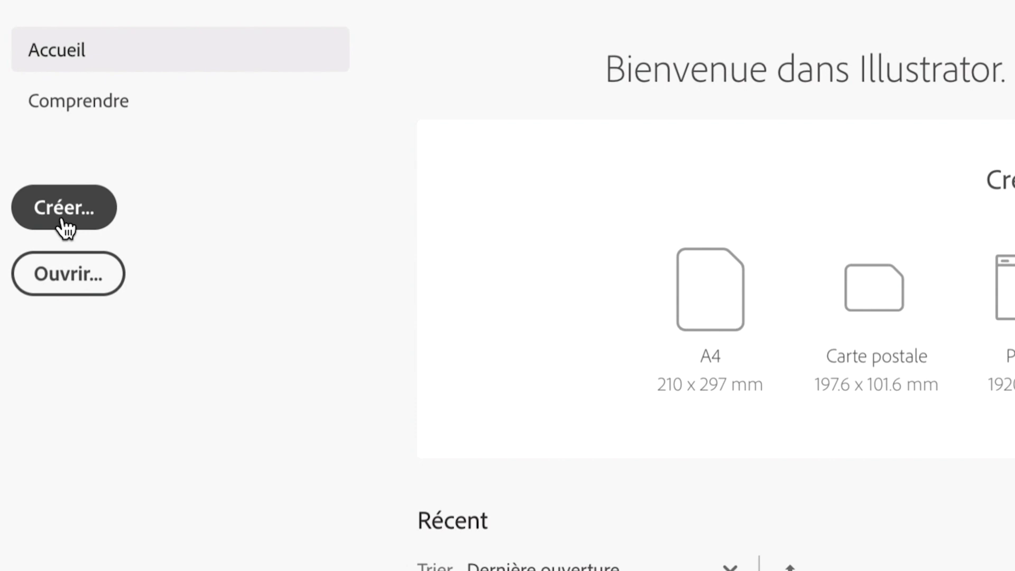
# Create a new print document in CMYK mode at 300 ppi
pyautogui.click(61, 219)
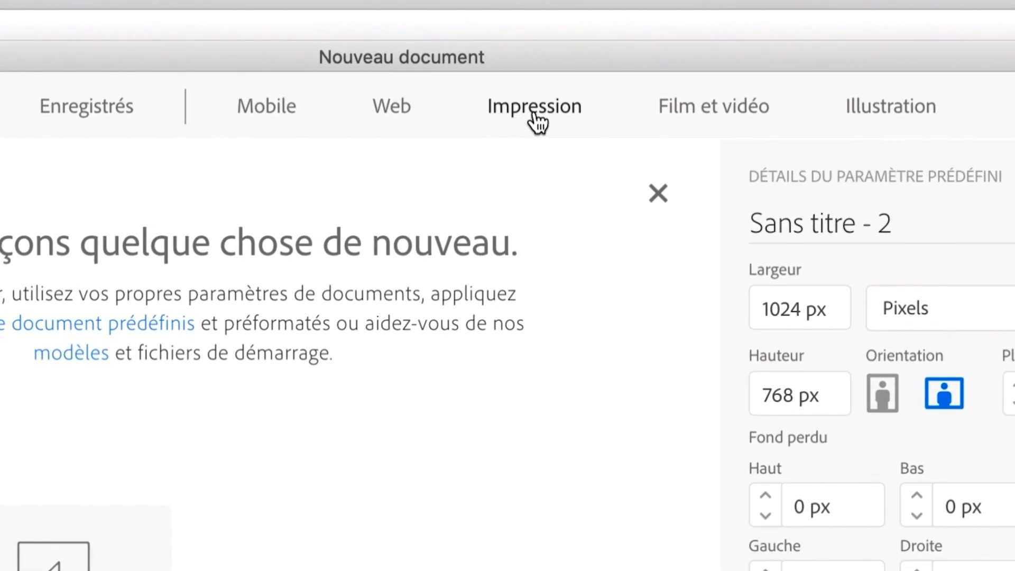
pyautogui.click(535, 119)
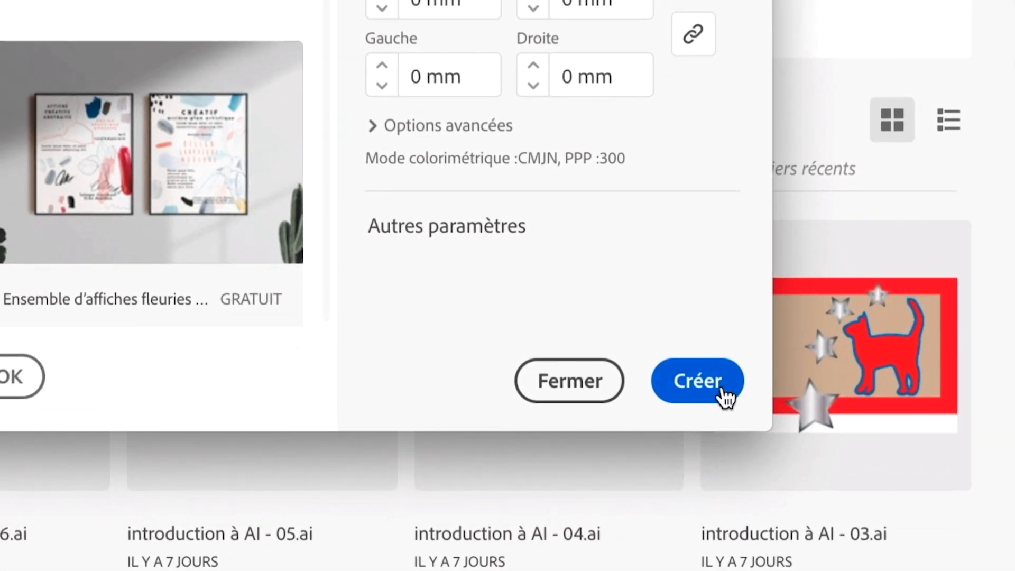
pyautogui.click(786, 459)
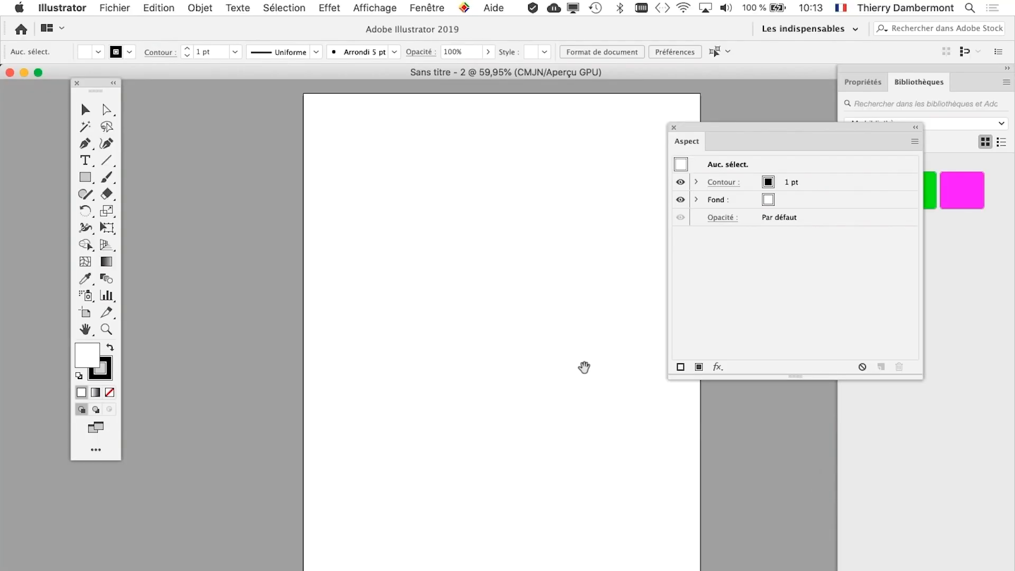
# Place the floating toolbar just beside the edge of the artboard
pyautogui.moveTo(584, 367); pyautogui.dragTo(396, 299)
pyautogui.moveTo(89, 84); pyautogui.dragTo(66, 121)
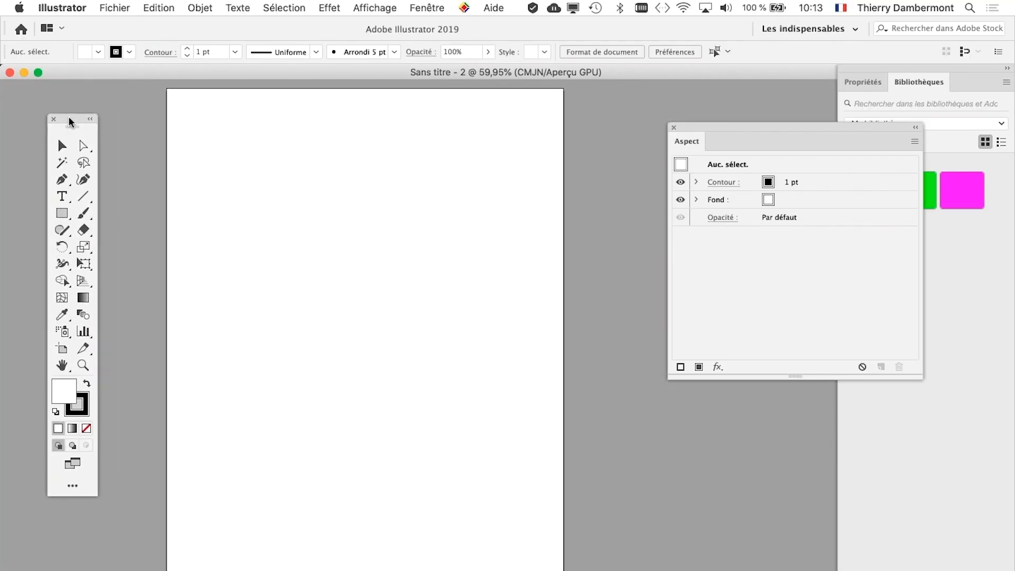
pyautogui.moveTo(342, 233)
pyautogui.mouseDown()
pyautogui.moveTo(313, 231)
pyautogui.moveTo(337, 233)
pyautogui.mouseUp()
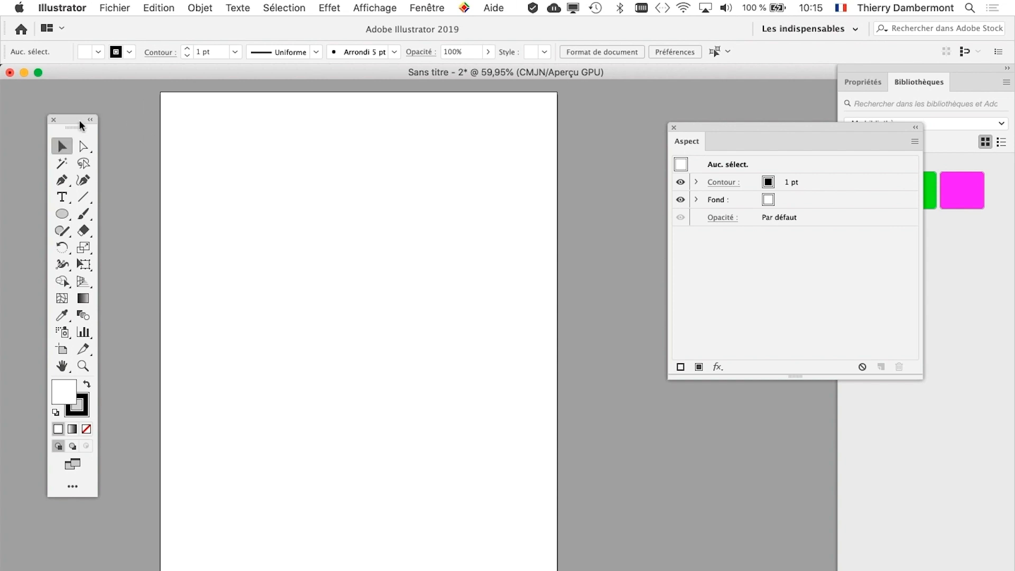
pyautogui.moveTo(79, 124); pyautogui.dragTo(132, 115)
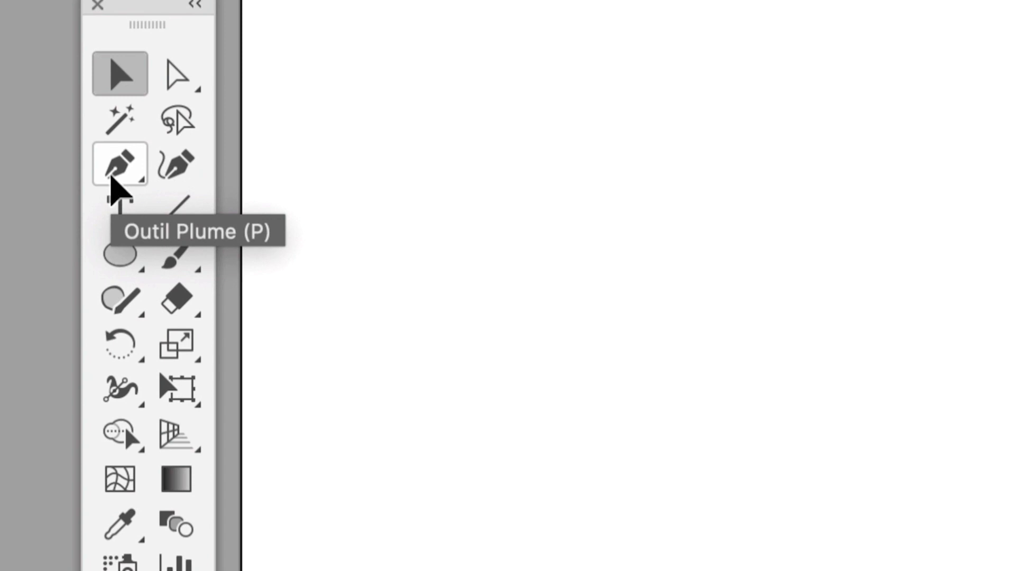
# Draw a closed leaf shape about 75 mm tall with the Pen tool, using two curved sides meeting at pointed tips
pyautogui.click(112, 177)
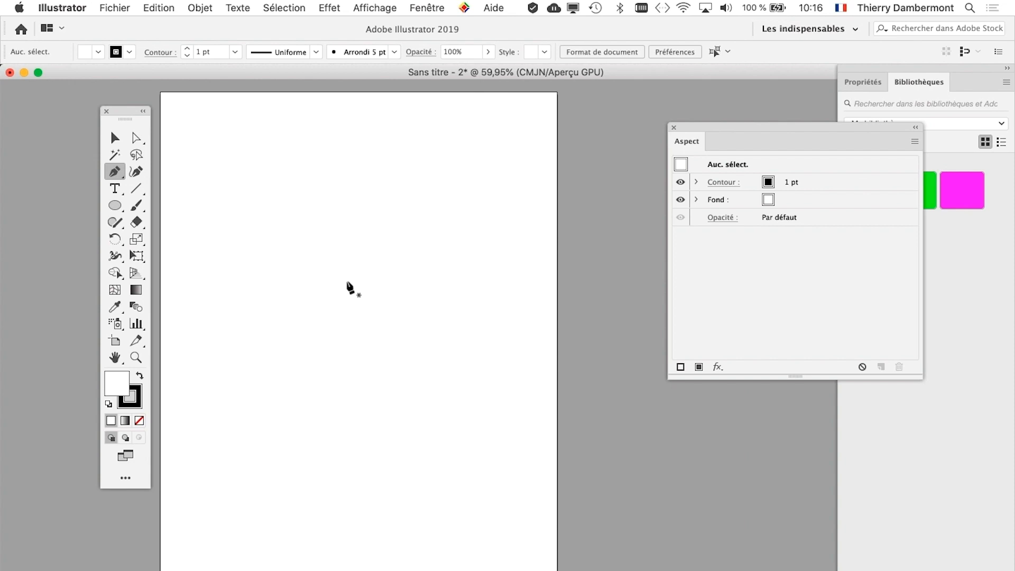
pyautogui.click(347, 281)
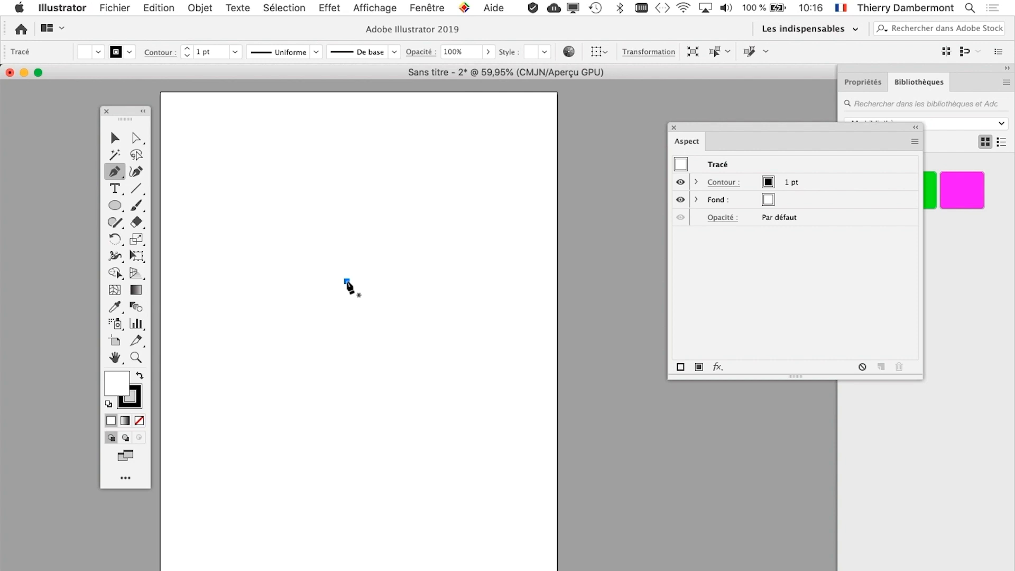
pyautogui.click(346, 143)
pyautogui.moveTo(347, 141); pyautogui.dragTo(398, 116)
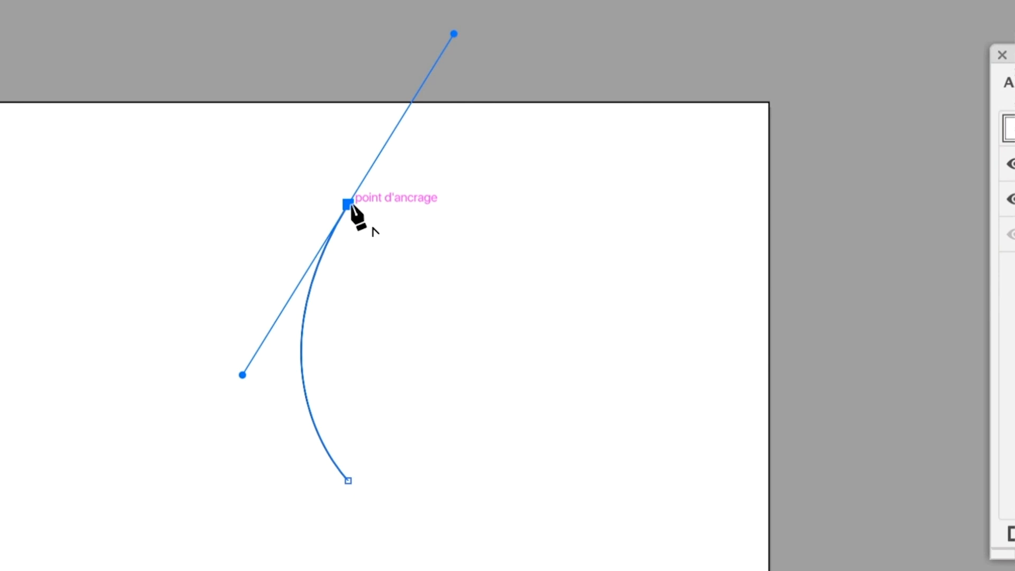
pyautogui.click(351, 205)
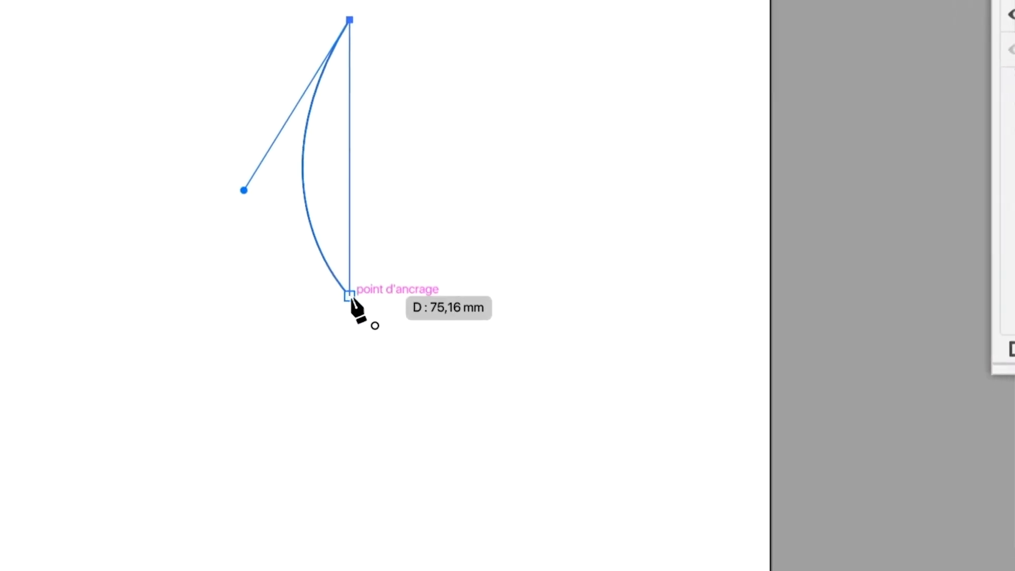
pyautogui.moveTo(350, 297); pyautogui.dragTo(315, 355)
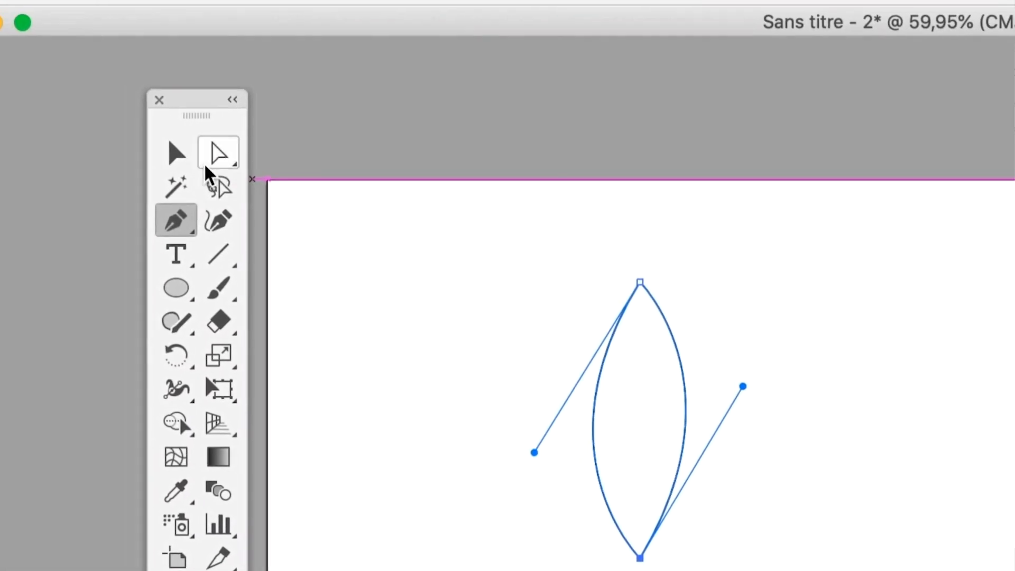
# Delete the leaf shape from the artboard
pyautogui.click(200, 163)
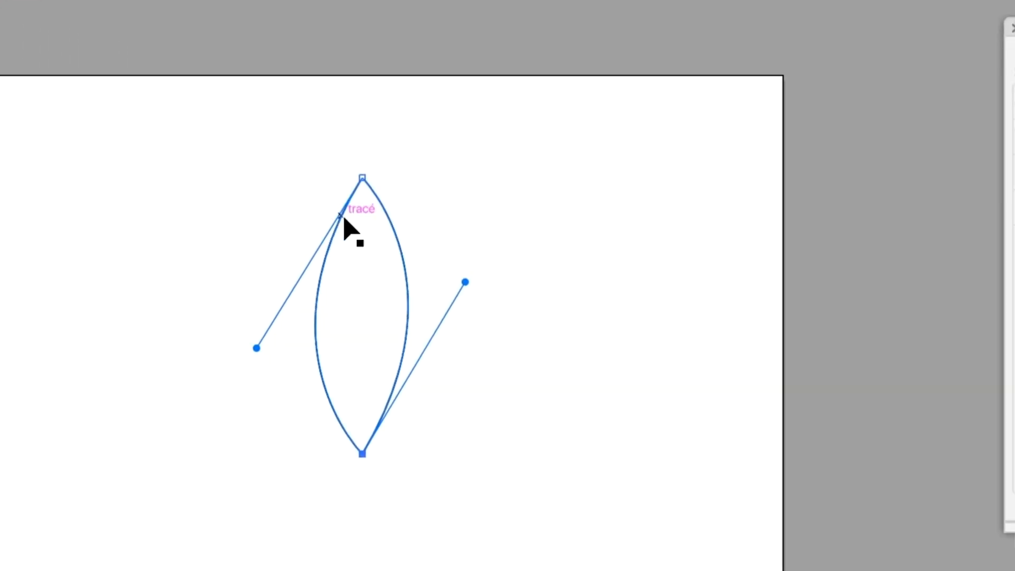
pyautogui.click(635, 328)
pyautogui.press('Delete')
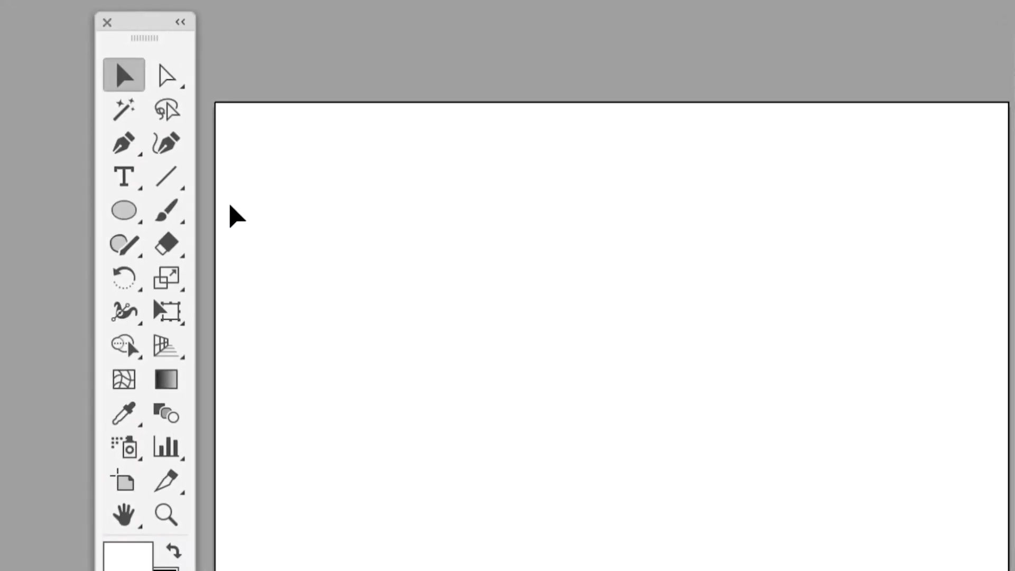
# Draw a closed leaf about 97 mm tall with the Pen tool, with pointed ends and two curved sides, and deselect it
pyautogui.click(191, 172)
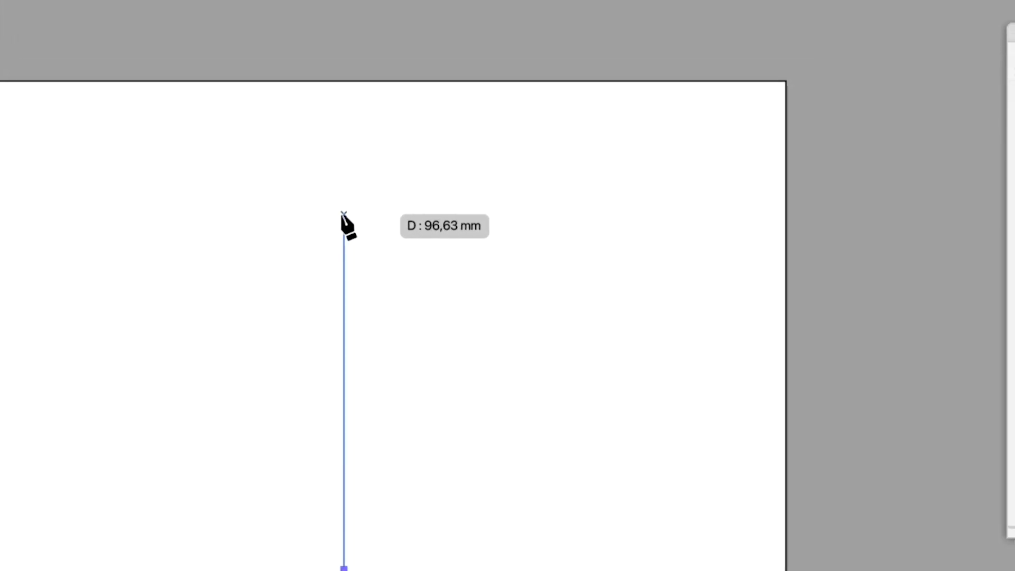
pyautogui.moveTo(344, 213); pyautogui.dragTo(492, 55)
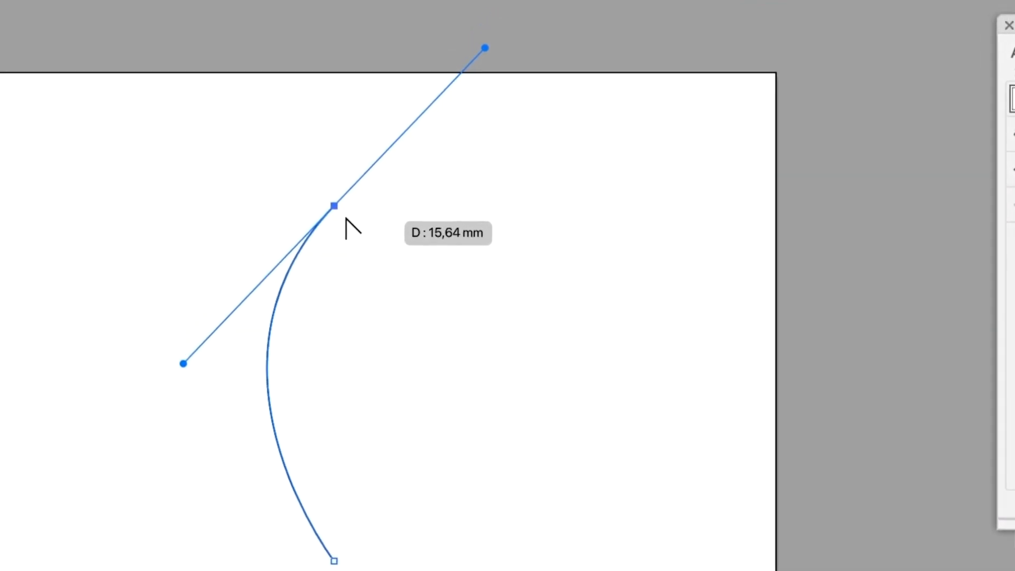
pyautogui.click(334, 206)
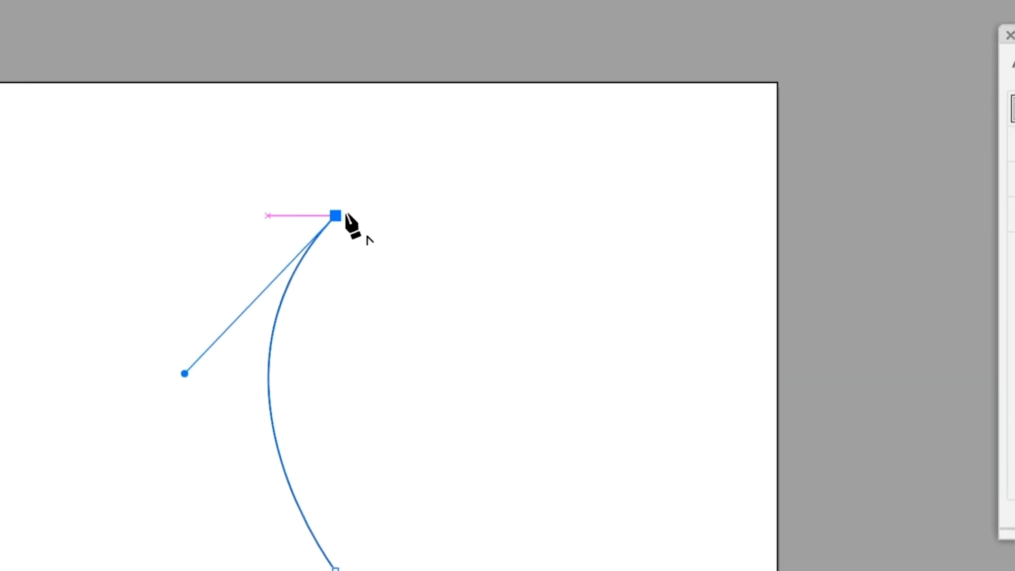
pyautogui.moveTo(341, 214); pyautogui.dragTo(376, 277)
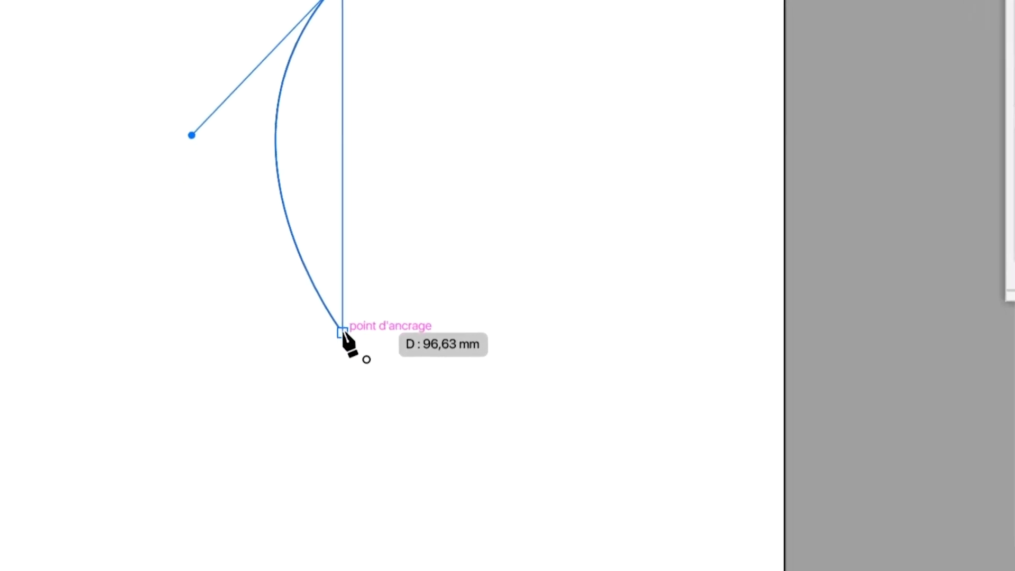
pyautogui.moveTo(317, 527); pyautogui.dragTo(304, 540)
pyautogui.moveTo(337, 339); pyautogui.dragTo(252, 515)
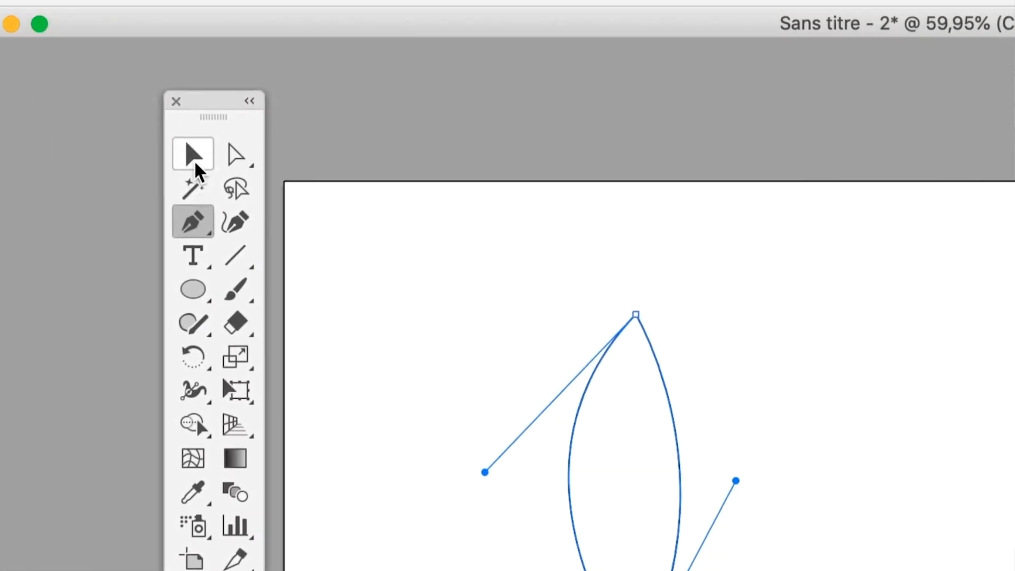
pyautogui.click(54, 32)
pyautogui.click(404, 288)
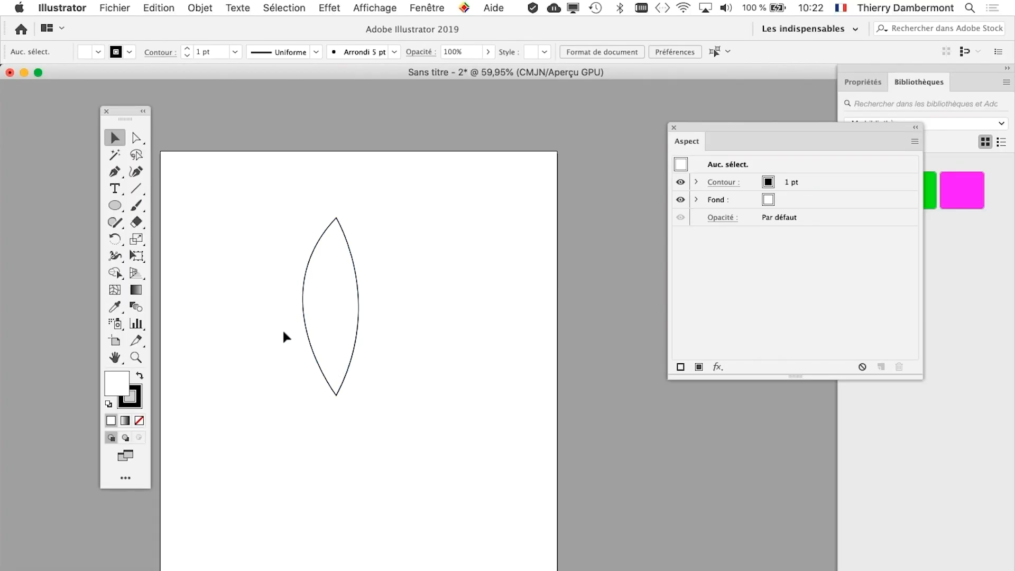
# Draw a straight vertical midrib inside the leaf with the Pen tool, from just below the upper tip to just above the lower tip
pyautogui.press('super+1')
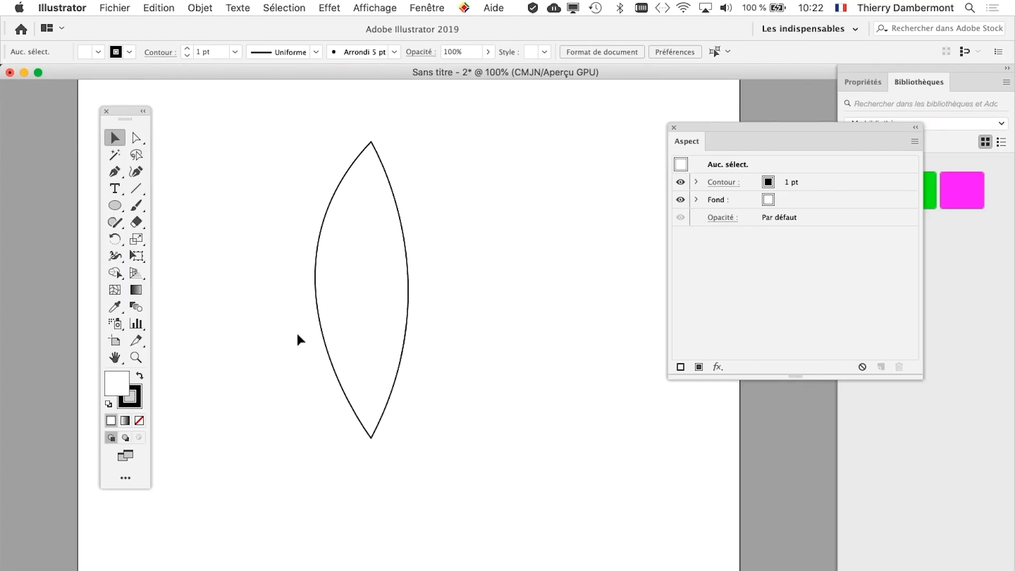
pyautogui.click(119, 177)
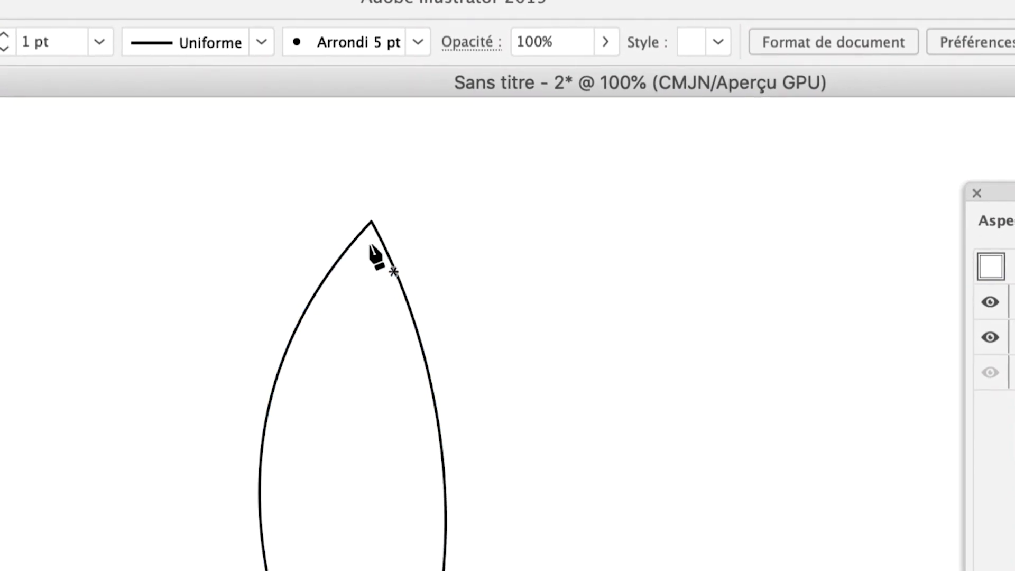
pyautogui.click(369, 245)
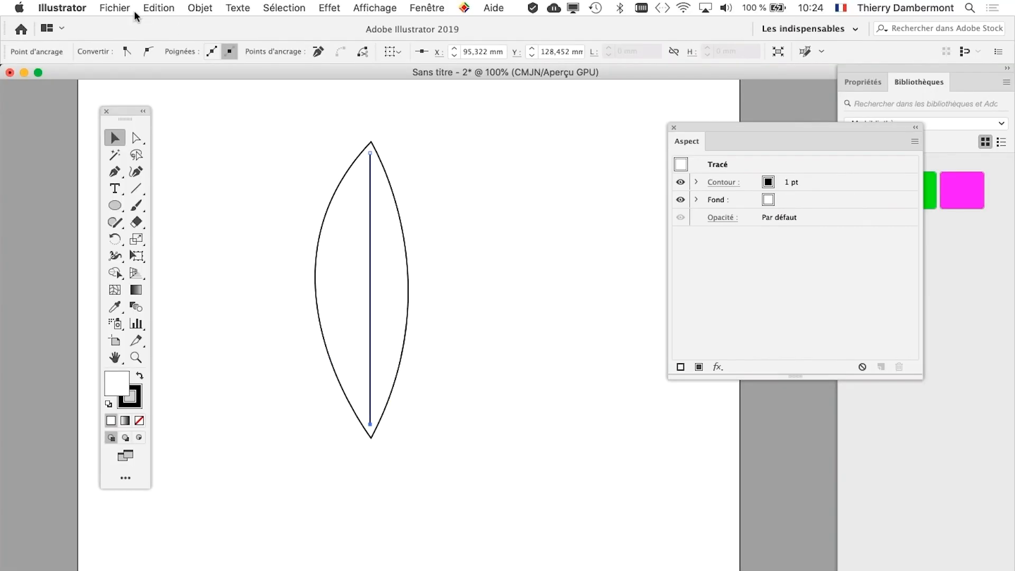
# Save the document as "transformations multiples - 01.ai" in the "cours 2 AI gr2" folder, keeping the default Illustrator options
pyautogui.click(117, 8)
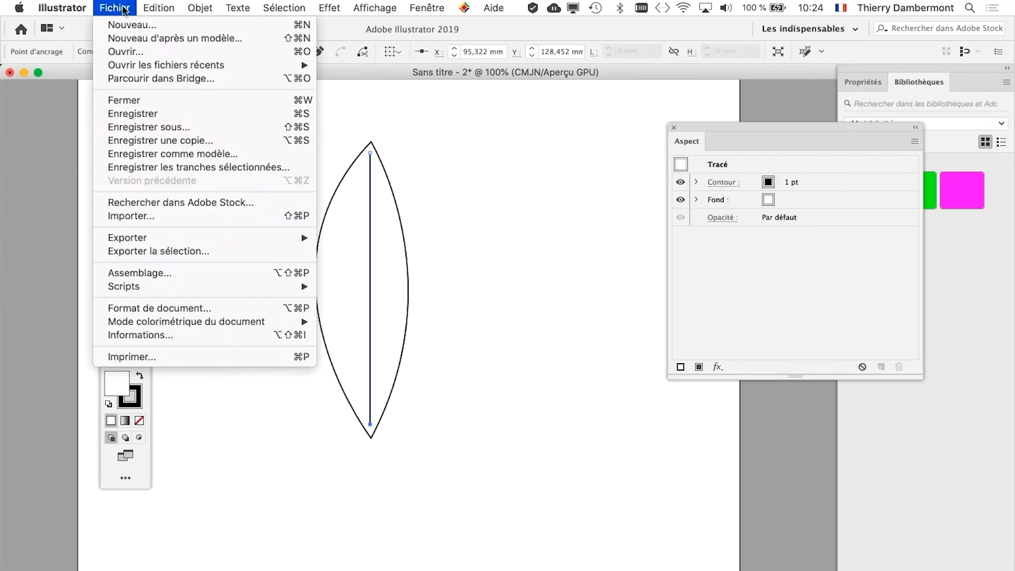
pyautogui.click(170, 129)
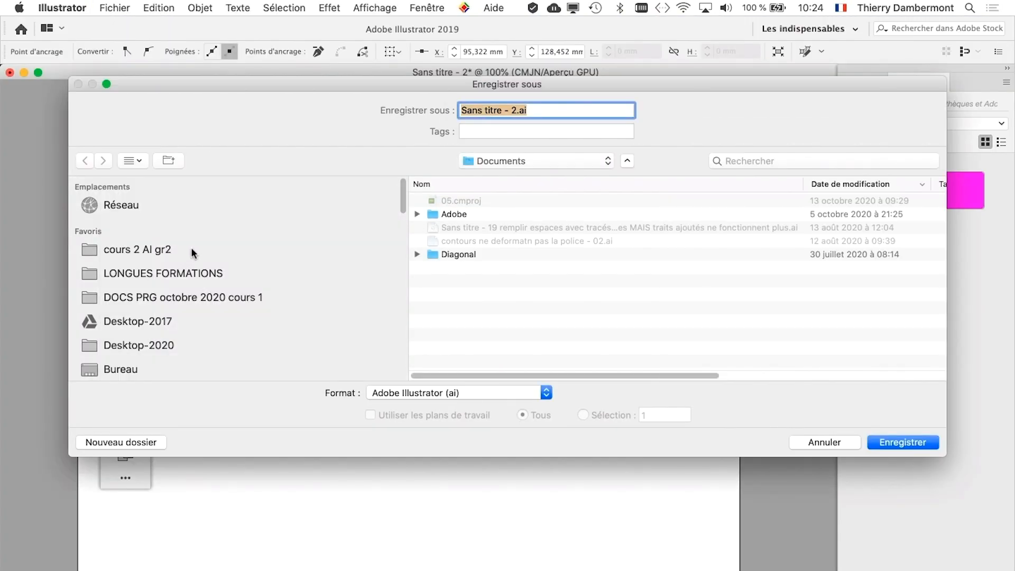
pyautogui.click(191, 248)
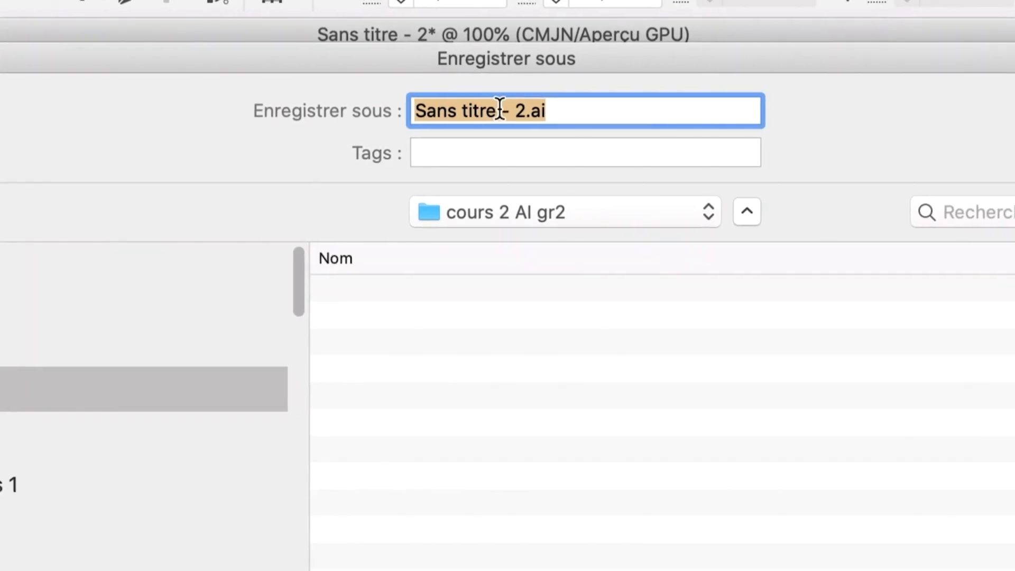
pyautogui.click(521, 111)
pyautogui.moveTo(544, 112); pyautogui.dragTo(447, 110)
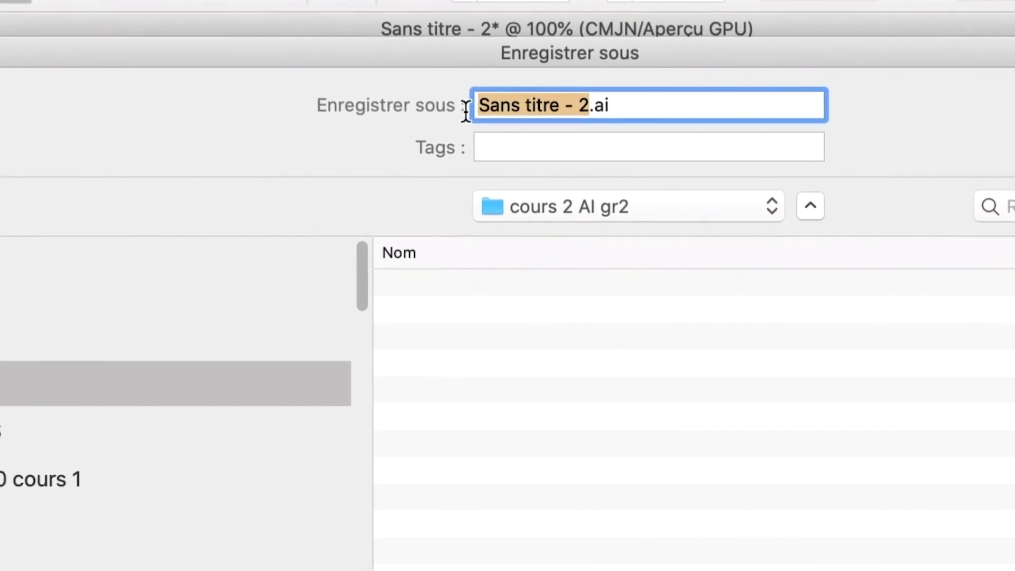
pyautogui.write('tran')
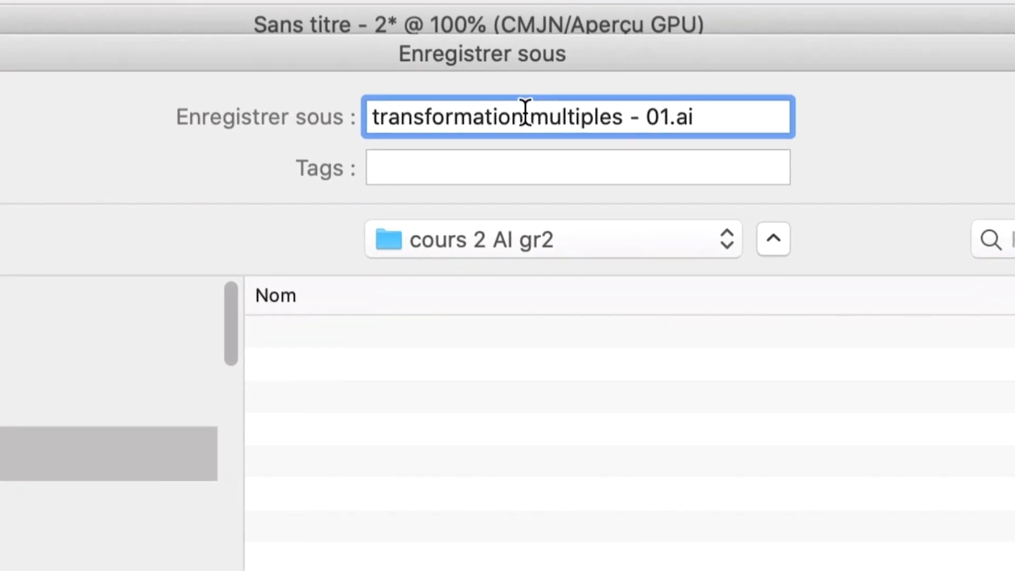
pyautogui.click(525, 109)
pyautogui.write('s')
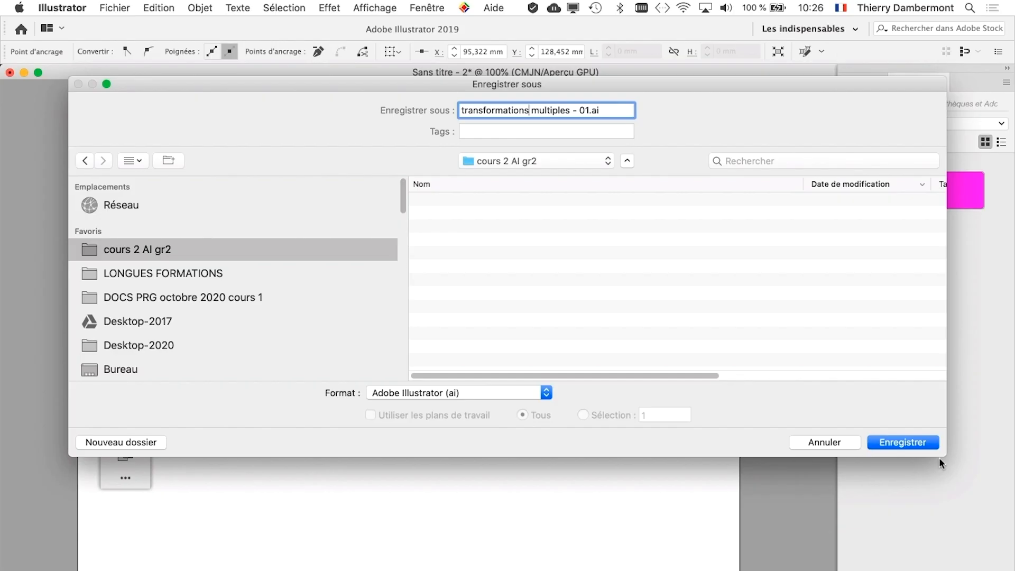
pyautogui.click(914, 442)
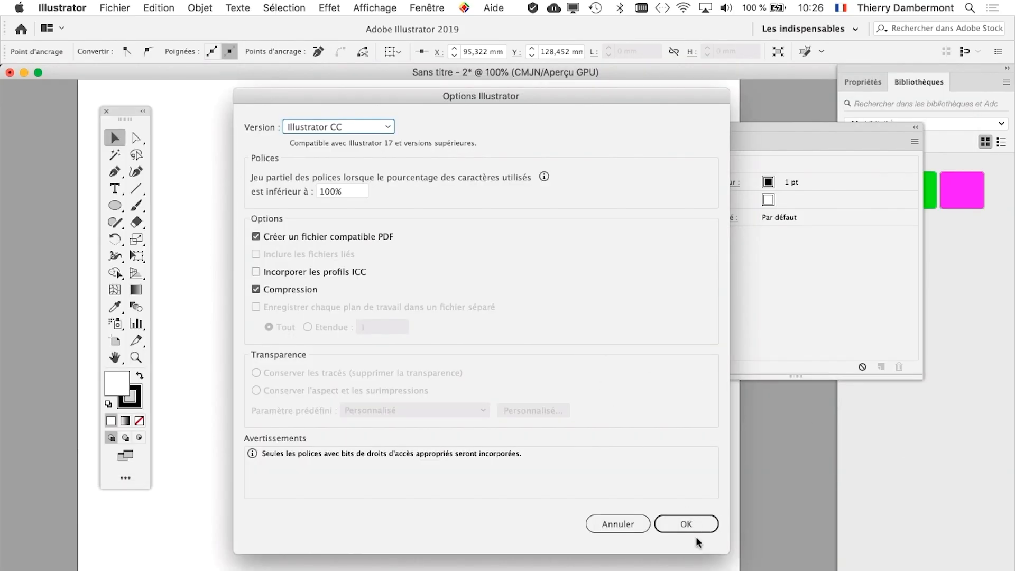
pyautogui.click(693, 529)
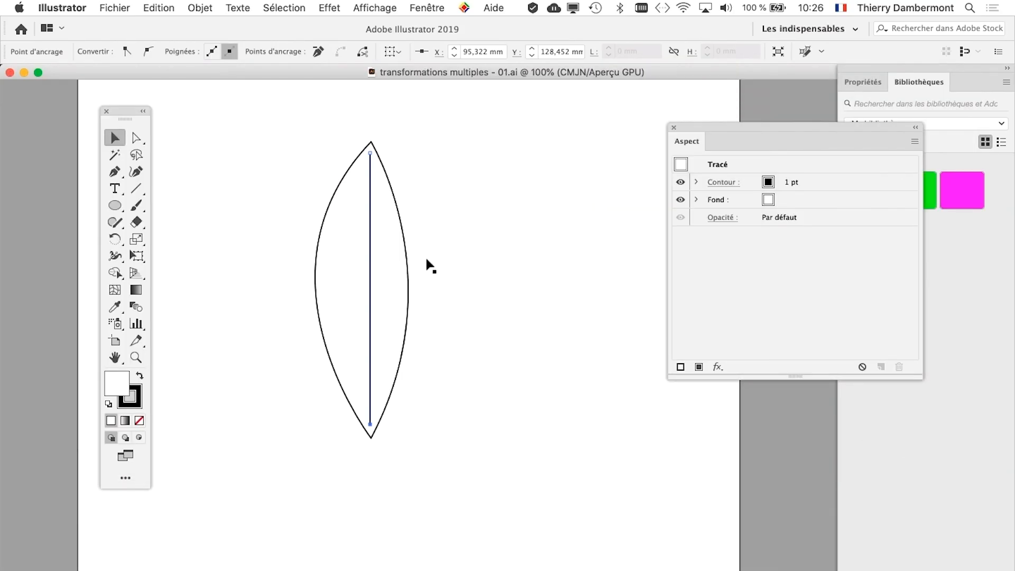
pyautogui.press('super+equal')
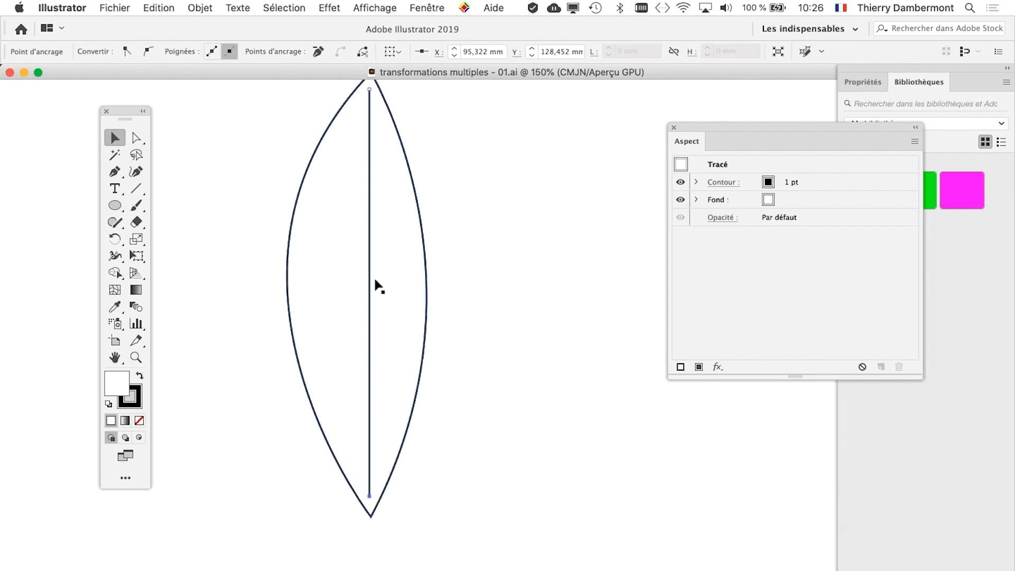
pyautogui.moveTo(123, 111); pyautogui.dragTo(184, 113)
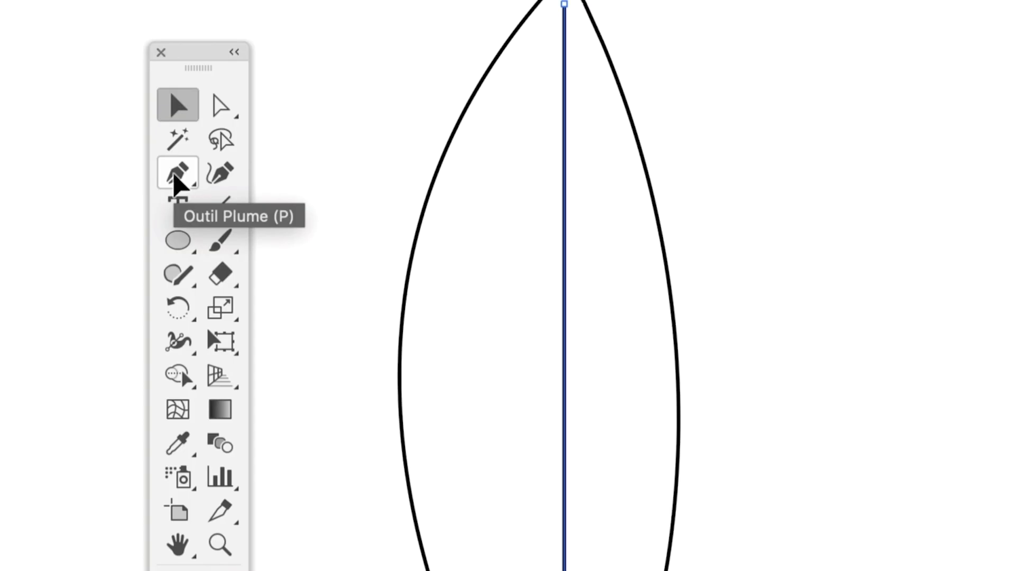
pyautogui.click(177, 179)
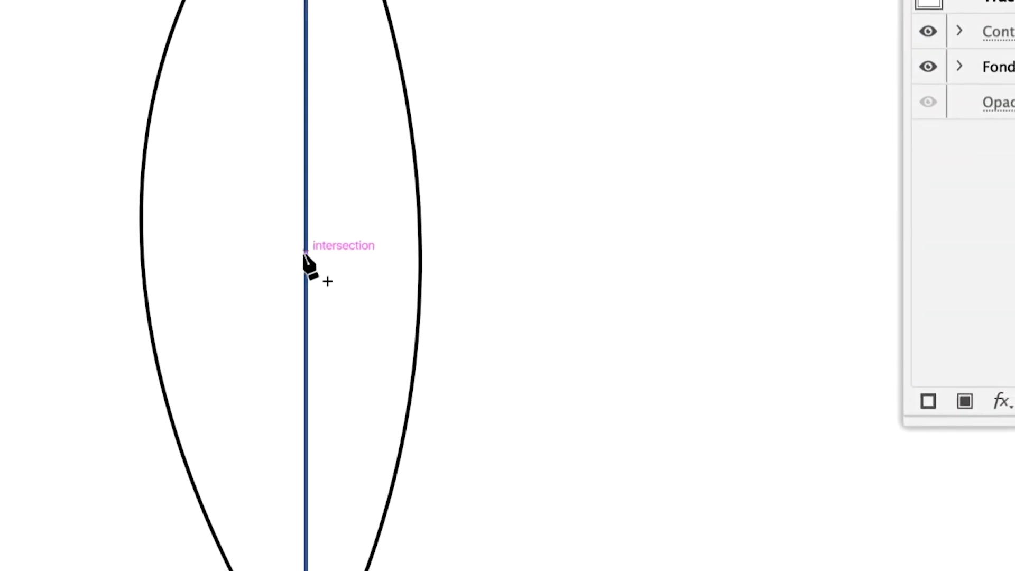
pyautogui.click(170, 150)
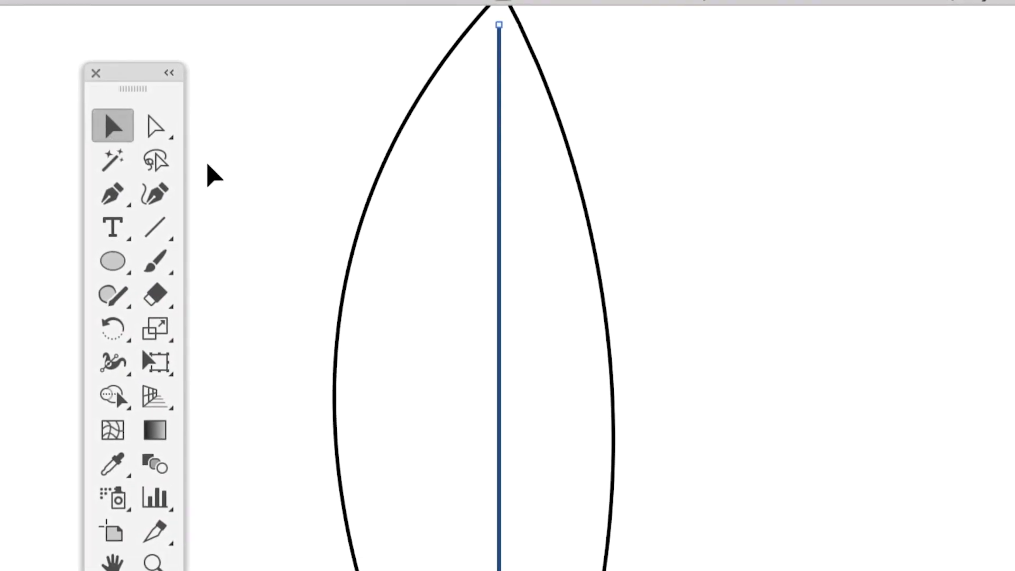
pyautogui.press('super+minus')
pyautogui.press('super+minus')
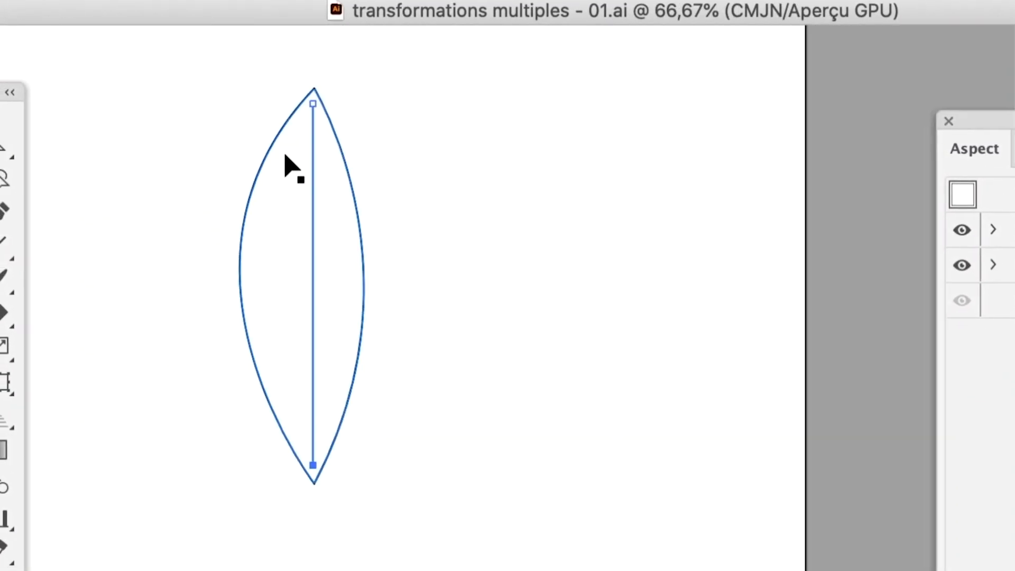
# Select the straight midrib inside the leaf and add an anchor point at its middle with the Pen tool
pyautogui.click(122, 144)
pyautogui.click(314, 223)
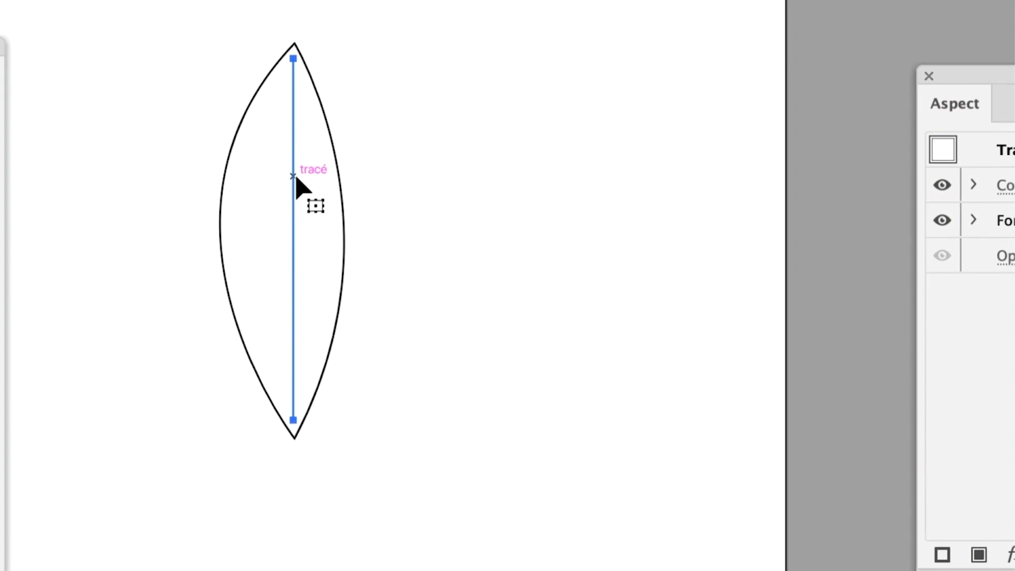
pyautogui.click(169, 170)
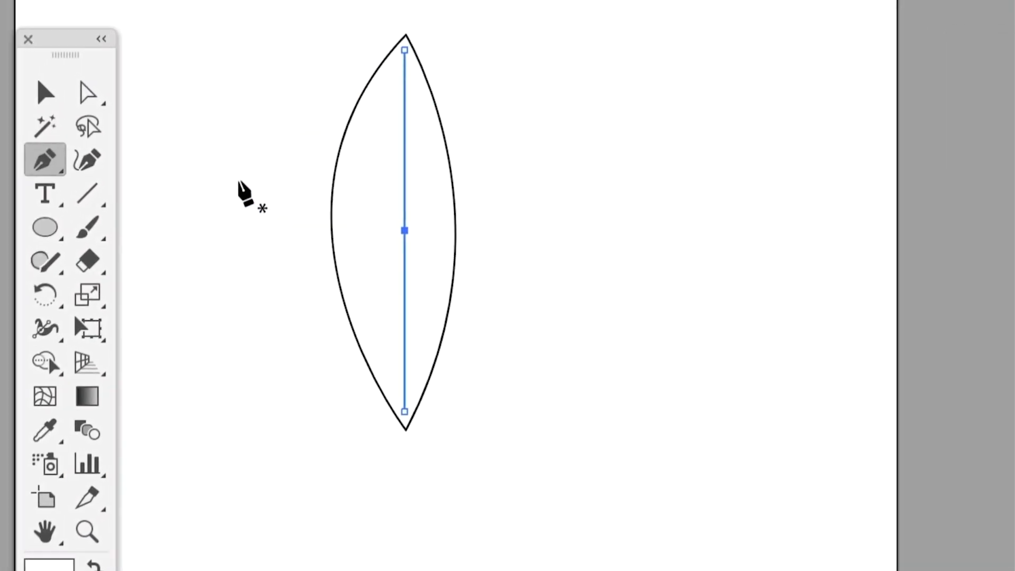
# Try moving the midrib's middle anchor point sideways from the leaf's vertical axis with the Direct Selection tool
pyautogui.click(174, 139)
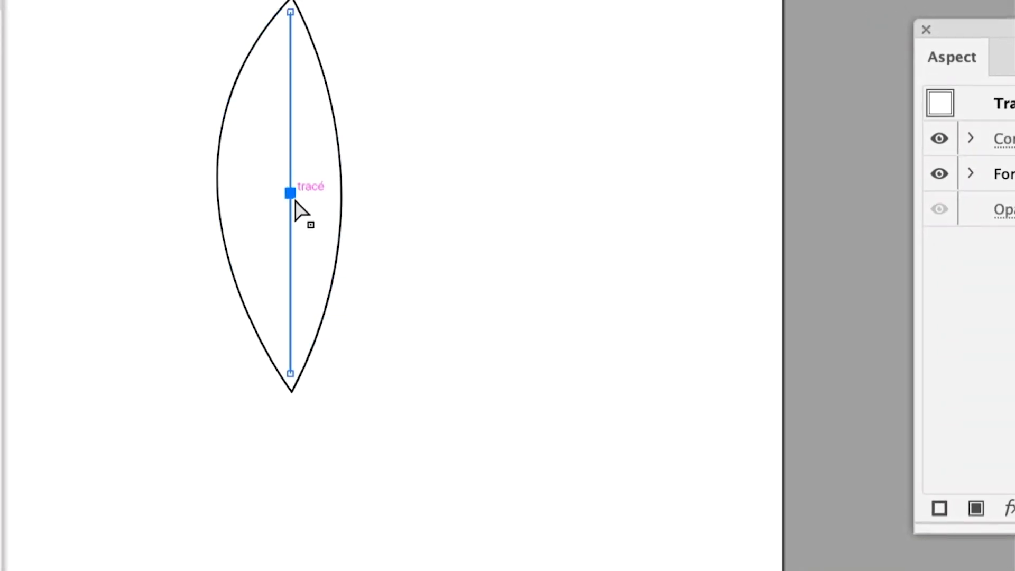
pyautogui.moveTo(502, 289); pyautogui.dragTo(473, 292)
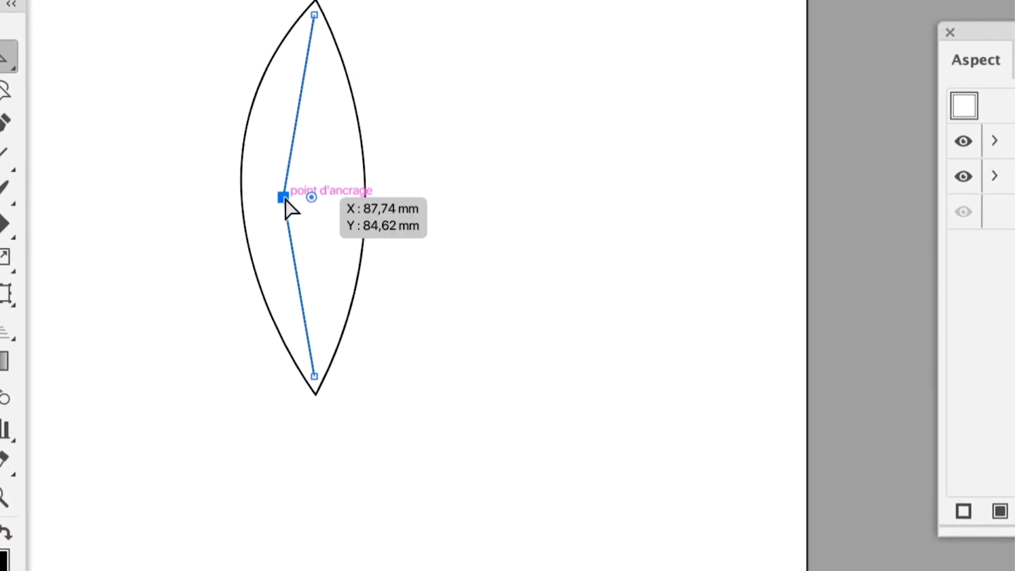
pyautogui.moveTo(284, 198)
pyautogui.mouseDown()
pyautogui.moveTo(330, 201)
pyautogui.moveTo(258, 201)
pyautogui.moveTo(285, 201)
pyautogui.mouseUp()
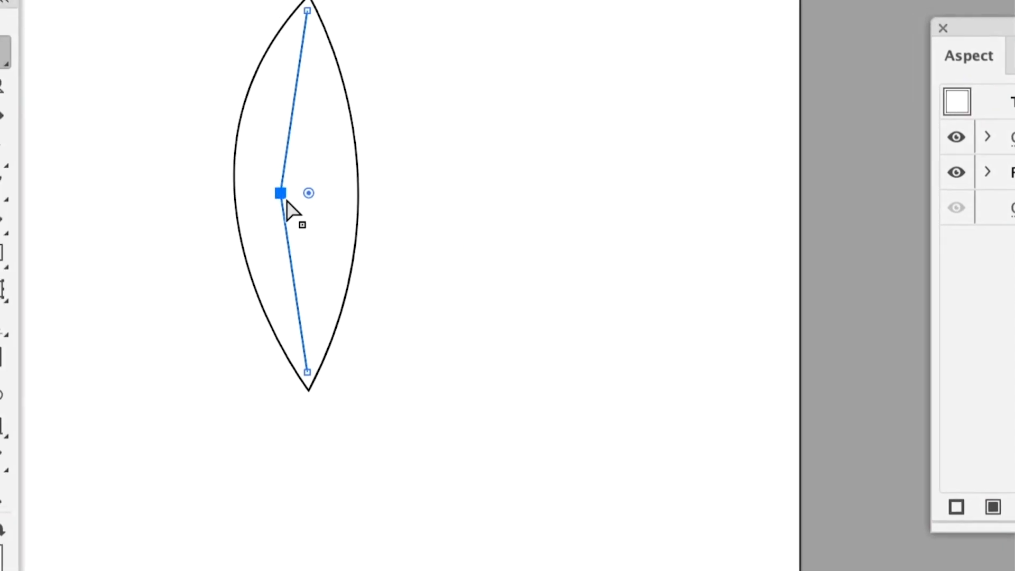
pyautogui.moveTo(485, 286); pyautogui.dragTo(531, 286)
pyautogui.moveTo(300, 196)
pyautogui.mouseDown()
pyautogui.moveTo(280, 195)
pyautogui.moveTo(295, 206)
pyautogui.moveTo(279, 201)
pyautogui.moveTo(313, 201)
pyautogui.moveTo(284, 199)
pyautogui.mouseUp()
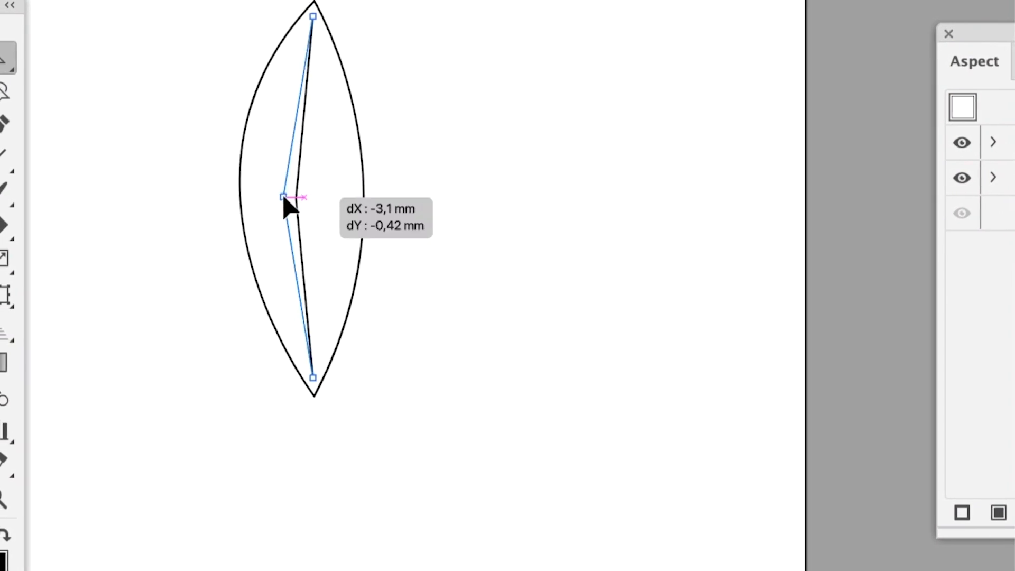
# Turn off the smart guides (Repères commentés) and move the midrib's middle anchor point slightly right of the leaf's axis
pyautogui.click(311, 12)
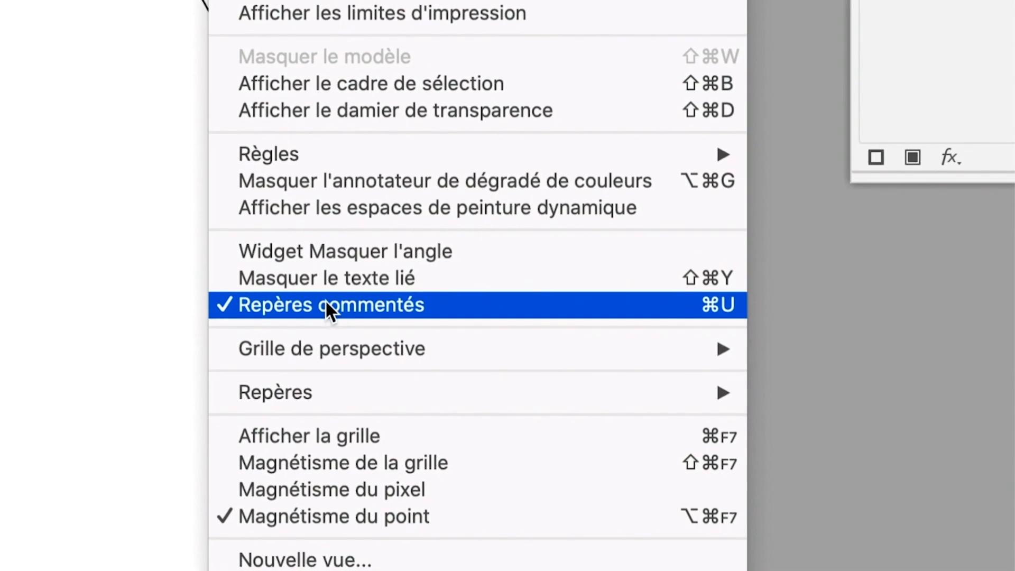
pyautogui.click(327, 302)
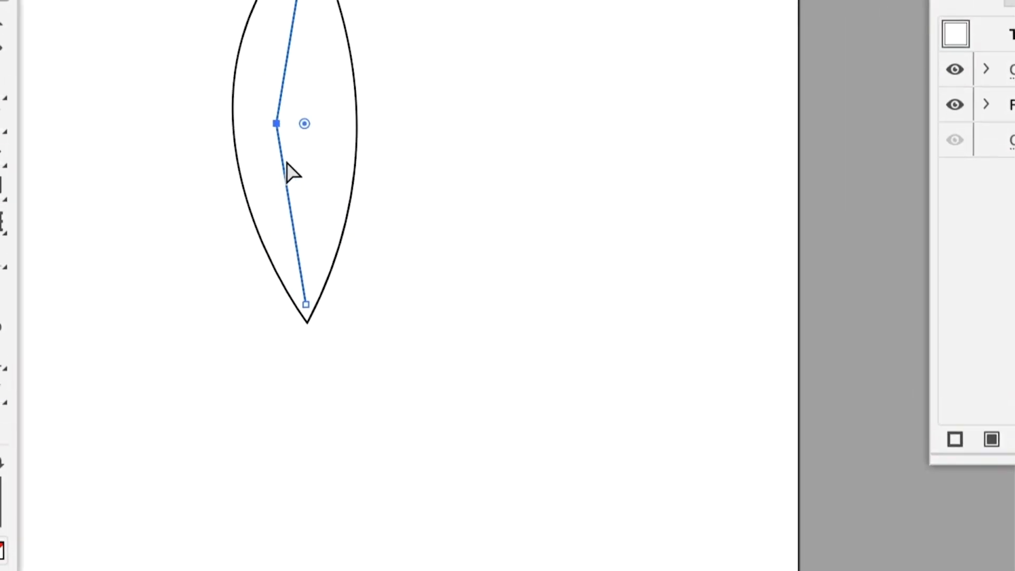
pyautogui.moveTo(283, 146)
pyautogui.mouseDown()
pyautogui.moveTo(316, 150)
pyautogui.moveTo(260, 150)
pyautogui.moveTo(346, 151)
pyautogui.moveTo(215, 150)
pyautogui.moveTo(294, 153)
pyautogui.mouseUp()
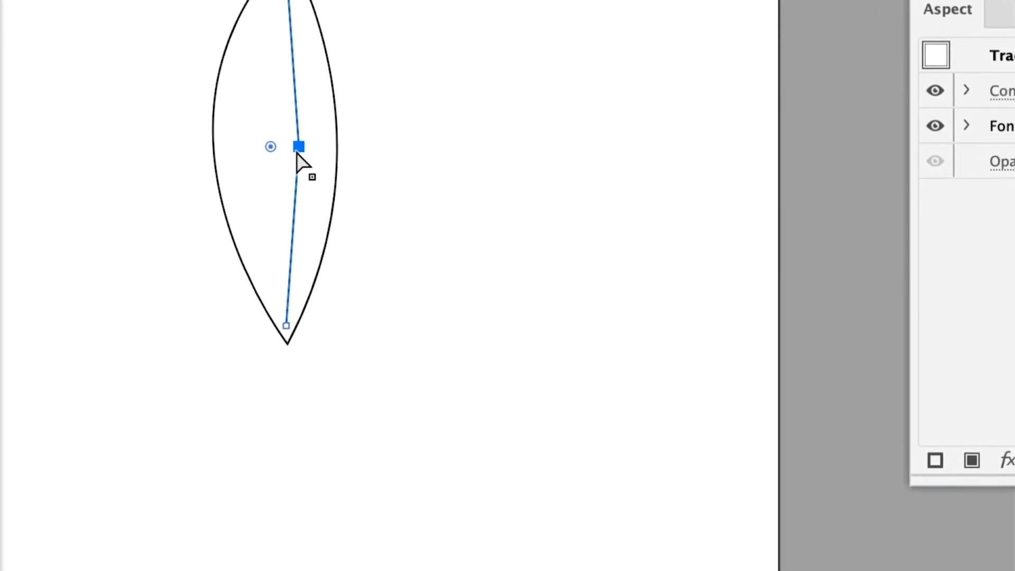
# Convert the midrib's middle corner anchor into a smooth point with short vertical direction handles
pyautogui.scroll(2, 297, 153)
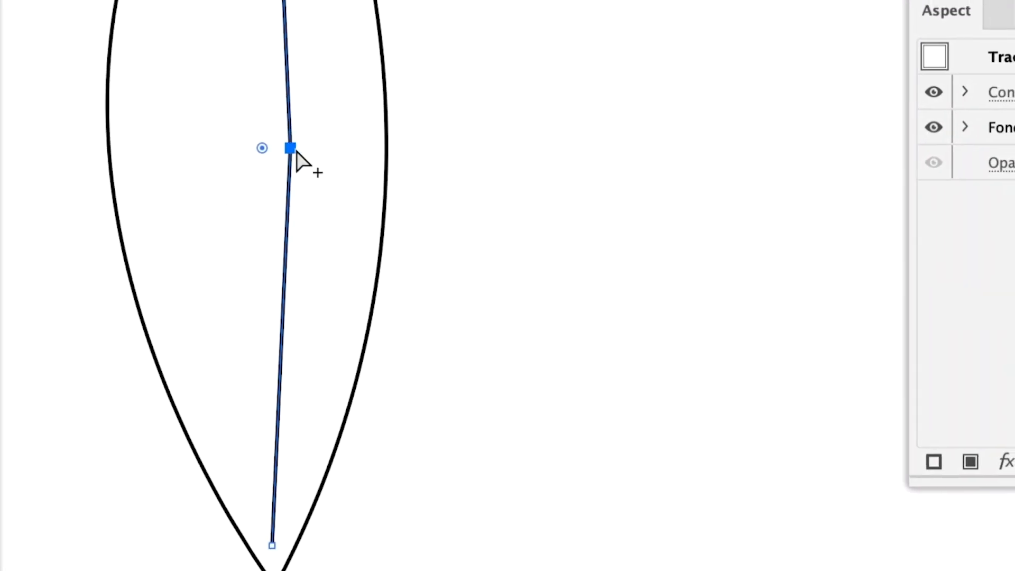
pyautogui.click(175, 130)
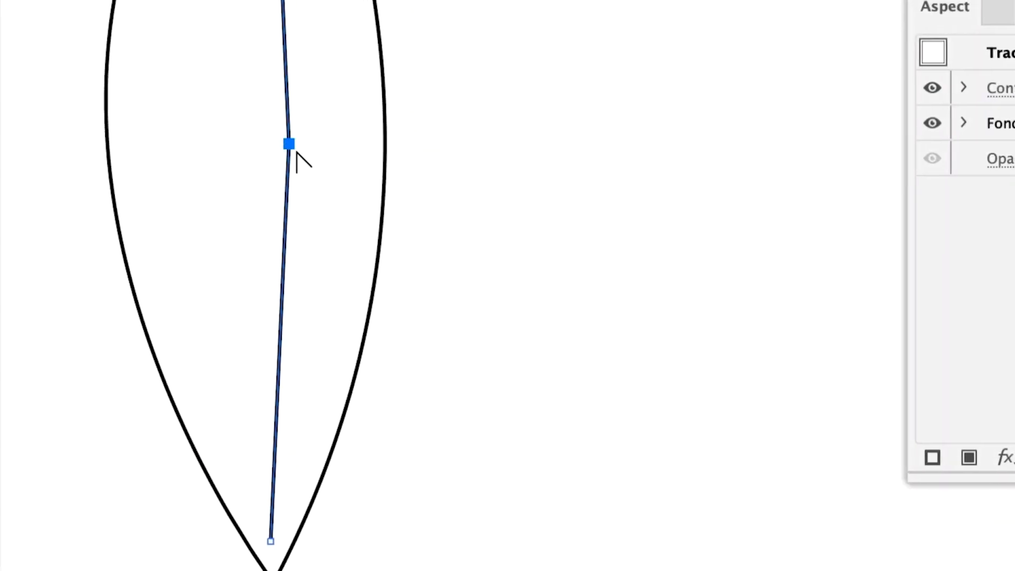
pyautogui.moveTo(292, 149); pyautogui.dragTo(290, 176)
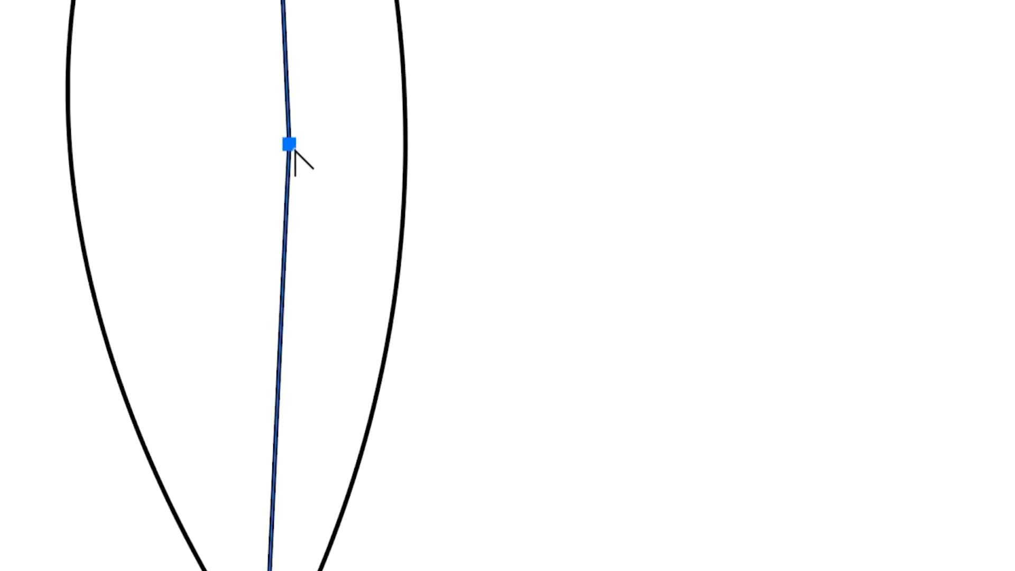
pyautogui.moveTo(295, 150); pyautogui.dragTo(294, 183)
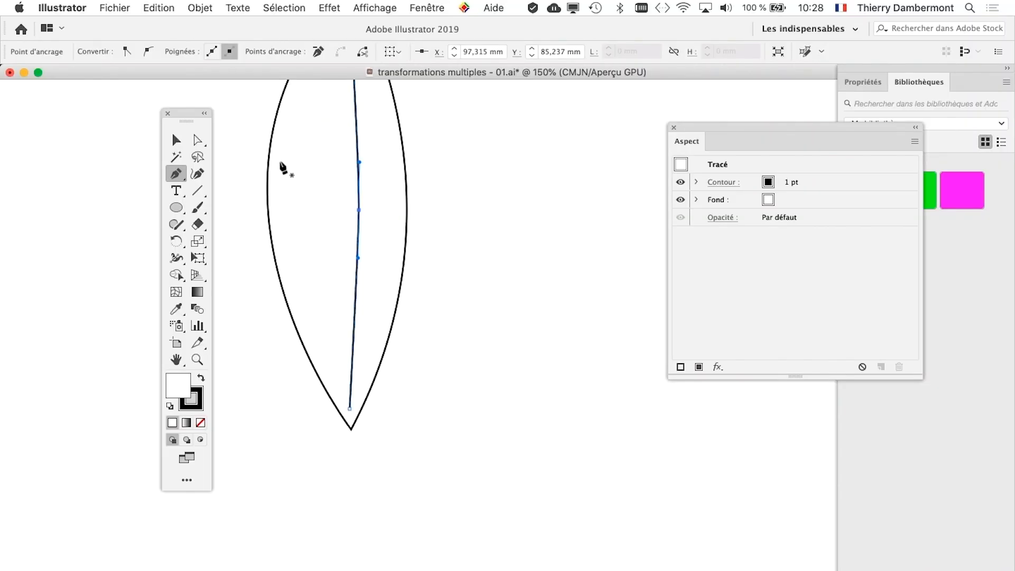
# Move the midrib's middle anchor to about X 92.6 mm, Y 85.9 mm with longer handles, and deselect the curved vein
pyautogui.click(206, 139)
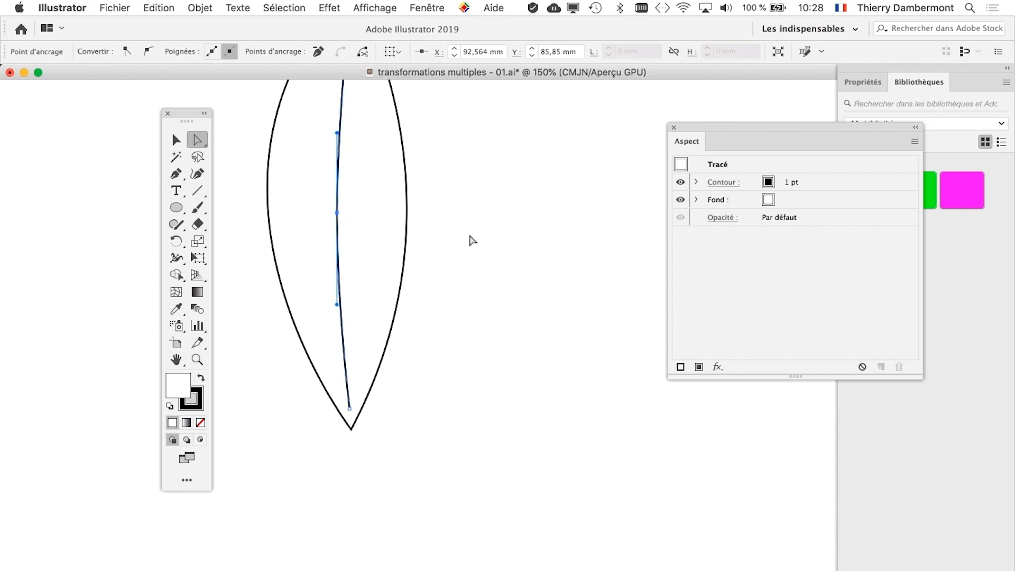
pyautogui.scroll(-1, 471, 243)
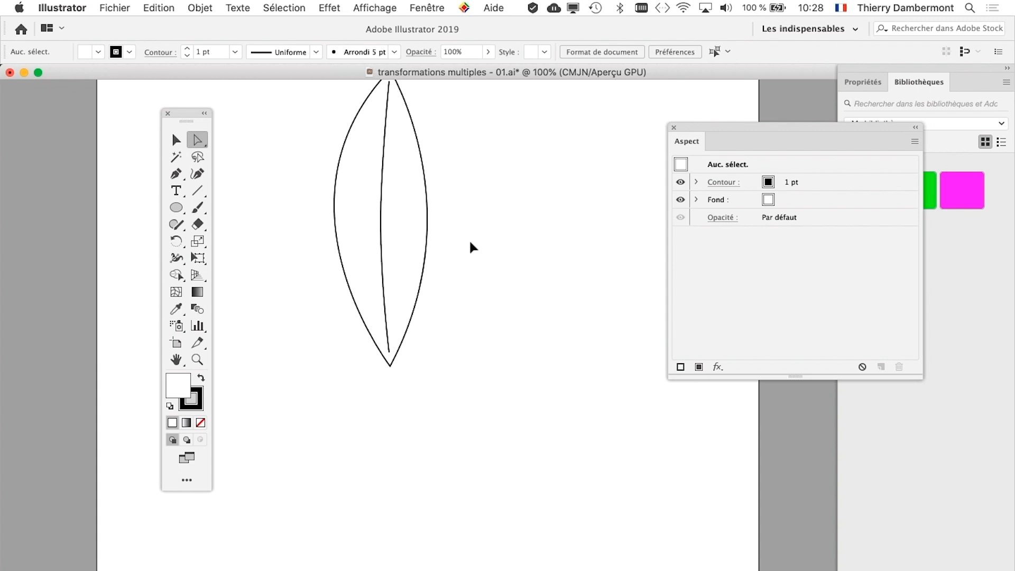
pyautogui.scroll(-1, 403, 232)
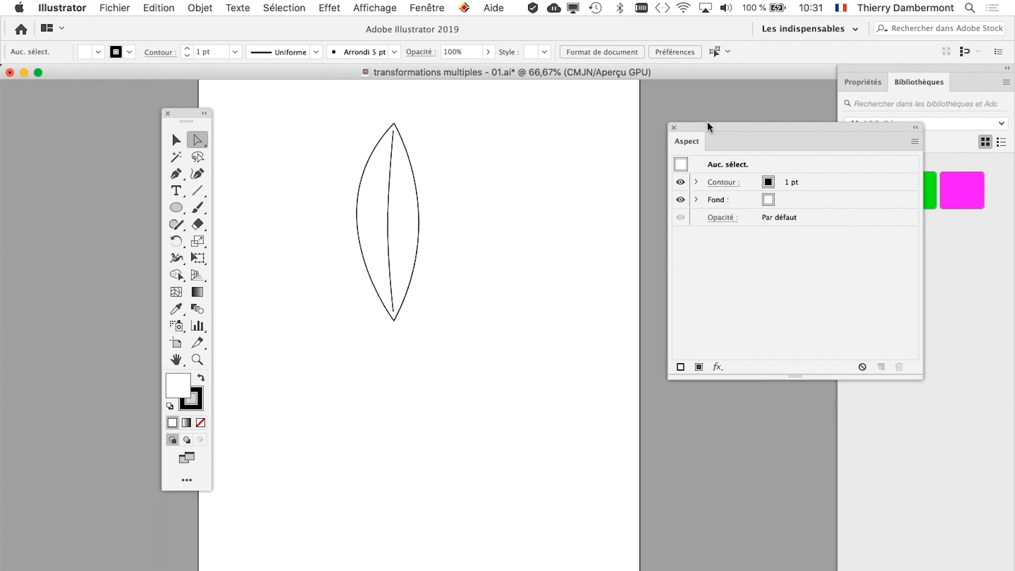
# Move the tools and Aspect panels away from the leaf and show the Calques panel beside the drawing at a compact size
pyautogui.moveTo(186, 114); pyautogui.dragTo(41, 112)
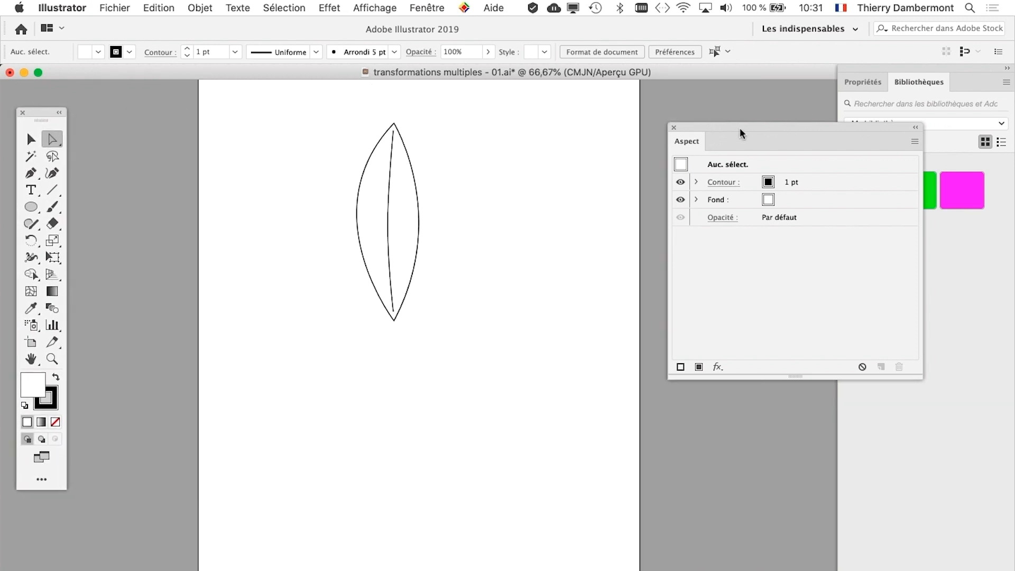
pyautogui.moveTo(741, 132); pyautogui.dragTo(784, 154)
pyautogui.click(438, 8)
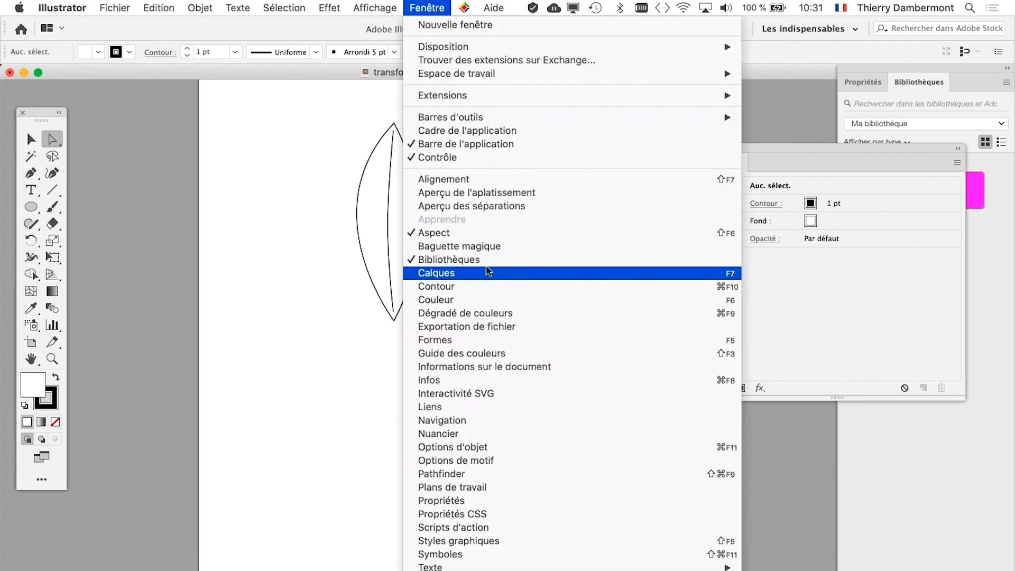
pyautogui.click(488, 272)
pyautogui.moveTo(567, 420); pyautogui.dragTo(548, 123)
pyautogui.moveTo(692, 359); pyautogui.dragTo(582, 260)
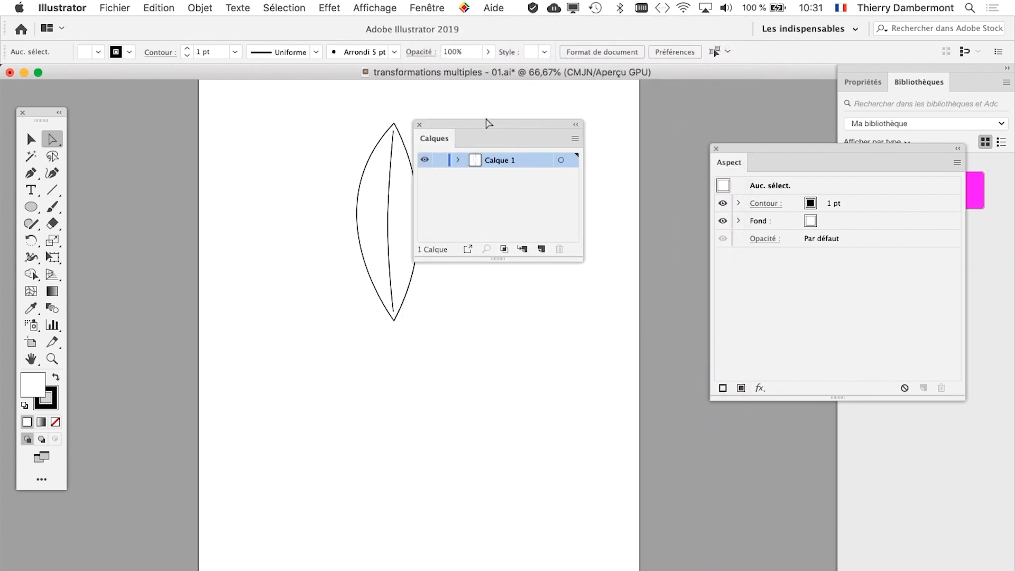
pyautogui.moveTo(481, 121); pyautogui.dragTo(544, 126)
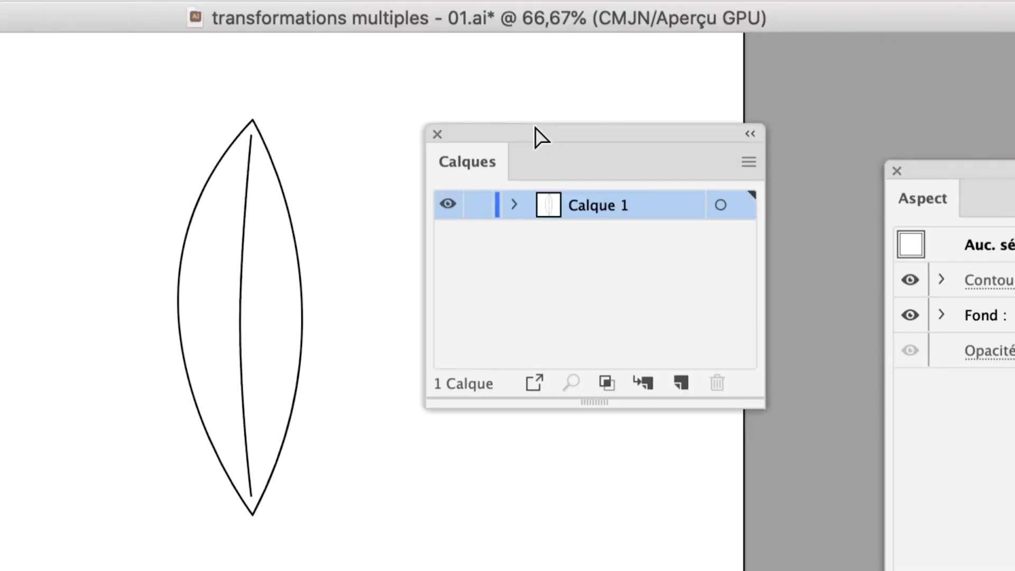
# Expand Calque 1 to list its paths and enlarge the Calques panel
pyautogui.click(514, 205)
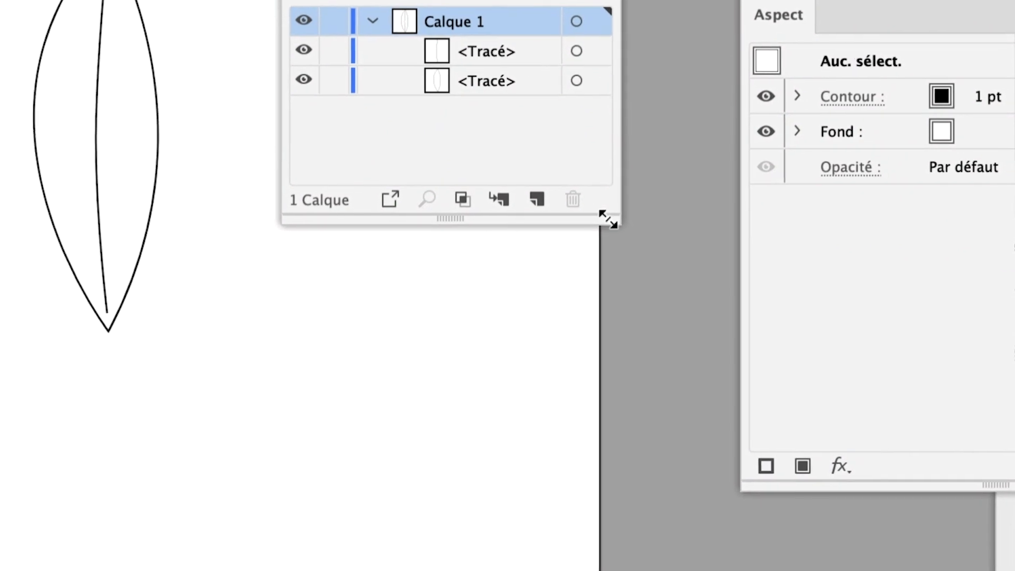
pyautogui.moveTo(738, 326); pyautogui.dragTo(749, 351)
pyautogui.moveTo(616, 230); pyautogui.dragTo(668, 389)
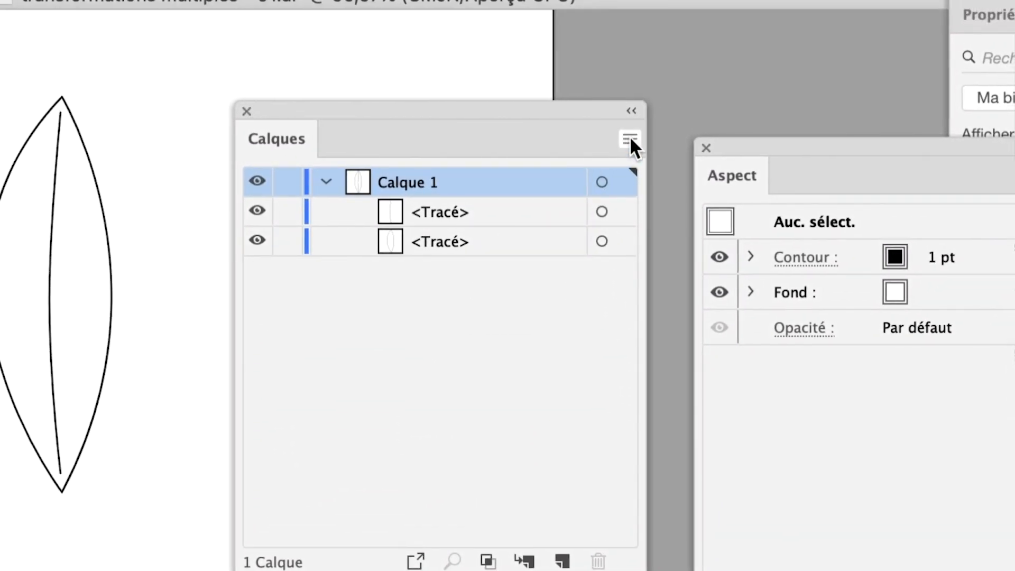
# Set the Calques panel's row size to the custom value of 60 pixels
pyautogui.click(629, 139)
pyautogui.click(669, 363)
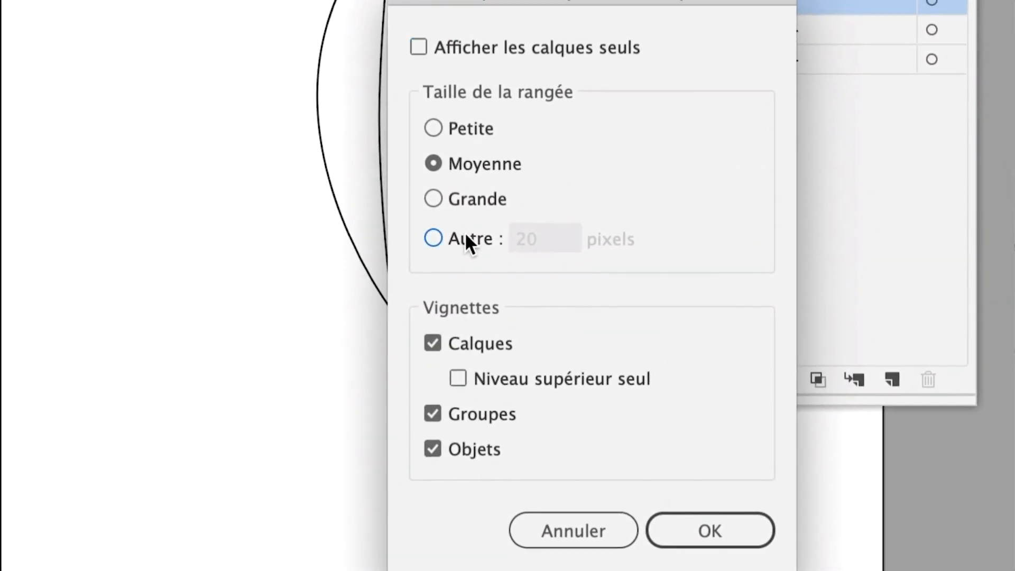
pyautogui.click(465, 237)
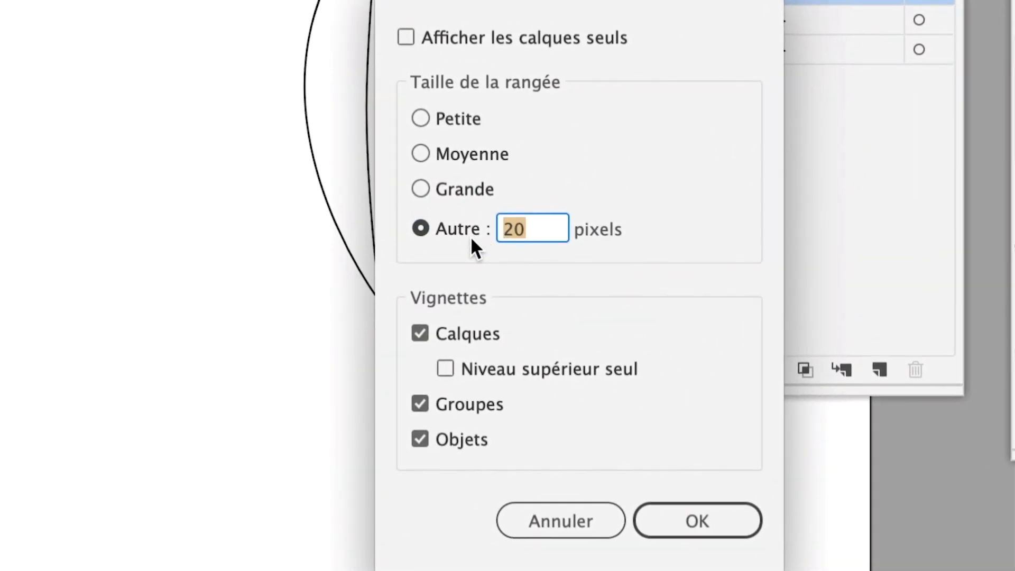
pyautogui.write('60')
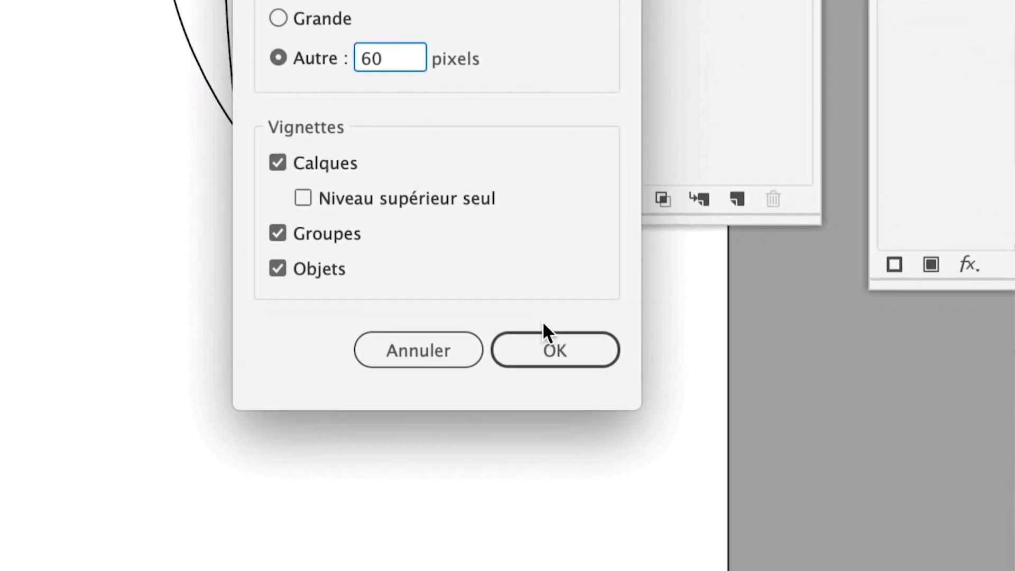
pyautogui.click(706, 569)
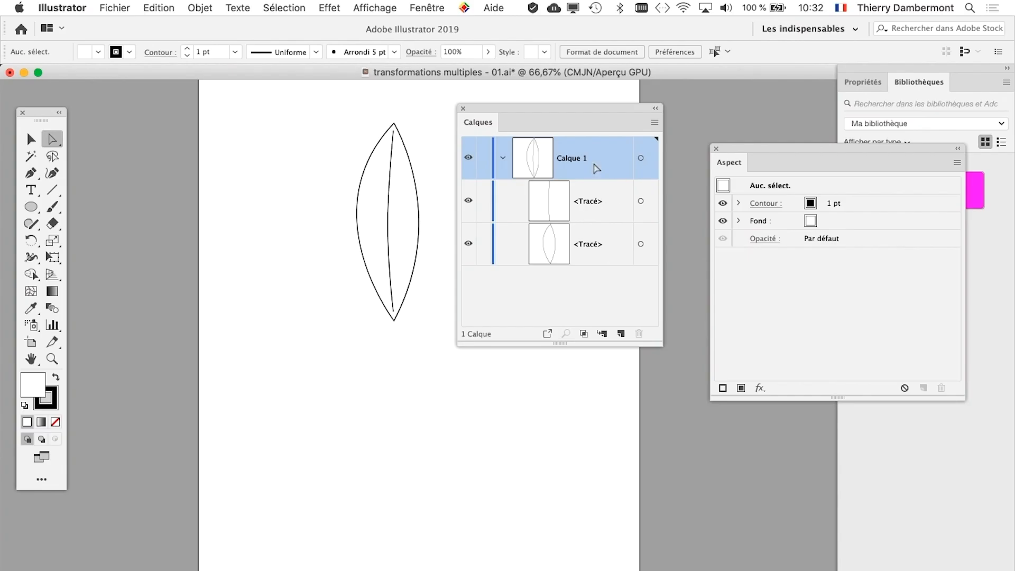
# Rearrange the Calques and tools panels around the leaf and place a single isolated anchor point below it with the Pen tool
pyautogui.moveTo(497, 109); pyautogui.dragTo(578, 94)
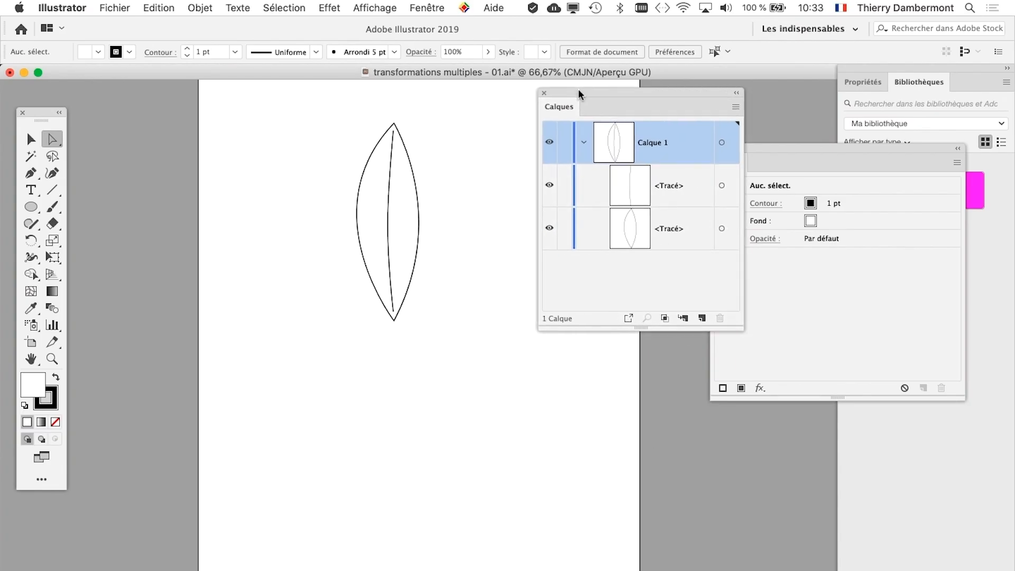
pyautogui.moveTo(40, 112); pyautogui.dragTo(210, 101)
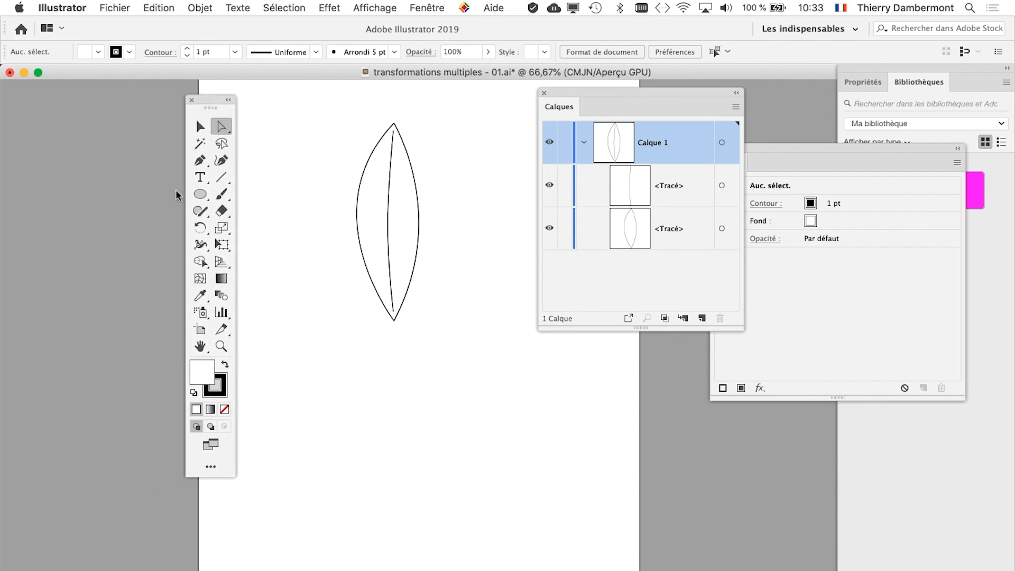
pyautogui.click(200, 159)
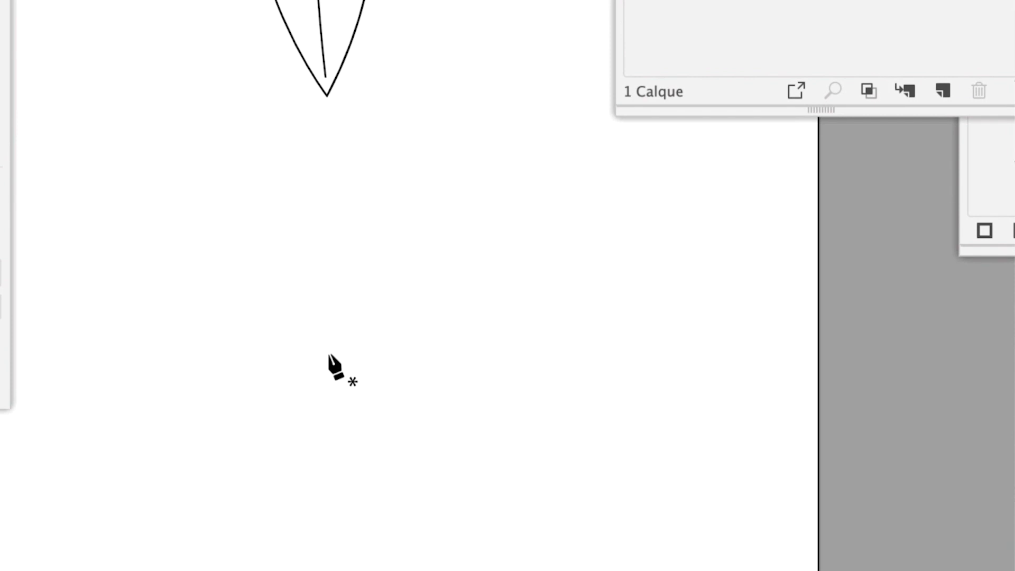
pyautogui.click(329, 353)
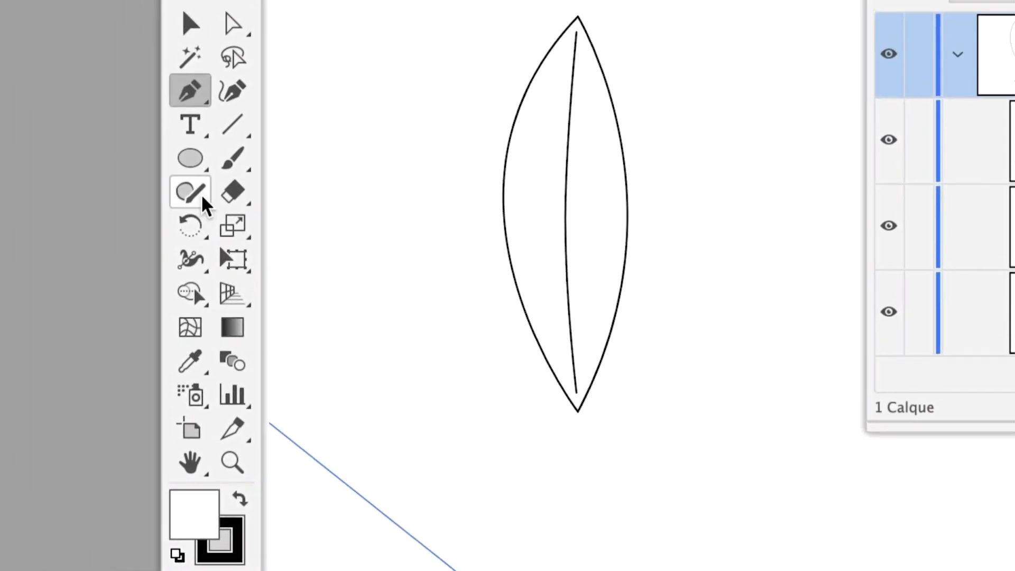
# Deselect the isolated anchor point below the leaf, locate it repeatedly with selection marquees, and leave it deselected
pyautogui.click(191, 24)
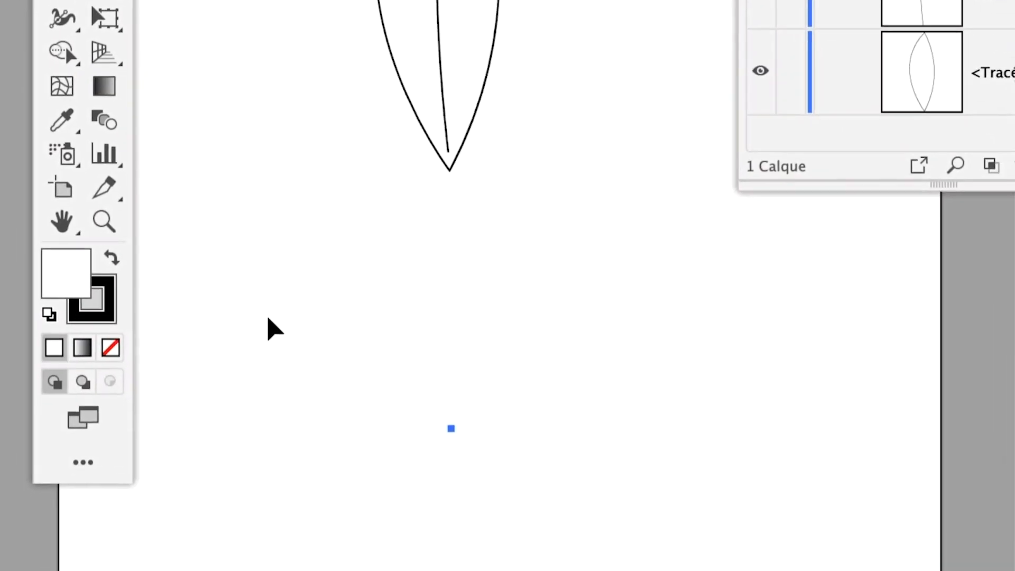
pyautogui.click(310, 345)
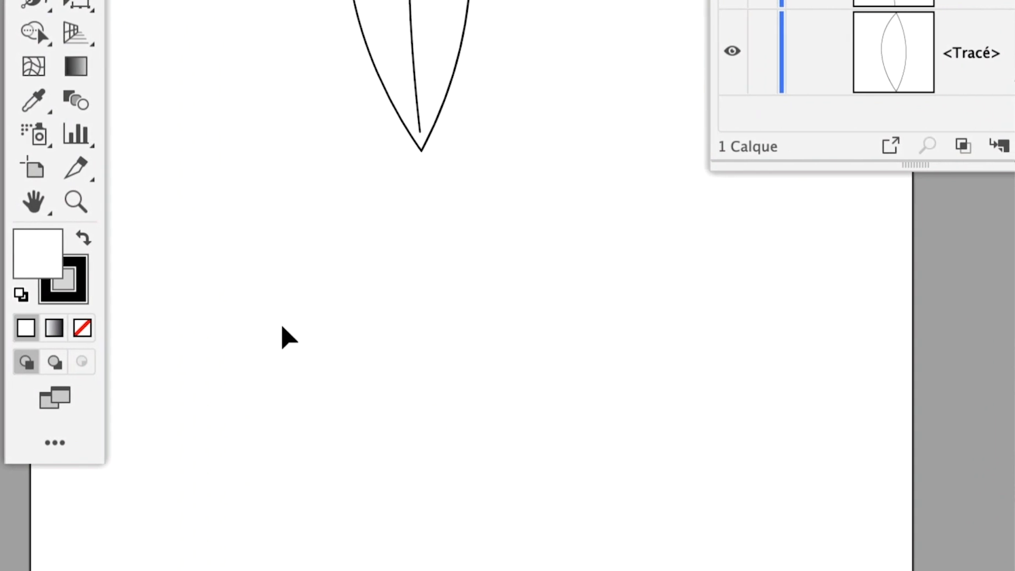
pyautogui.moveTo(280, 329); pyautogui.dragTo(501, 470)
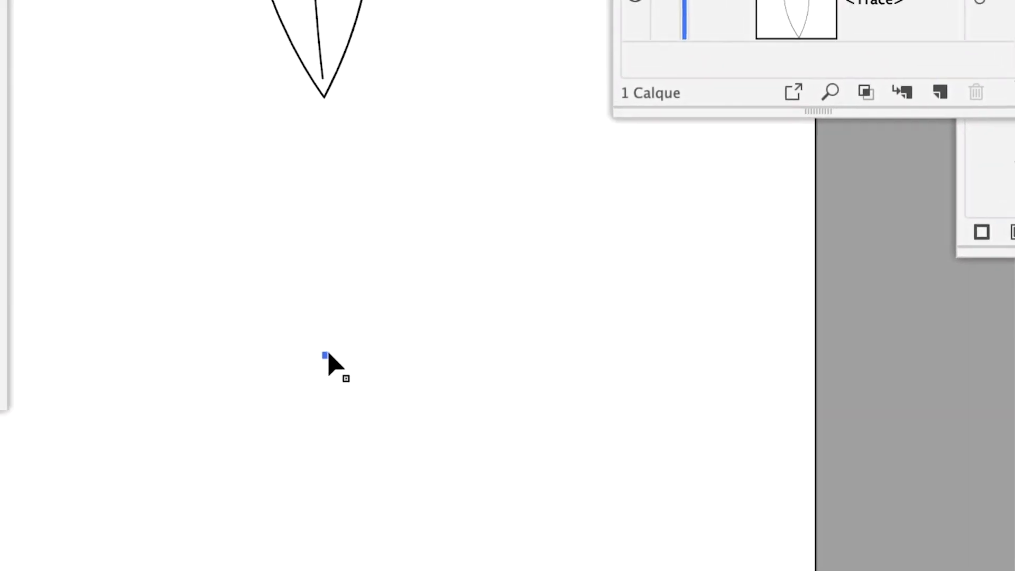
pyautogui.moveTo(297, 326); pyautogui.dragTo(390, 433)
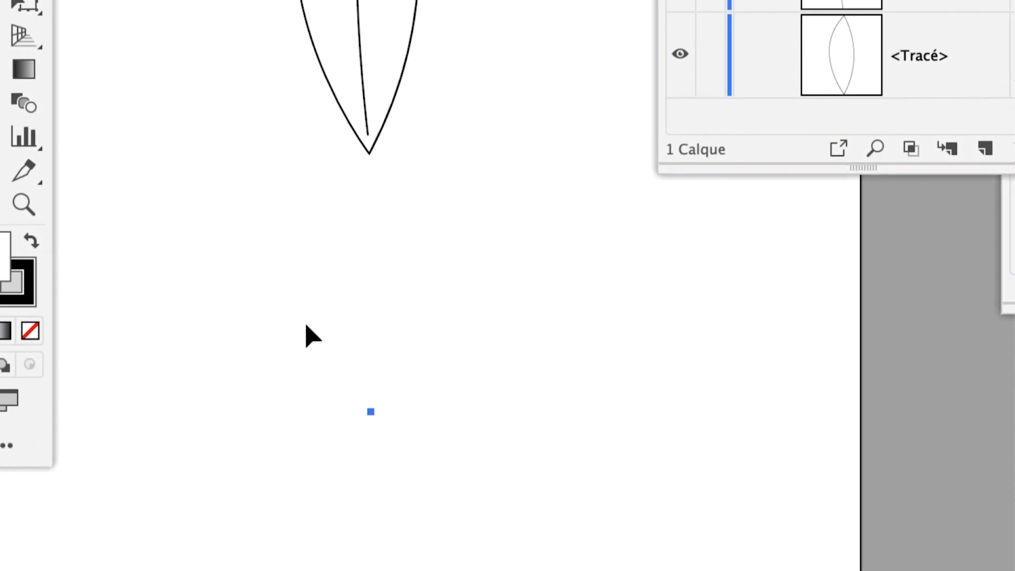
pyautogui.moveTo(301, 324); pyautogui.dragTo(356, 403)
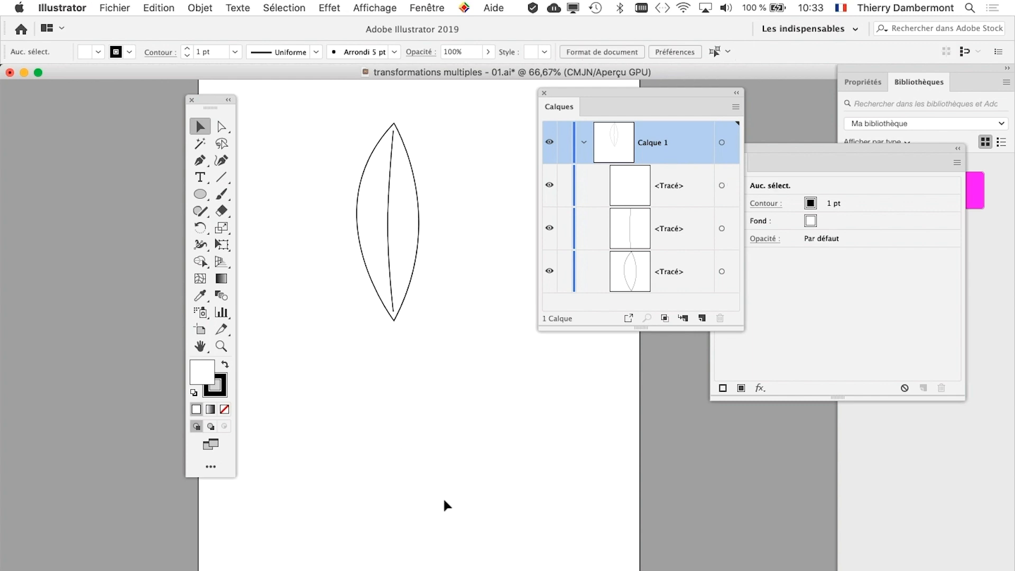
# Locate the isolated anchor point below the leaf with a selection marquee, deselect it, and move the tools panel farther from the leaf
pyautogui.moveTo(444, 497); pyautogui.dragTo(366, 421)
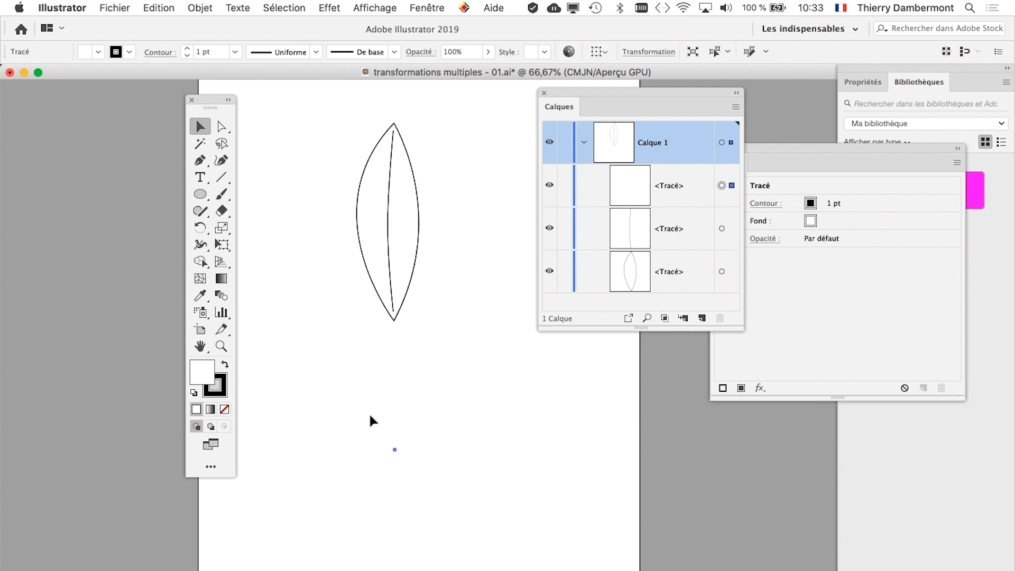
pyautogui.click(368, 424)
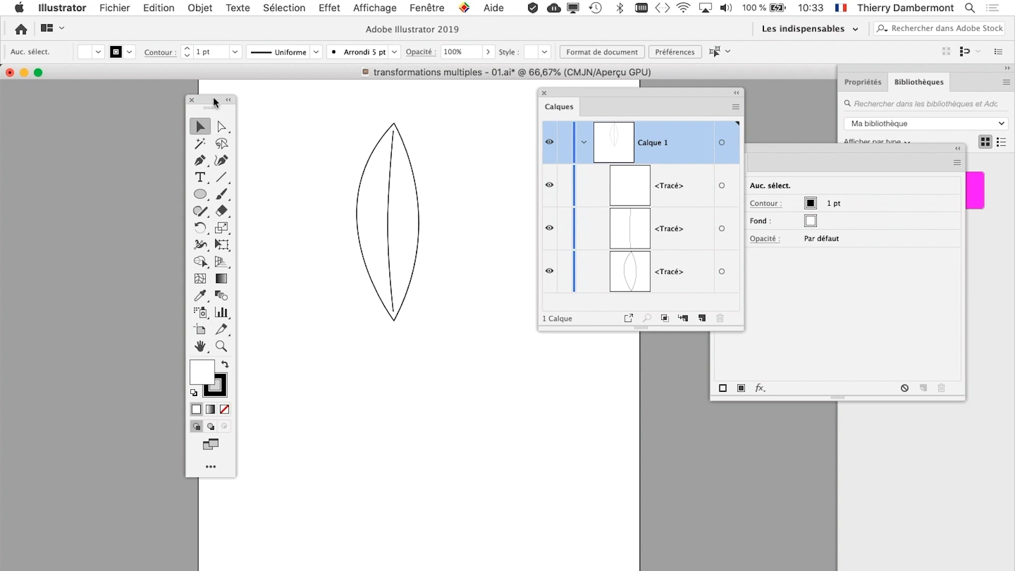
pyautogui.moveTo(217, 108); pyautogui.dragTo(101, 113)
pyautogui.moveTo(307, 235); pyautogui.dragTo(225, 227)
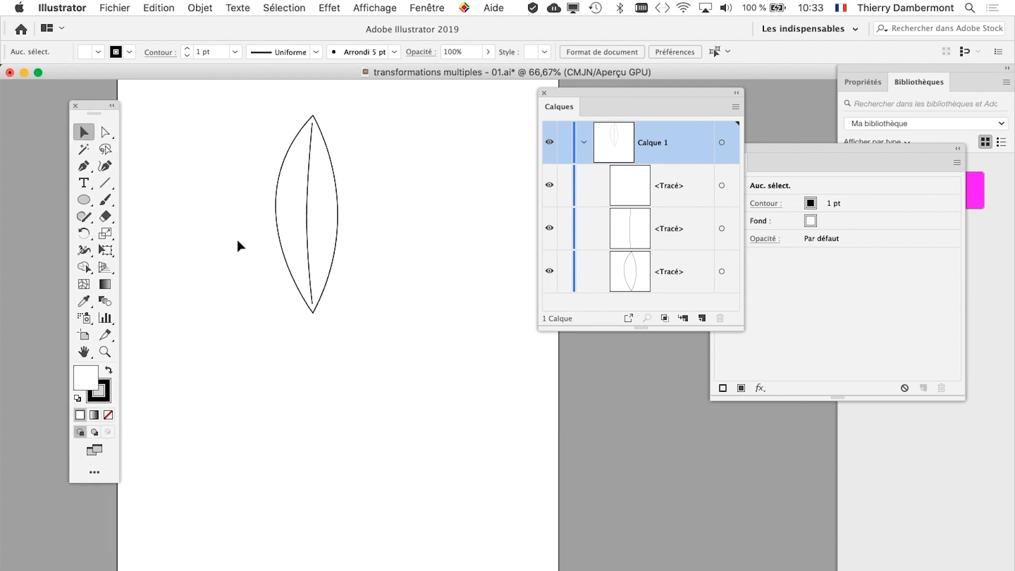
# Compare the outline (Tracés) and preview (Aperçu) display modes on the leaf and isolated point, ending in outline mode
pyautogui.press('super+y')
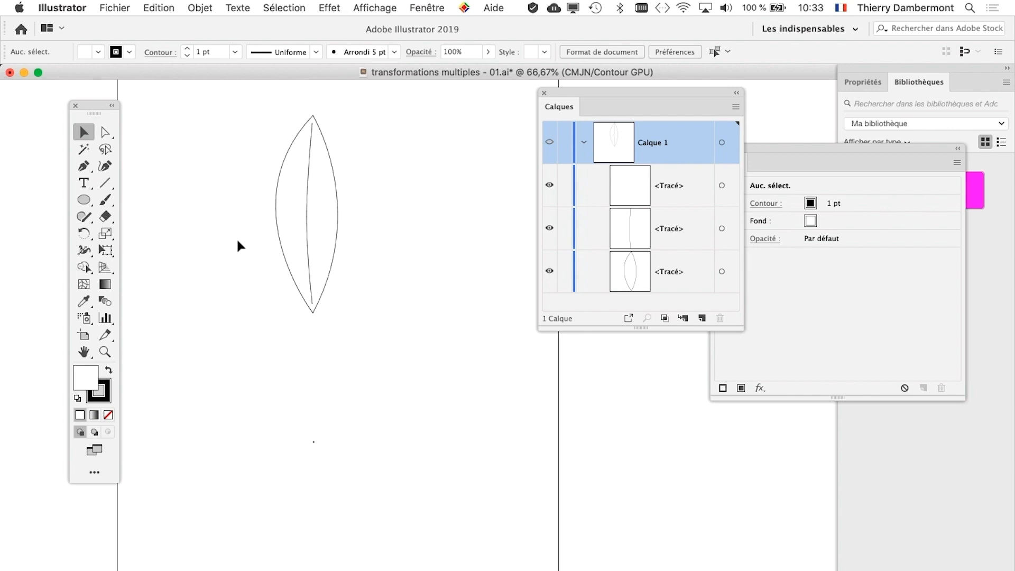
pyautogui.click(361, 8)
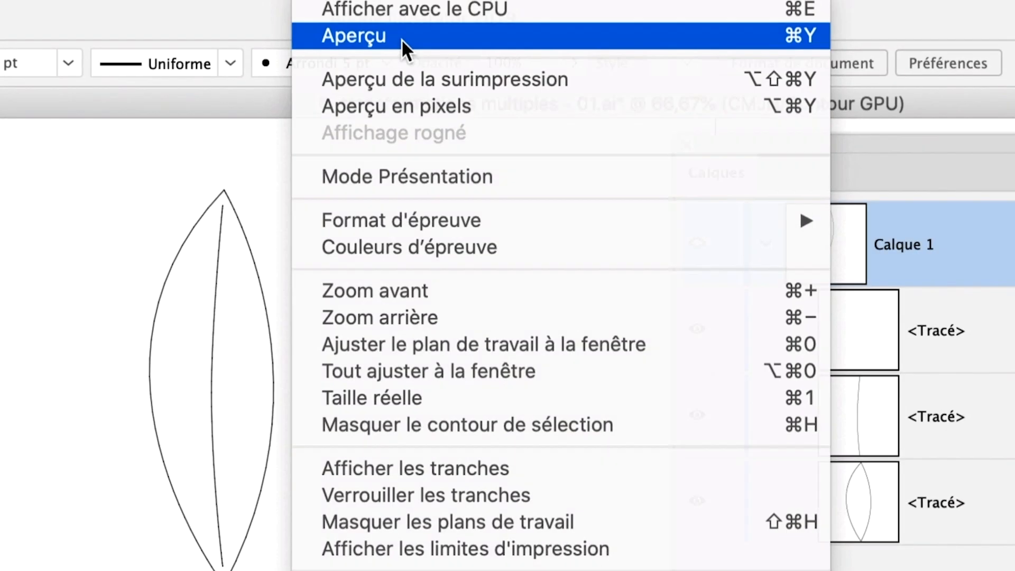
pyautogui.click(401, 40)
pyautogui.click(378, 15)
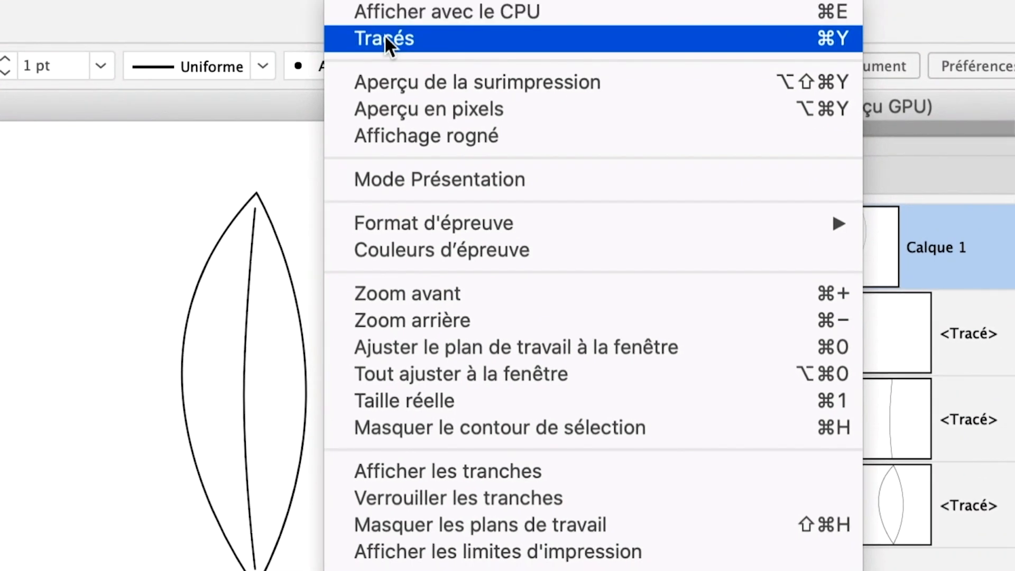
pyautogui.click(388, 53)
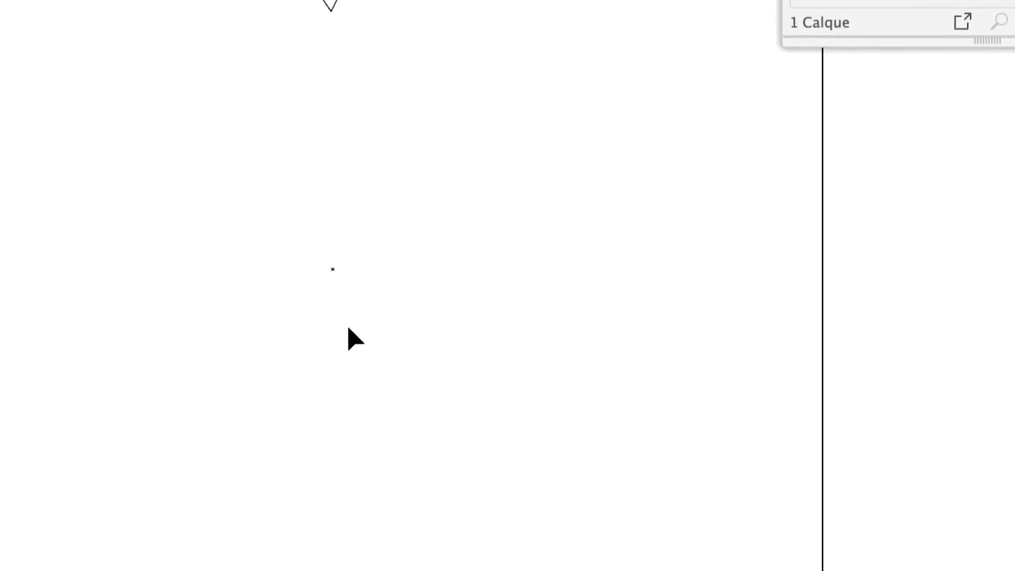
# Examine the isolated anchor point in outline mode, select and deselect it, and return to preview mode
pyautogui.press('a')
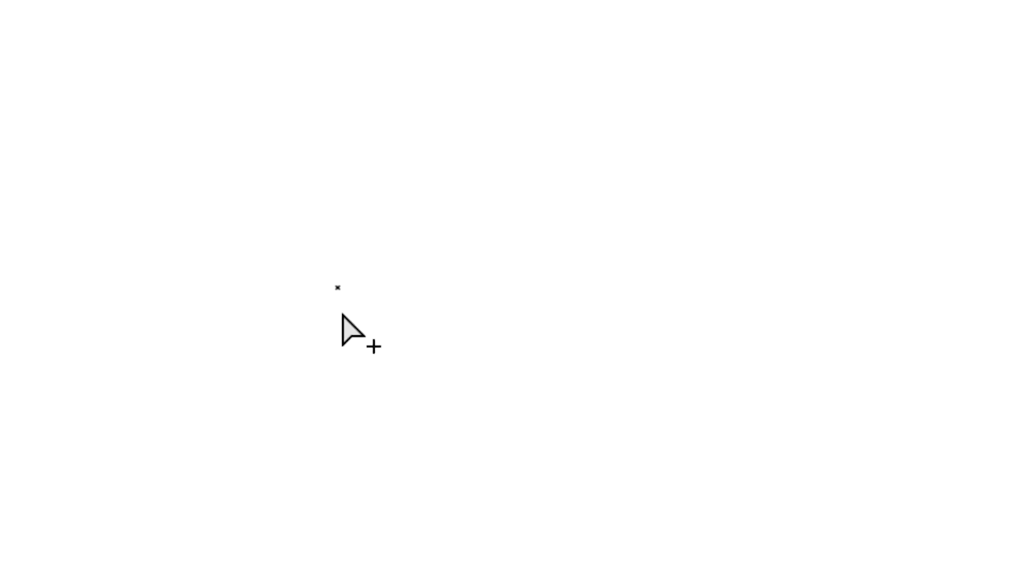
pyautogui.press('v')
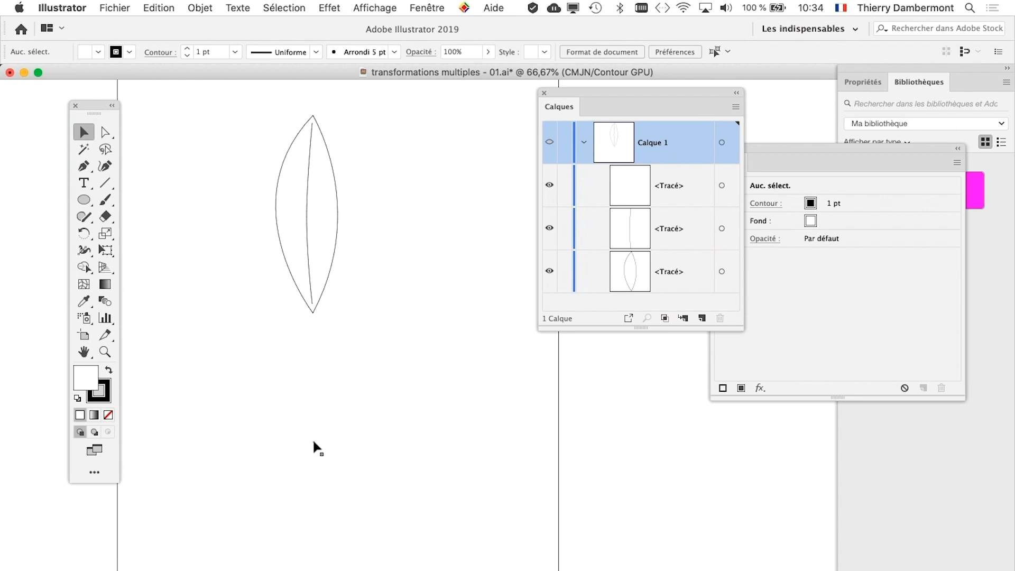
pyautogui.click(314, 442)
pyautogui.click(383, 479)
pyautogui.press('super+y')
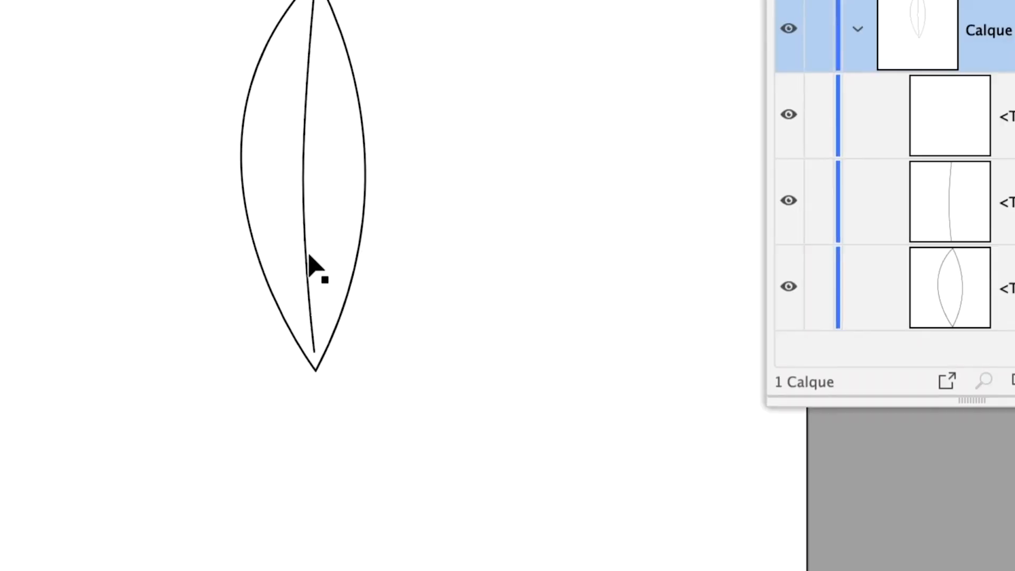
# Select the leaf's central vein and examine its Free Transform handles and the bounding-box display option
pyautogui.click(310, 258)
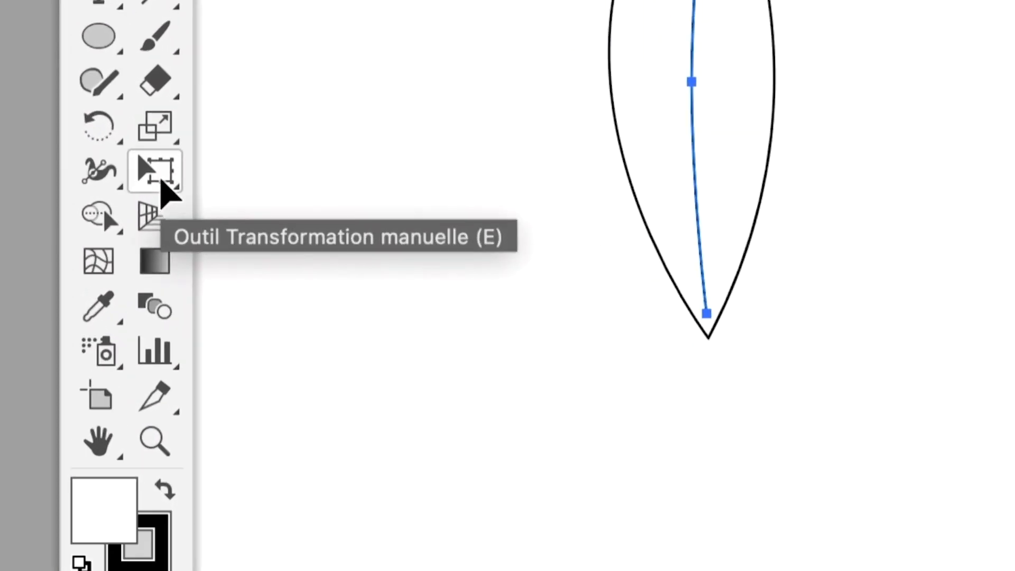
pyautogui.click(160, 179)
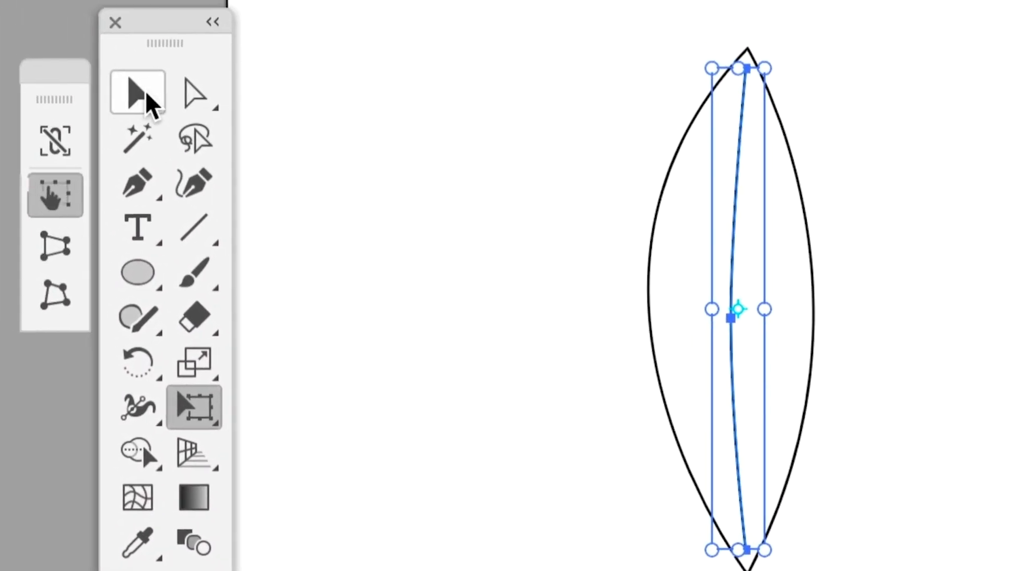
pyautogui.click(145, 91)
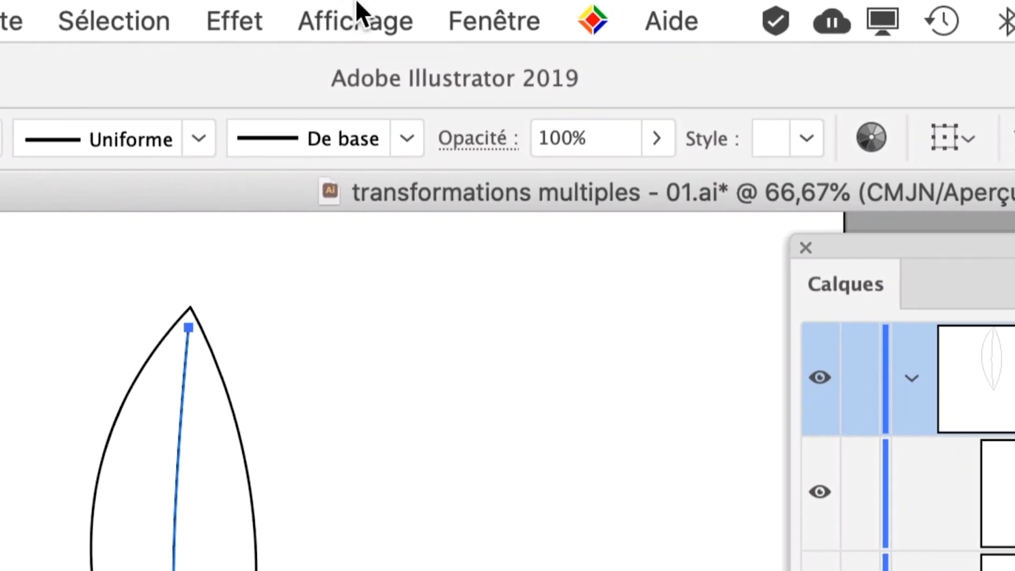
pyautogui.click(358, 12)
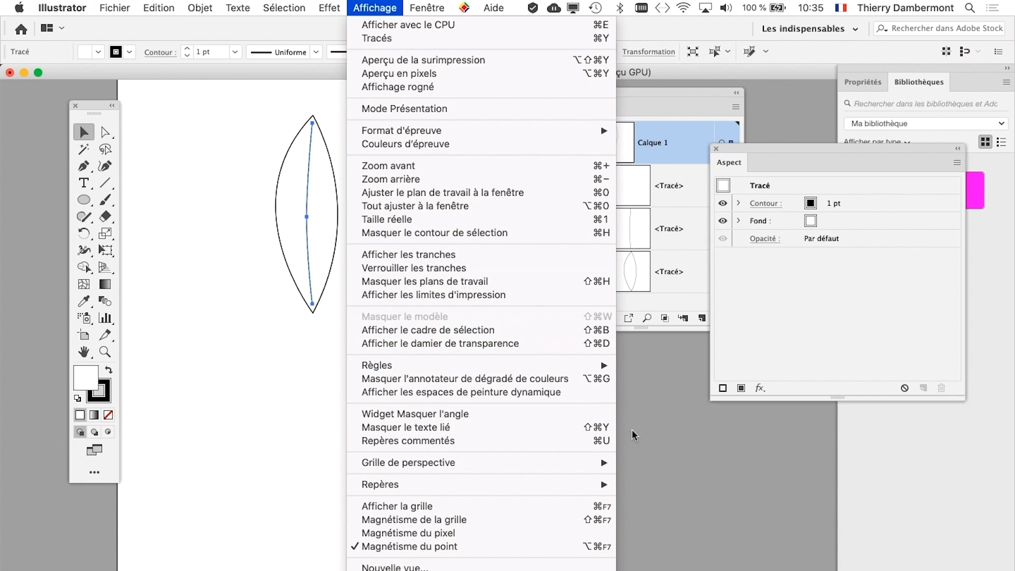
pyautogui.click(696, 439)
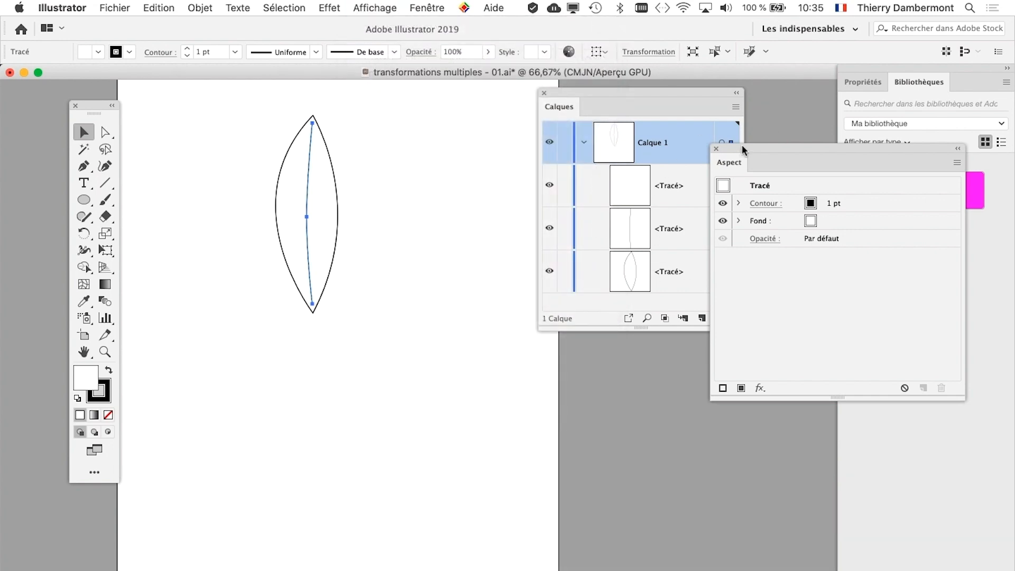
# Move the Aspect panel clear of the Calques panel, enlarge the Calques panel, and group all the artwork including the isolated point
pyautogui.moveTo(741, 145); pyautogui.dragTo(813, 141)
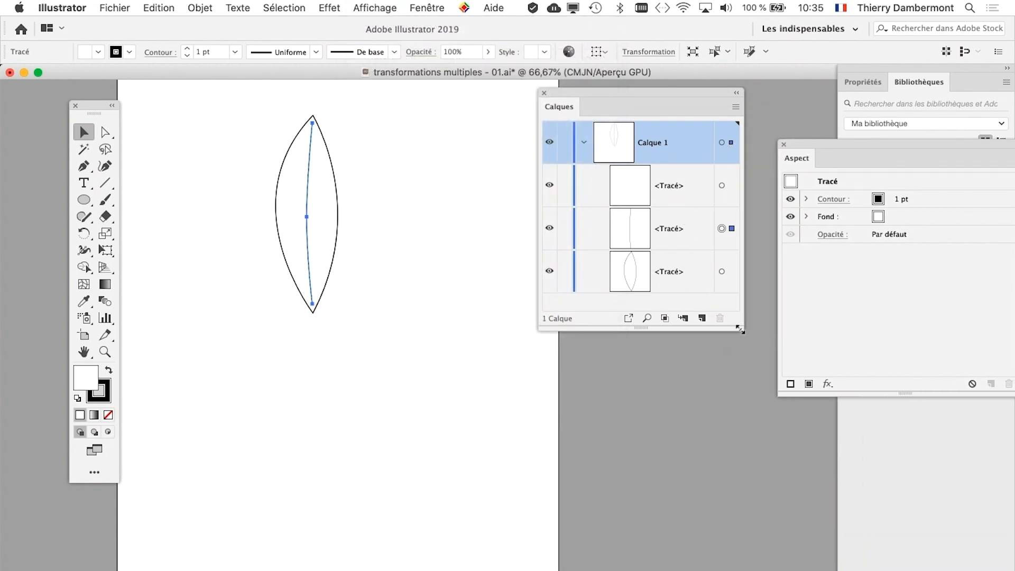
pyautogui.moveTo(743, 323); pyautogui.dragTo(772, 390)
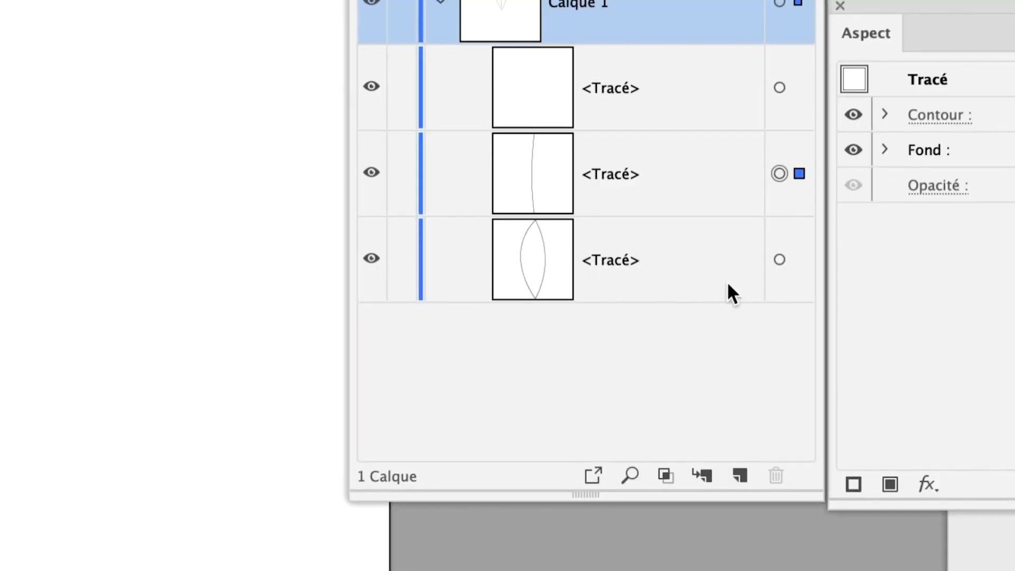
pyautogui.hotkey('ctrl', 'a')
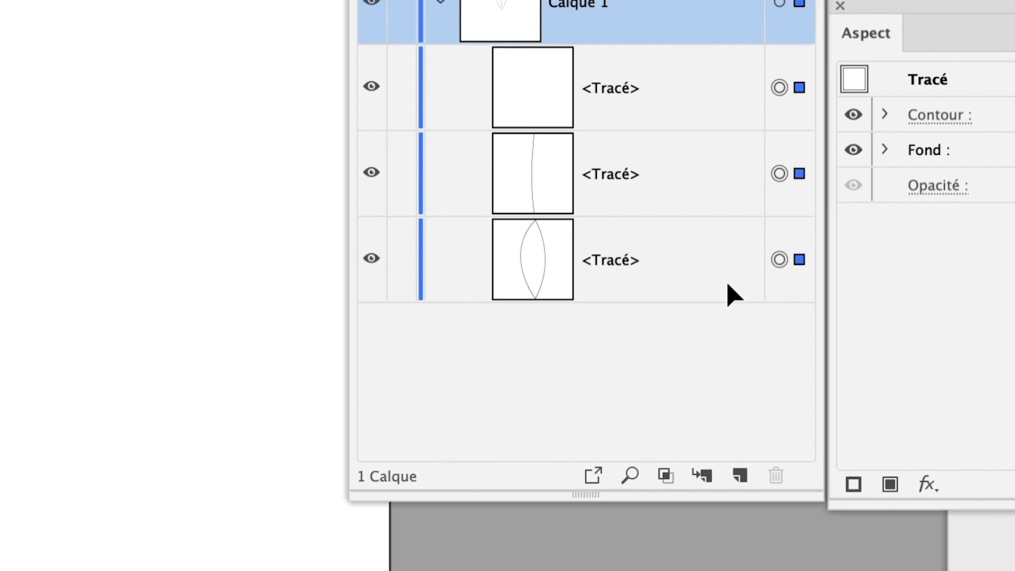
pyautogui.hotkey('ctrl', 'g')
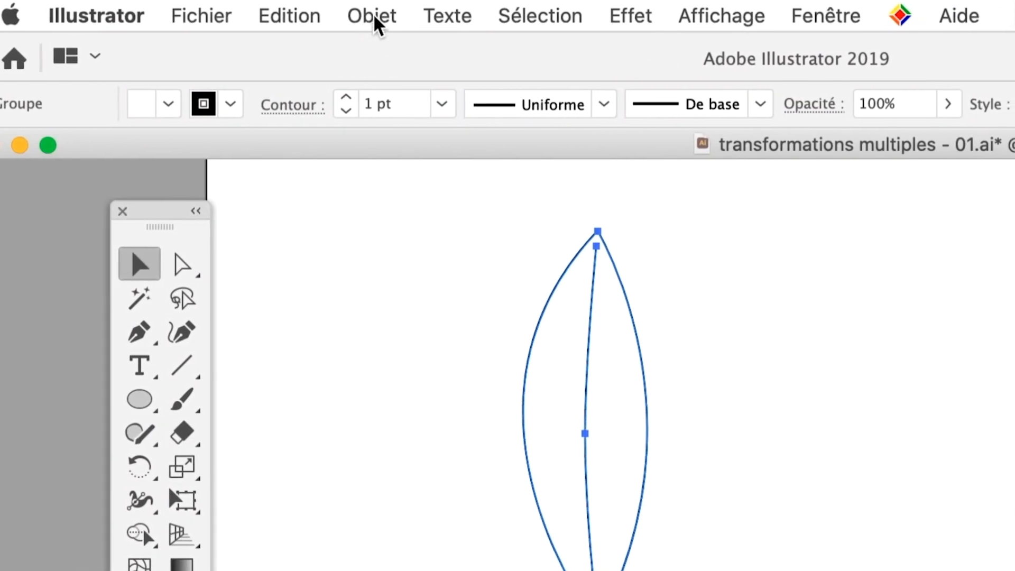
# Check the grouping commands and inspect the paths inside the new group in Calque 1, leaving the group collapsed
pyautogui.click(373, 13)
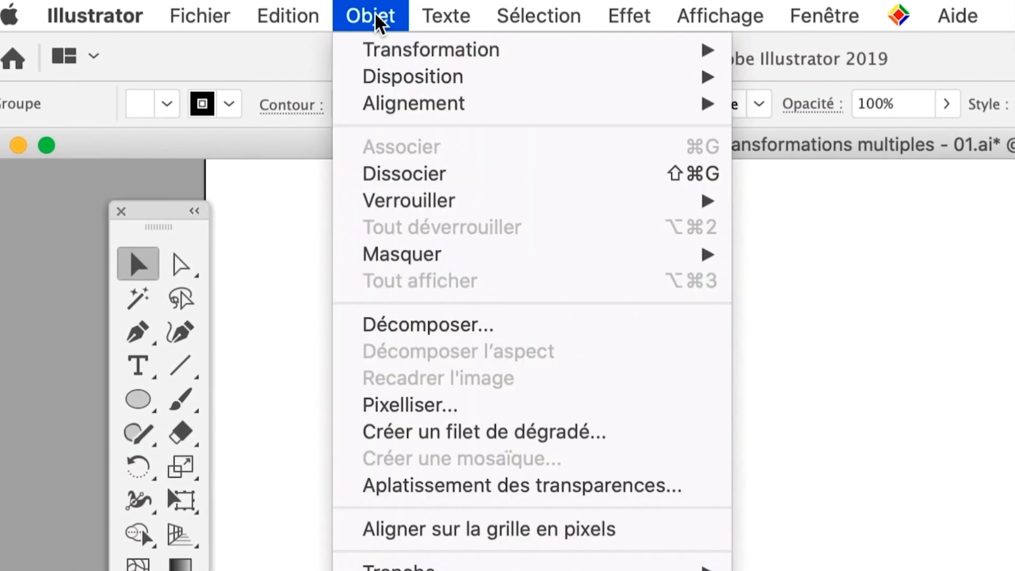
pyautogui.click(373, 14)
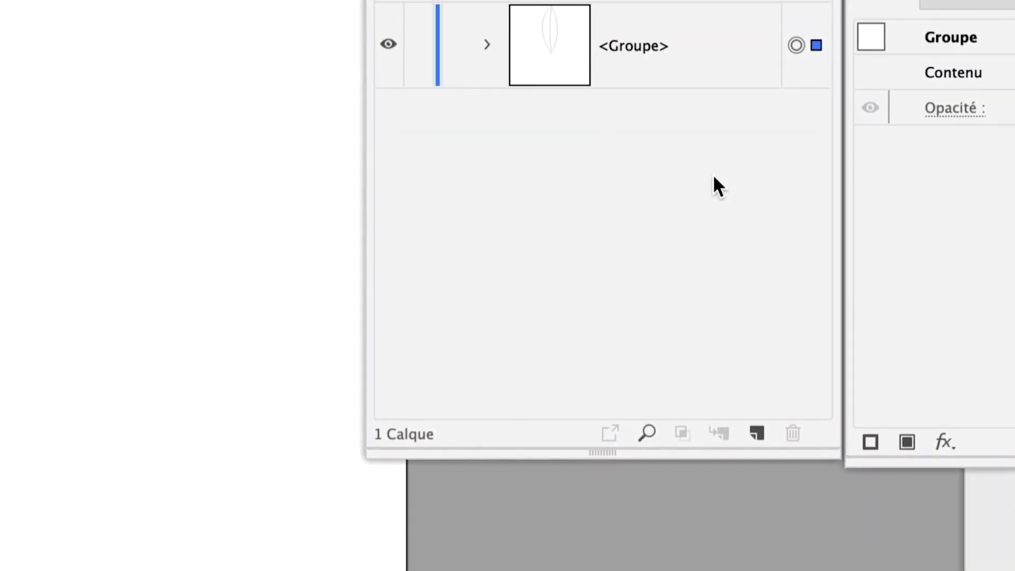
pyautogui.click(640, 132)
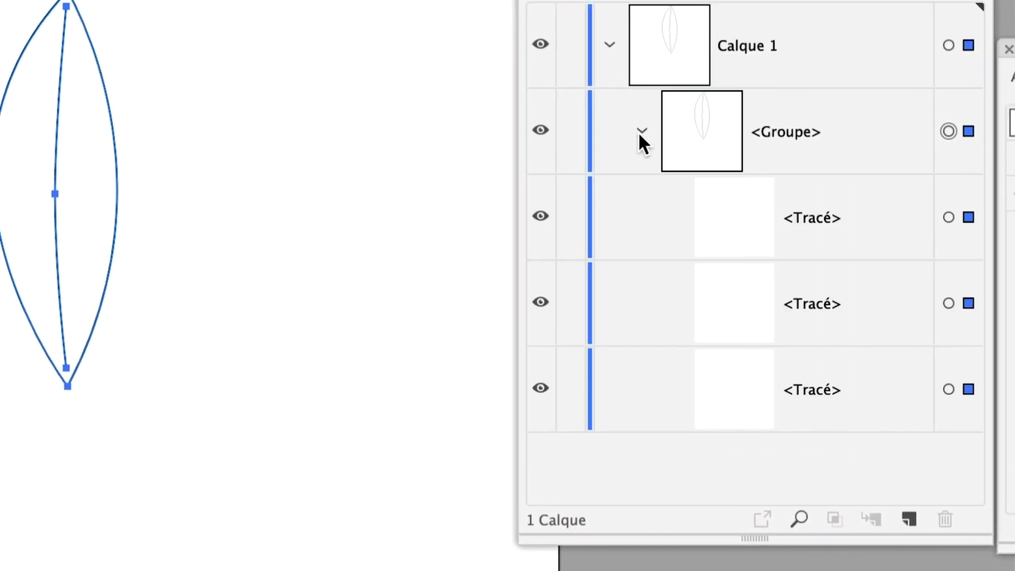
pyautogui.click(640, 132)
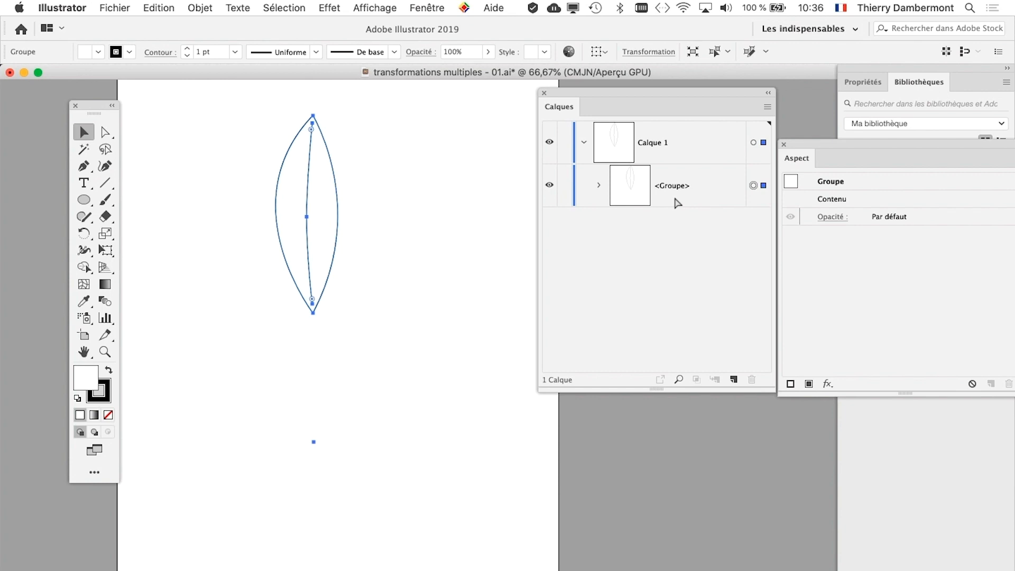
# Save the document as a new Illustrator file named "transformations multiples - 02.ai" in the cours 2 AI gr2 folder
pyautogui.click(143, 6)
pyautogui.moveTo(118, 8)
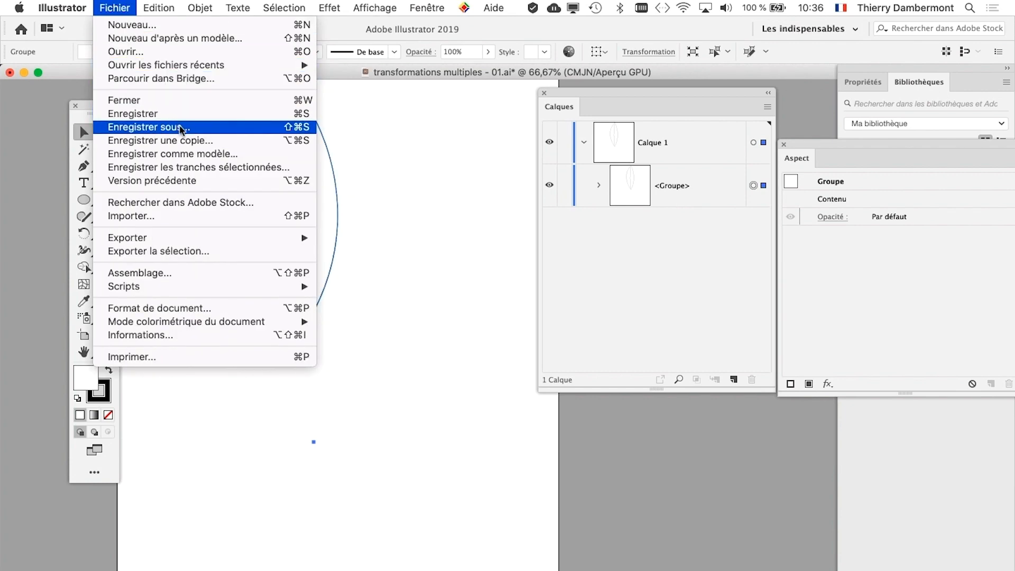
pyautogui.click(181, 128)
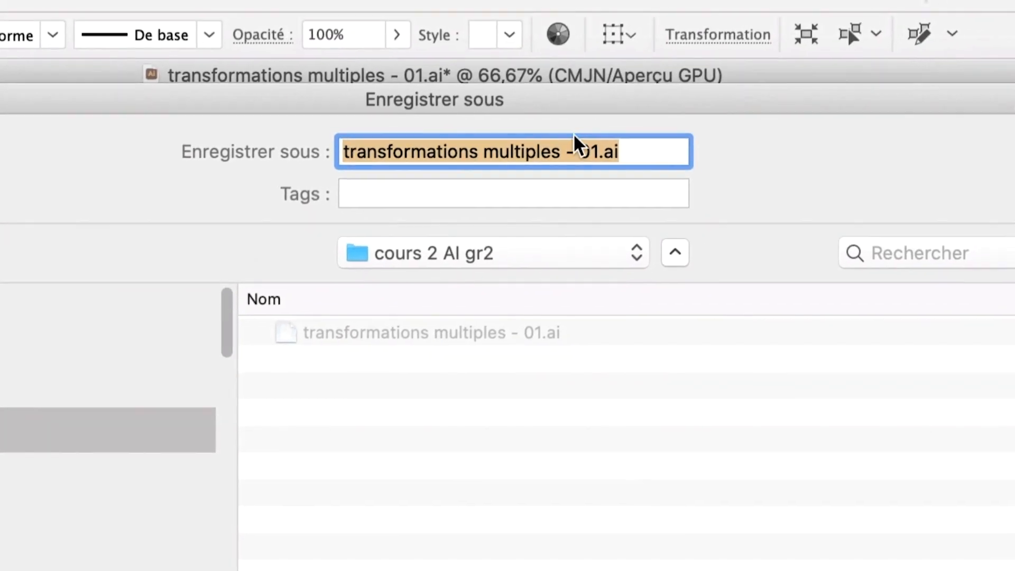
pyautogui.click(572, 111)
pyautogui.press('Right')
pyautogui.press('Right')
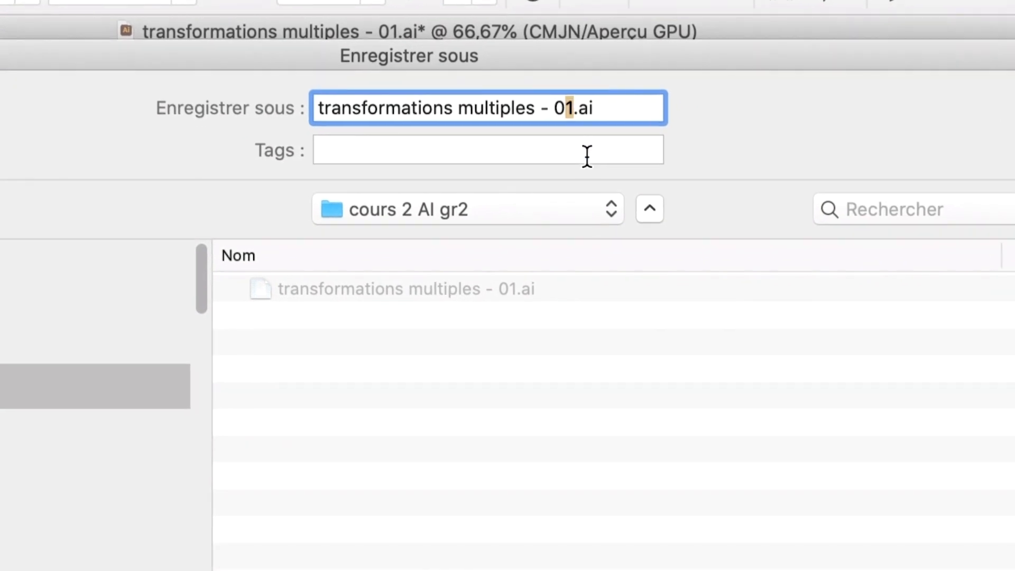
pyautogui.press('BackSpace')
pyautogui.write('2')
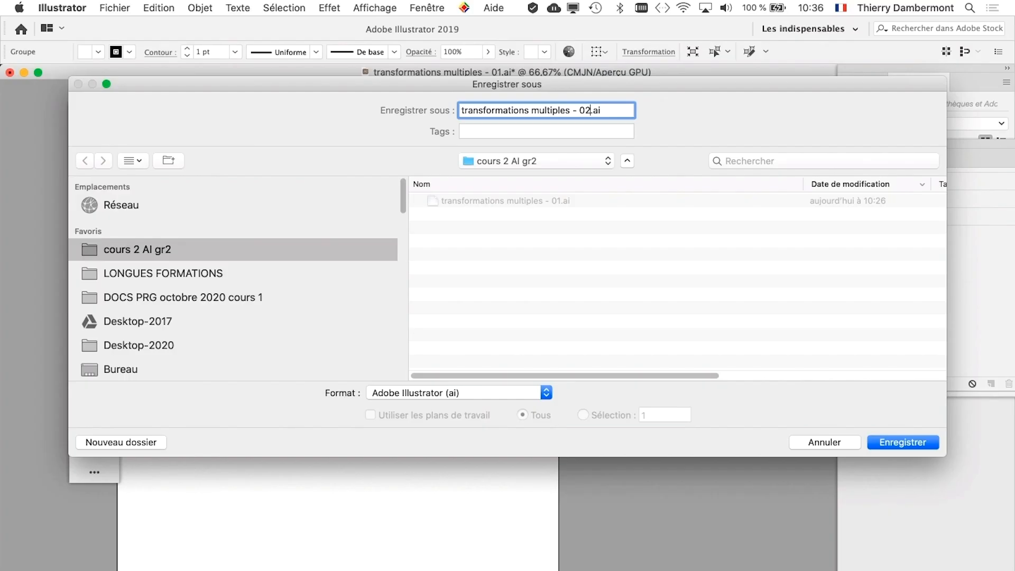
pyautogui.press('Return')
pyautogui.press('Return')
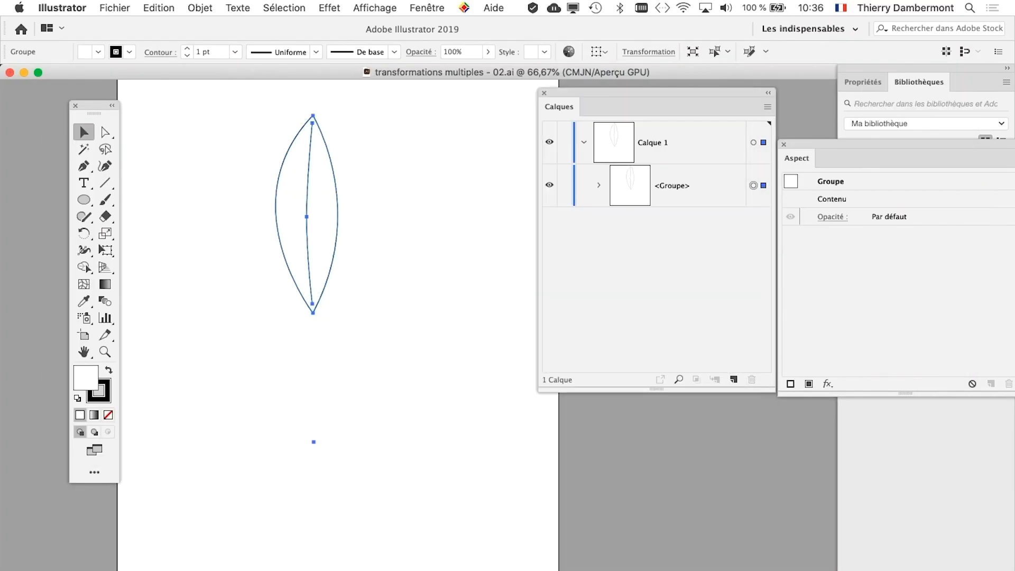
# Show the whole artboard, shrink the Calques panel, and place it and the tools panel clear of the leaf
pyautogui.scroll(-1, 383, 284)
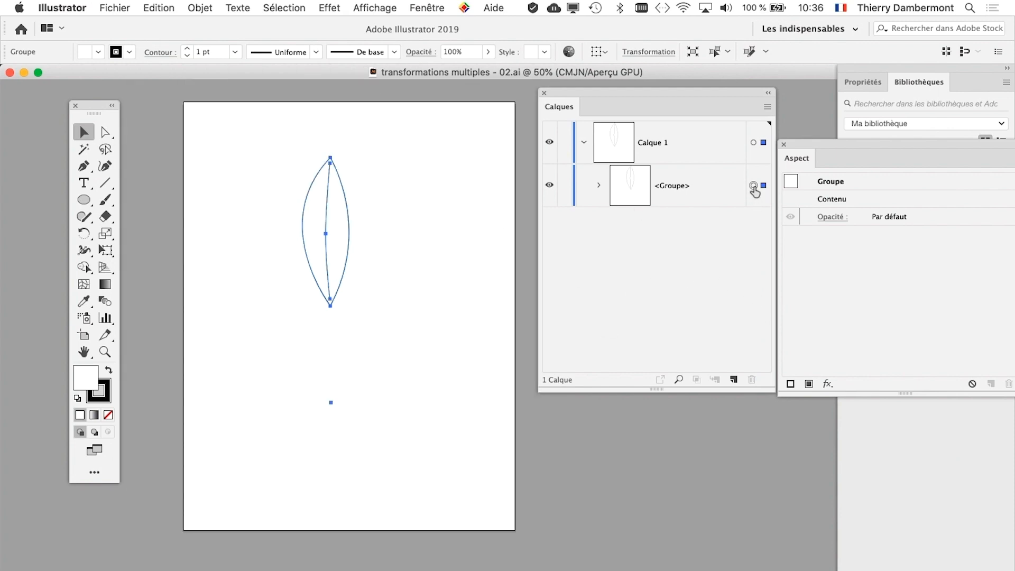
pyautogui.moveTo(702, 91); pyautogui.dragTo(593, 129)
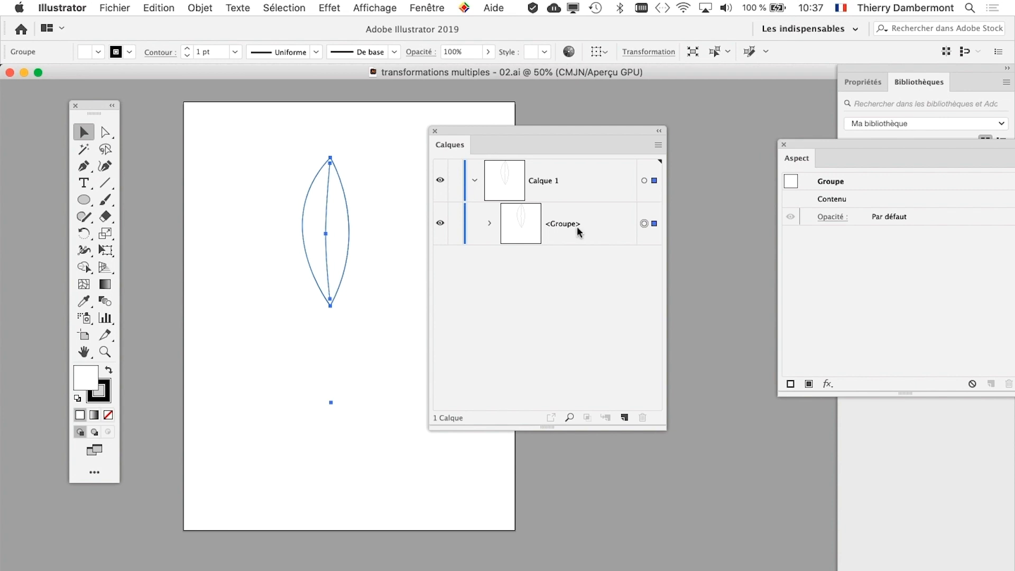
pyautogui.moveTo(665, 429); pyautogui.dragTo(630, 369)
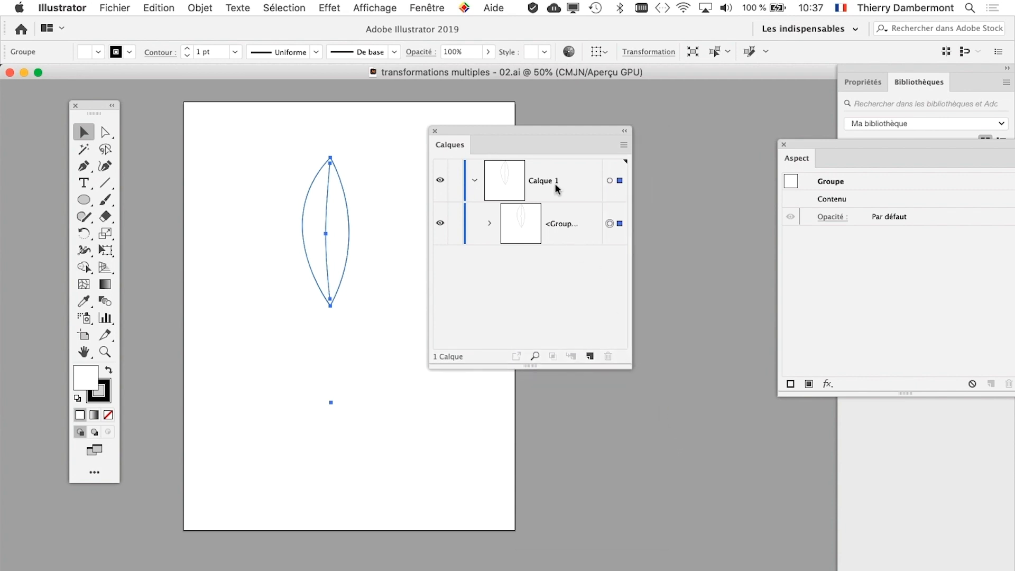
pyautogui.moveTo(538, 132); pyautogui.dragTo(520, 134)
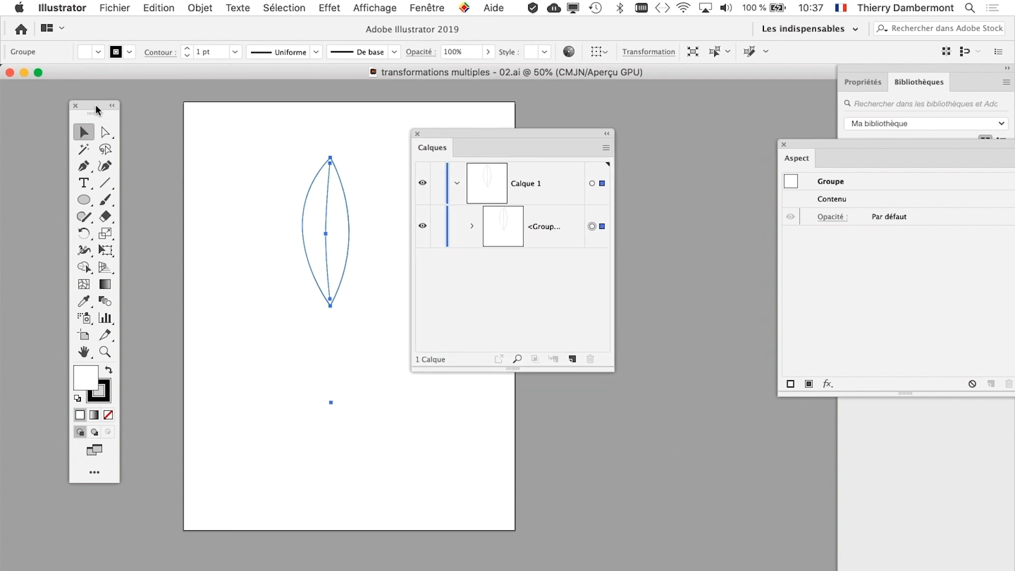
pyautogui.moveTo(98, 111); pyautogui.dragTo(46, 102)
pyautogui.moveTo(490, 132); pyautogui.dragTo(159, 122)
# Hide and reshow the Aspect panel, and place it beside the leaf opposite the Calques panel
pyautogui.click(437, 7)
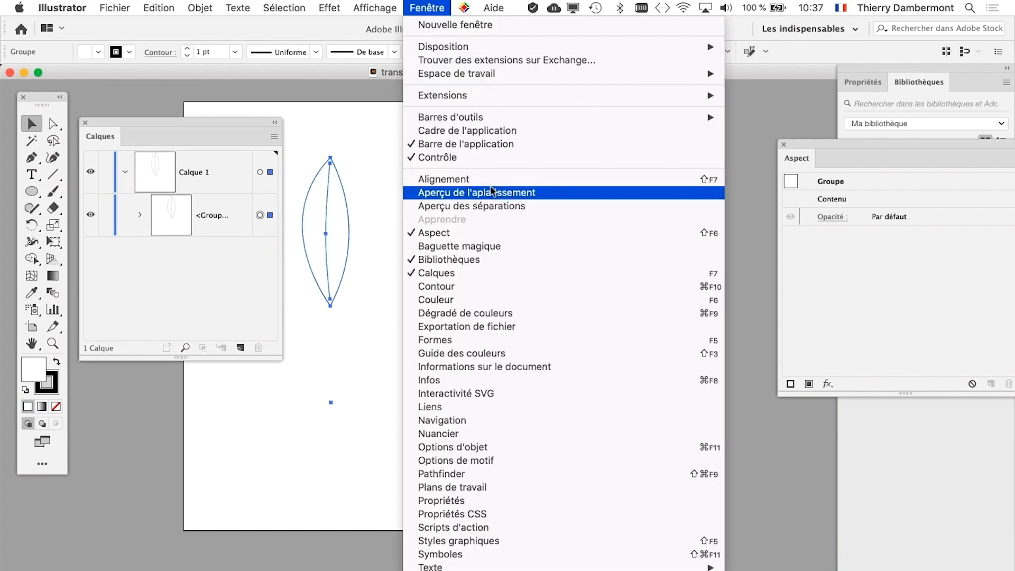
pyautogui.click(503, 236)
pyautogui.click(436, 8)
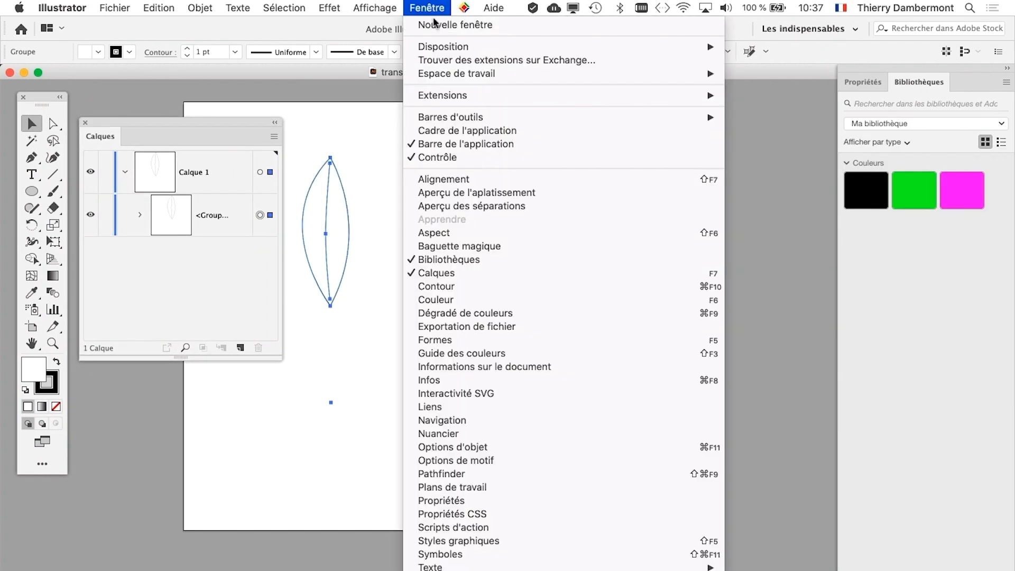
pyautogui.click(476, 233)
pyautogui.moveTo(835, 141); pyautogui.dragTo(546, 135)
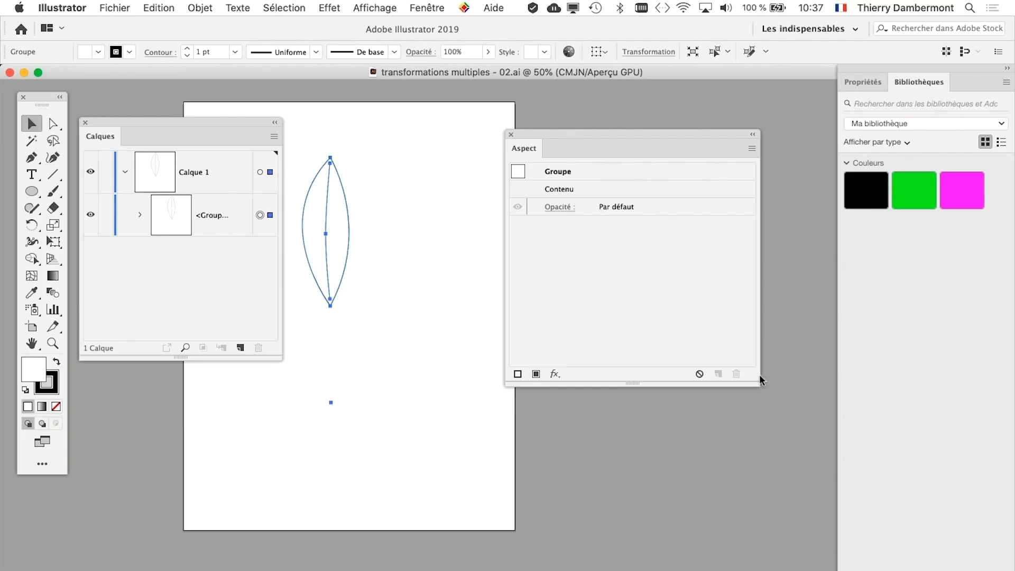
# Narrow the Aspect panel and move it off the artboard
pyautogui.moveTo(752, 387); pyautogui.dragTo(679, 387)
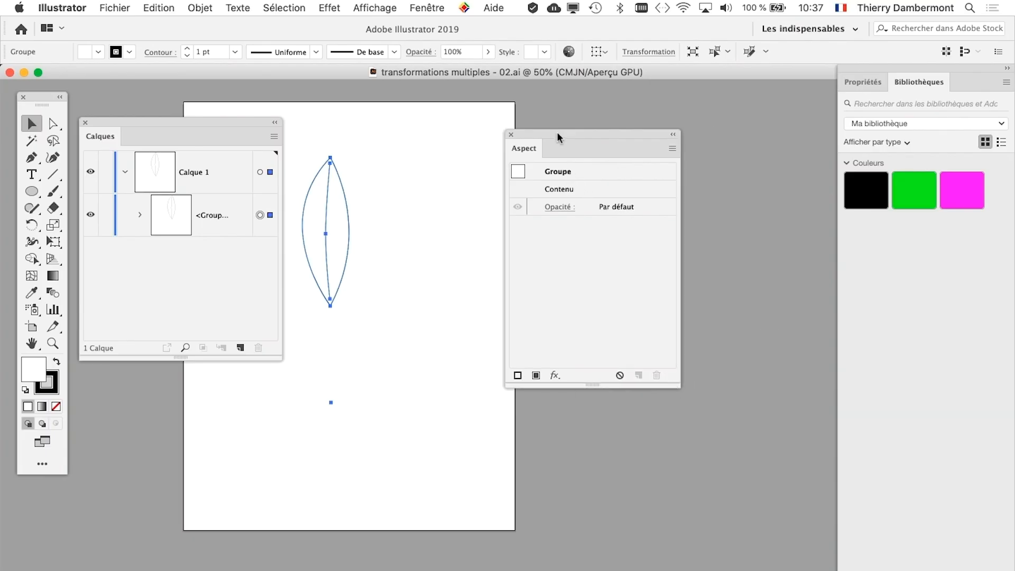
pyautogui.moveTo(558, 137); pyautogui.dragTo(639, 137)
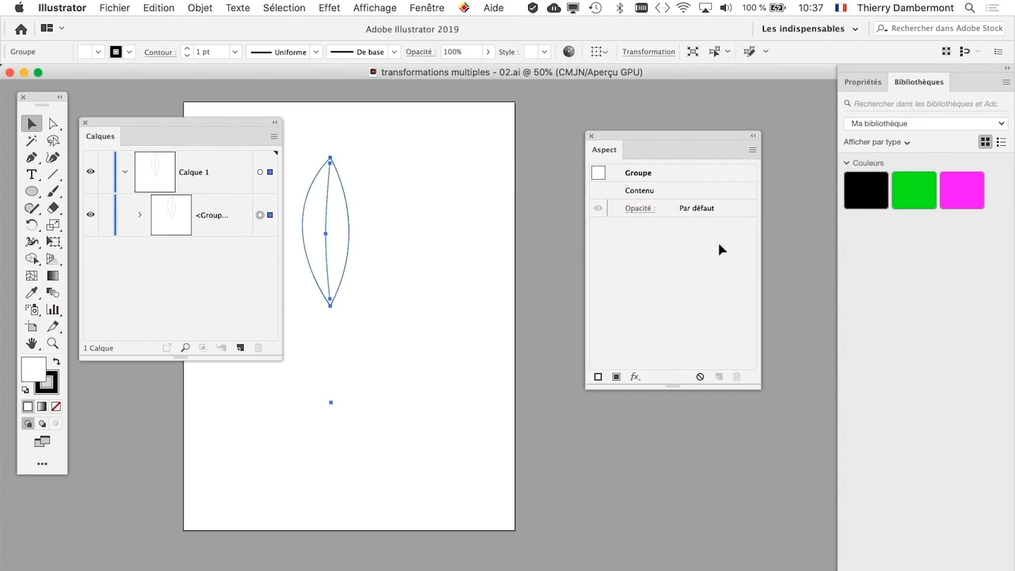
# Apply the Distorsion et transformation effect Transformation to the leaf group, with Aperçu on and 5 copies
pyautogui.click(328, 8)
pyautogui.moveTo(380, 129)
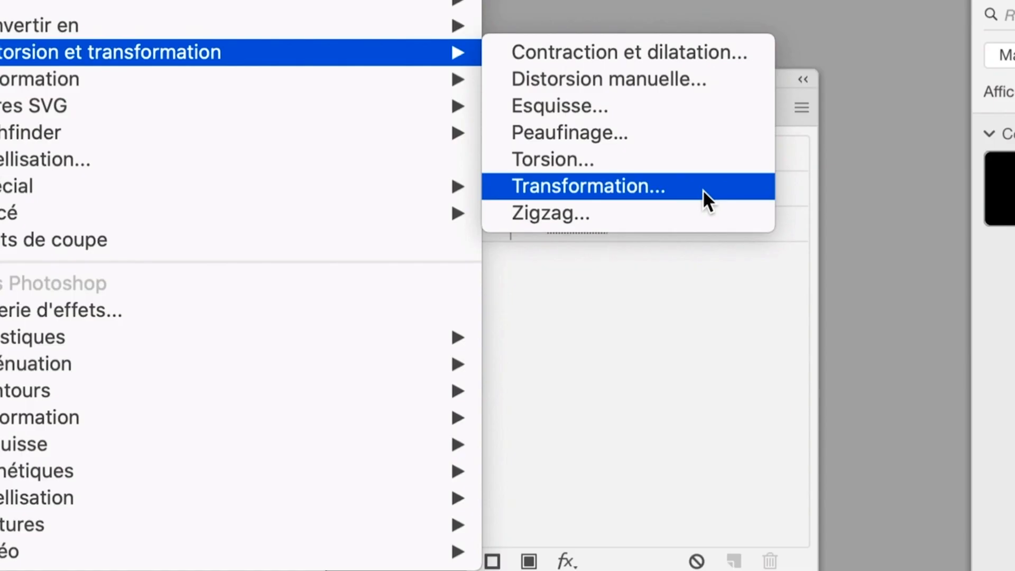
pyautogui.click(707, 188)
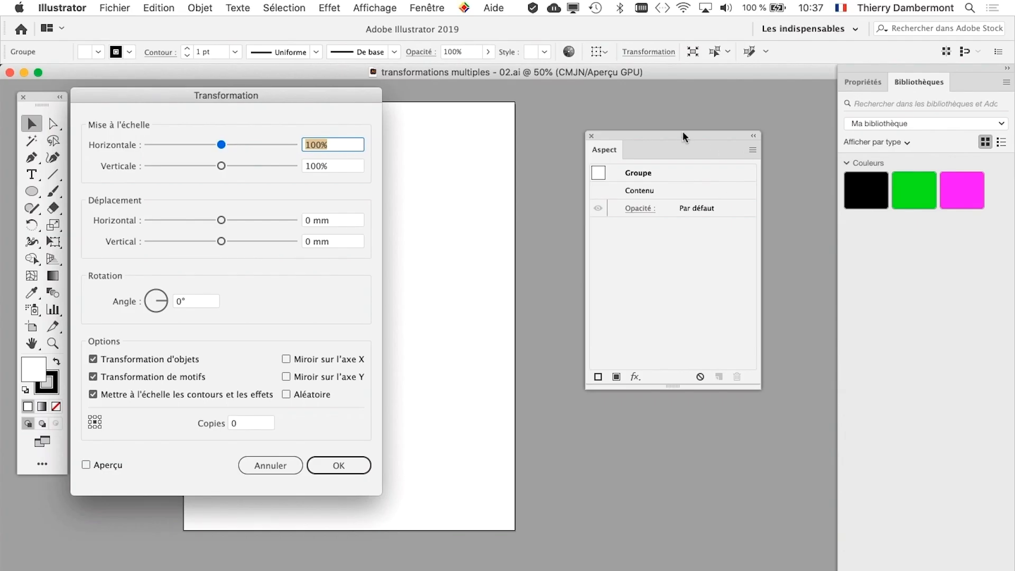
pyautogui.moveTo(354, 94); pyautogui.dragTo(367, 97)
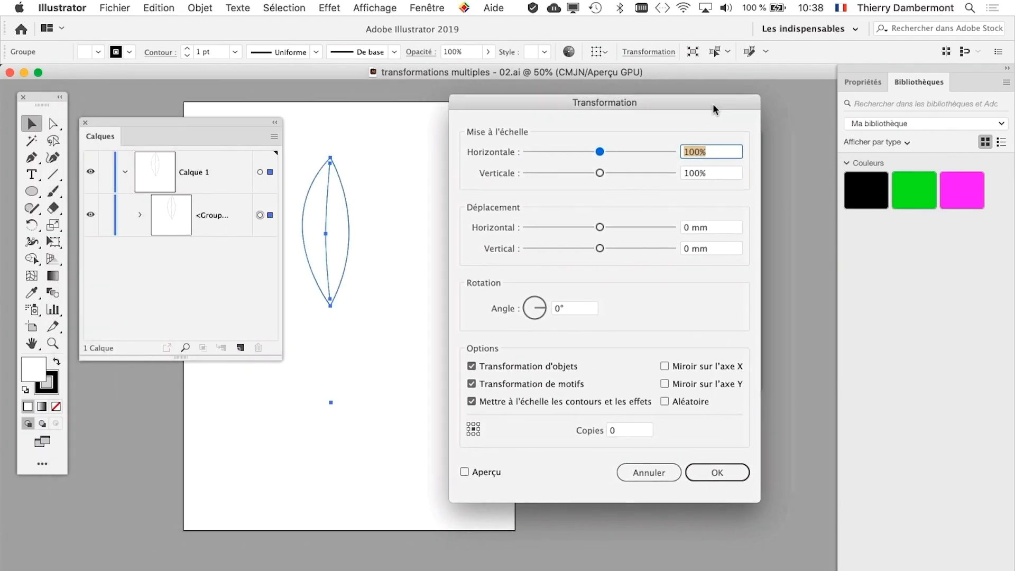
pyautogui.moveTo(713, 107); pyautogui.dragTo(746, 102)
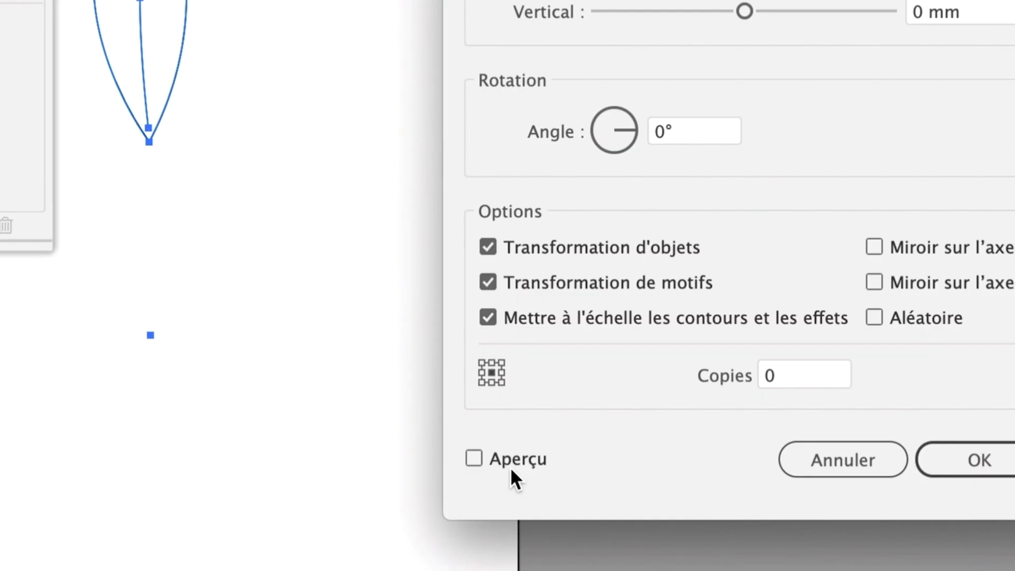
pyautogui.click(511, 466)
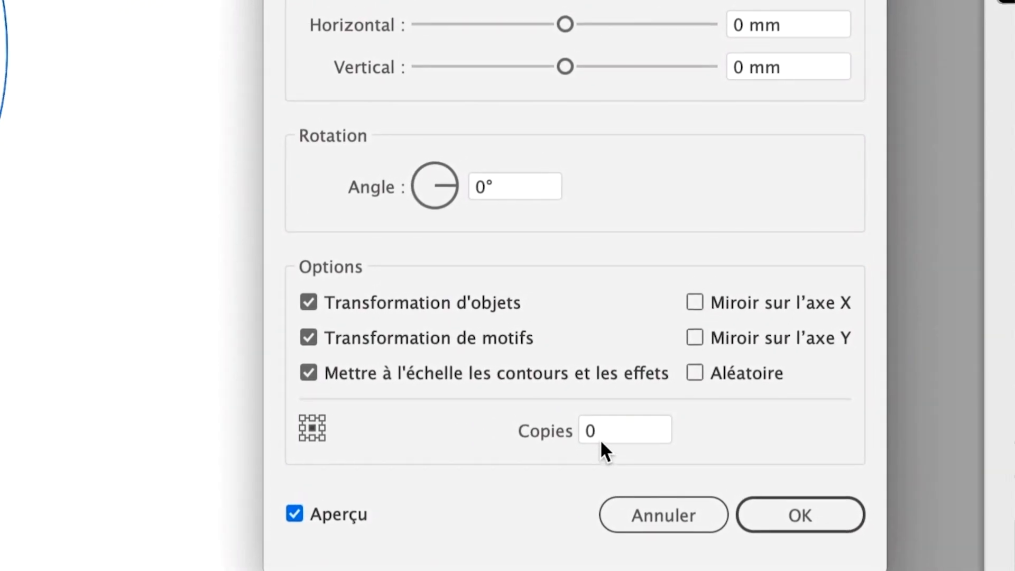
pyautogui.click(732, 444)
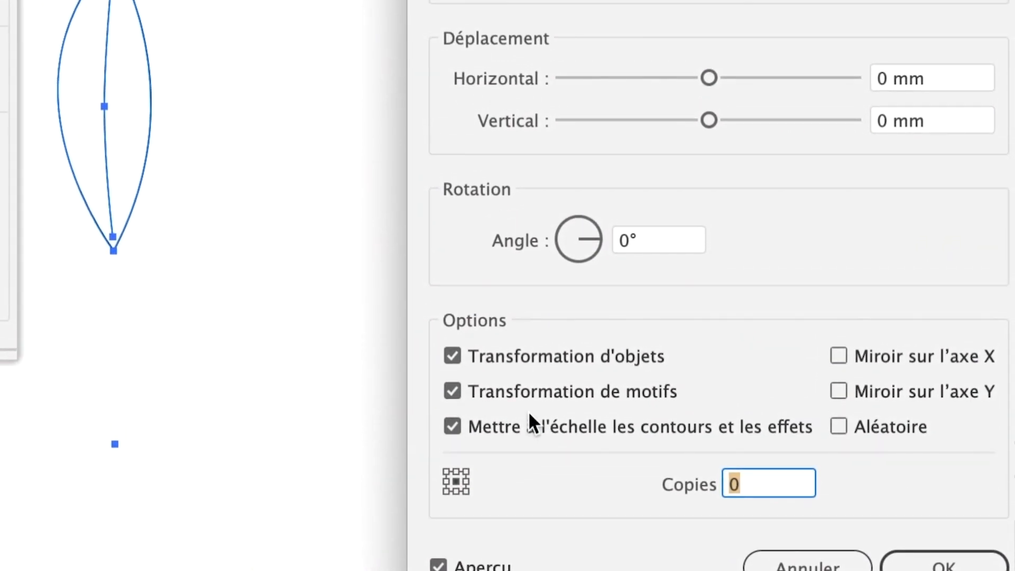
pyautogui.write('5')
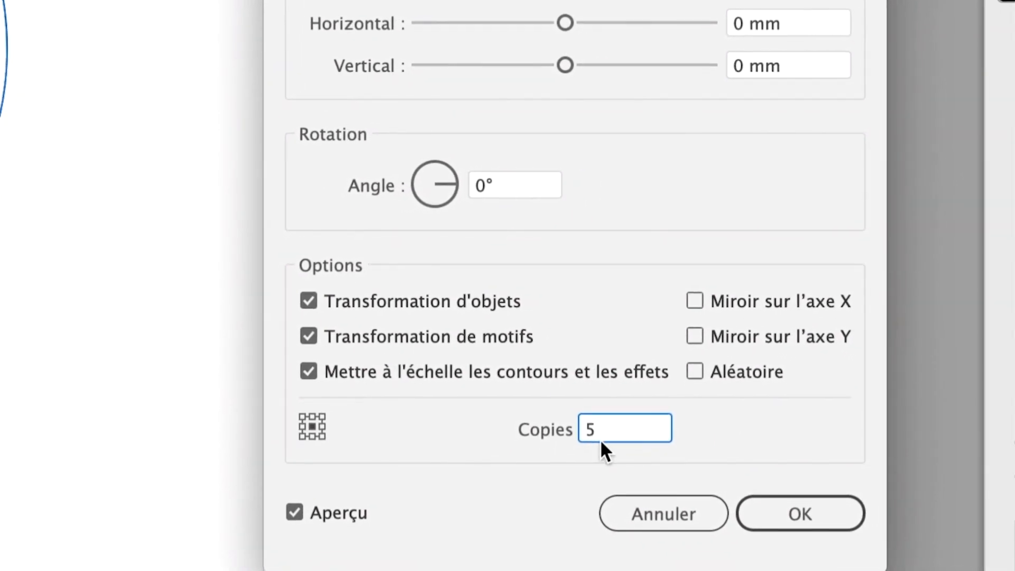
pyautogui.doubleClick(606, 432)
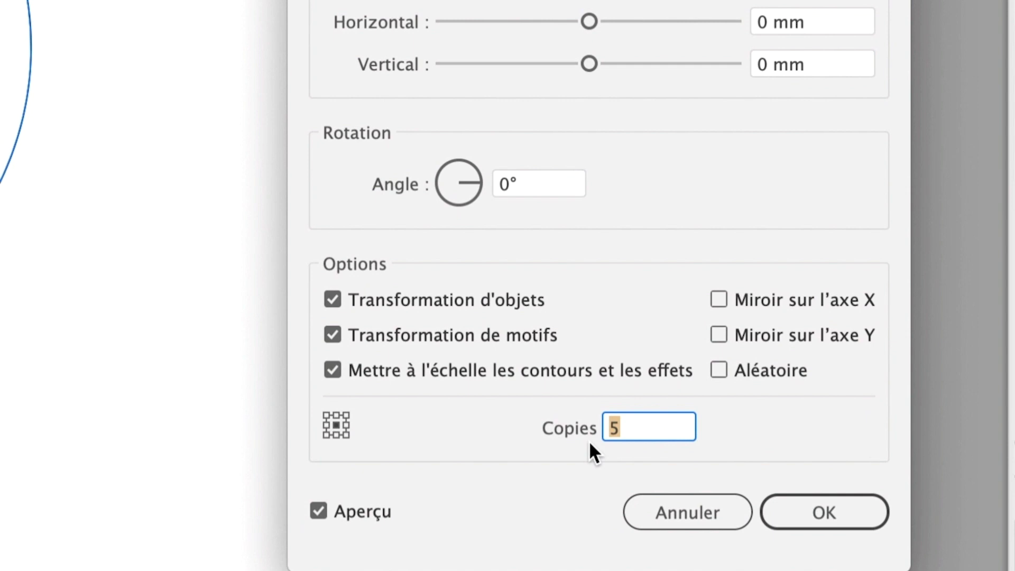
pyautogui.press('Tab')
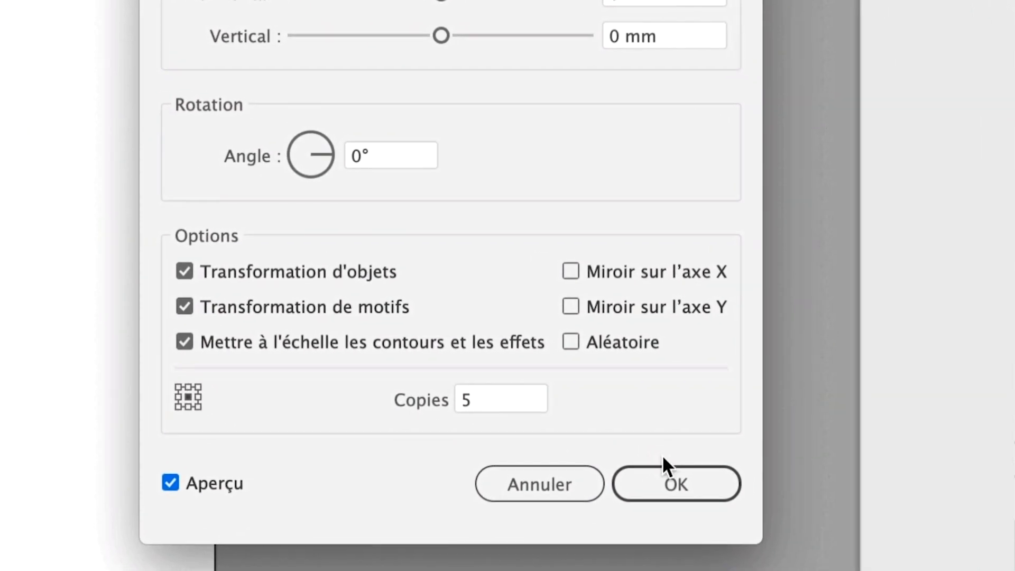
pyautogui.click(816, 516)
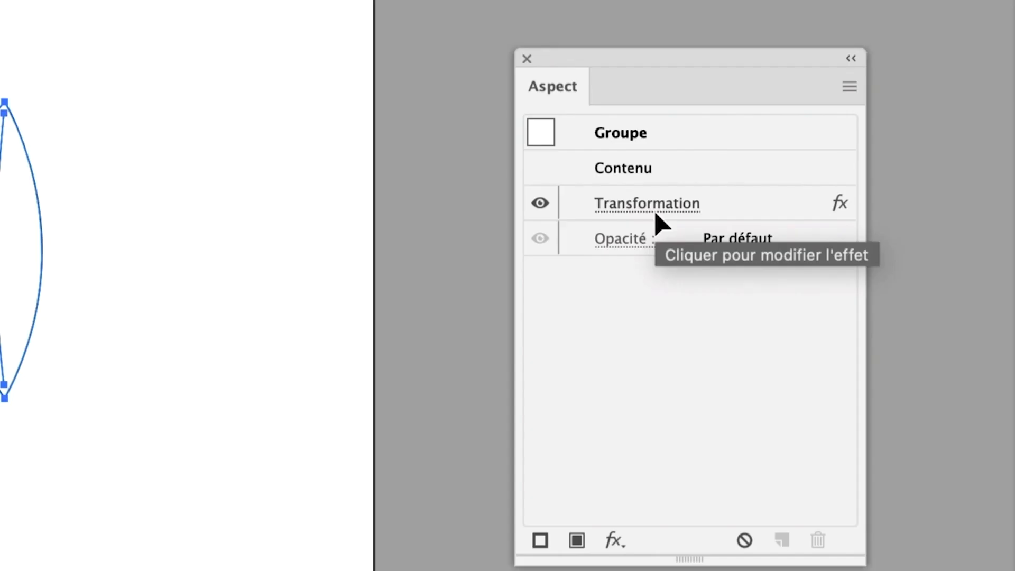
# Reopen the group's Transformation effect, turn on Aperçu, and set the rotation angle to 60° with the dialog clear of the leaf
pyautogui.click(655, 210)
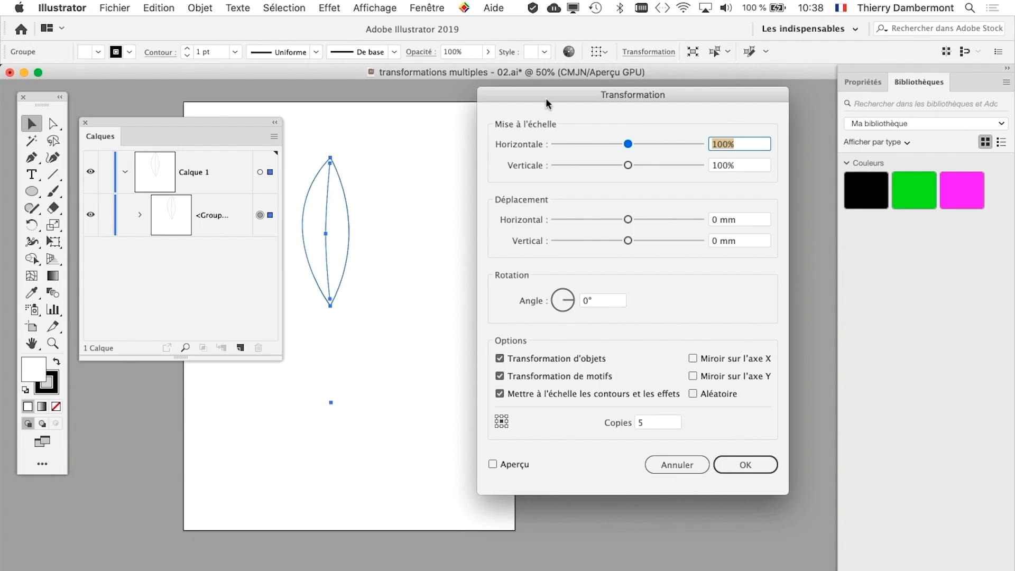
pyautogui.moveTo(545, 97); pyautogui.dragTo(610, 100)
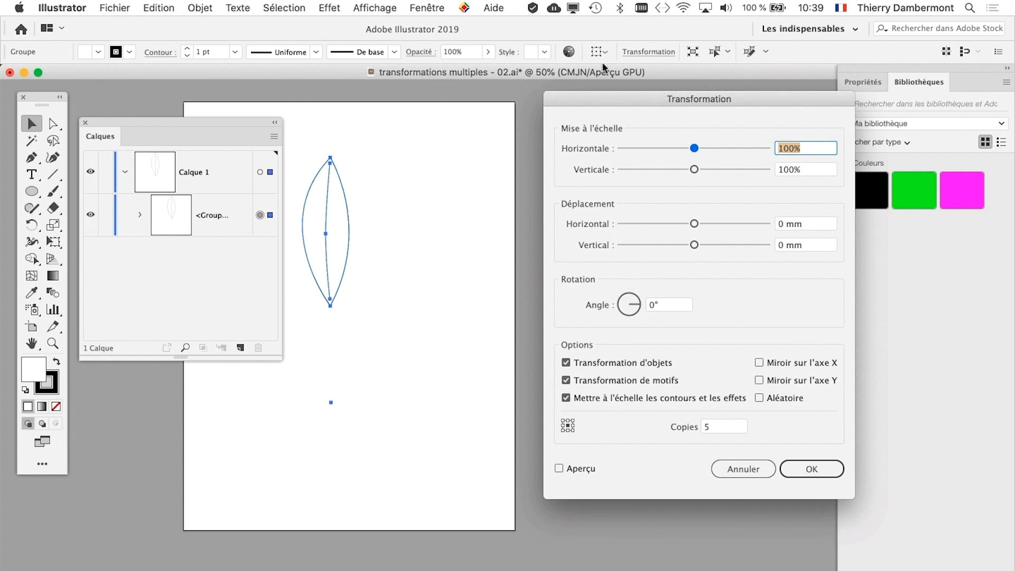
pyautogui.moveTo(595, 100); pyautogui.dragTo(801, 98)
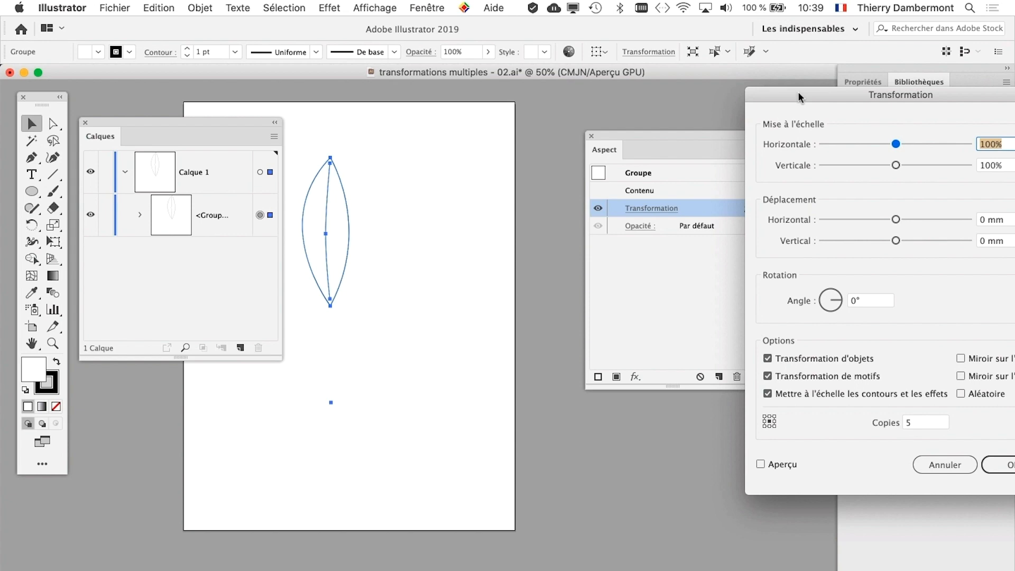
pyautogui.moveTo(798, 90); pyautogui.dragTo(513, 95)
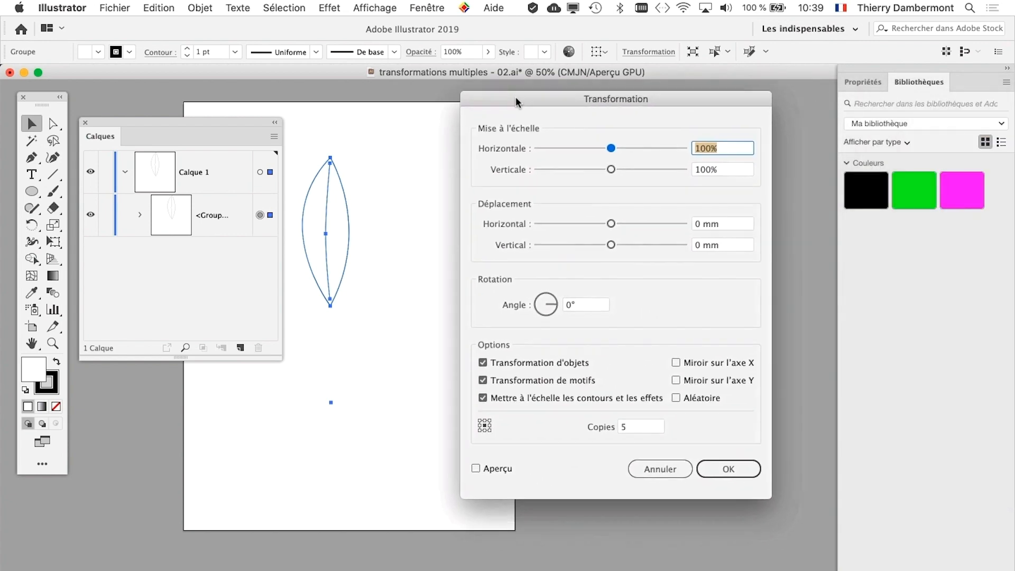
pyautogui.doubleClick(633, 426)
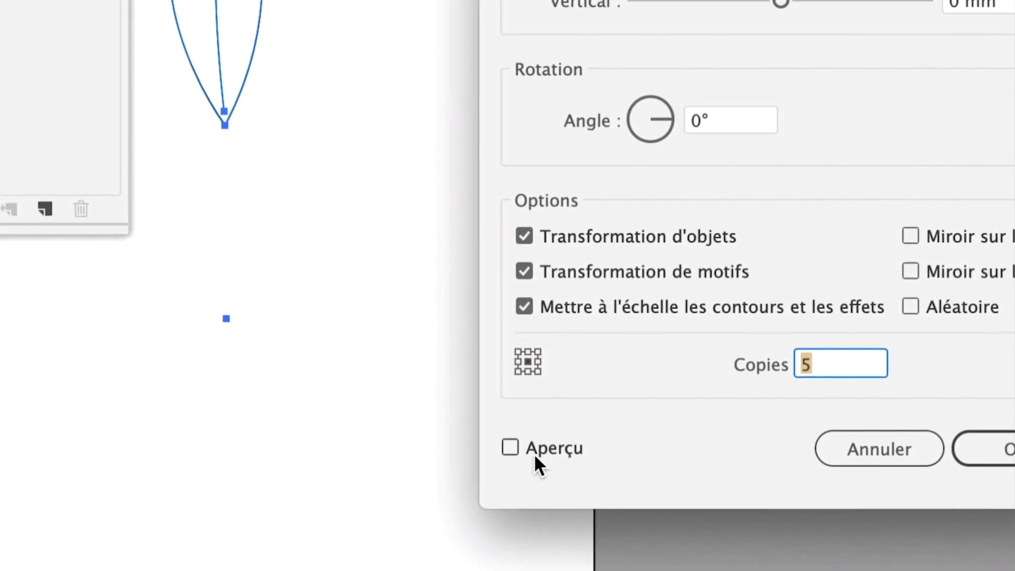
pyautogui.click(327, 510)
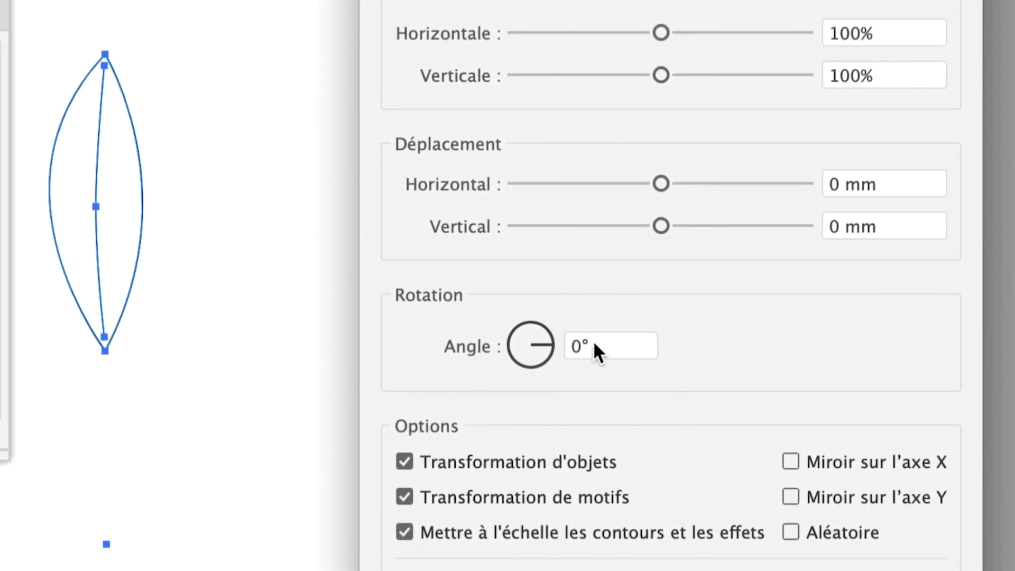
pyautogui.click(593, 345)
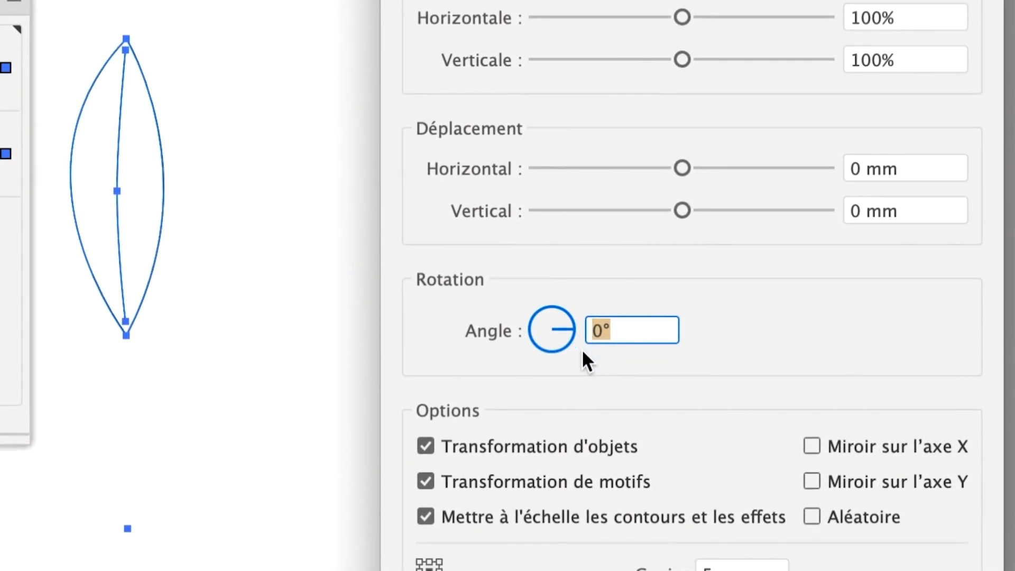
pyautogui.write('60')
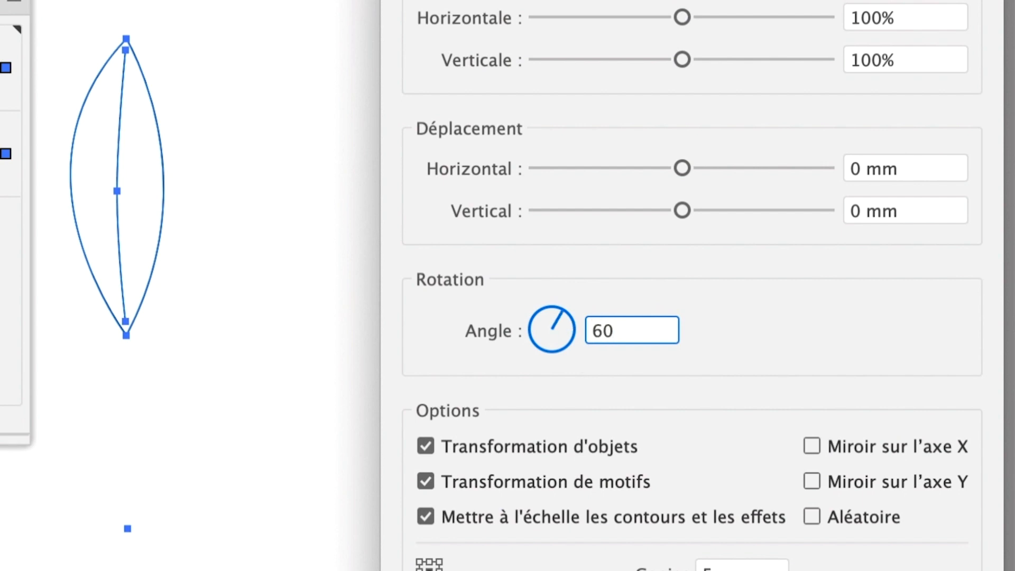
pyautogui.press('Tab')
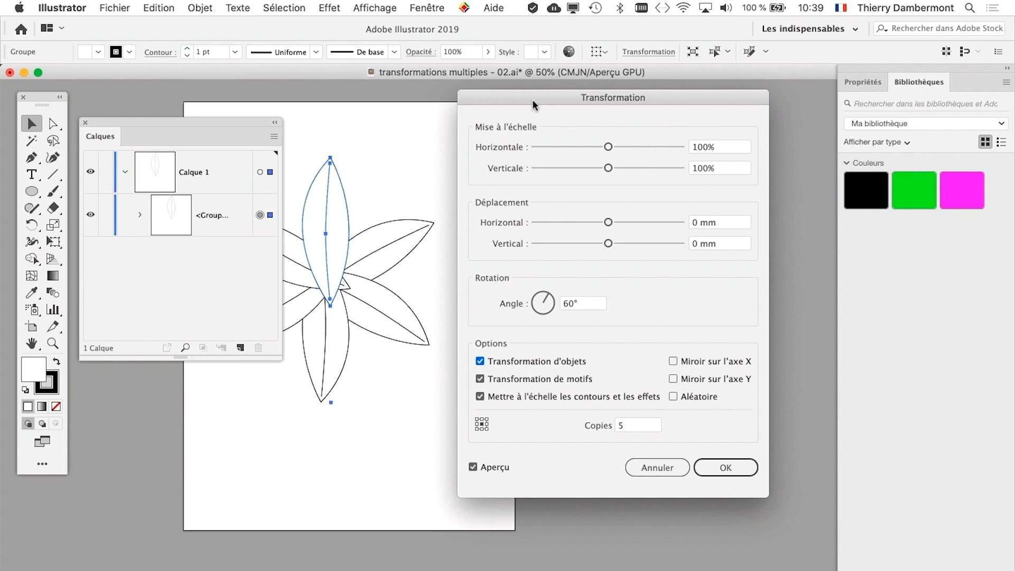
# Turn off Transformation d'objets and accept the edited Transformation effect
pyautogui.moveTo(534, 102); pyautogui.dragTo(665, 116)
pyautogui.click(662, 376)
pyautogui.click(921, 484)
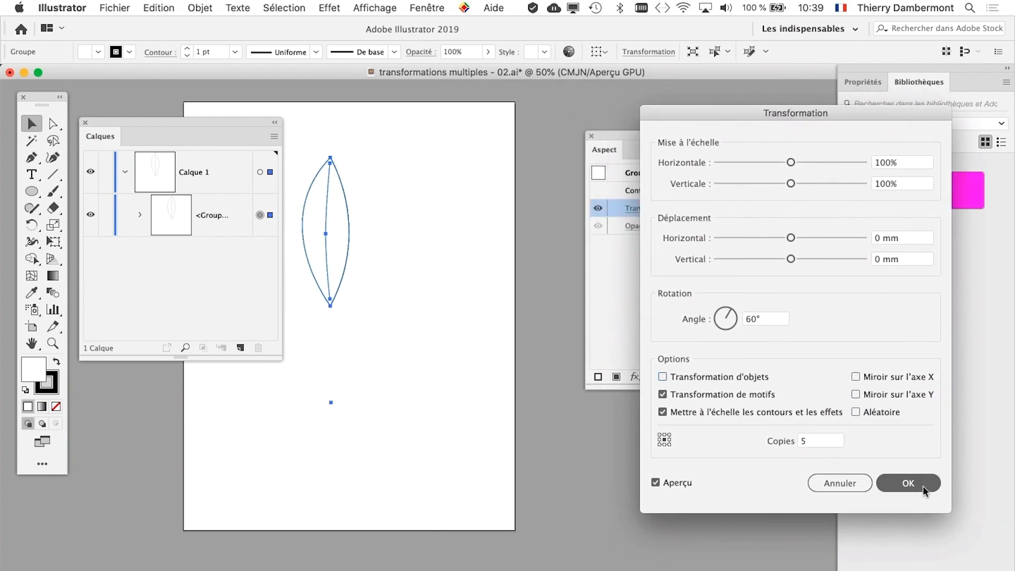
# Shift the artboard between the floating panels and move the Aspect panel farther from the leaf
pyautogui.moveTo(463, 355); pyautogui.dragTo(637, 369)
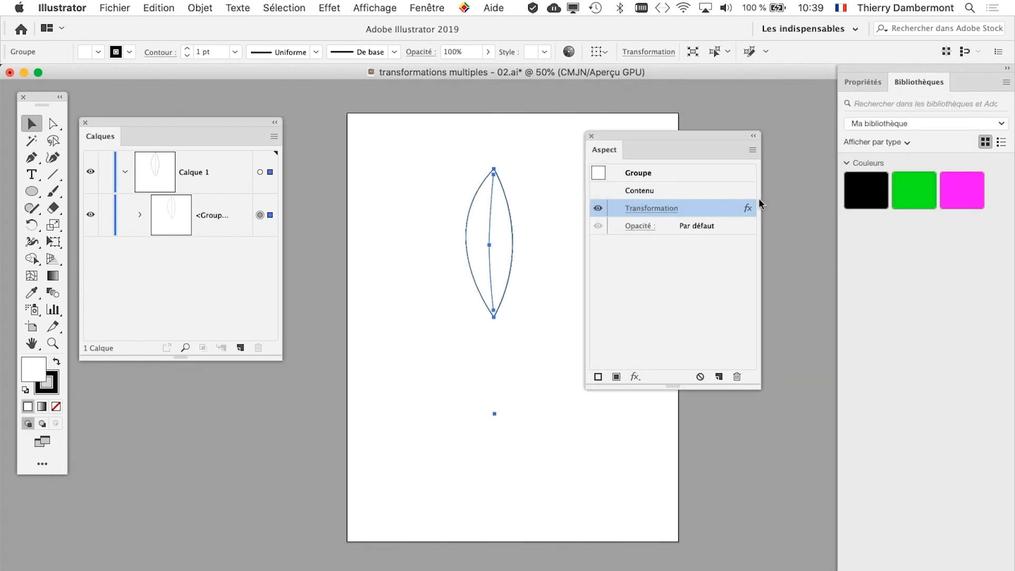
pyautogui.moveTo(686, 136); pyautogui.dragTo(753, 124)
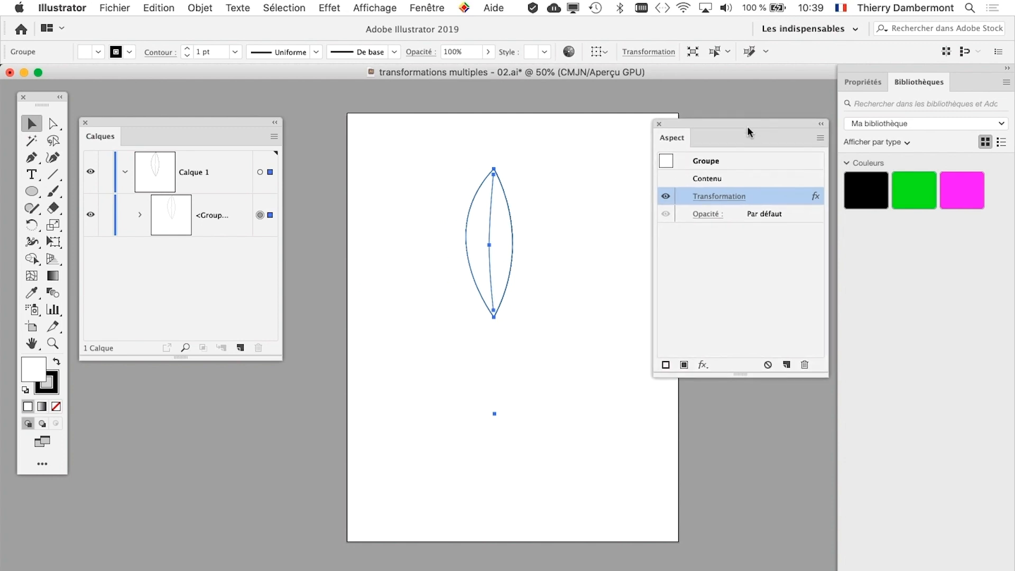
pyautogui.click(724, 196)
pyautogui.click(679, 481)
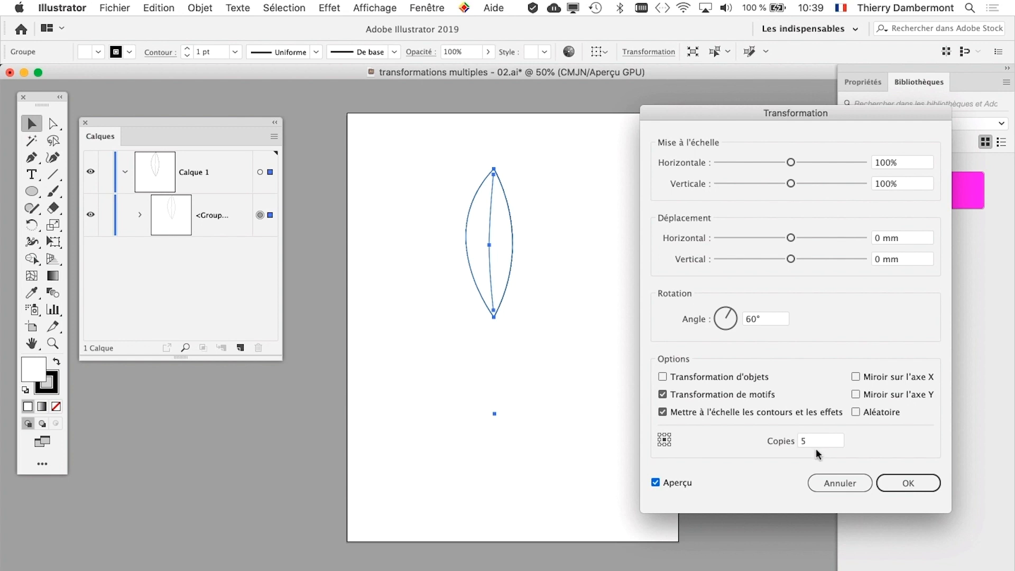
pyautogui.click(839, 482)
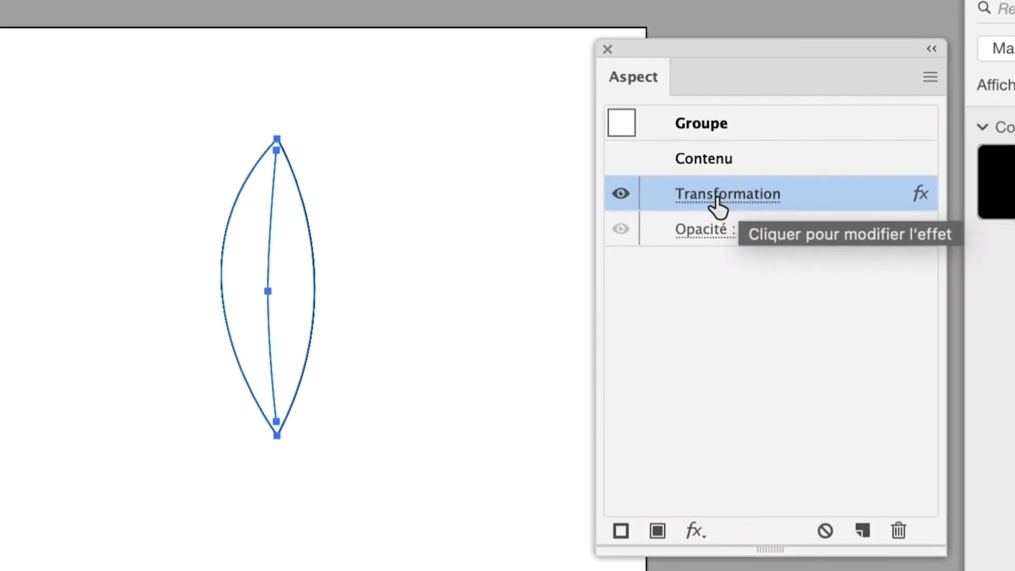
# Reopen the leaf group's Transformation effect with Aperçu on and turn Transformation d'objets back on
pyautogui.click(724, 198)
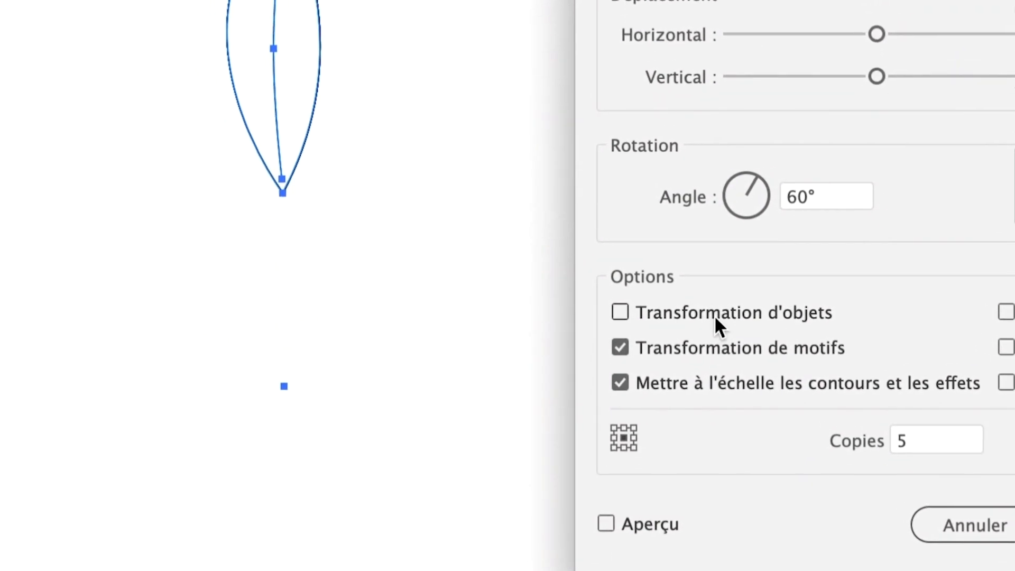
pyautogui.click(667, 524)
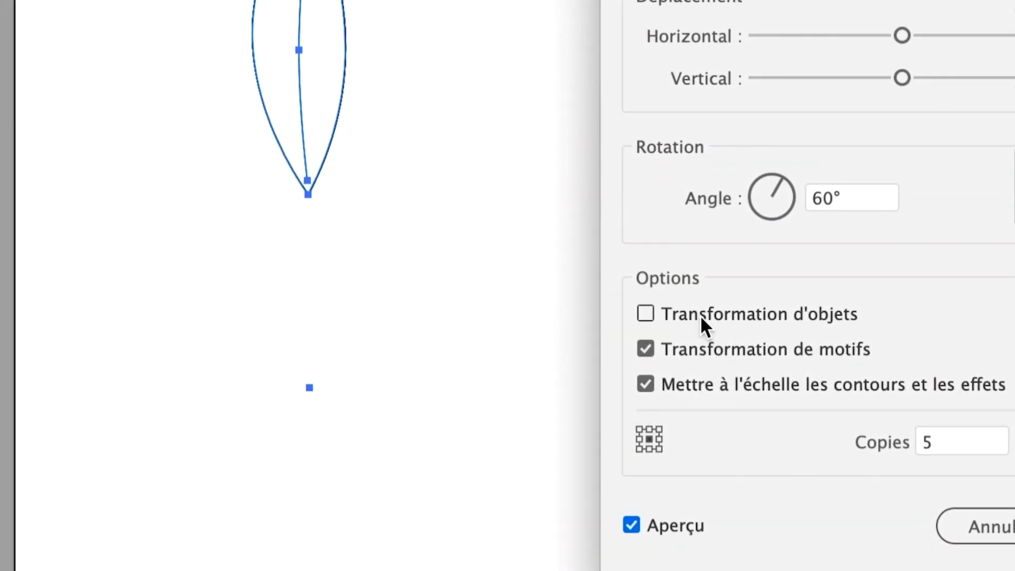
pyautogui.click(700, 315)
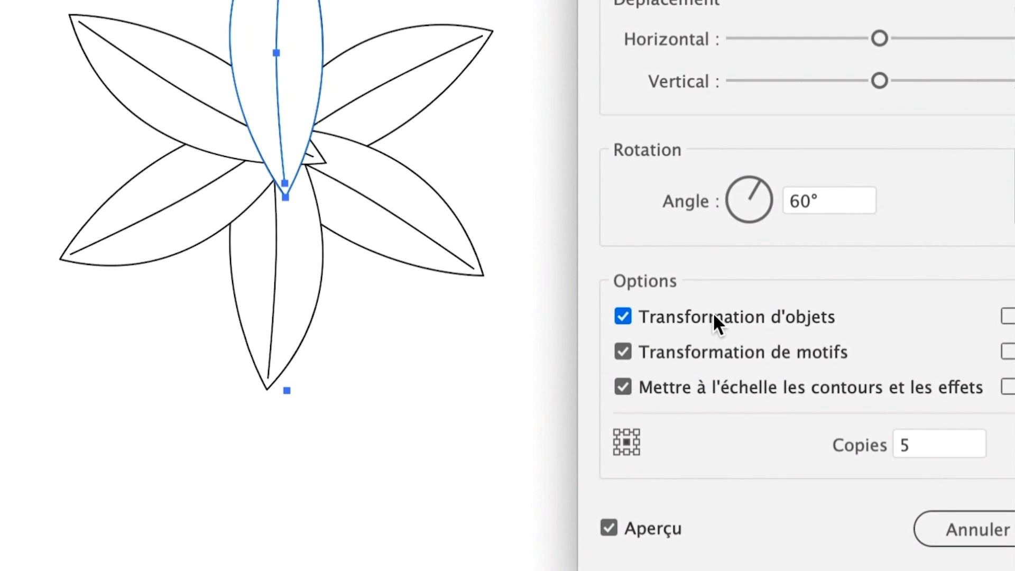
pyautogui.click(712, 314)
pyautogui.click(711, 314)
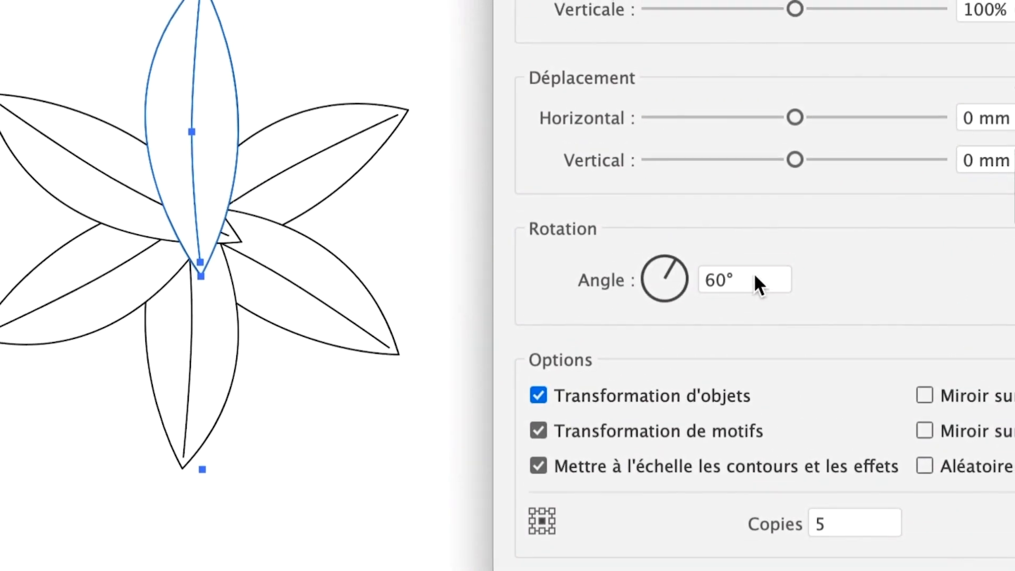
# Set the Transformation effect's reference point to bottom centre so the copies rotate around the isolated anchor point, and accept the effect
pyautogui.click(774, 224)
pyautogui.click(891, 465)
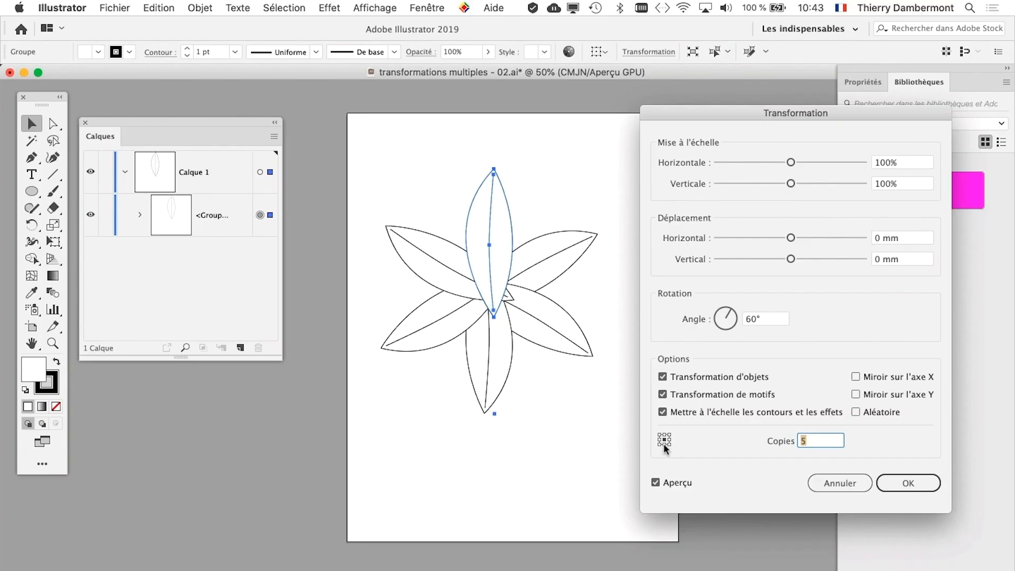
pyautogui.click(664, 444)
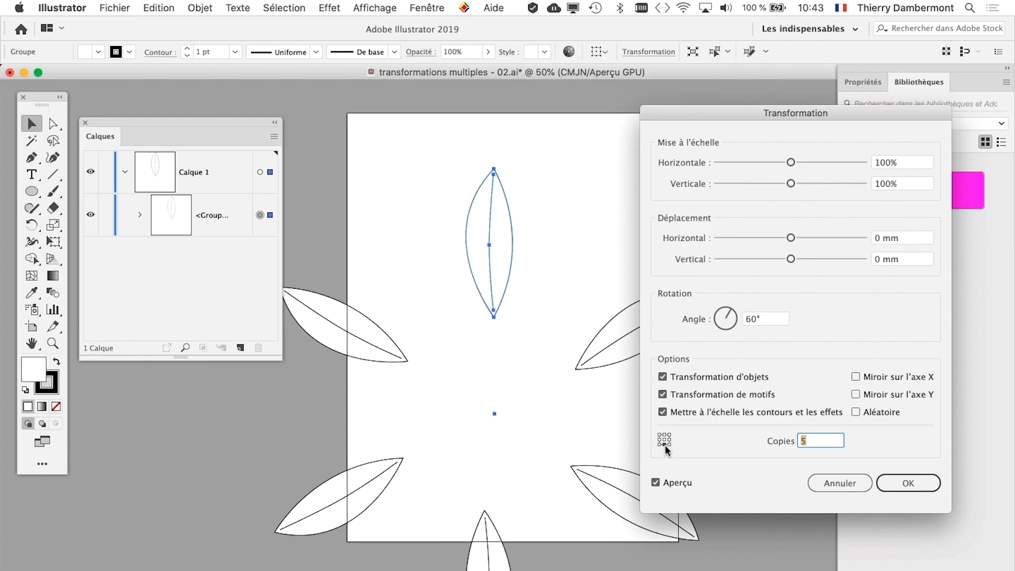
pyautogui.click(903, 481)
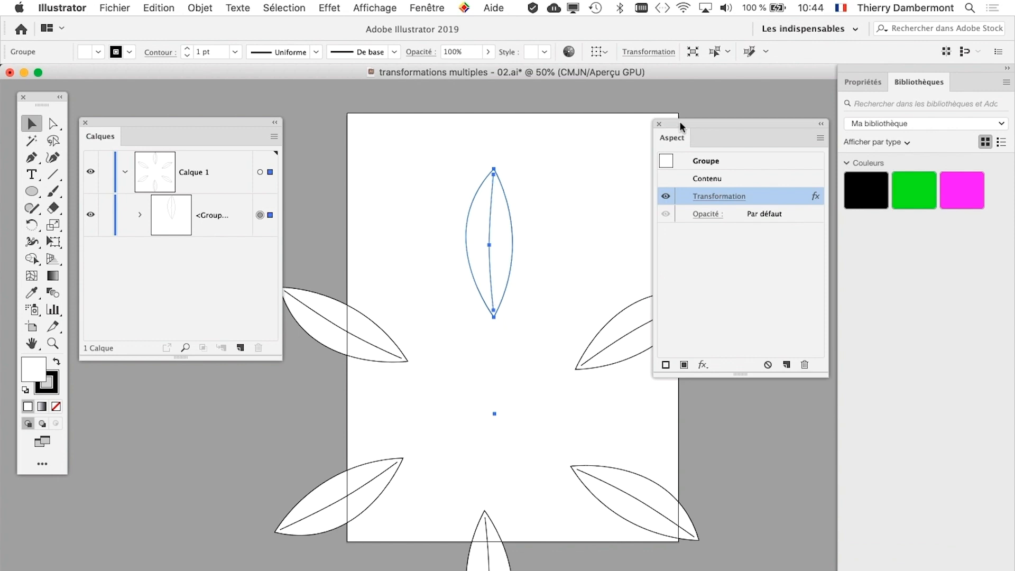
# Move the Aspect panel clear of the rotated leaves and activate the Direct Selection tool
pyautogui.moveTo(679, 122); pyautogui.dragTo(754, 126)
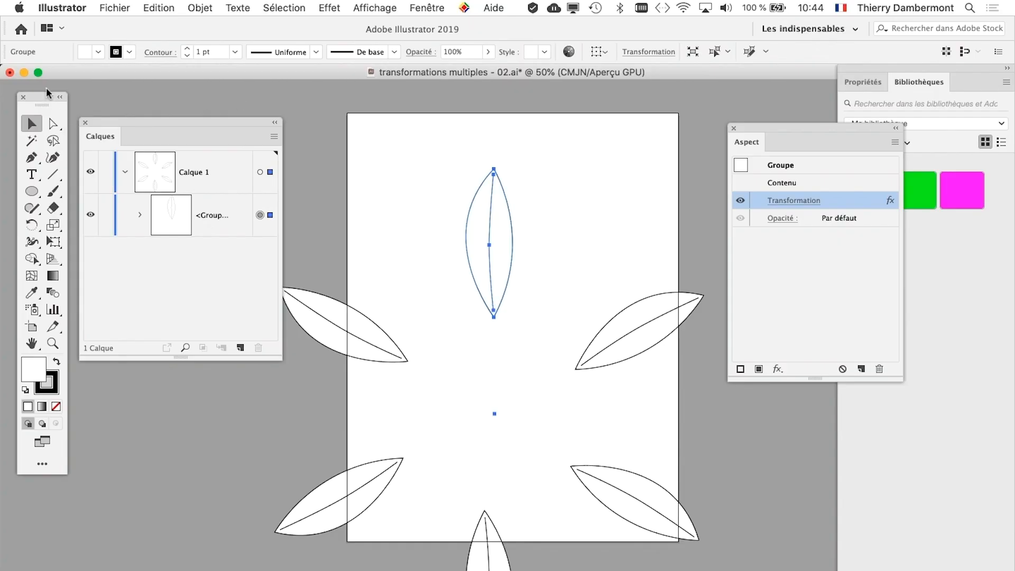
pyautogui.moveTo(44, 97); pyautogui.dragTo(56, 536)
pyautogui.click(77, 139)
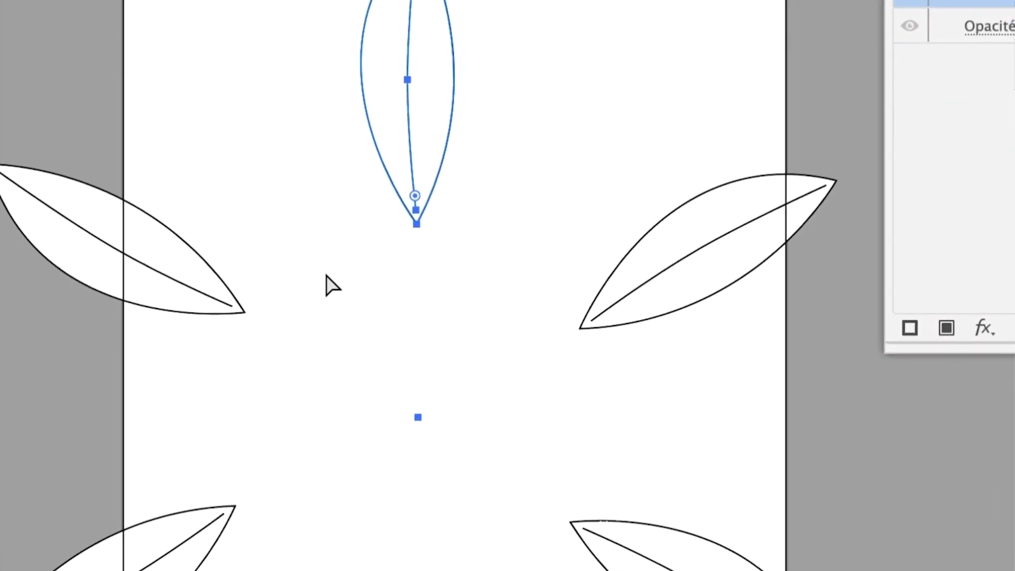
# Adjust the isolated anchor point's distance from the original leaf with Direct Selection, finishing with the six leaves closely gathered around the centre
pyautogui.click(326, 274)
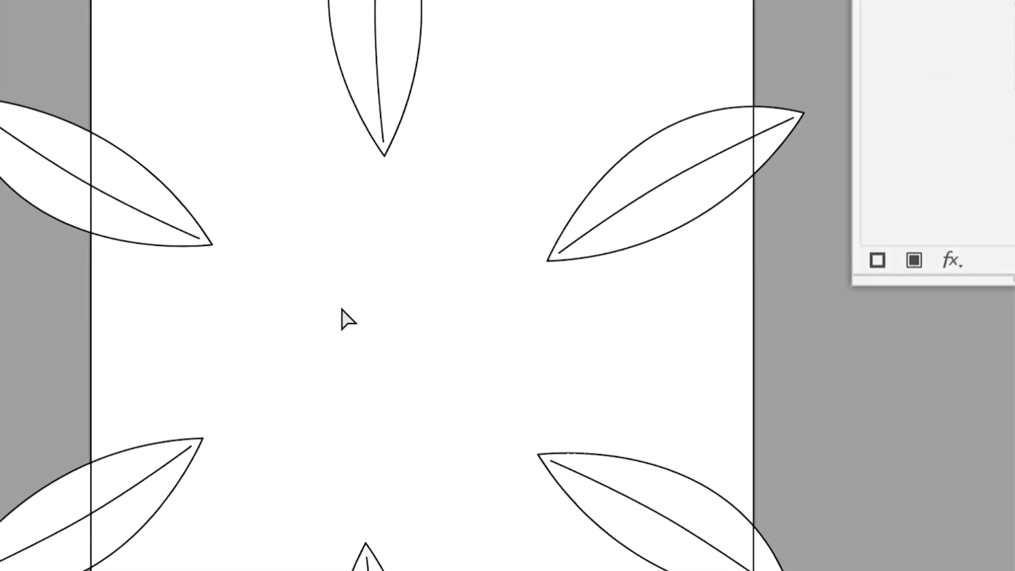
pyautogui.moveTo(356, 349); pyautogui.dragTo(448, 439)
pyautogui.moveTo(264, 237); pyautogui.dragTo(348, 264)
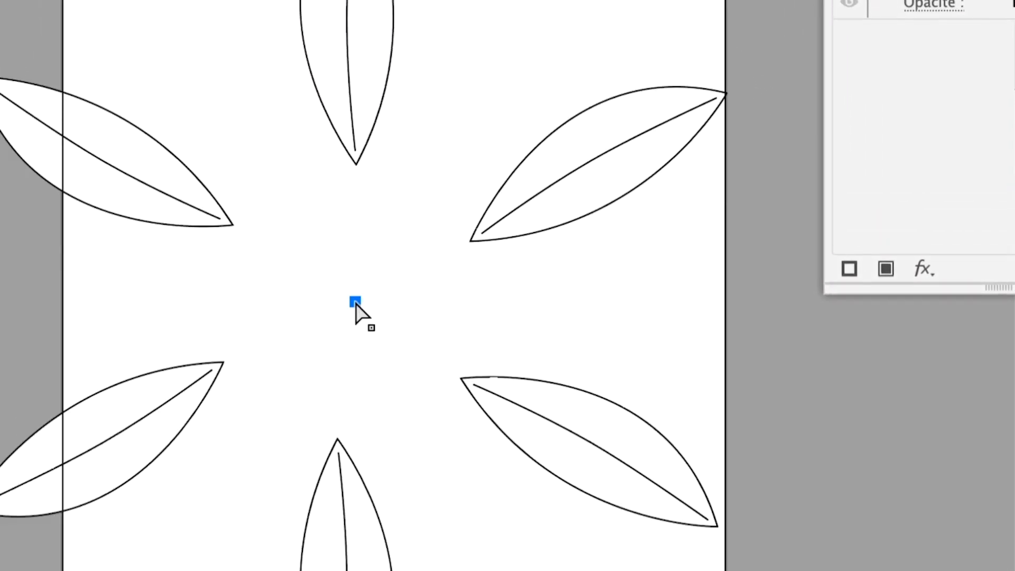
pyautogui.moveTo(355, 302); pyautogui.dragTo(352, 194)
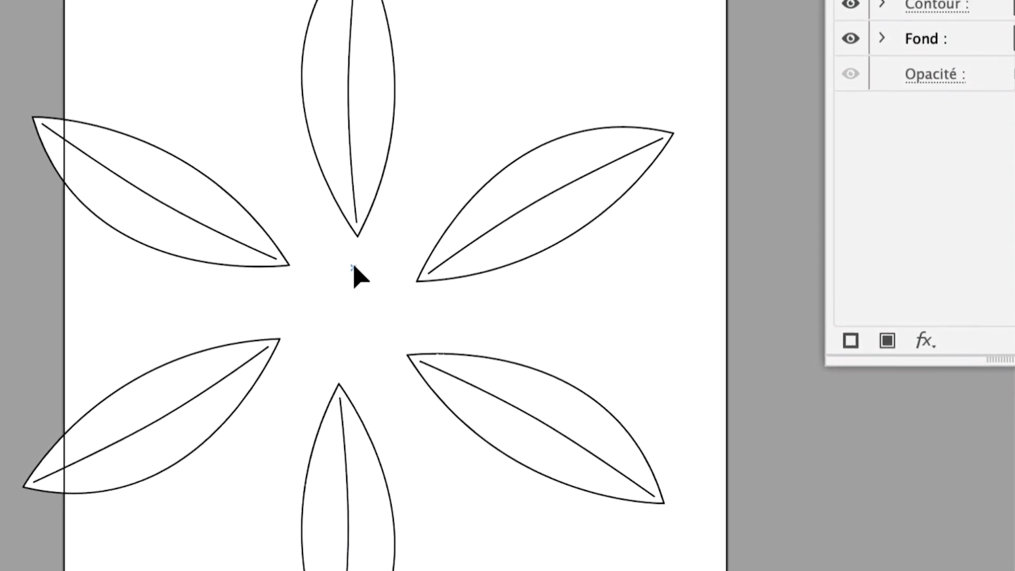
pyautogui.moveTo(353, 267); pyautogui.dragTo(353, 320)
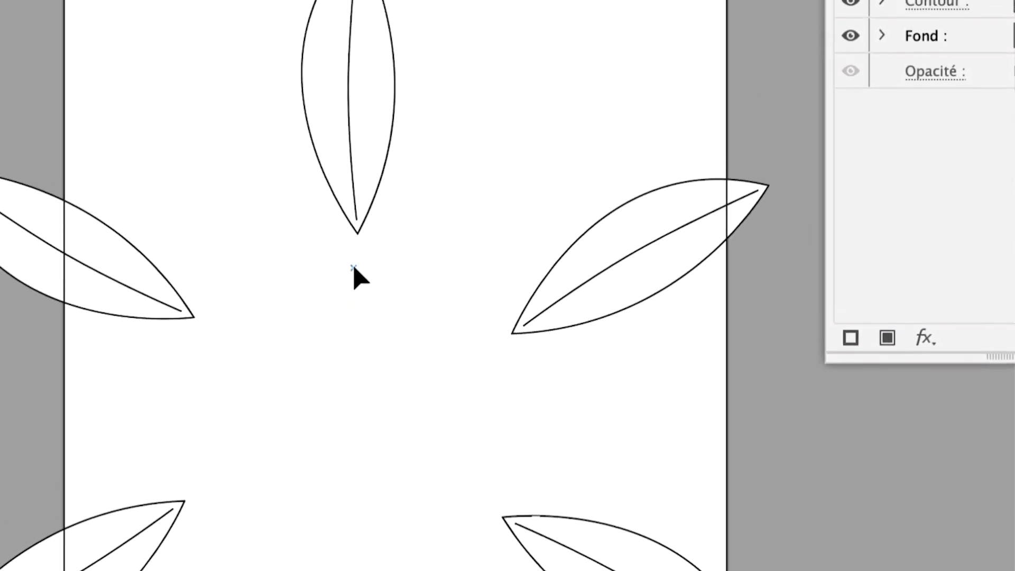
pyautogui.moveTo(354, 268); pyautogui.dragTo(356, 256)
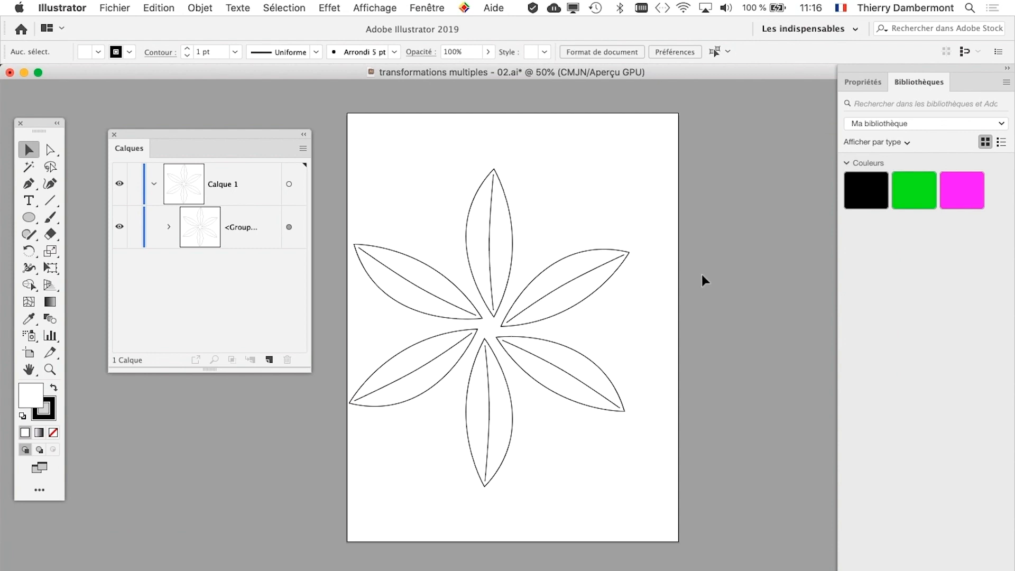
# Save the document under the new name transformations multiples - 03.ai in the folder cours 2 AI gr2
pyautogui.click(121, 7)
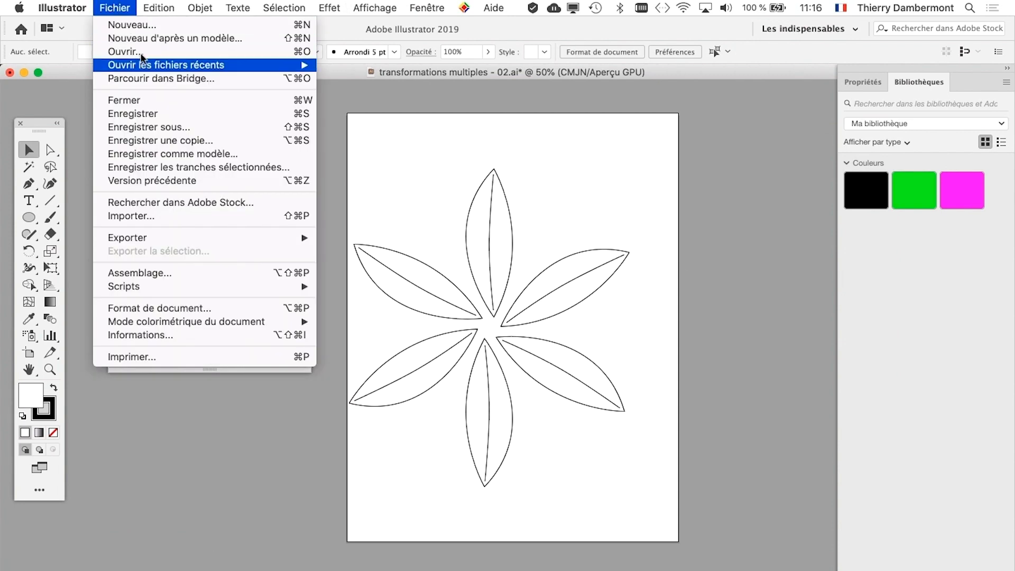
pyautogui.click(162, 127)
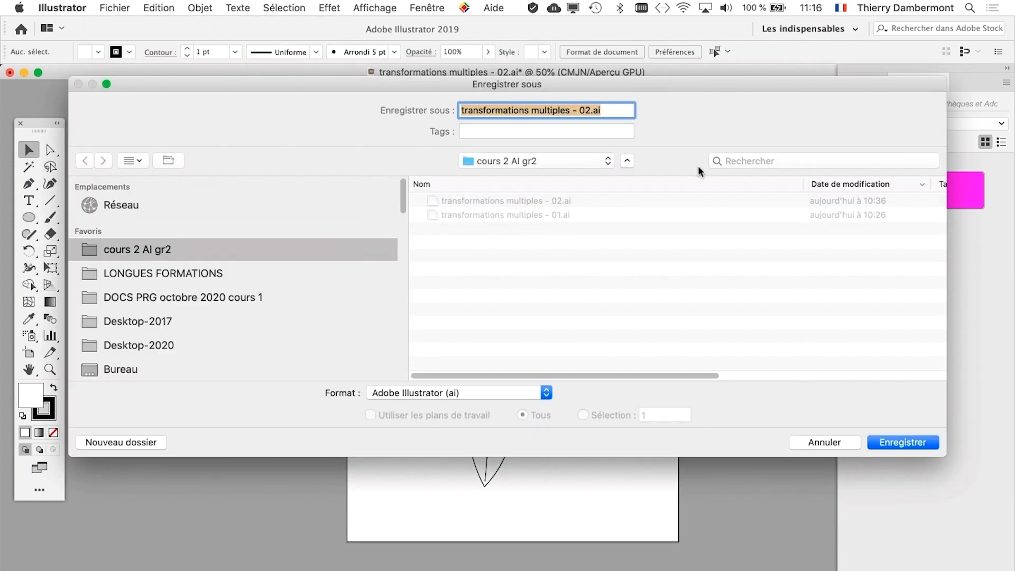
pyautogui.click(588, 110)
pyautogui.moveTo(591, 110); pyautogui.dragTo(585, 110)
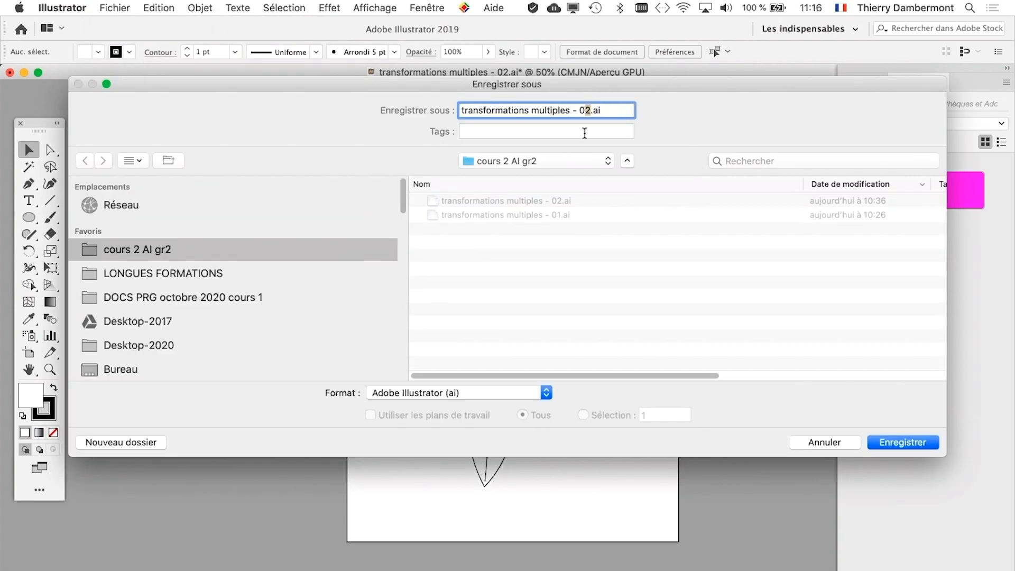
pyautogui.write('3')
pyautogui.click(908, 443)
pyautogui.click(706, 522)
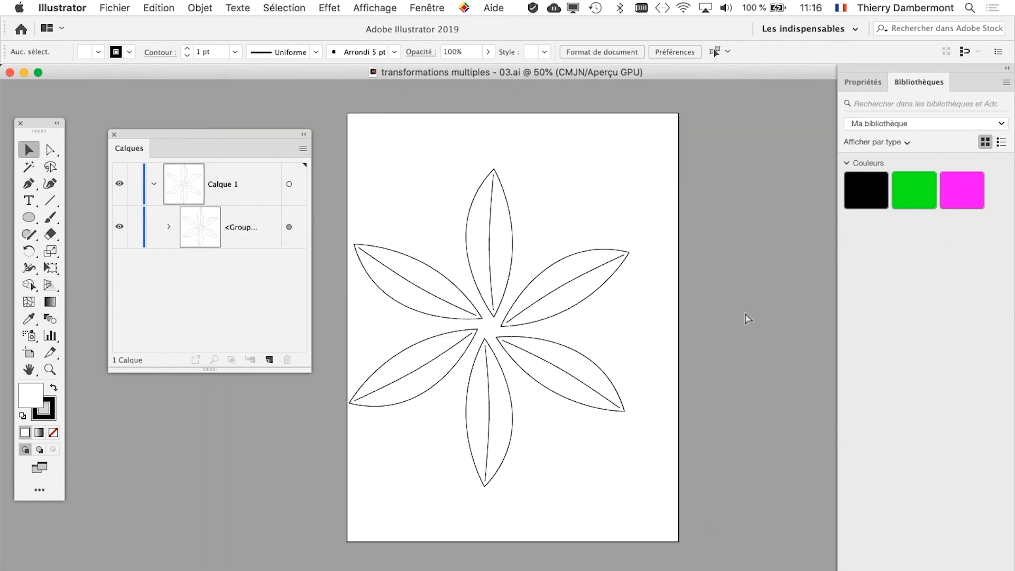
# Reposition the Calques panel and the tools panel to free up space around the artboard
pyautogui.keyDown('alt'); pyautogui.scroll(-1, 590, 319); pyautogui.keyUp('alt')
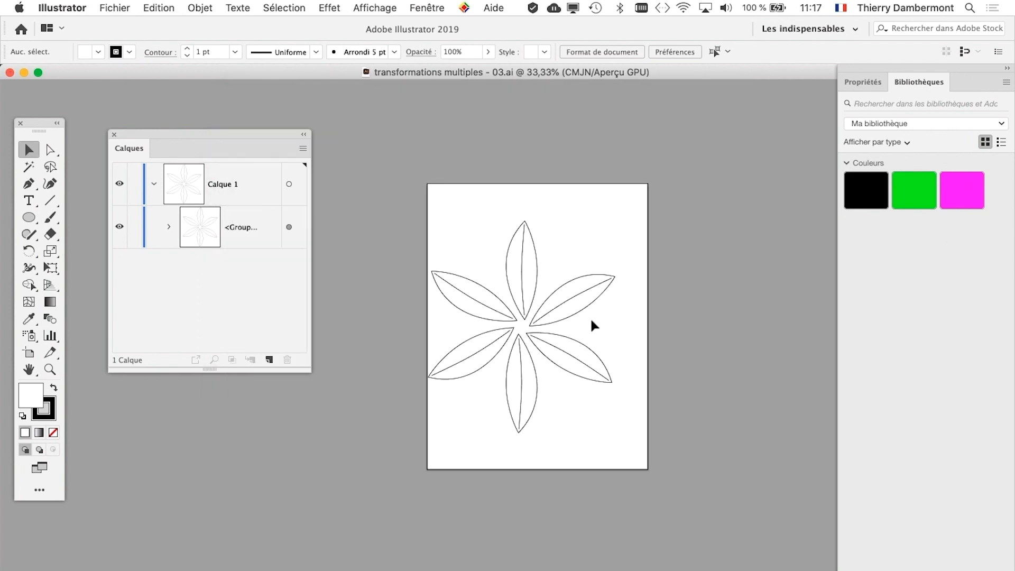
pyautogui.keyDown('alt'); pyautogui.scroll(-1, 590, 316); pyautogui.keyUp('alt')
pyautogui.moveTo(266, 133); pyautogui.dragTo(237, 119)
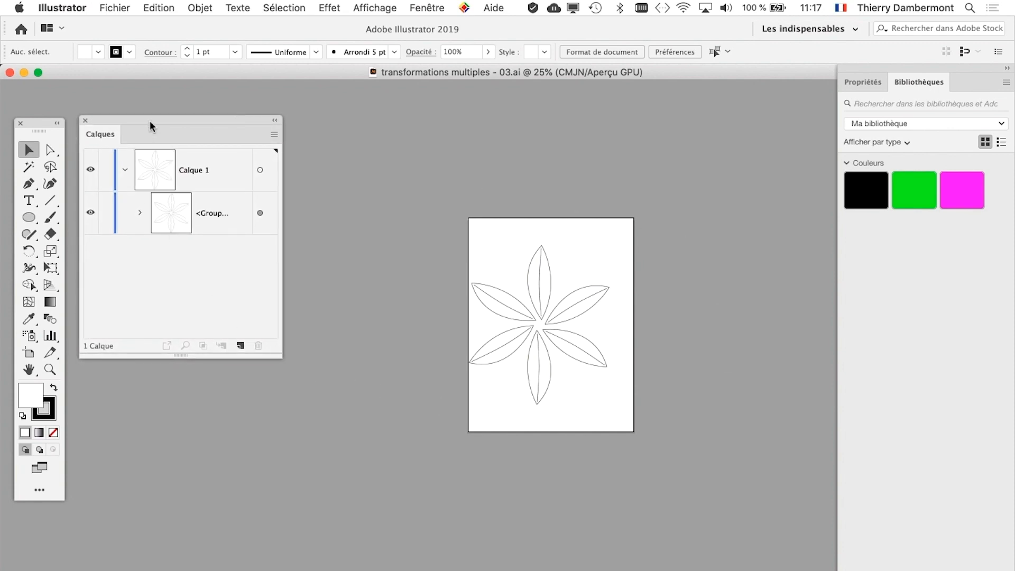
pyautogui.moveTo(150, 122); pyautogui.dragTo(164, 94)
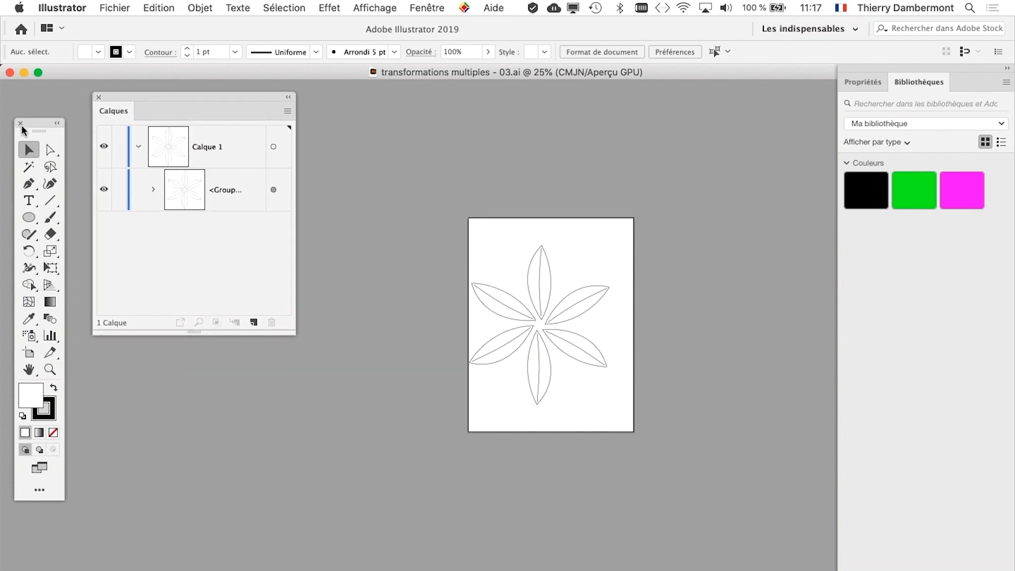
pyautogui.moveTo(21, 127); pyautogui.dragTo(26, 105)
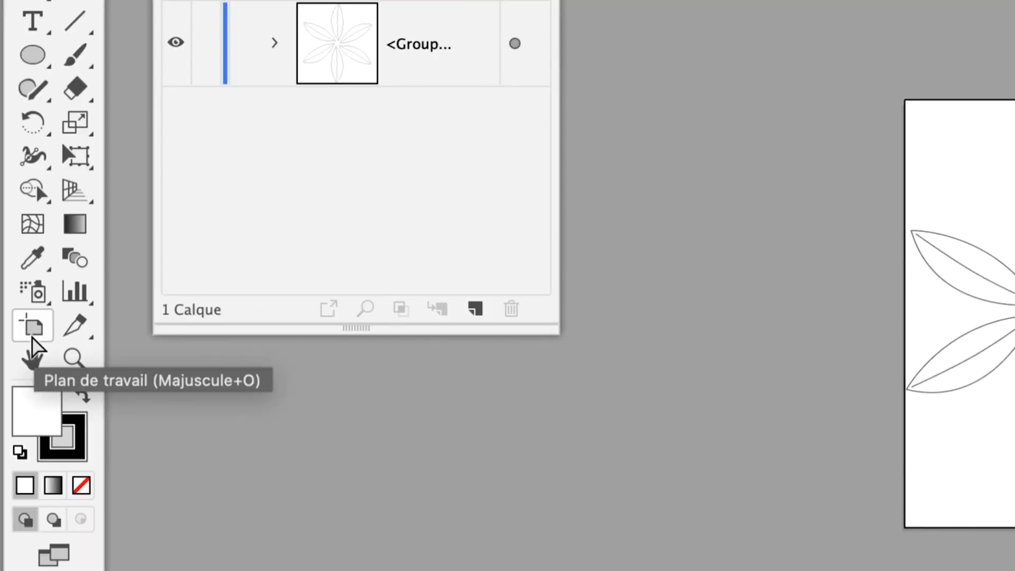
# Enlarge Plan de travail 1 around the flower to about 631 × 590 mm with the Artboard tool, and leave artboard editing
pyautogui.click(32, 327)
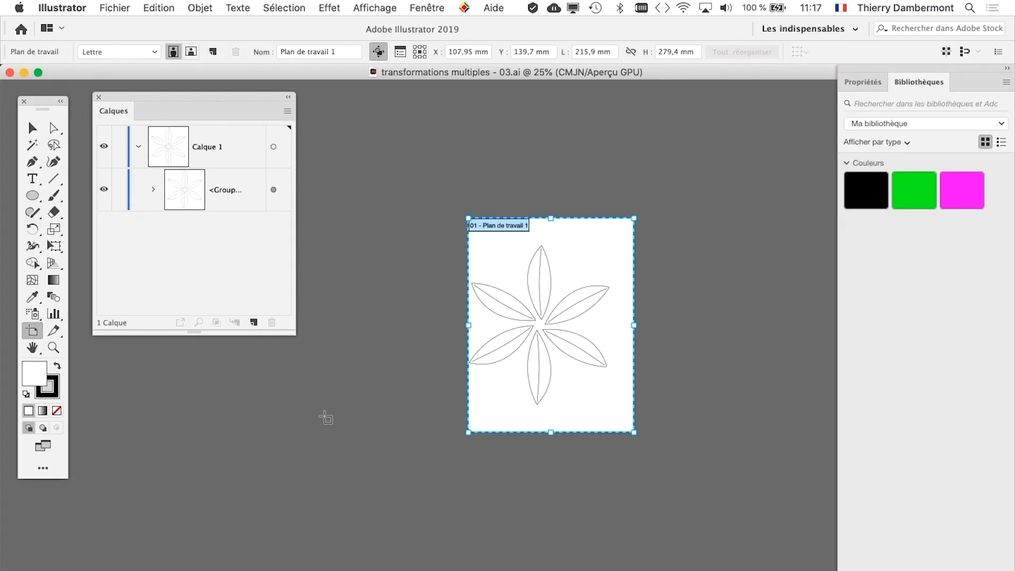
pyautogui.moveTo(469, 432); pyautogui.dragTo(291, 506)
pyautogui.moveTo(634, 218); pyautogui.dragTo(776, 139)
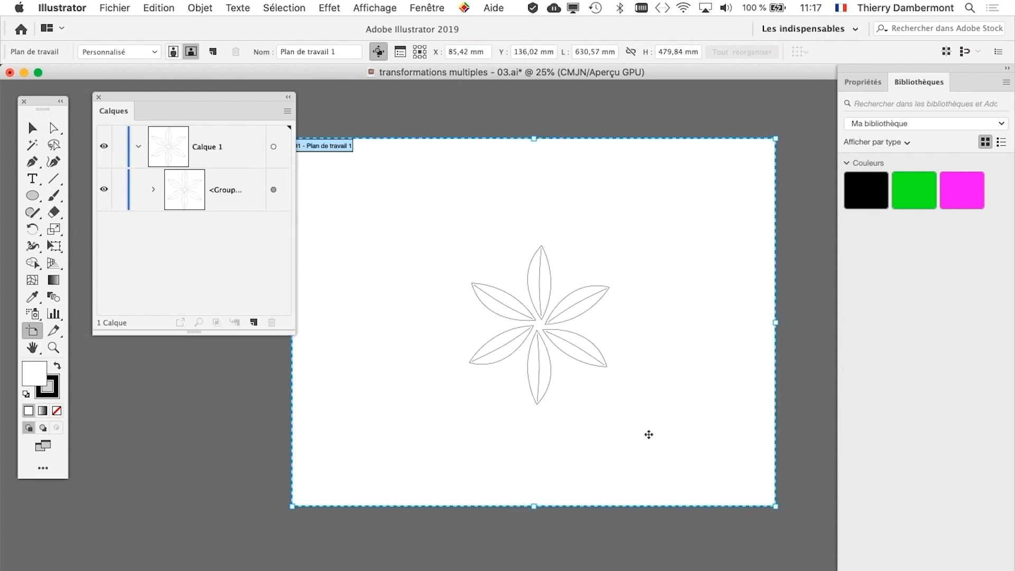
pyautogui.scroll(-1, 650, 437)
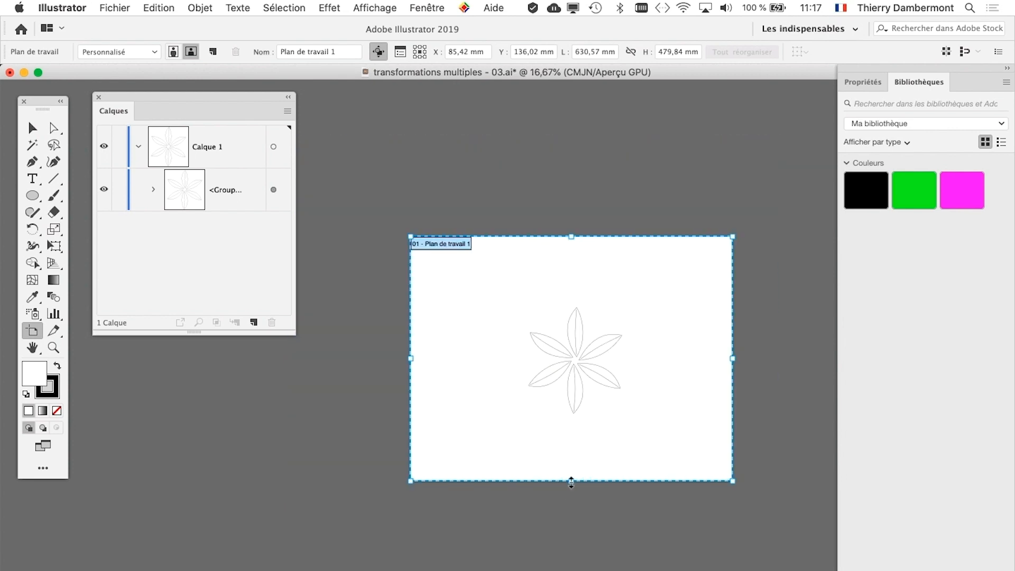
pyautogui.moveTo(570, 481); pyautogui.dragTo(577, 544)
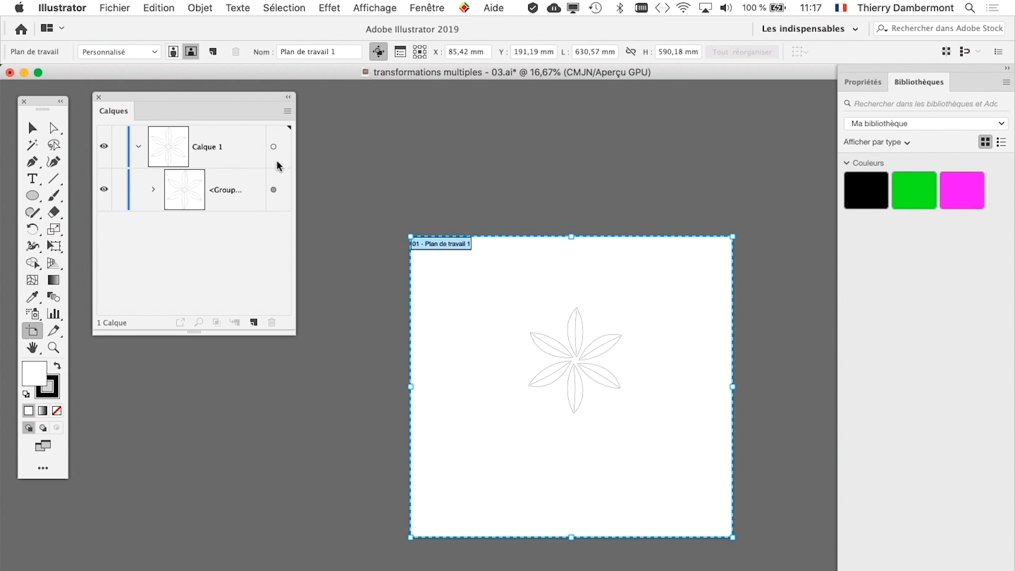
pyautogui.click(32, 127)
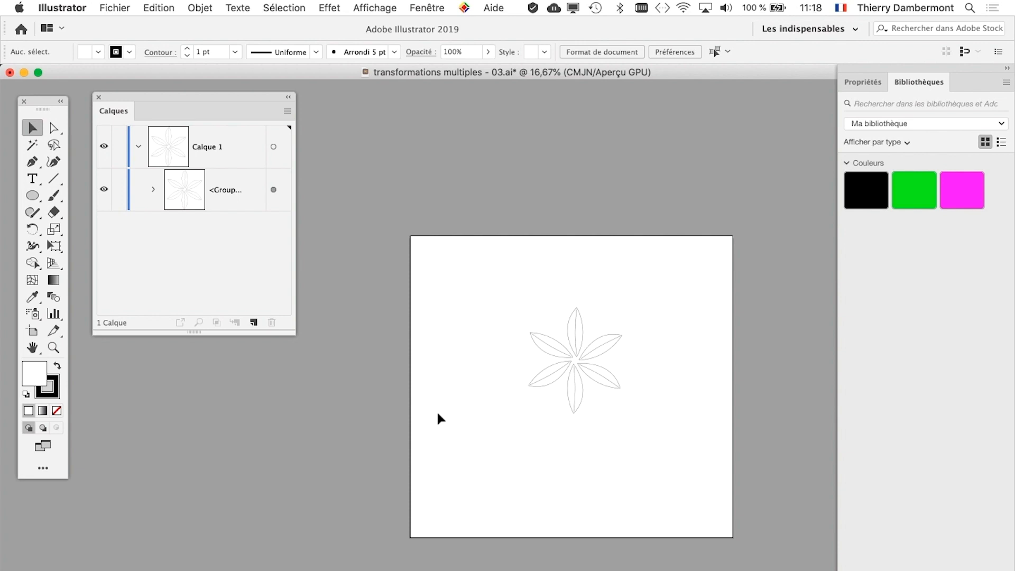
# Try drawing a small second artboard above Plan de travail 1 and undo it
pyautogui.click(31, 333)
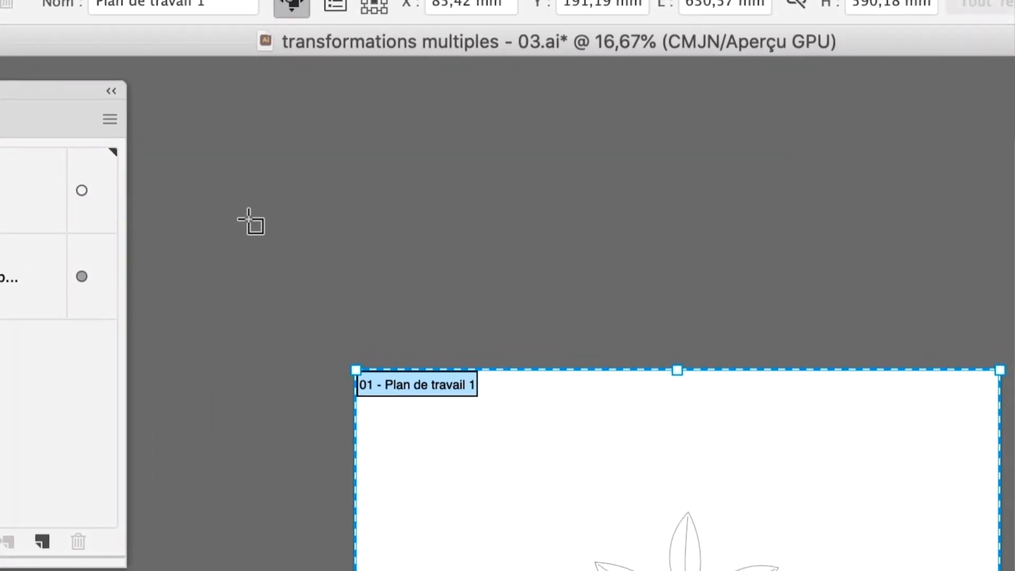
pyautogui.moveTo(602, 0); pyautogui.dragTo(755, 64)
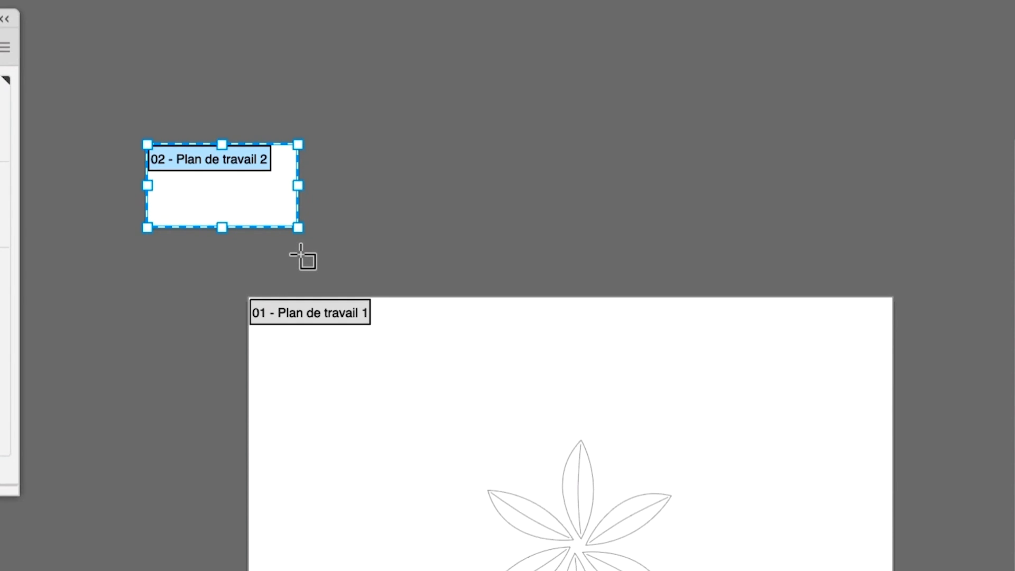
pyautogui.press('super+z')
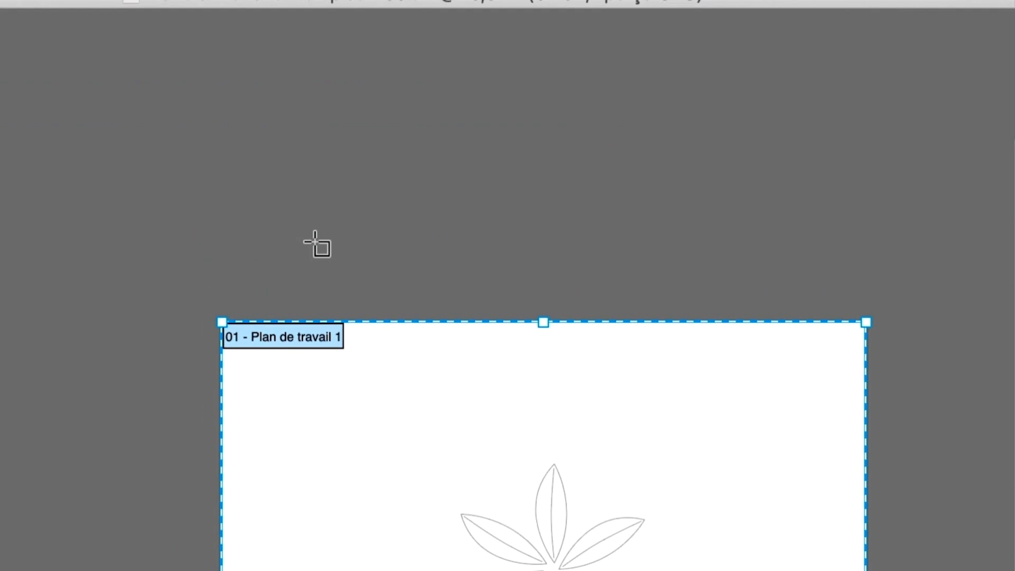
# Draw a second artboard of about 218 × 212 mm and move it beside Plan de travail 1
pyautogui.moveTo(169, 118); pyautogui.dragTo(379, 306)
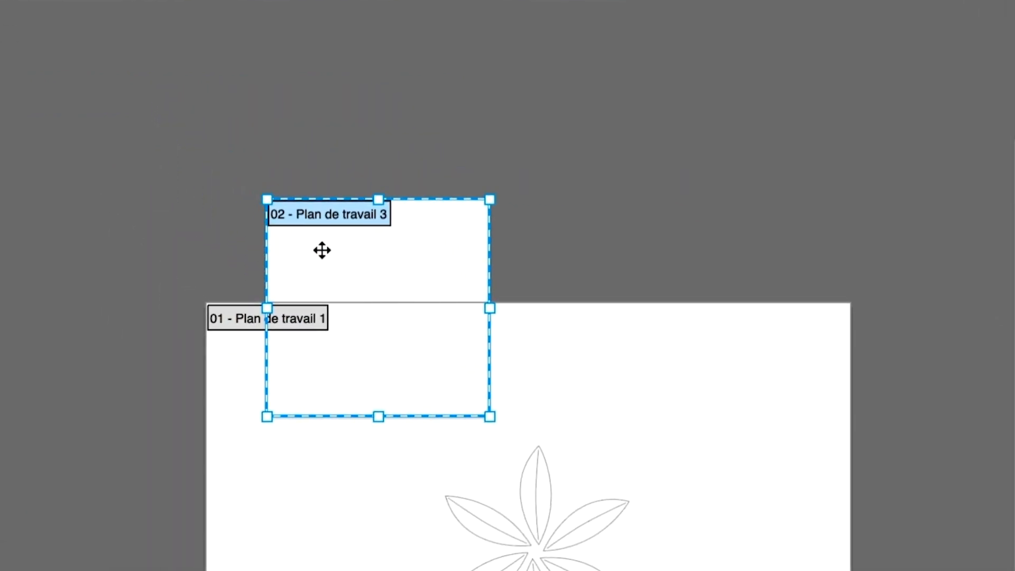
pyautogui.moveTo(322, 250); pyautogui.dragTo(763, 97)
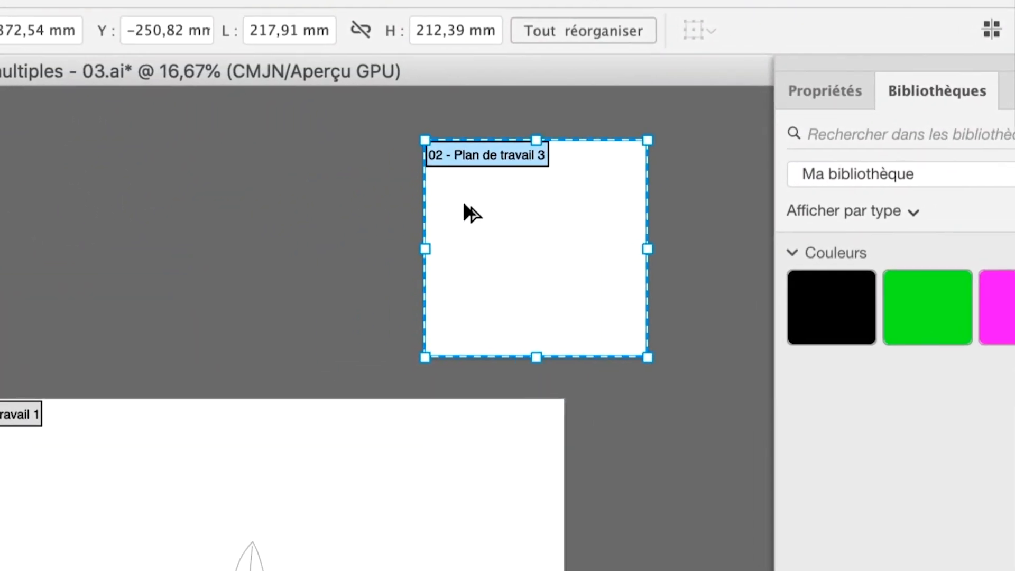
pyautogui.scroll(-2, 464, 204)
pyautogui.moveTo(310, 238); pyautogui.dragTo(89, 229)
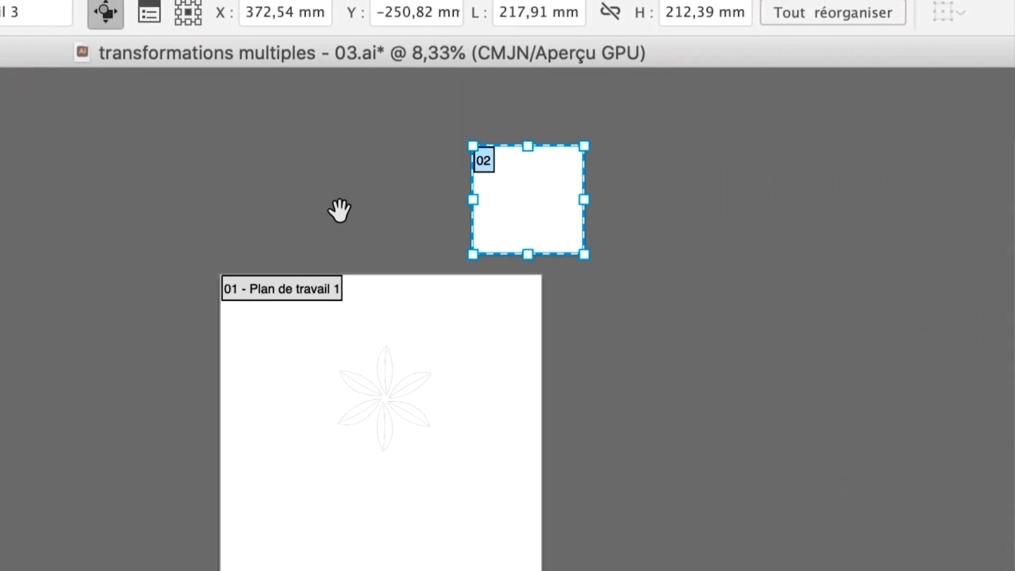
pyautogui.moveTo(546, 189); pyautogui.dragTo(696, 330)
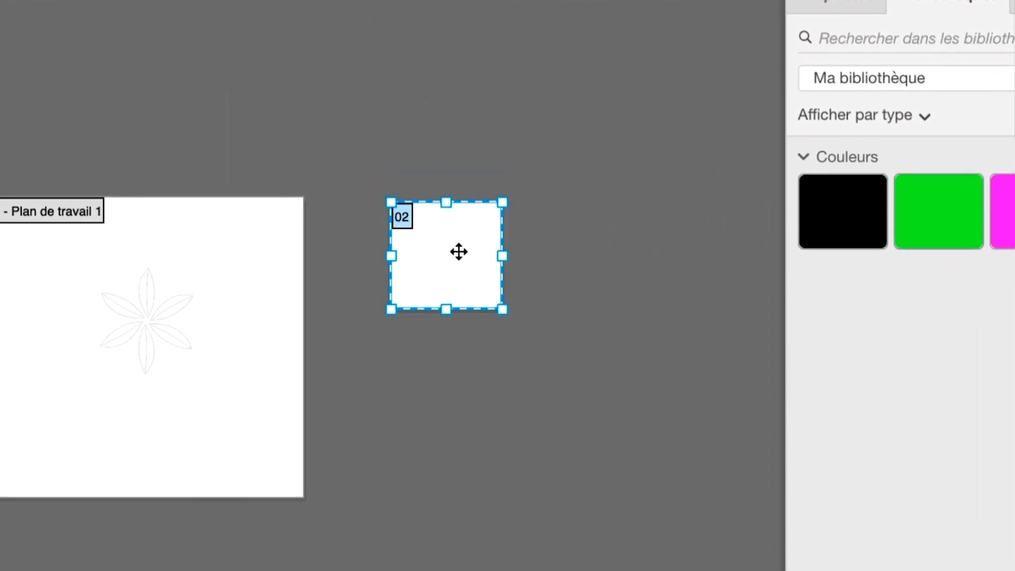
# Enlarge the second artboard to about the height of Plan de travail 1 and delete it
pyautogui.moveTo(502, 309); pyautogui.dragTo(670, 513)
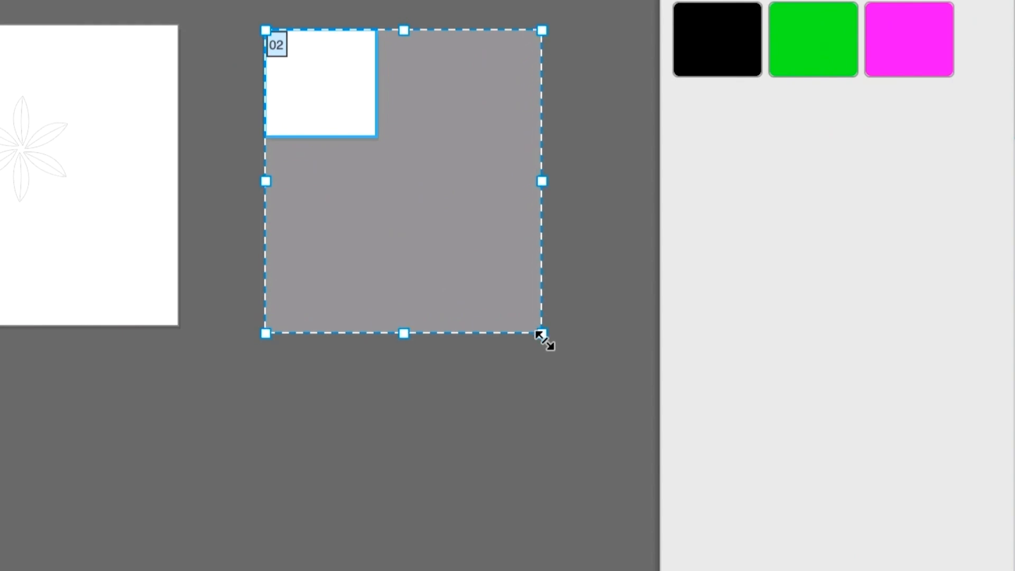
pyautogui.moveTo(544, 341); pyautogui.dragTo(543, 334)
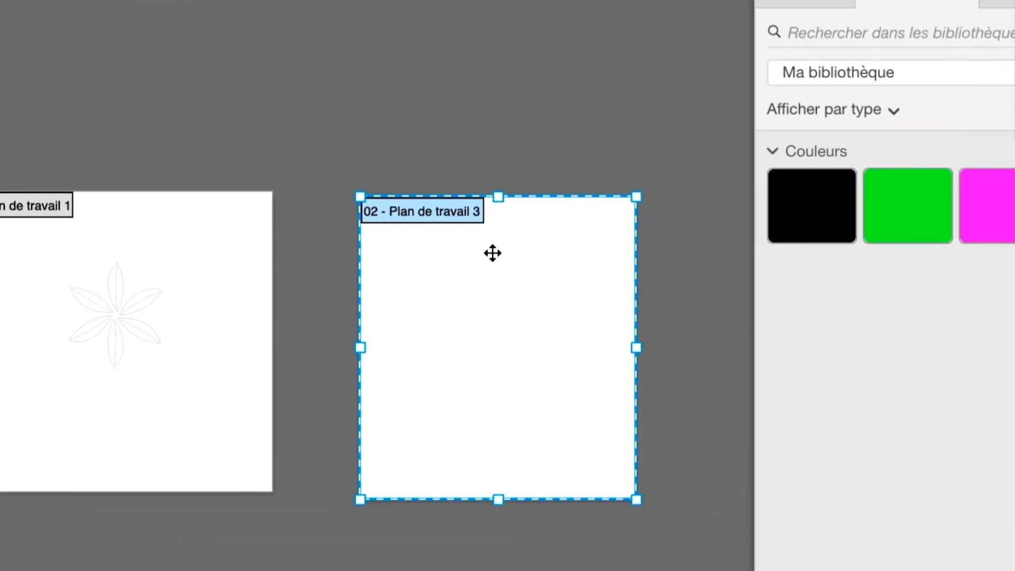
pyautogui.press('Delete')
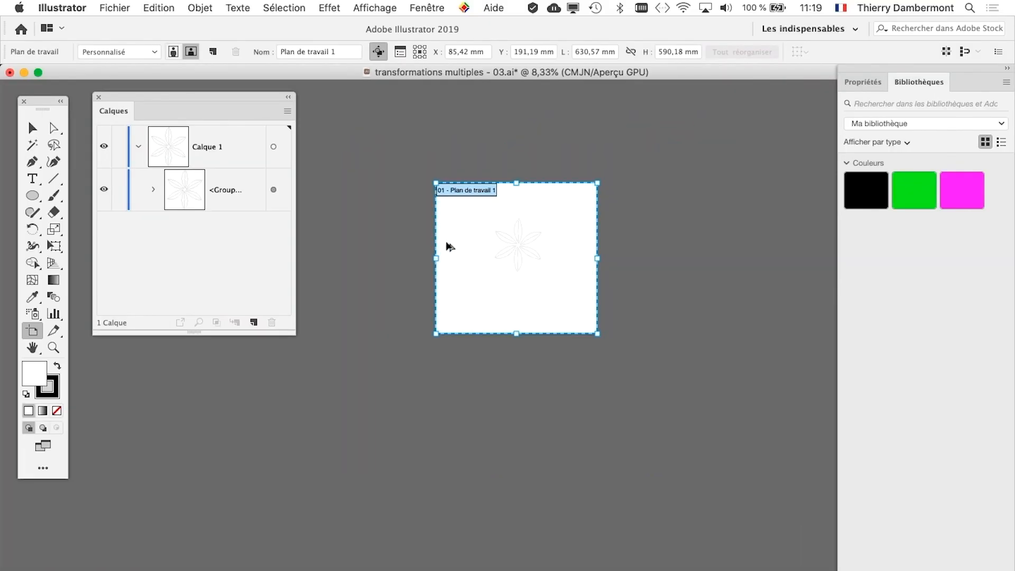
# Return to the Selection tool and save the document with the enlarged artboard
pyautogui.scroll(2, 447, 243)
pyautogui.moveTo(557, 254); pyautogui.dragTo(482, 295)
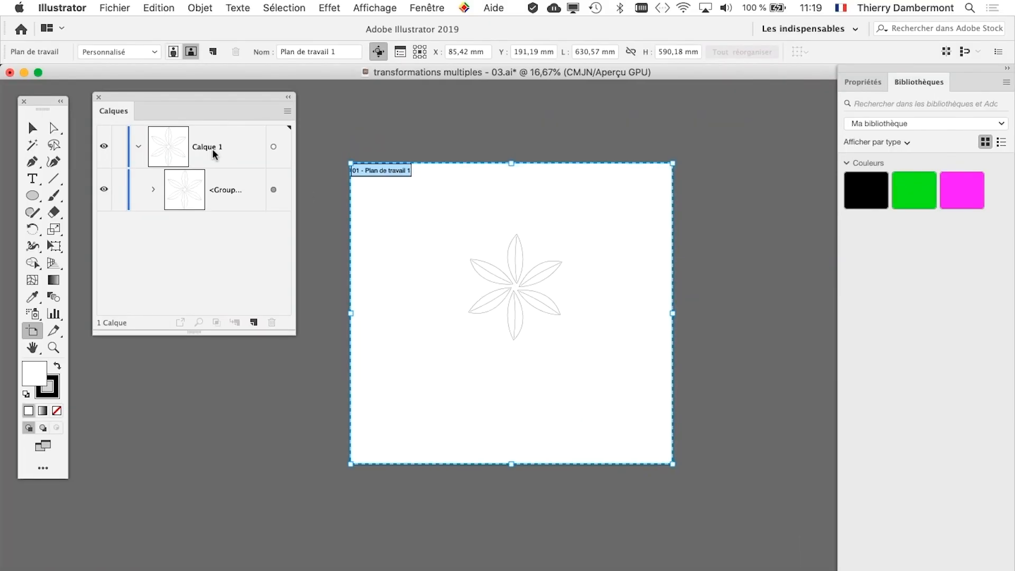
pyautogui.click(37, 128)
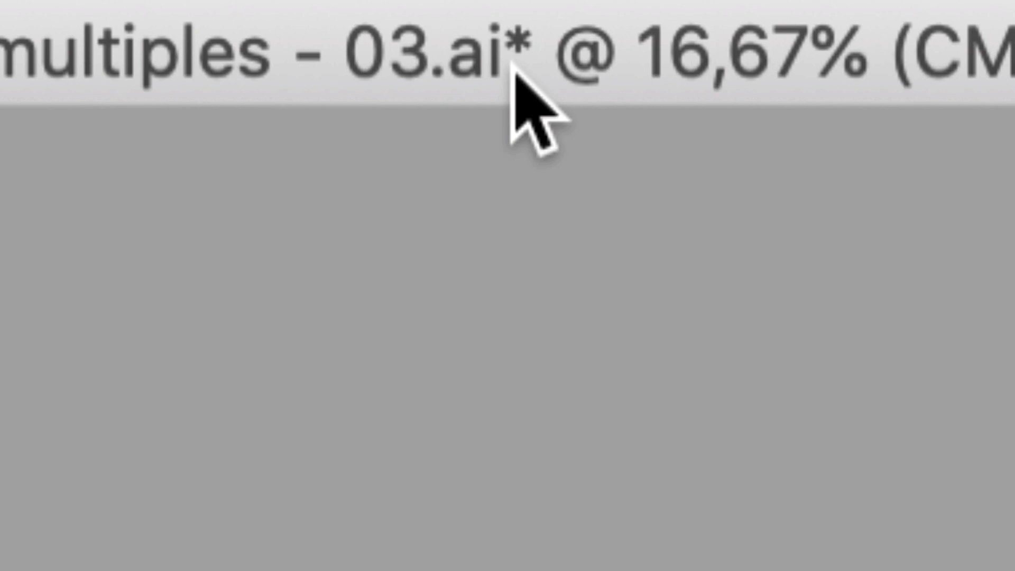
pyautogui.press('super+s')
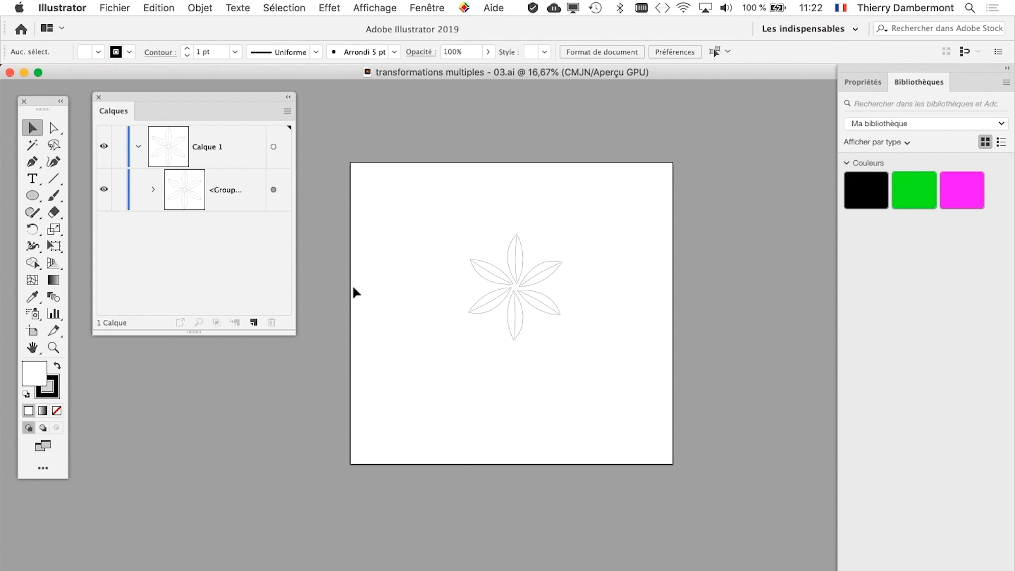
# Place an isolated anchor point below the flower with the Pen tool and select its <Tracé> entry among the layers
pyautogui.click(32, 162)
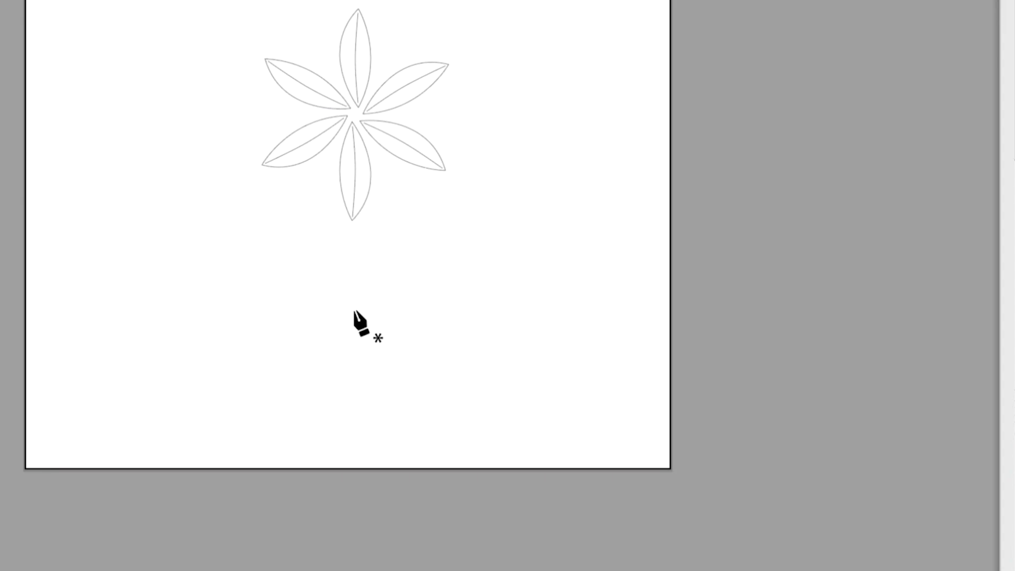
pyautogui.click(354, 306)
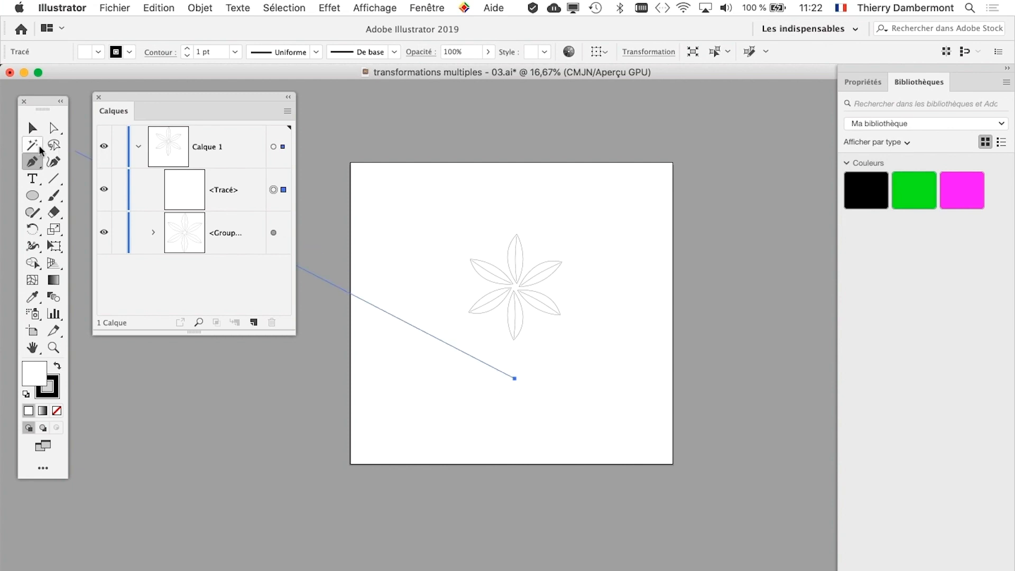
pyautogui.click(32, 128)
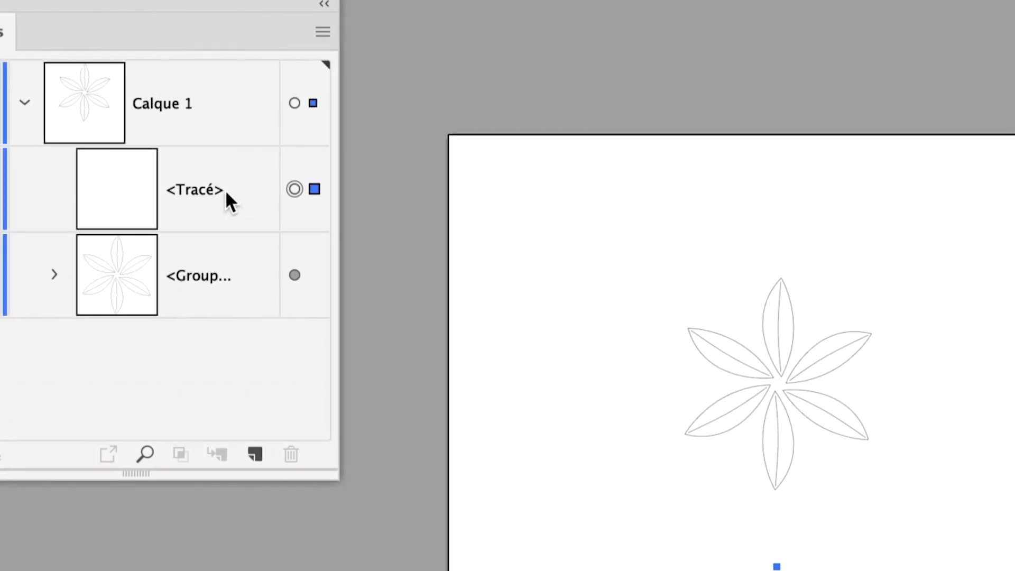
pyautogui.click(270, 186)
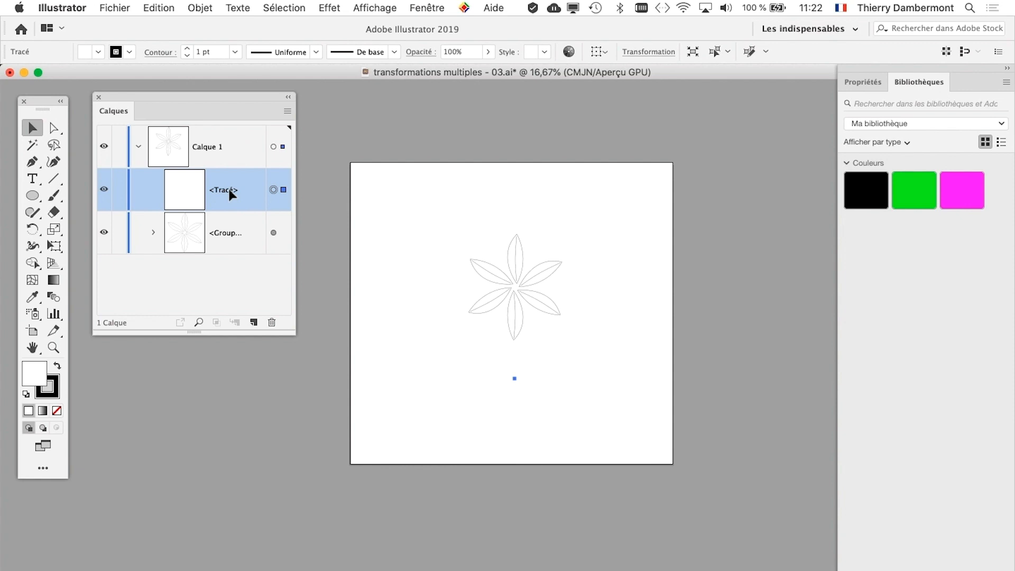
# Group the isolated anchor point with the six-leaf flower and check the new group's contents among the layers
pyautogui.press('super+a')
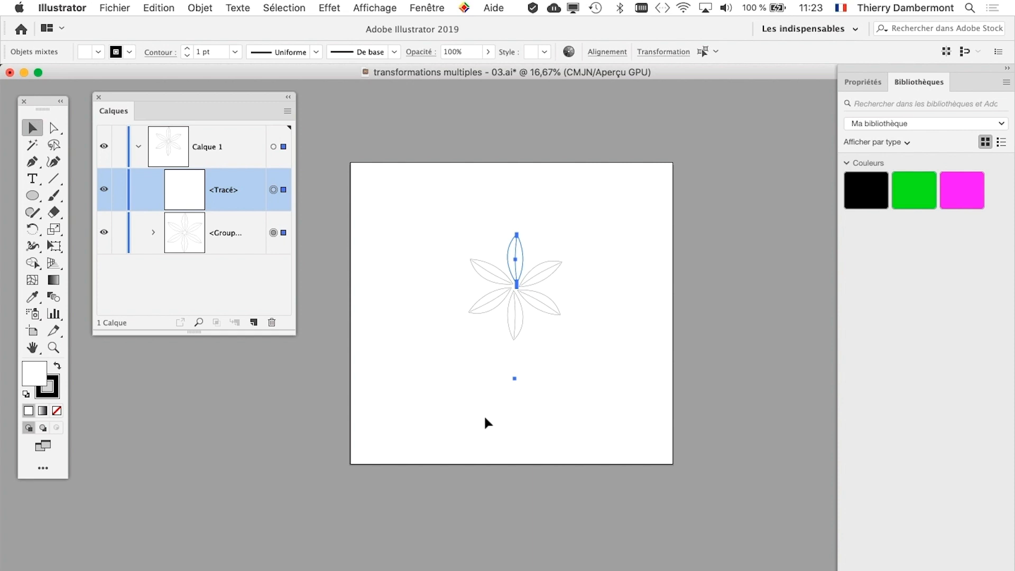
pyautogui.press('super+g')
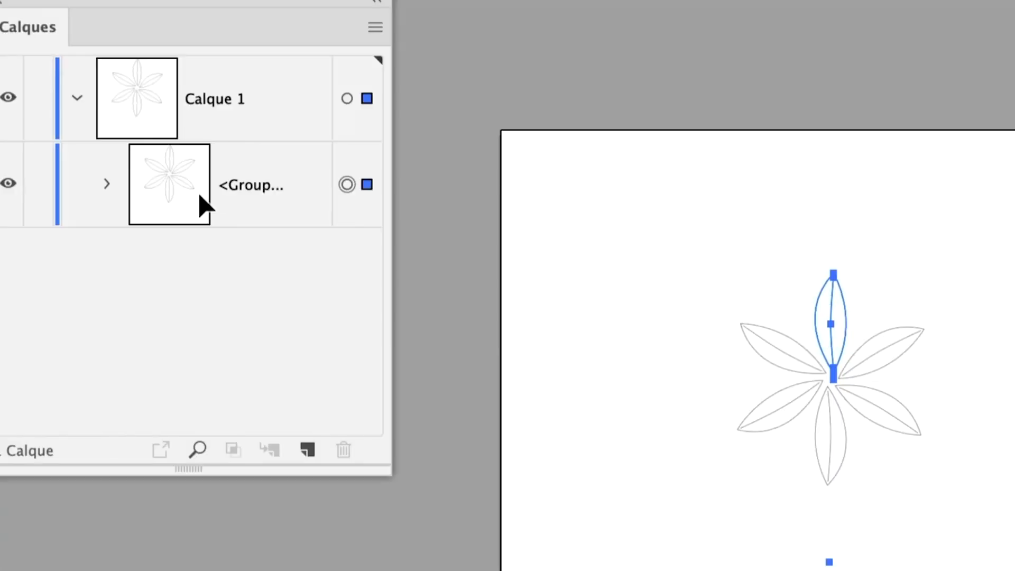
pyautogui.click(168, 192)
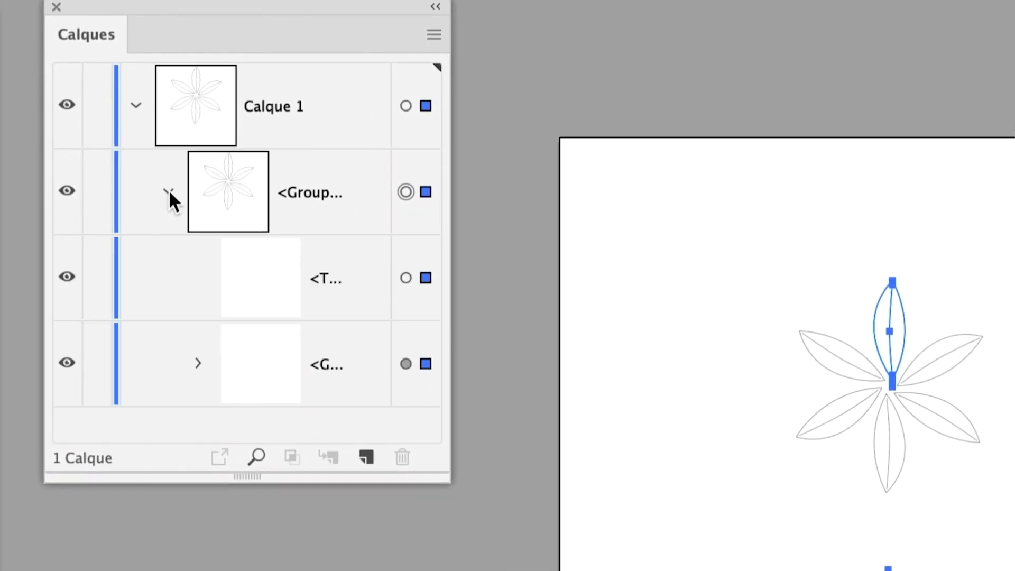
pyautogui.click(274, 343)
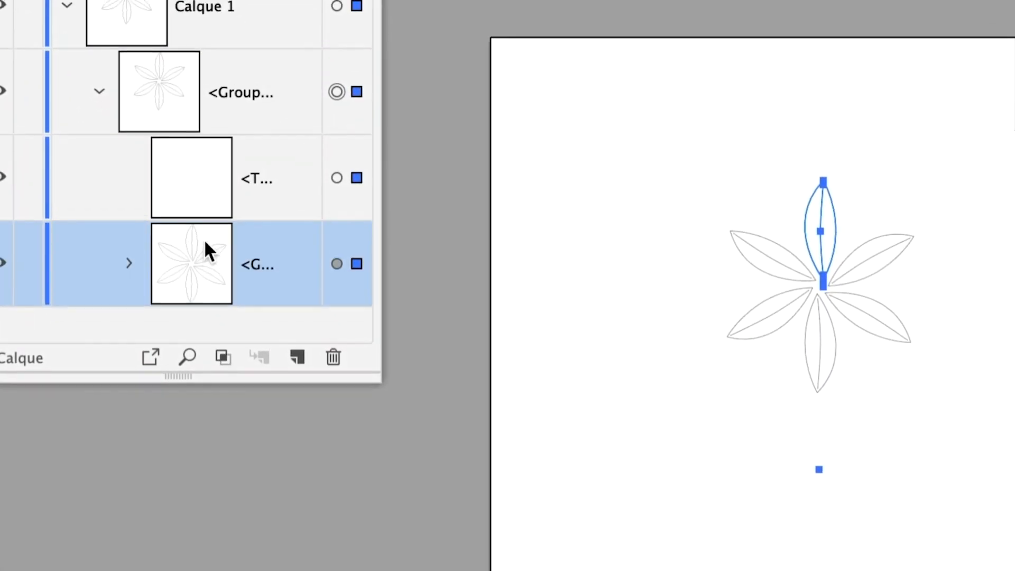
pyautogui.click(202, 207)
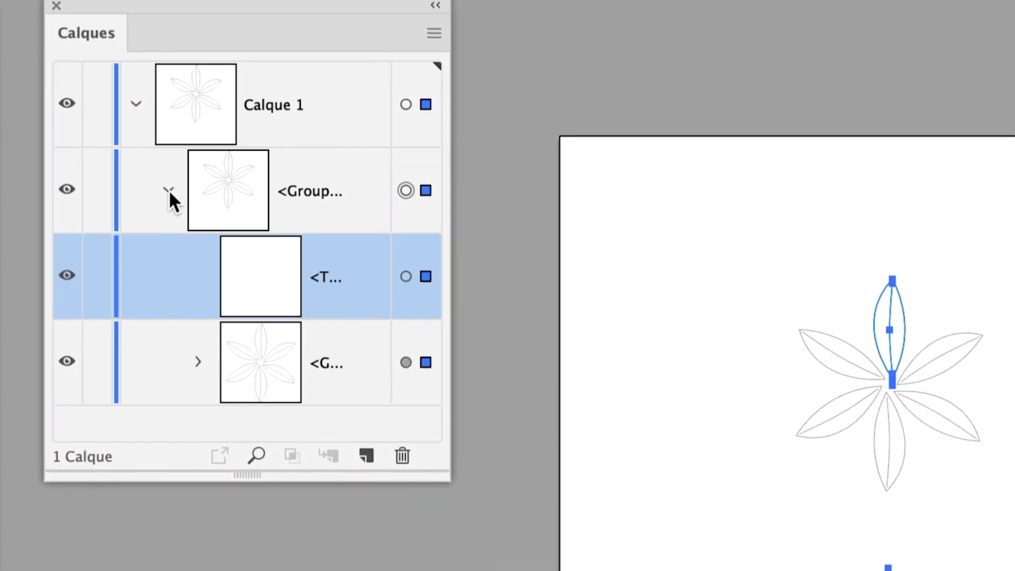
pyautogui.click(168, 190)
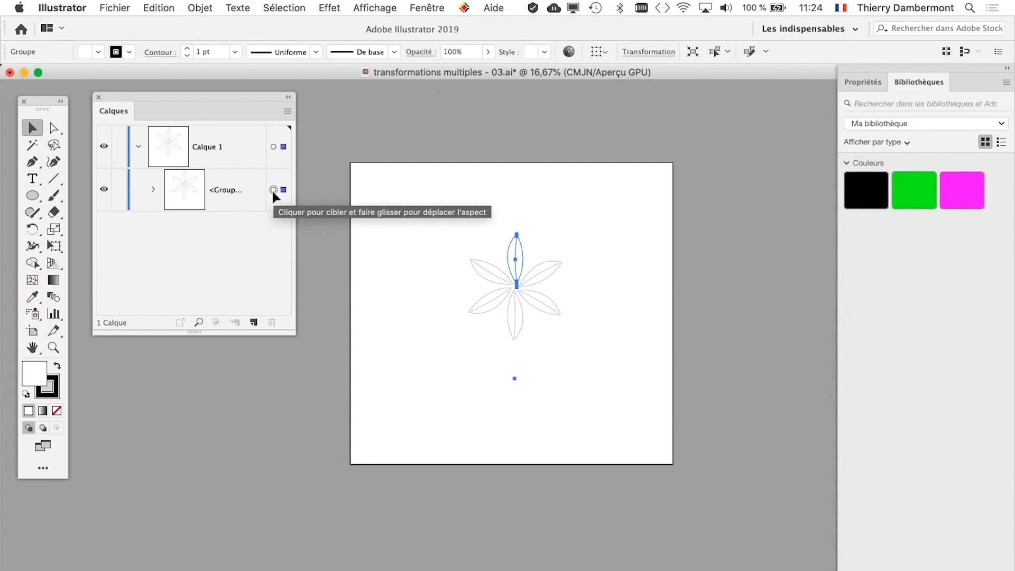
# Start a Transformation effect on the new group with the preview on and the bottom-centre reference point
pyautogui.click(334, 8)
pyautogui.moveTo(476, 122)
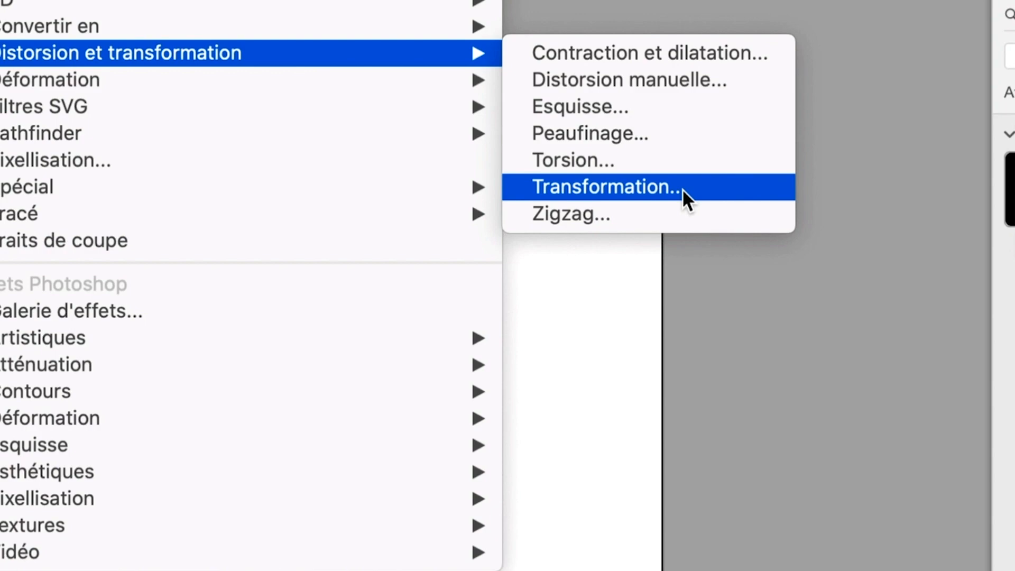
pyautogui.click(682, 189)
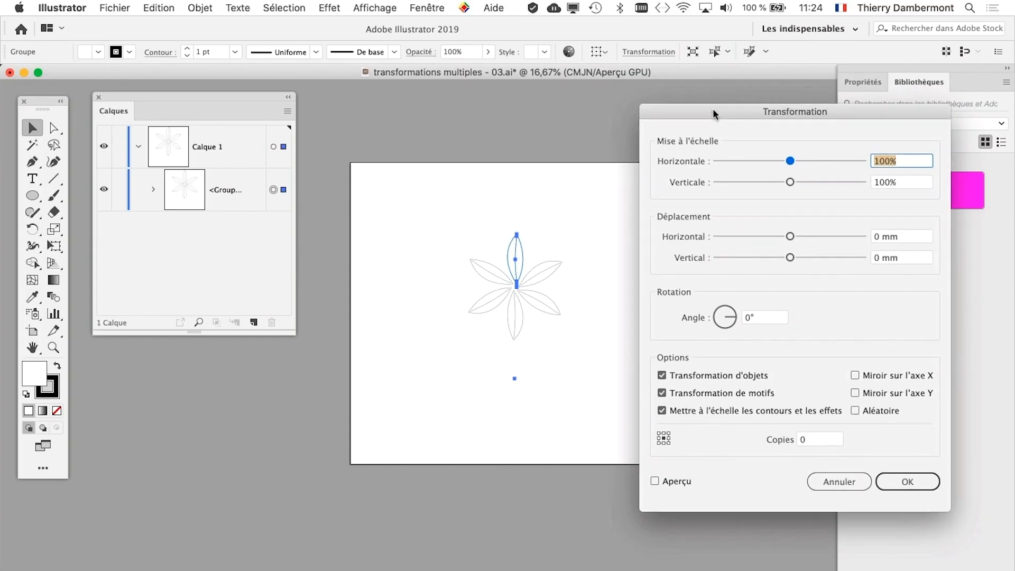
pyautogui.moveTo(713, 110); pyautogui.dragTo(704, 75)
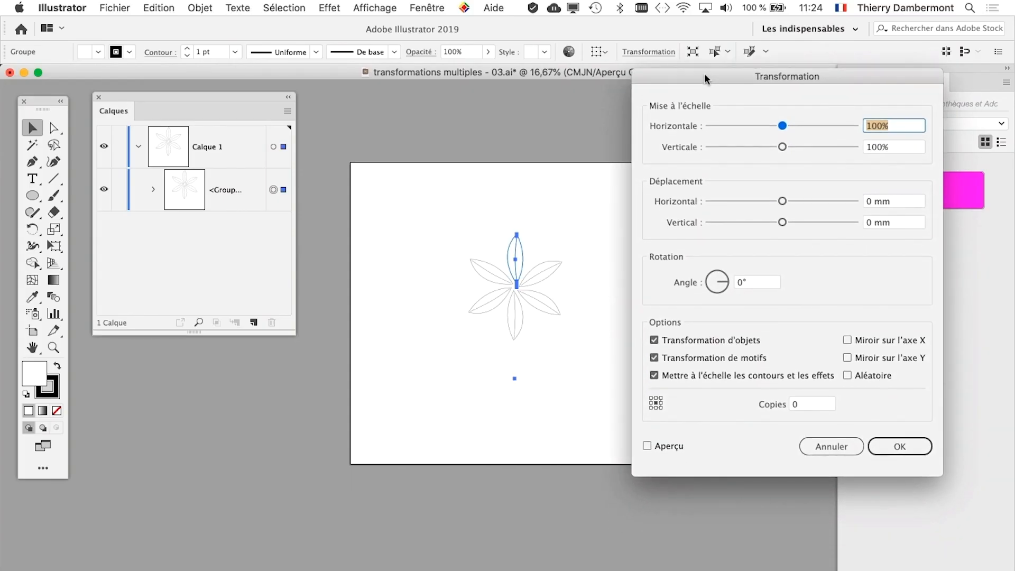
pyautogui.click(667, 447)
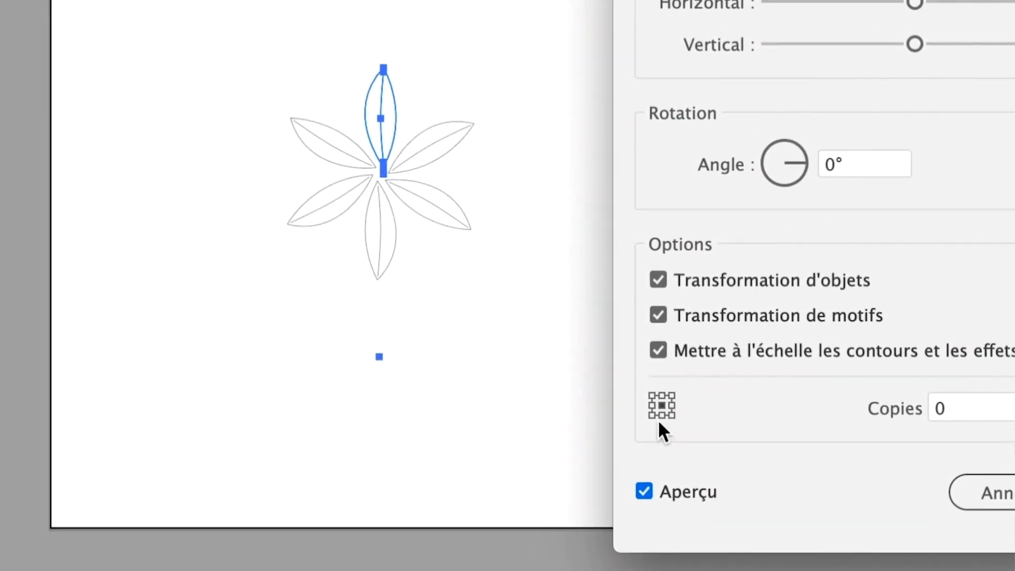
pyautogui.click(648, 405)
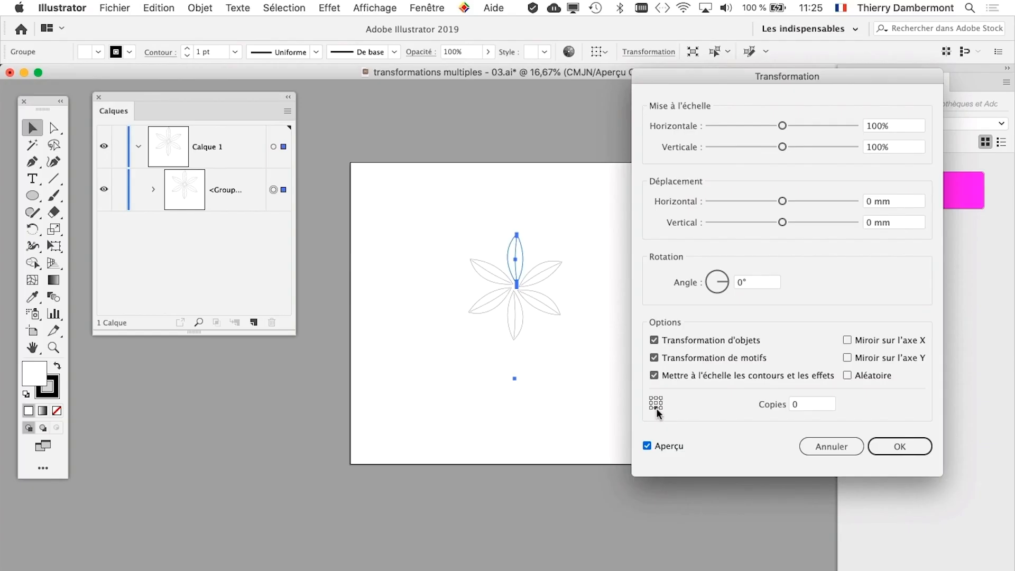
# Set the effect to 5 copies with a rotation angle of 60° and apply it to the group
pyautogui.click(807, 402)
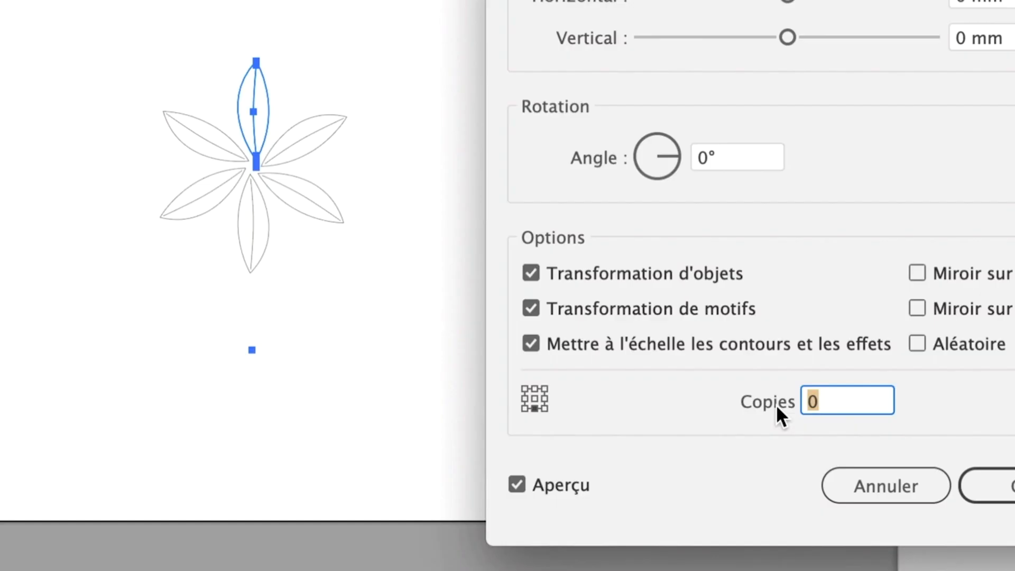
pyautogui.write('5')
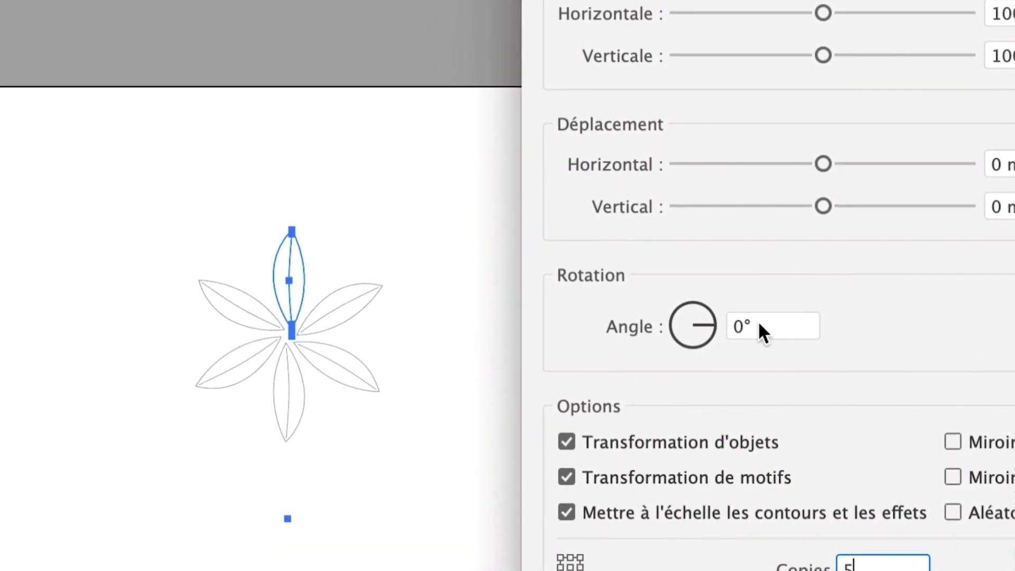
pyautogui.click(726, 158)
pyautogui.write('60')
pyautogui.press('Tab')
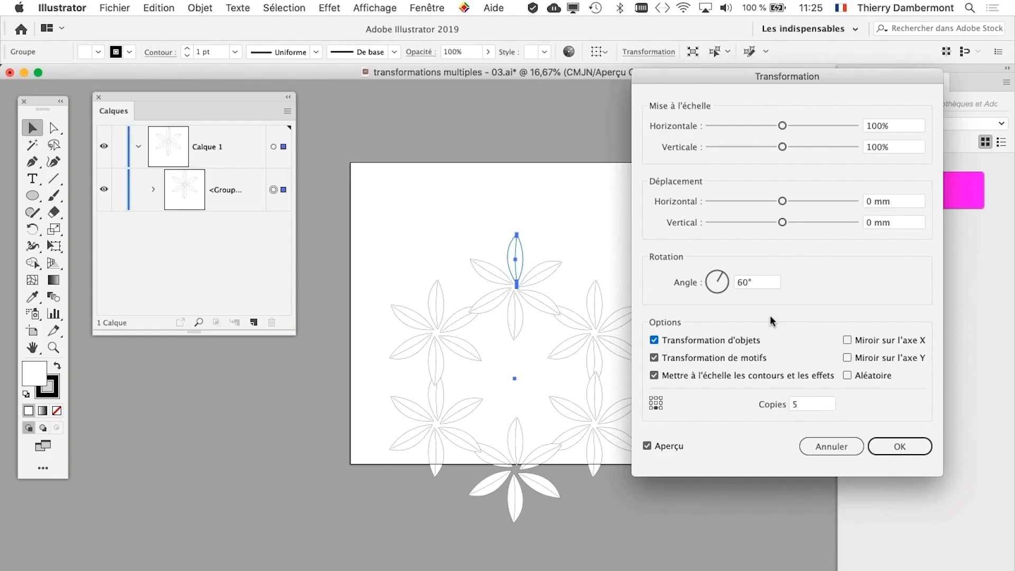
pyautogui.moveTo(677, 71); pyautogui.dragTo(727, 69)
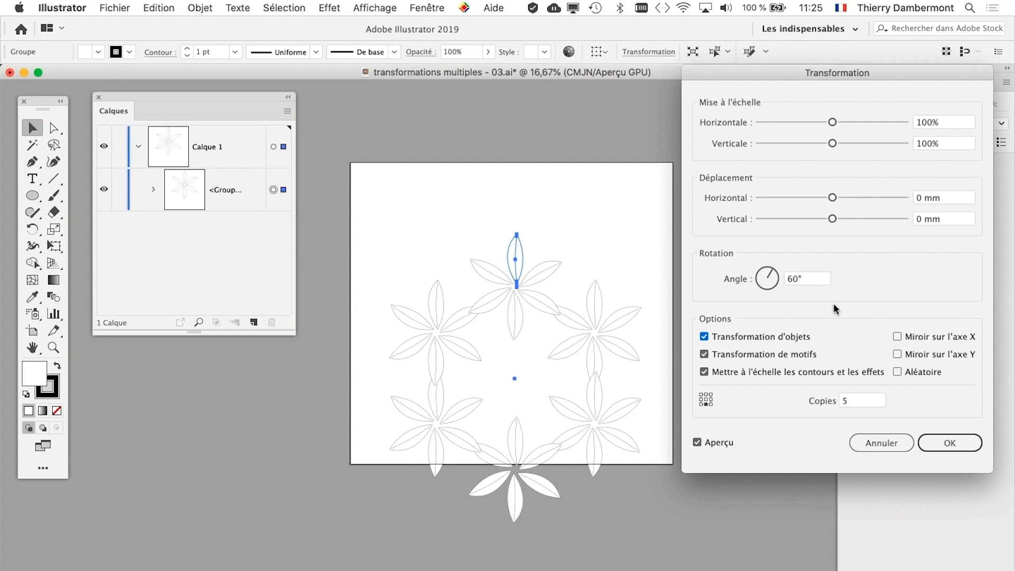
pyautogui.click(945, 441)
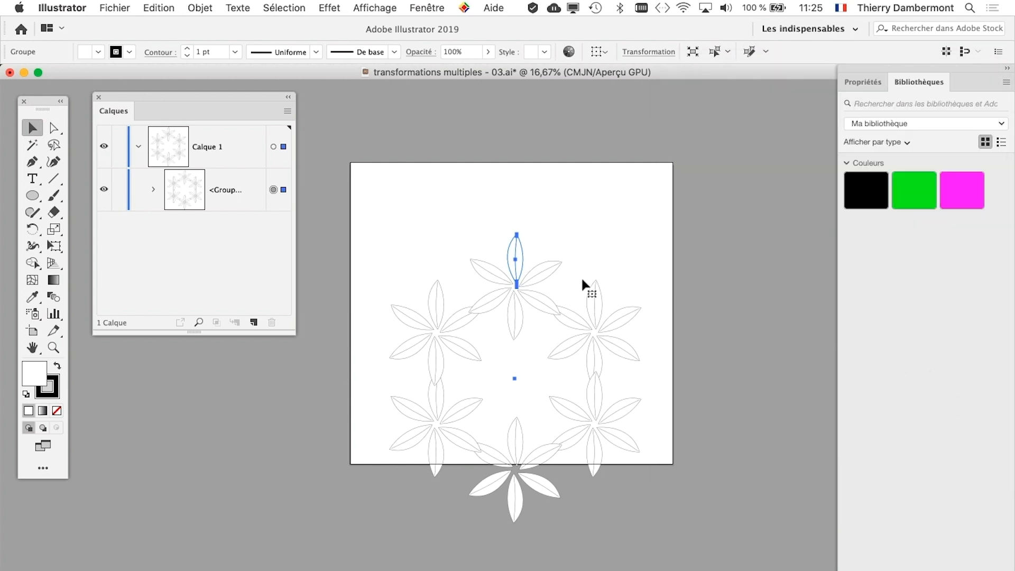
# Show the group's Aspect settings beside the artwork and check that its Transformation effect can be reopened
pyautogui.click(422, 7)
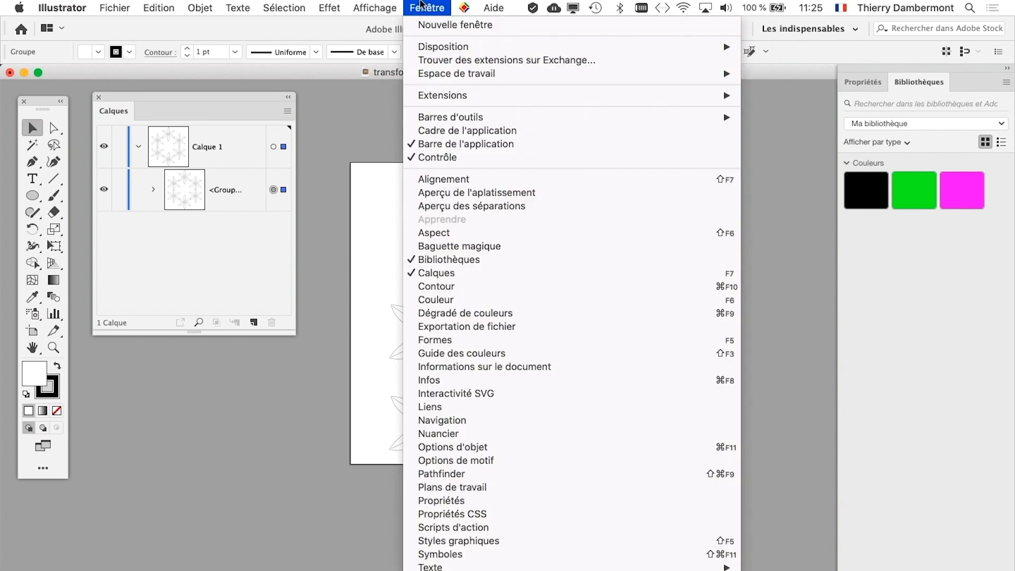
pyautogui.click(465, 237)
pyautogui.moveTo(785, 244); pyautogui.dragTo(518, 135)
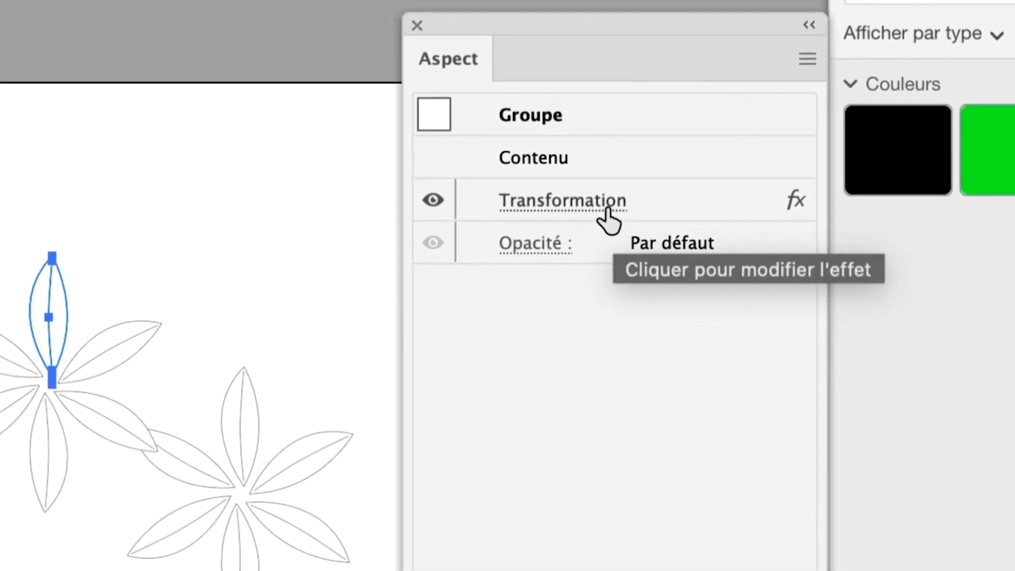
pyautogui.click(606, 211)
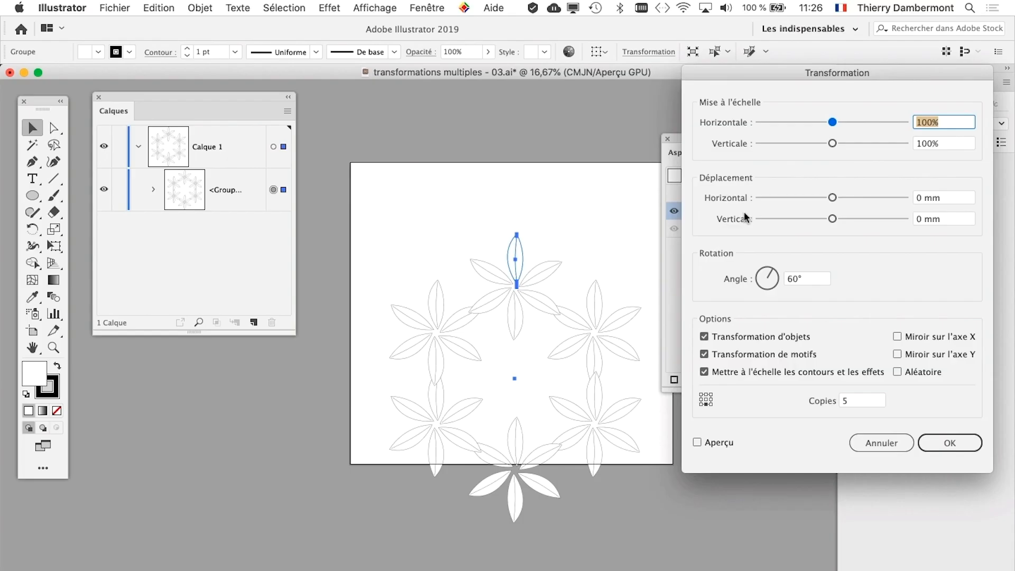
pyautogui.press('Return')
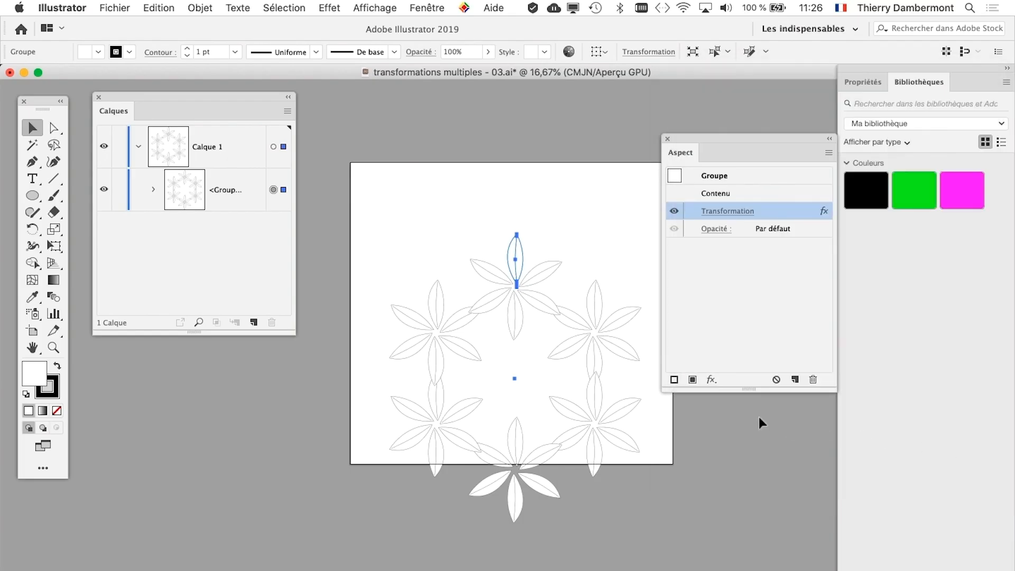
# Reopen the group's Transformation effect with the preview on and try 3 copies
pyautogui.scroll(1, 570, 376)
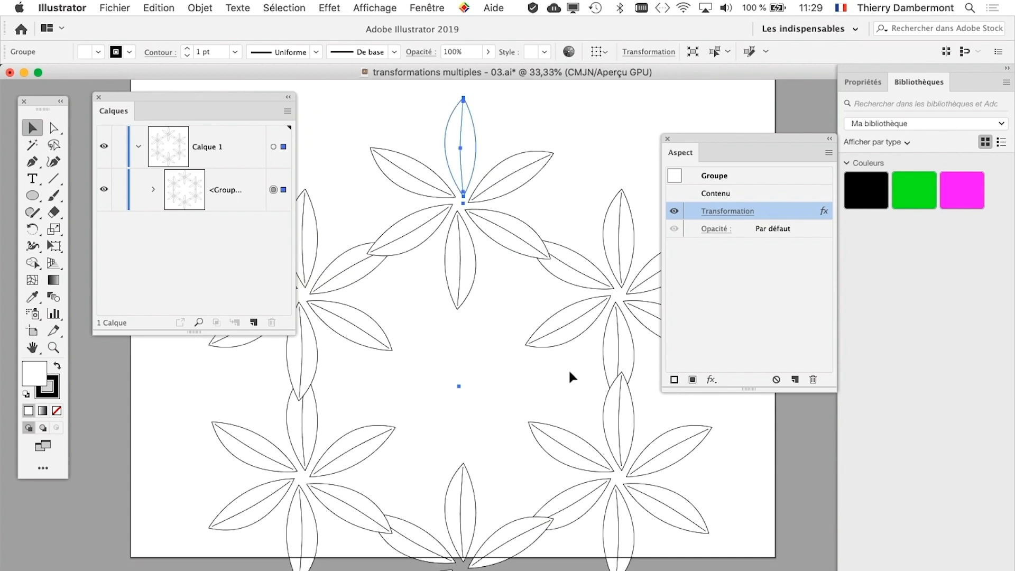
pyautogui.scroll(-1, 544, 366)
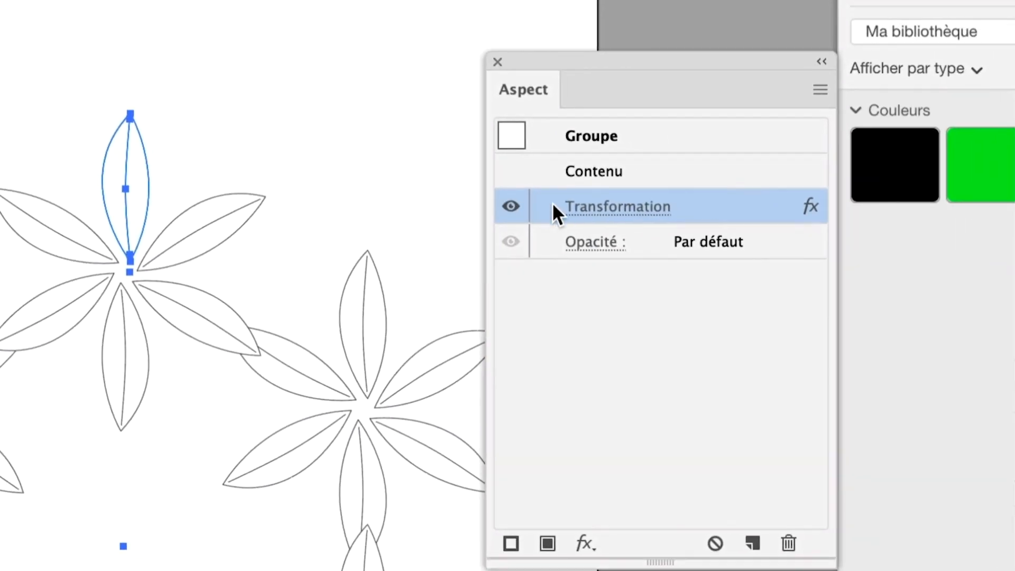
pyautogui.click(573, 204)
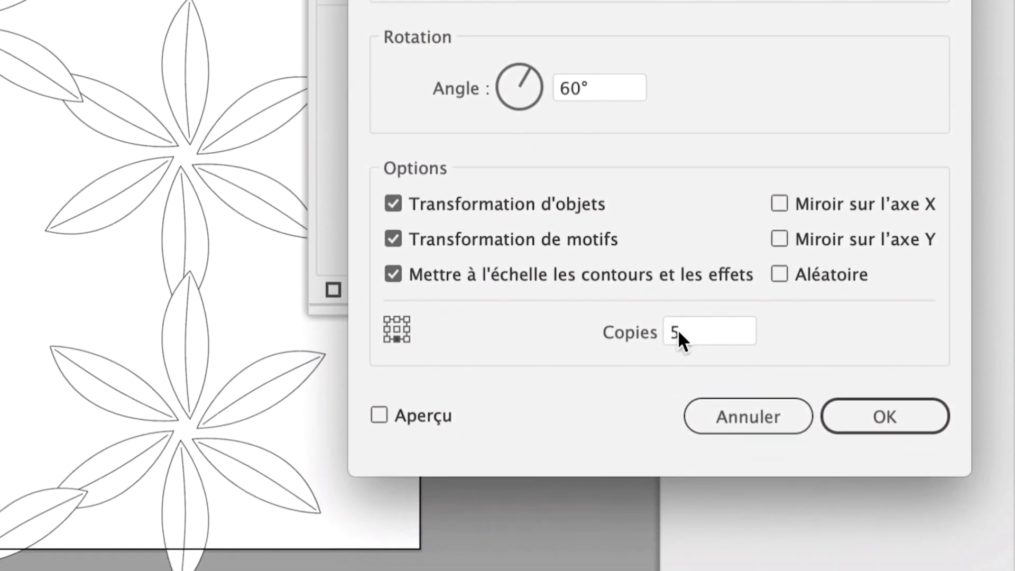
pyautogui.doubleClick(675, 330)
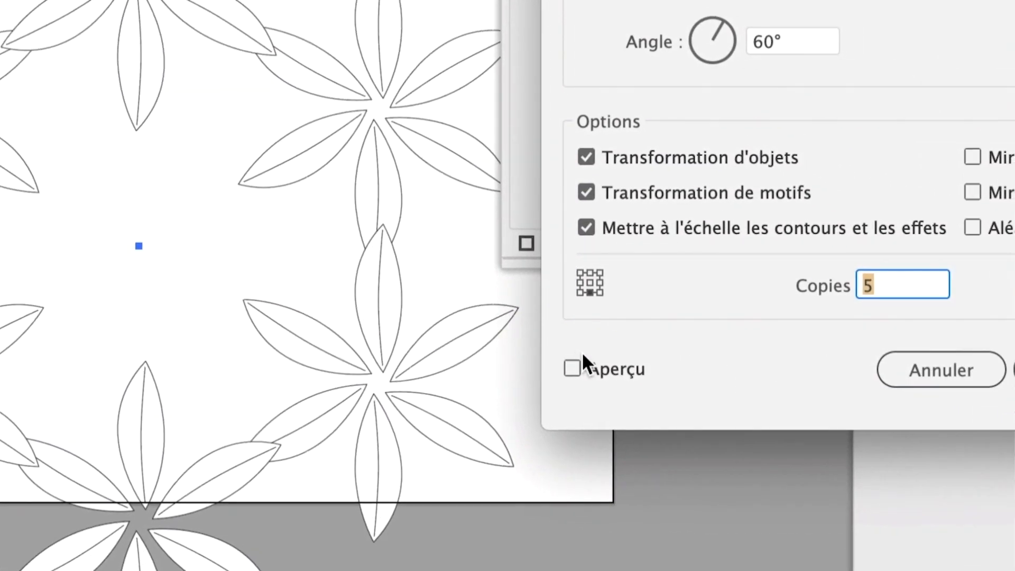
pyautogui.click(493, 400)
pyautogui.doubleClick(847, 274)
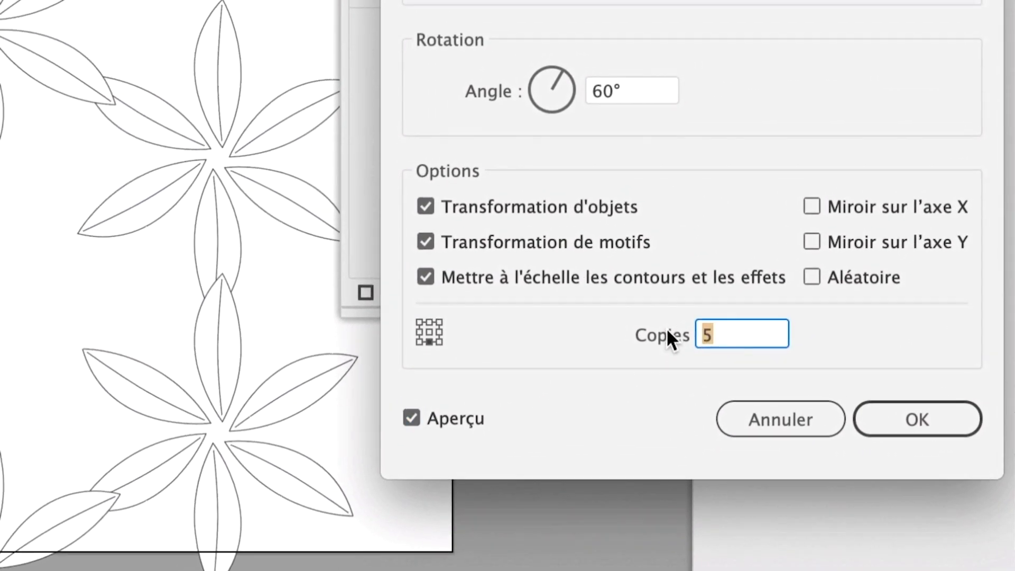
pyautogui.write('3')
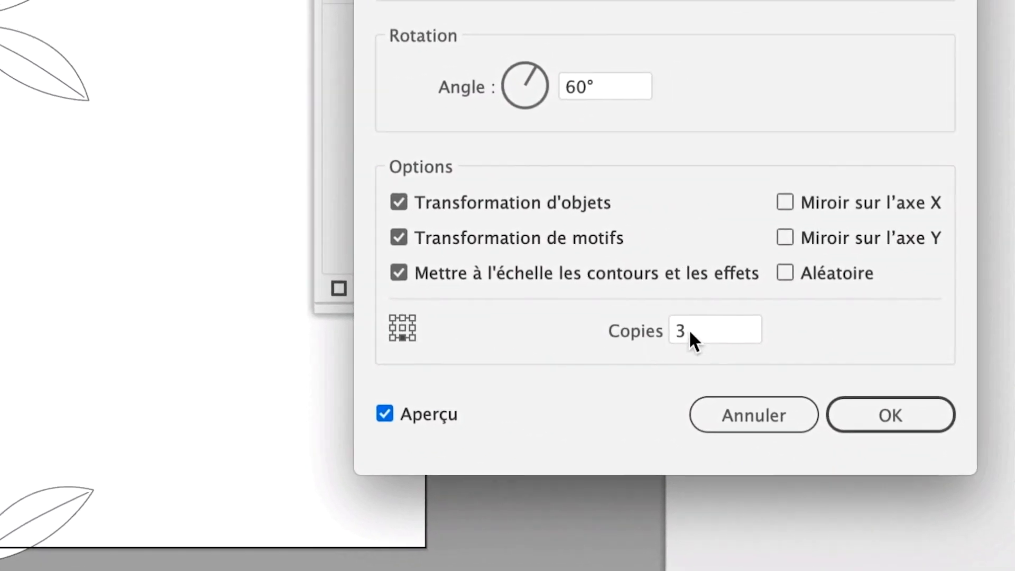
# Reduce the Transformation effect to 2 copies and apply the change
pyautogui.doubleClick(812, 341)
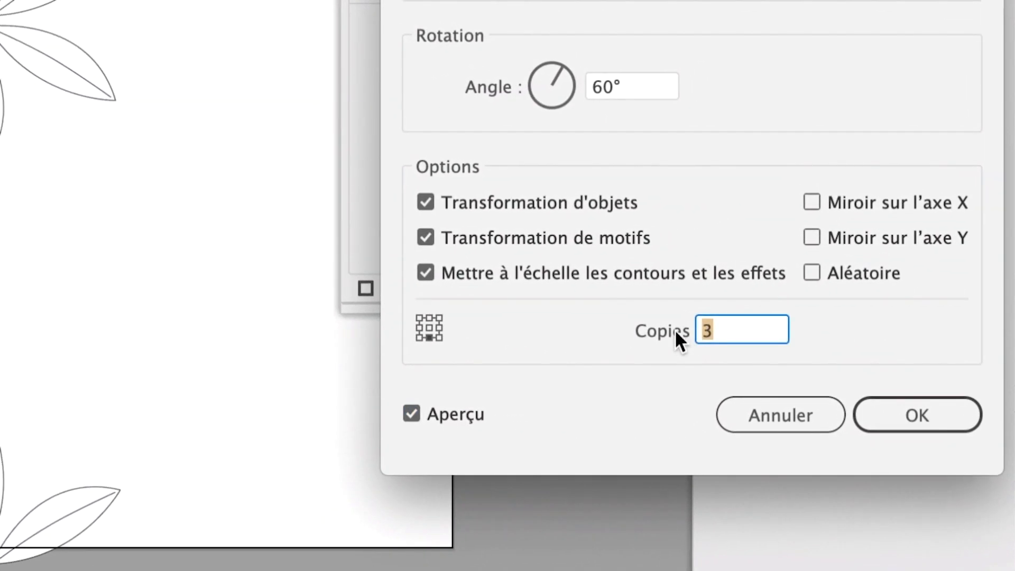
pyautogui.write('2')
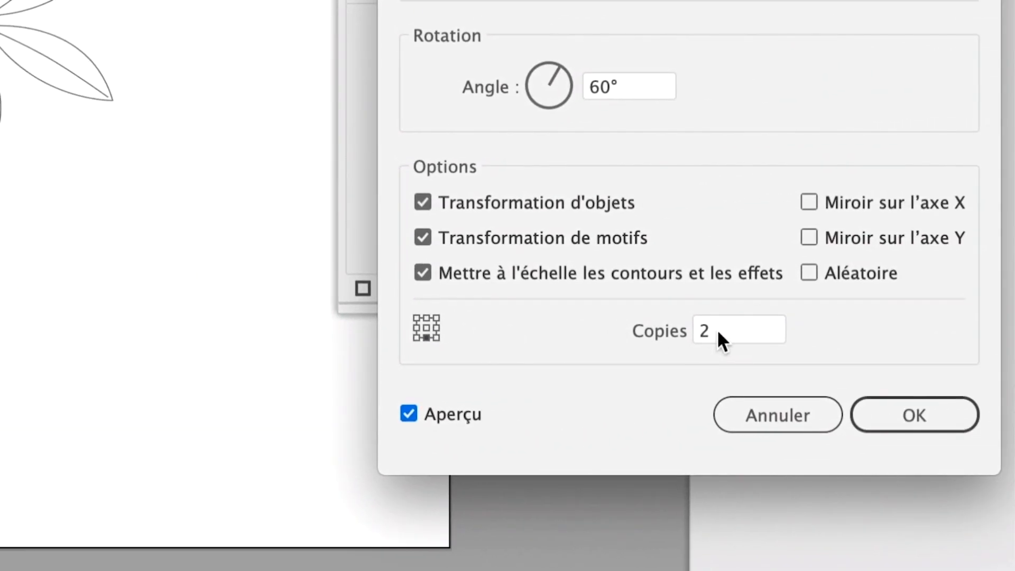
pyautogui.moveTo(718, 331); pyautogui.dragTo(707, 331)
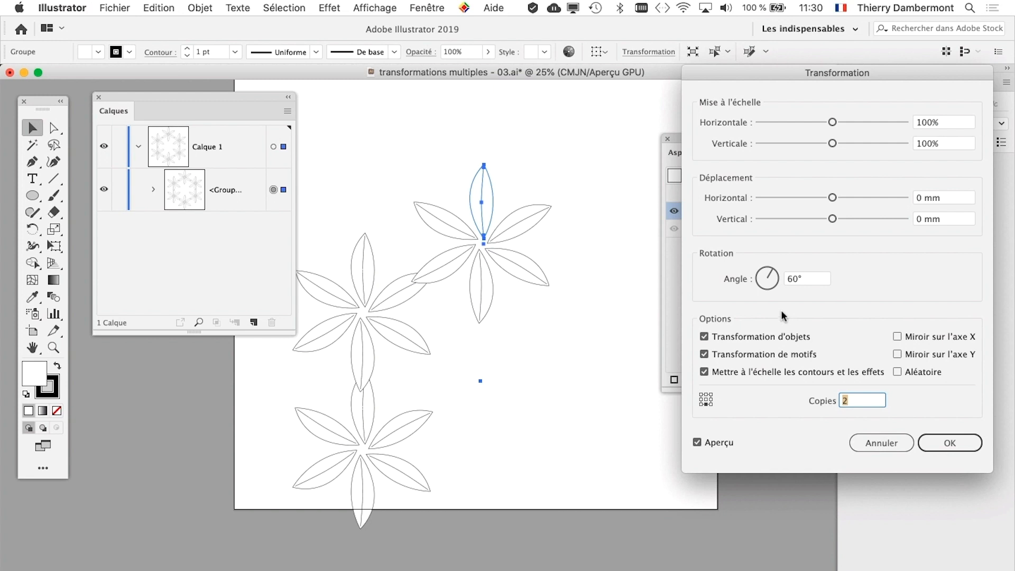
pyautogui.click(882, 438)
pyautogui.click(945, 446)
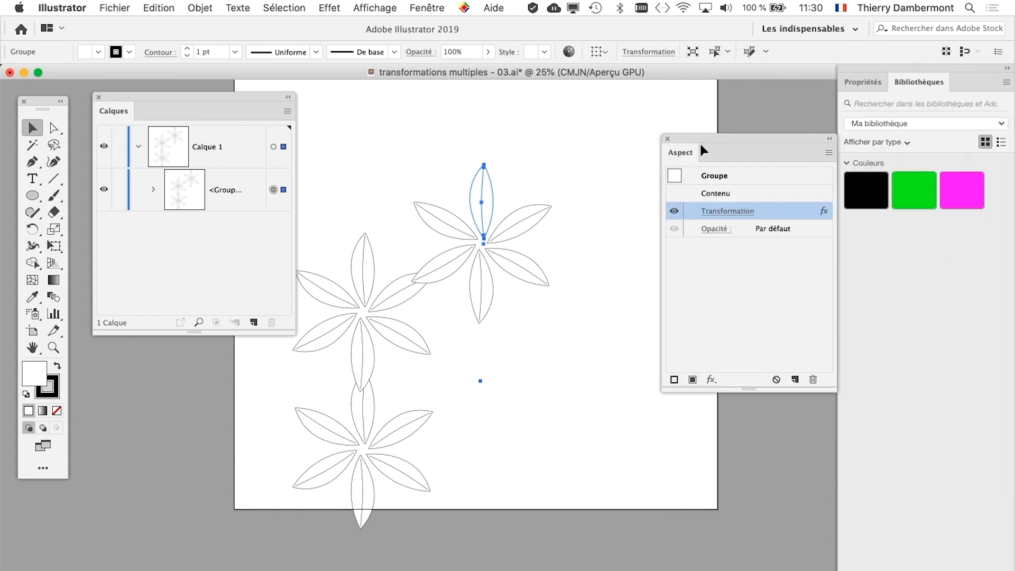
# Reposition the isolated anchor point with the Direct Selection tool, trying a spot nearer the flower and one slightly farther below it
pyautogui.moveTo(129, 94); pyautogui.dragTo(119, 92)
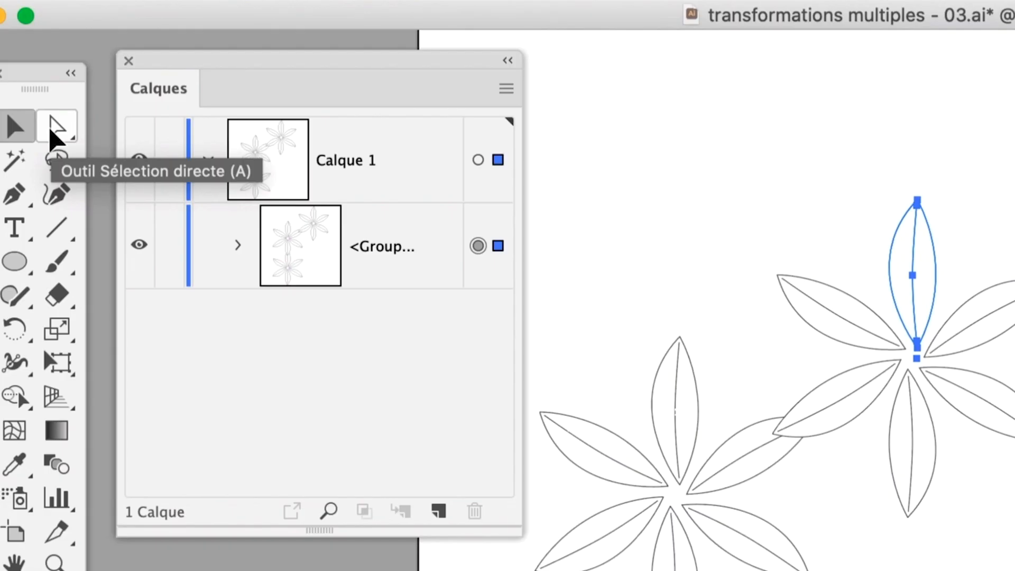
pyautogui.click(53, 131)
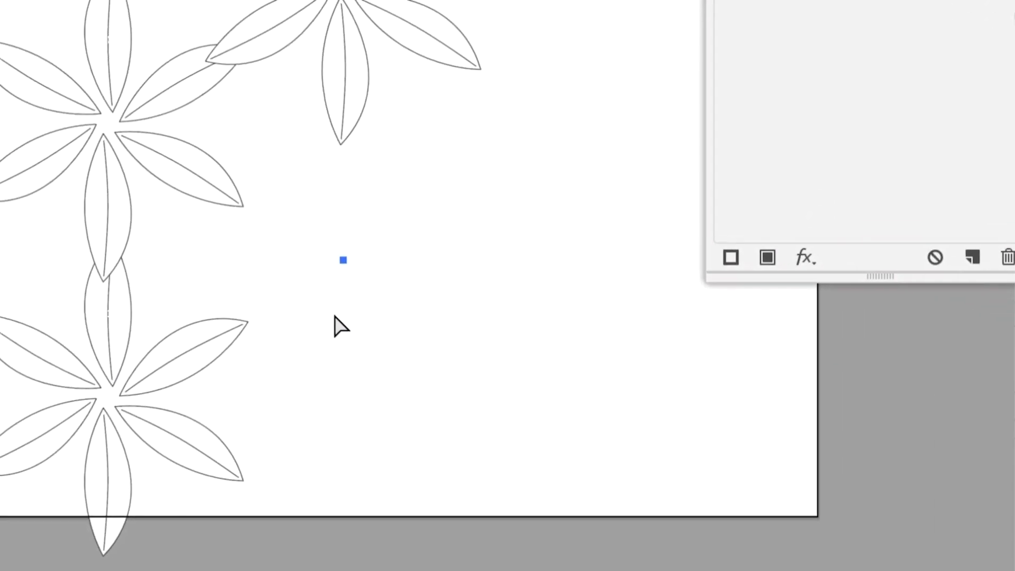
pyautogui.click(337, 312)
pyautogui.click(337, 304)
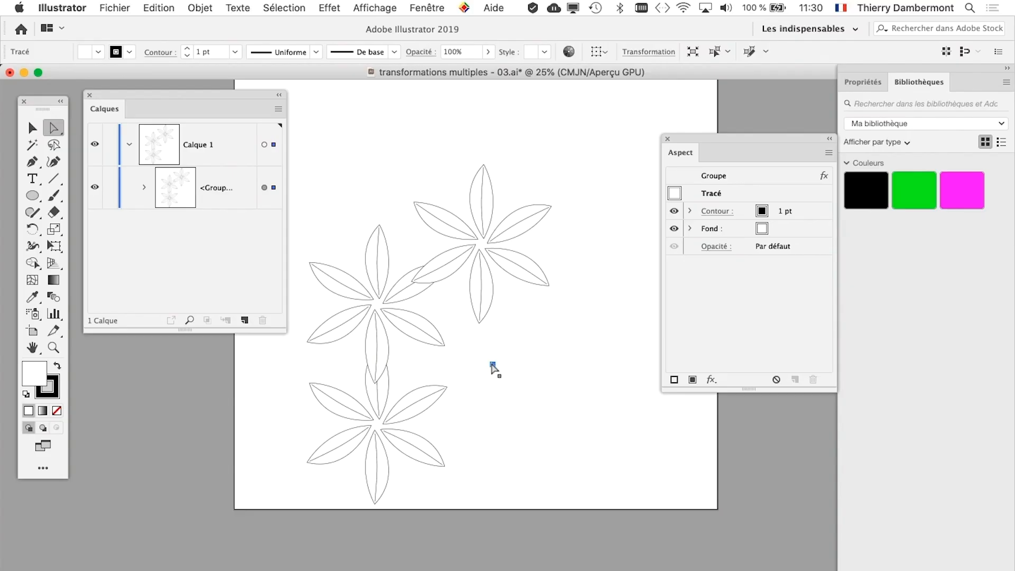
pyautogui.moveTo(508, 330); pyautogui.dragTo(458, 303)
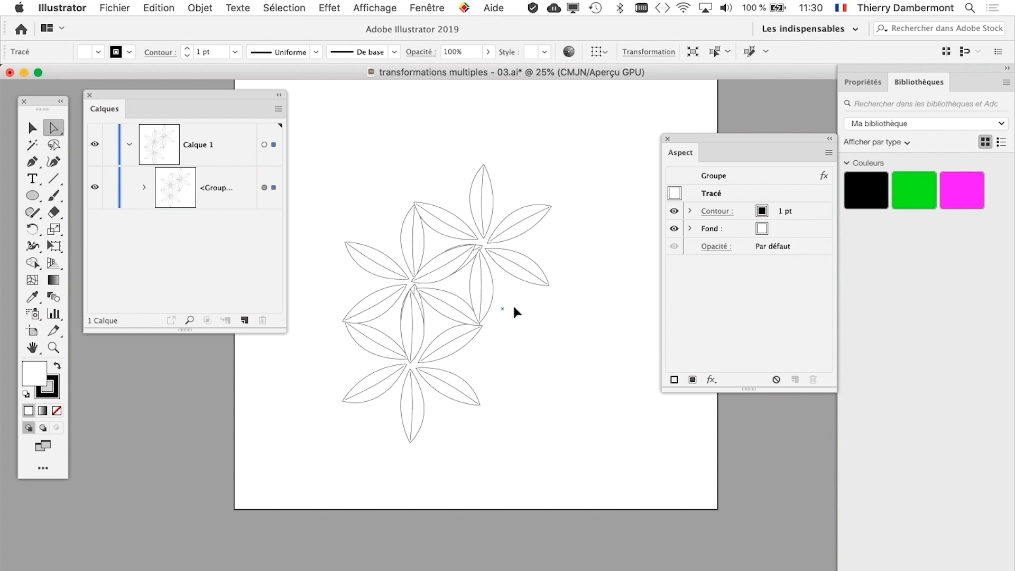
pyautogui.moveTo(501, 345); pyautogui.dragTo(497, 379)
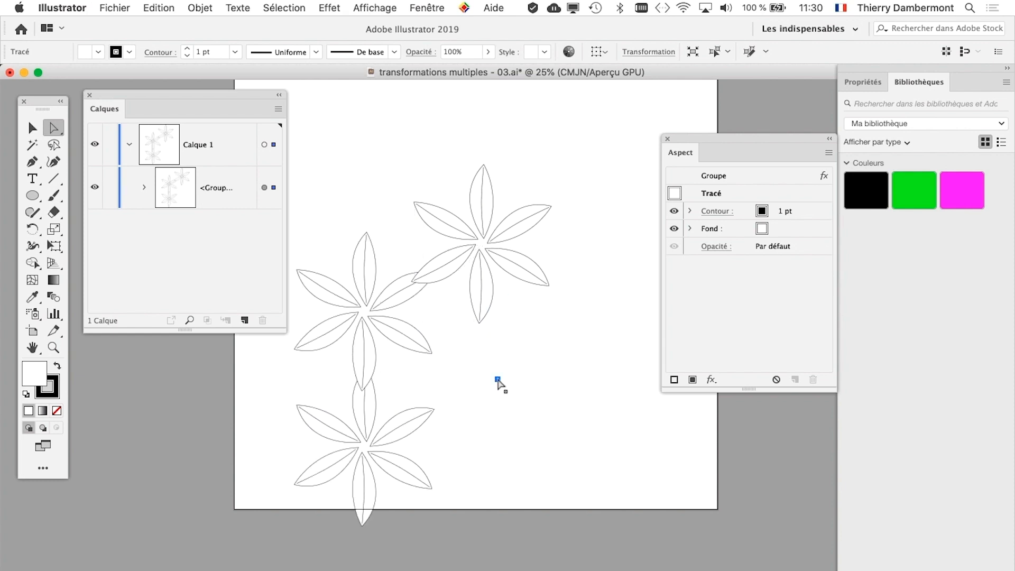
# Move the isolated anchor point up and to the right, and set the group's Transformation angle to 120° with the preview on
pyautogui.moveTo(499, 311)
pyautogui.mouseDown()
pyautogui.moveTo(528, 348)
pyautogui.moveTo(520, 317)
pyautogui.moveTo(532, 340)
pyautogui.mouseUp()
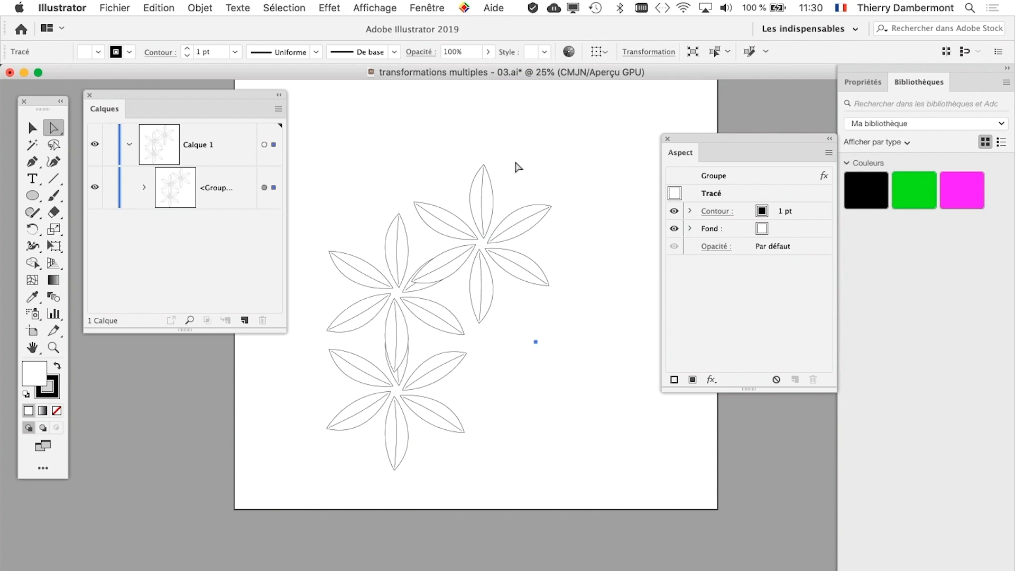
pyautogui.moveTo(229, 97)
pyautogui.mouseDown()
pyautogui.moveTo(204, 96)
pyautogui.moveTo(219, 101)
pyautogui.mouseUp()
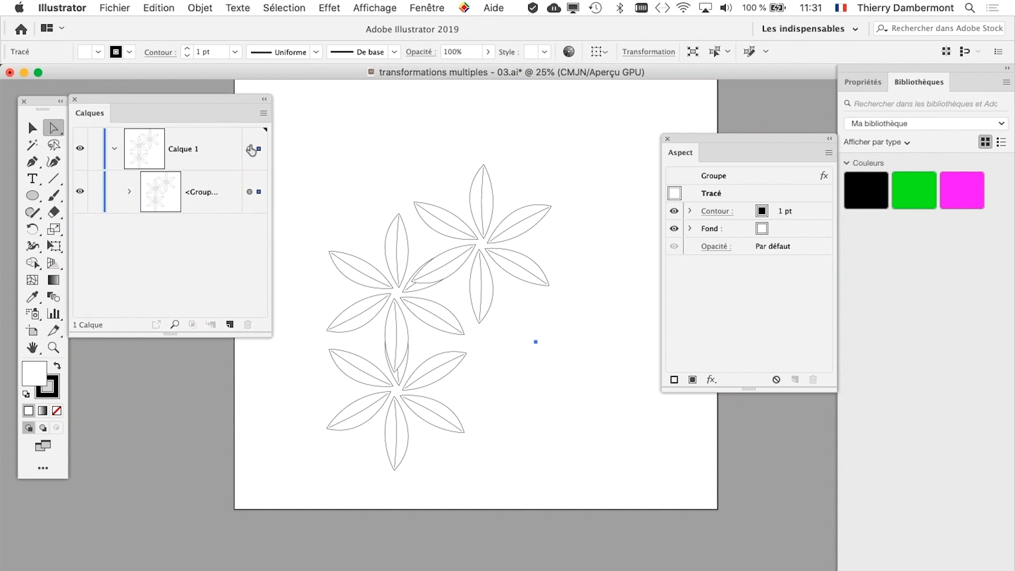
pyautogui.click(249, 191)
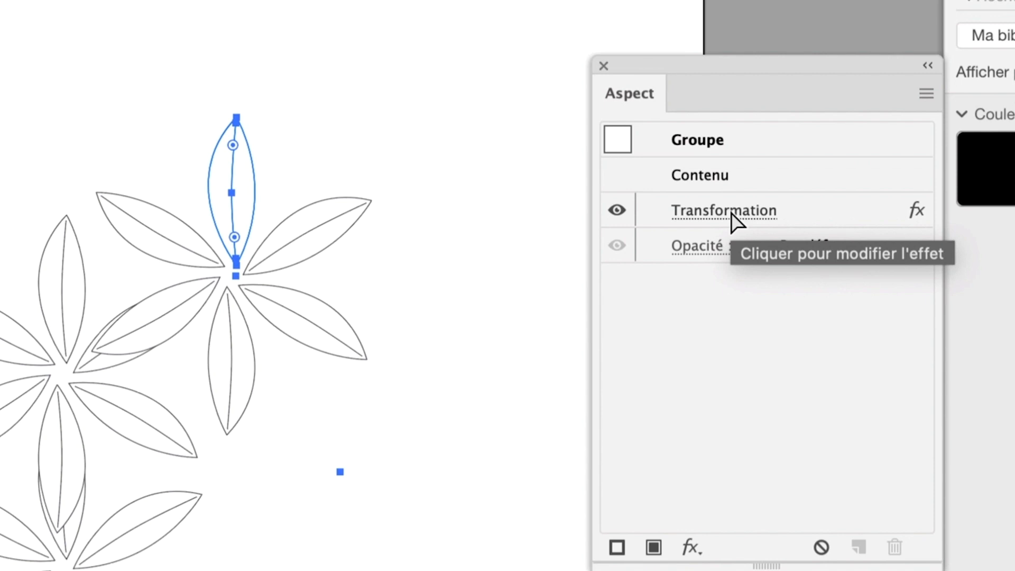
pyautogui.click(733, 211)
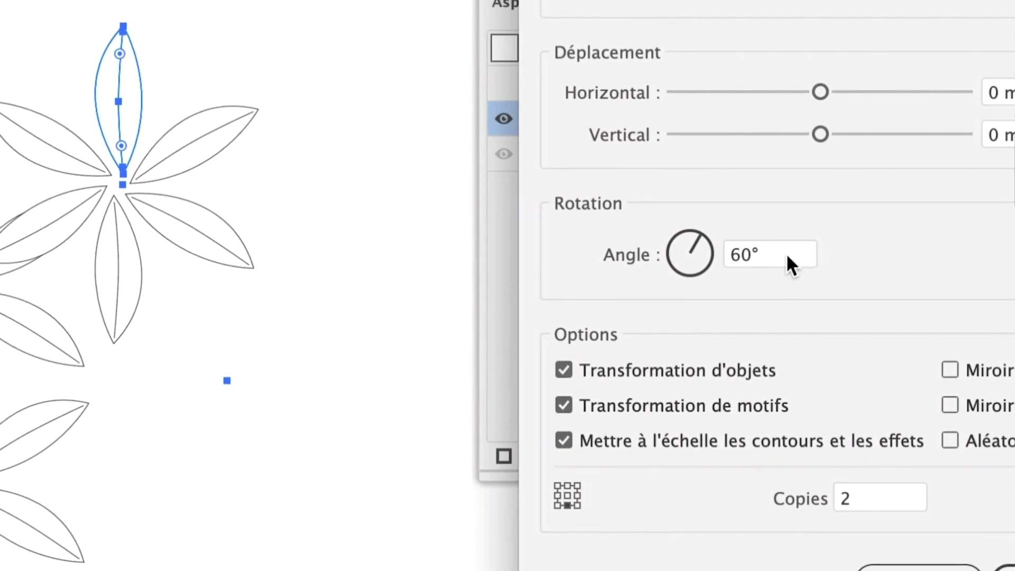
pyautogui.click(732, 232)
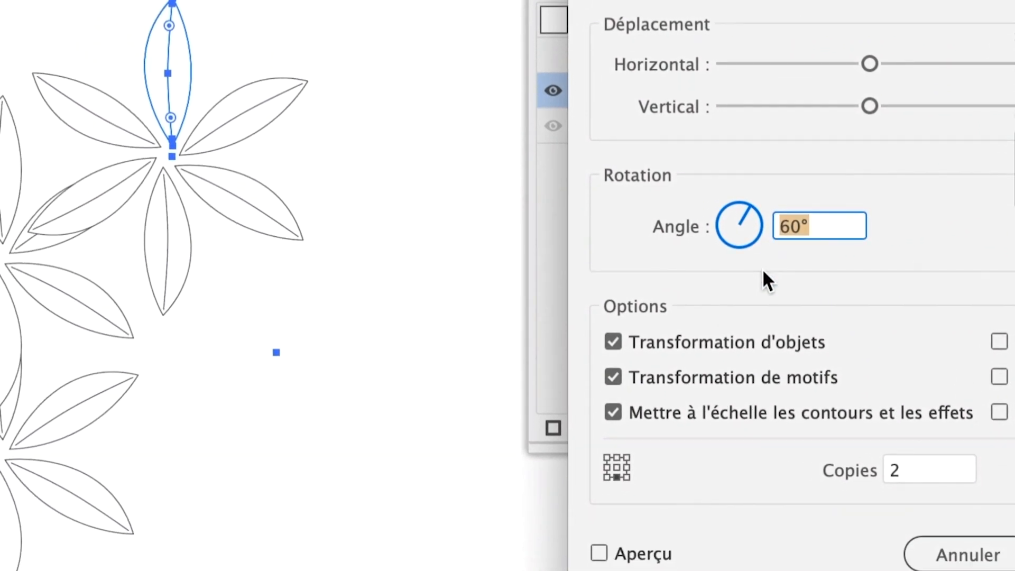
pyautogui.write('120')
pyautogui.press('Tab')
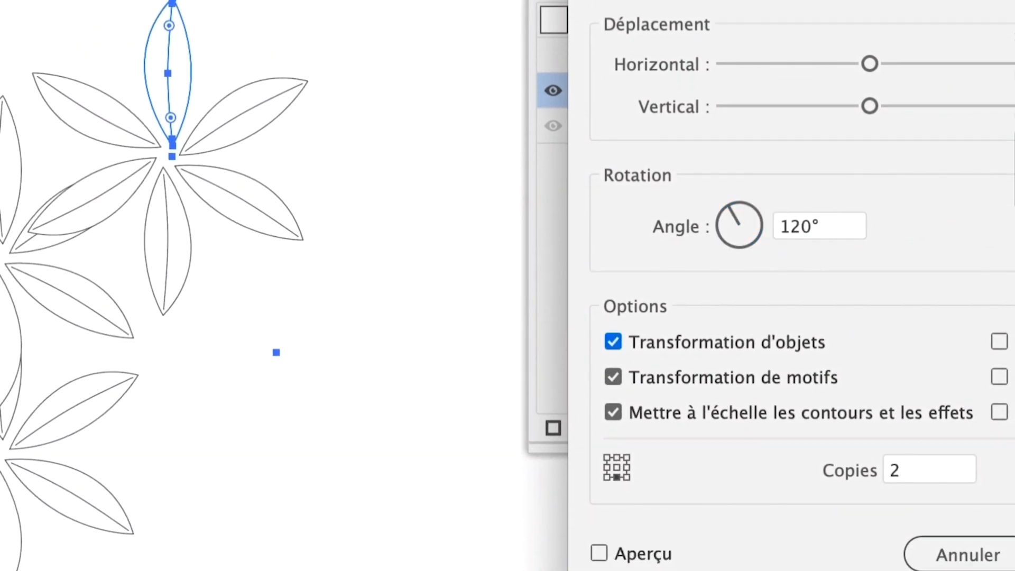
pyautogui.click(642, 558)
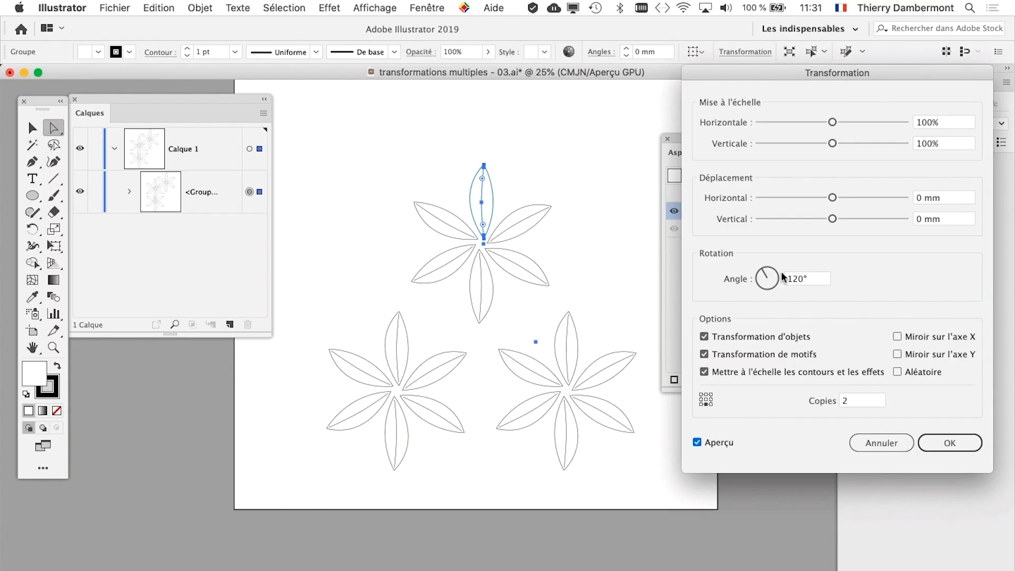
pyautogui.click(945, 454)
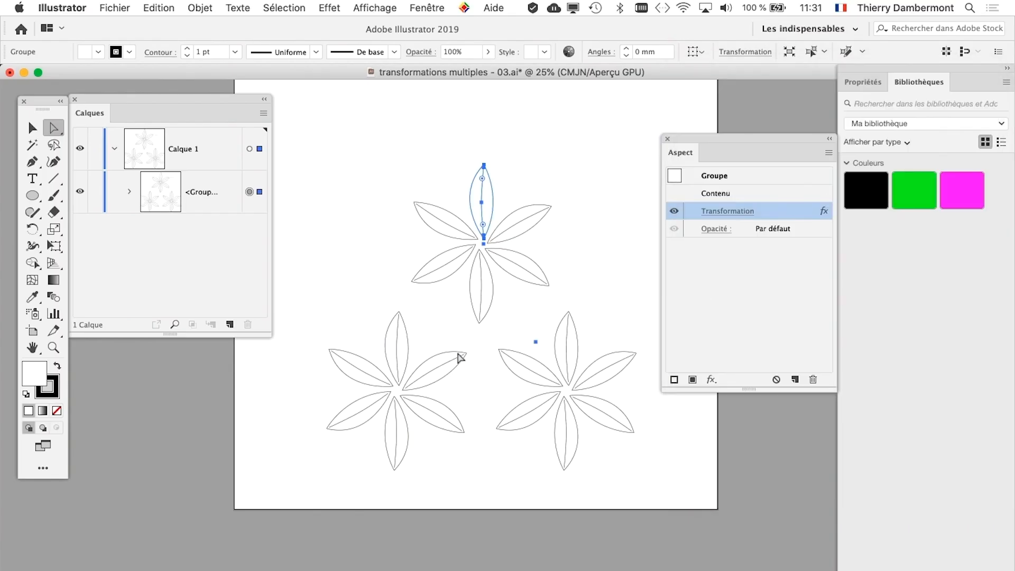
# Reposition the isolated anchor point with the Direct Selection tool to just below the upper flower, bringing the three flowers close together
pyautogui.scroll(1, 465, 361)
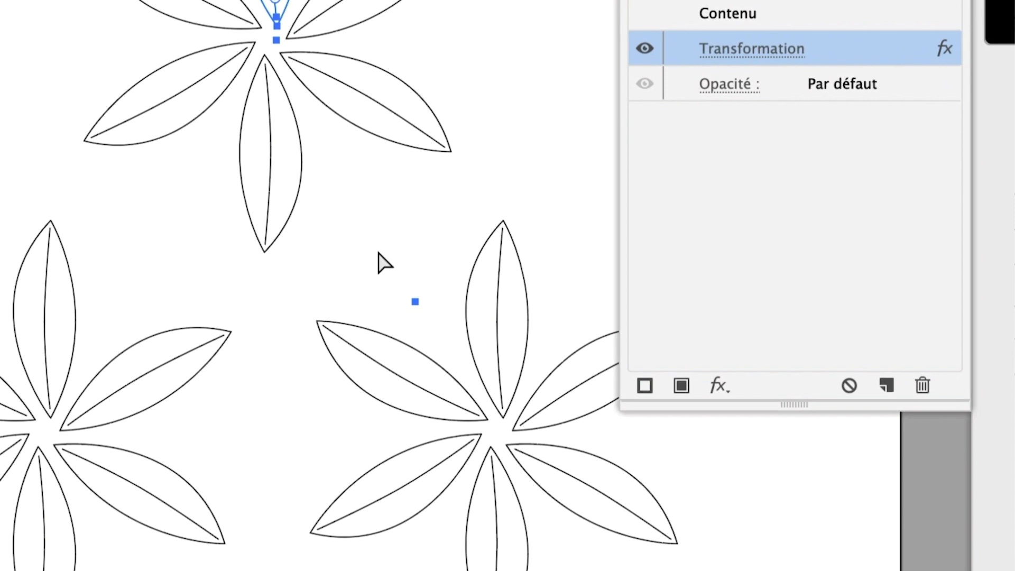
pyautogui.click(616, 356)
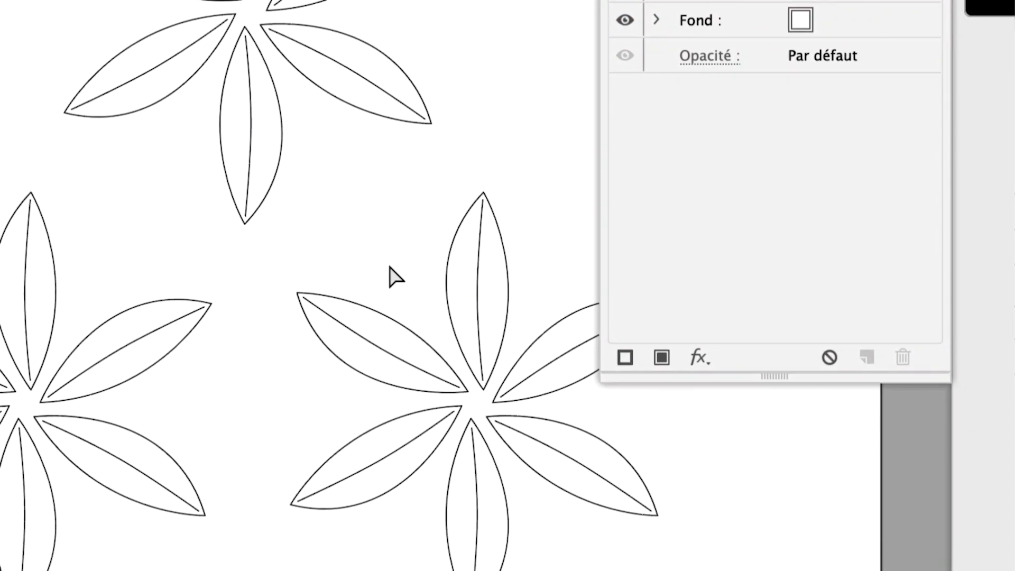
pyautogui.moveTo(649, 400); pyautogui.dragTo(668, 415)
pyautogui.moveTo(395, 274); pyautogui.dragTo(256, 135)
pyautogui.moveTo(349, 222); pyautogui.dragTo(330, 336)
pyautogui.moveTo(342, 262); pyautogui.dragTo(344, 258)
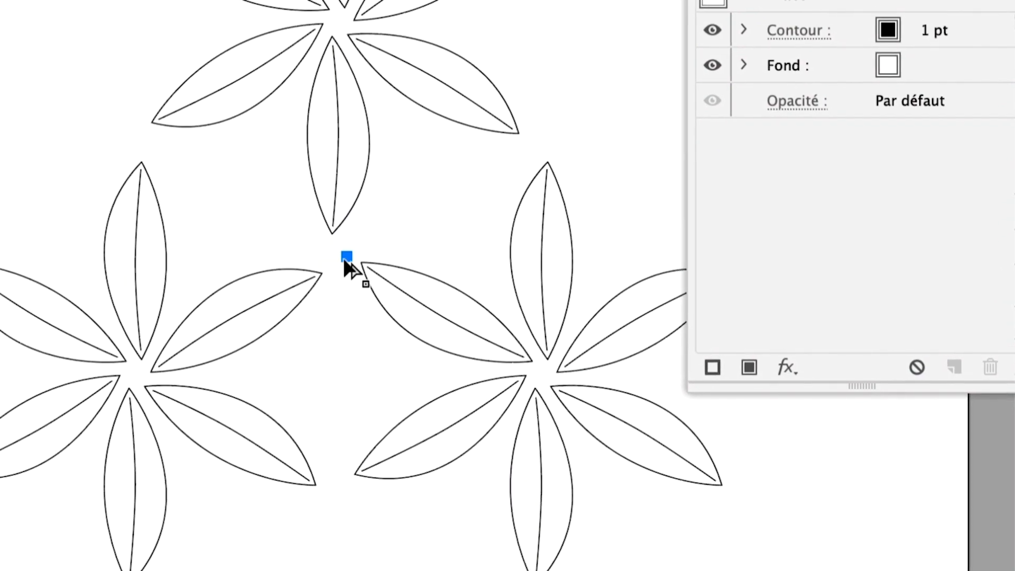
# Move the Aspect panel clear of the artboard and bring the whole artboard into view
pyautogui.scroll(-3, 601, 329)
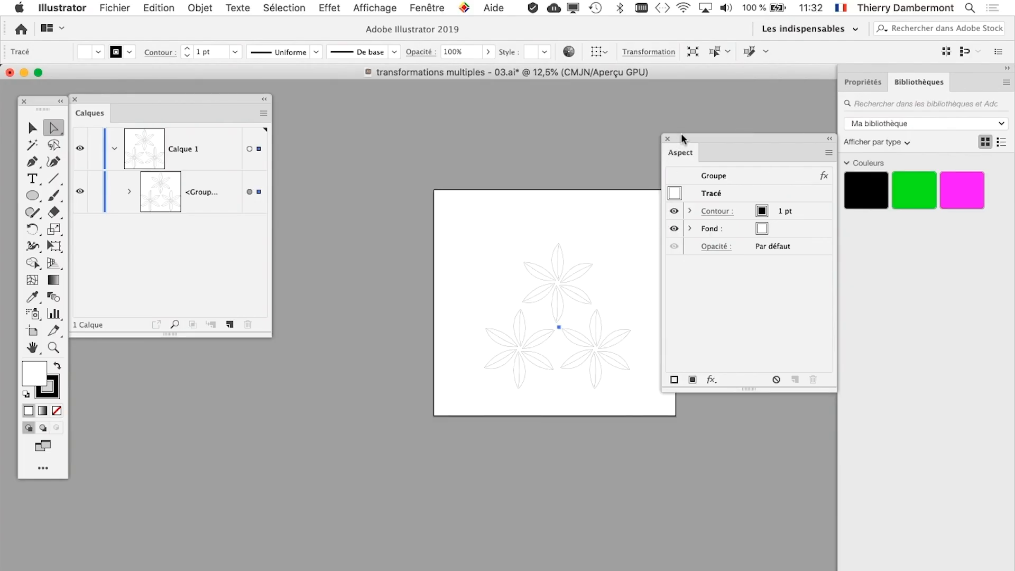
pyautogui.moveTo(681, 138); pyautogui.dragTo(776, 134)
pyautogui.moveTo(612, 211); pyautogui.dragTo(467, 174)
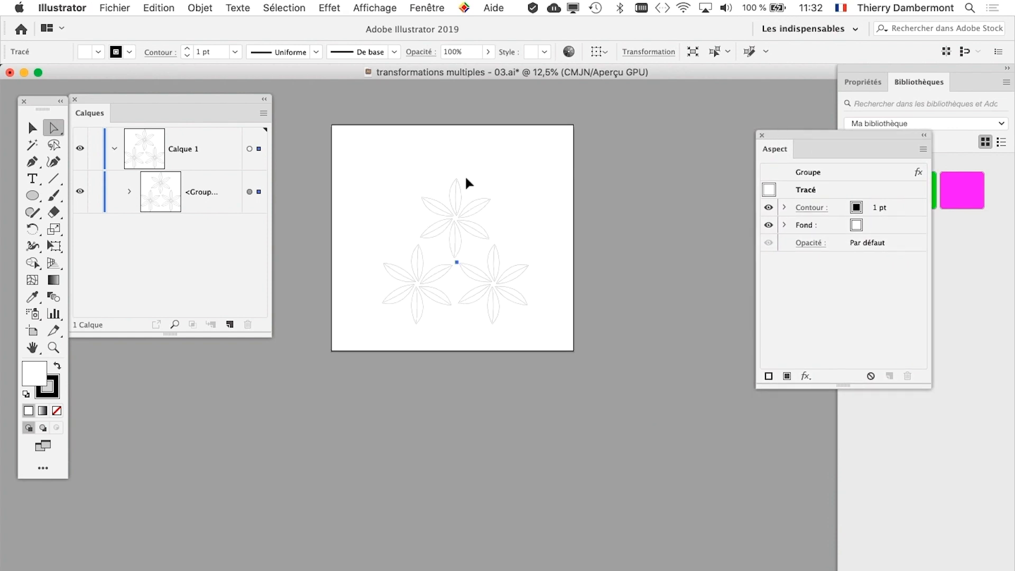
pyautogui.click(120, 5)
pyautogui.click(166, 136)
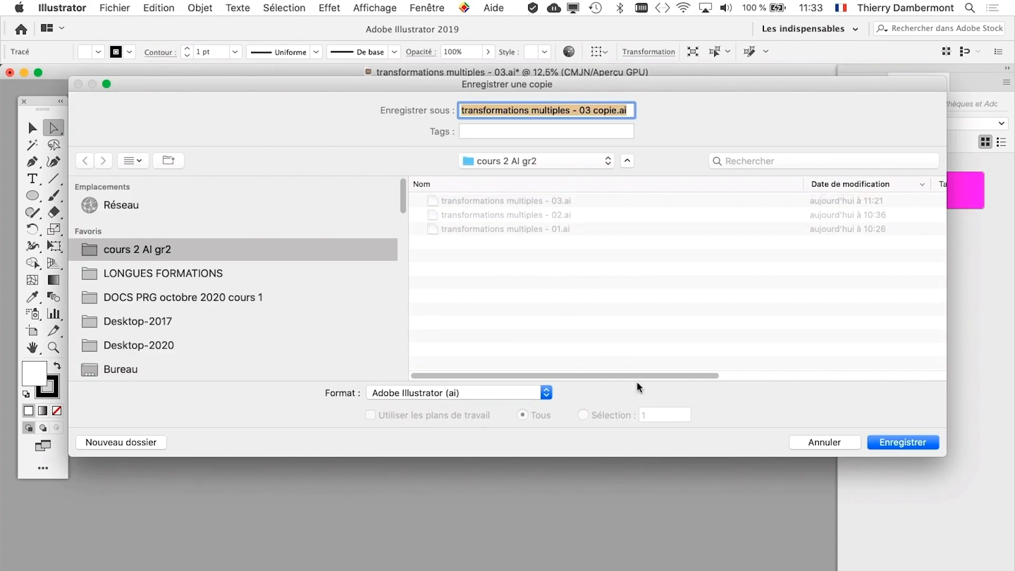
pyautogui.click(835, 442)
# Save the document under the new name "transformations multiples - 04.ai" in the cours 2 AI gr2 folder
pyautogui.click(123, 8)
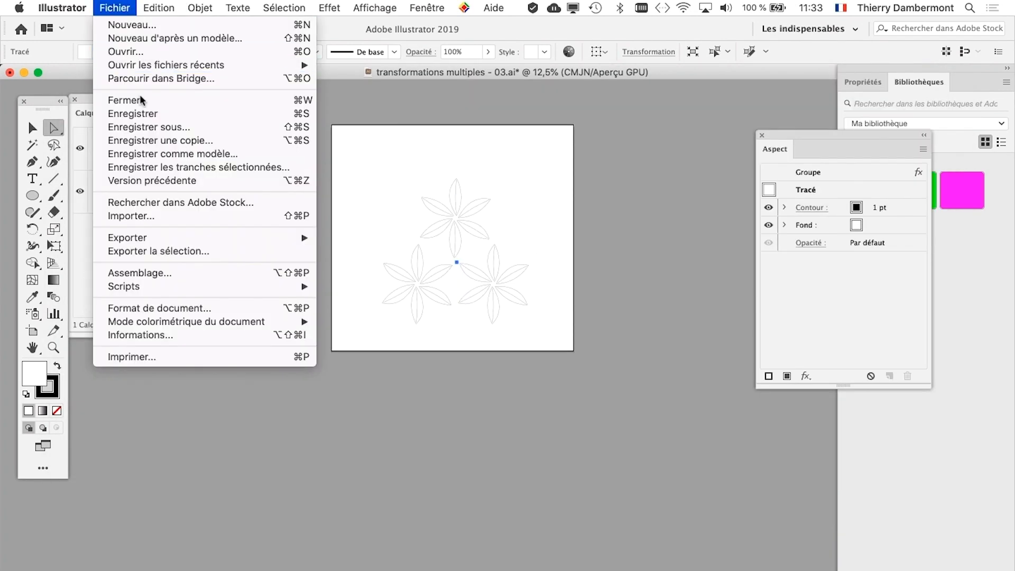
pyautogui.click(161, 127)
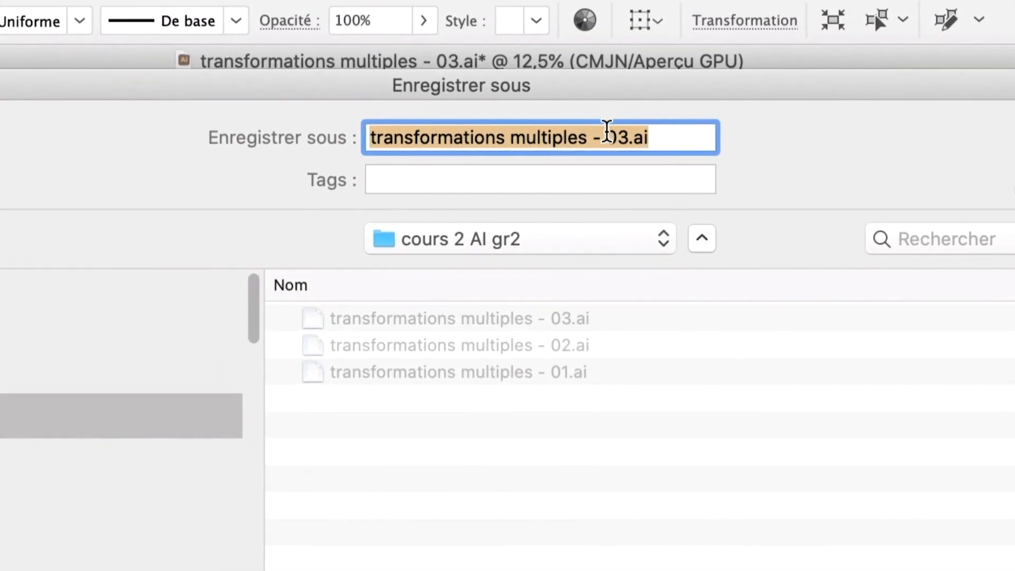
pyautogui.click(579, 110)
pyautogui.doubleClick(612, 132)
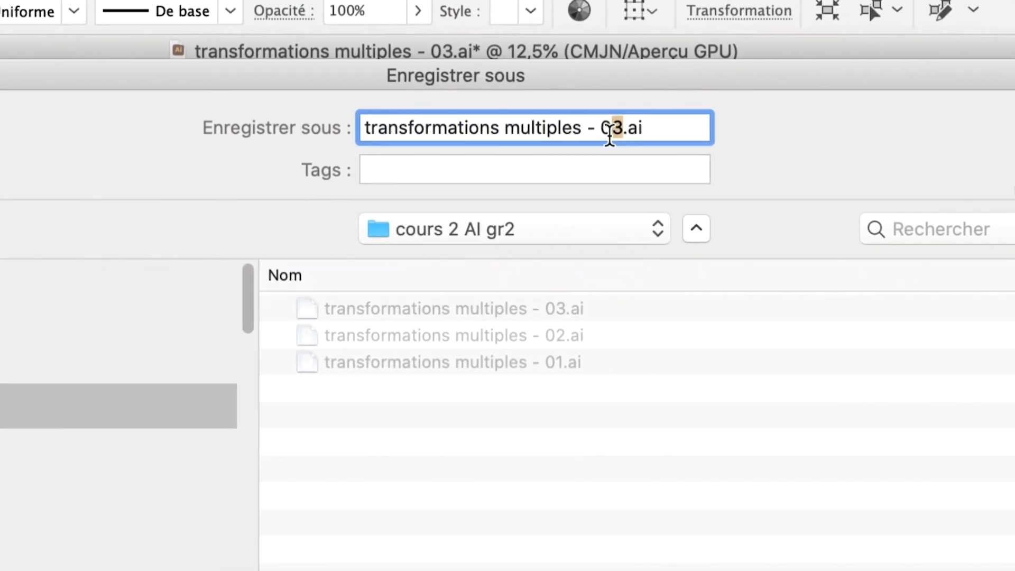
pyautogui.write('04')
pyautogui.press('Return')
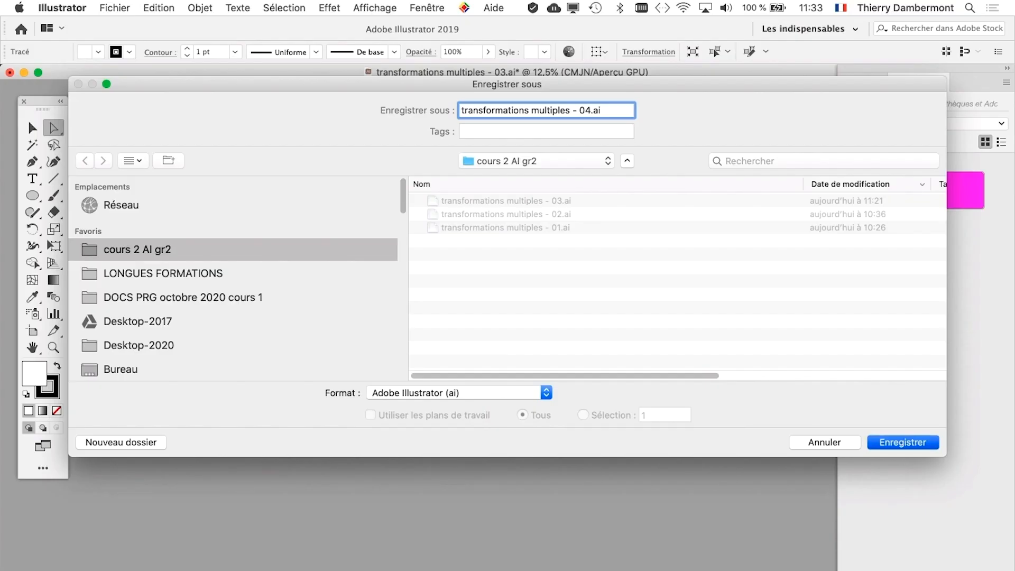
pyautogui.press('Return')
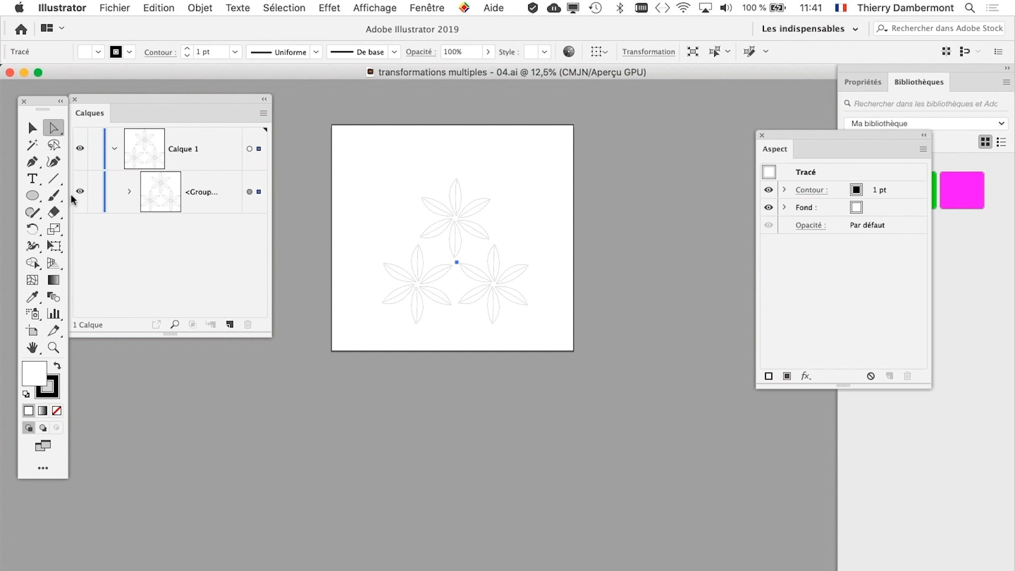
# Clear the group's selection and draw a small ellipse in the upper-left corner of the artboard
pyautogui.click(32, 127)
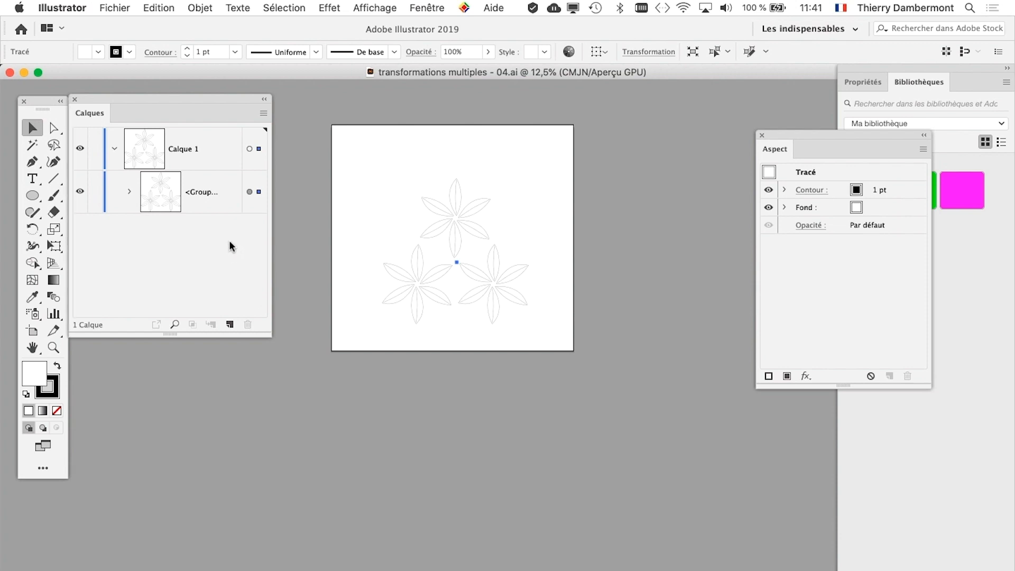
pyautogui.click(249, 192)
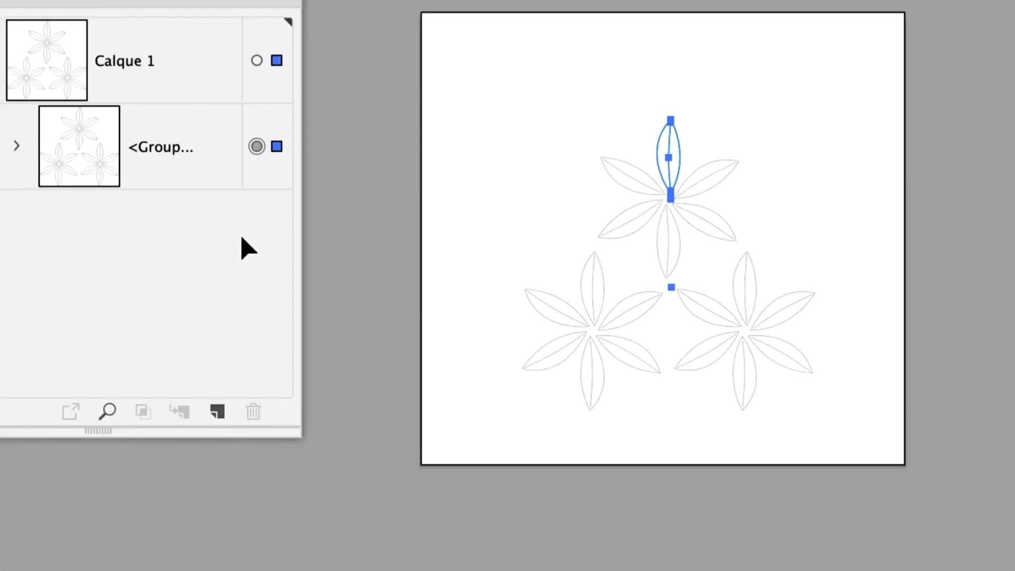
pyautogui.click(372, 199)
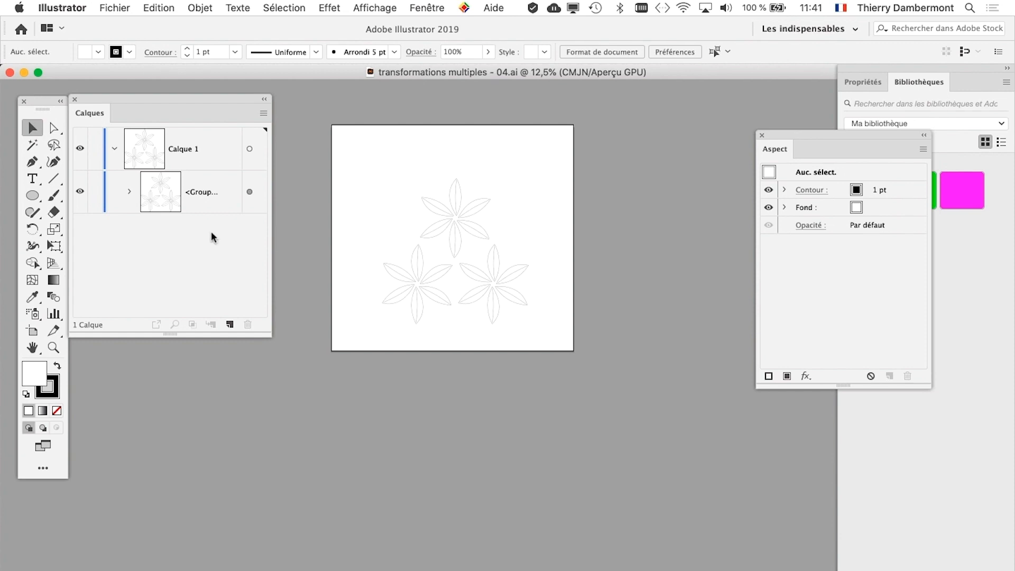
pyautogui.click(34, 196)
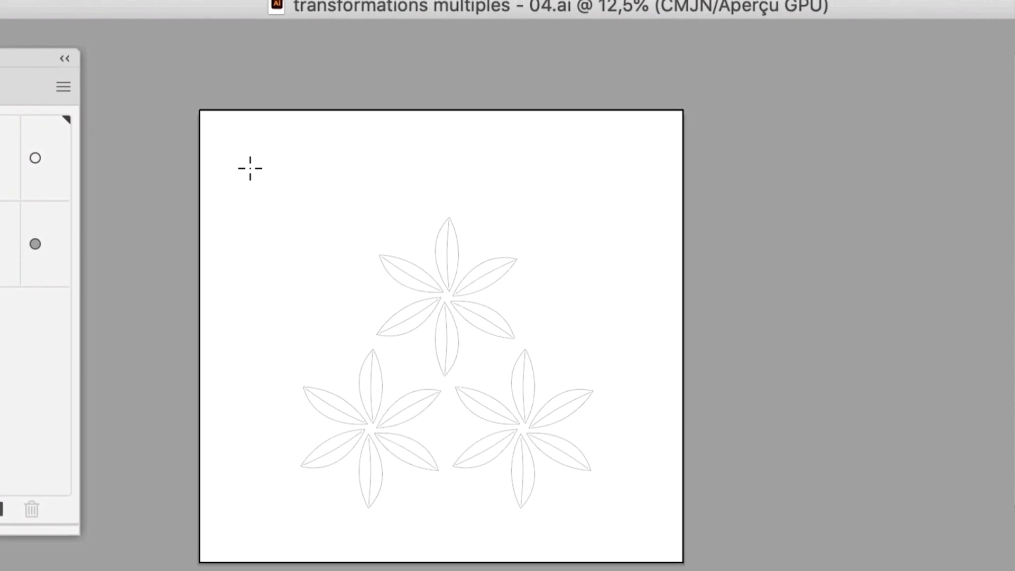
pyautogui.moveTo(358, 155); pyautogui.dragTo(377, 173)
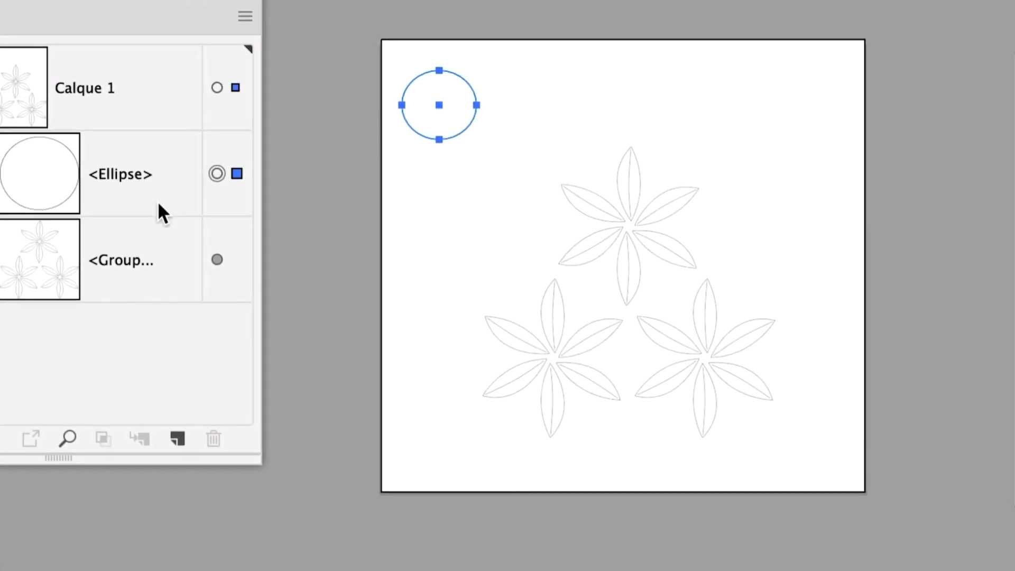
# Add the flower group to the ellipse selection and group the two objects together
pyautogui.click(296, 279)
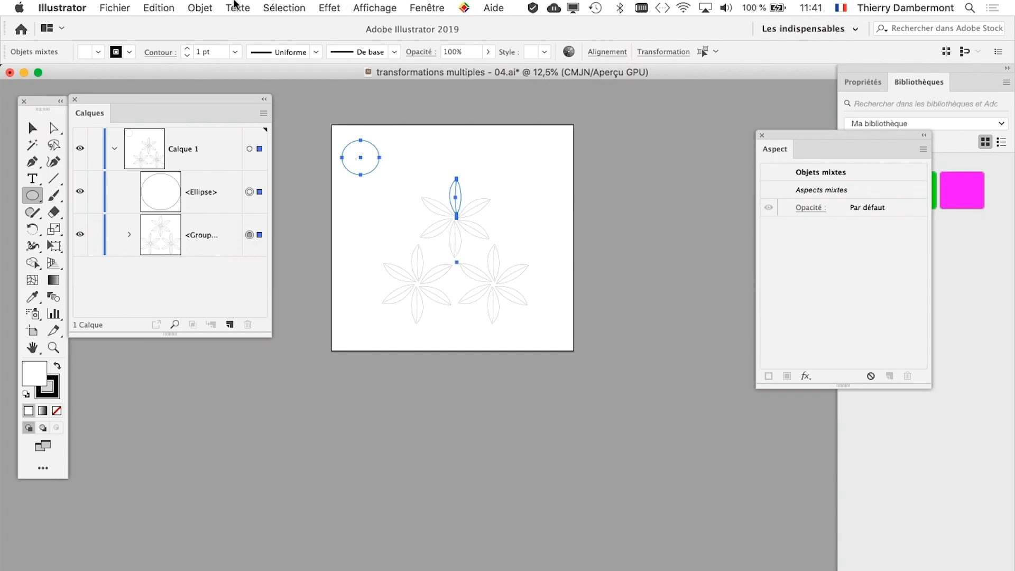
pyautogui.click(200, 7)
pyautogui.click(206, 74)
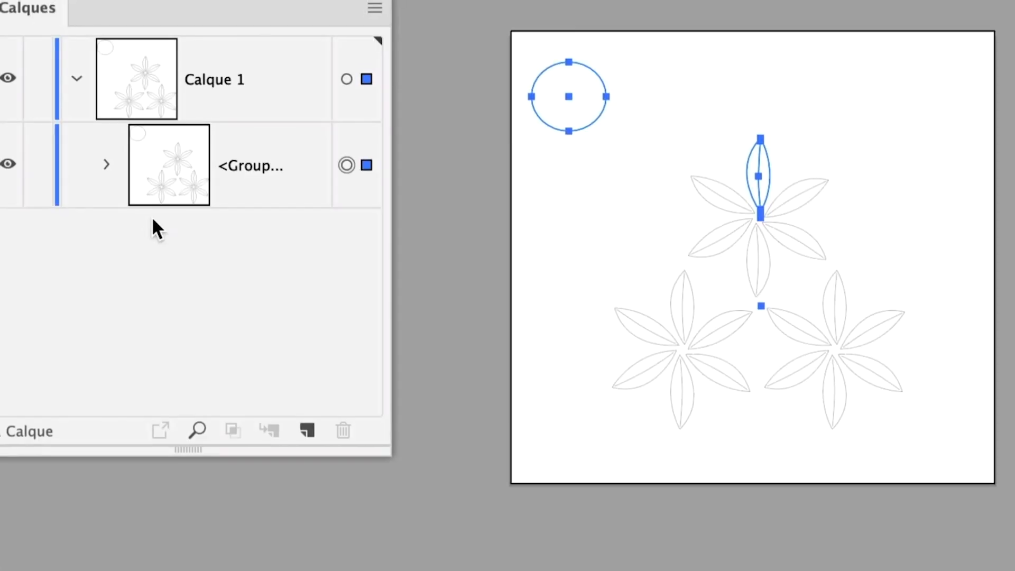
# Expand the new group in the Layers panel and enlarge the panel so the nested object names fit
pyautogui.click(136, 199)
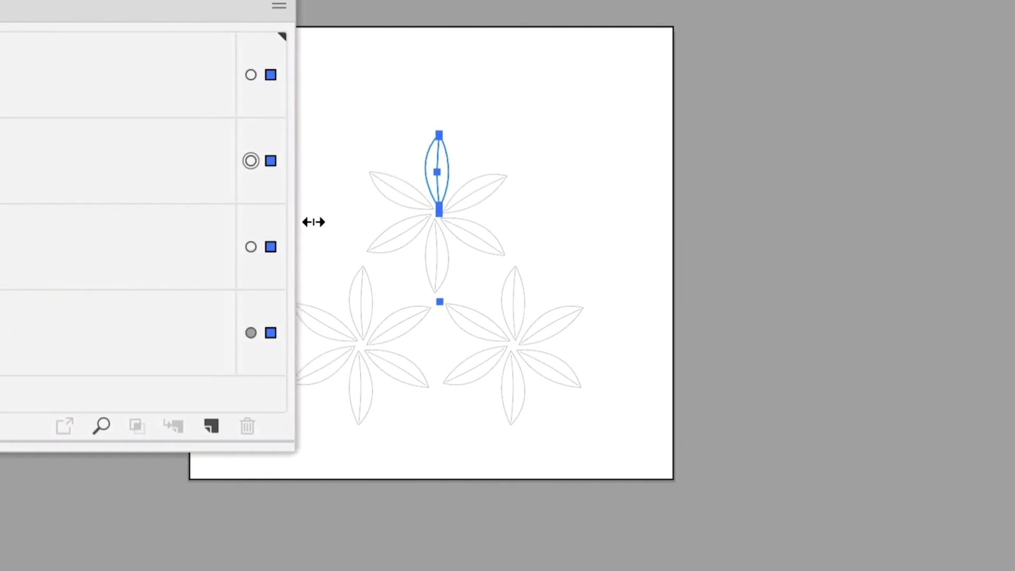
pyautogui.moveTo(314, 222); pyautogui.dragTo(178, 227)
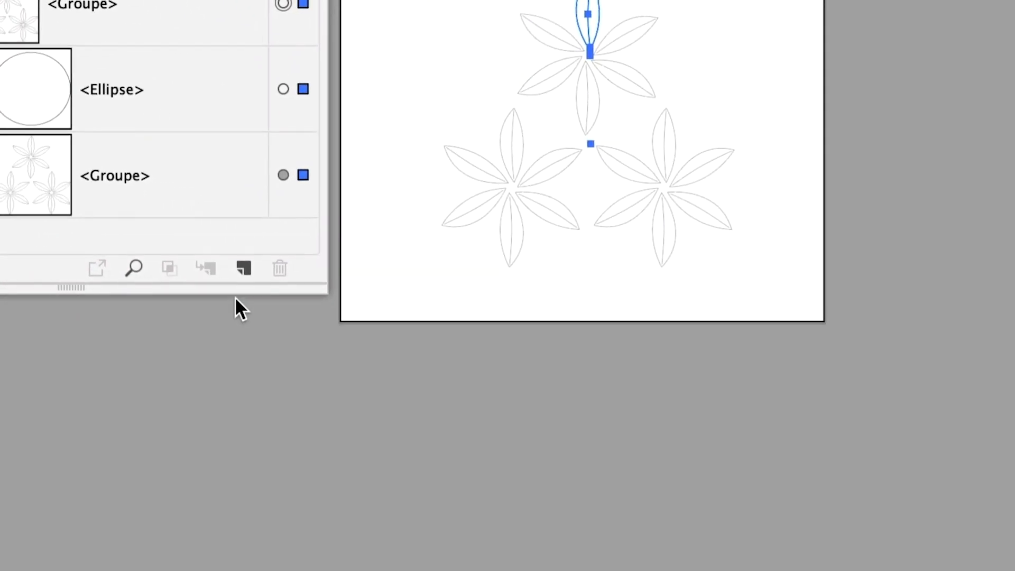
pyautogui.moveTo(405, 388); pyautogui.dragTo(405, 570)
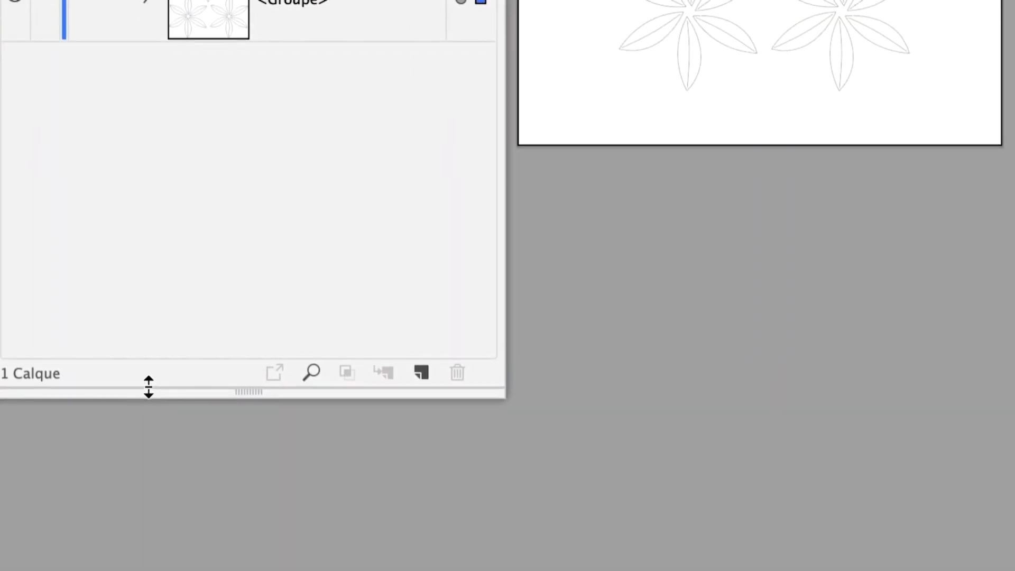
pyautogui.moveTo(149, 388); pyautogui.dragTo(149, 201)
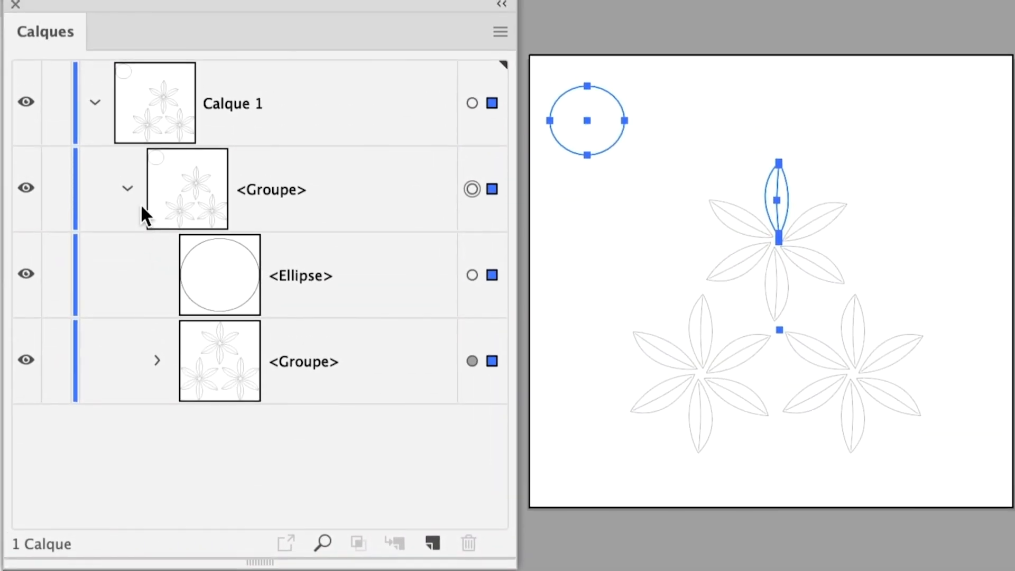
# Examine the nesting inside the new group by collapsing and expanding its levels, including the flower group beneath the ellipse
pyautogui.click(127, 188)
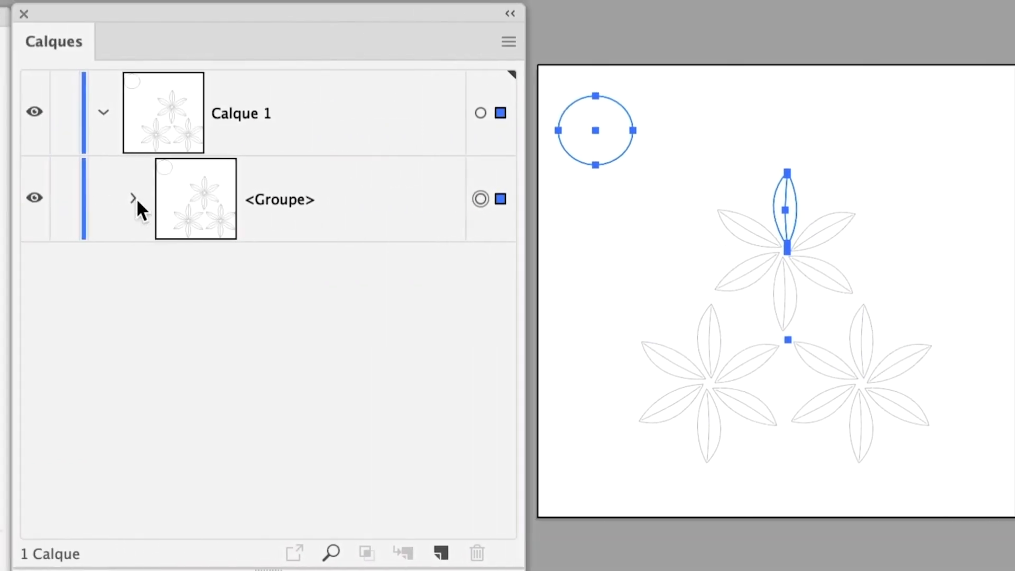
pyautogui.click(131, 198)
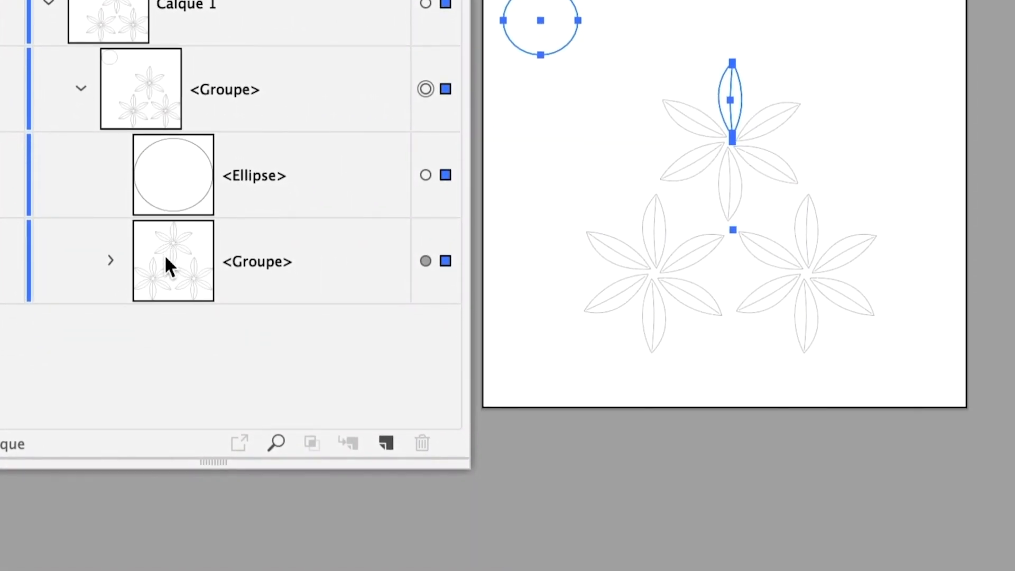
pyautogui.click(174, 309)
pyautogui.click(147, 256)
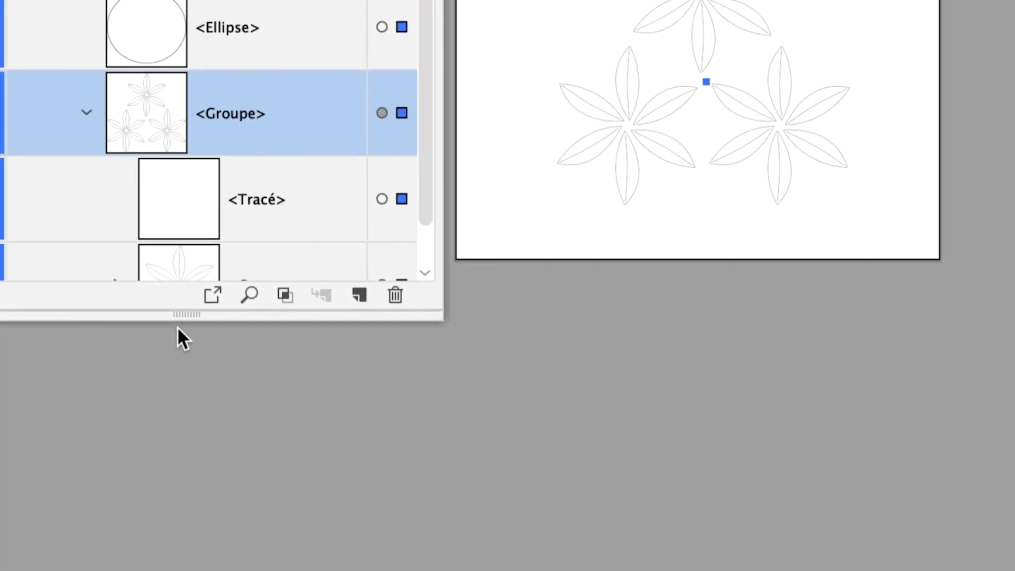
pyautogui.moveTo(243, 458); pyautogui.dragTo(250, 535)
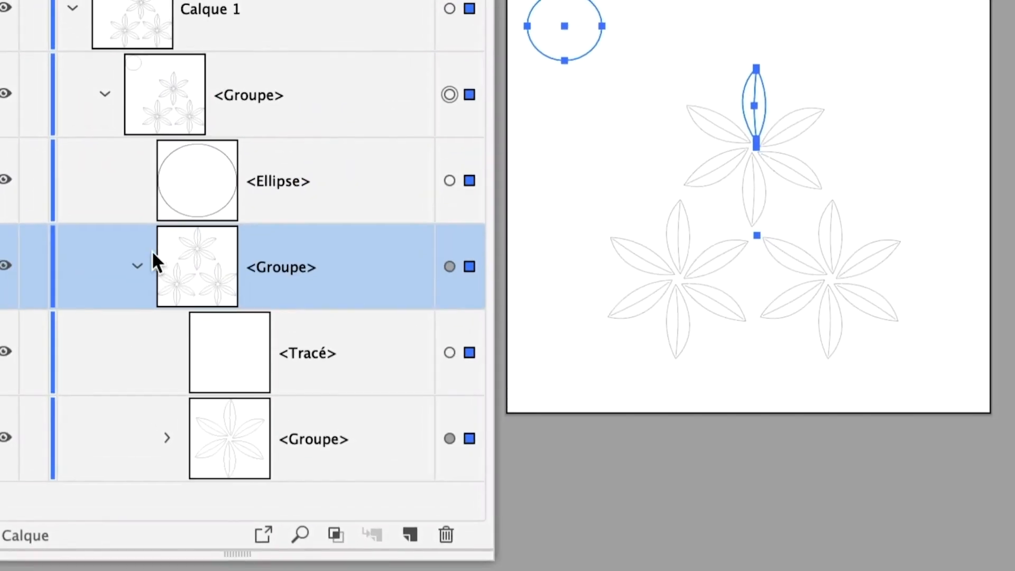
pyautogui.click(81, 72)
pyautogui.click(114, 99)
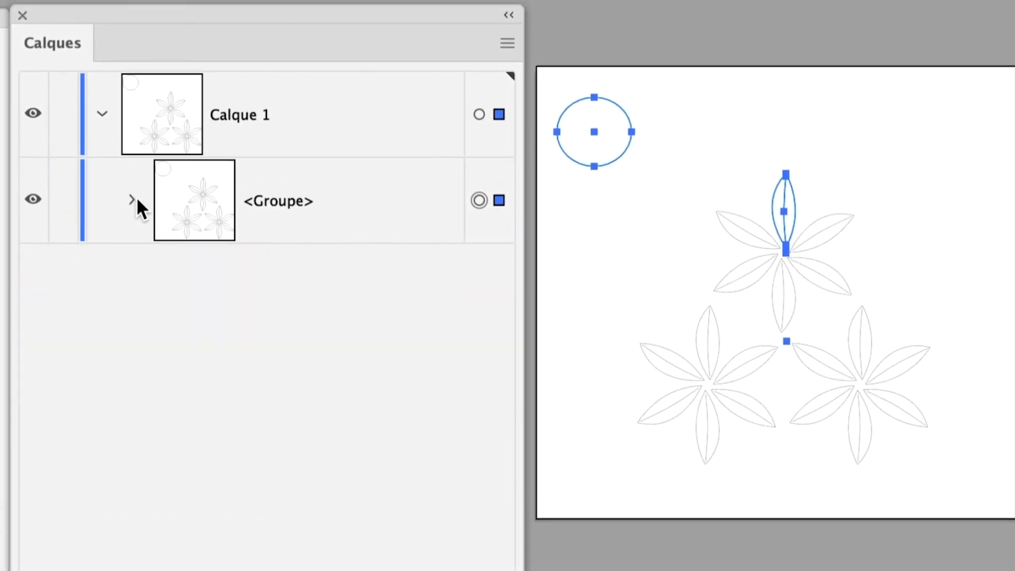
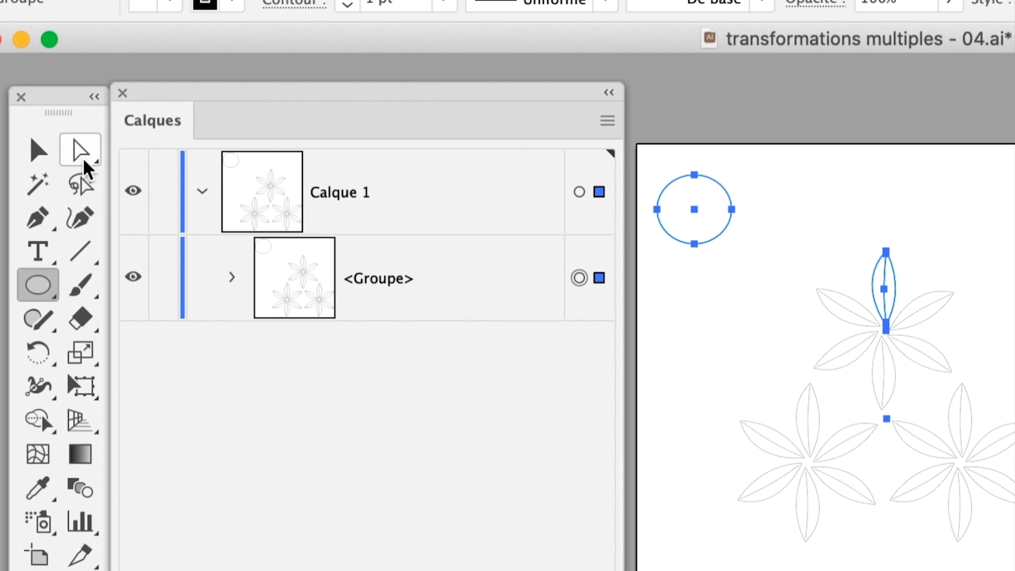
# Activate the Group Selection tool and move the Layers panel down, clear of the space beside the toolbar
pyautogui.click(86, 168)
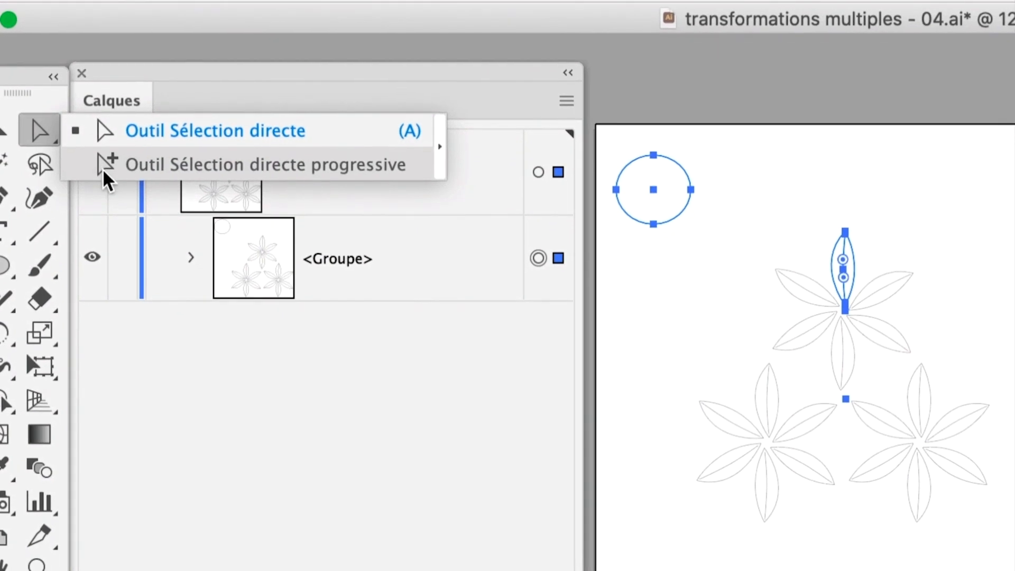
pyautogui.click(102, 168)
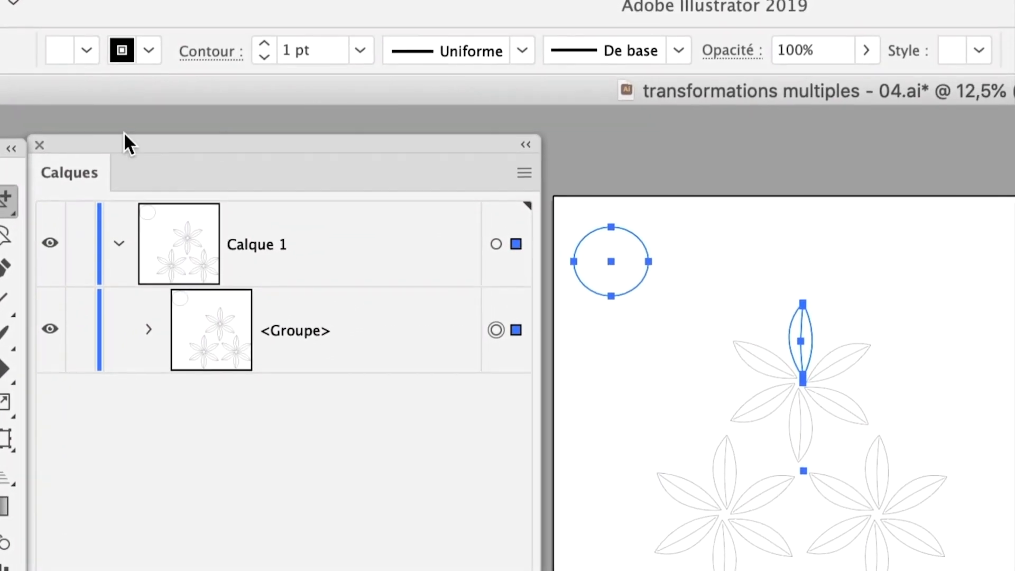
pyautogui.moveTo(146, 121); pyautogui.dragTo(222, 464)
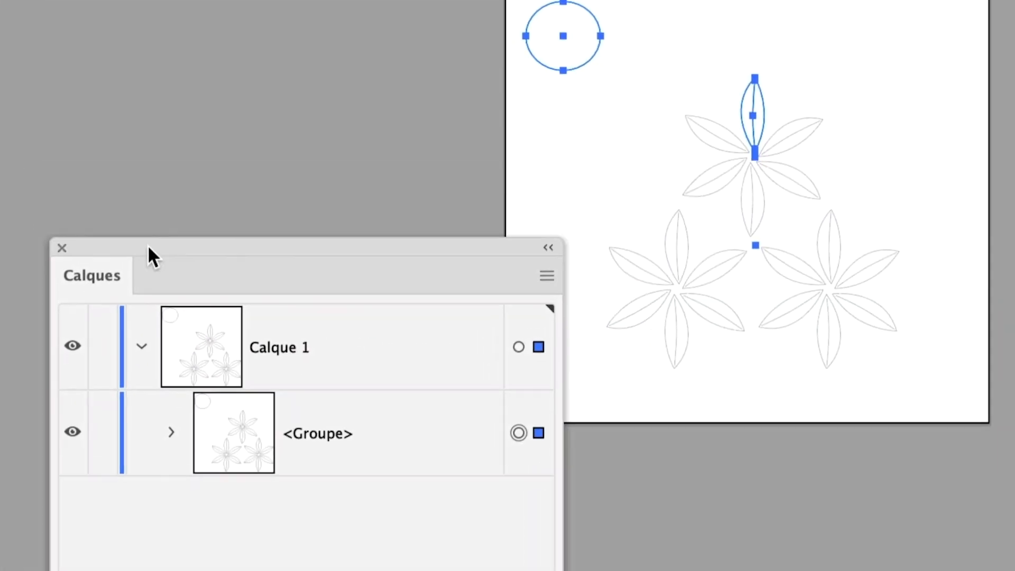
# Detach the direct selection tools as a small floating panel and activate the Group Selection tool there
pyautogui.click(81, 161)
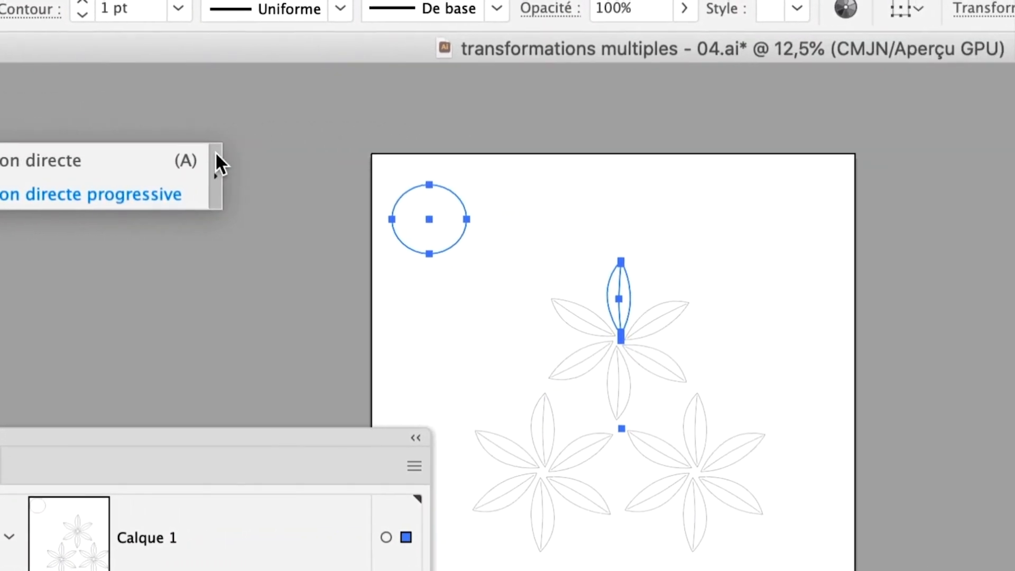
pyautogui.click(215, 155)
pyautogui.moveTo(105, 173); pyautogui.dragTo(213, 136)
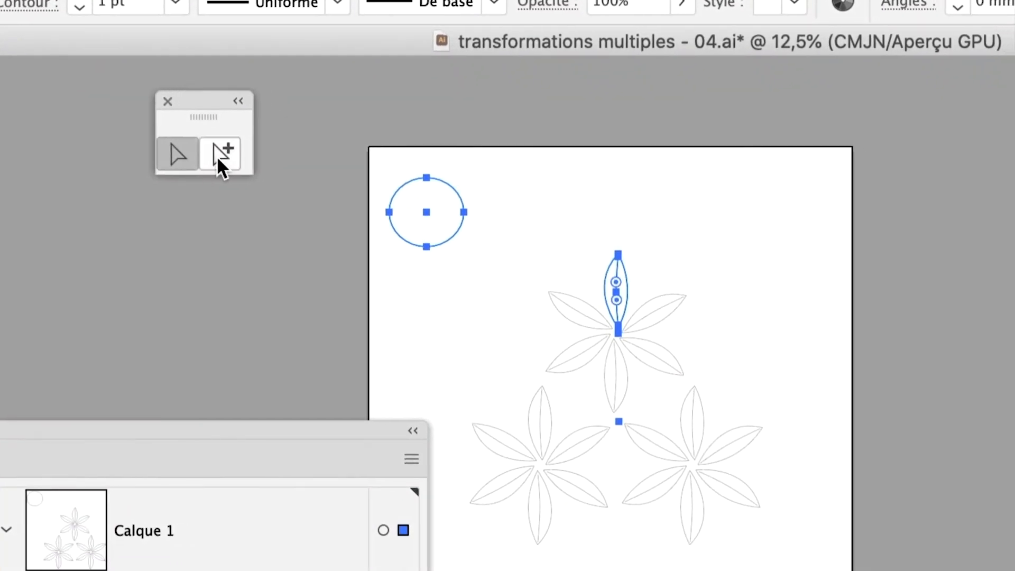
pyautogui.click(187, 160)
pyautogui.click(214, 160)
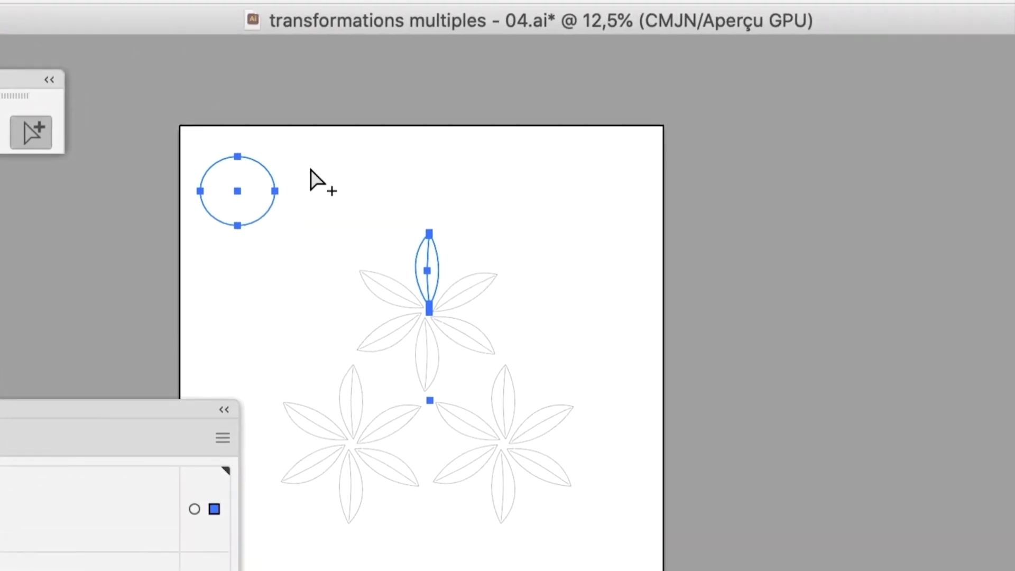
# Select only the ellipse inside the group with the Group Selection tool and delete it
pyautogui.click(508, 163)
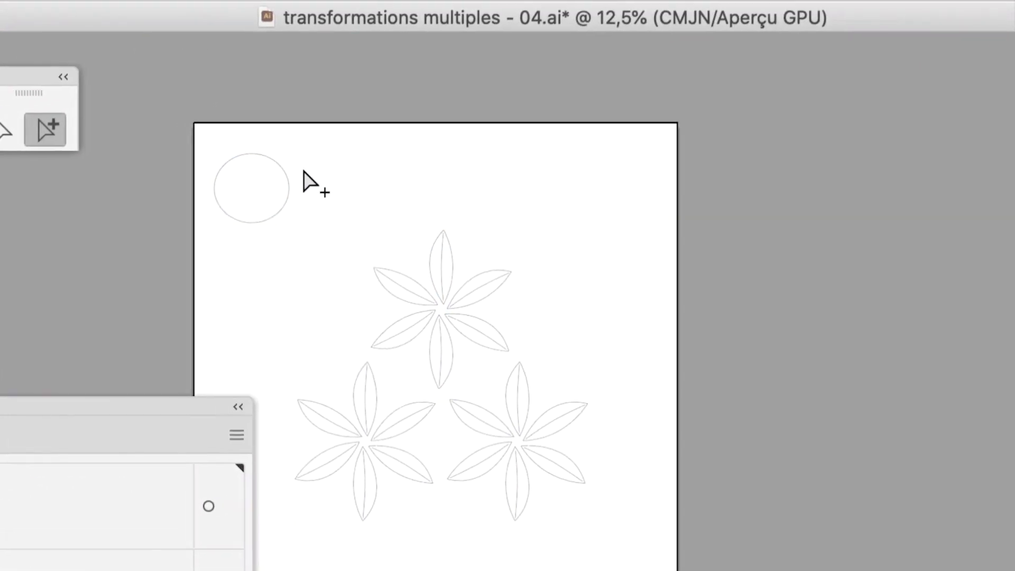
pyautogui.click(287, 177)
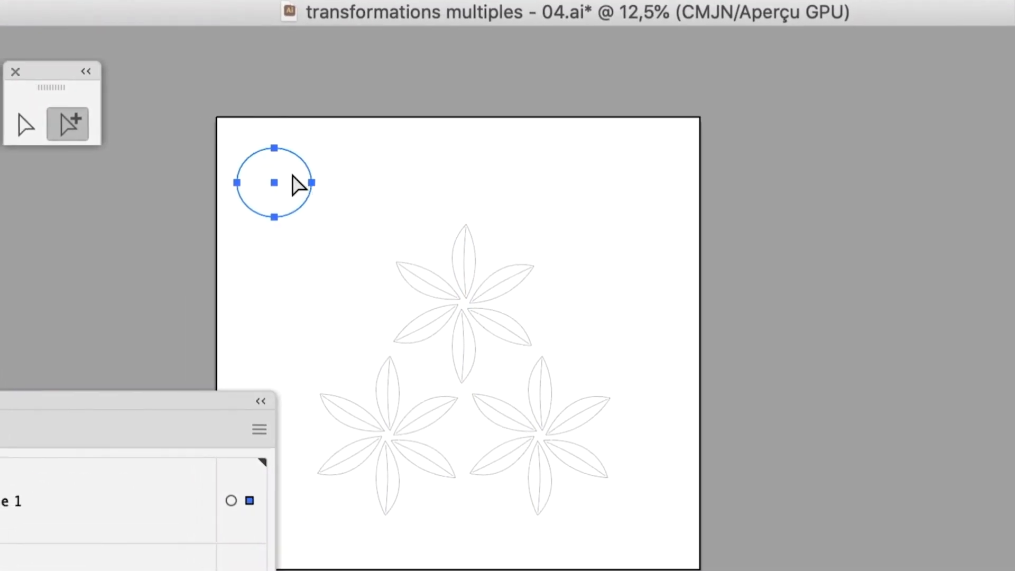
pyautogui.scroll(2, 278, 175)
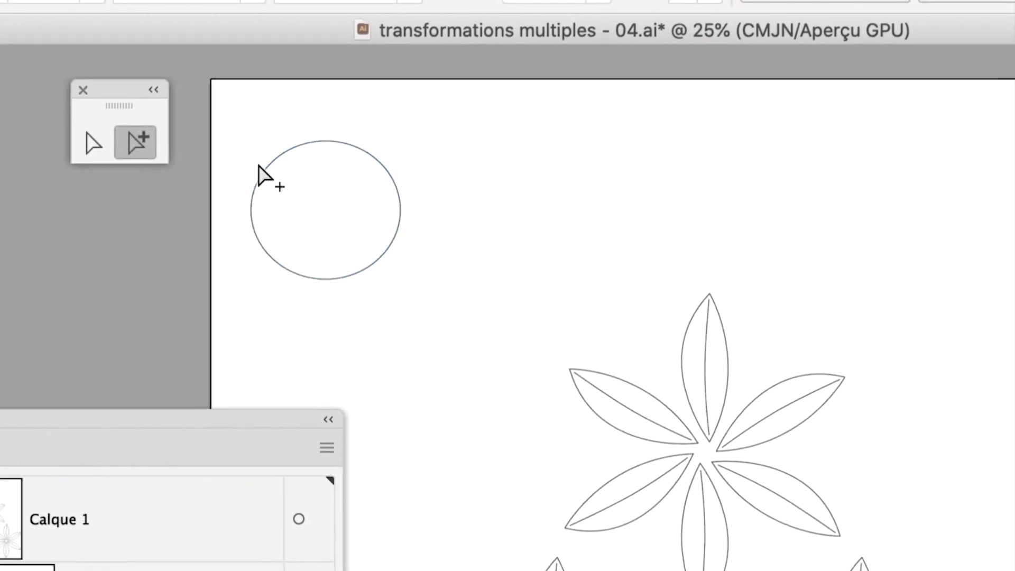
pyautogui.click(263, 169)
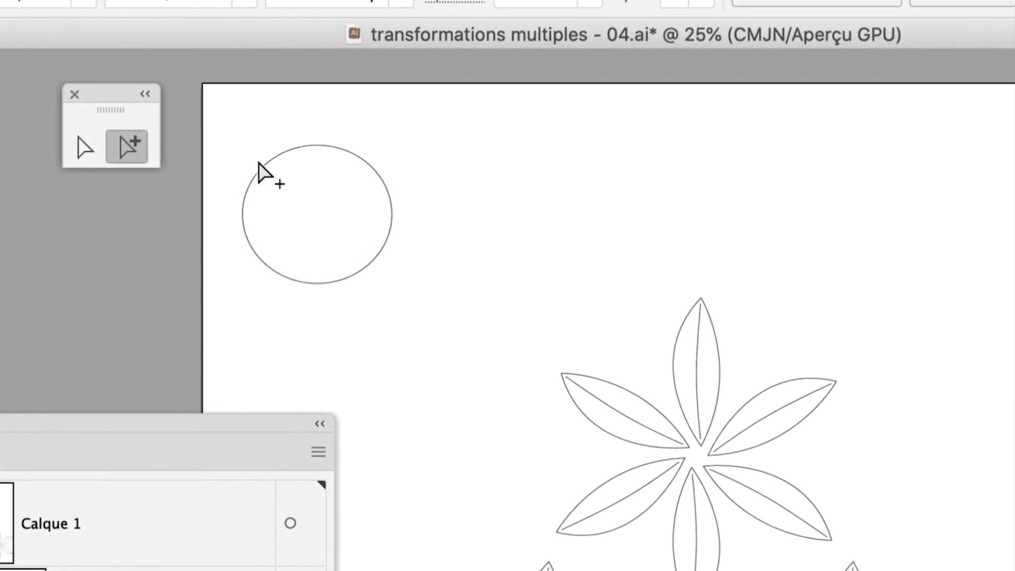
pyautogui.click(259, 166)
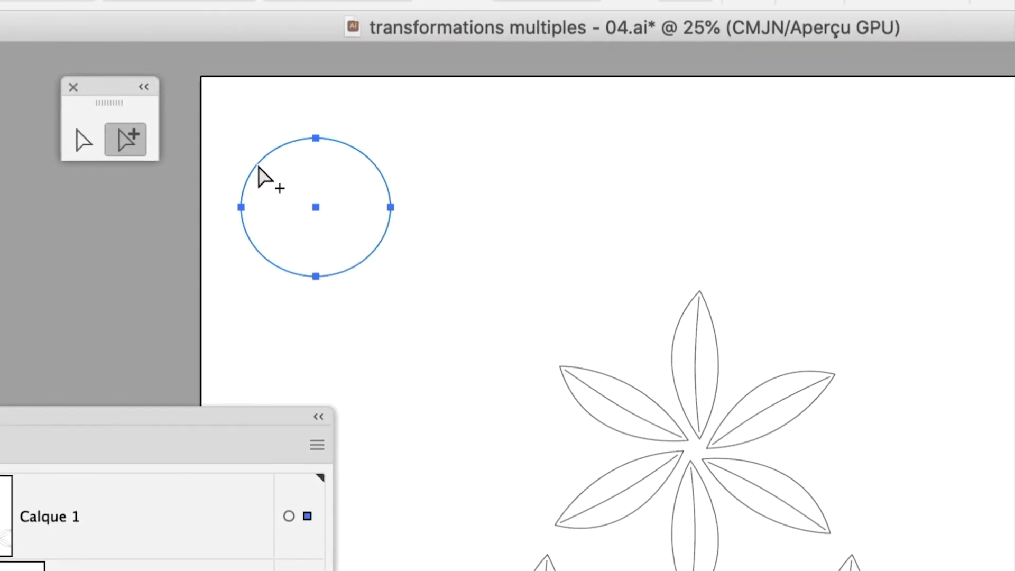
pyautogui.press('Delete')
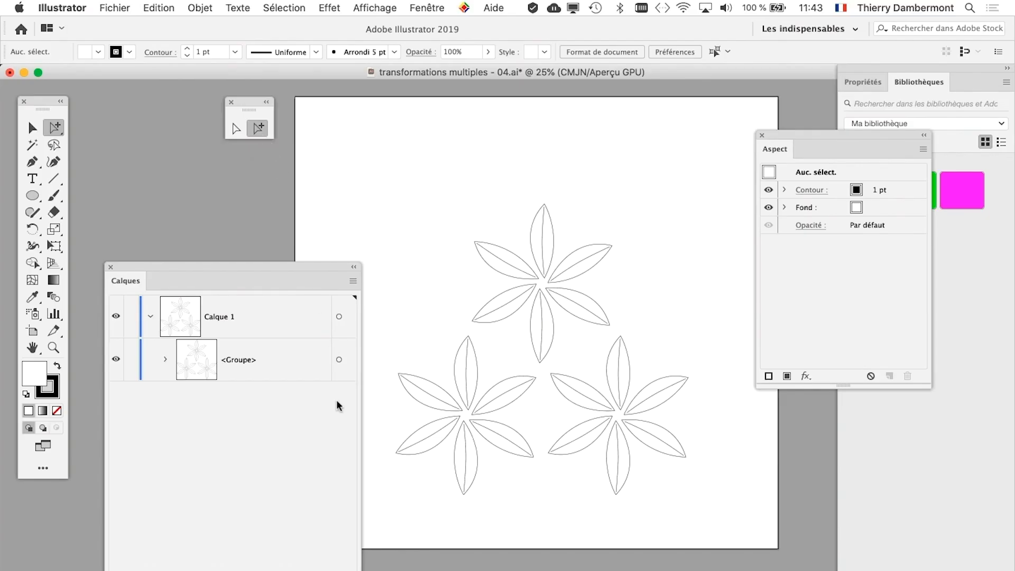
# Shrink the Layers panel and move it back up beside the artboard
pyautogui.moveTo(360, 570); pyautogui.dragTo(318, 521)
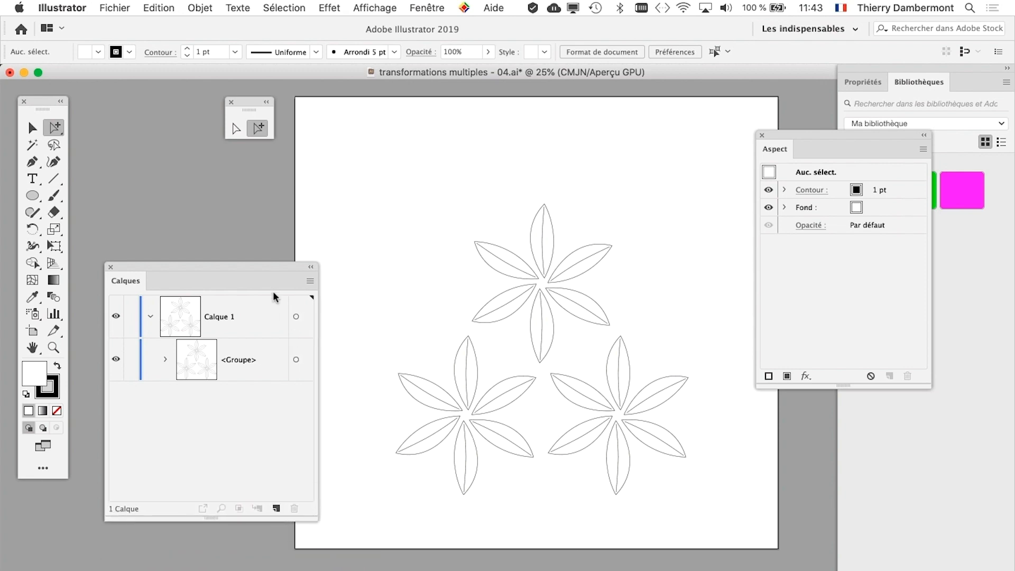
pyautogui.moveTo(269, 270); pyautogui.dragTo(273, 177)
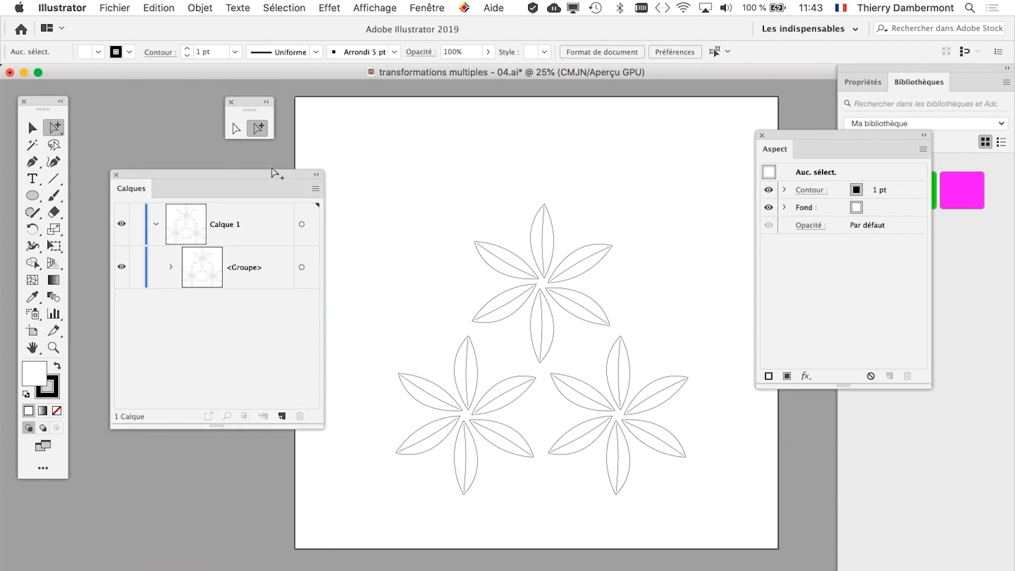
# Save the document as transformations multiples - 05.ai in the same folder, accepting the default Illustrator options
pyautogui.click(148, 7)
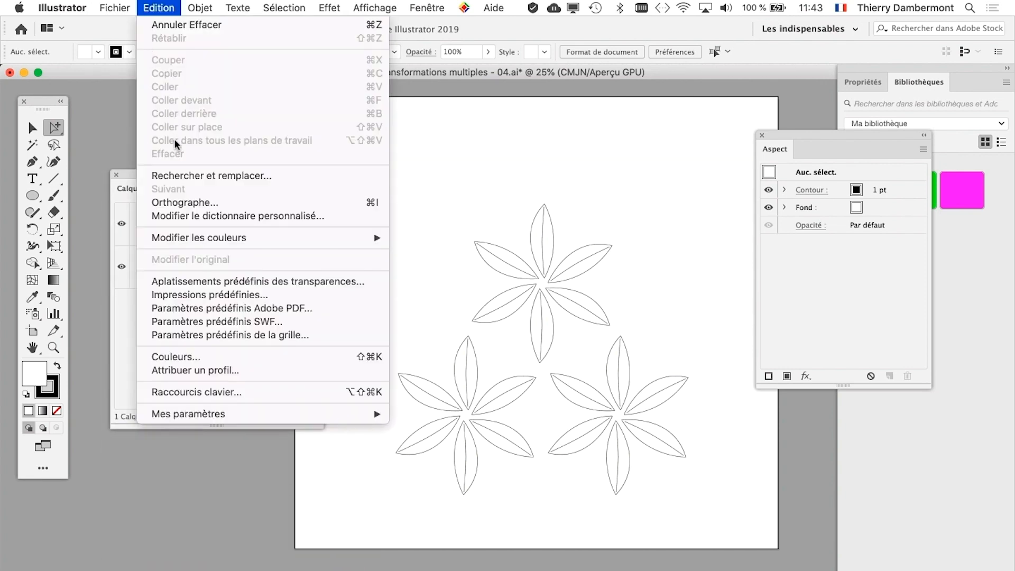
pyautogui.moveTo(124, 14)
pyautogui.click(151, 127)
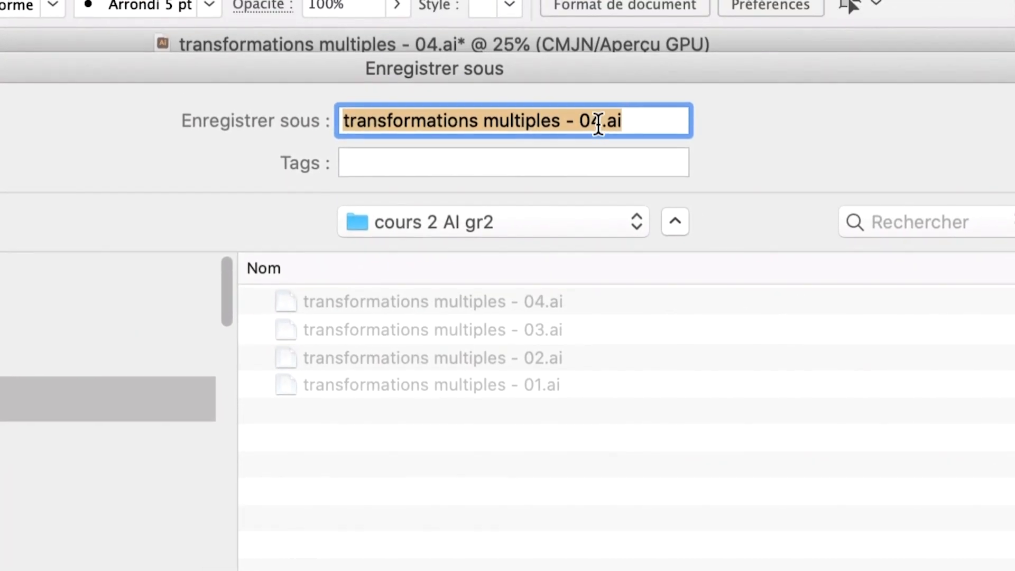
pyautogui.click(589, 110)
pyautogui.hotkey('shift', 'Left')
pyautogui.write('5')
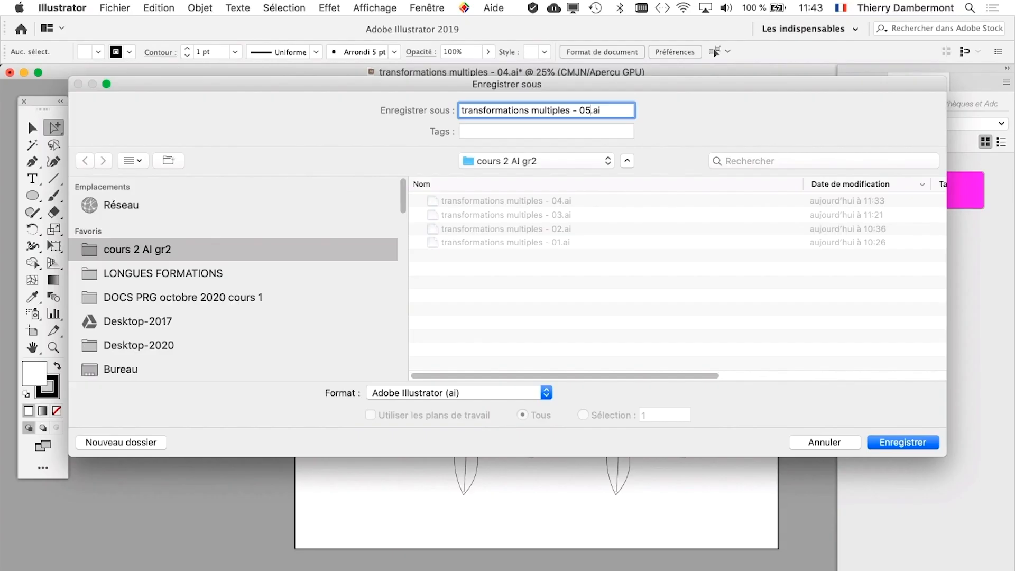
pyautogui.press('Return')
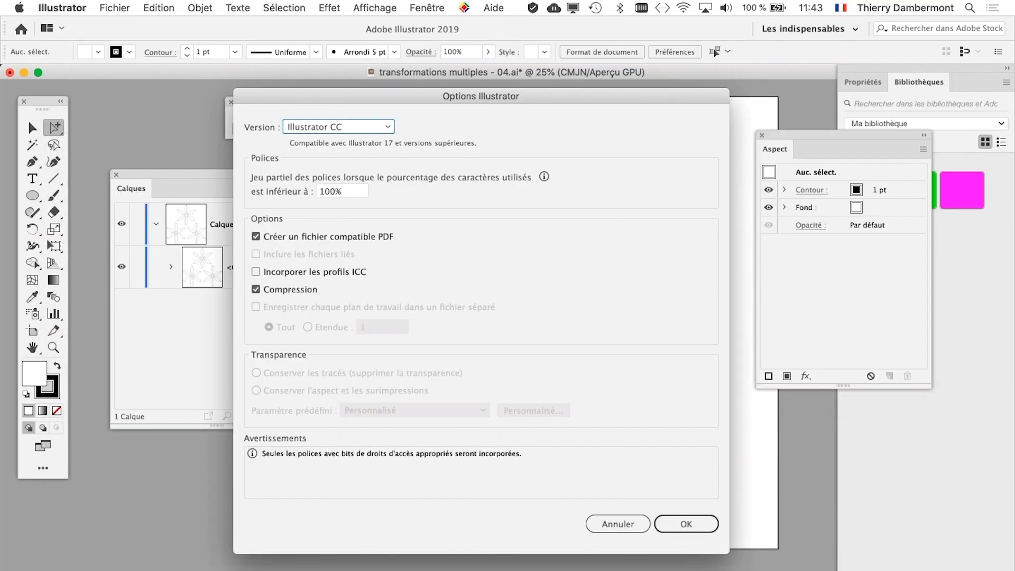
pyautogui.press('Return')
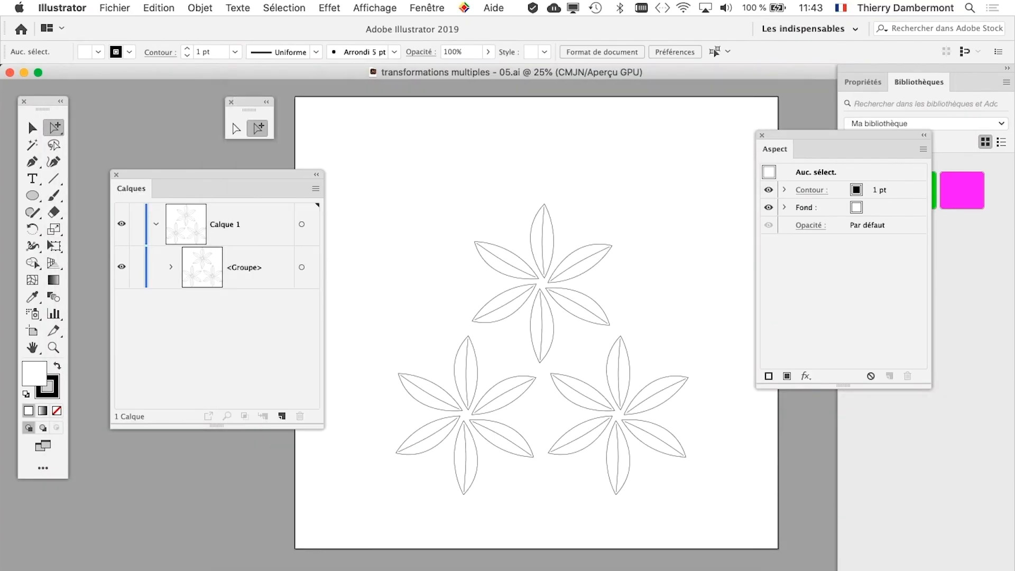
# Target the outer group in the Layers panel and tidy the workspace, closing the floating tools and moving the Appearance panel over the artboard
pyautogui.scroll(-1, 518, 367)
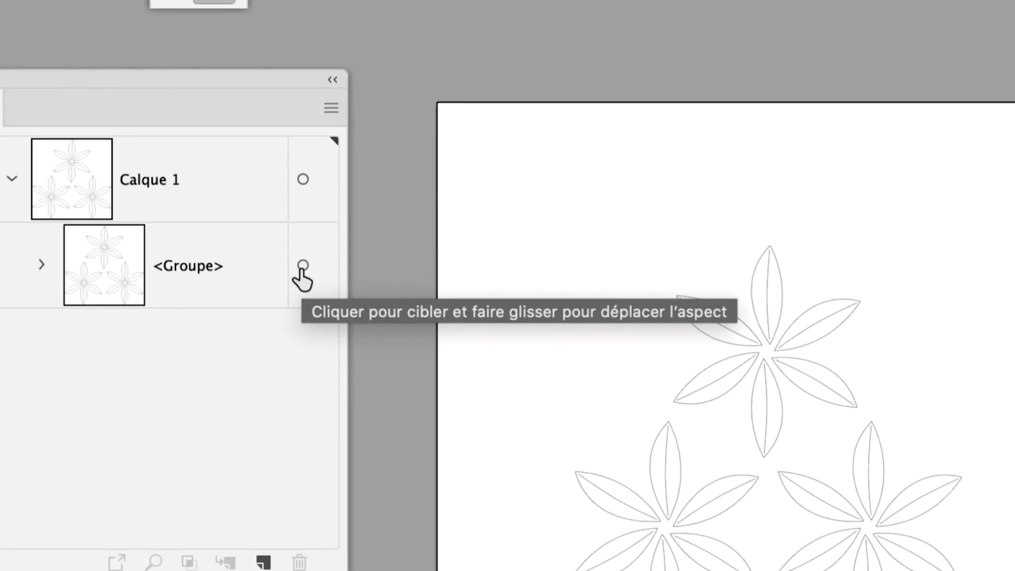
pyautogui.click(302, 266)
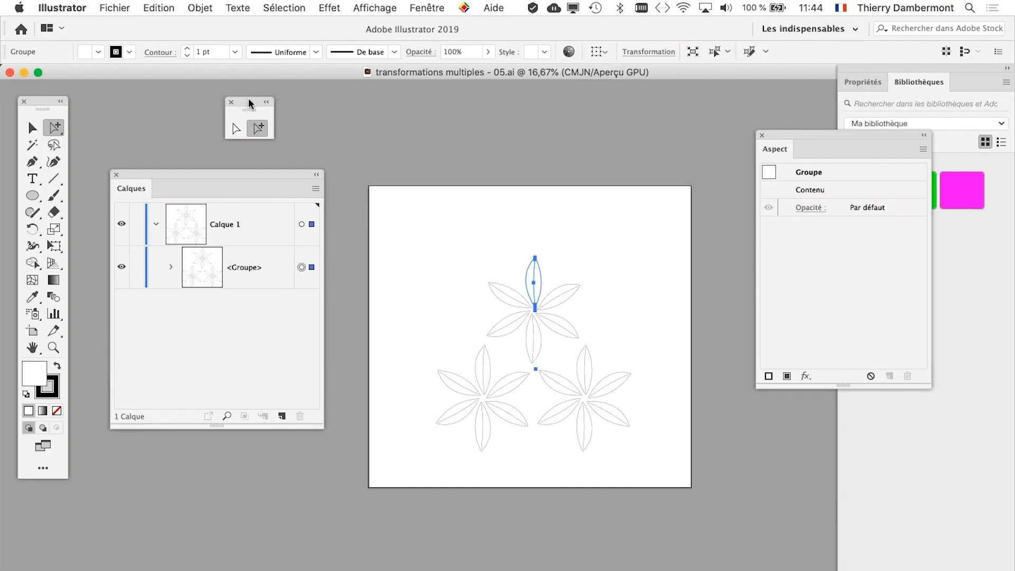
pyautogui.click(231, 102)
pyautogui.click(445, 7)
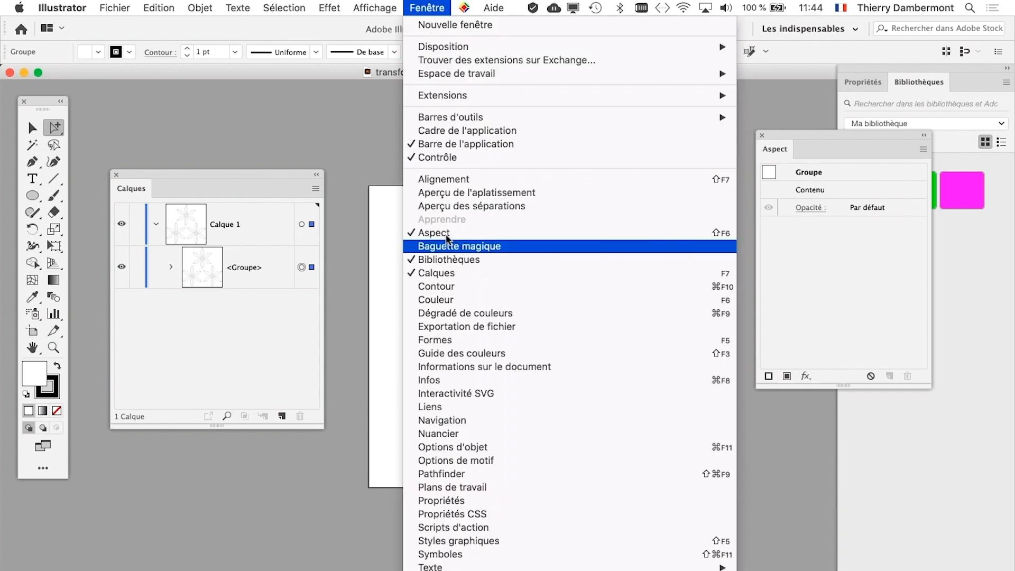
pyautogui.moveTo(781, 134); pyautogui.dragTo(630, 94)
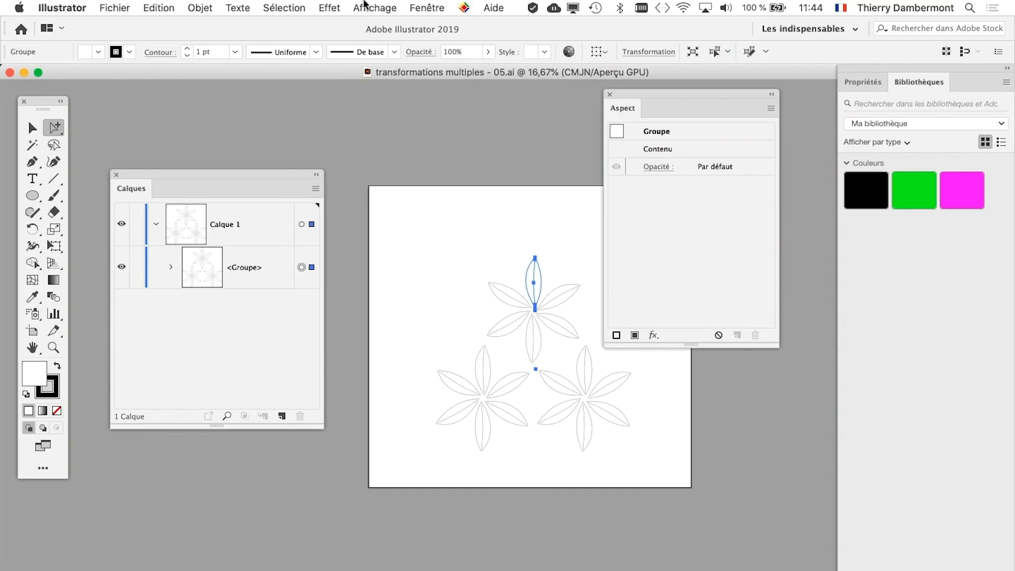
# Start a Transformation effect on the targeted group with preview enabled and 7 copies
pyautogui.click(330, 7)
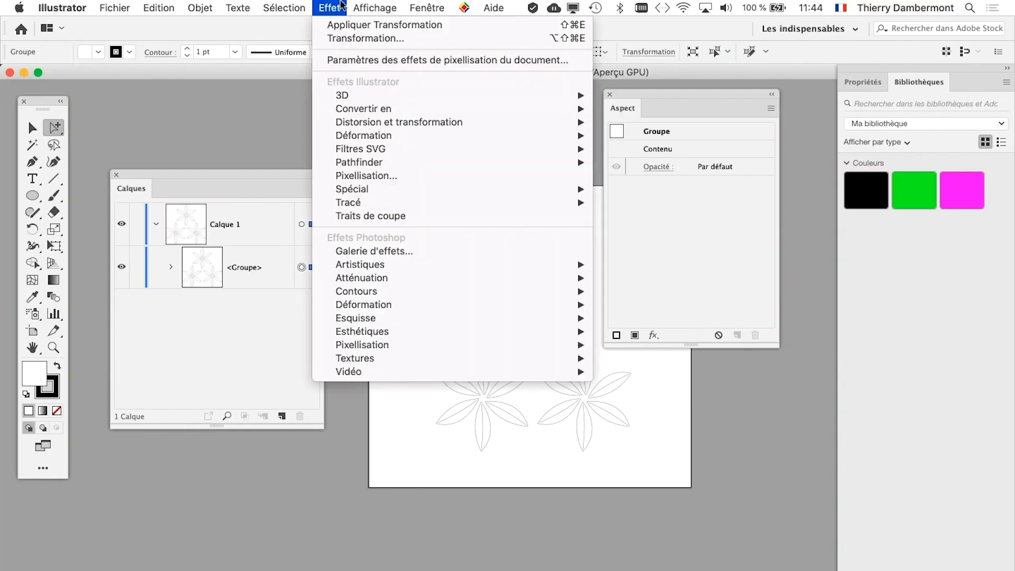
pyautogui.moveTo(528, 122)
pyautogui.click(662, 190)
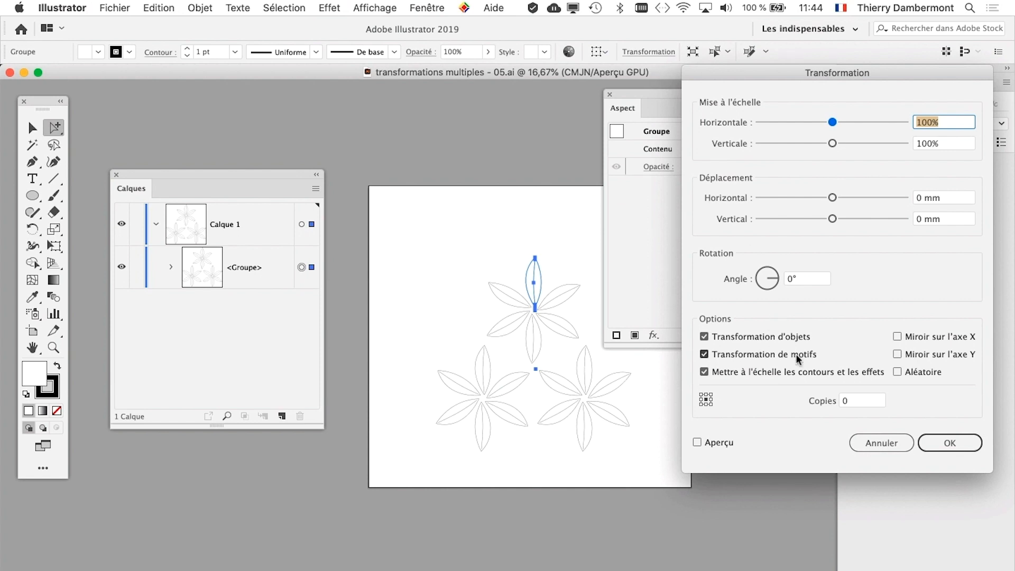
pyautogui.click(719, 443)
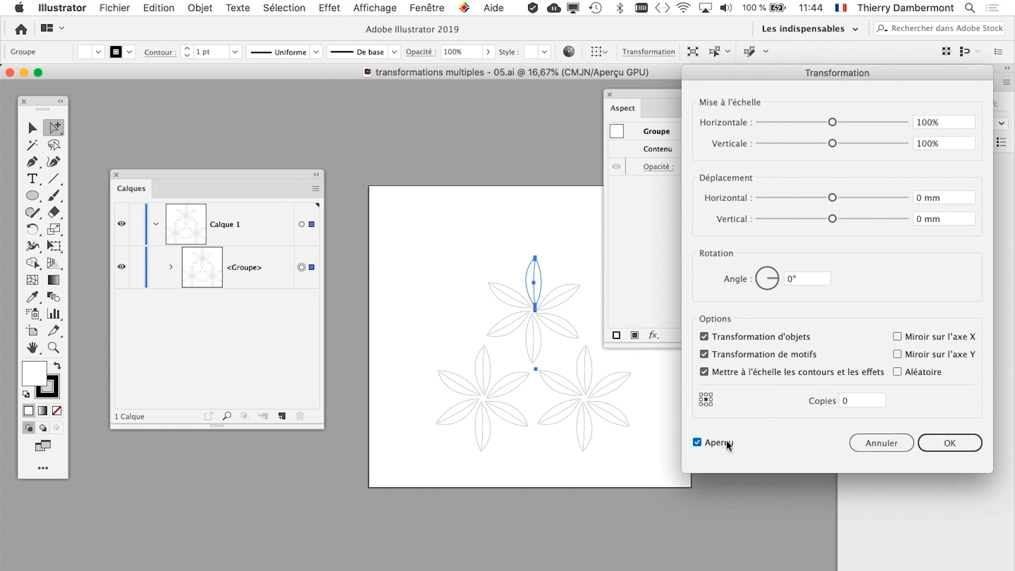
pyautogui.click(845, 401)
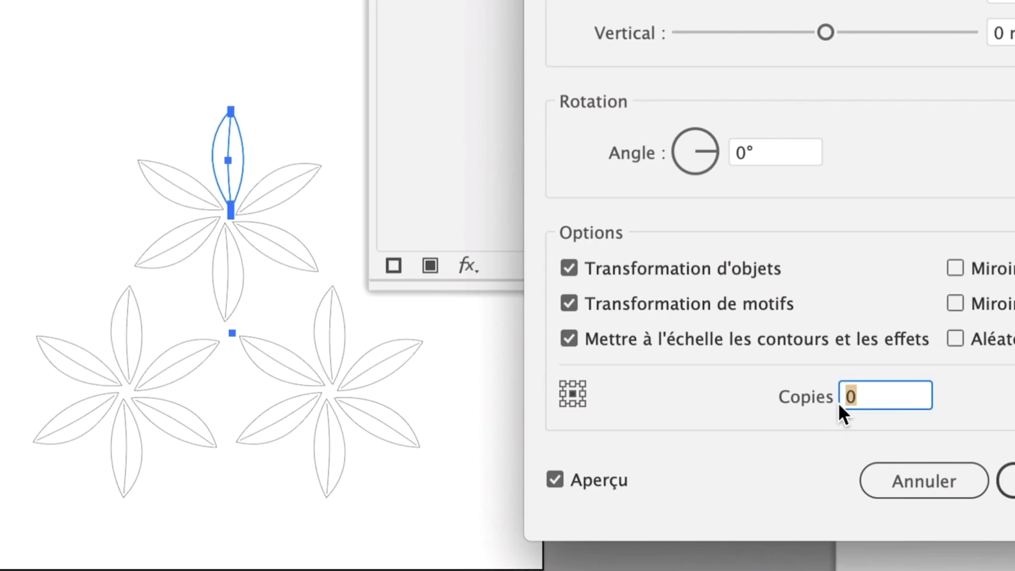
pyautogui.write('7')
pyautogui.press('Tab')
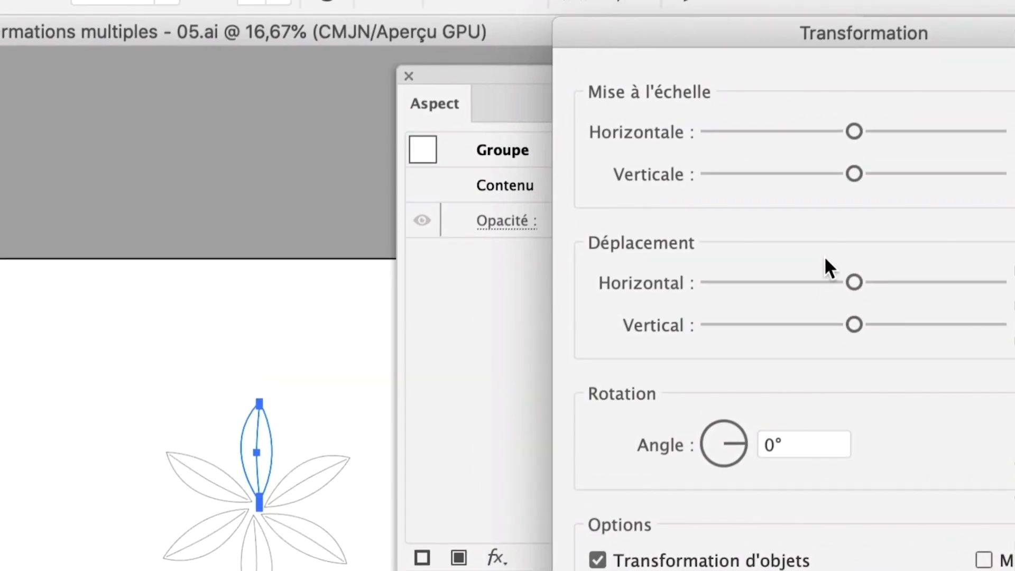
# Try a horizontal displacement of 5,9972 mm for the copies and reset the horizontal scale to 100%
pyautogui.moveTo(834, 263); pyautogui.dragTo(842, 265)
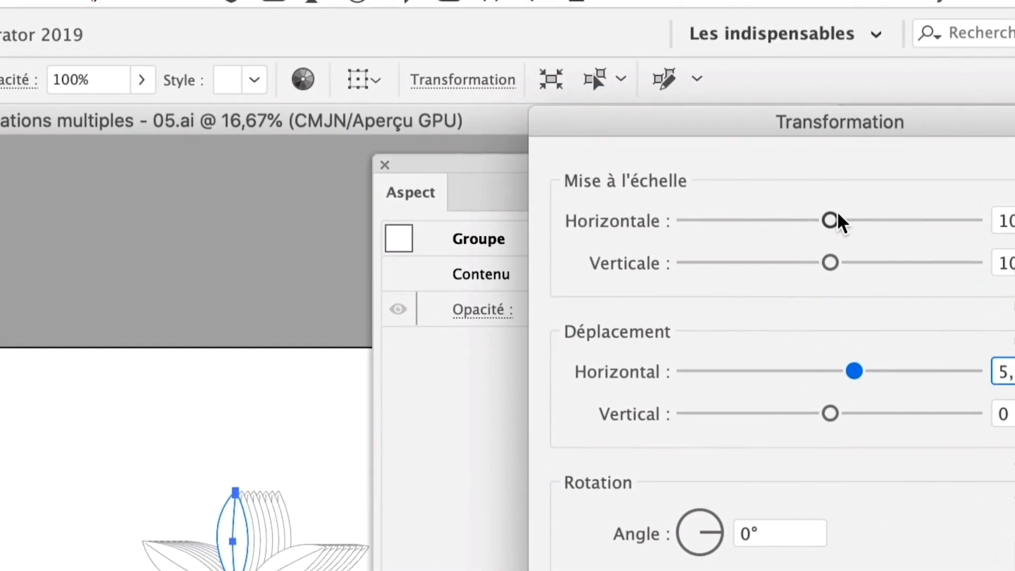
pyautogui.moveTo(837, 214); pyautogui.dragTo(839, 214)
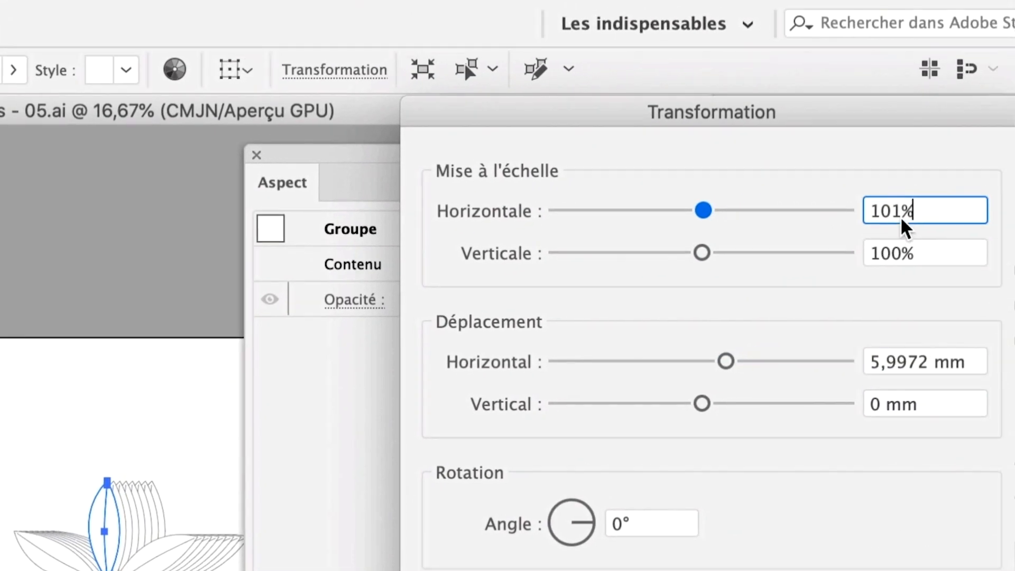
pyautogui.moveTo(917, 213); pyautogui.dragTo(882, 217)
pyautogui.write('100')
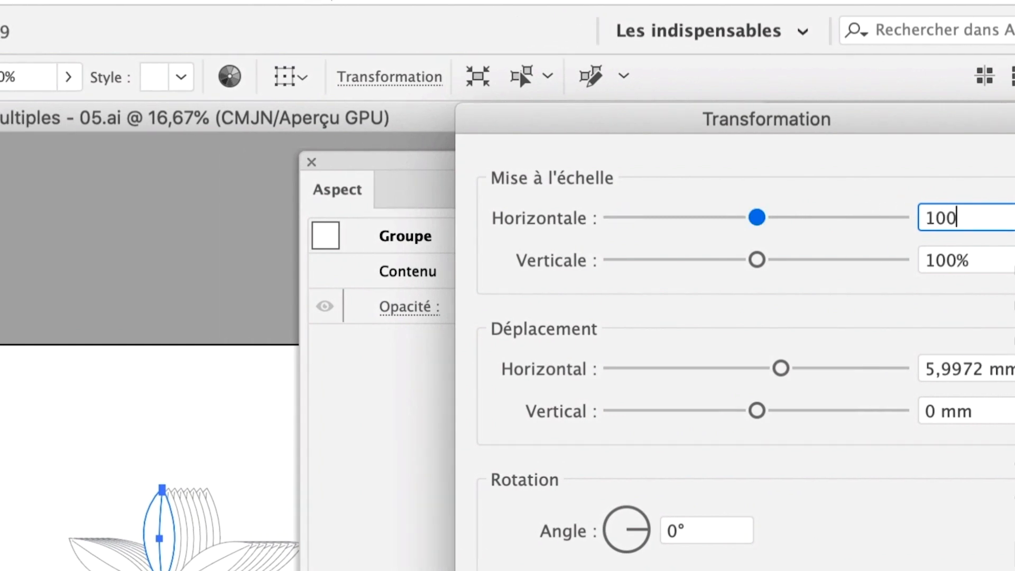
pyautogui.press('Tab')
# Displace the copies 18,3444 mm horizontally and -8,1139 mm vertically, and set their rotation angle to 308°
pyautogui.click(882, 255)
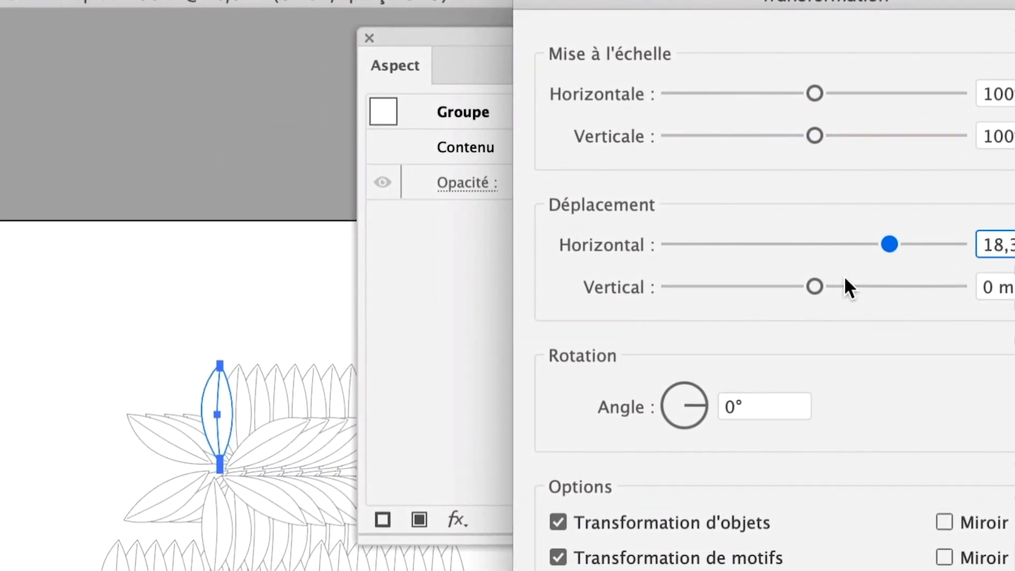
pyautogui.click(839, 297)
pyautogui.click(822, 277)
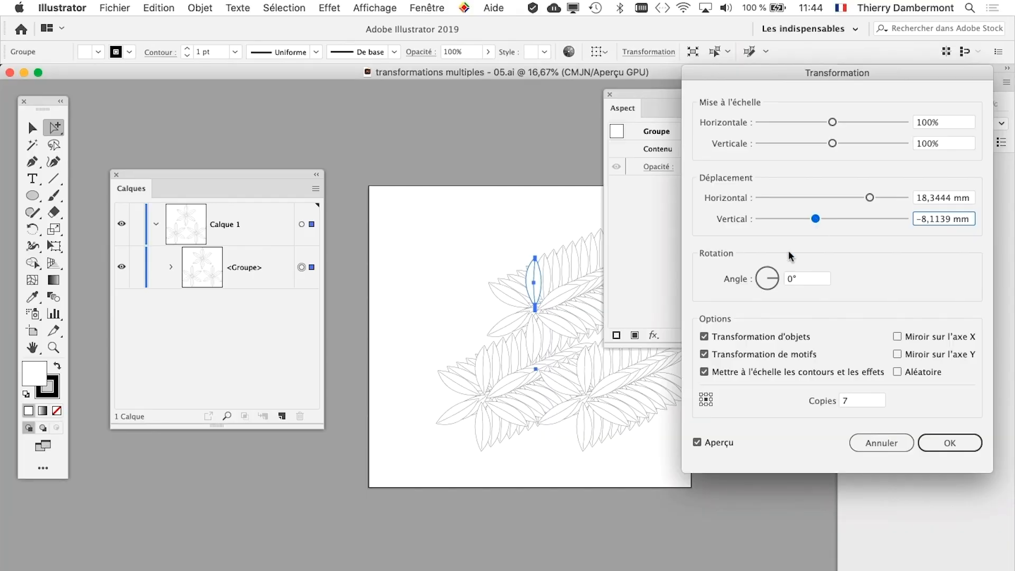
pyautogui.click(769, 281)
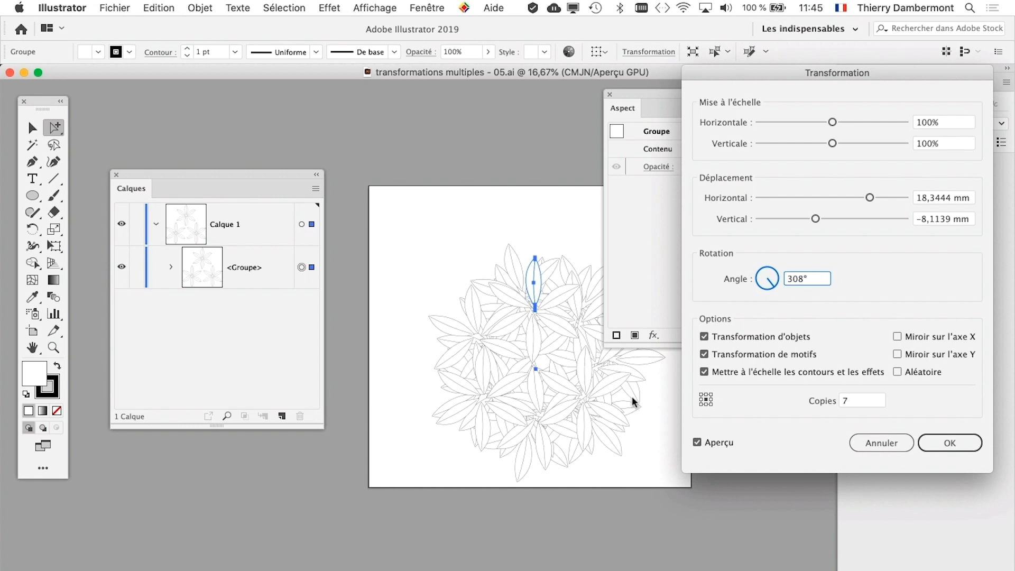
# Apply the Transformation effect and reposition the Appearance and Layers panels so they no longer cover the artboard
pyautogui.click(949, 442)
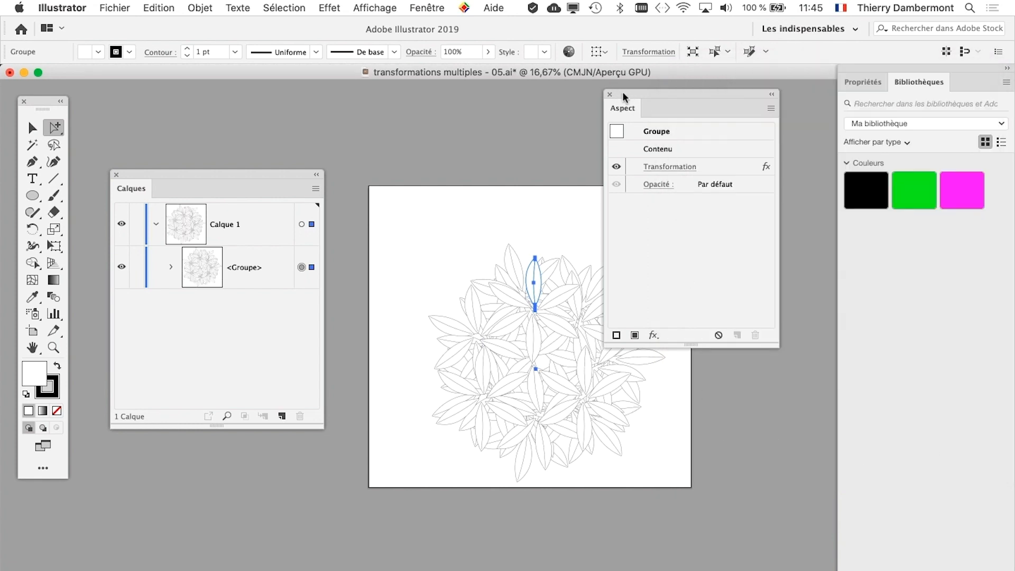
pyautogui.moveTo(622, 91); pyautogui.dragTo(717, 106)
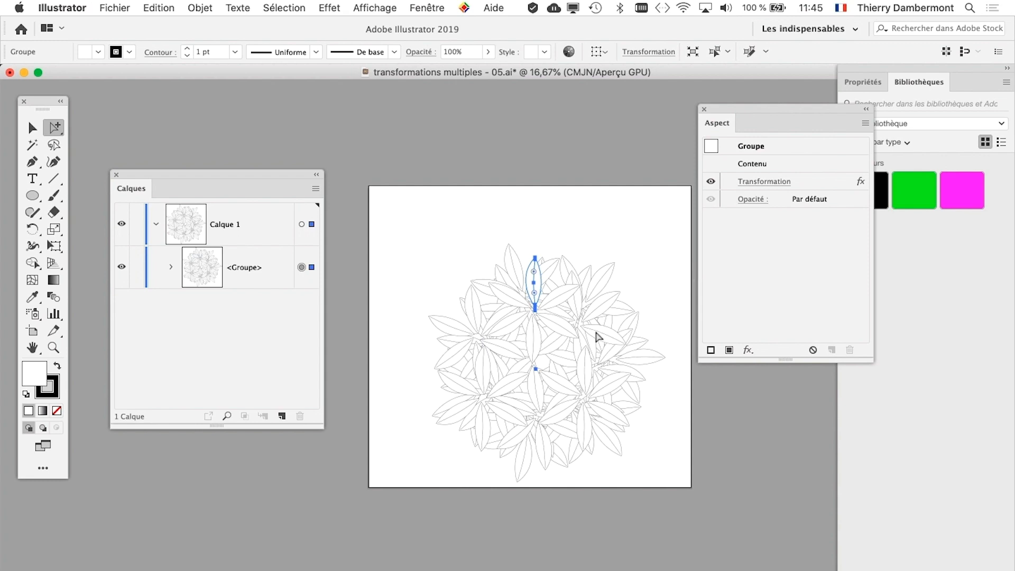
pyautogui.press('super+minus')
pyautogui.moveTo(481, 297); pyautogui.dragTo(359, 223)
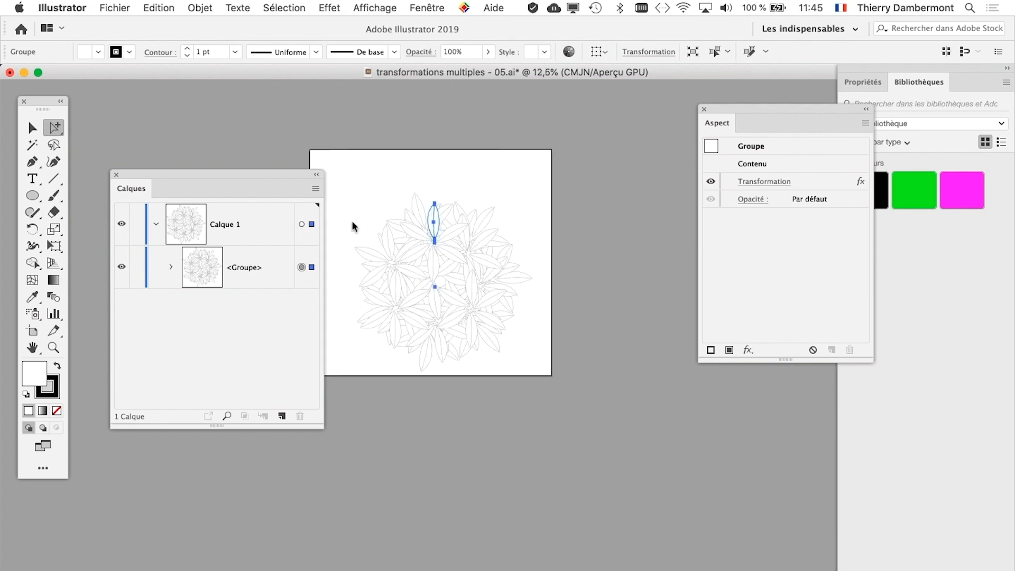
pyautogui.moveTo(283, 172); pyautogui.dragTo(234, 157)
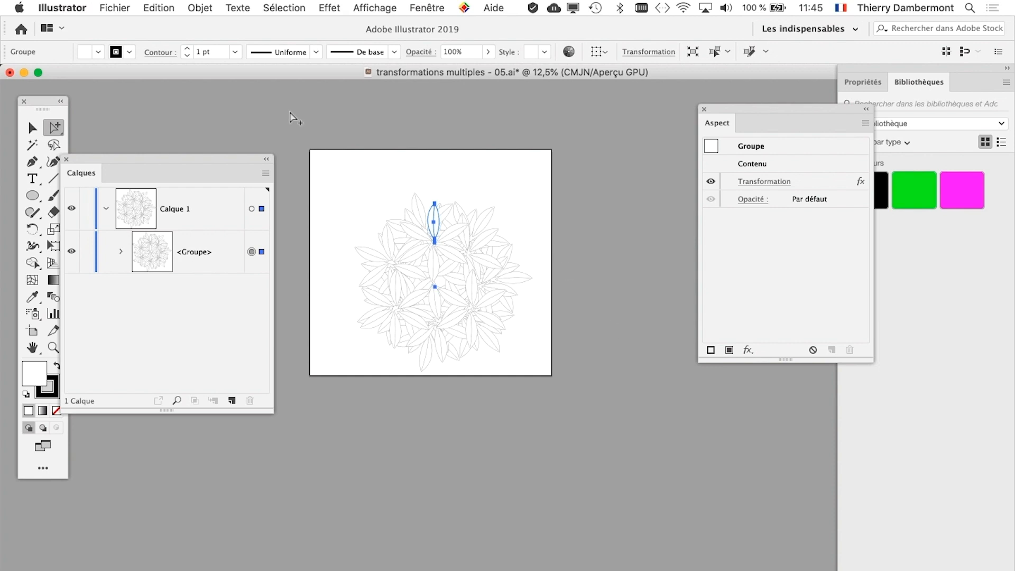
pyautogui.moveTo(432, 240); pyautogui.dragTo(470, 236)
pyautogui.moveTo(233, 159); pyautogui.dragTo(303, 114)
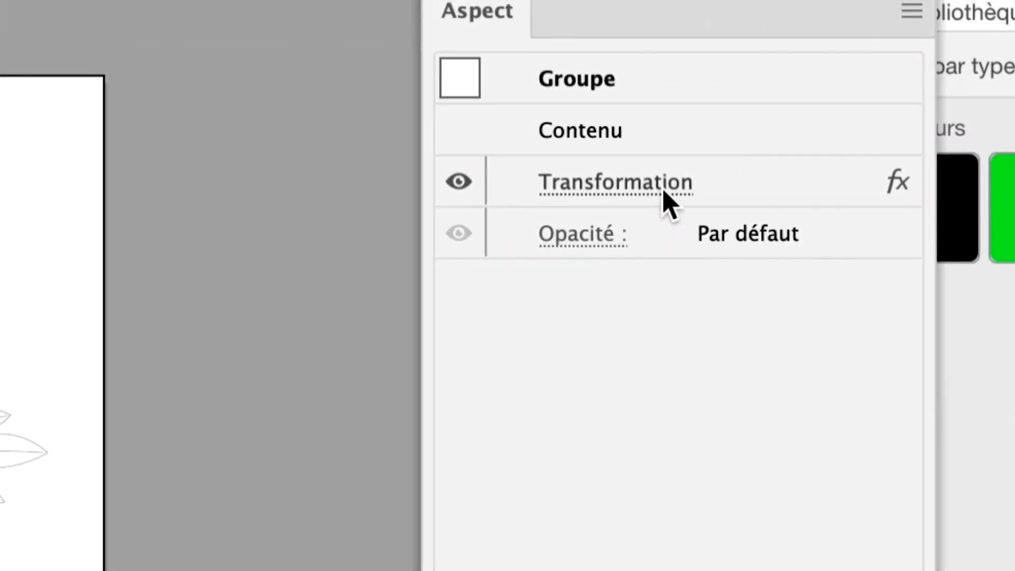
# Reopen the group's existing Transformation effect to review its displacement, rotation and copies settings
pyautogui.click(663, 195)
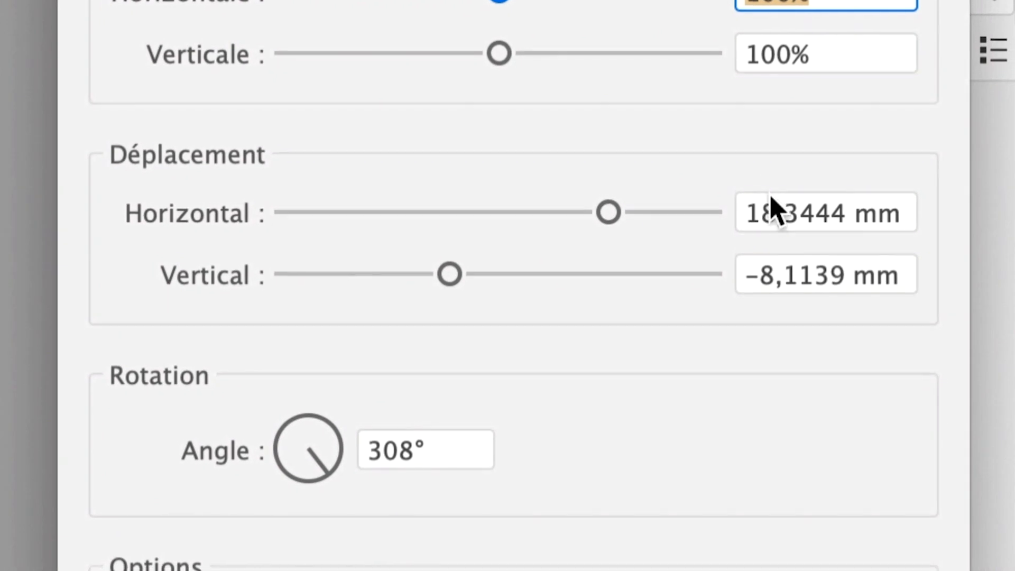
pyautogui.click(810, 257)
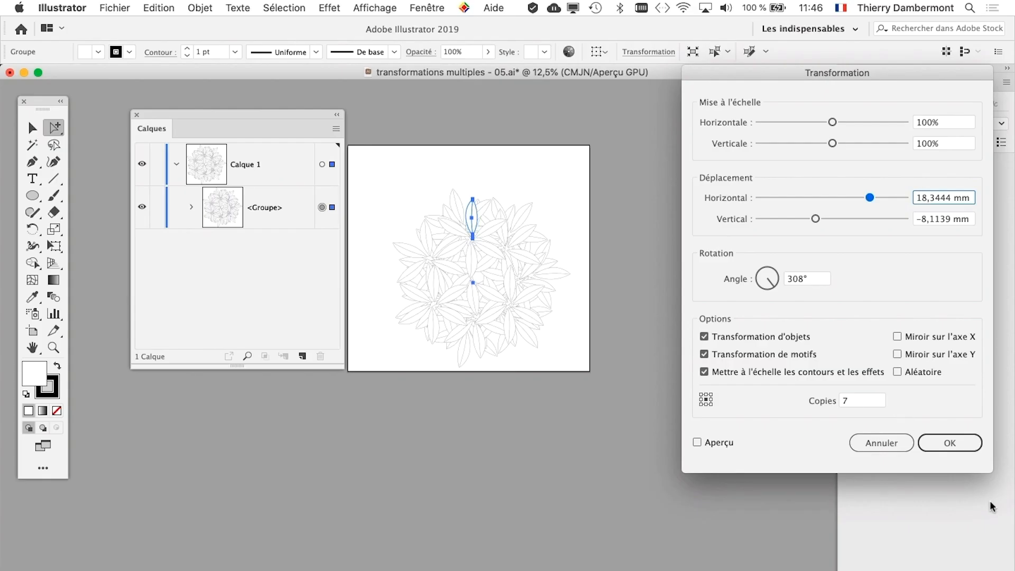
pyautogui.click(988, 503)
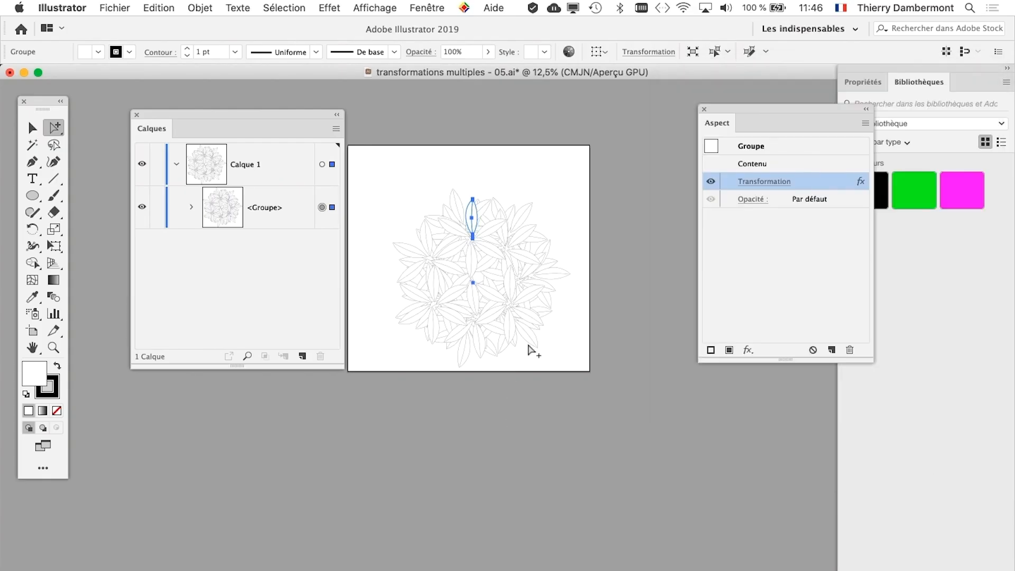
# Deselect the group, then resize the Layers panel and move it further away from the artboard
pyautogui.click(33, 127)
pyautogui.click(95, 141)
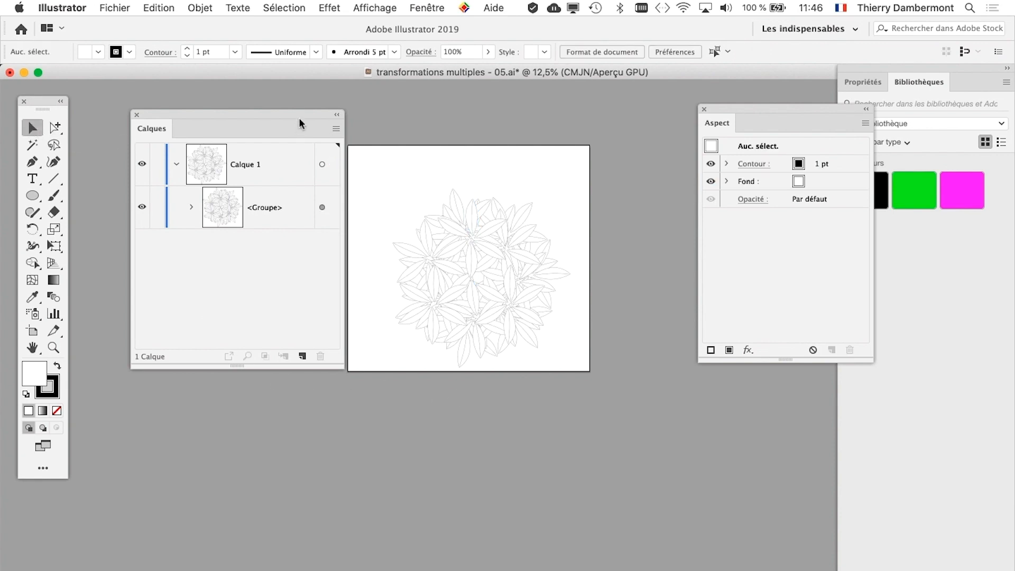
pyautogui.moveTo(344, 369); pyautogui.dragTo(319, 354)
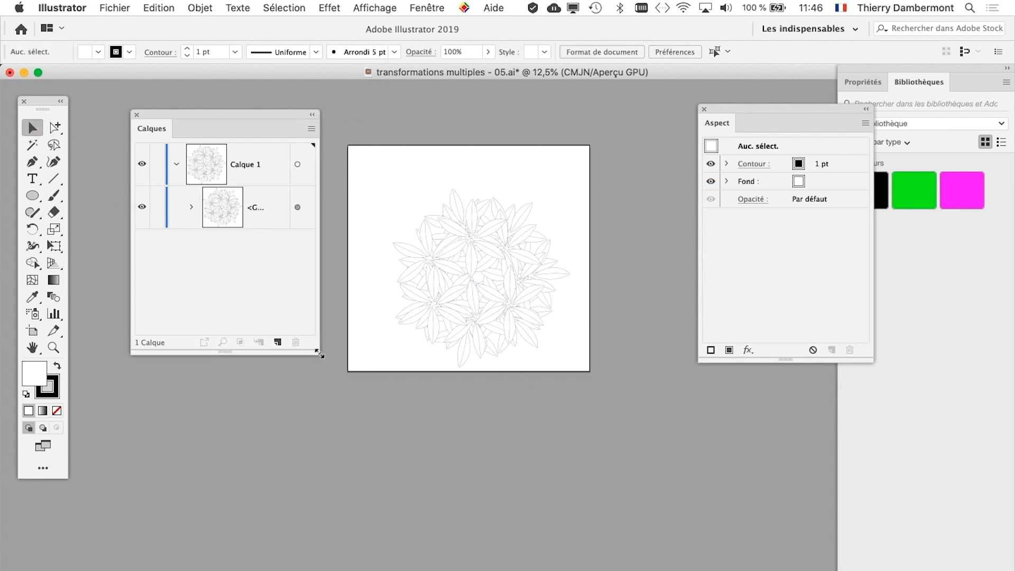
pyautogui.moveTo(232, 113); pyautogui.dragTo(186, 101)
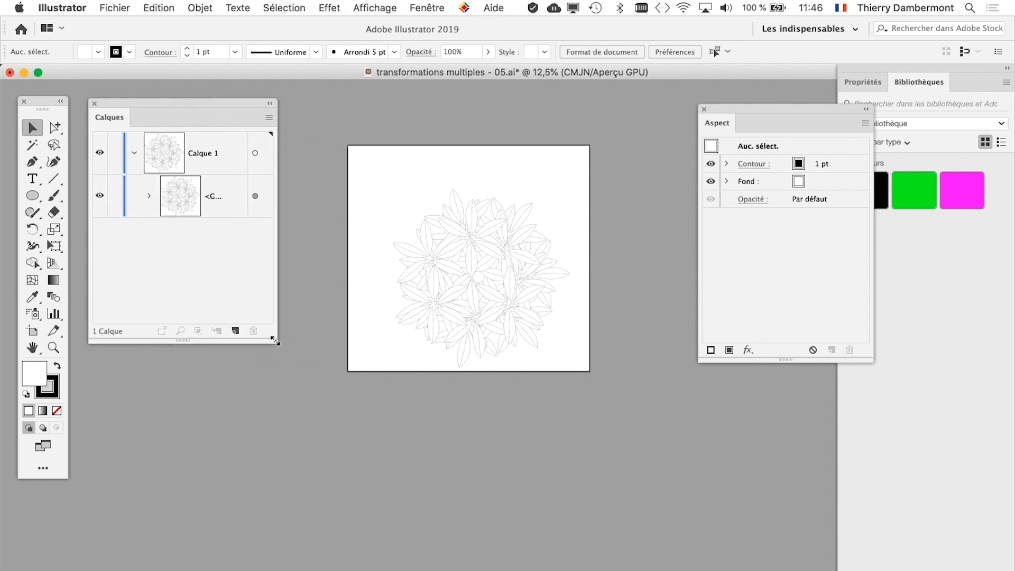
pyautogui.moveTo(276, 341); pyautogui.dragTo(300, 337)
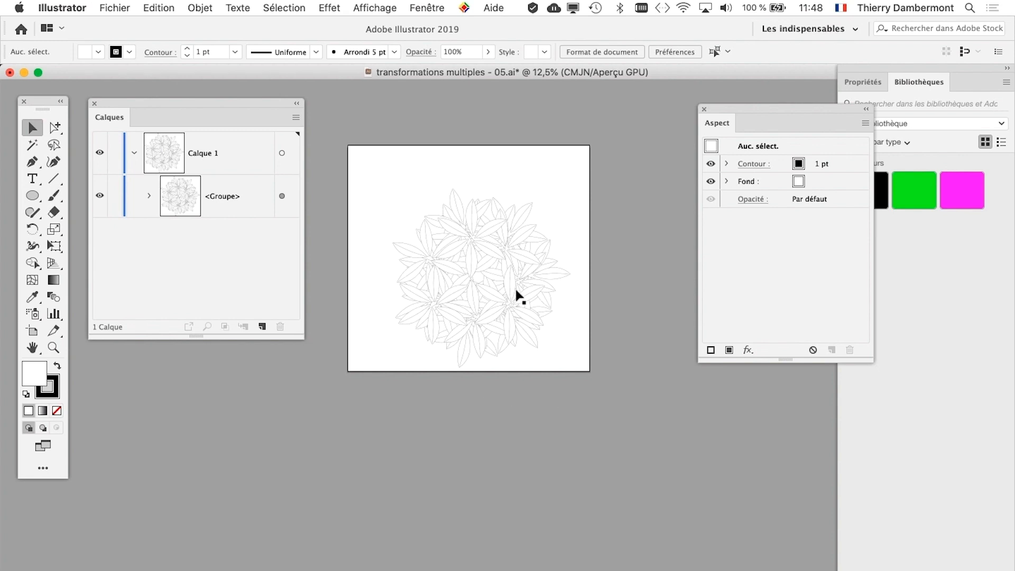
# Examine the overlapping flowers of the finished pattern up close
pyautogui.scroll(1, 515, 295)
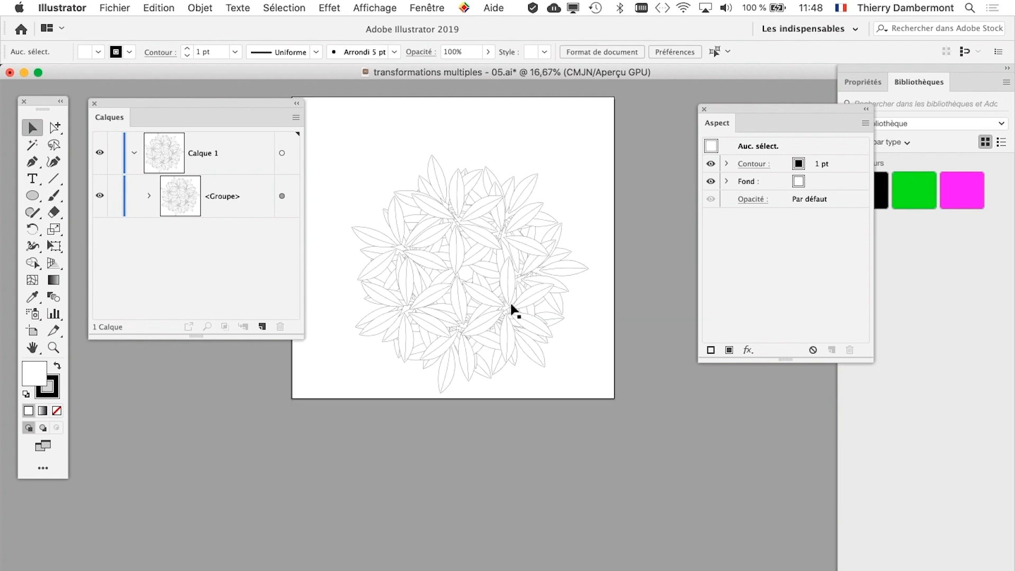
pyautogui.scroll(1, 511, 305)
pyautogui.moveTo(475, 325); pyautogui.dragTo(536, 395)
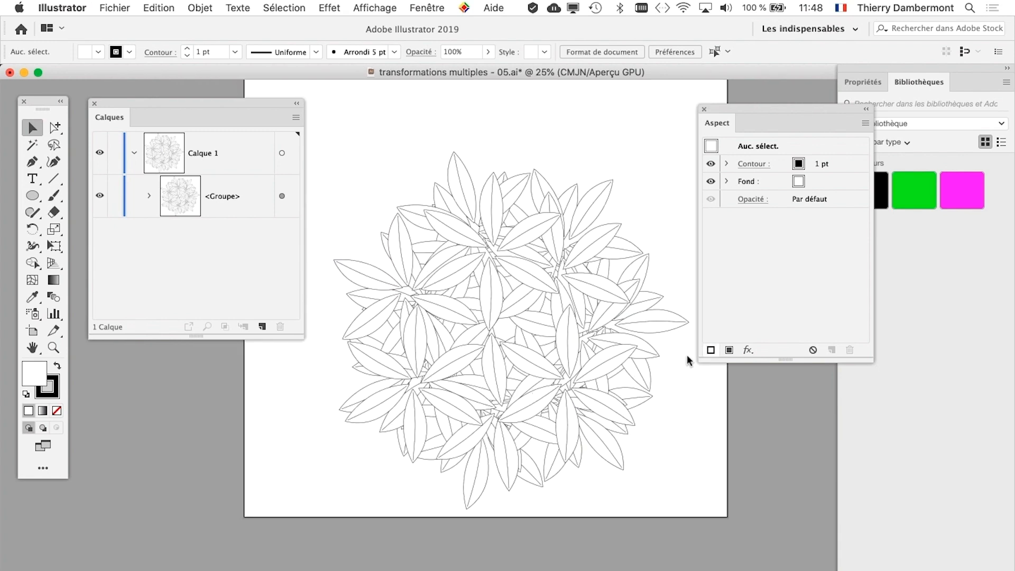
pyautogui.moveTo(727, 105); pyautogui.dragTo(738, 105)
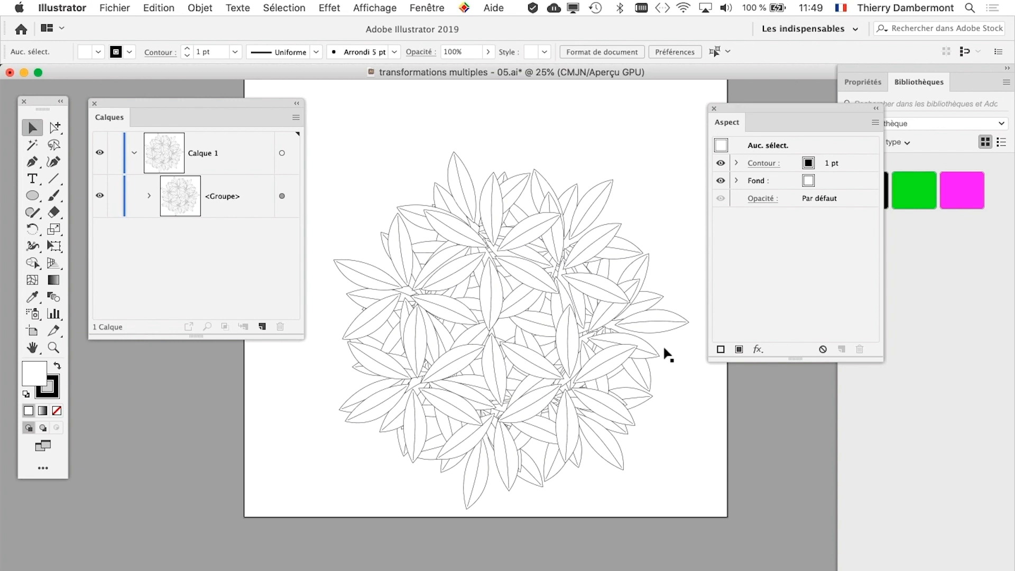
pyautogui.scroll(-2, 603, 345)
pyautogui.scroll(-2, 601, 345)
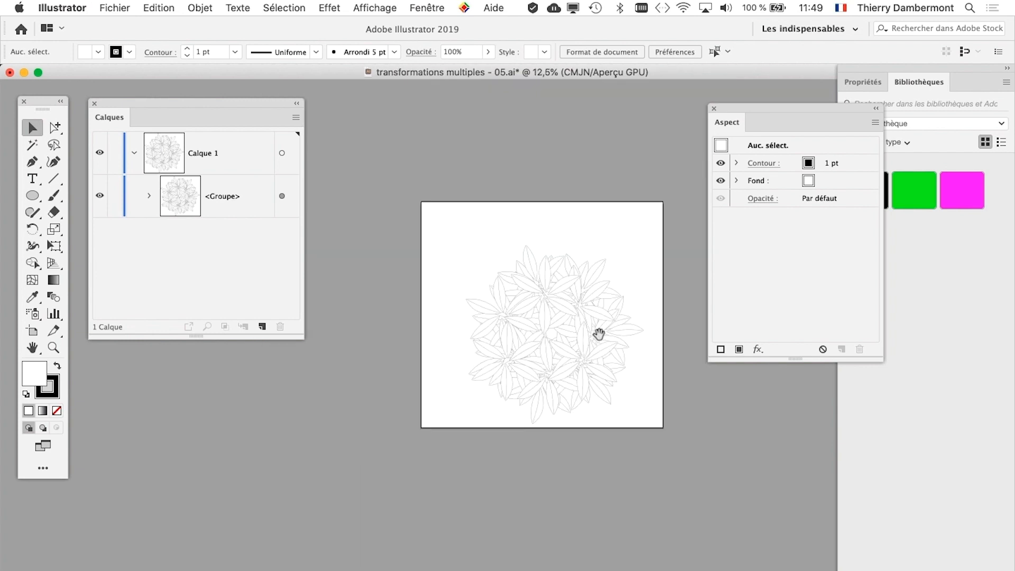
pyautogui.moveTo(600, 335); pyautogui.dragTo(405, 314)
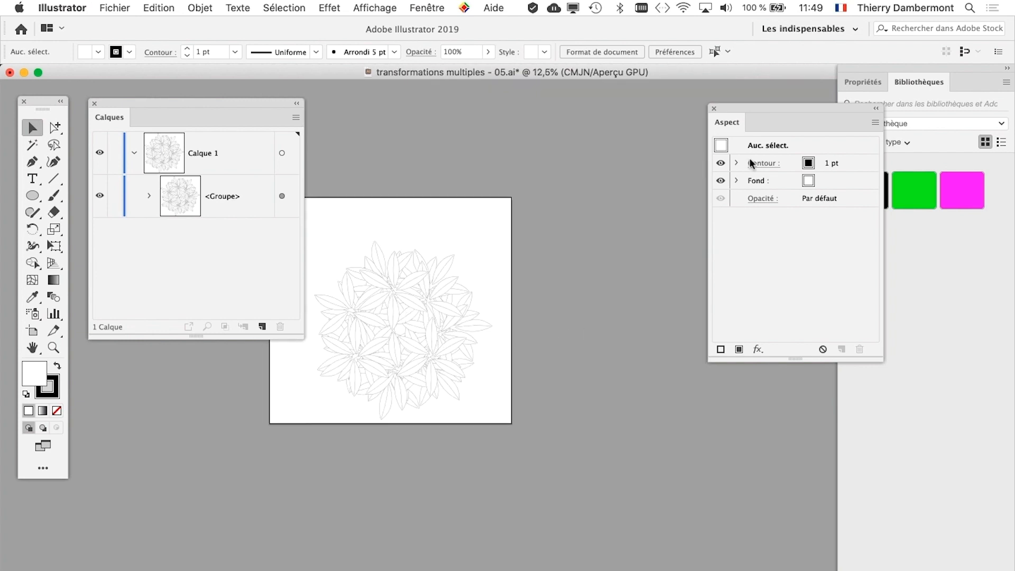
# Move the Appearance panel out of the way and extend the artboard's right edge to about twice its original width
pyautogui.moveTo(750, 106); pyautogui.dragTo(810, 219)
pyautogui.moveTo(911, 261); pyautogui.dragTo(913, 261)
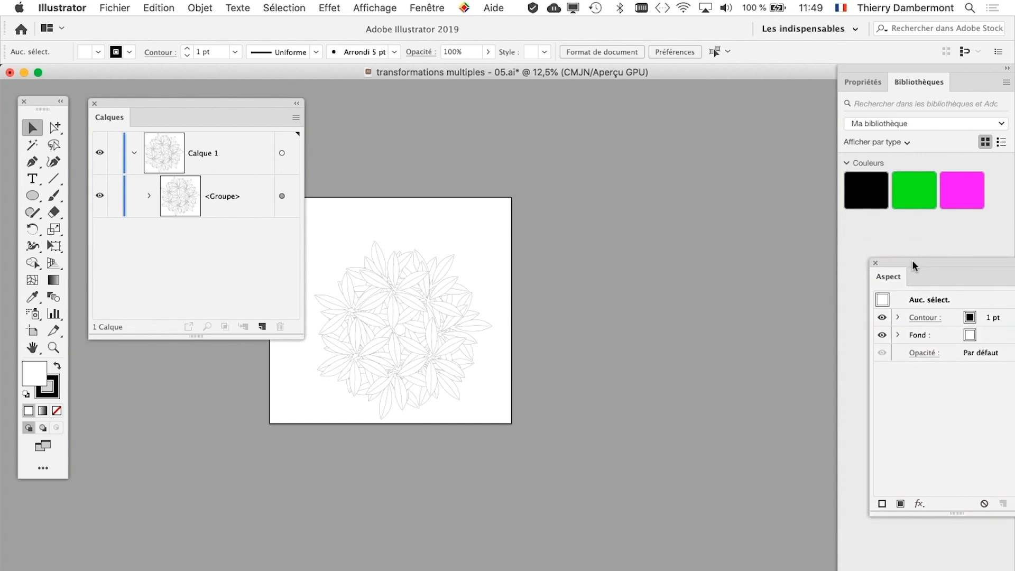
pyautogui.click(233, 197)
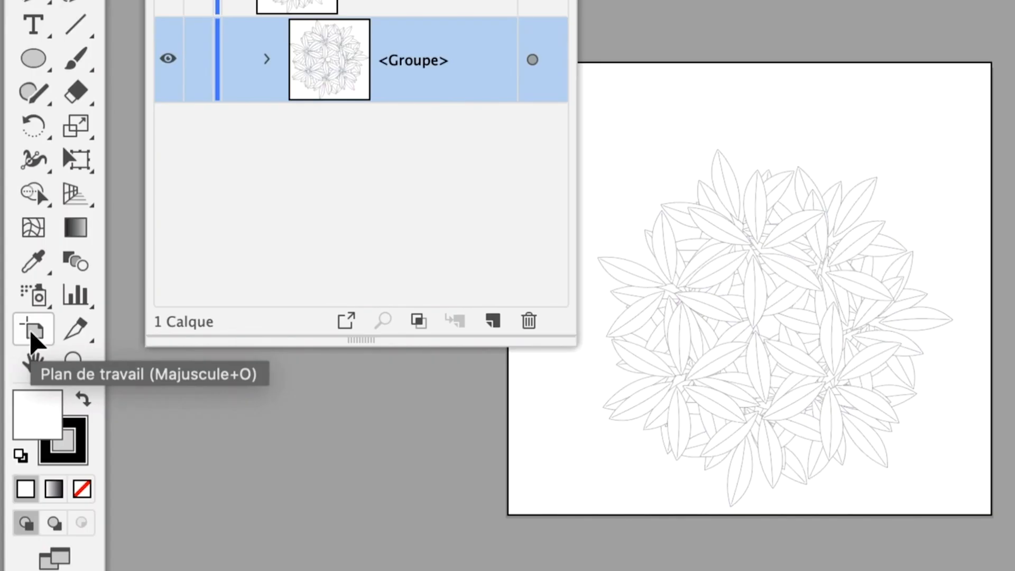
pyautogui.click(30, 333)
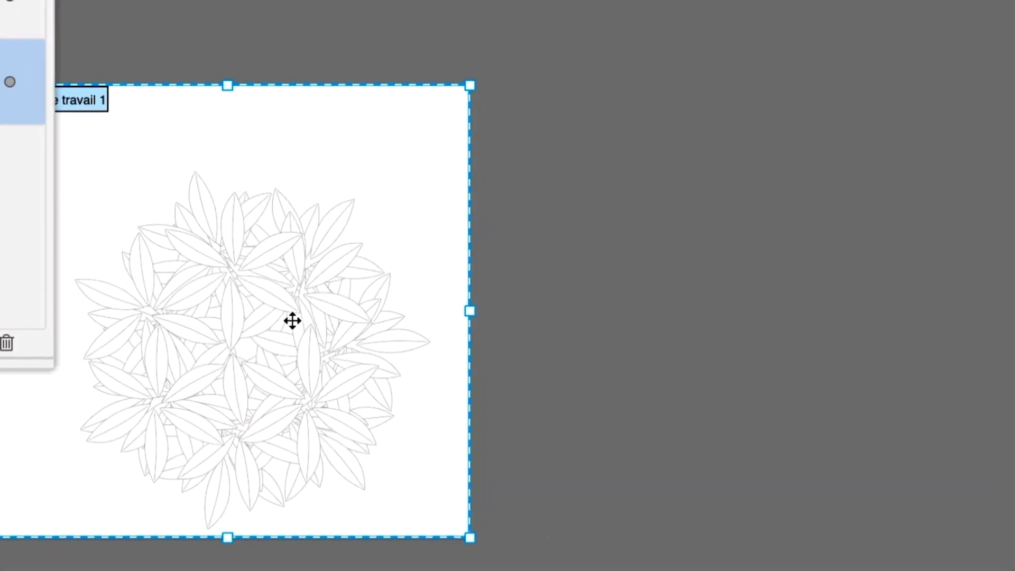
pyautogui.moveTo(472, 311); pyautogui.dragTo(996, 311)
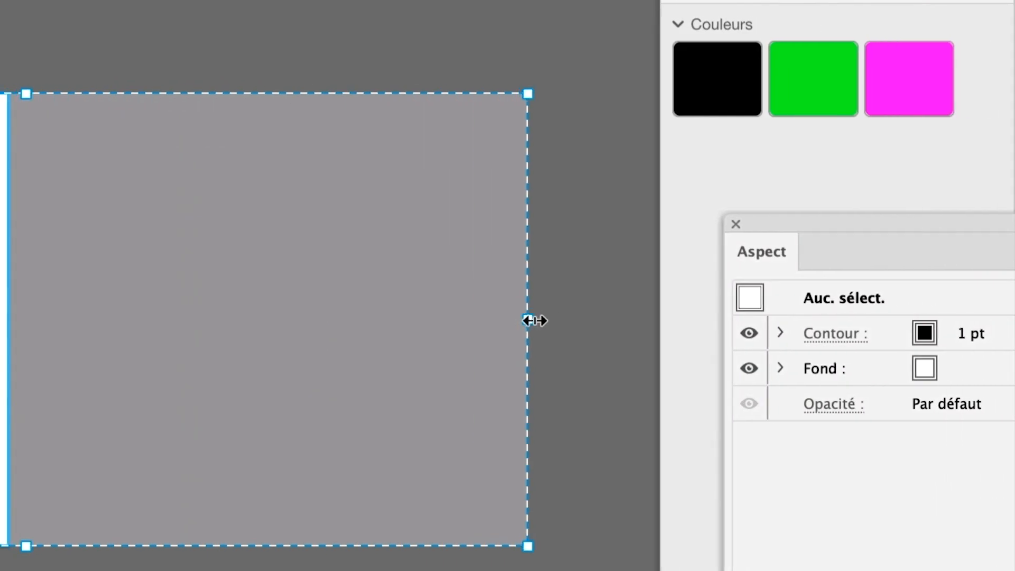
pyautogui.moveTo(532, 320); pyautogui.dragTo(550, 319)
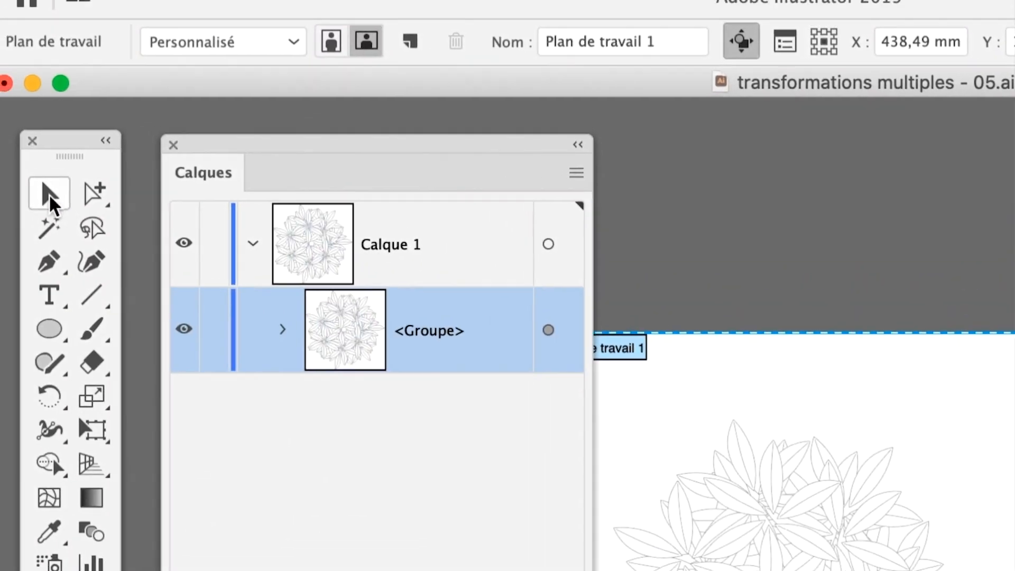
pyautogui.click(47, 196)
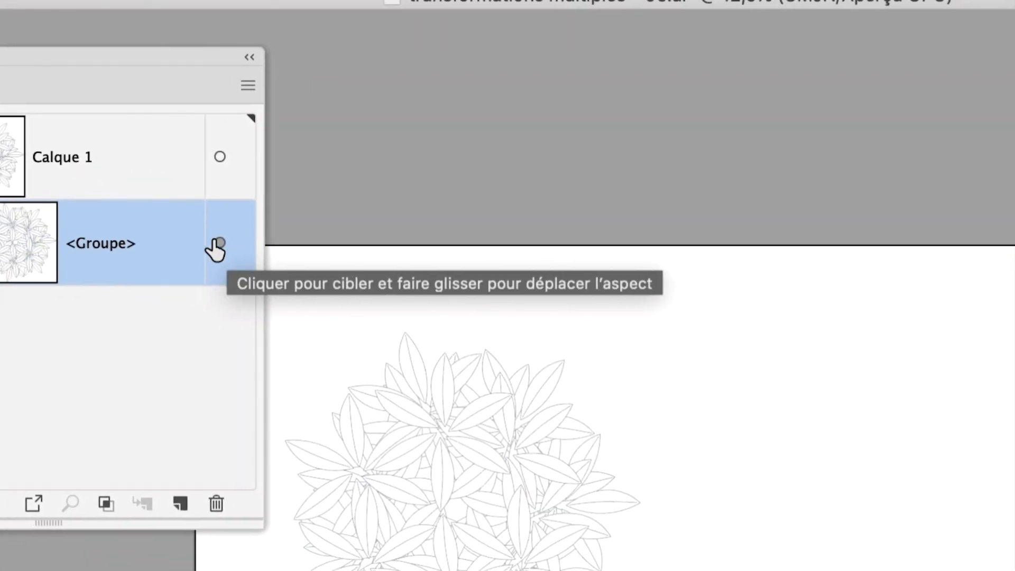
# Duplicate the whole flower group onto the empty right half of the artboard and extend the artboard's bottom edge slightly downward
pyautogui.click(218, 244)
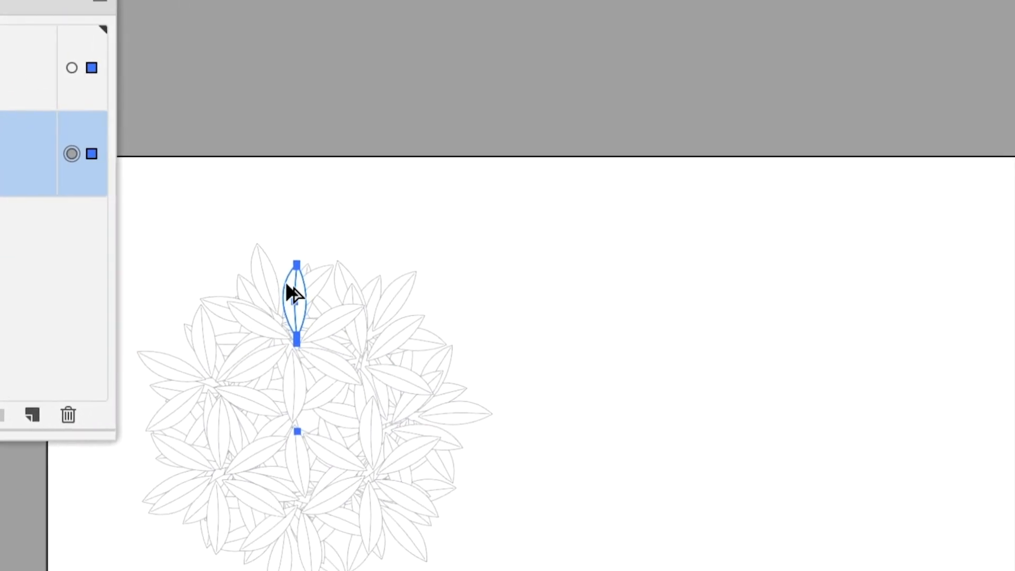
pyautogui.moveTo(286, 285)
pyautogui.mouseDown()
pyautogui.moveTo(363, 303)
pyautogui.moveTo(376, 288)
pyautogui.moveTo(455, 290)
pyautogui.mouseUp()
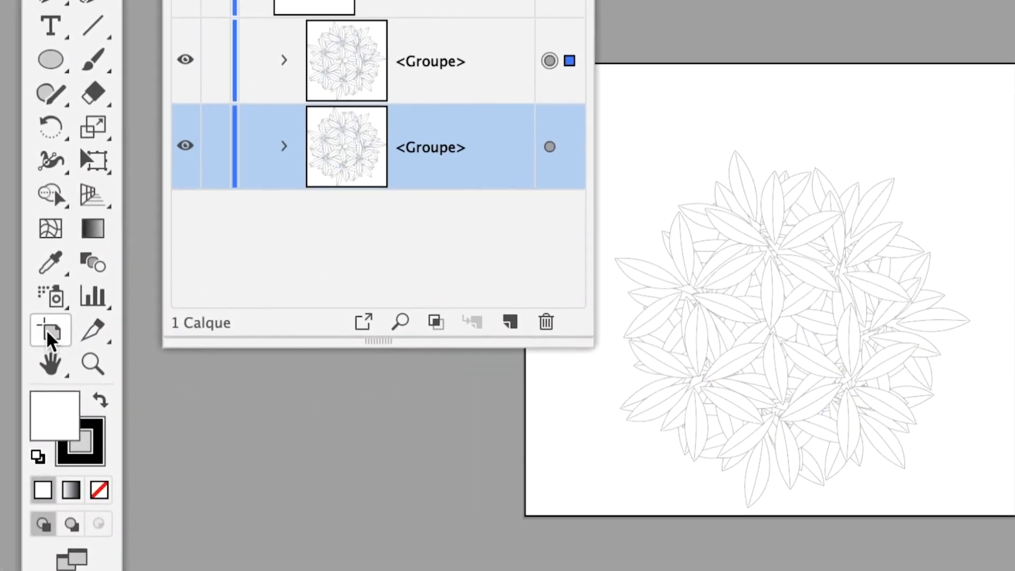
pyautogui.click(47, 330)
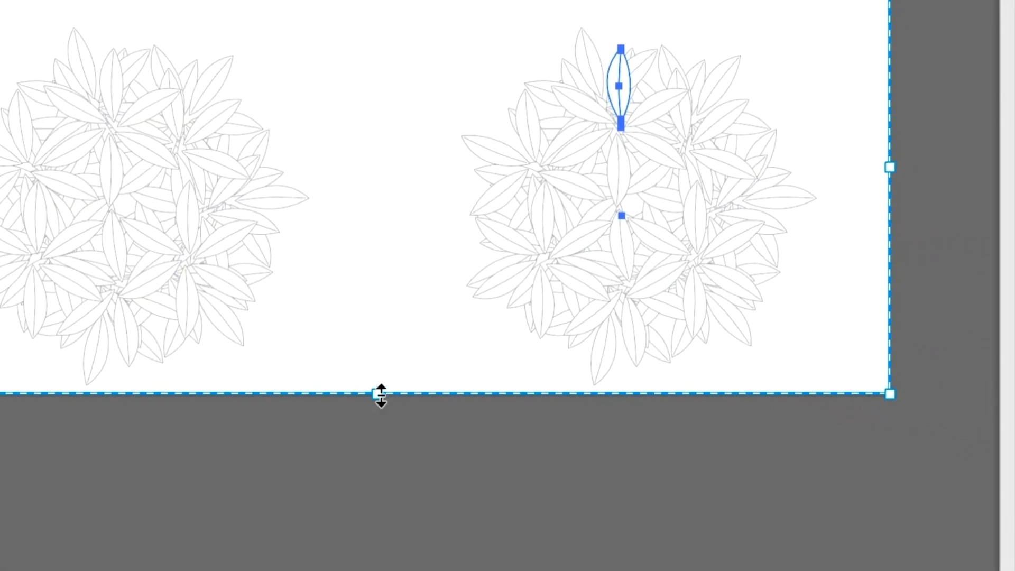
pyautogui.moveTo(564, 444); pyautogui.dragTo(569, 489)
pyautogui.moveTo(382, 410); pyautogui.dragTo(378, 410)
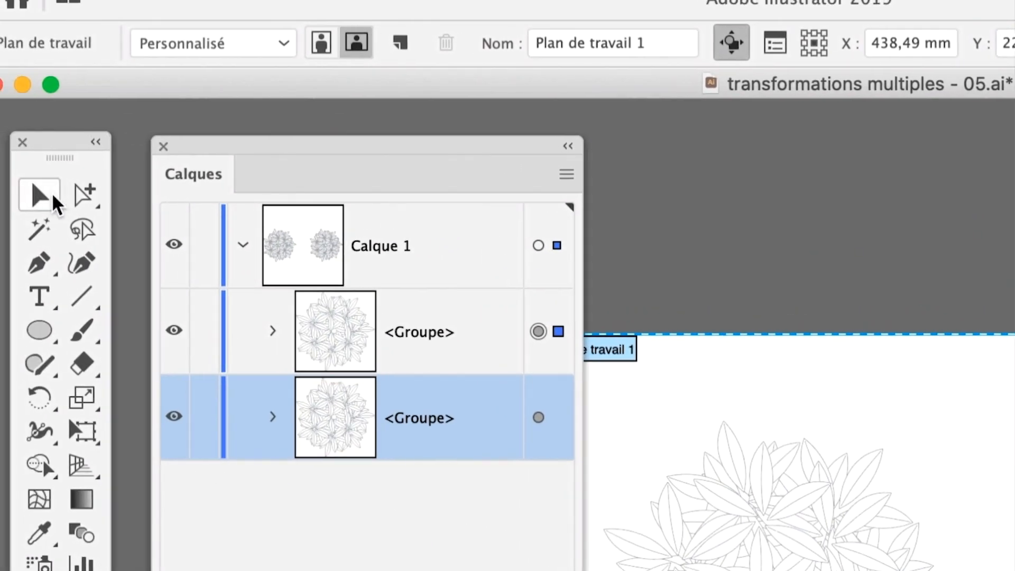
pyautogui.click(48, 193)
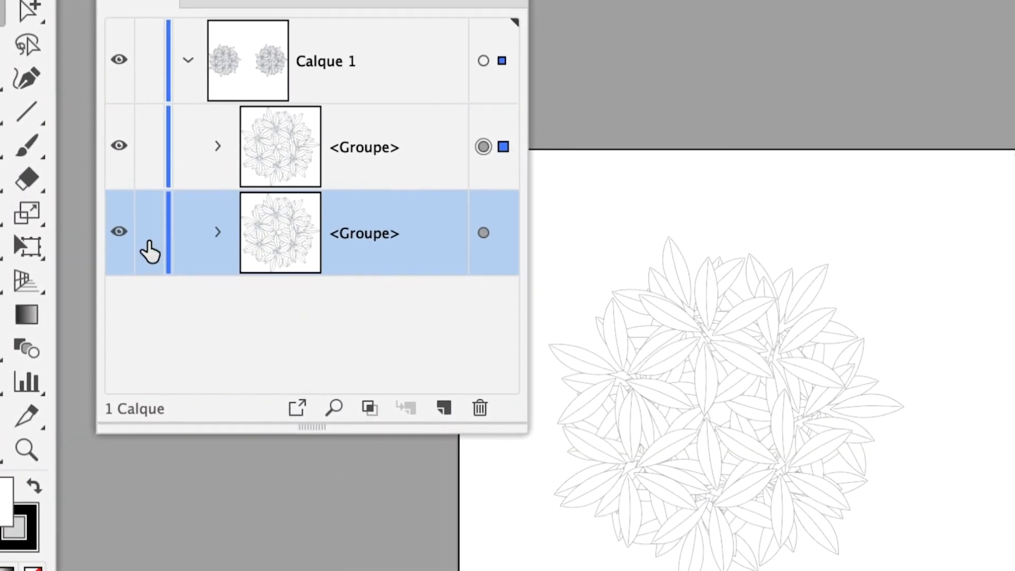
# Lock the original left group and try shifting the right copy slightly
pyautogui.click(12, 240)
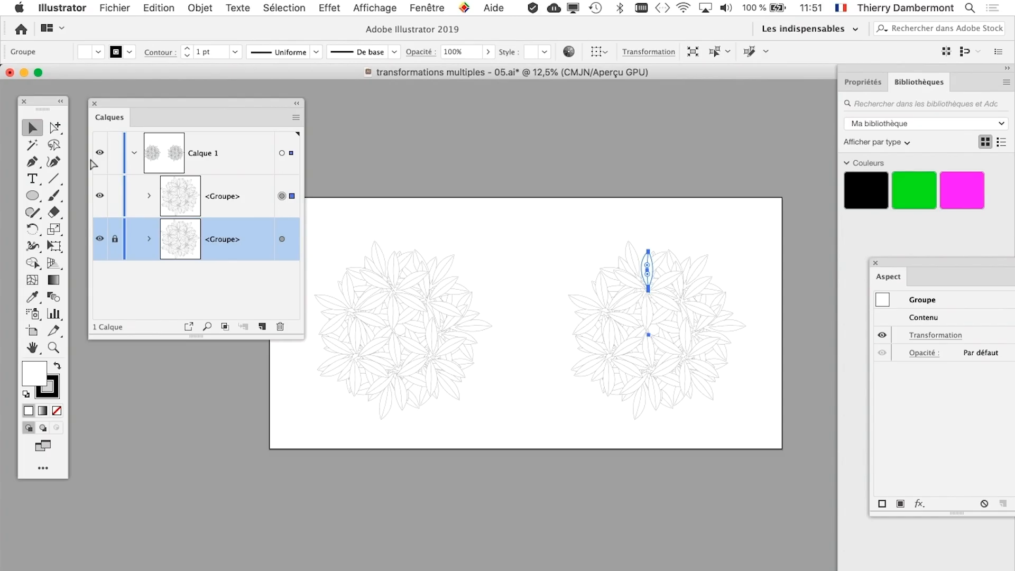
pyautogui.click(519, 214)
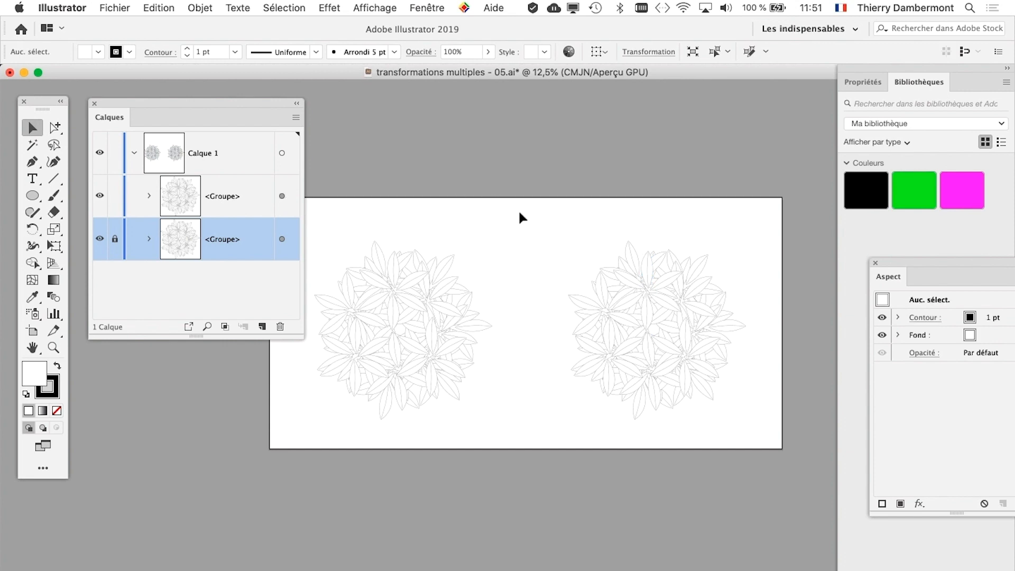
pyautogui.click(655, 267)
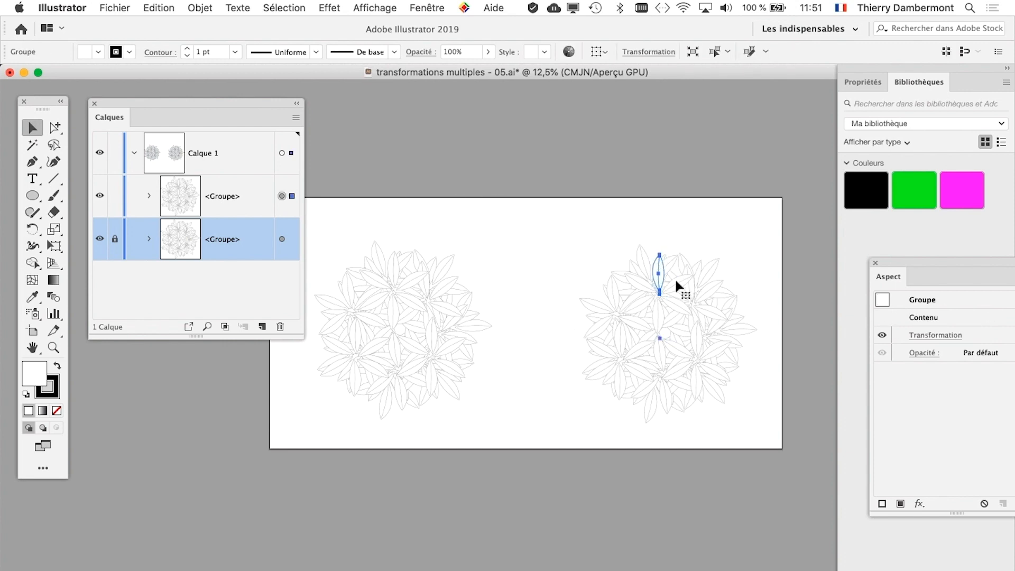
pyautogui.click(427, 327)
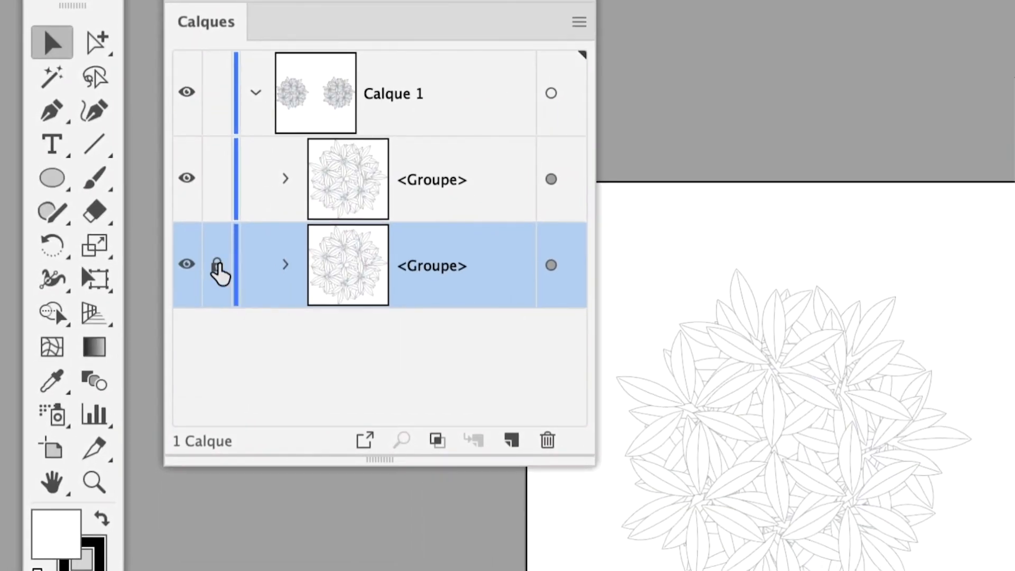
# Unlock the original left group, lock the right copy instead and highlight the copy's entry in the layer list
pyautogui.click(219, 271)
pyautogui.click(219, 182)
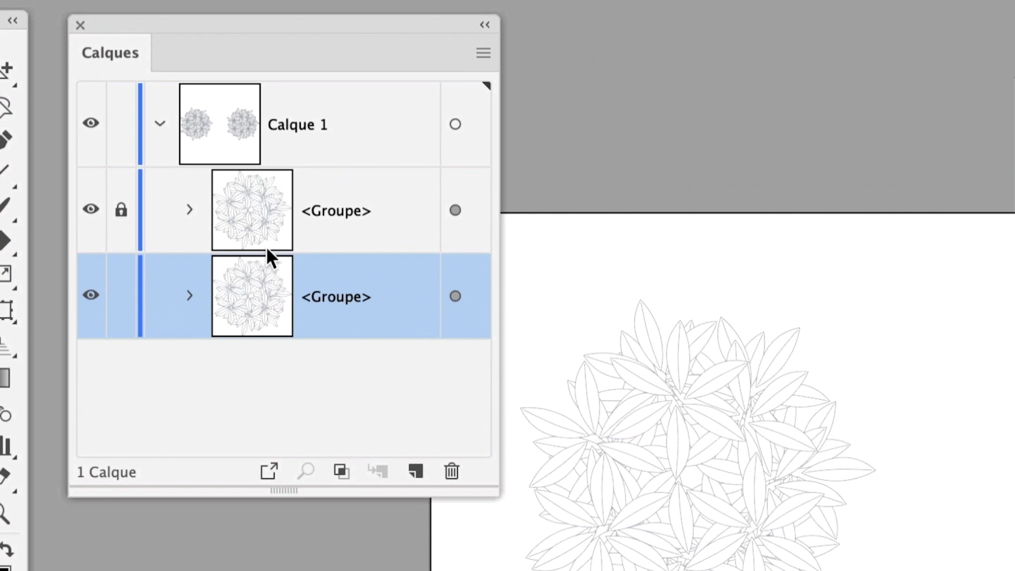
pyautogui.click(280, 238)
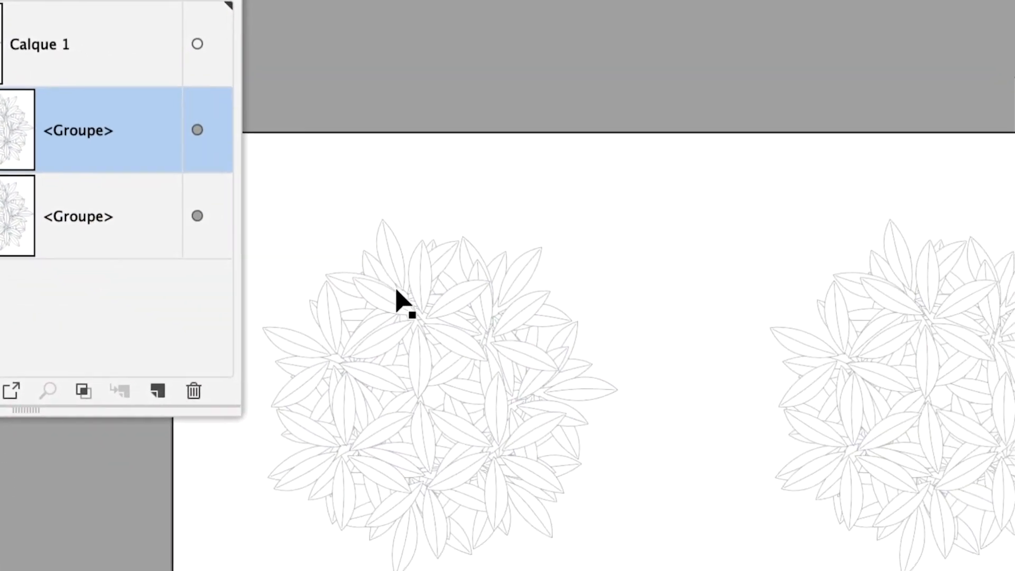
pyautogui.click(400, 292)
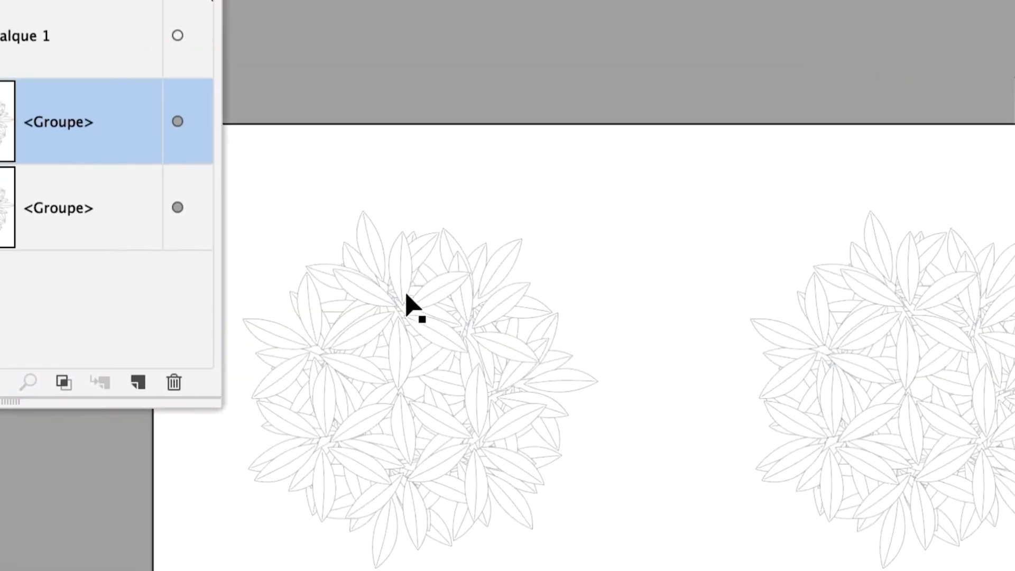
# Select the flower group in the artboard's left half and highlight its entry in the layer list
pyautogui.click(68, 291)
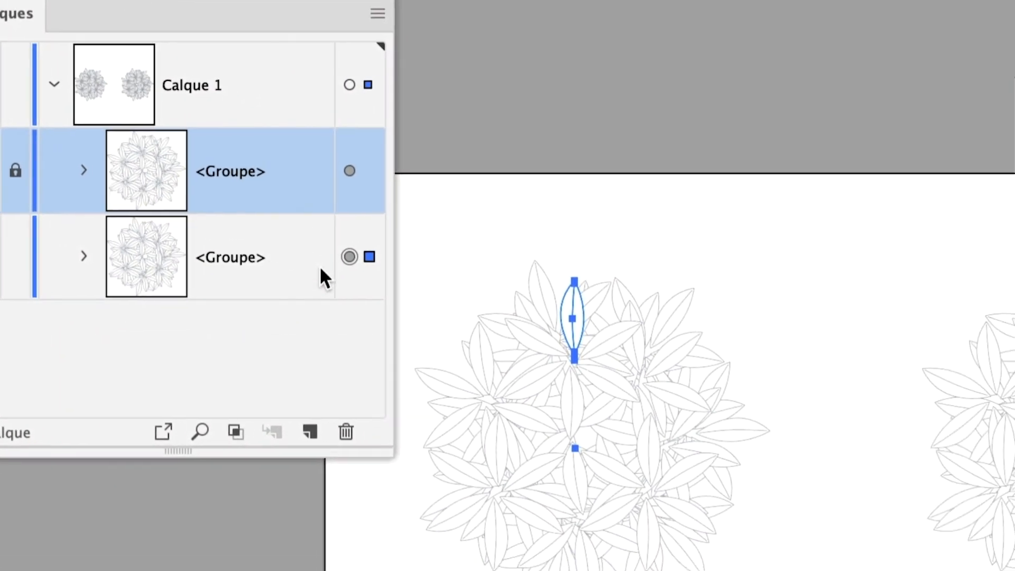
pyautogui.click(407, 315)
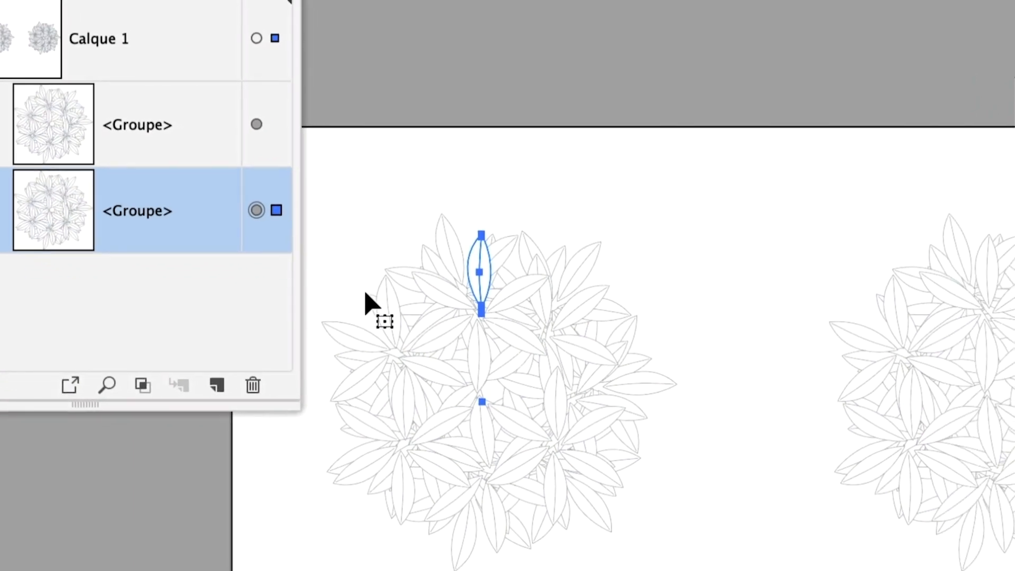
pyautogui.scroll(2, 404, 287)
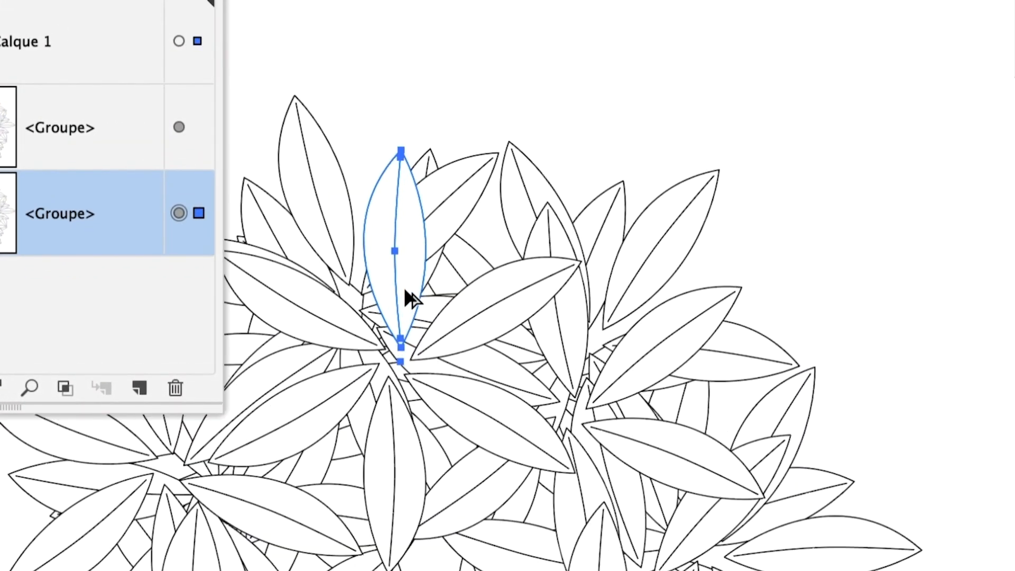
pyautogui.scroll(2, 404, 287)
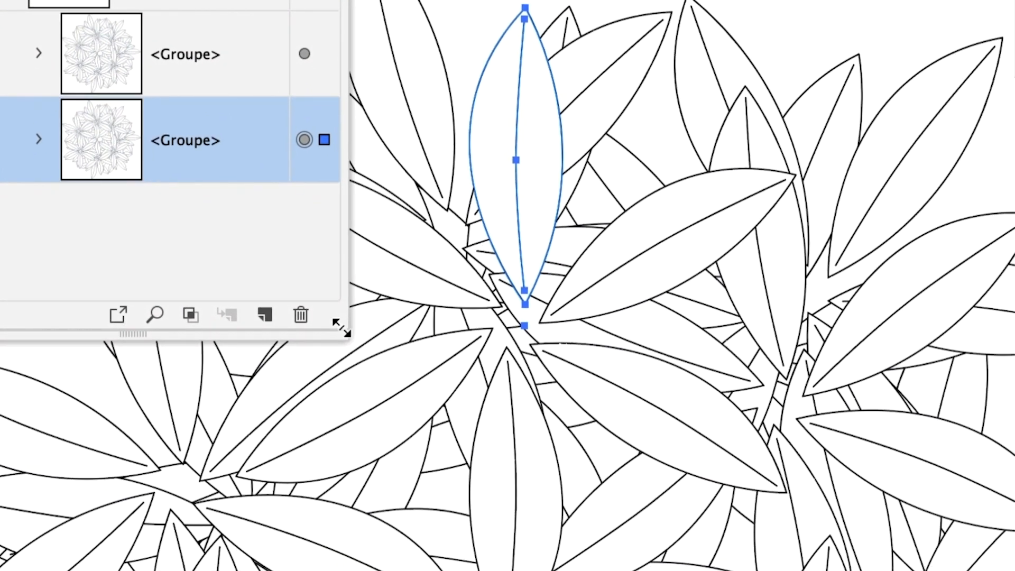
# Target the leaf outline path through the left group's nested entries in an enlarged Layers panel, and collapse the hierarchy with nothing selected
pyautogui.moveTo(341, 327); pyautogui.dragTo(335, 532)
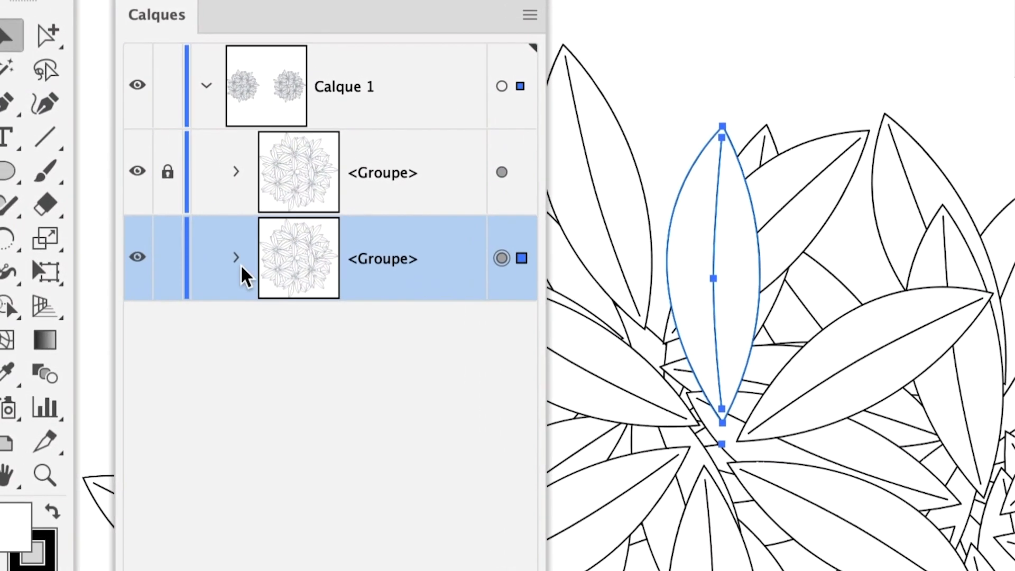
pyautogui.click(236, 260)
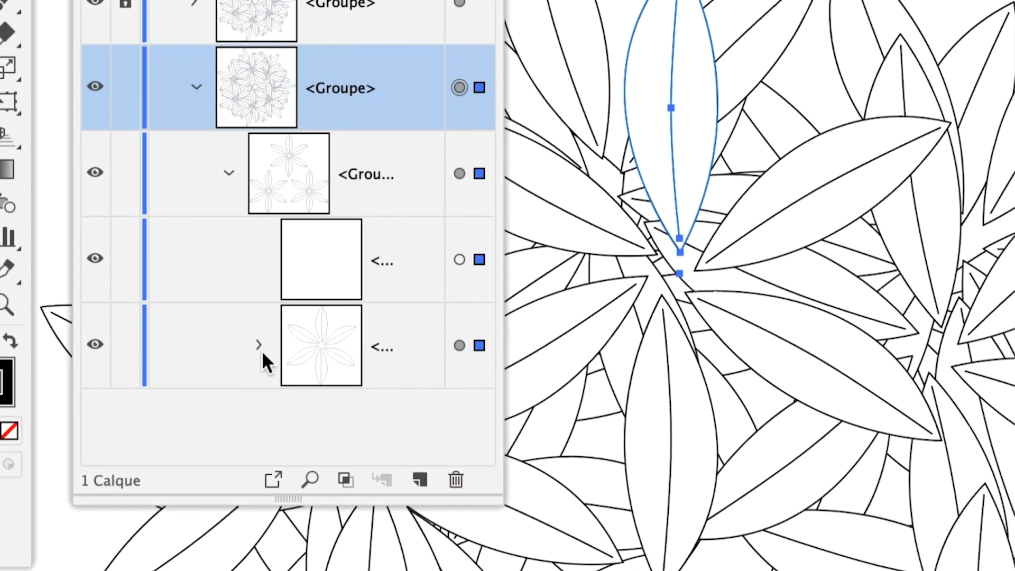
pyautogui.click(284, 465)
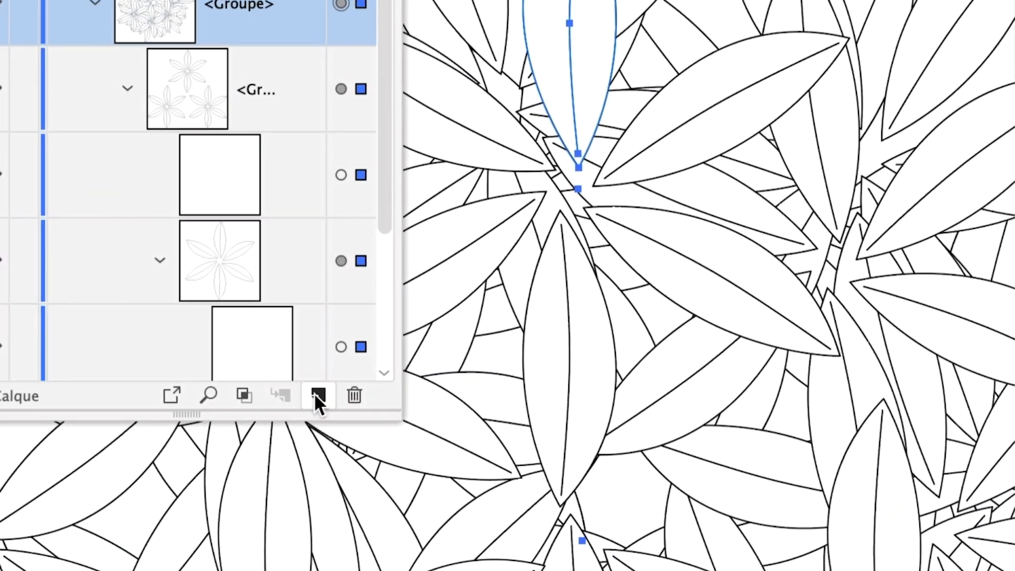
pyautogui.moveTo(343, 402); pyautogui.dragTo(358, 528)
pyautogui.click(314, 394)
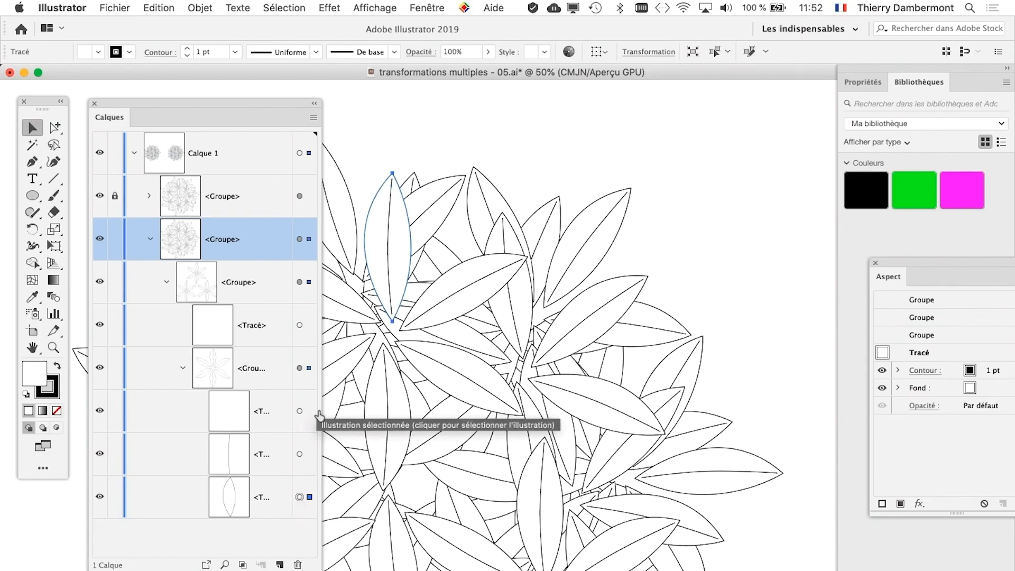
pyautogui.click(150, 238)
pyautogui.click(436, 122)
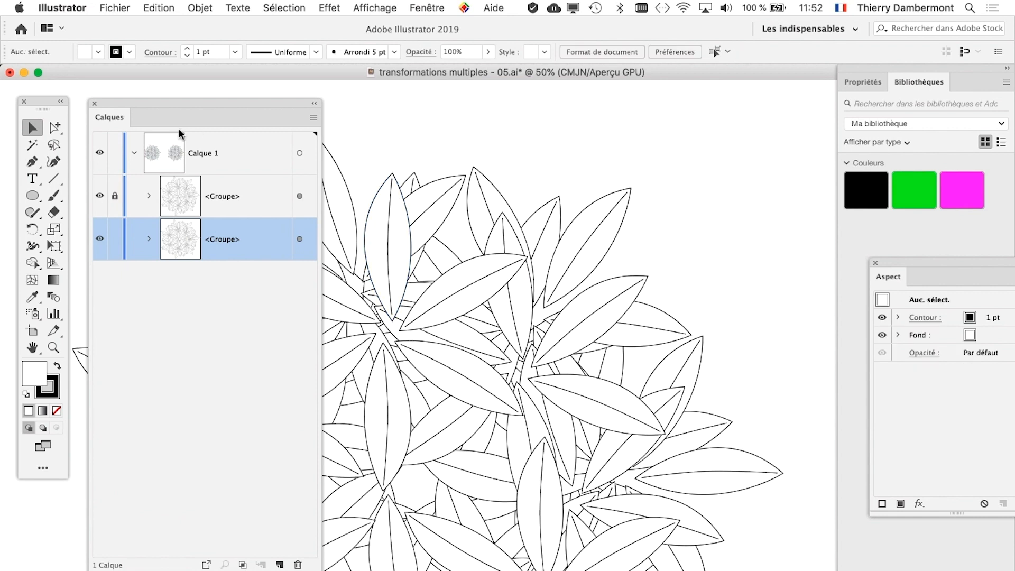
# Detach the Direct Selection and Group Selection tools into a floating panel above the artwork
pyautogui.click(54, 127)
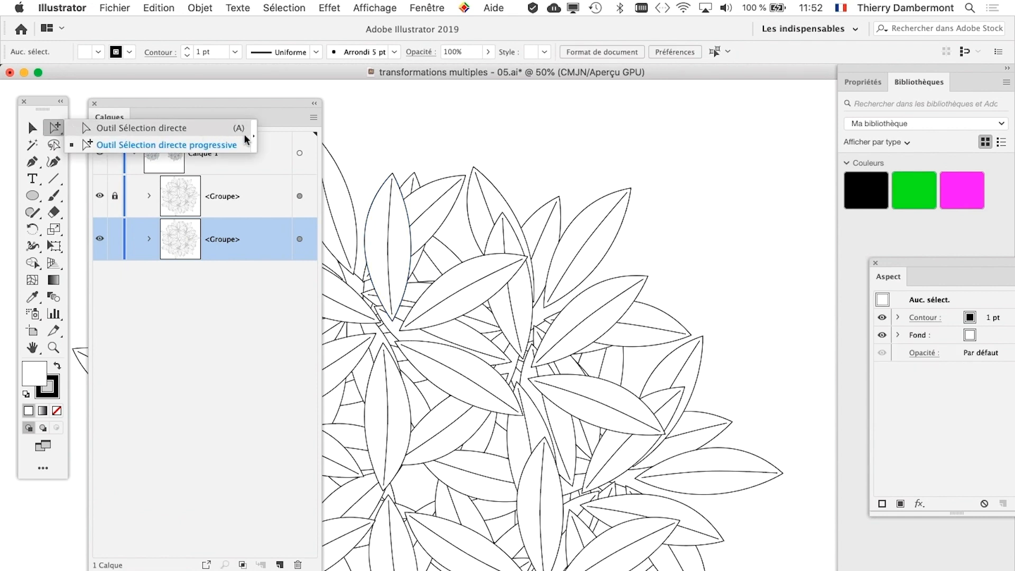
pyautogui.click(253, 136)
pyautogui.moveTo(79, 135); pyautogui.dragTo(502, 116)
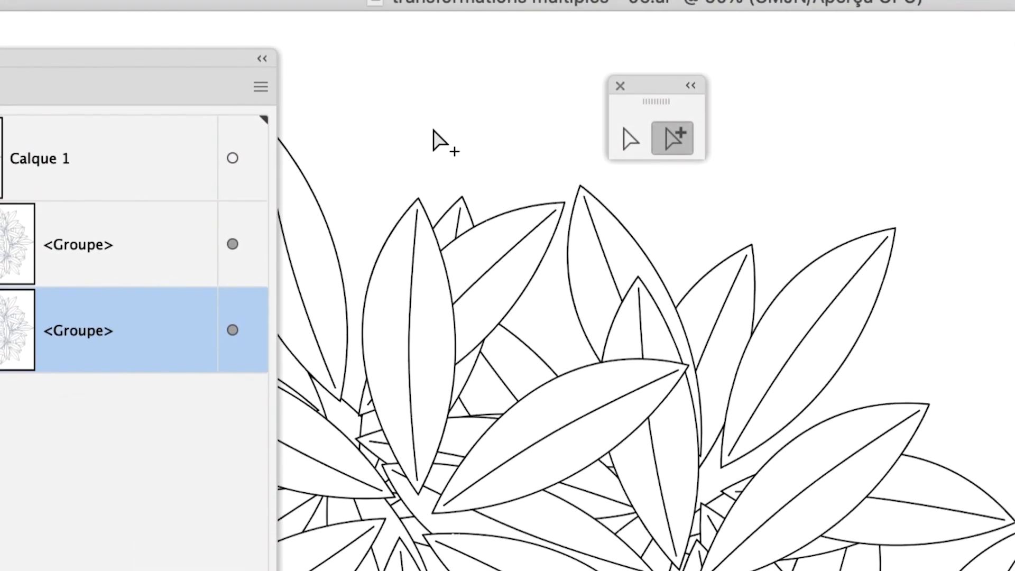
# Try selecting the topmost leaf's outline with the Group Selection tool and clear the selection
pyautogui.click(448, 287)
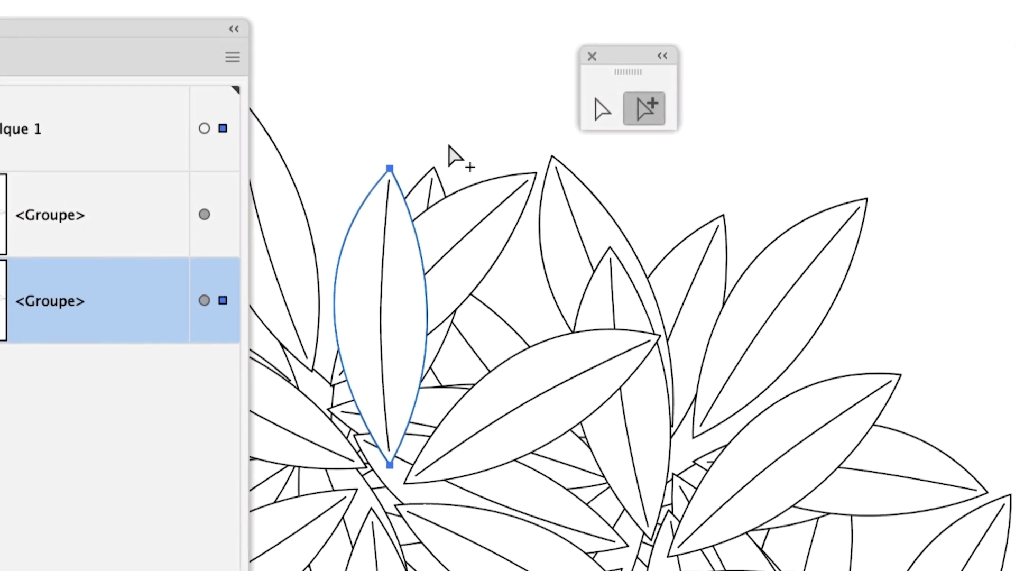
pyautogui.click(480, 46)
pyautogui.click(427, 139)
pyautogui.click(505, 43)
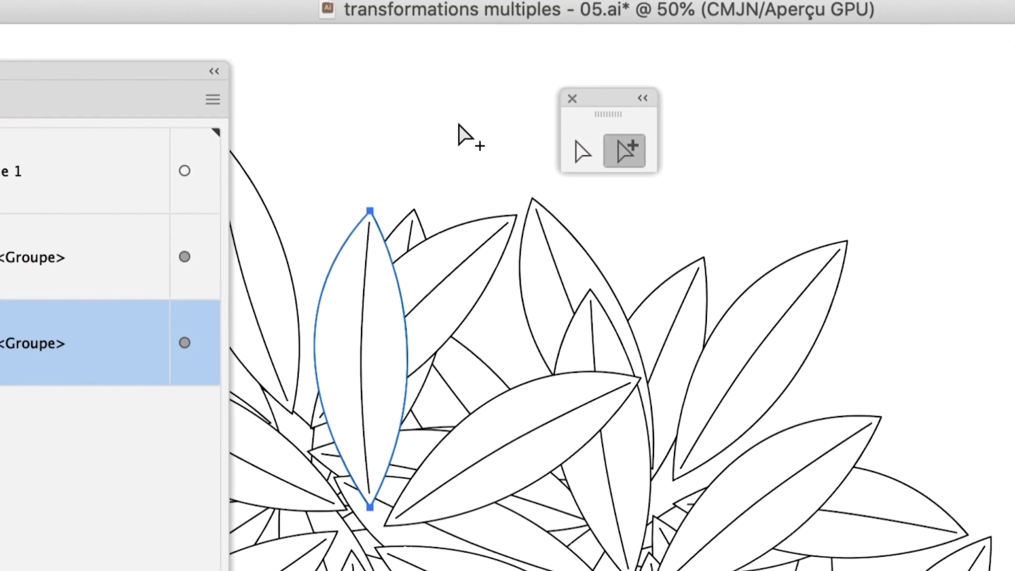
# Inspect the source leaf in outline display and select its outer contour with the Group Selection tool
pyautogui.scroll(-1, 491, 79)
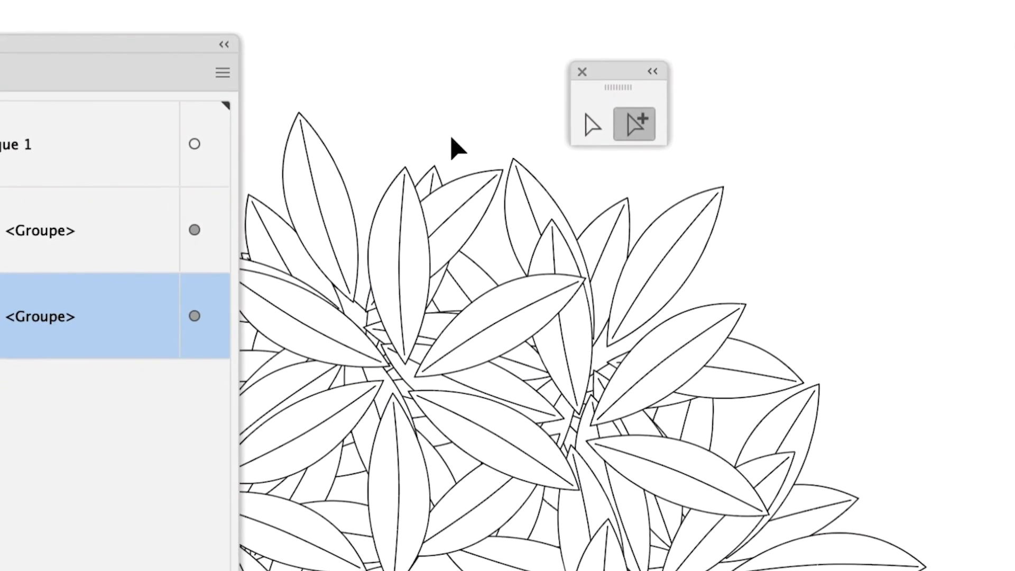
pyautogui.press('super+y')
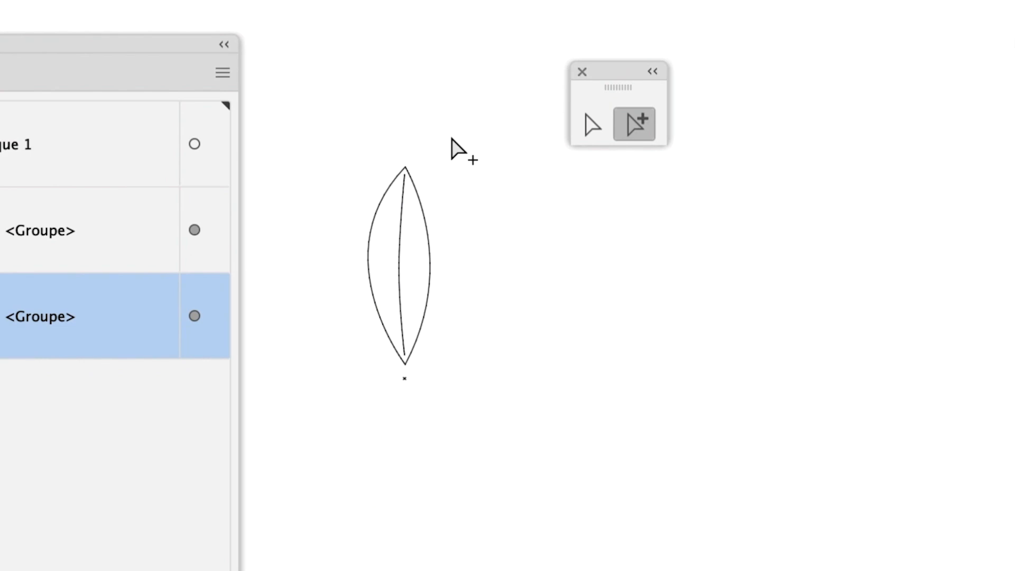
pyautogui.click(443, 161)
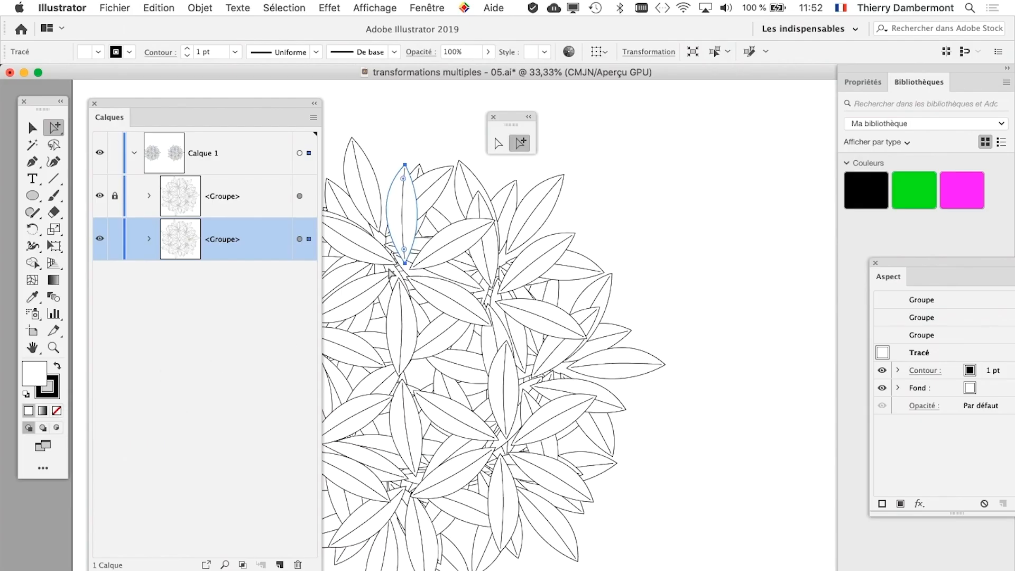
pyautogui.keyDown('super'); pyautogui.click(429, 239); pyautogui.keyUp('super')
pyautogui.moveTo(458, 239); pyautogui.dragTo(461, 292)
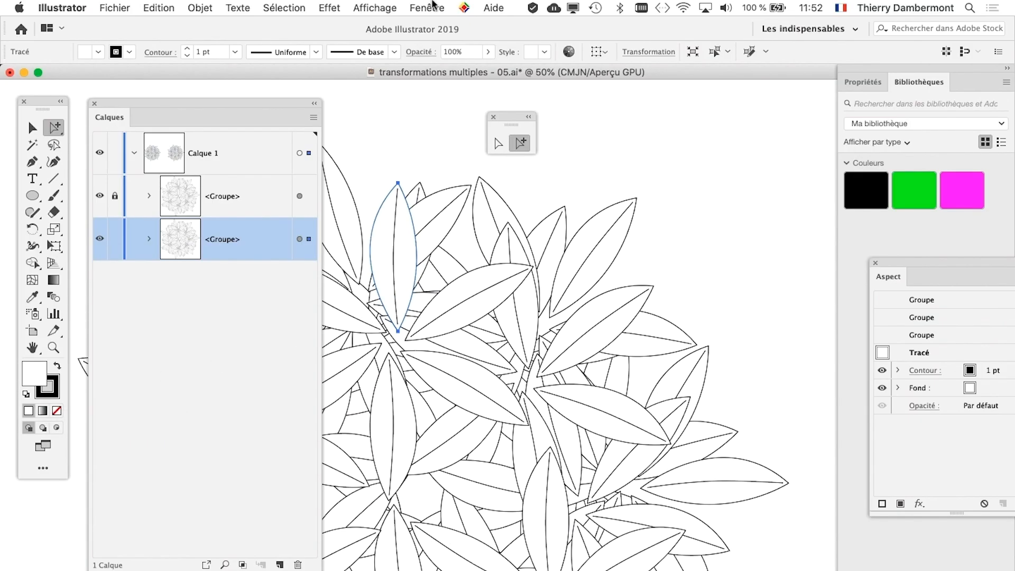
# Show the Nuancier swatches beside the artwork with large thumbnails
pyautogui.click(433, 7)
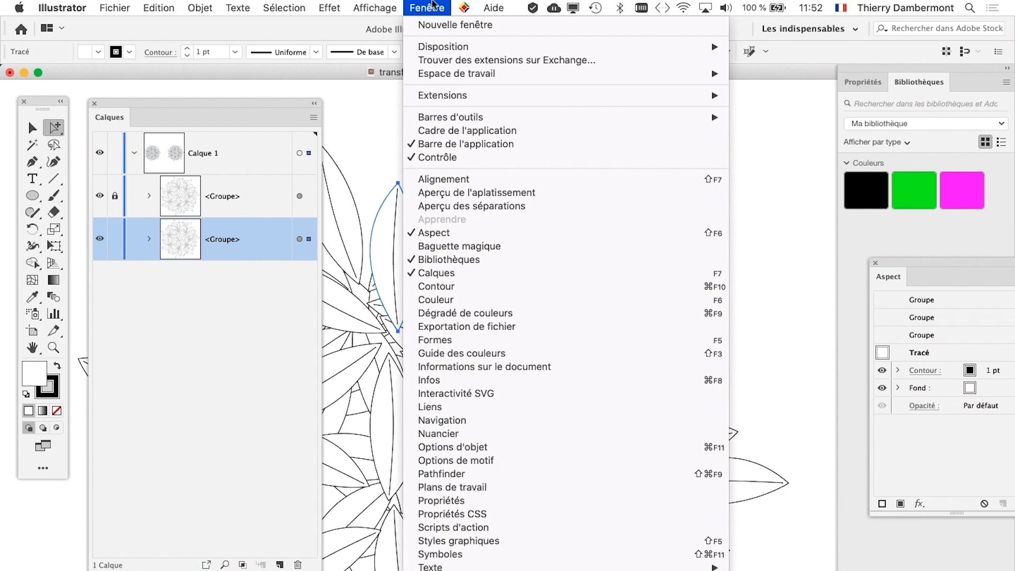
pyautogui.click(473, 437)
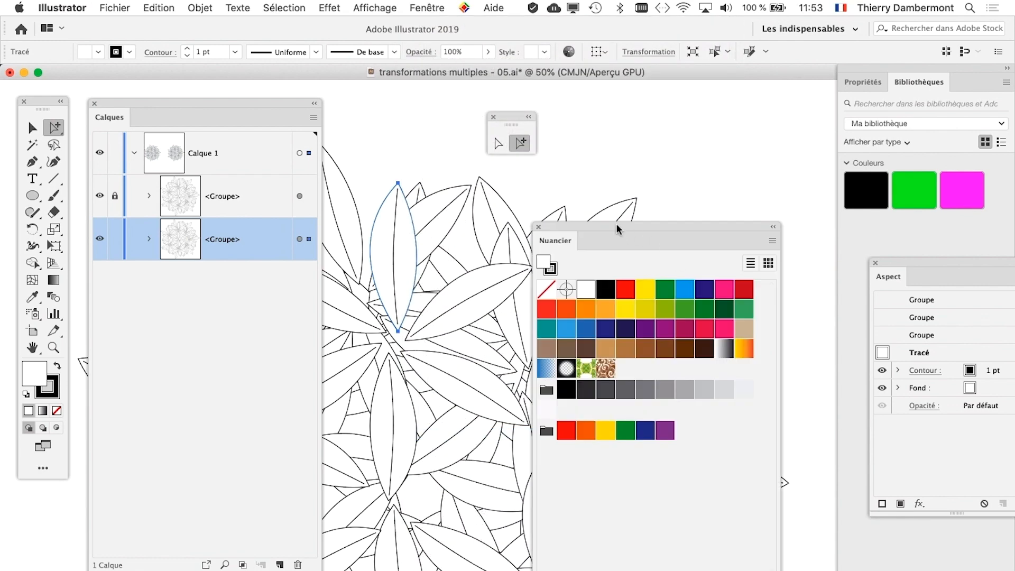
pyautogui.moveTo(616, 228); pyautogui.dragTo(632, 131)
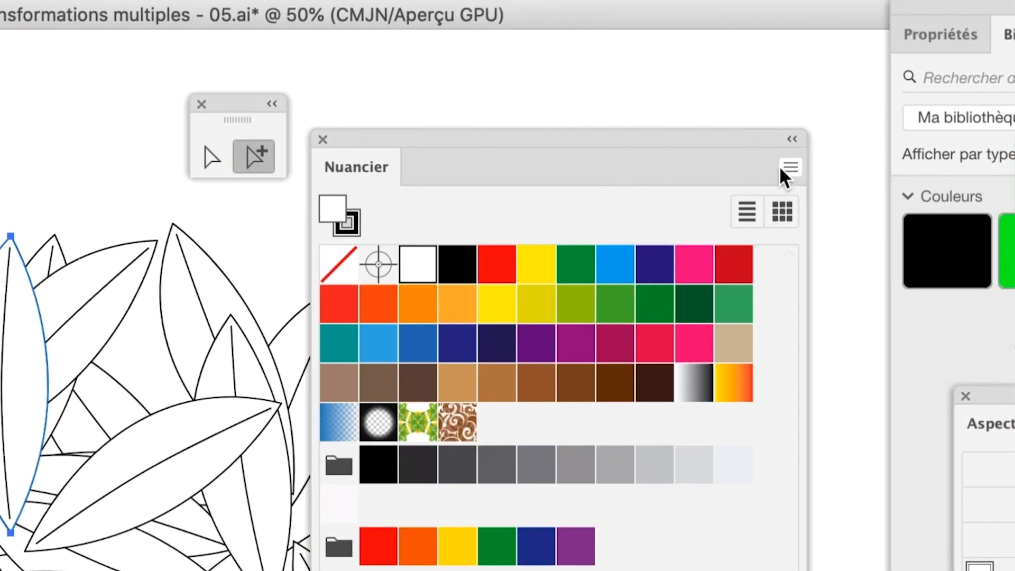
pyautogui.click(802, 88)
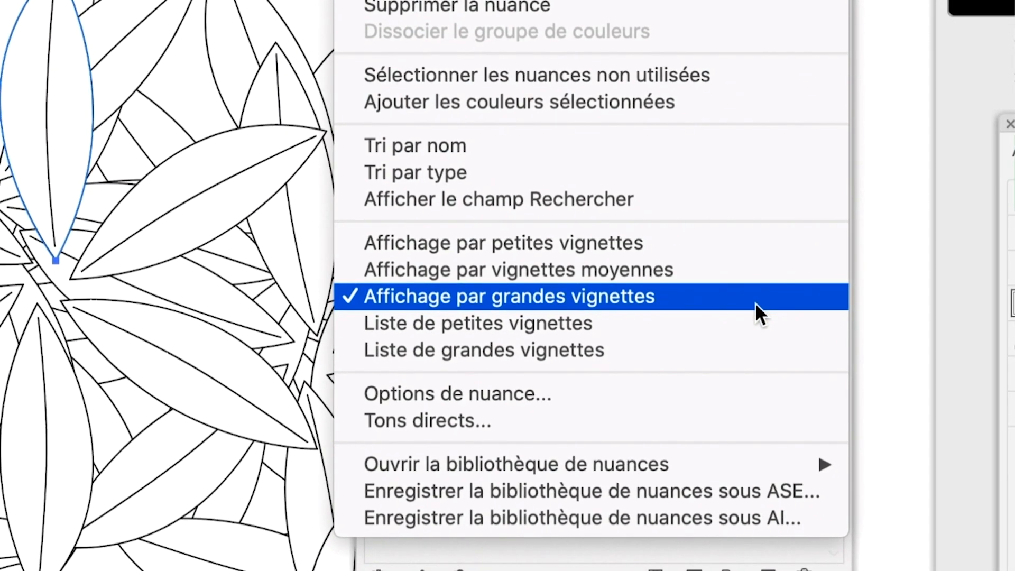
pyautogui.click(748, 302)
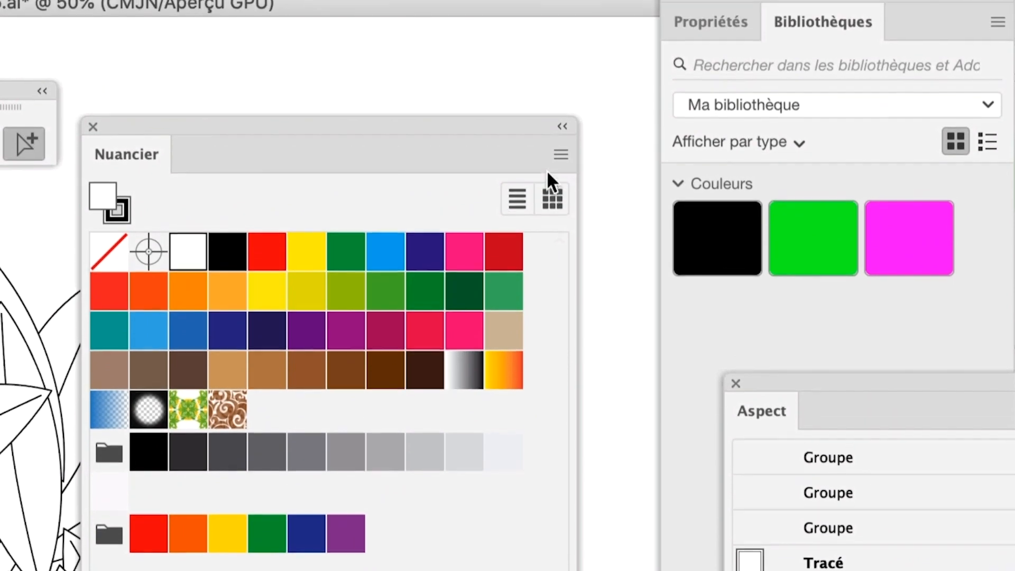
# Start a new global swatch for the leaf's fill and switch its colour mode to RVB
pyautogui.click(560, 154)
pyautogui.click(523, 159)
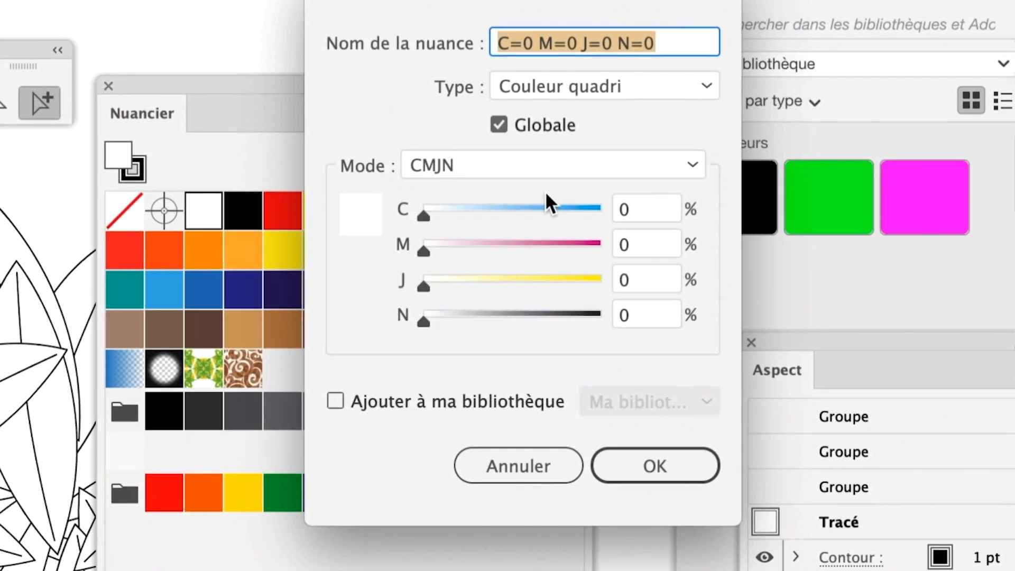
pyautogui.click(511, 166)
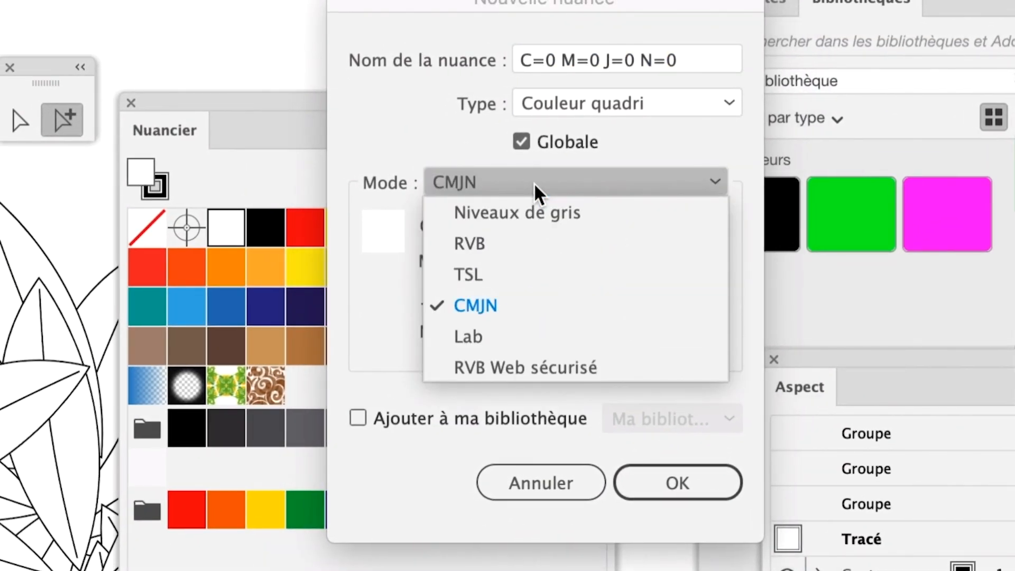
pyautogui.click(534, 182)
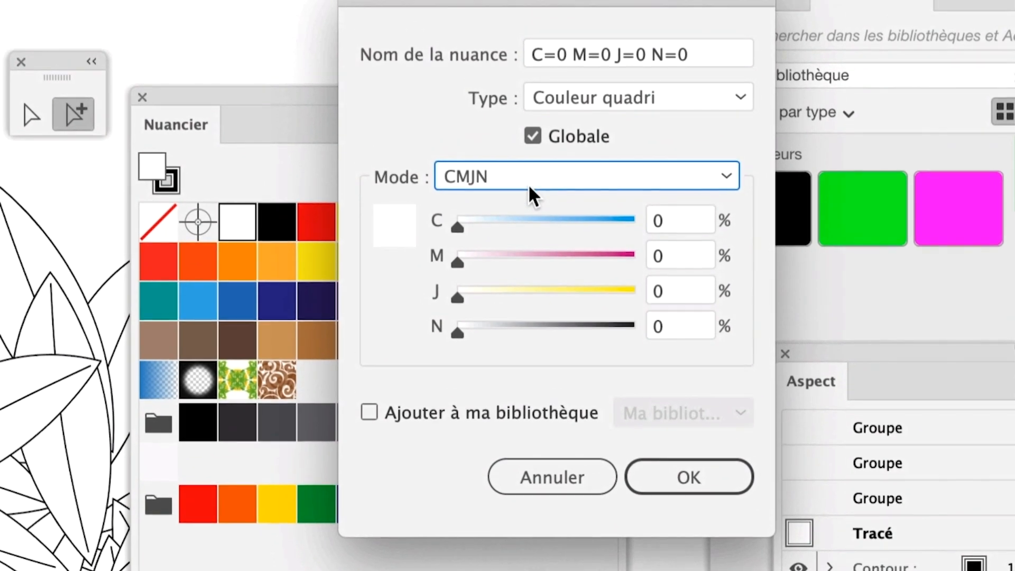
pyautogui.click(513, 148)
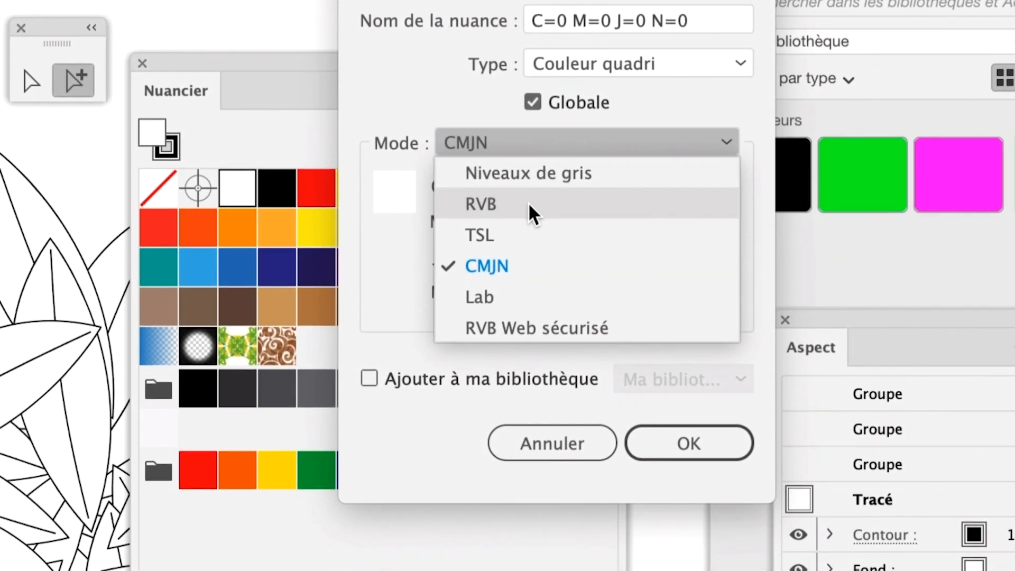
pyautogui.click(528, 202)
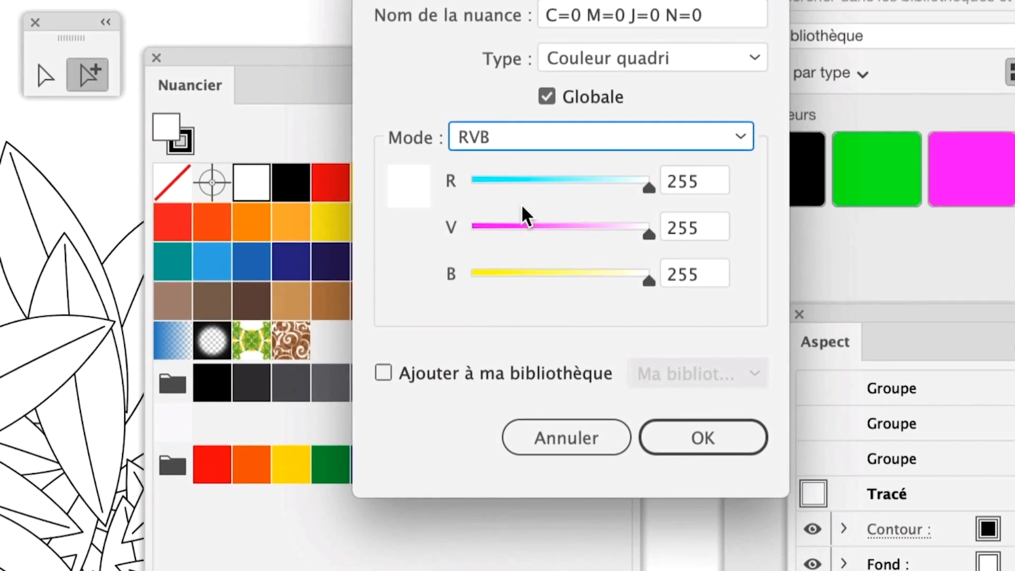
# Set the new swatch to a green of R 72, V 255 and B 8 and create it as the leaf fill
pyautogui.click(518, 181)
pyautogui.moveTo(572, 274); pyautogui.dragTo(477, 273)
pyautogui.moveTo(581, 181); pyautogui.dragTo(519, 199)
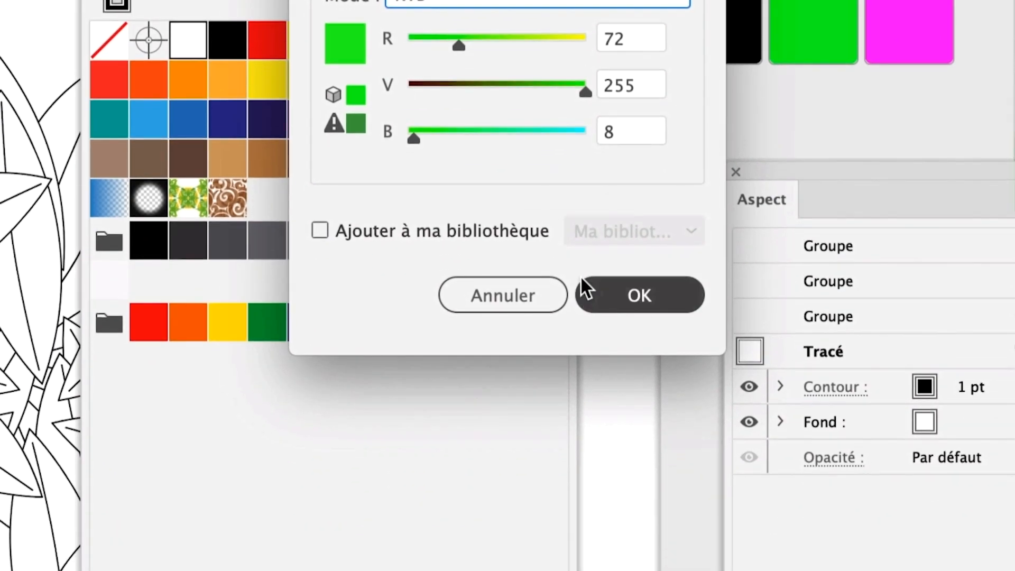
pyautogui.click(590, 280)
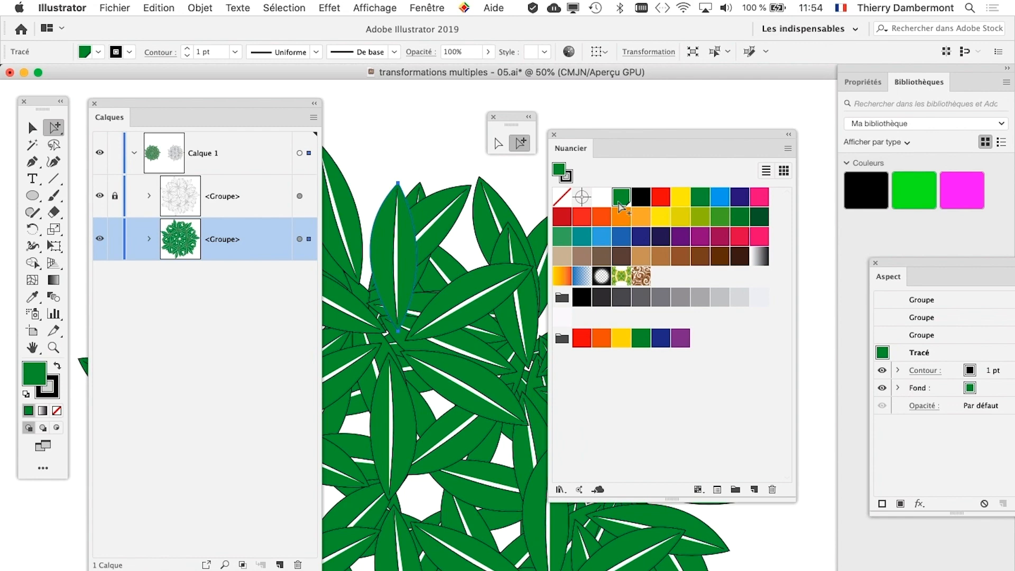
# Rearrange the Swatches, Layers and Tools panels and shorten the Layers panel so the whole green flower is uncovered
pyautogui.moveTo(587, 129); pyautogui.dragTo(681, 111)
pyautogui.scroll(-2, 556, 301)
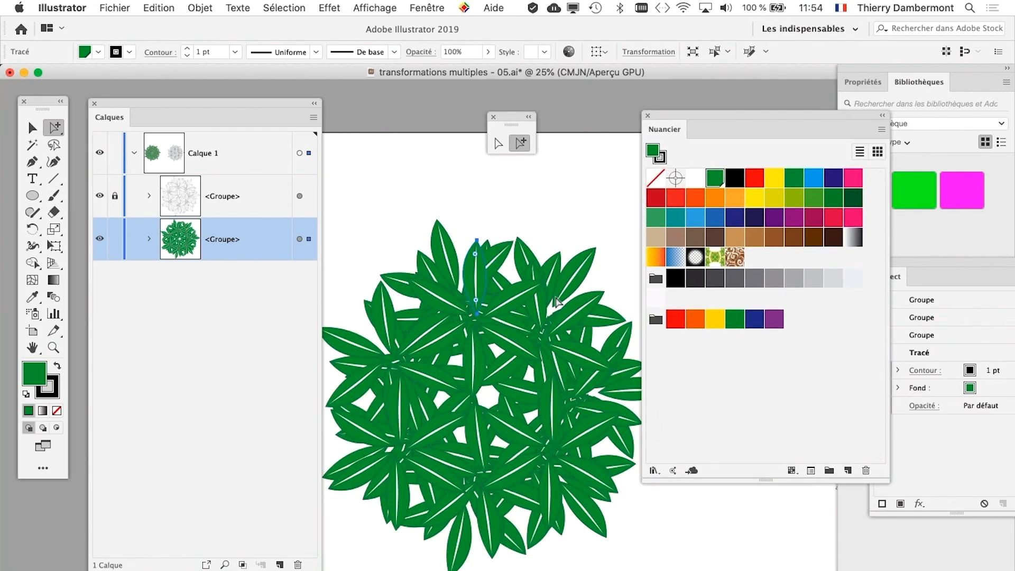
pyautogui.moveTo(514, 344); pyautogui.dragTo(540, 281)
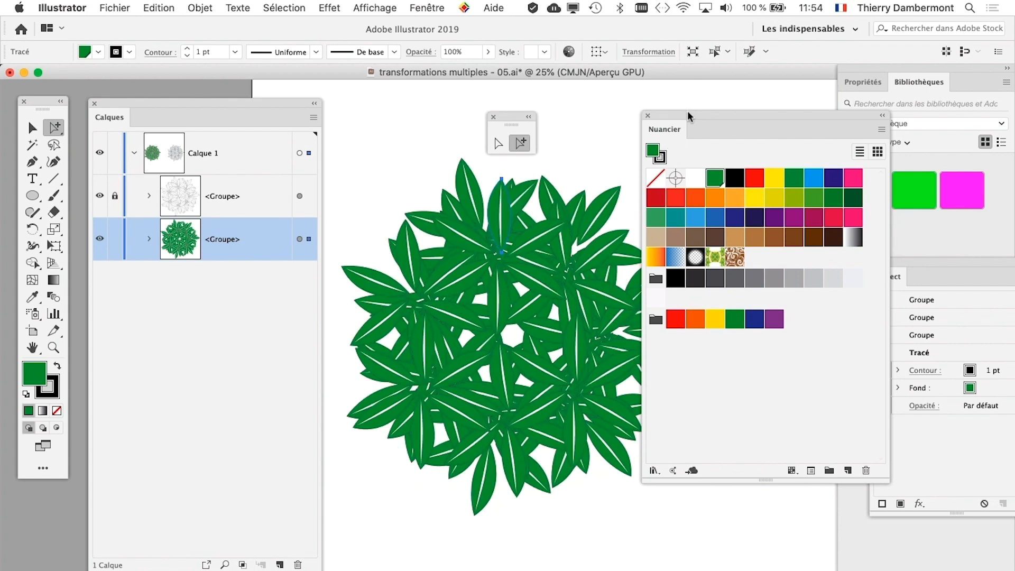
pyautogui.moveTo(688, 115); pyautogui.dragTo(750, 120)
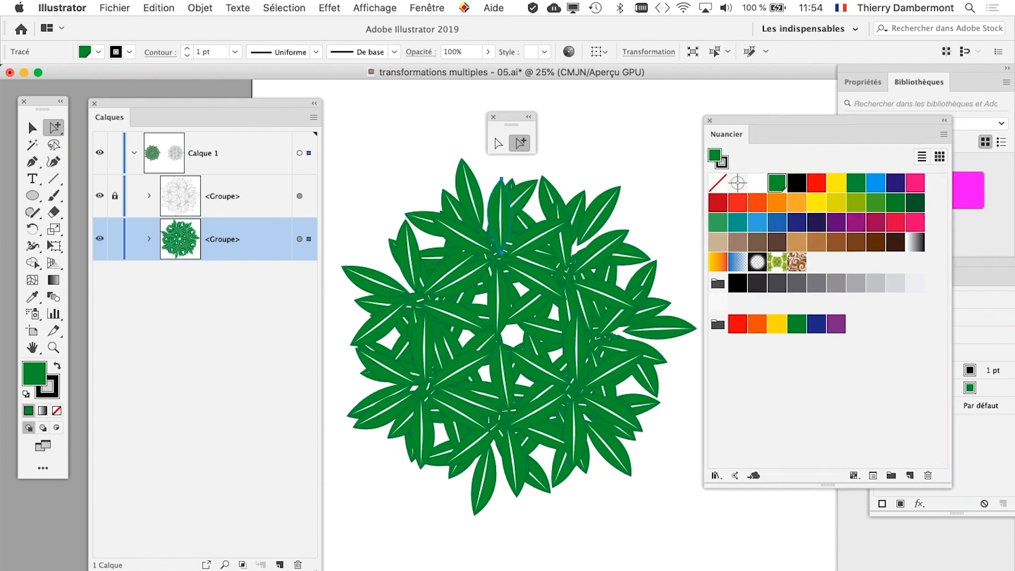
pyautogui.moveTo(318, 566); pyautogui.dragTo(306, 289)
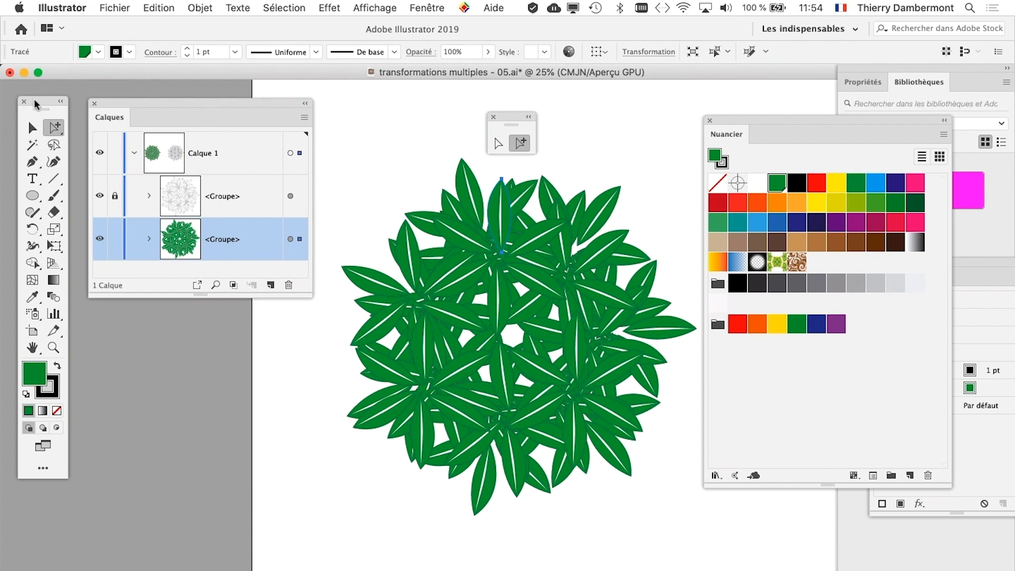
pyautogui.moveTo(36, 101); pyautogui.dragTo(28, 94)
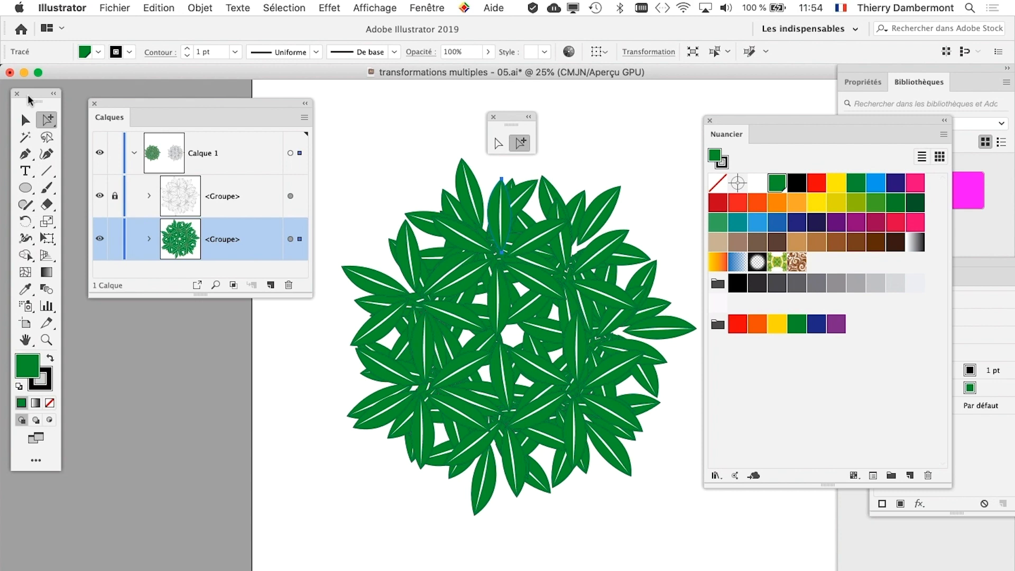
pyautogui.moveTo(160, 100); pyautogui.dragTo(145, 97)
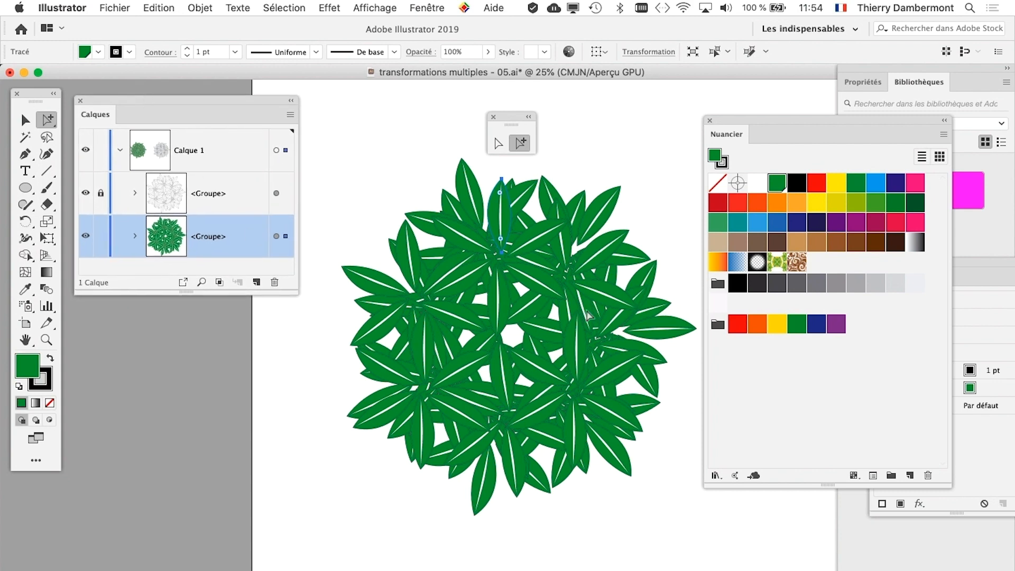
# Select the central vein shape of the selected leaf on its own and remove its fill
pyautogui.scroll(1, 589, 312)
pyautogui.scroll(1, 589, 311)
pyautogui.scroll(3, 529, 328)
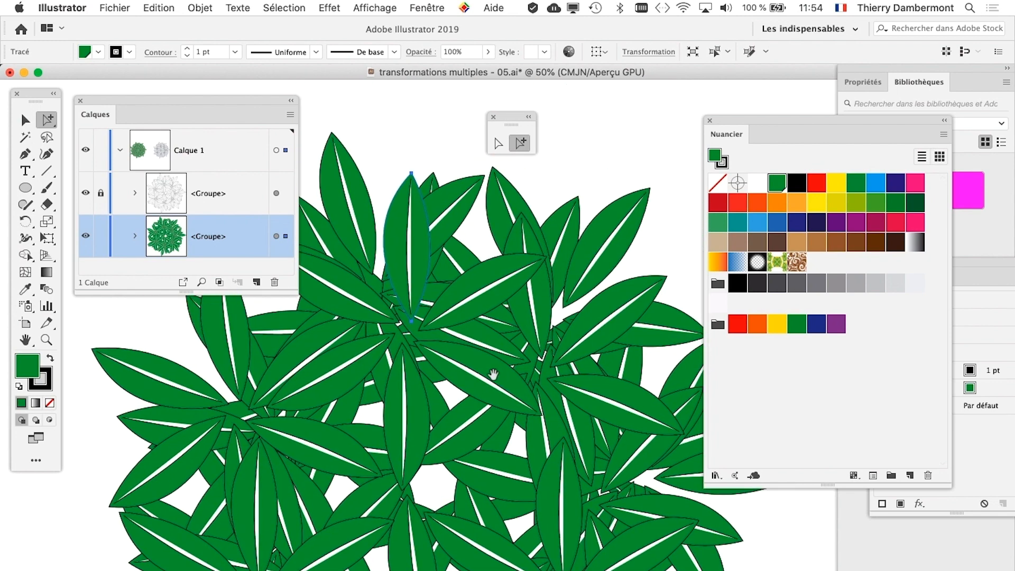
pyautogui.scroll(1, 414, 317)
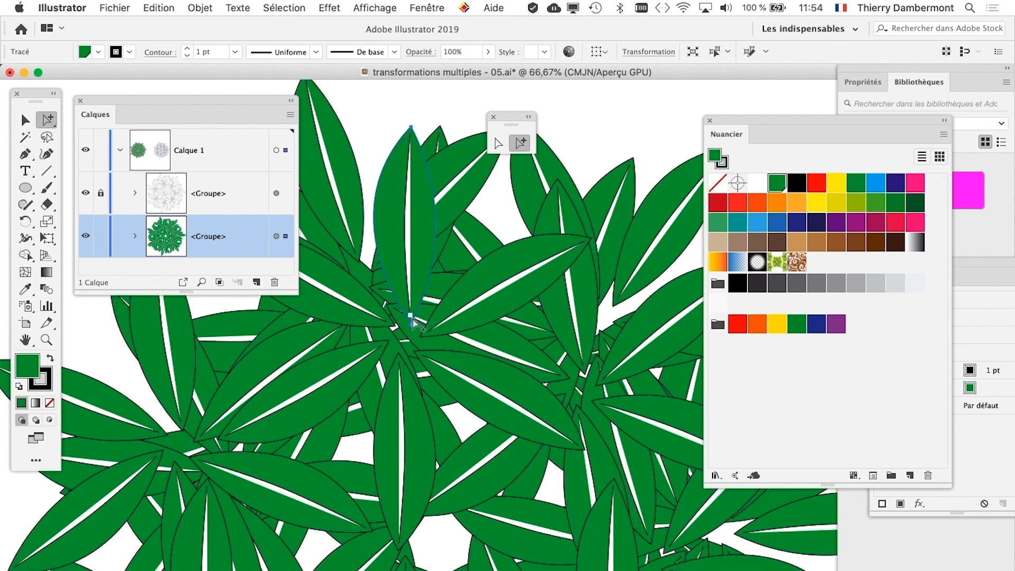
pyautogui.scroll(2, 449, 346)
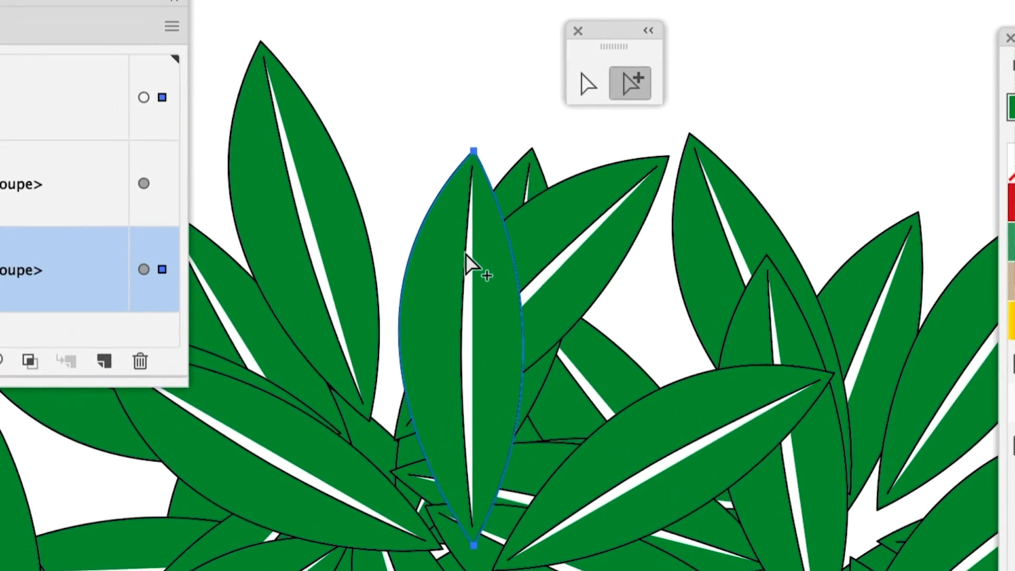
pyautogui.click(426, 305)
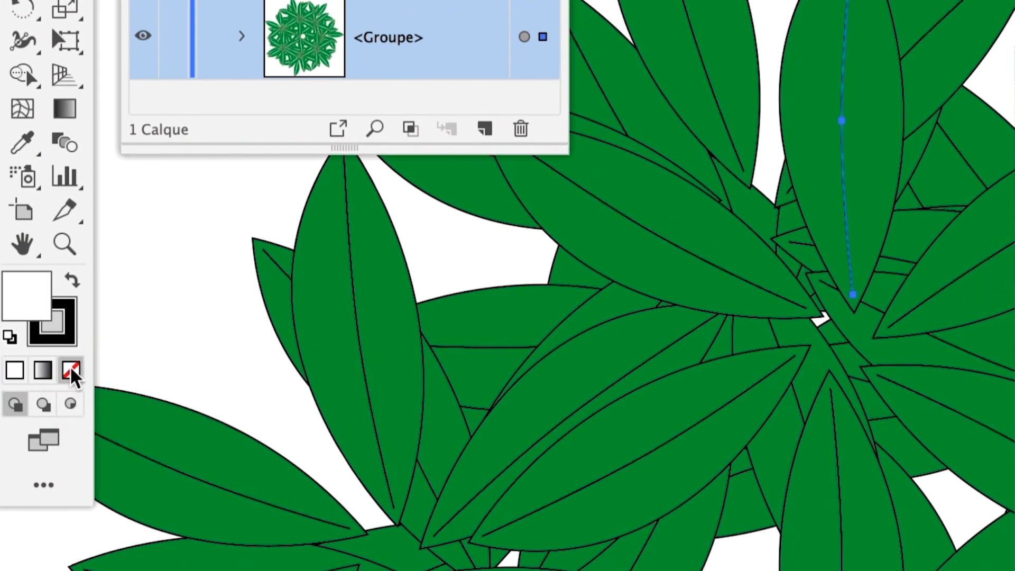
pyautogui.click(96, 413)
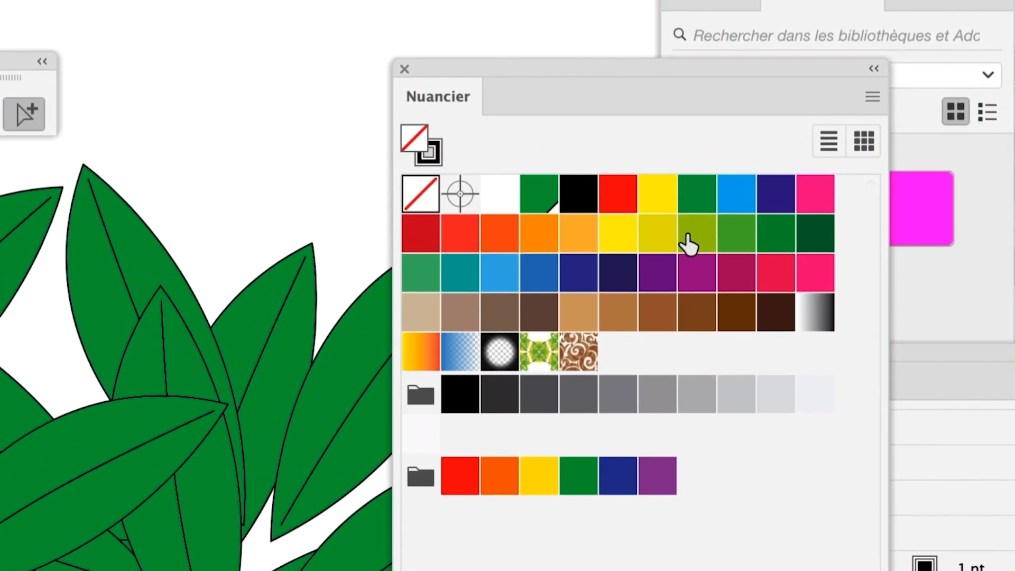
# Try olive green and dark yellow swatches on the vein and keep the olive green fill
pyautogui.click(687, 237)
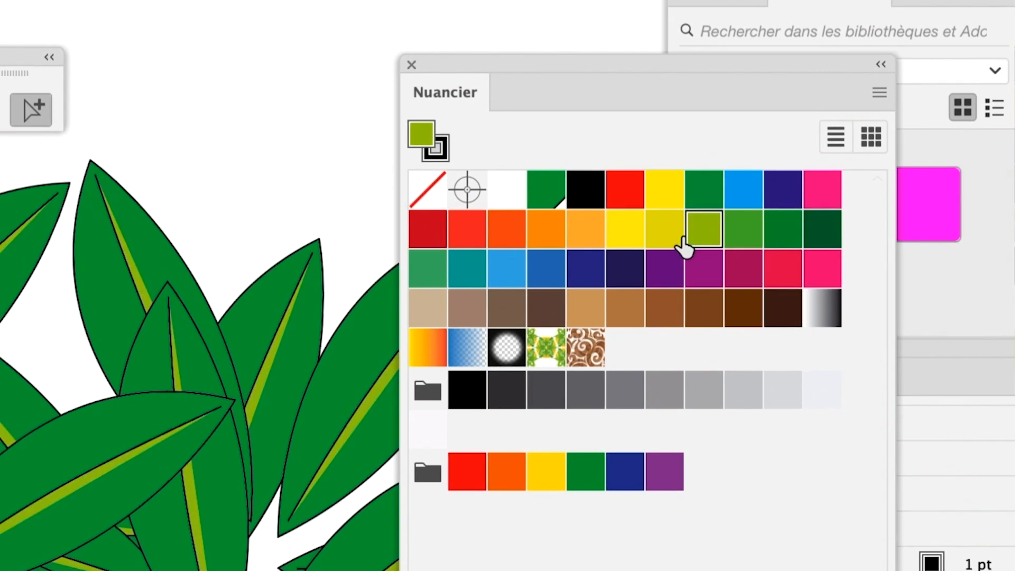
pyautogui.click(661, 240)
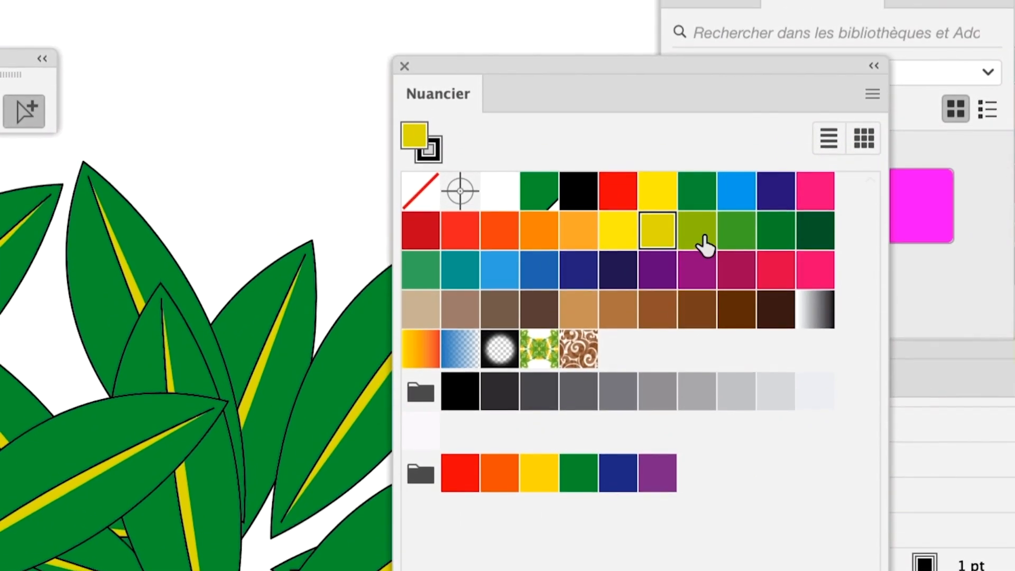
pyautogui.click(704, 247)
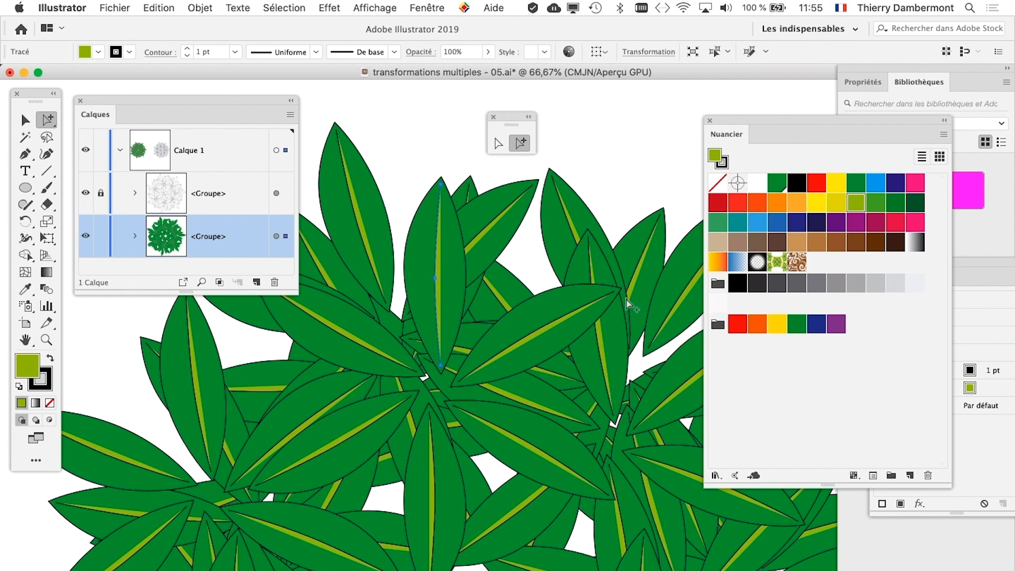
# Examine the recoloured veins across the whole leaf pattern, both overall and close up
pyautogui.scroll(-2, 550, 306)
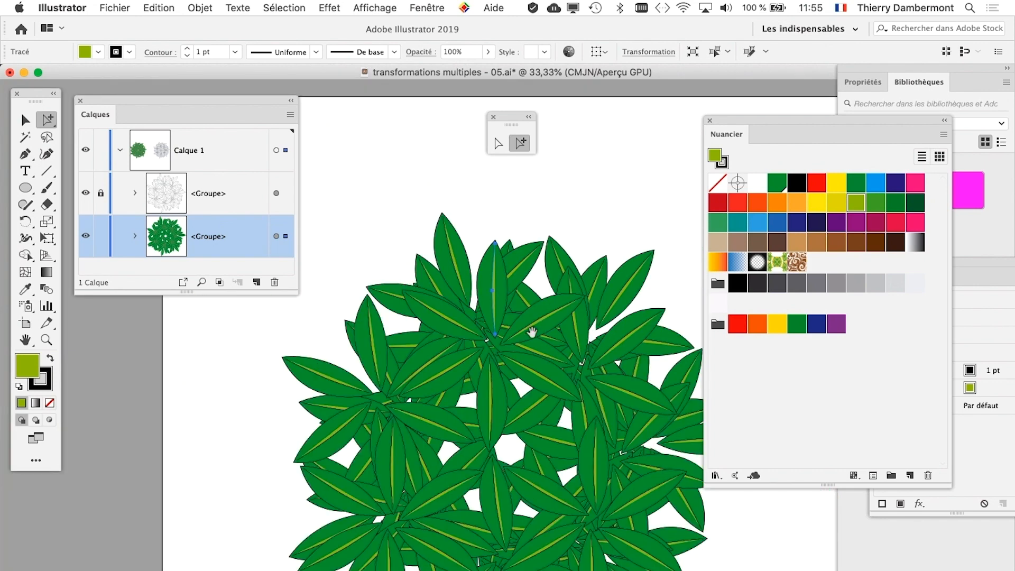
pyautogui.moveTo(529, 346); pyautogui.dragTo(460, 282)
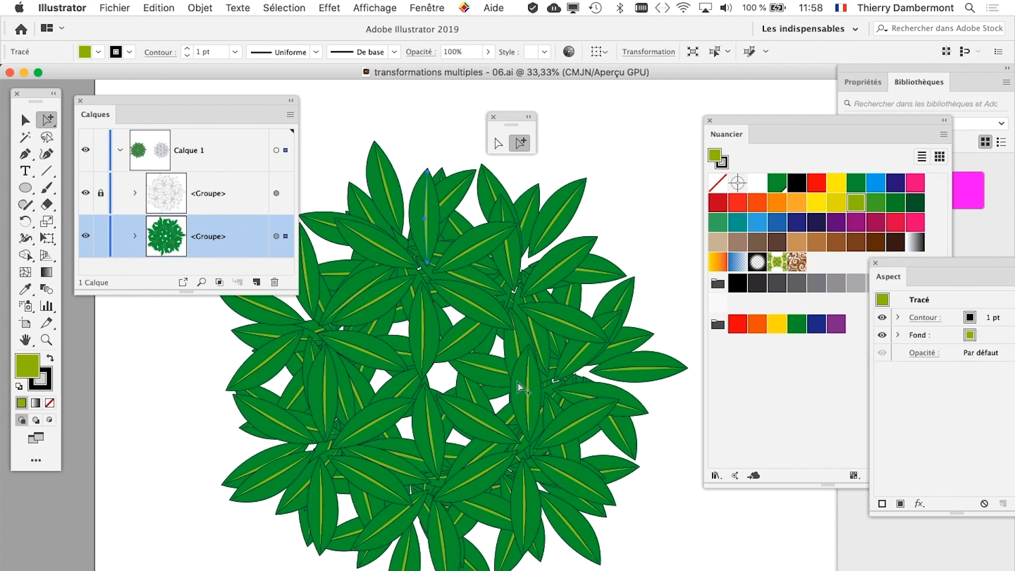
pyautogui.scroll(-1, 481, 379)
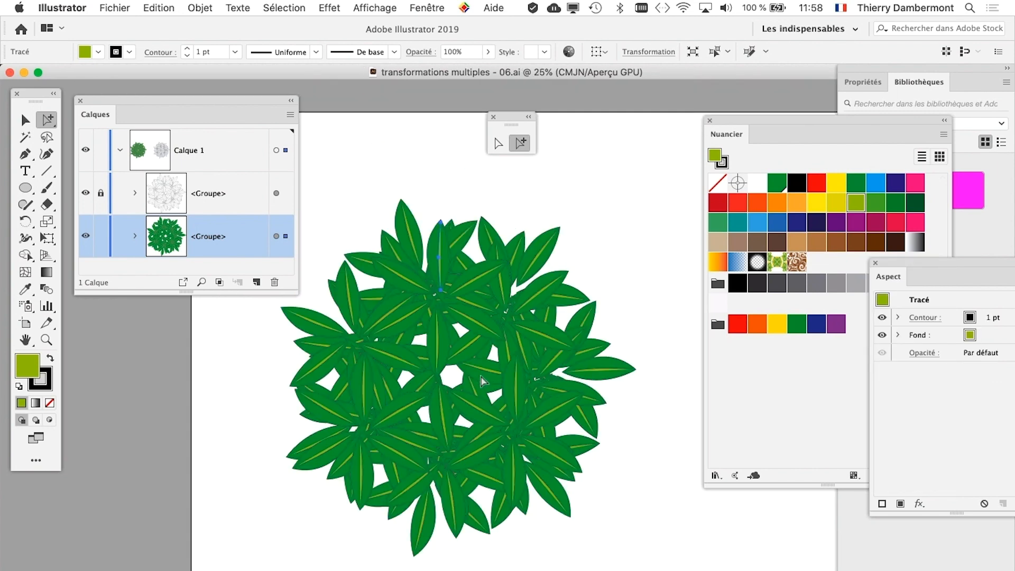
pyautogui.scroll(2, 481, 380)
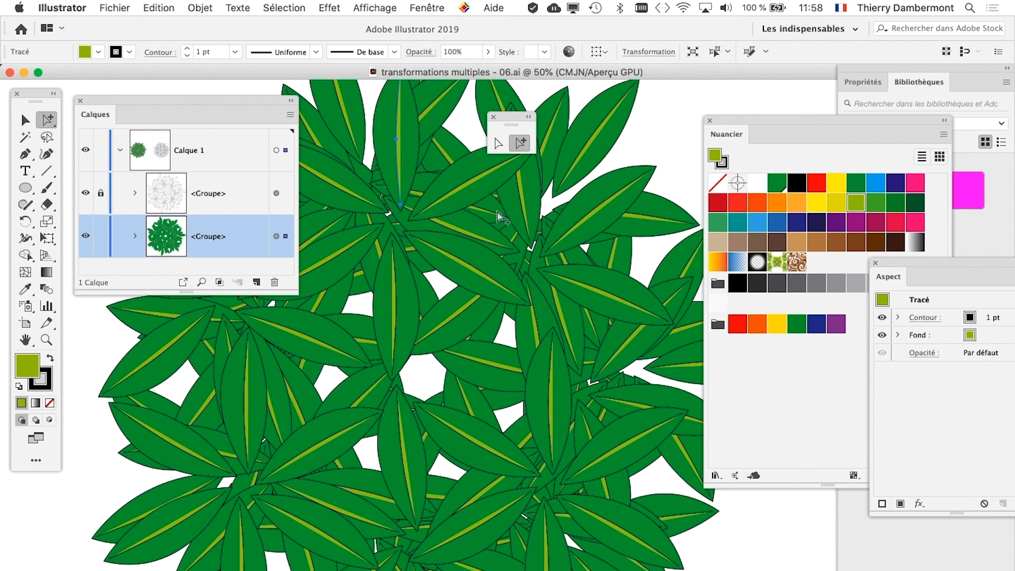
pyautogui.scroll(2, 443, 218)
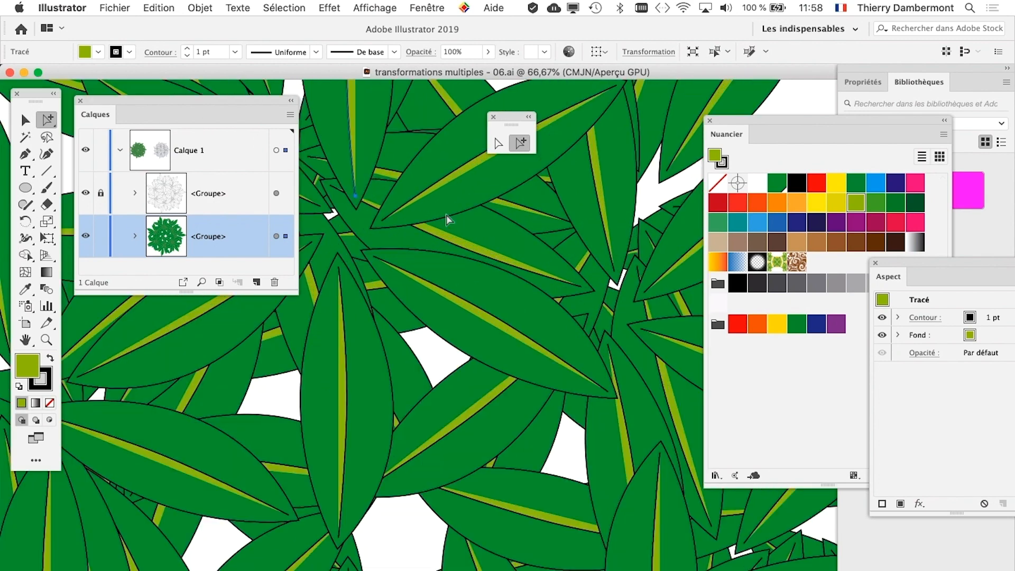
pyautogui.moveTo(443, 216); pyautogui.dragTo(453, 324)
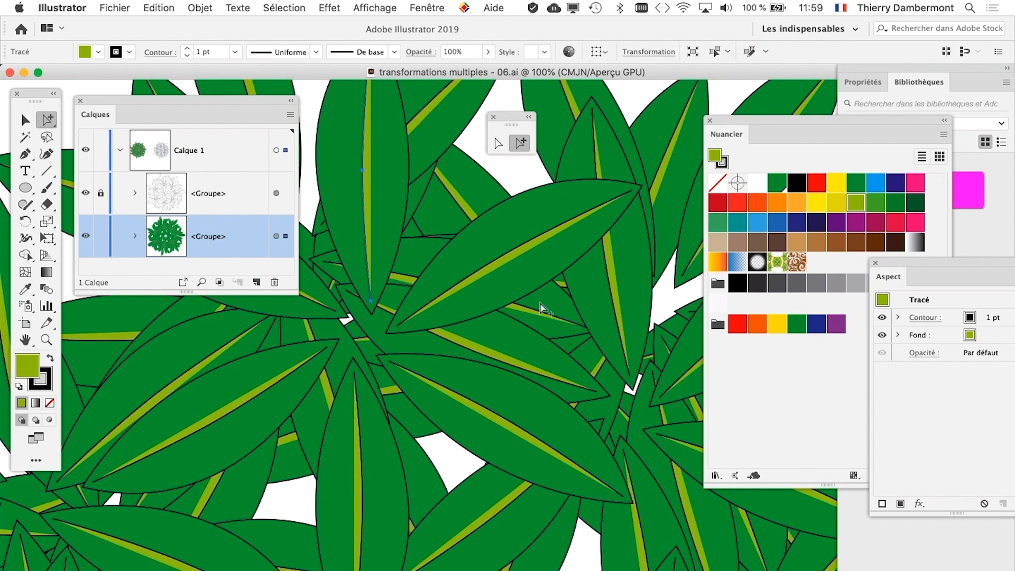
pyautogui.scroll(-1, 541, 305)
pyautogui.scroll(-1, 542, 305)
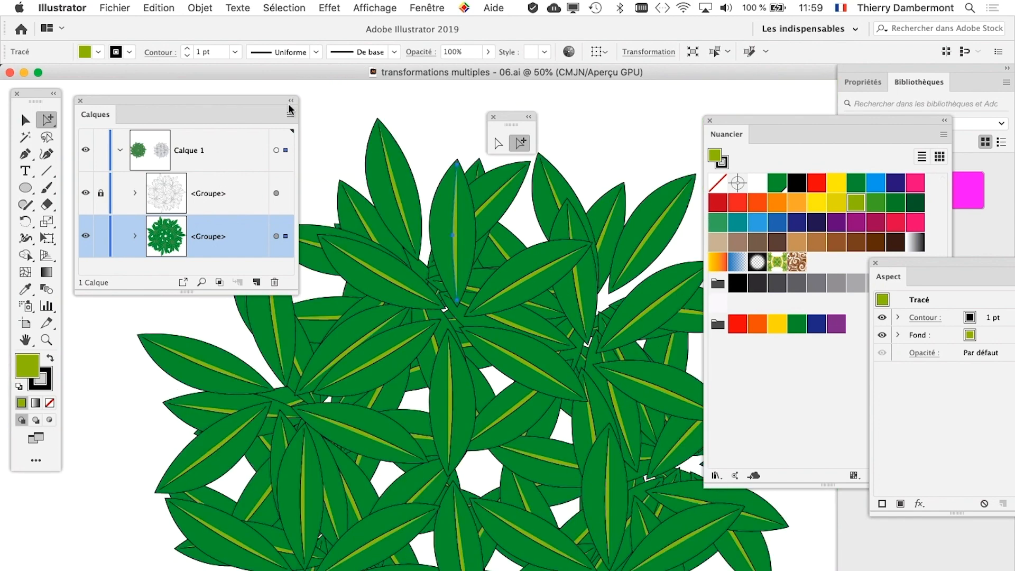
# Deselect all artwork and reposition the Calques and Nuancier panels so that the tools and Aspect panel stay uncovered
pyautogui.moveTo(262, 99); pyautogui.dragTo(230, 92)
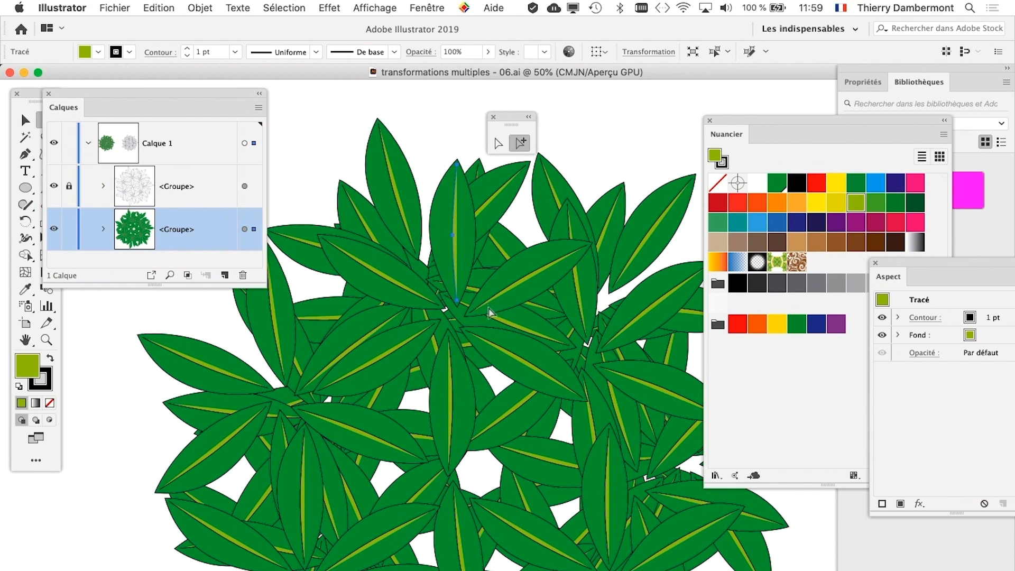
pyautogui.scroll(-1, 489, 312)
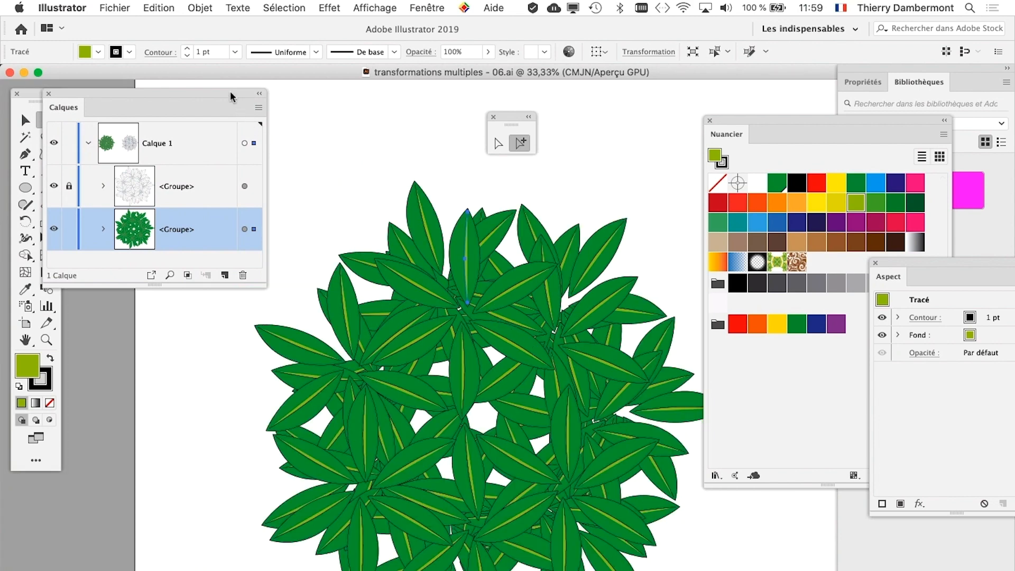
pyautogui.moveTo(230, 91); pyautogui.dragTo(268, 88)
pyautogui.click(25, 119)
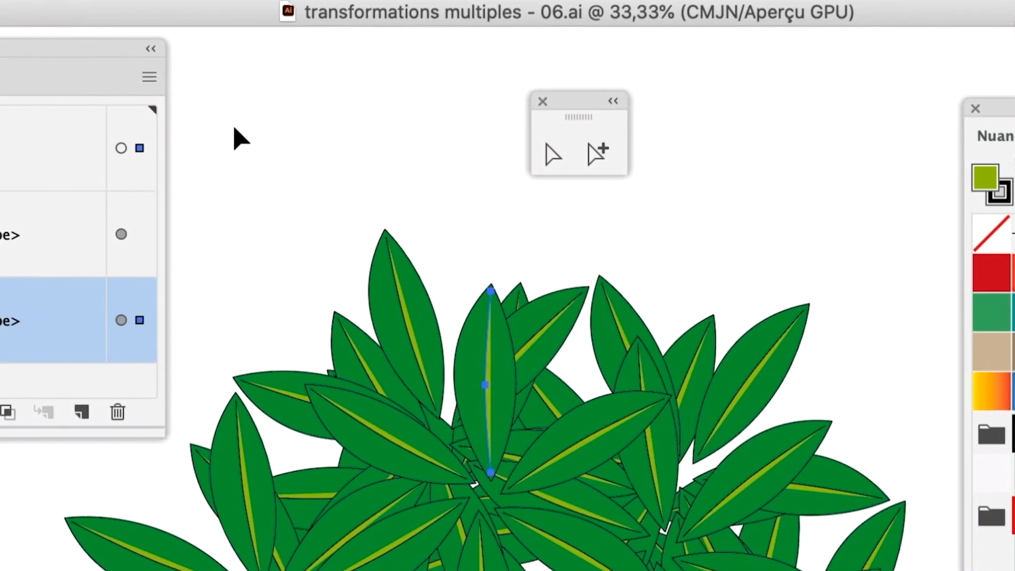
pyautogui.click(654, 138)
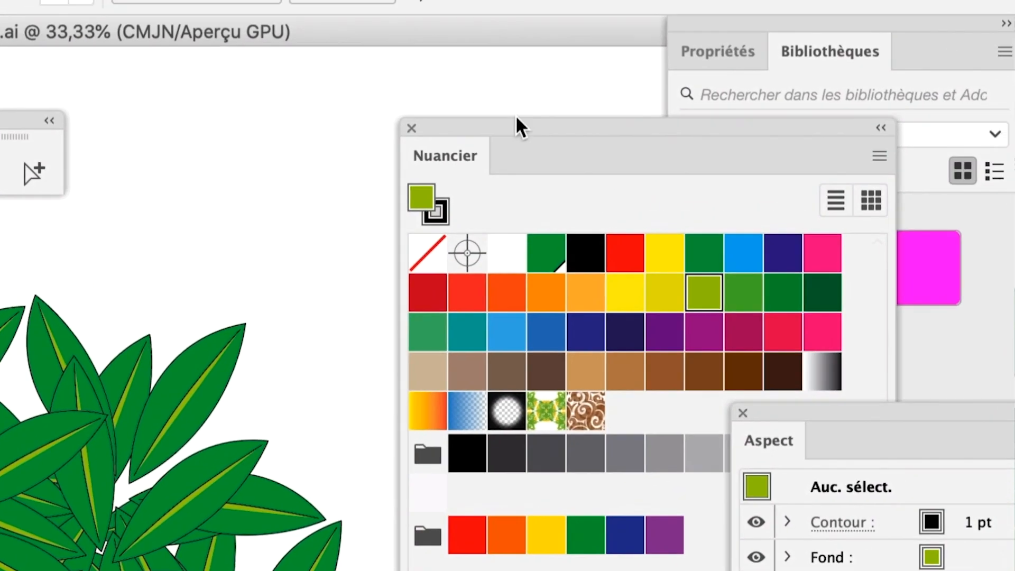
pyautogui.moveTo(516, 119); pyautogui.dragTo(420, 108)
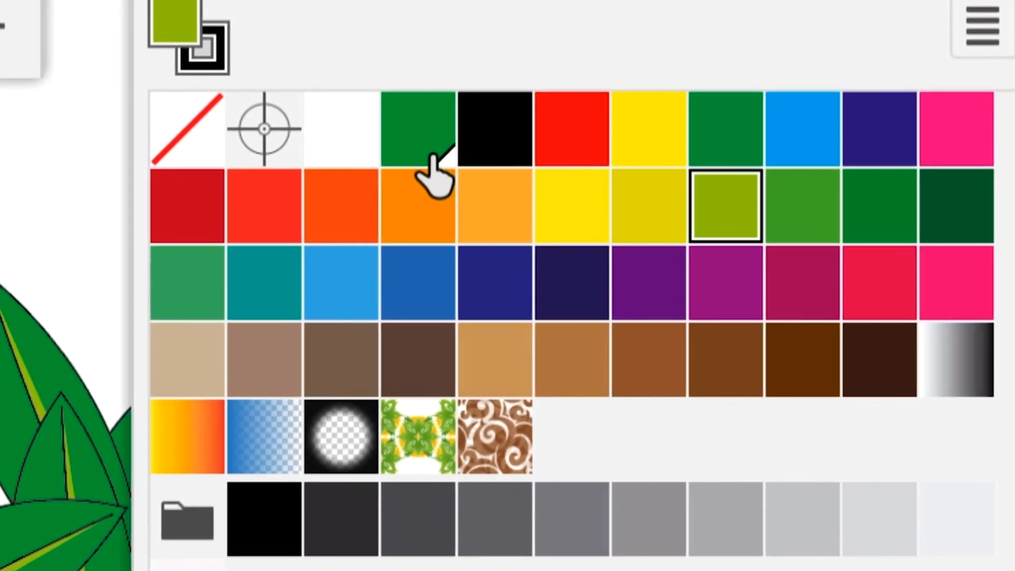
# Open the options of the global green leaf swatch, move the dialog off the artwork and turn on the preview
pyautogui.click(432, 153)
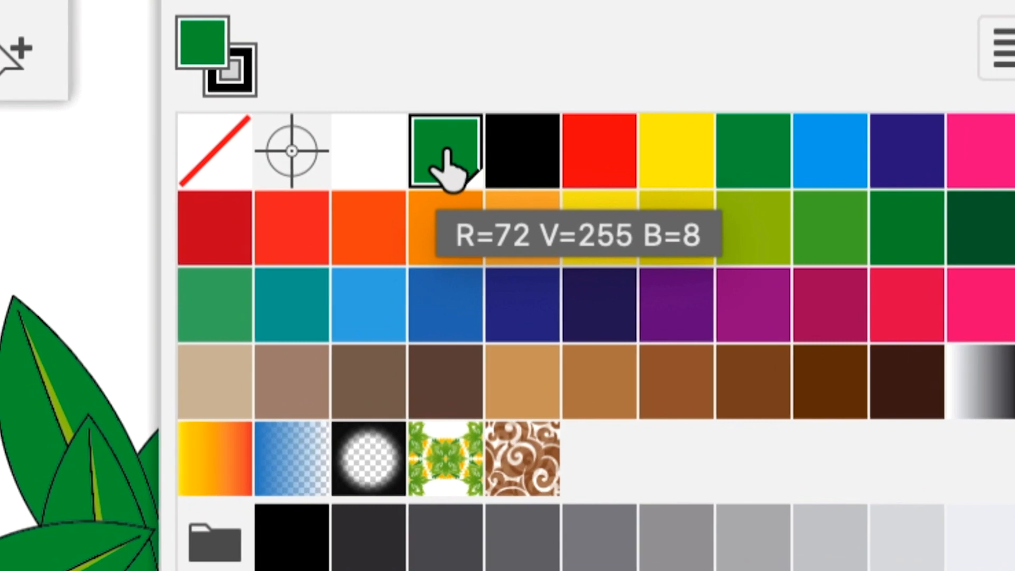
pyautogui.doubleClick(444, 161)
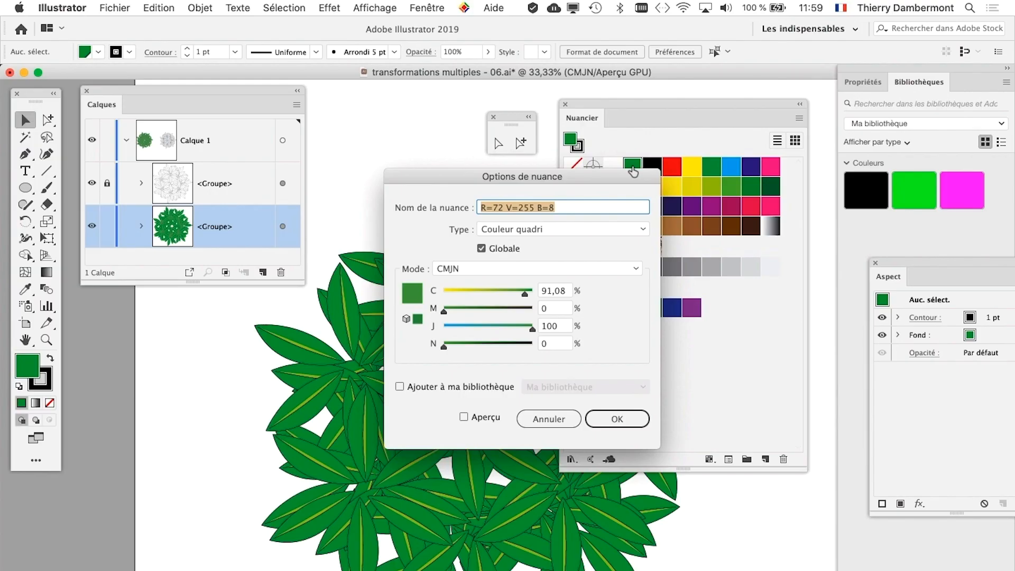
pyautogui.moveTo(631, 178); pyautogui.dragTo(838, 76)
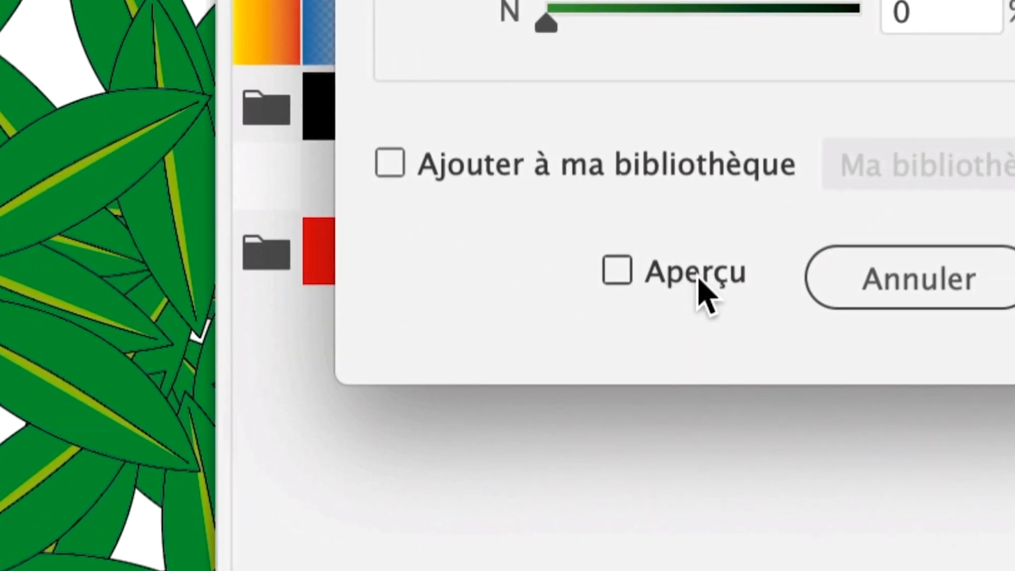
pyautogui.click(699, 280)
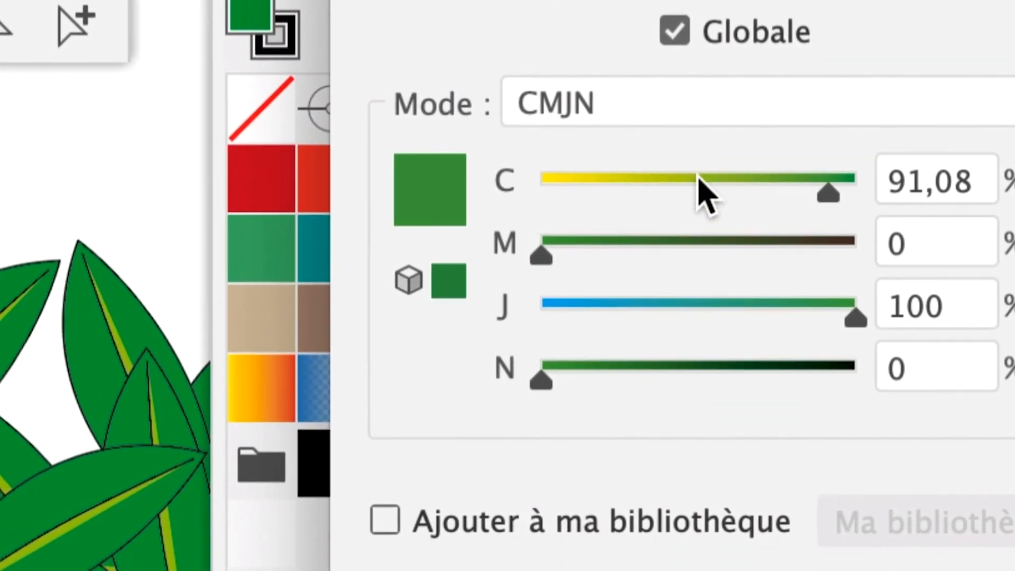
# Change the global swatch to a pale blue-green of C 25, M 0, J 18, N 0 and accept it
pyautogui.click(698, 179)
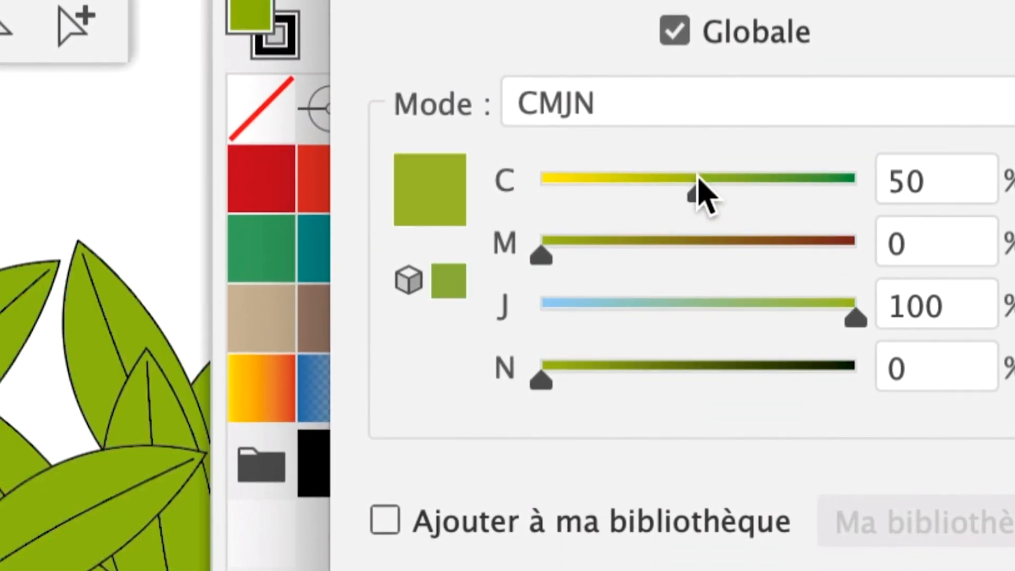
pyautogui.click(654, 180)
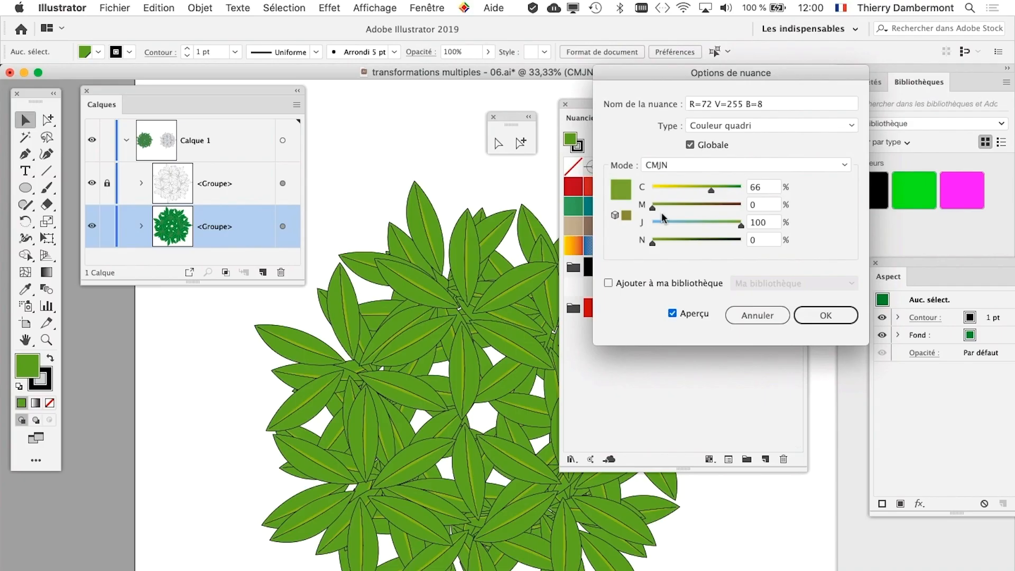
pyautogui.moveTo(680, 221); pyautogui.dragTo(668, 224)
pyautogui.click(679, 187)
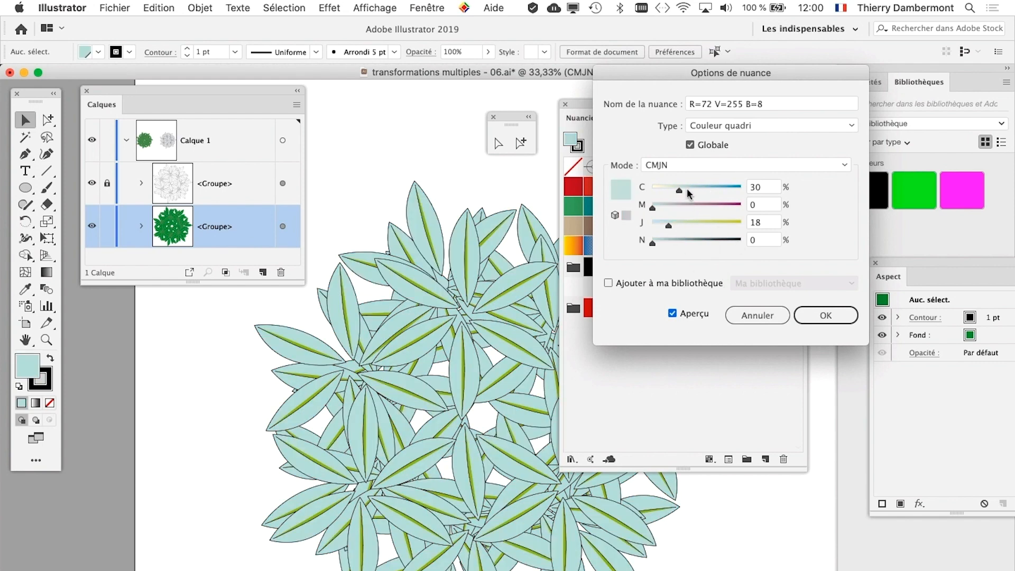
pyautogui.moveTo(689, 193); pyautogui.dragTo(675, 193)
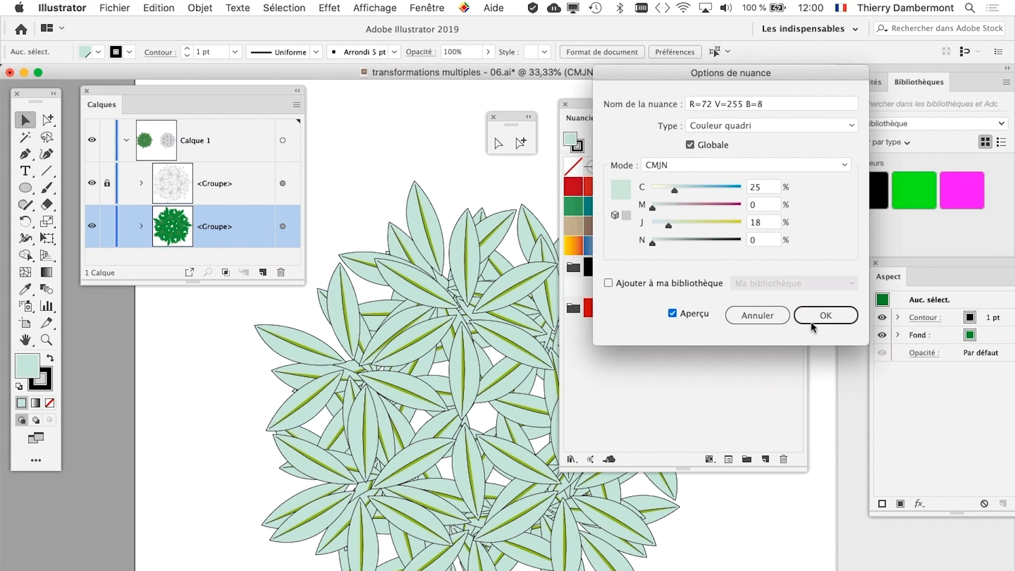
pyautogui.click(837, 321)
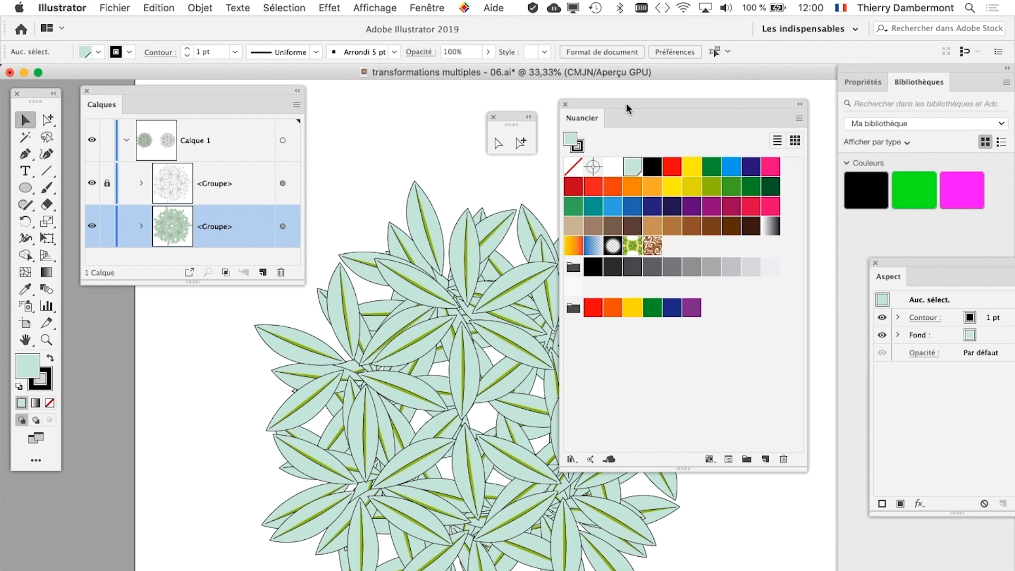
# Move the Nuancier panel slightly aside and reduce its width and height
pyautogui.moveTo(613, 103)
pyautogui.mouseDown()
pyautogui.moveTo(649, 91)
pyautogui.moveTo(626, 102)
pyautogui.mouseUp()
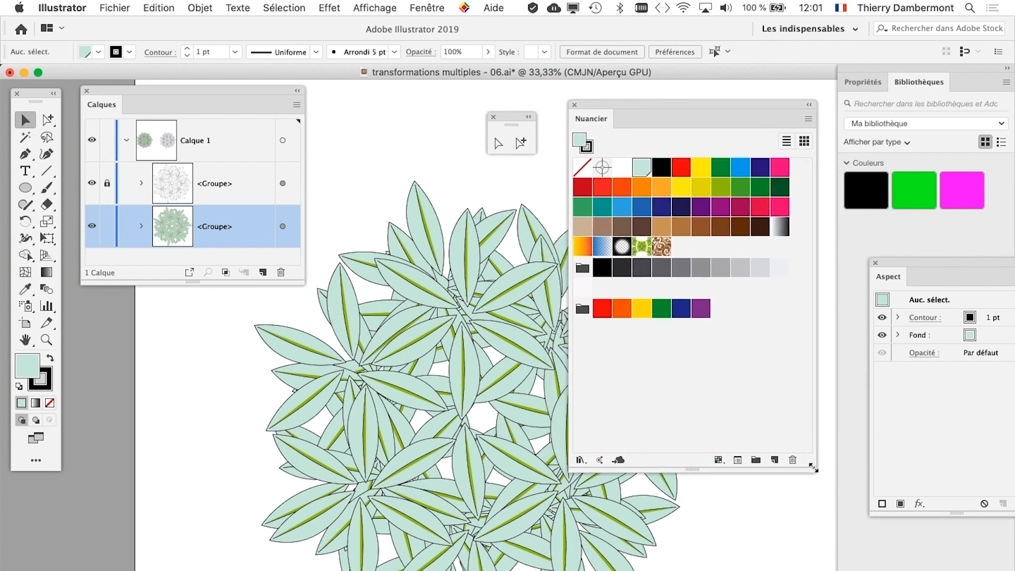
pyautogui.moveTo(813, 467); pyautogui.dragTo(793, 417)
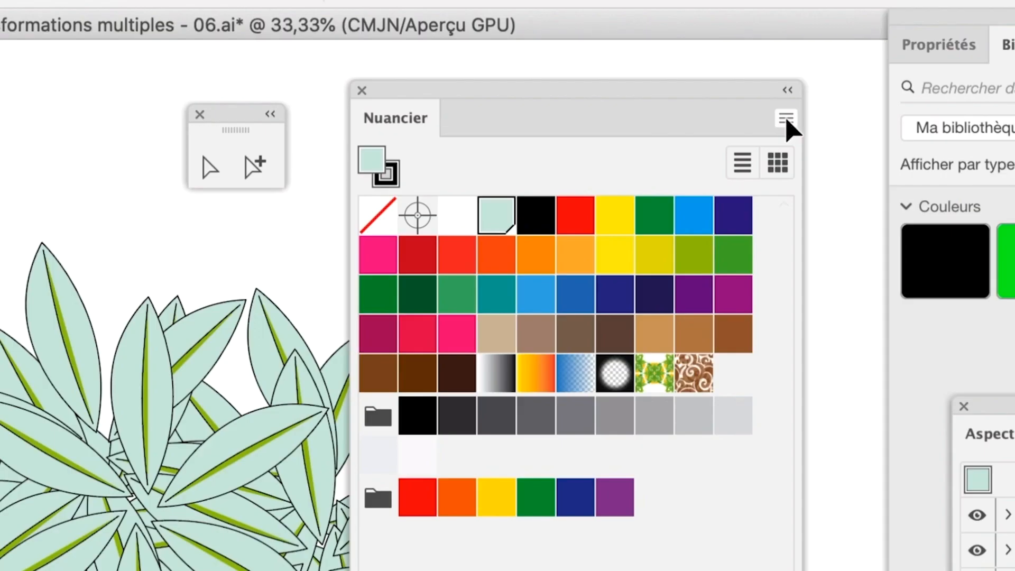
pyautogui.click(786, 121)
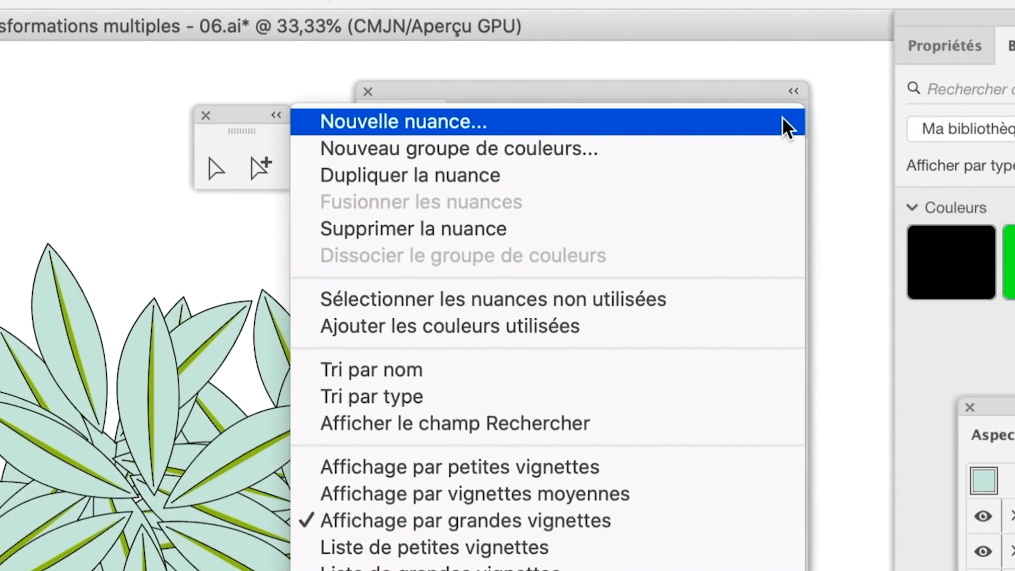
pyautogui.click(782, 118)
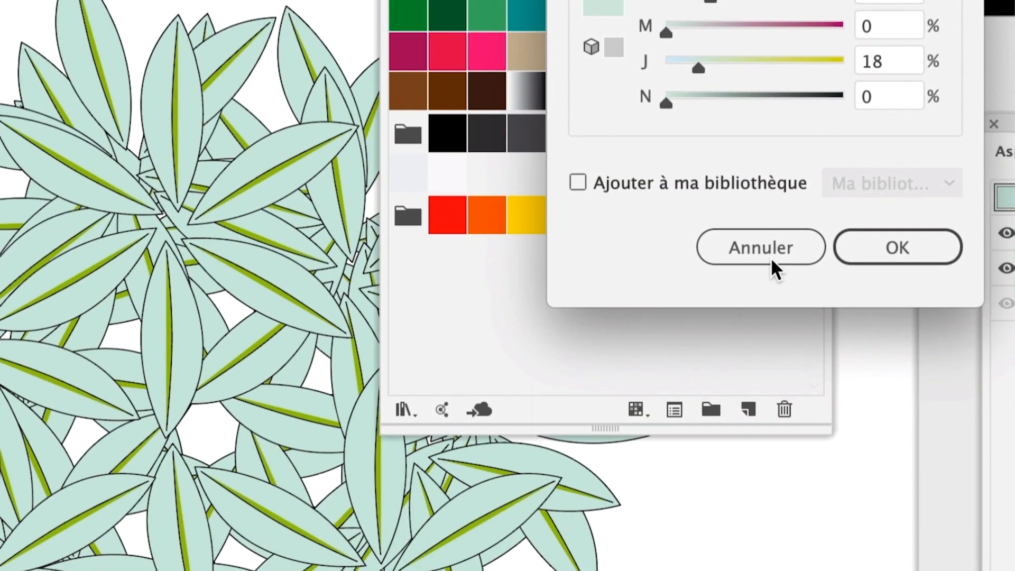
pyautogui.click(771, 260)
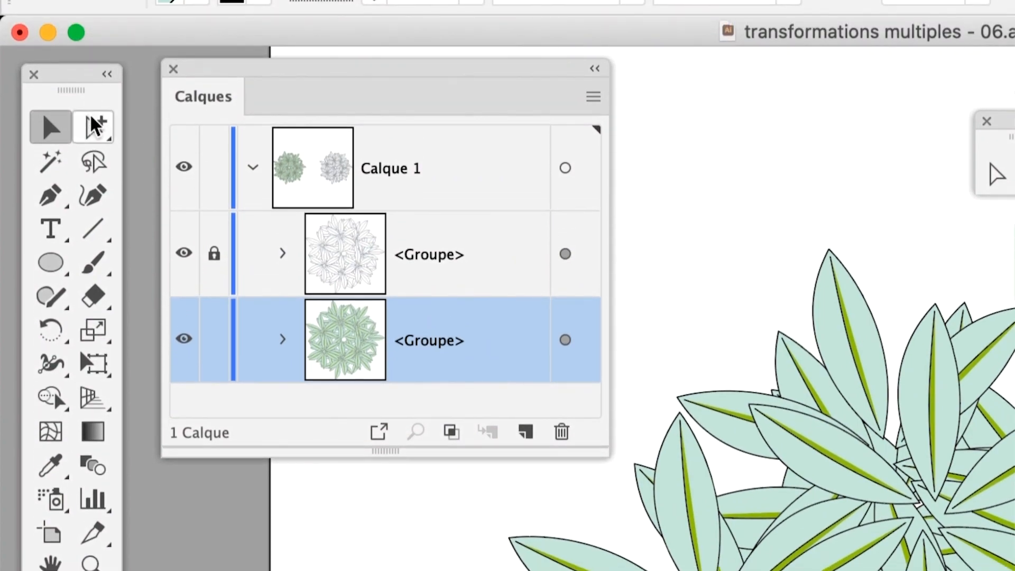
# Select only the blade shape of the original upright leaf with the Group Selection tool
pyautogui.click(93, 122)
pyautogui.click(625, 239)
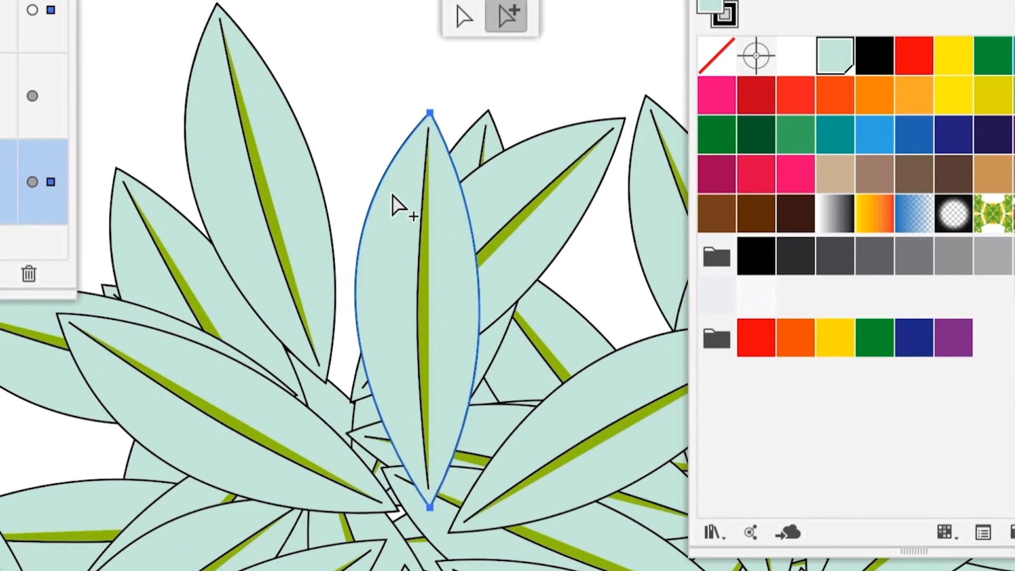
pyautogui.scroll(-5, 393, 203)
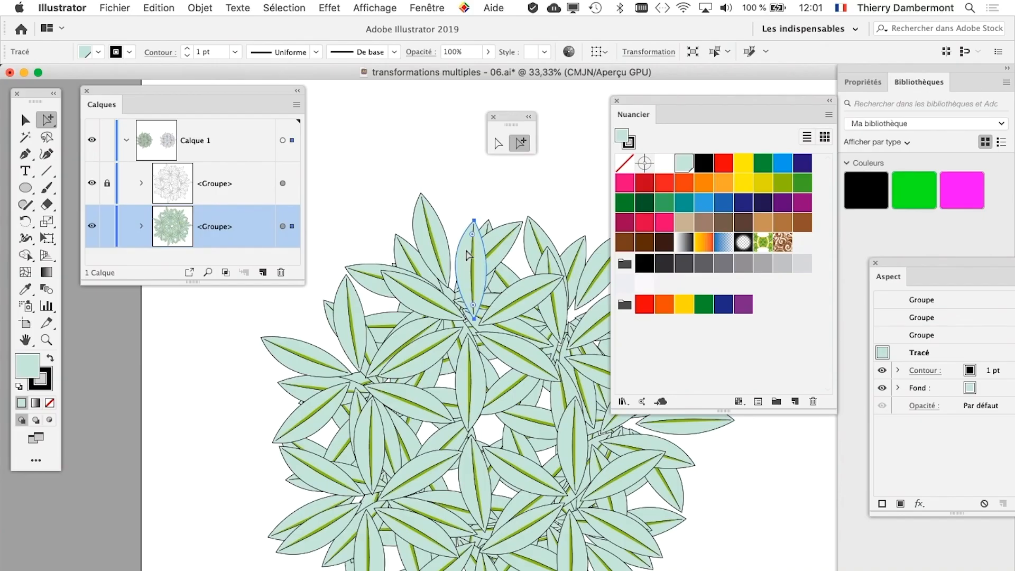
# Move the Nuancier panel clear of the pale green flower and lengthen the Calques panel
pyautogui.scroll(-1, 464, 258)
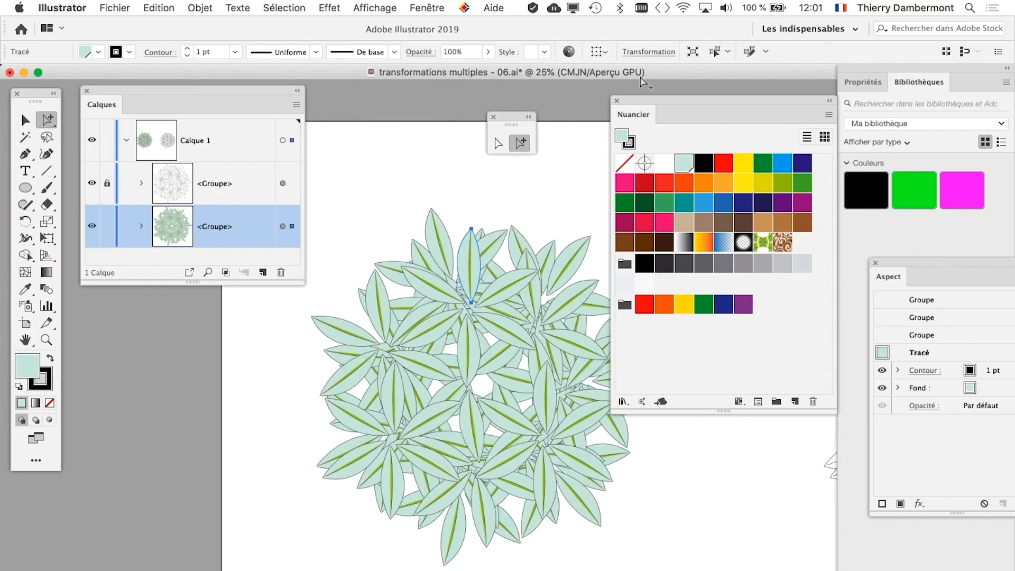
pyautogui.moveTo(638, 100); pyautogui.dragTo(734, 111)
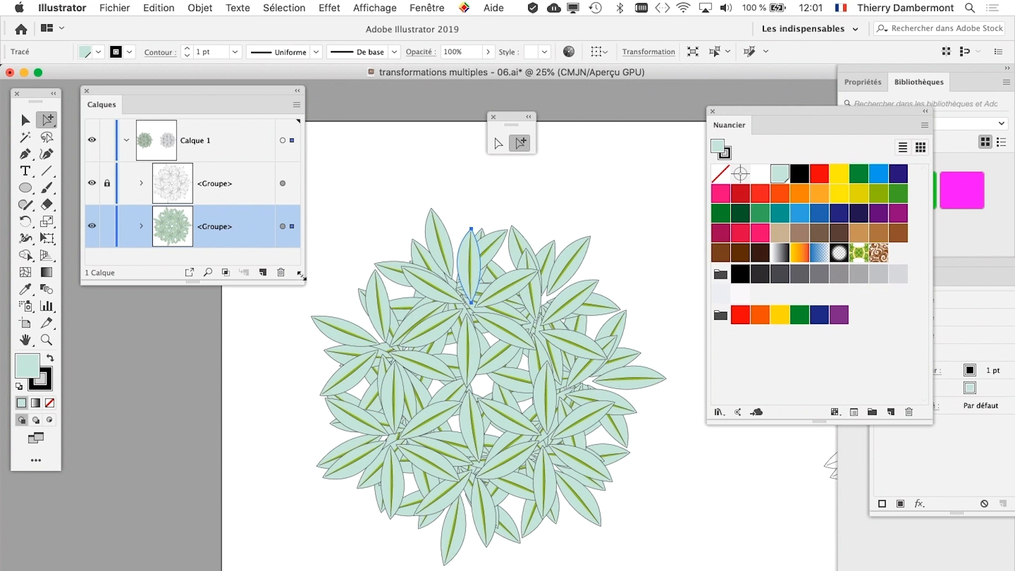
pyautogui.moveTo(301, 279); pyautogui.dragTo(294, 317)
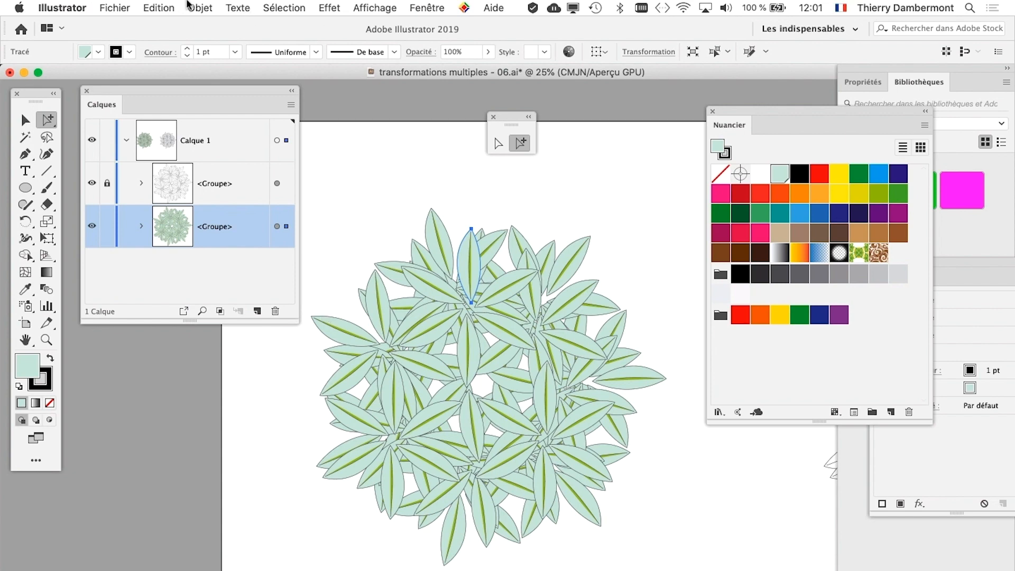
# Save a copy of the document as transformations multiples - 07.ai in Adobe Illustrator format
pyautogui.click(114, 7)
pyautogui.click(175, 128)
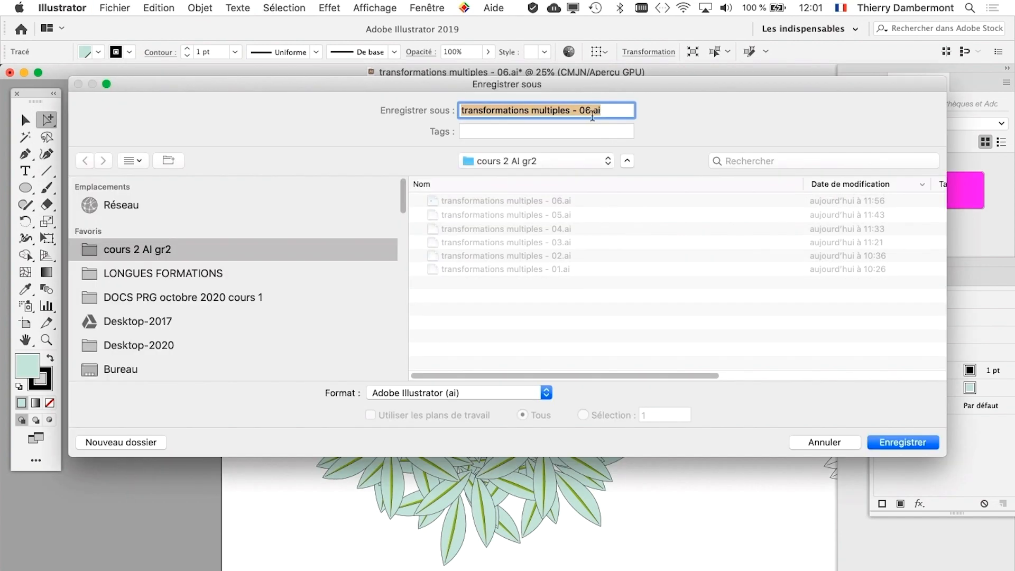
pyautogui.click(591, 113)
pyautogui.press('BackSpace')
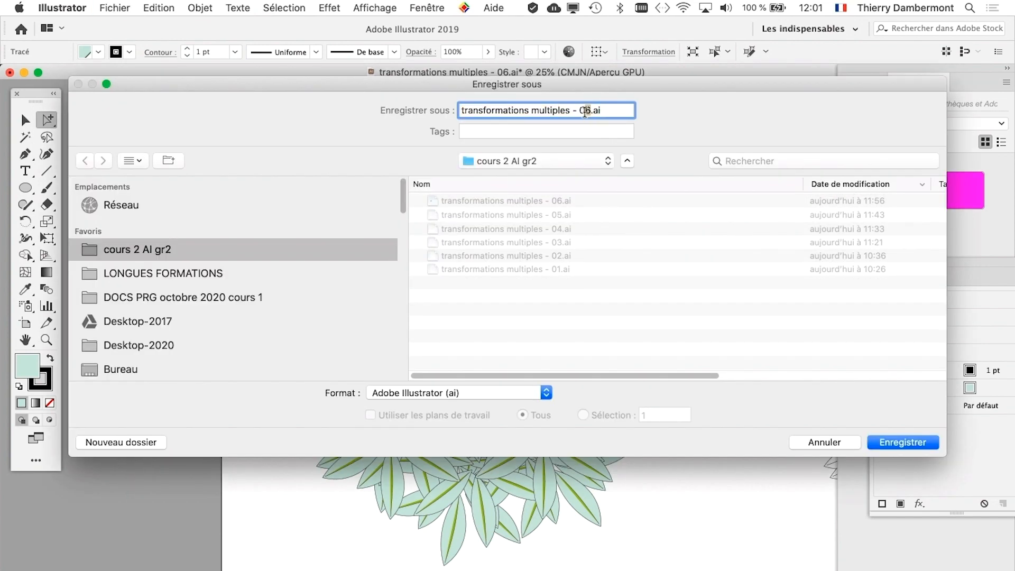
pyautogui.write('7')
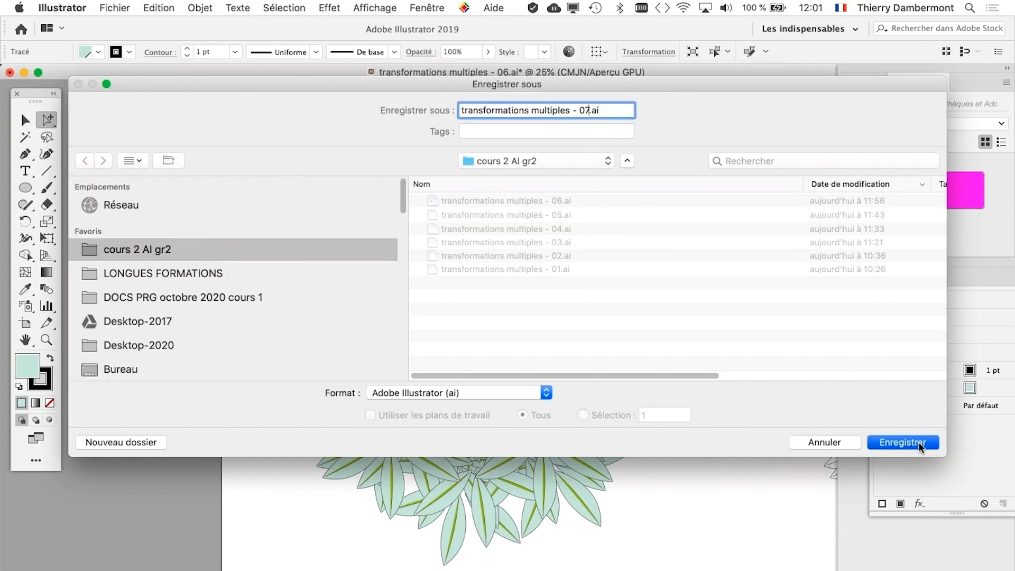
pyautogui.click(875, 442)
pyautogui.click(686, 523)
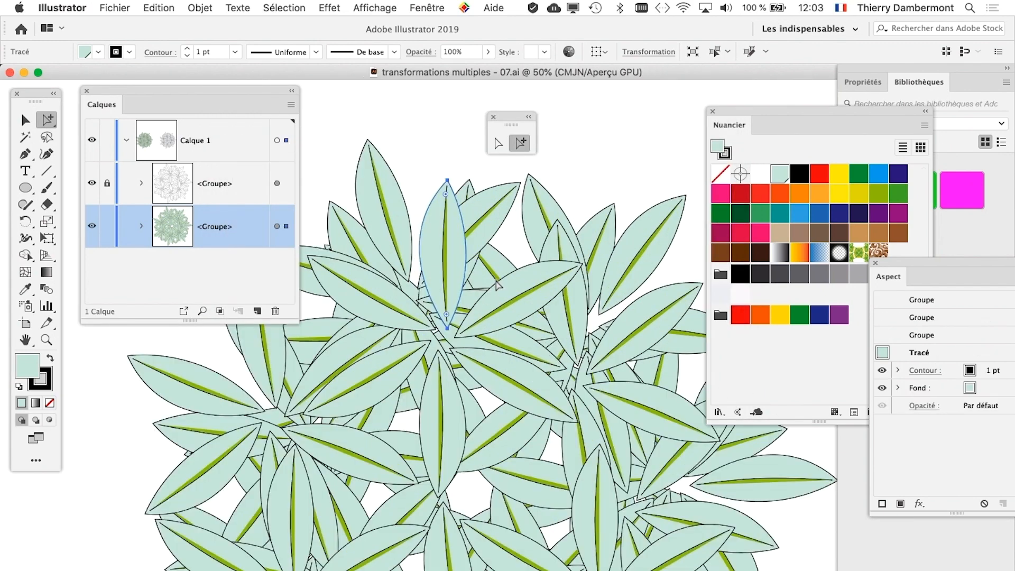
# Apply an Ombre portée effect to the selected leaf path with Produit mode, 75% opacity, 2,47 mm X and Y offsets and 1,76 mm blur
pyautogui.scroll(1, 497, 284)
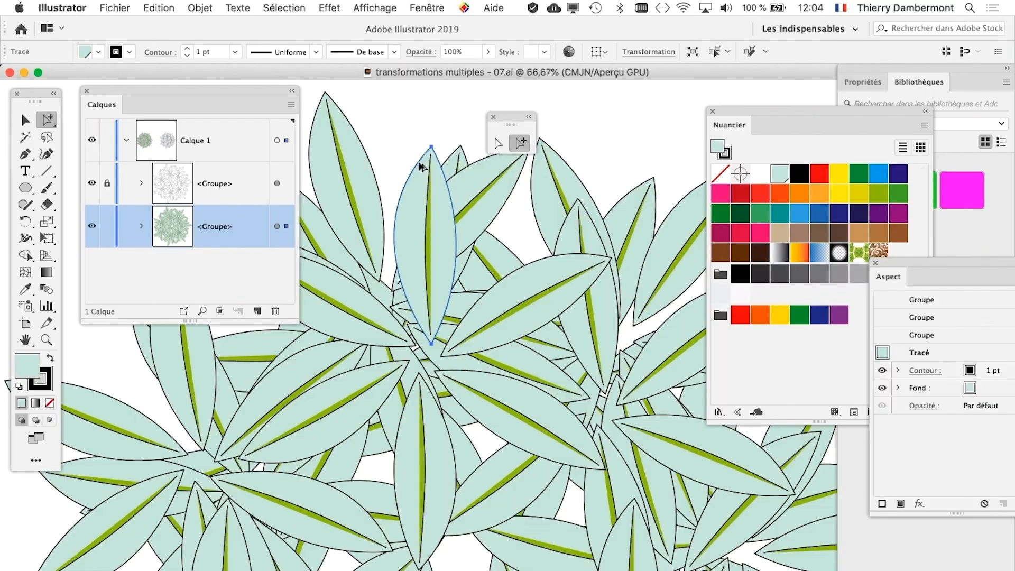
pyautogui.click(325, 8)
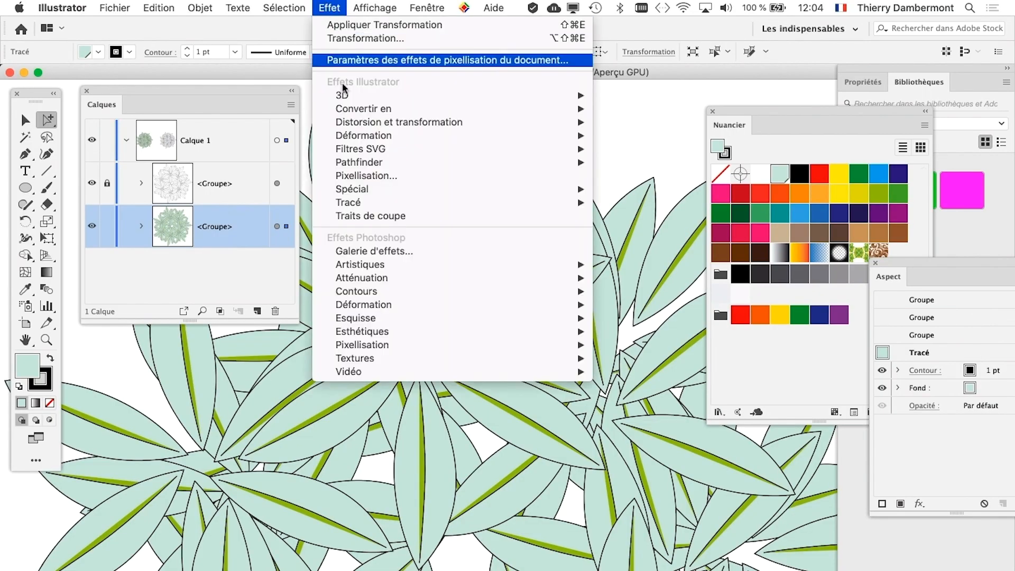
pyautogui.moveTo(381, 192)
pyautogui.click(694, 256)
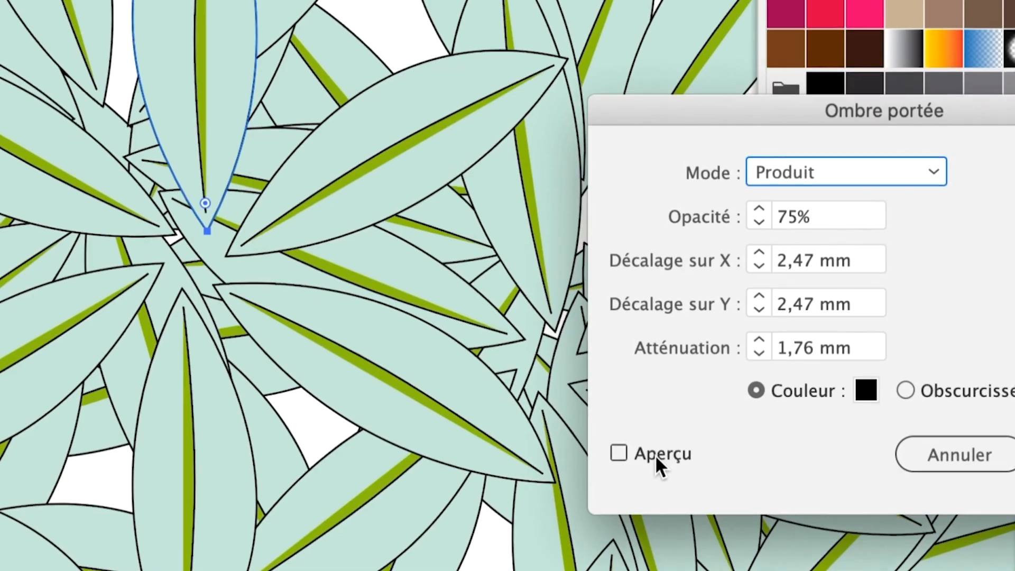
pyautogui.click(655, 458)
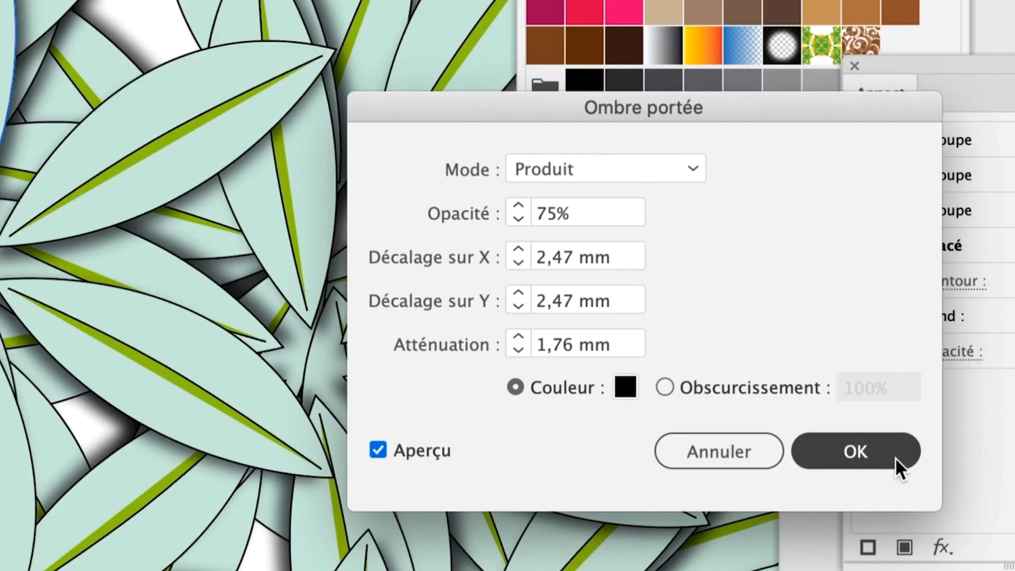
pyautogui.click(895, 459)
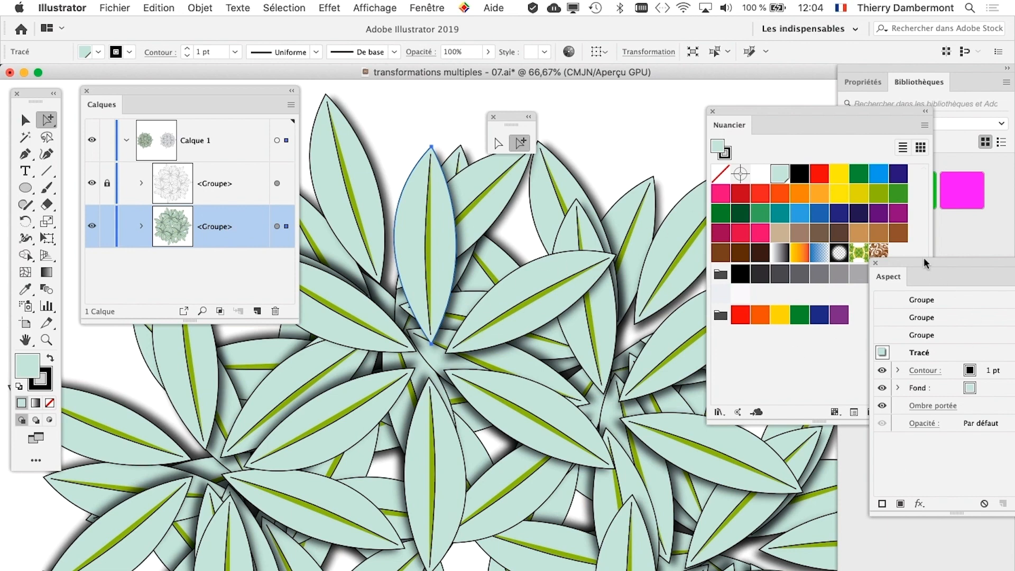
# Move the Aspect and Nuancier panels clear of the selected leaf and narrow the Calques panel
pyautogui.moveTo(926, 264); pyautogui.dragTo(483, 192)
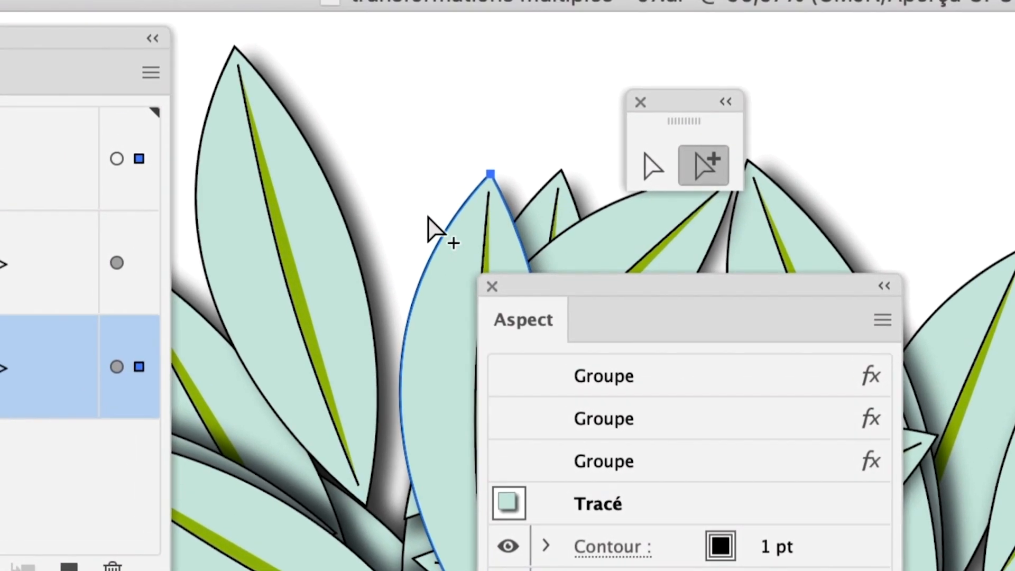
pyautogui.click(428, 218)
pyautogui.click(432, 225)
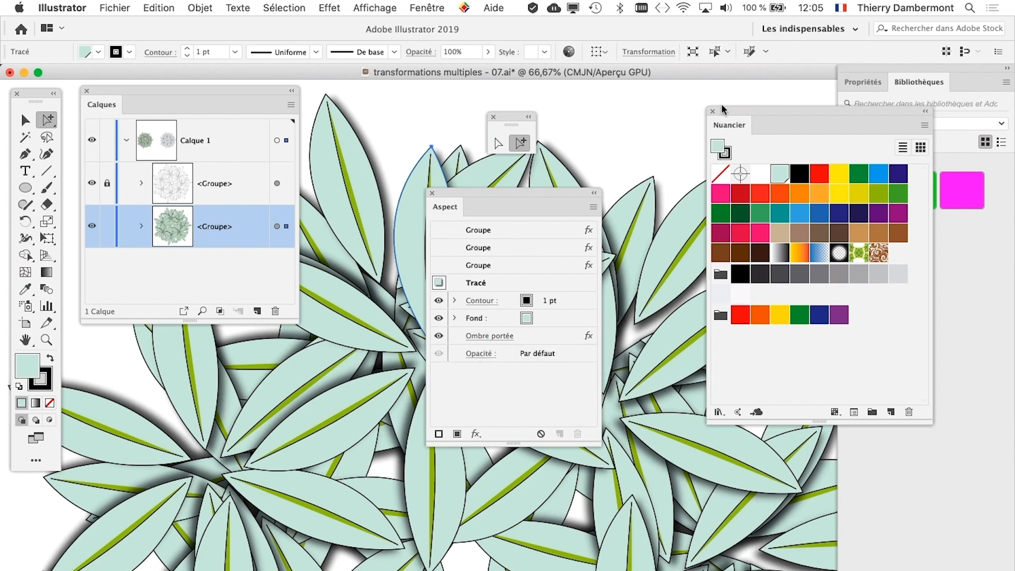
pyautogui.moveTo(725, 109); pyautogui.dragTo(748, 87)
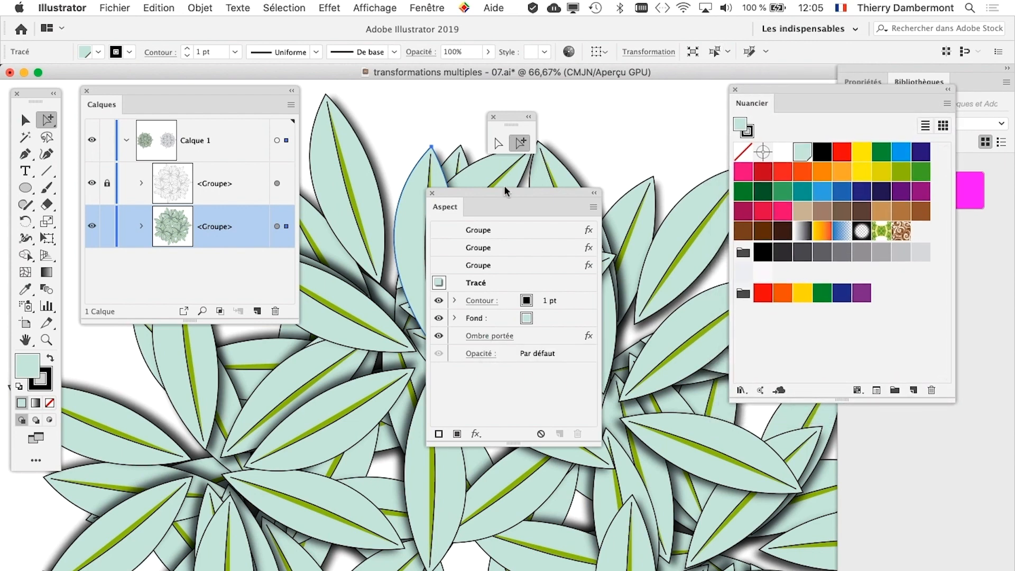
pyautogui.moveTo(505, 189); pyautogui.dragTo(877, 438)
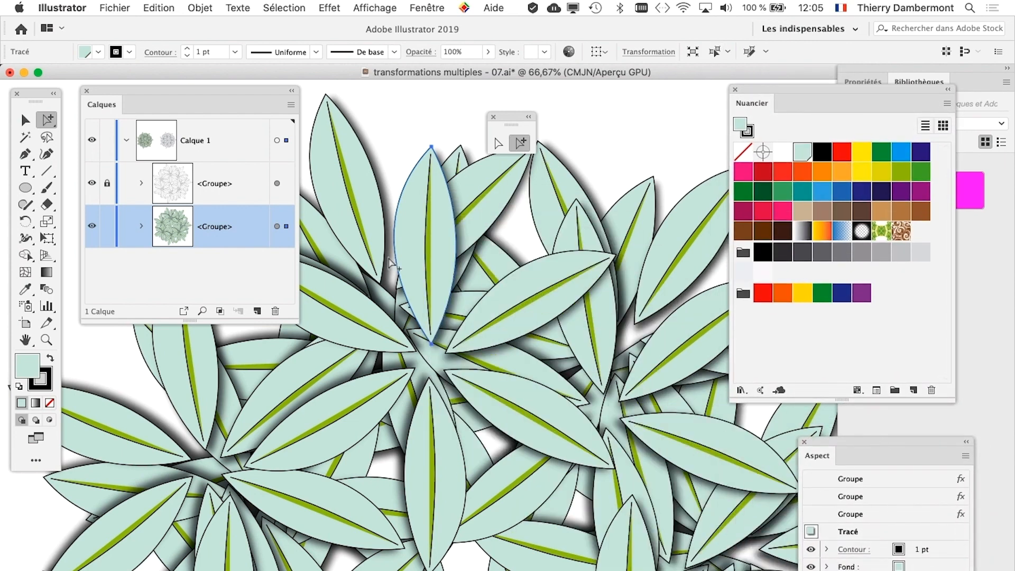
pyautogui.moveTo(298, 324); pyautogui.dragTo(282, 338)
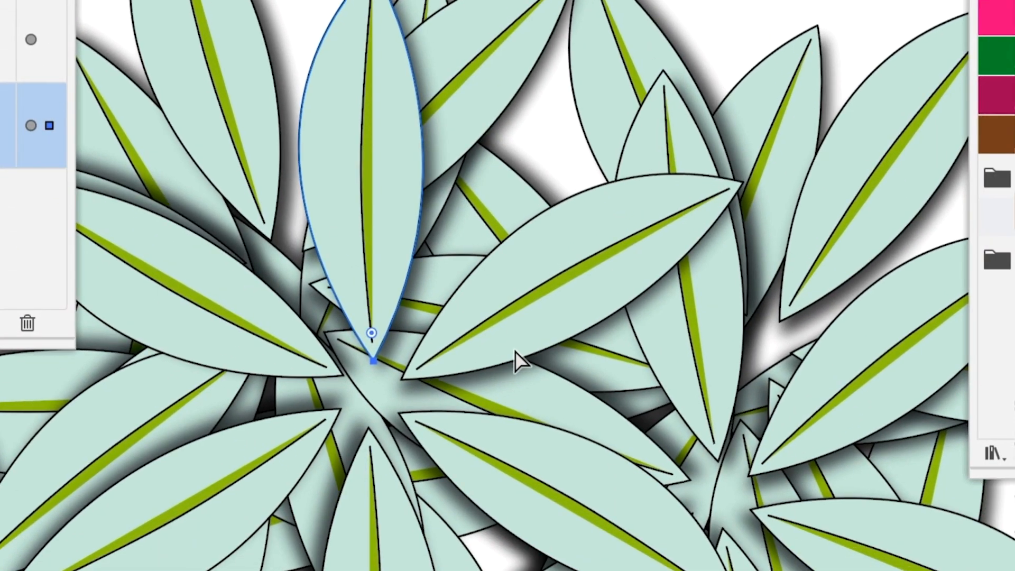
# Examine the colour mode and raster effects resolution choices in a new document's advanced options, without creating the document
pyautogui.scroll(6, 515, 352)
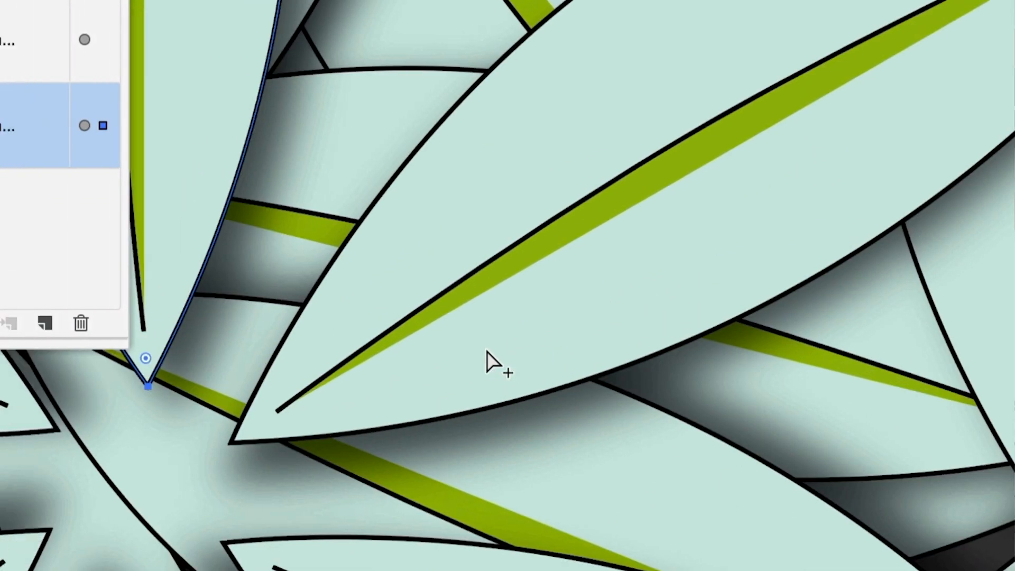
pyautogui.scroll(3, 241, 319)
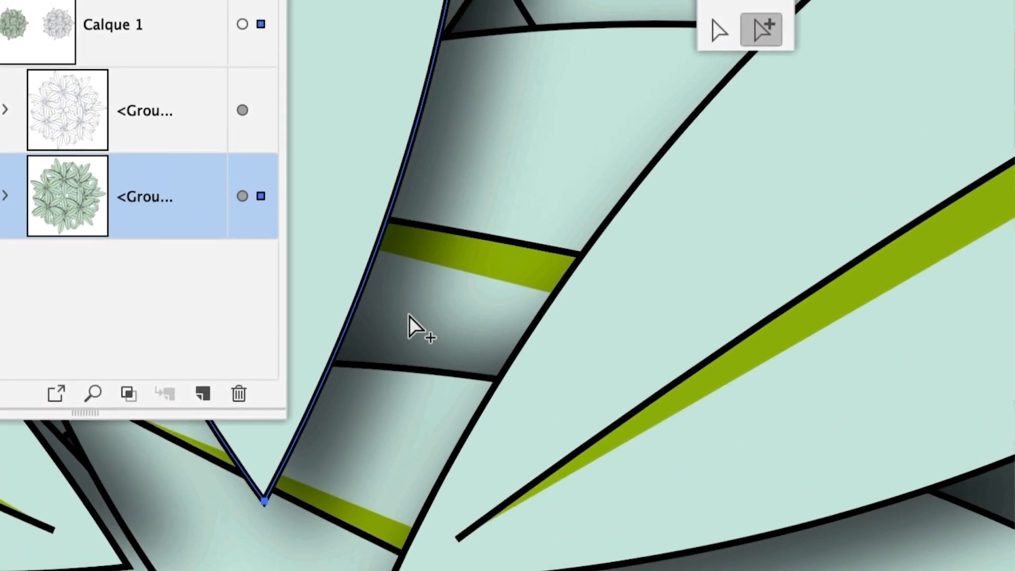
pyautogui.moveTo(418, 316); pyautogui.dragTo(545, 362)
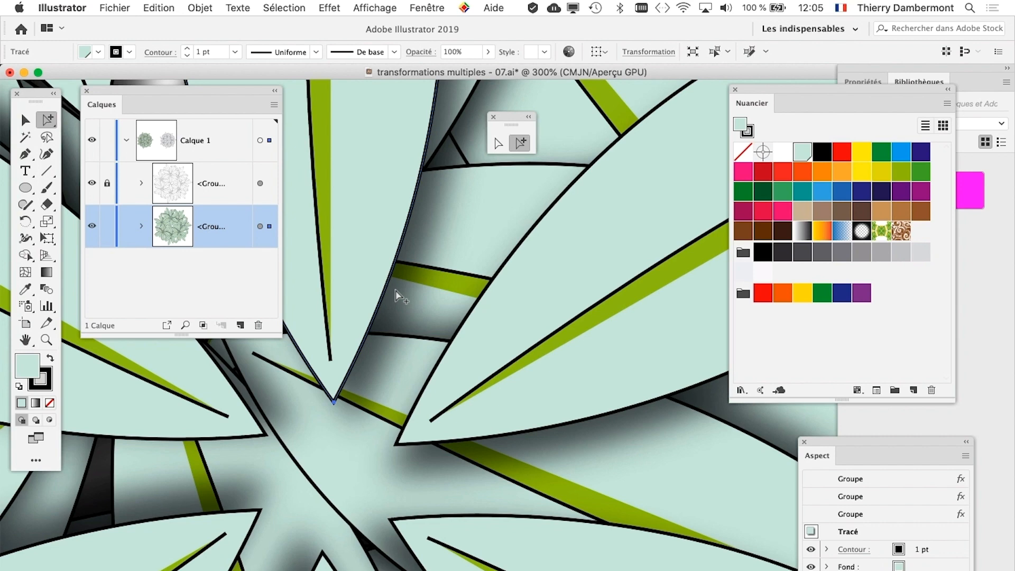
pyautogui.click(127, 7)
pyautogui.click(129, 26)
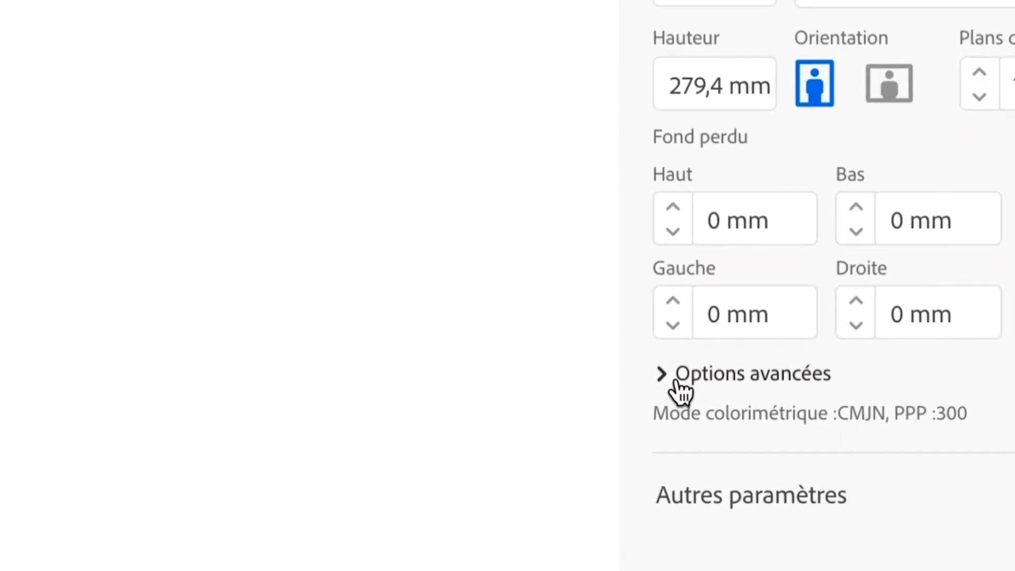
pyautogui.click(676, 382)
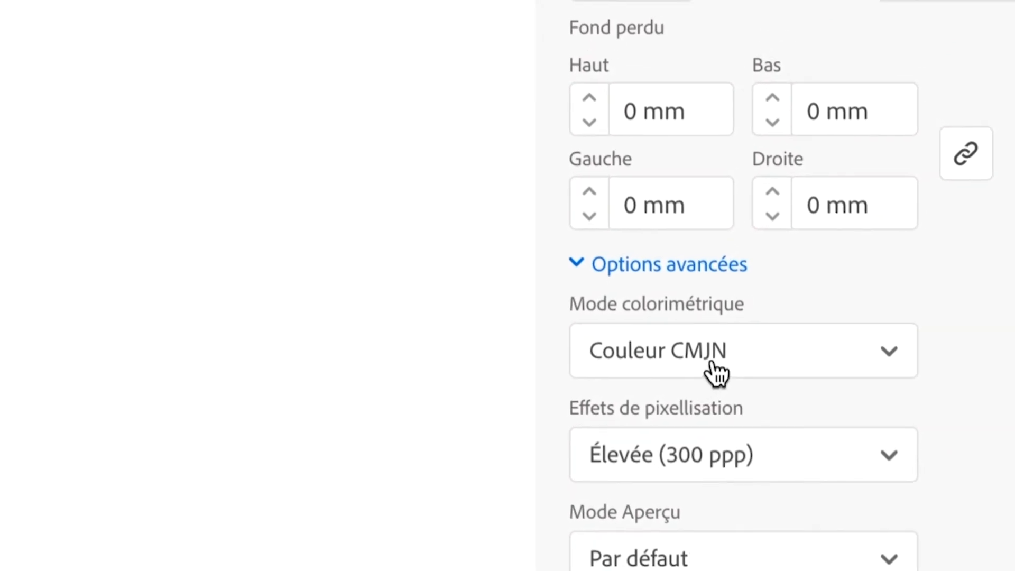
pyautogui.click(712, 363)
pyautogui.click(716, 373)
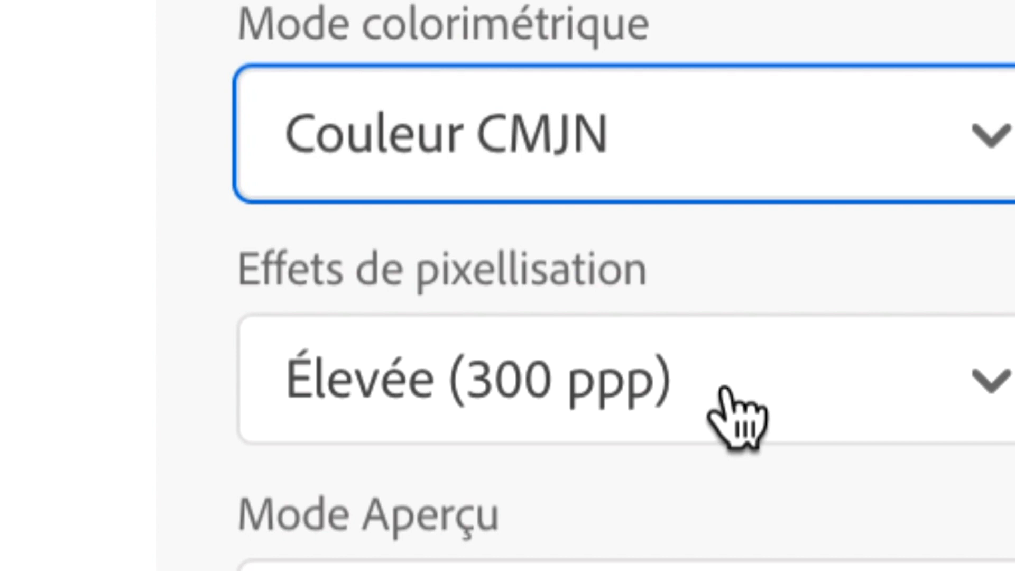
pyautogui.click(724, 390)
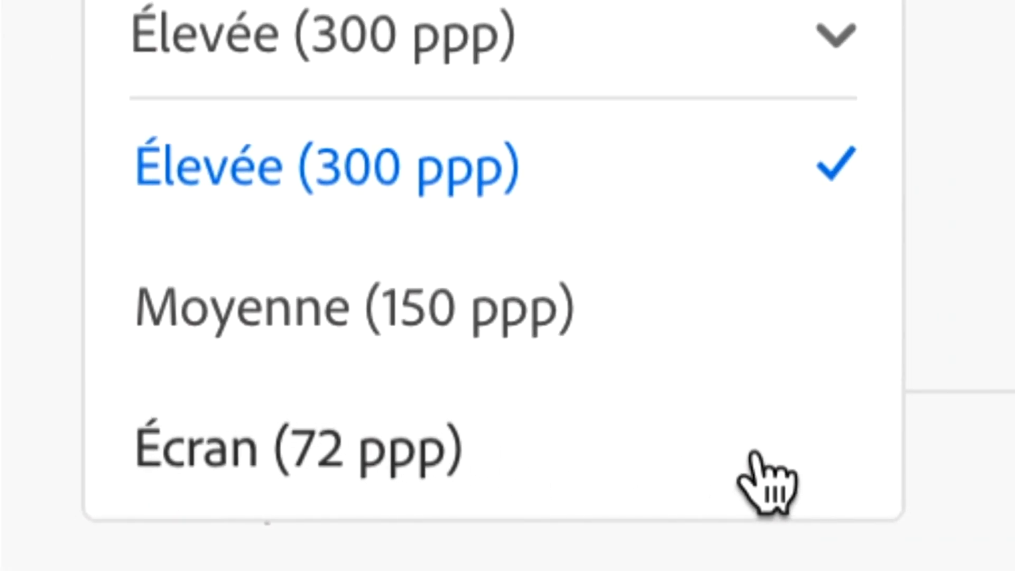
pyautogui.click(997, 412)
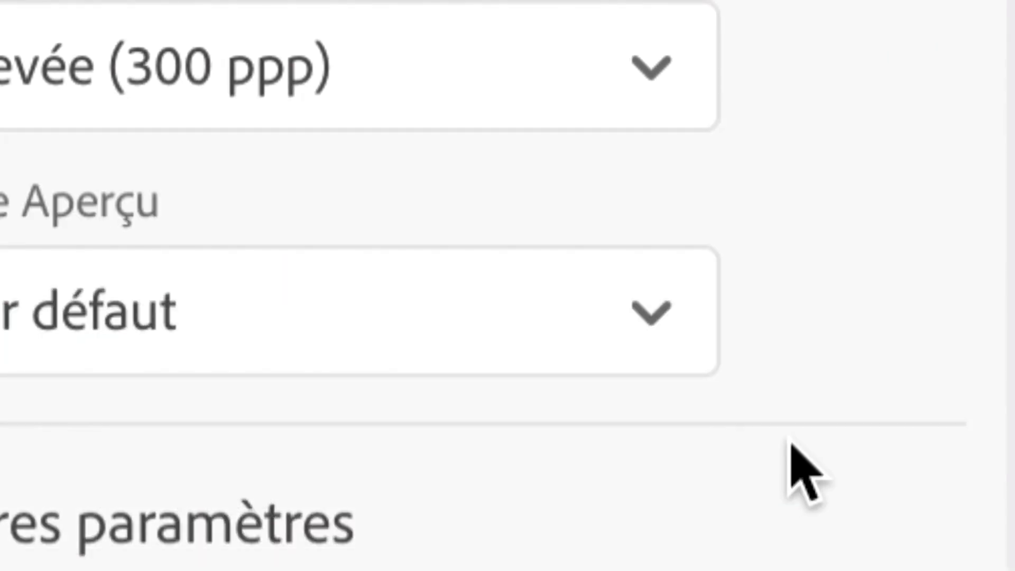
pyautogui.click(758, 483)
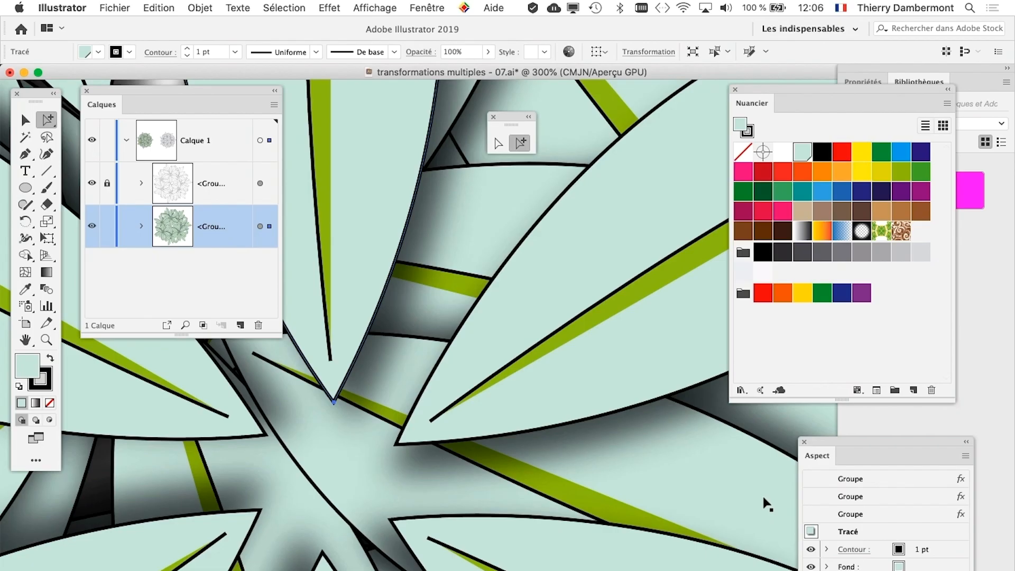
# Set the document's raster effects resolution to a custom value of 30 ppp
pyautogui.scroll(-2, 449, 302)
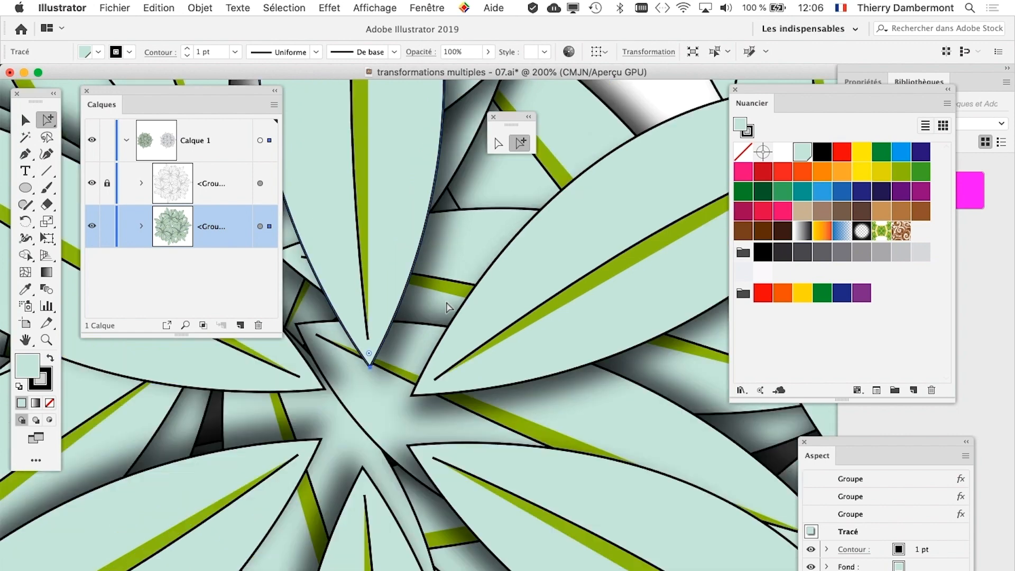
pyautogui.moveTo(389, 221); pyautogui.dragTo(373, 295)
pyautogui.moveTo(385, 117); pyautogui.dragTo(351, 142)
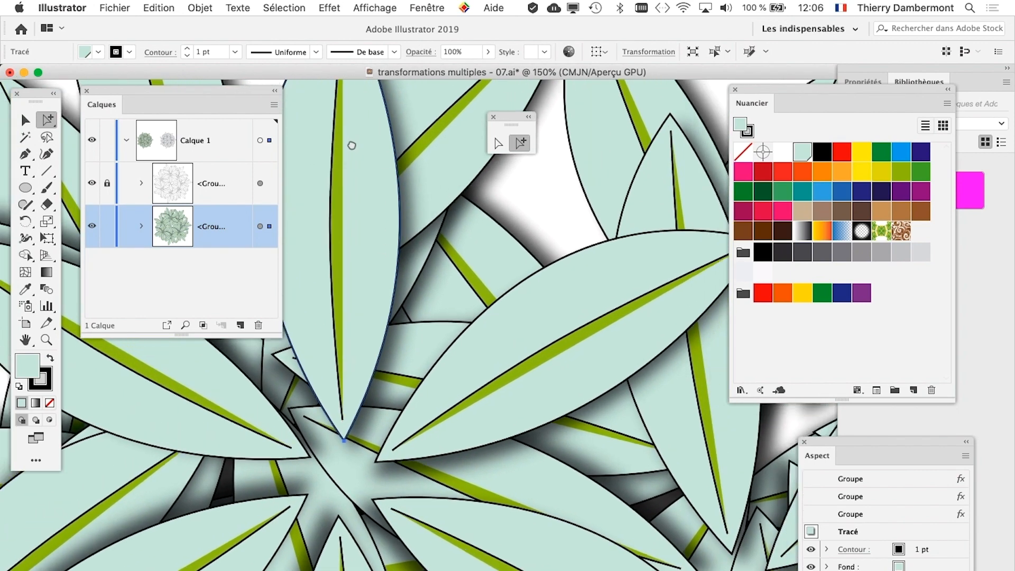
pyautogui.click(337, 6)
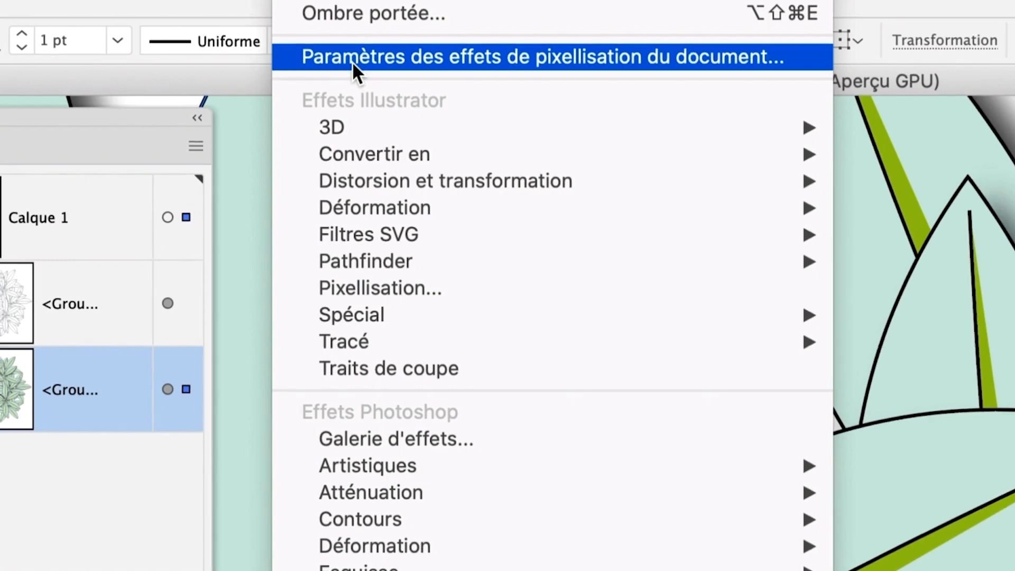
pyautogui.click(352, 62)
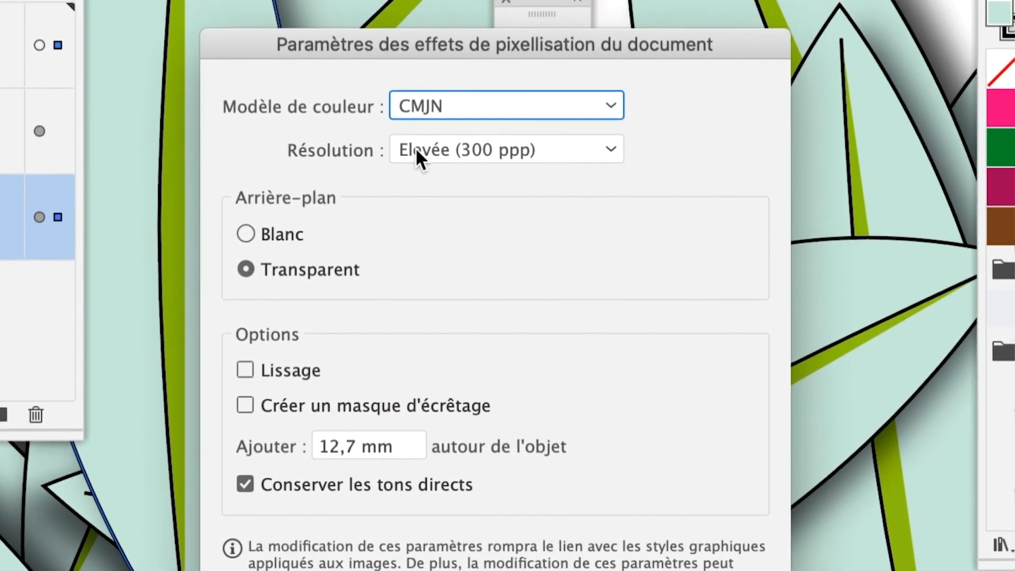
pyautogui.click(416, 153)
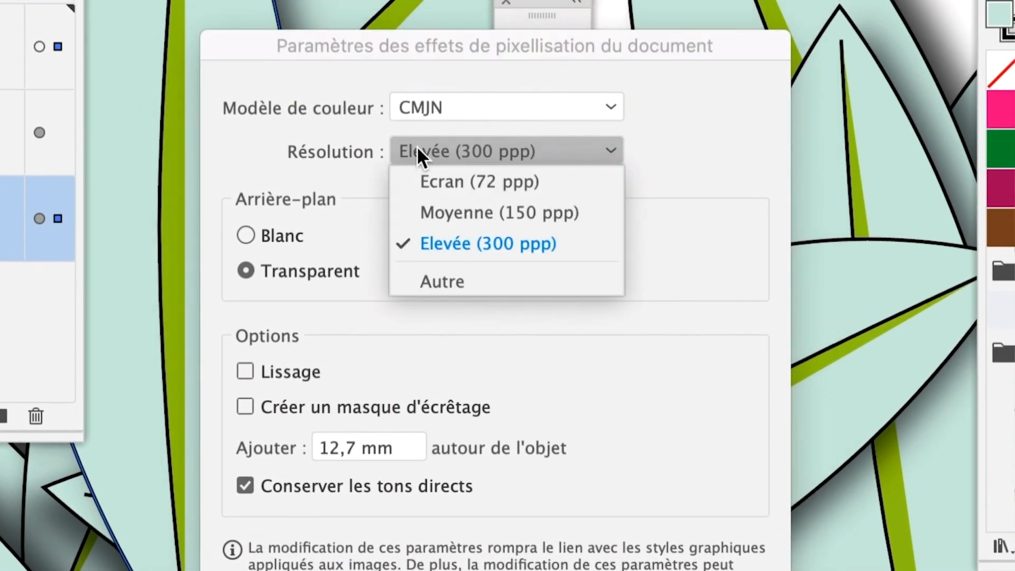
pyautogui.click(423, 191)
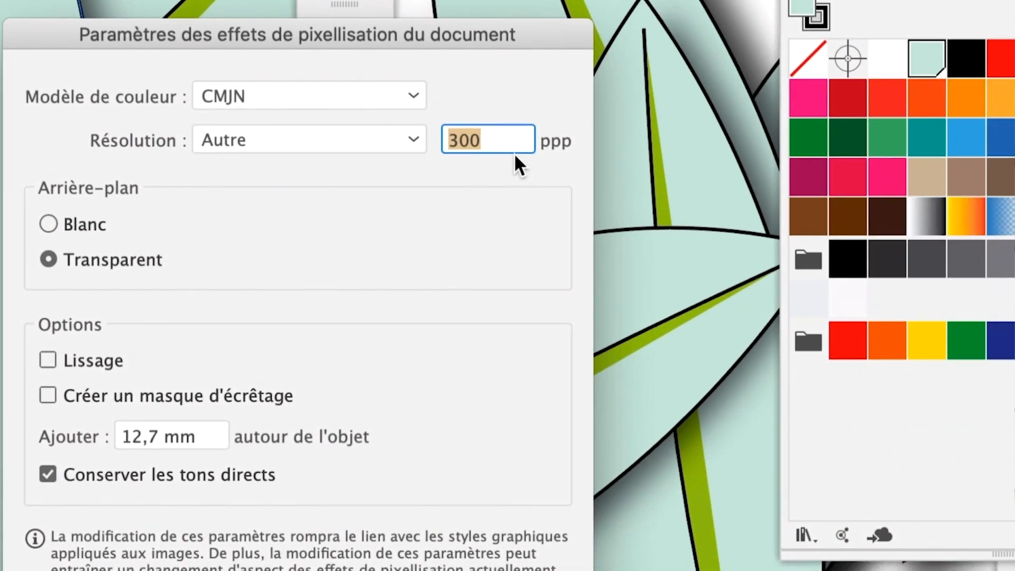
pyautogui.write('30')
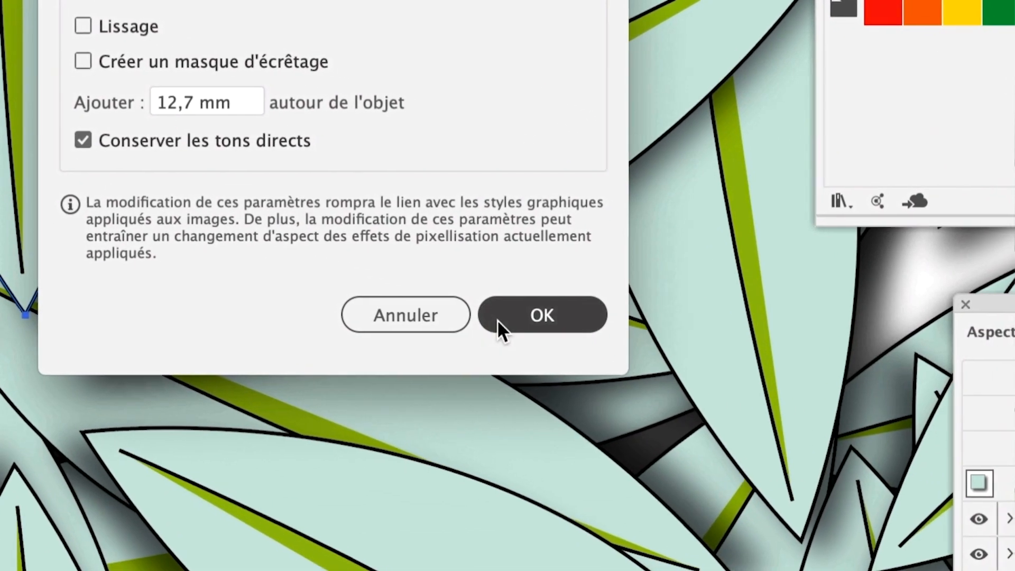
pyautogui.click(743, 417)
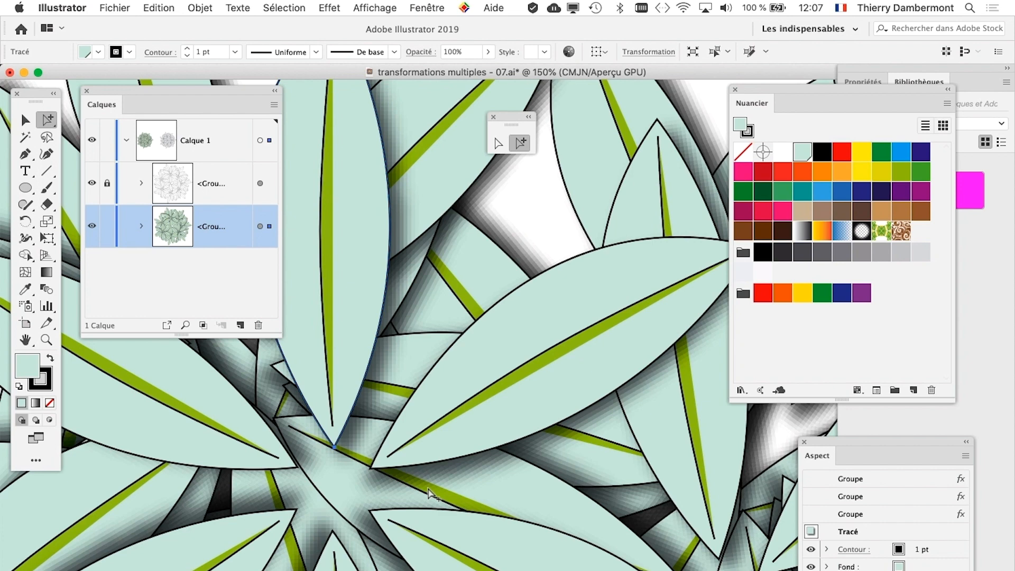
# Examine the resolution setting in the document's raster effects settings, then cancel the dialog
pyautogui.scroll(-3, 414, 327)
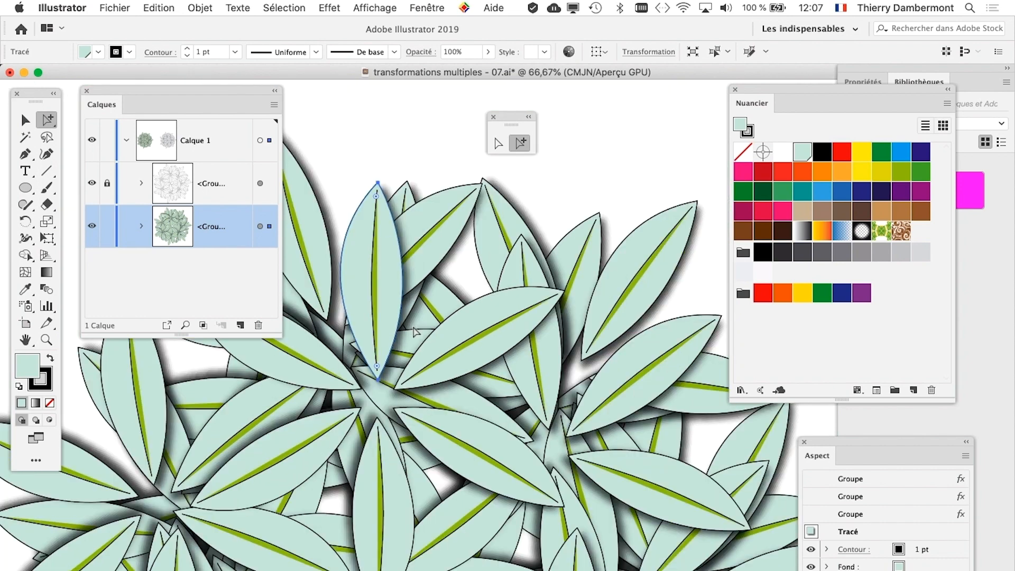
pyautogui.scroll(-5, 416, 332)
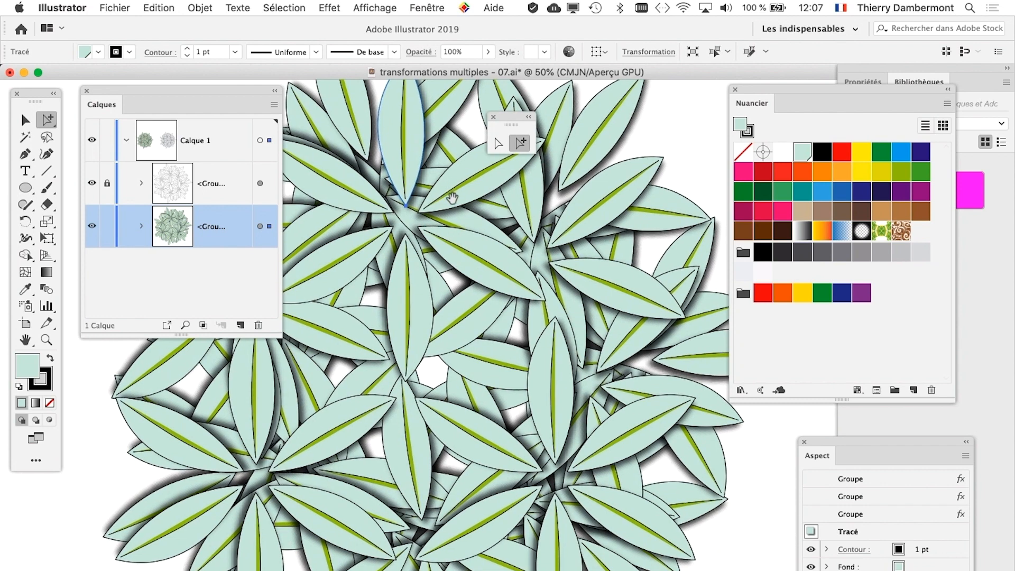
pyautogui.click(341, 7)
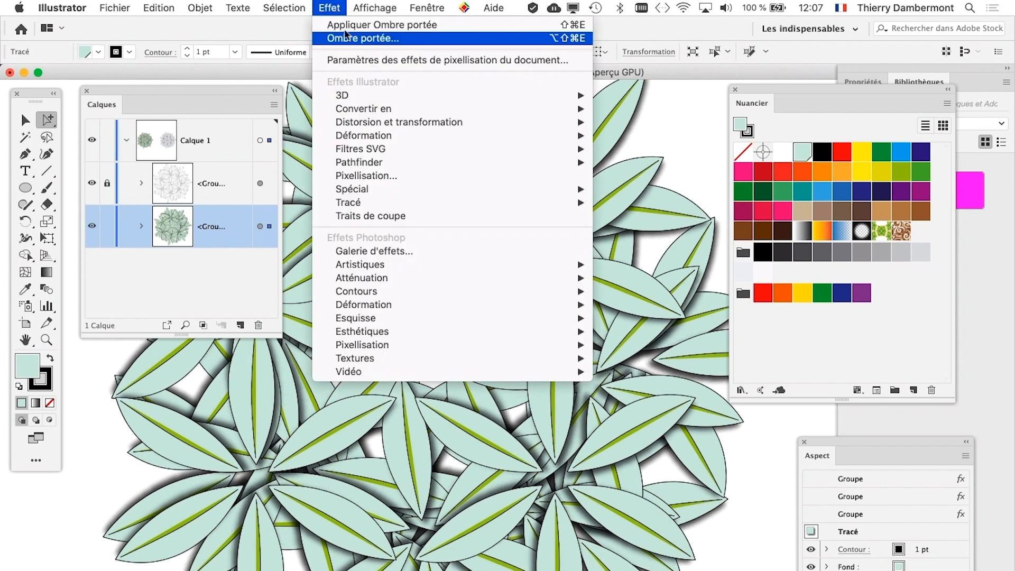
pyautogui.click(346, 60)
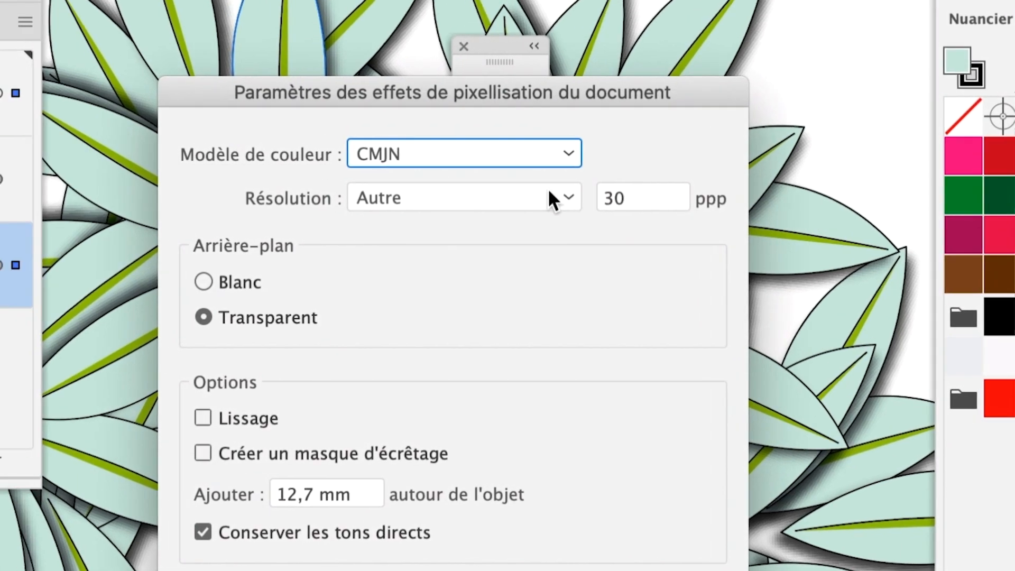
pyautogui.click(513, 191)
pyautogui.click(552, 234)
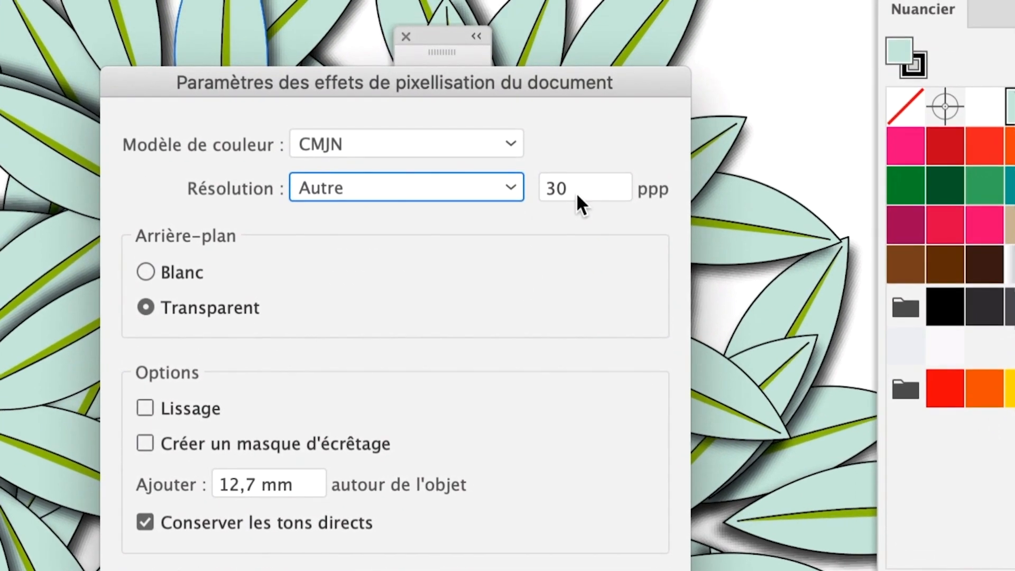
pyautogui.doubleClick(592, 106)
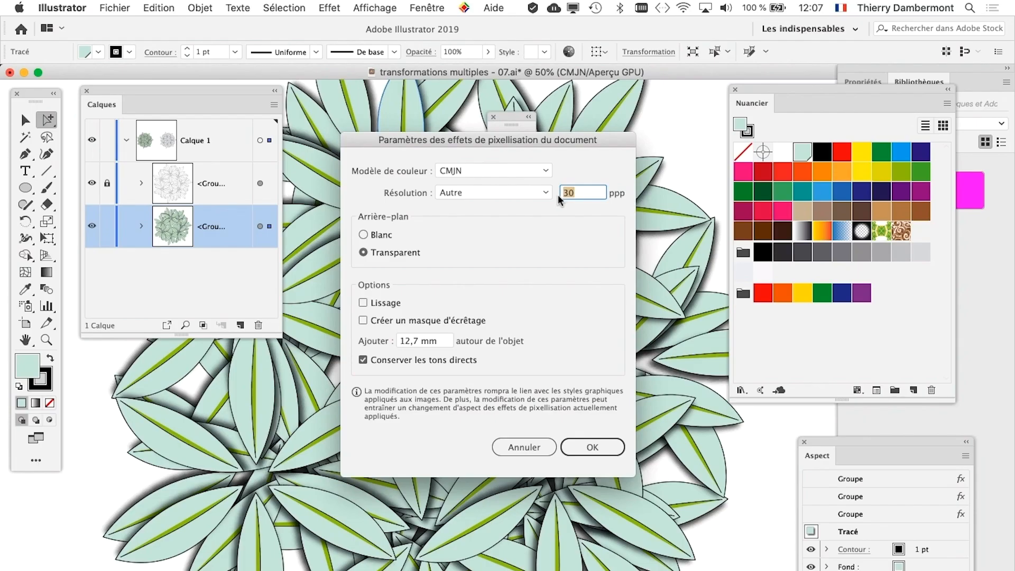
pyautogui.click(523, 447)
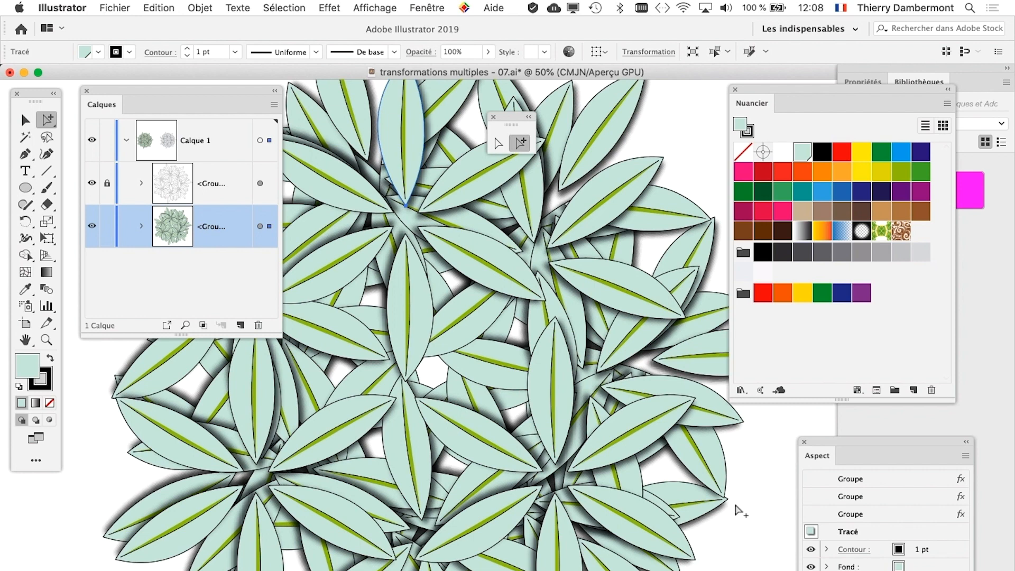
# Switch to the Calculator app, place its window over the artwork and compute 300 × 300
pyautogui.click(15, 7)
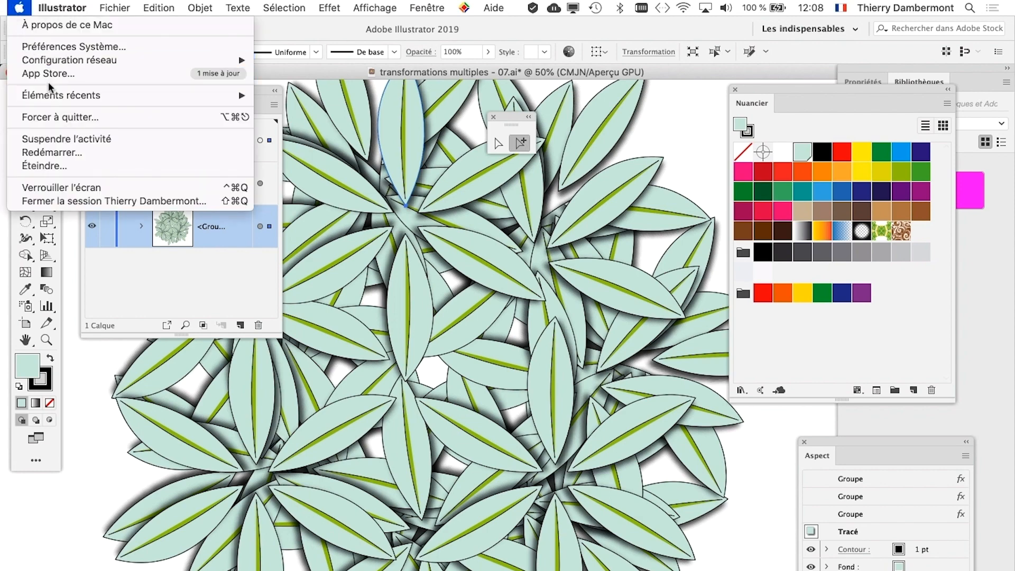
pyautogui.moveTo(113, 97)
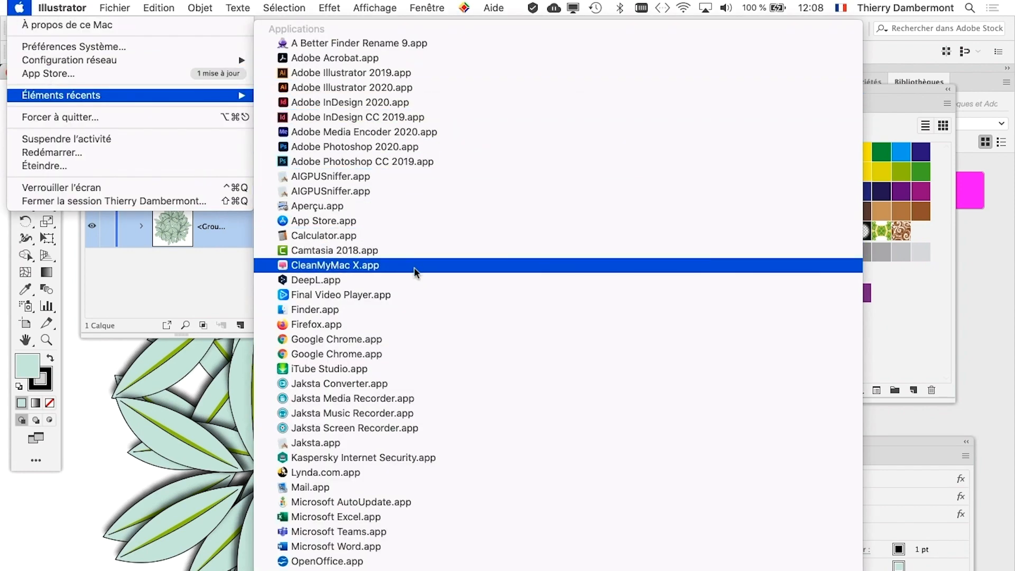
pyautogui.click(410, 240)
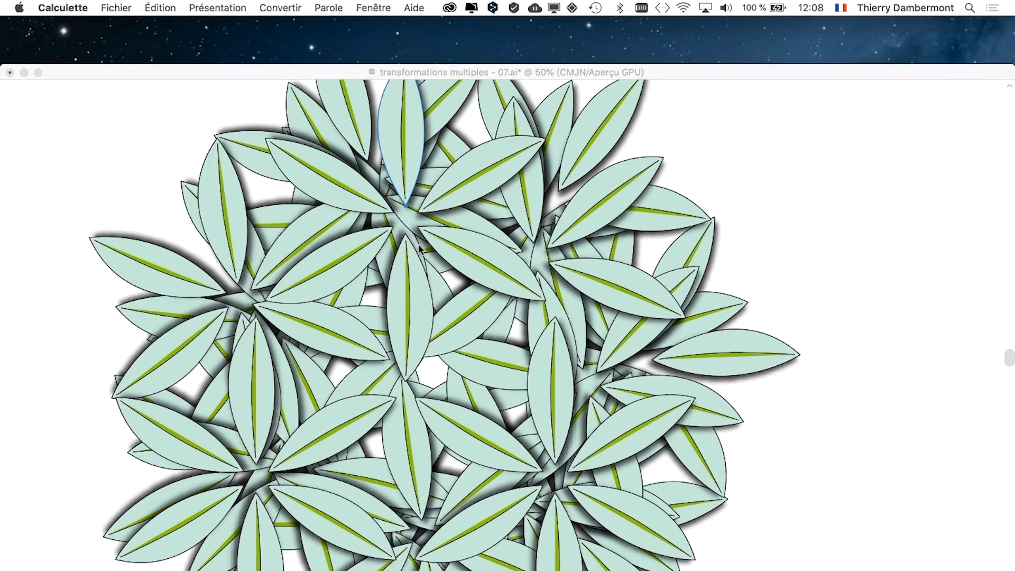
pyautogui.moveTo(231, 42); pyautogui.dragTo(549, 197)
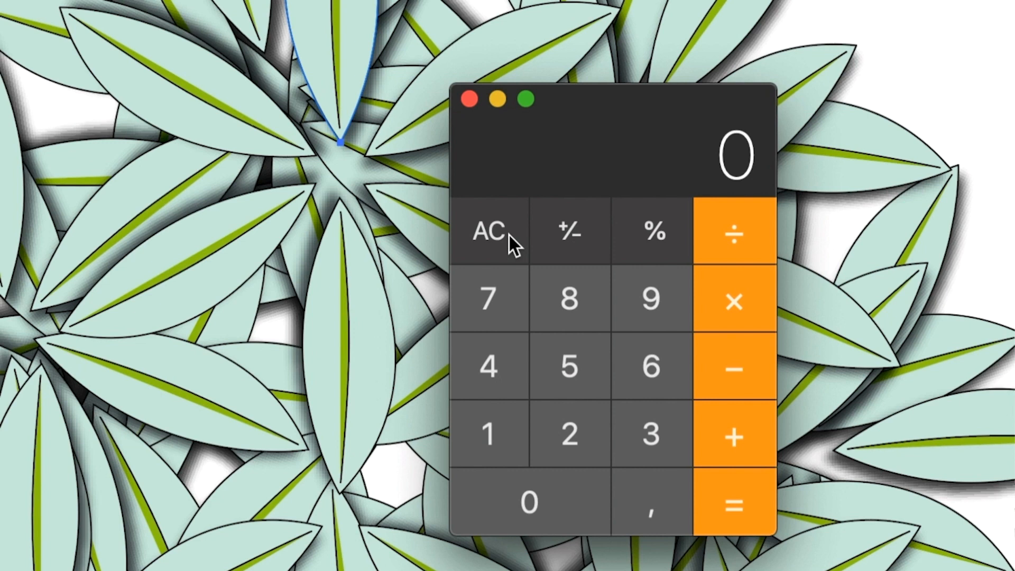
pyautogui.write('300')
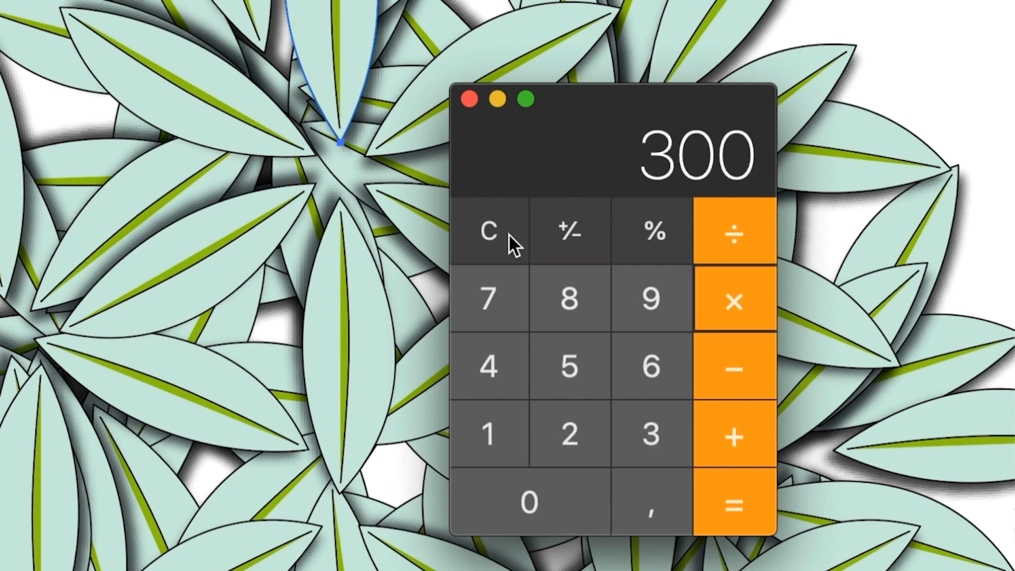
pyautogui.press('=')
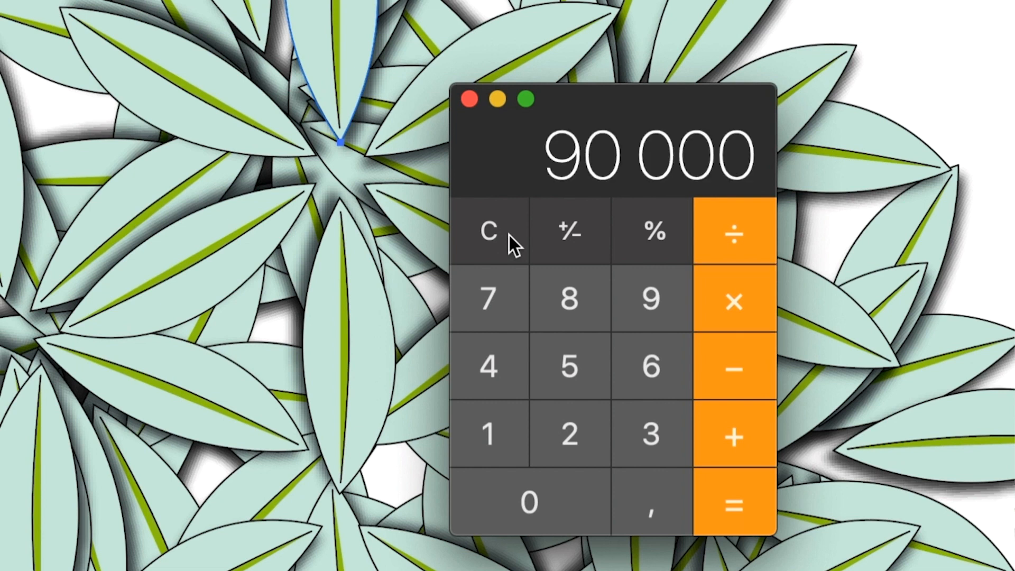
# Clear the calculator, compute 30 × 30, and close it to return to Illustrator
pyautogui.click(509, 234)
pyautogui.write('30')
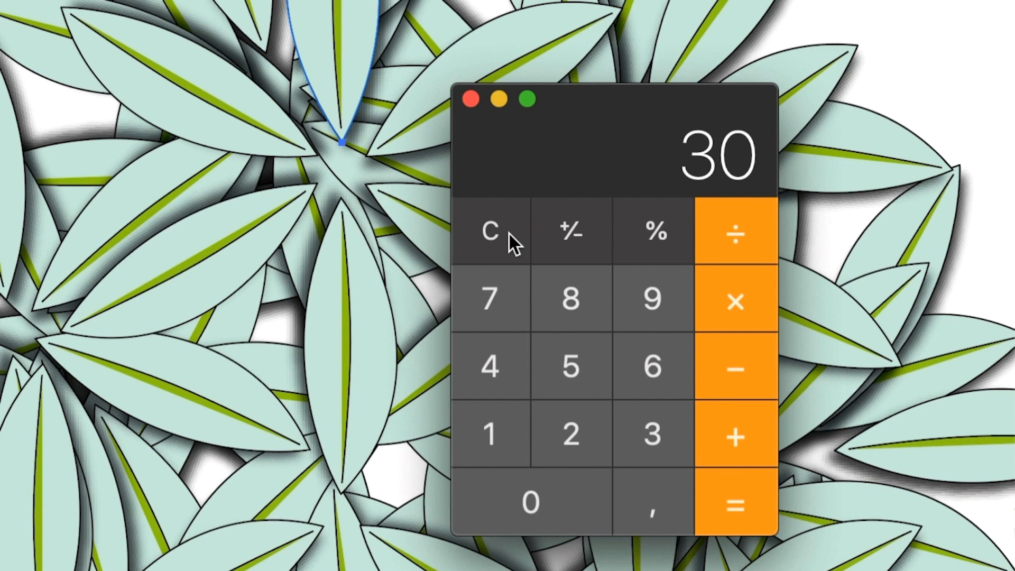
pyautogui.press('*')
pyautogui.write('30')
pyautogui.press('=')
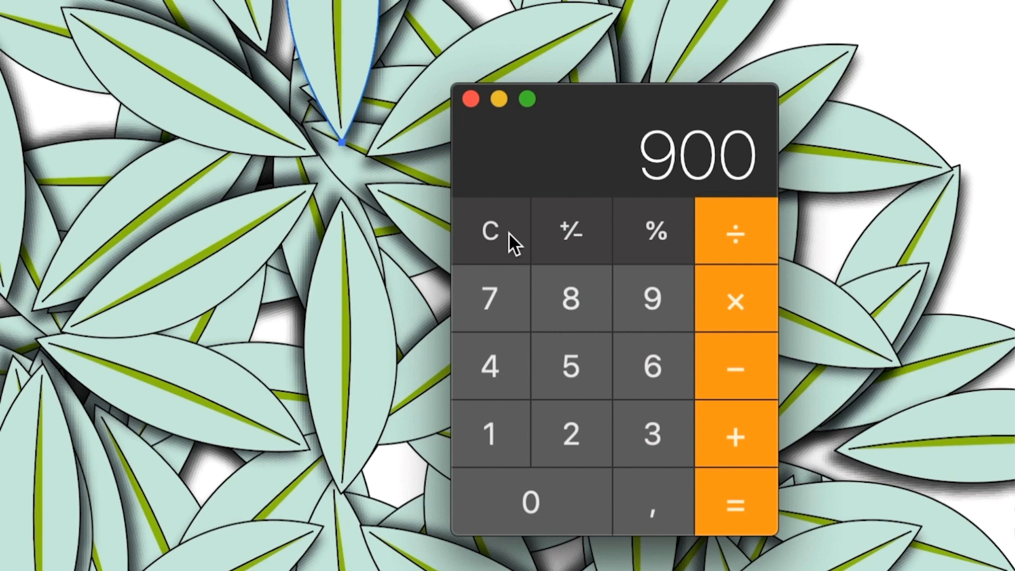
pyautogui.click(508, 232)
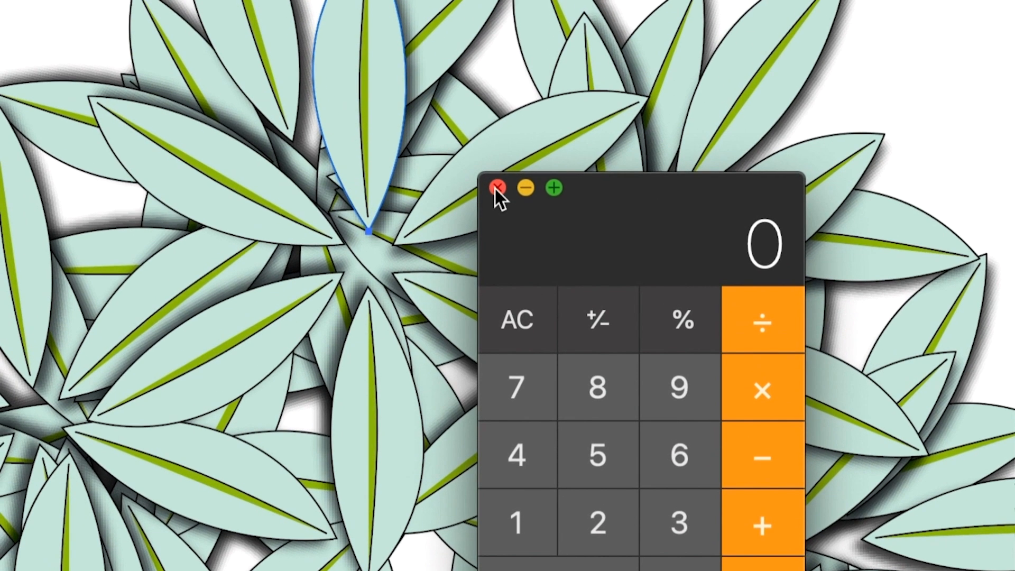
pyautogui.click(470, 99)
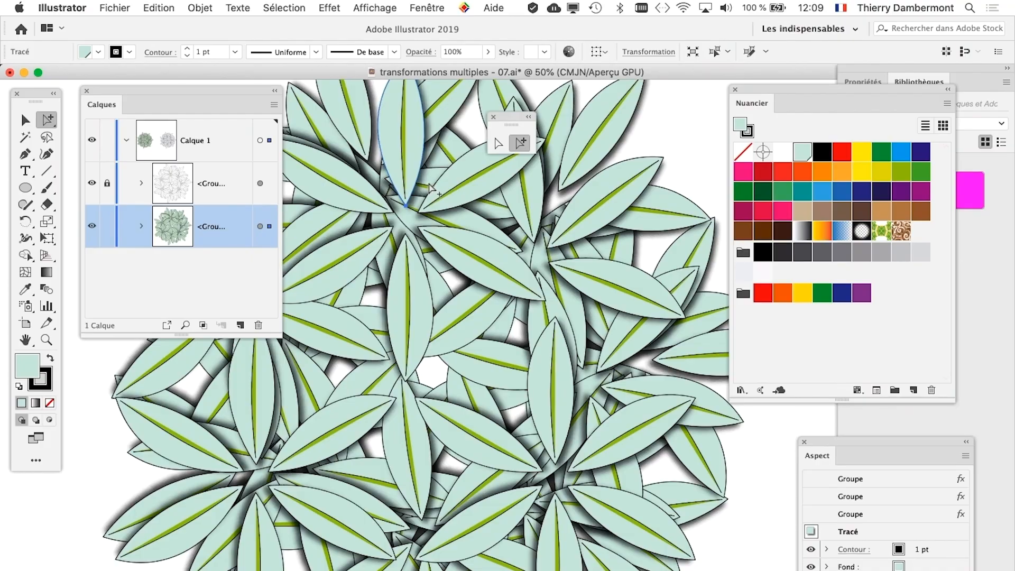
# Save the document as "transformations multiples - 08.ai" in the cours 2 AI gr2 folder with the default Illustrator CC options
pyautogui.click(117, 8)
pyautogui.click(169, 126)
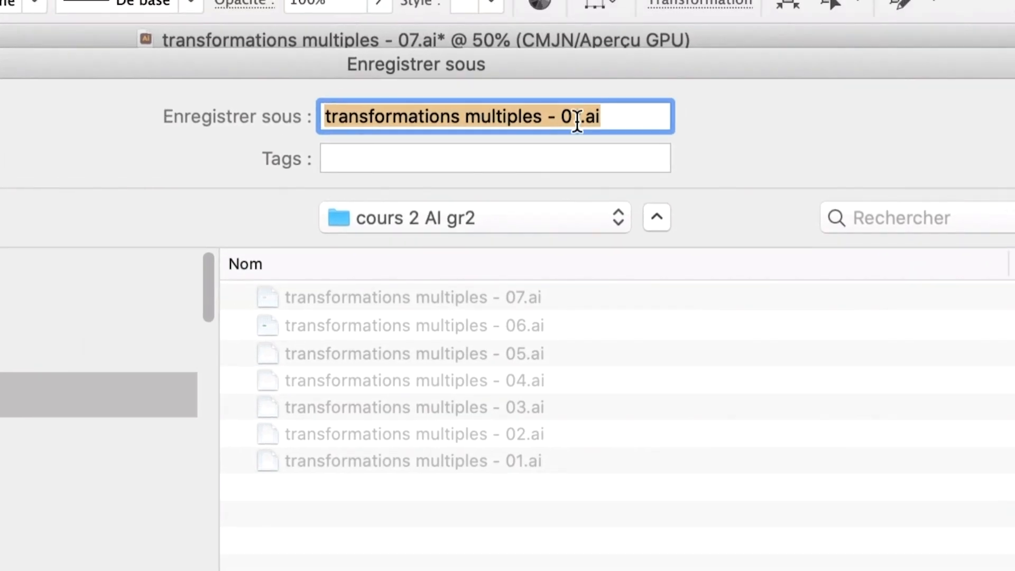
pyautogui.click(577, 120)
pyautogui.press('BackSpace')
pyautogui.write('8')
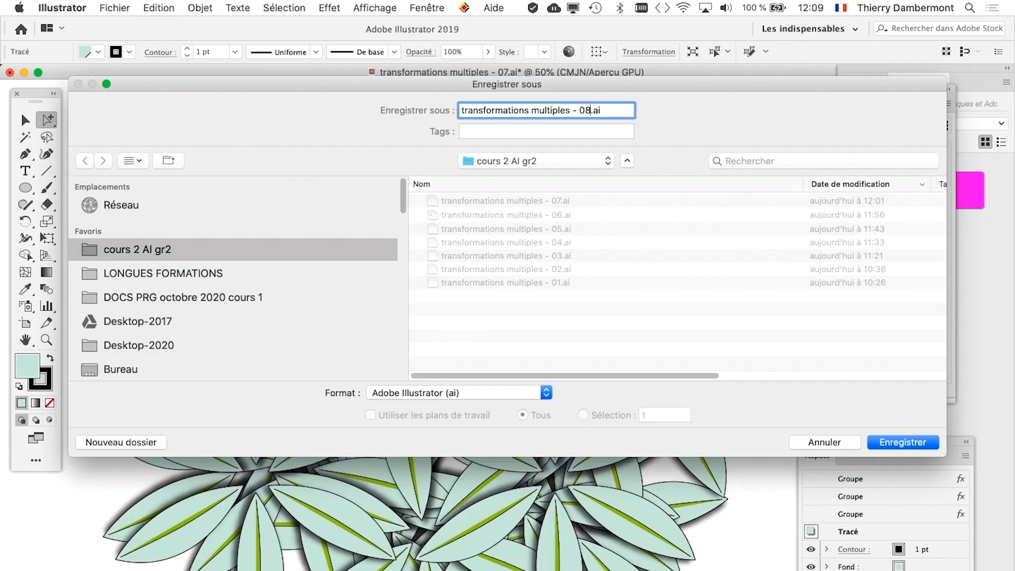
pyautogui.press('Return')
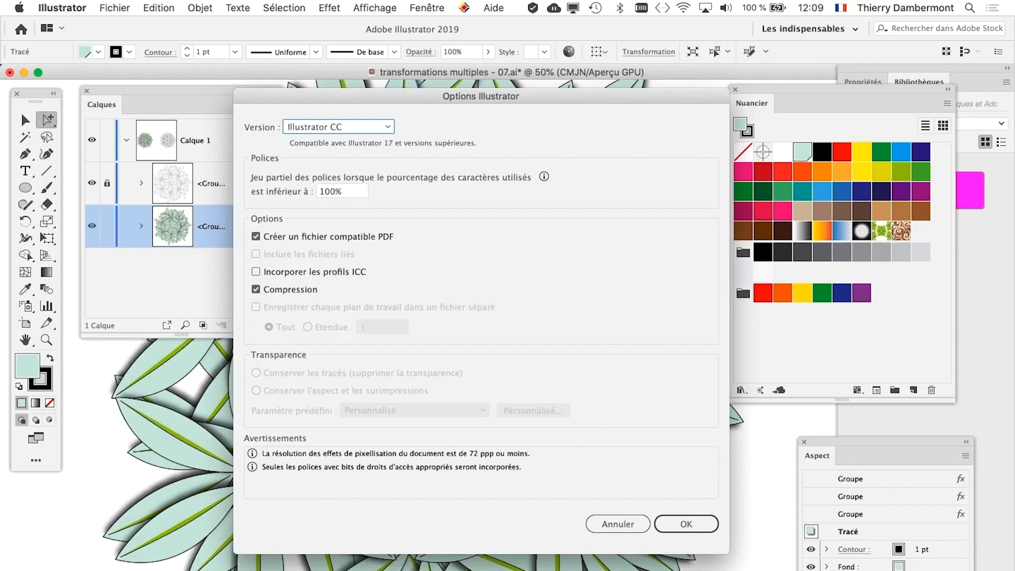
pyautogui.press('Return')
# Examine the shadows across the coloured leaf pattern at several magnifications, ending on the selected upper leaf
pyautogui.press('super+minus')
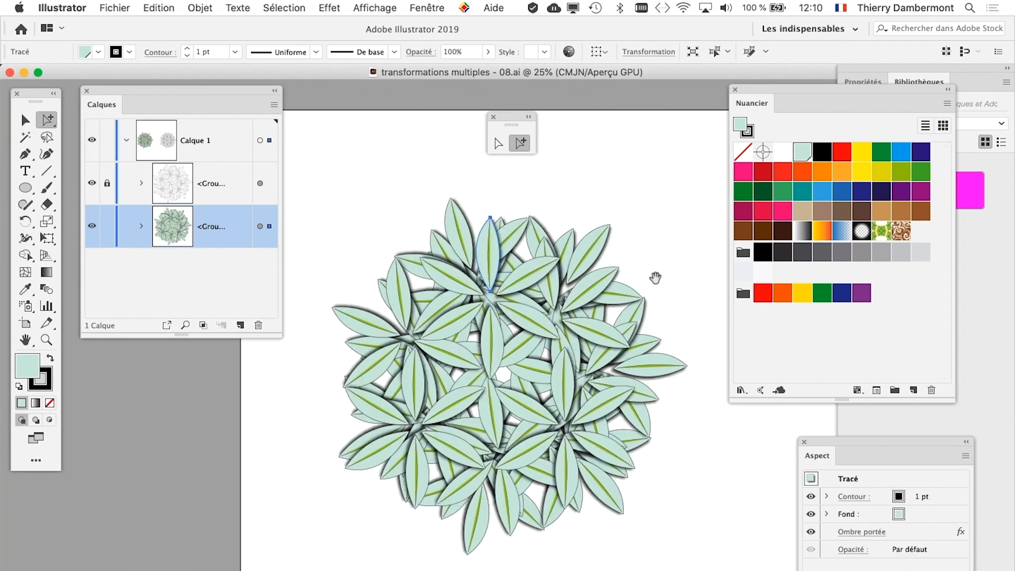
pyautogui.moveTo(655, 277); pyautogui.dragTo(492, 277)
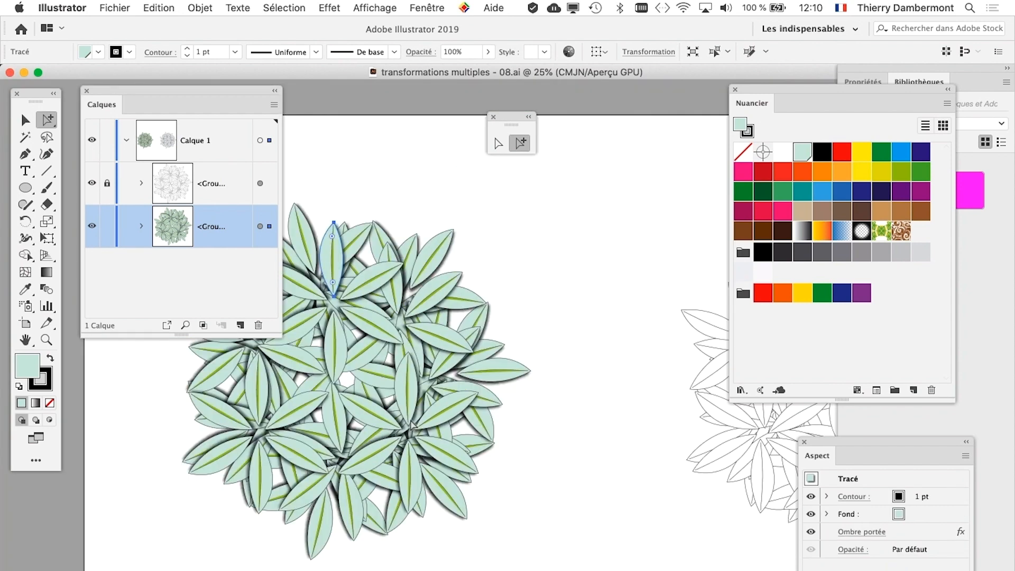
pyautogui.press('super+plus')
pyautogui.press('super+plus')
pyautogui.press('super+plus')
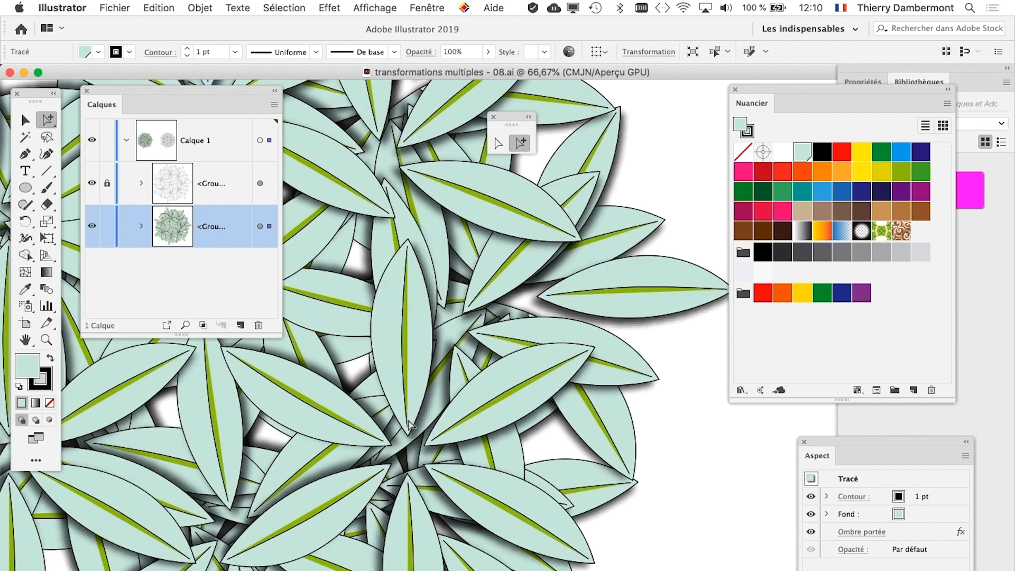
pyautogui.press('super+minus')
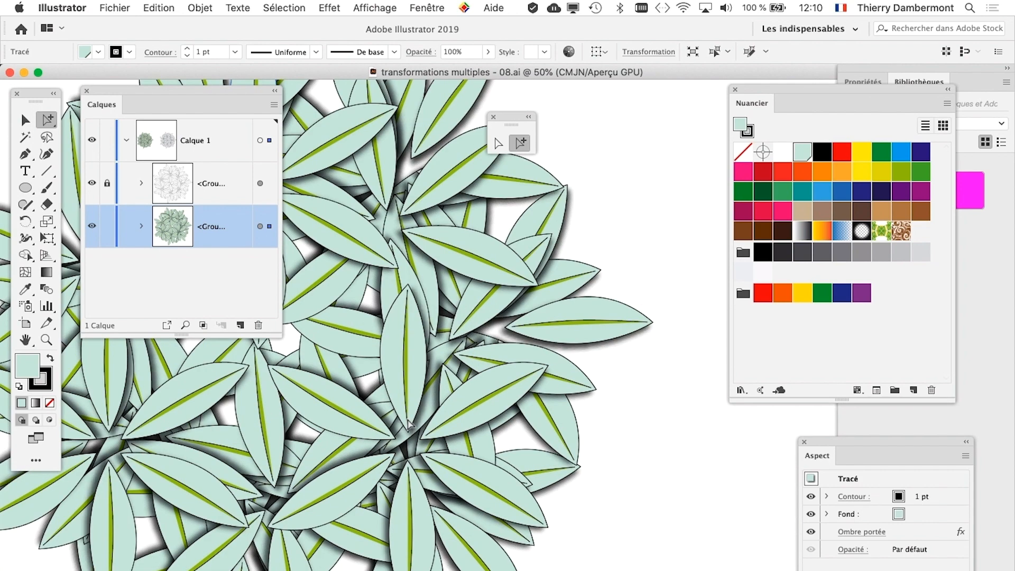
pyautogui.press('super+minus')
pyautogui.moveTo(402, 334); pyautogui.dragTo(503, 334)
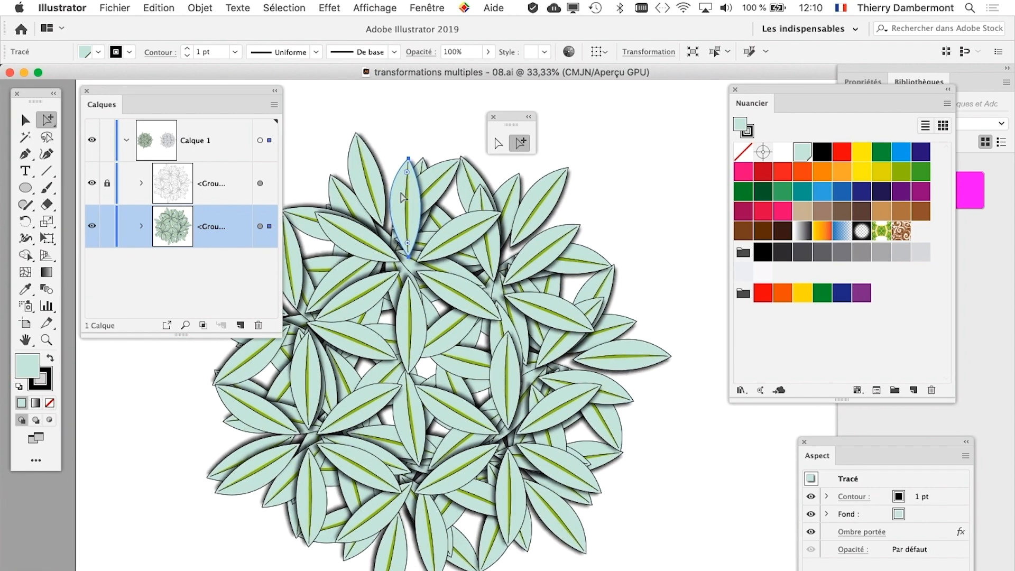
pyautogui.press('super+plus')
pyautogui.press('super+plus')
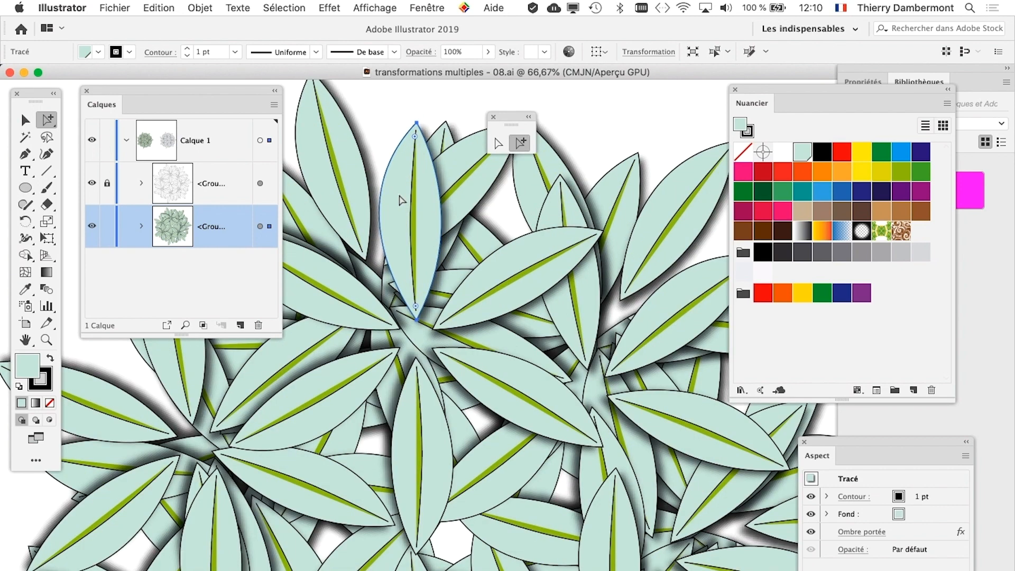
pyautogui.press('super+plus')
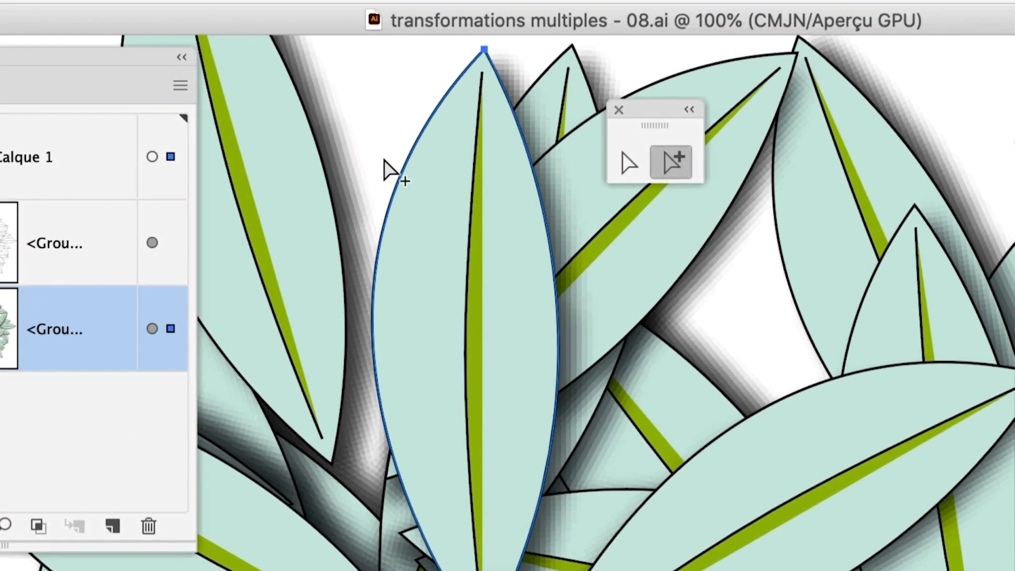
# Reselect the upper vertical leaf's path and move the Aspect panel beside it
pyautogui.click(371, 112)
pyautogui.click(413, 203)
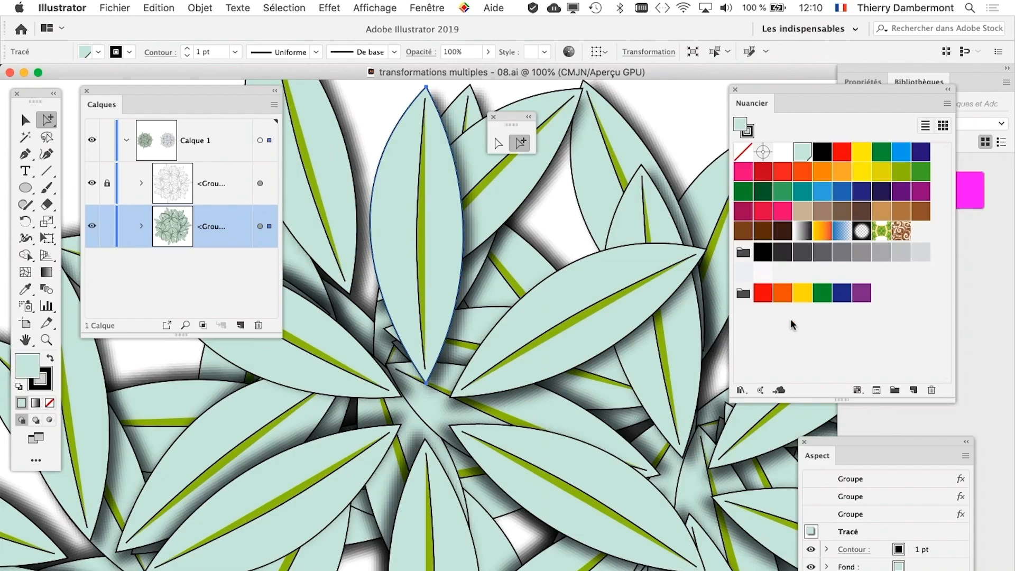
pyautogui.moveTo(822, 441); pyautogui.dragTo(523, 148)
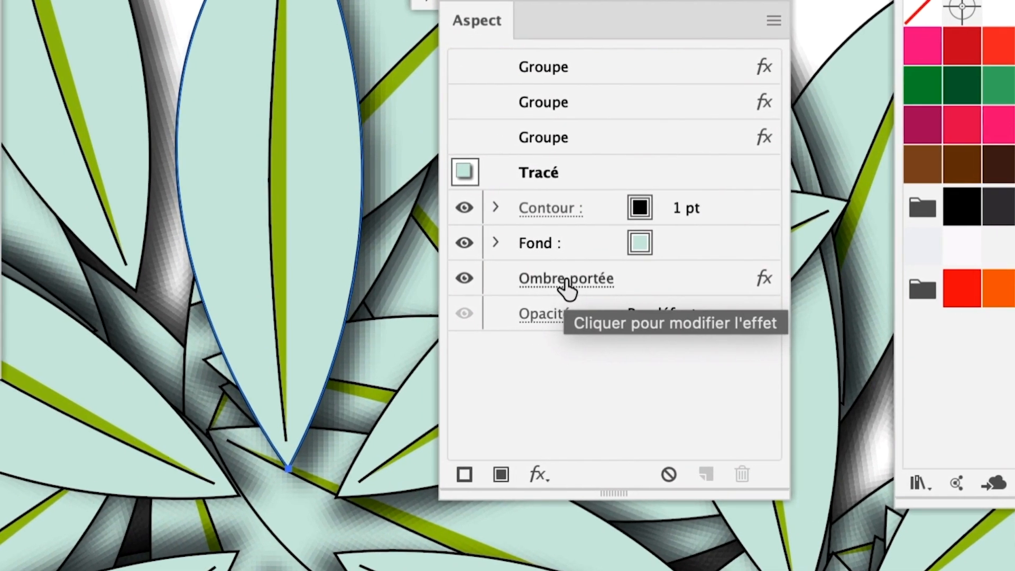
# Edit the selected leaf's drop shadow with the preview enabled and set its opacity to 40%
pyautogui.click(563, 280)
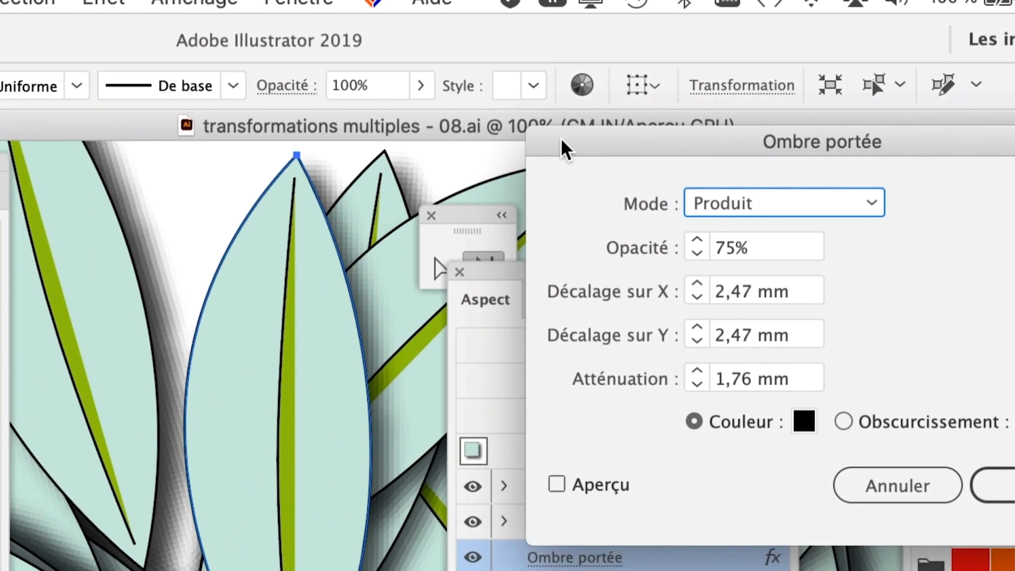
pyautogui.click(576, 487)
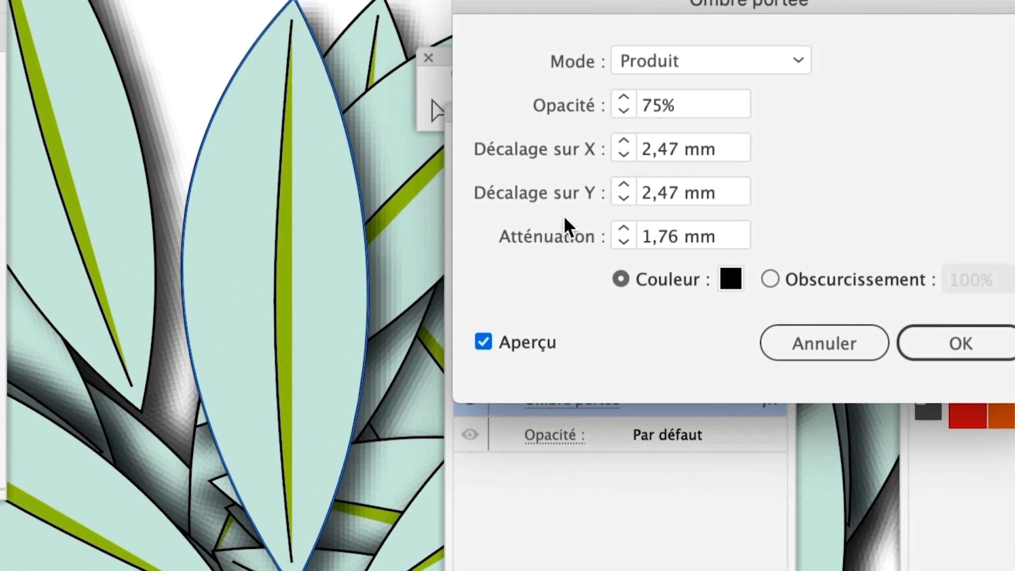
pyautogui.moveTo(703, 102); pyautogui.dragTo(577, 104)
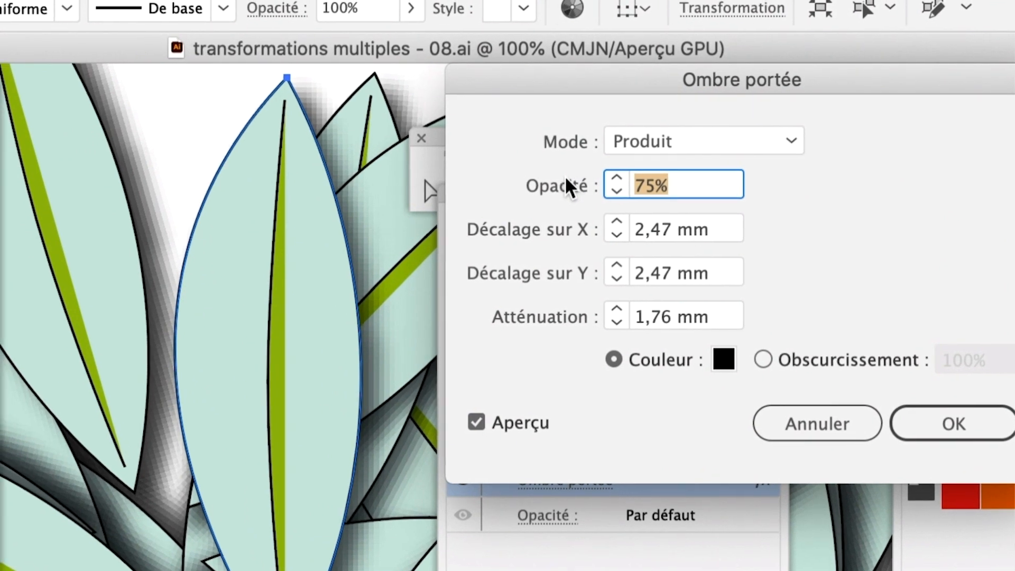
pyautogui.write('40')
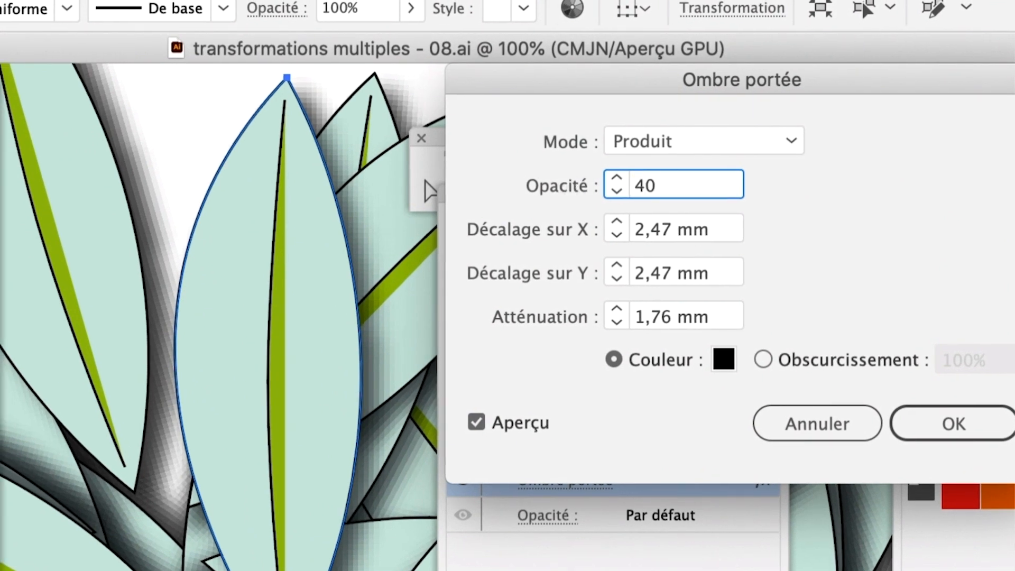
pyautogui.press('Tab')
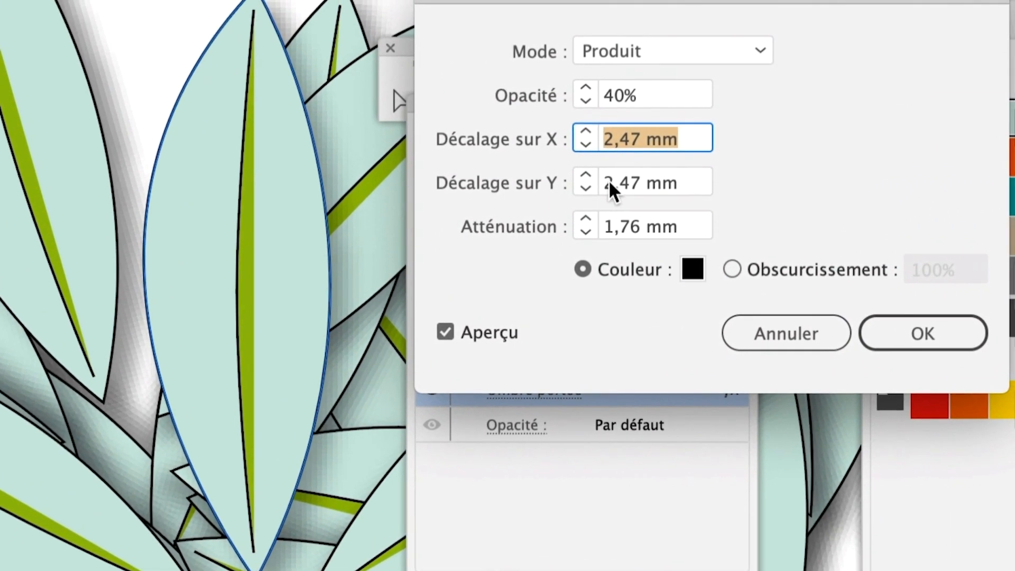
# Try a Y offset of -2,47 mm on the drop shadow and restore the positive value
pyautogui.click(607, 181)
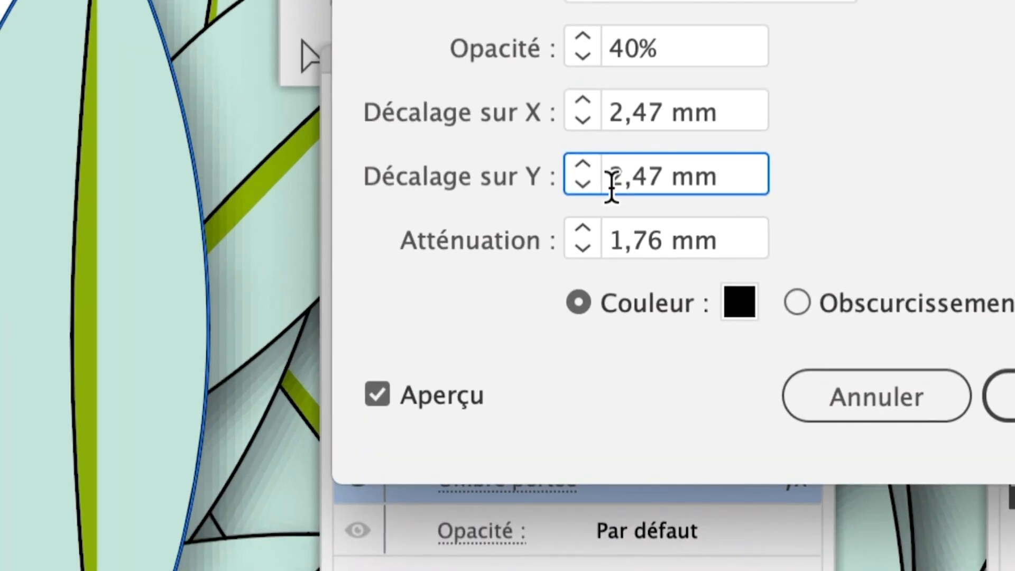
pyautogui.write('-')
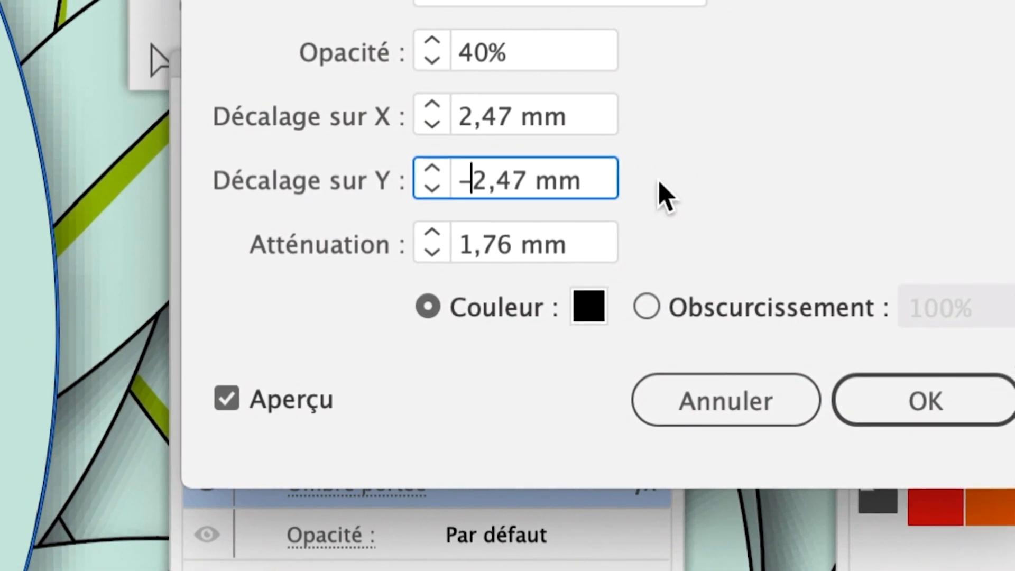
pyautogui.press('Tab')
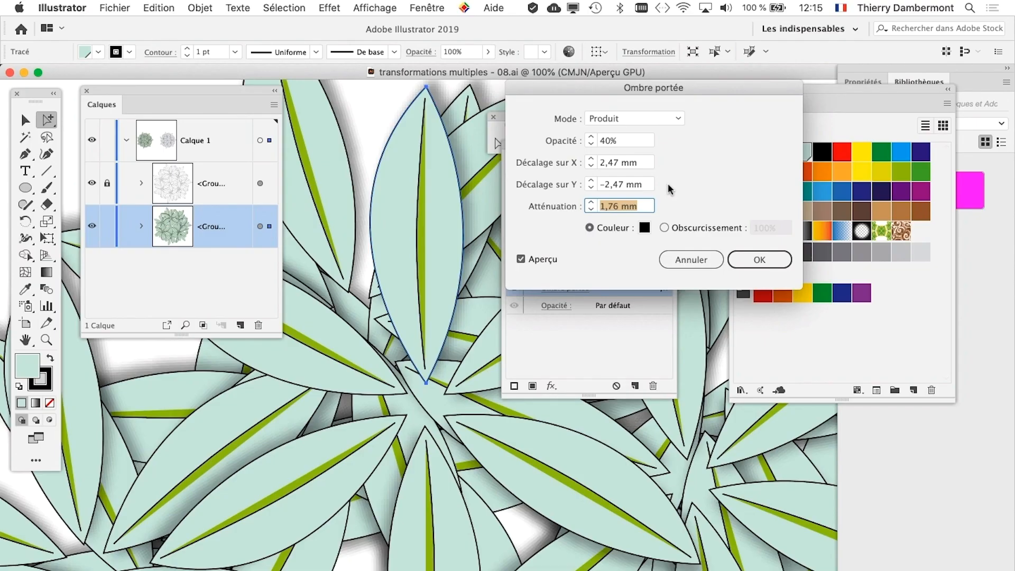
pyautogui.click(599, 184)
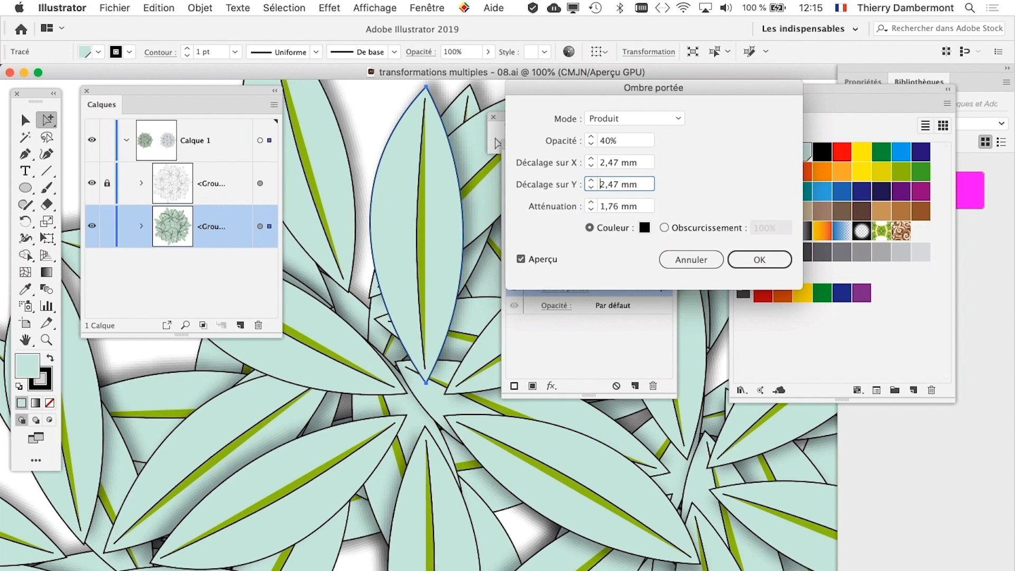
pyautogui.press('Tab')
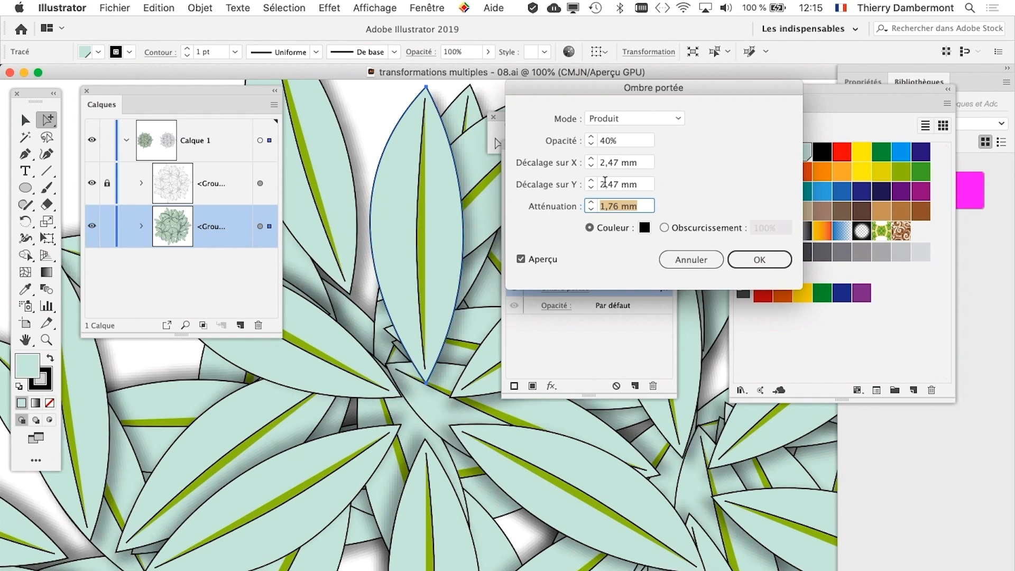
# Try increasingly large Y offsets for the drop shadow, up to 8 mm
pyautogui.click(603, 184)
pyautogui.click(590, 181)
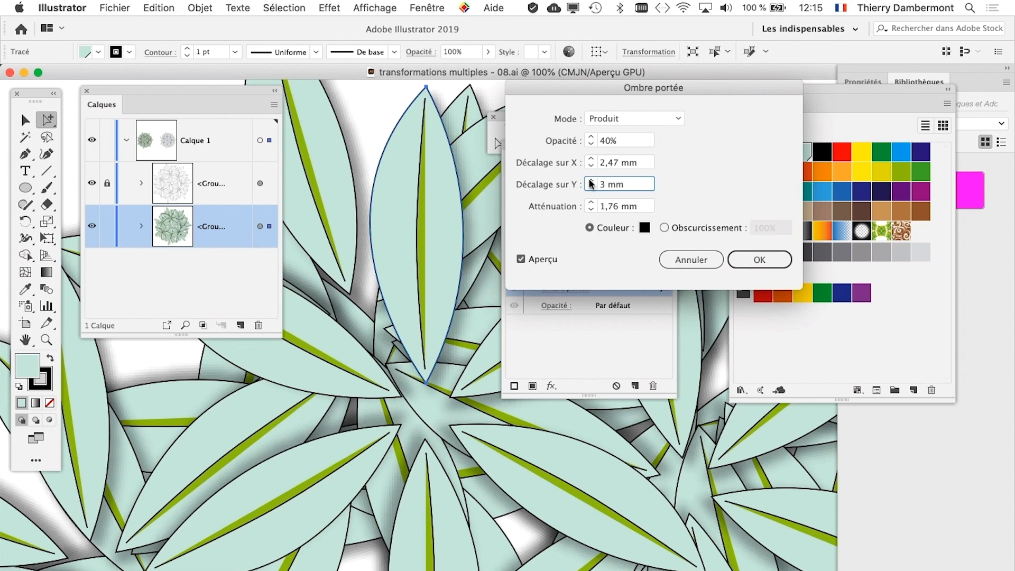
pyautogui.click(590, 181)
pyautogui.click(591, 182)
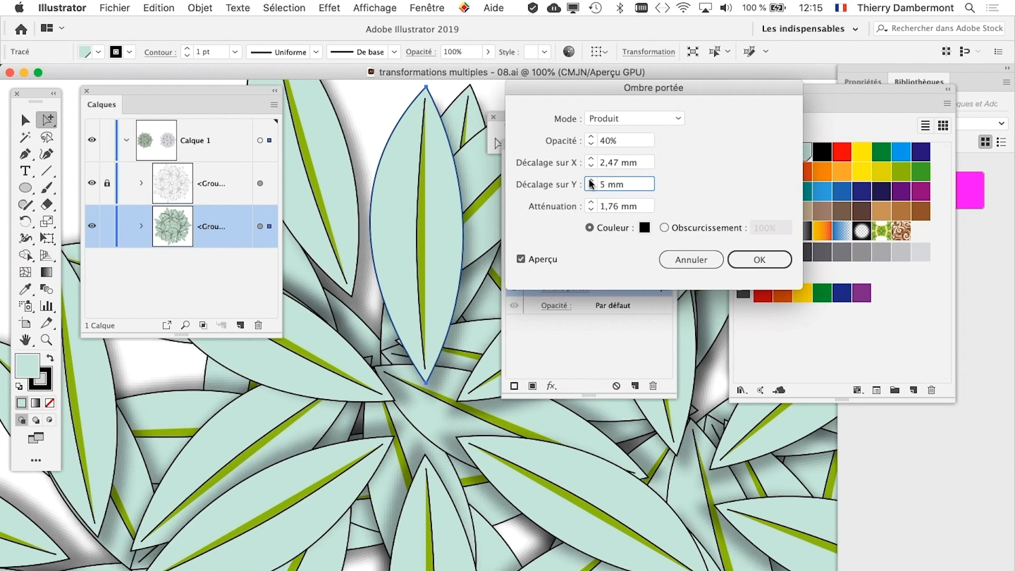
pyautogui.click(590, 181)
pyautogui.click(591, 181)
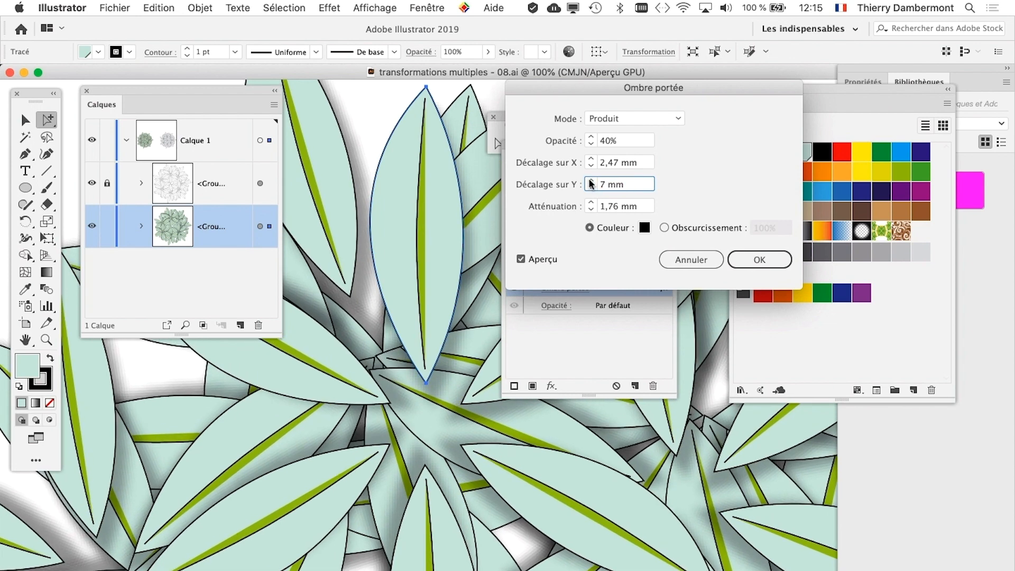
pyautogui.click(590, 181)
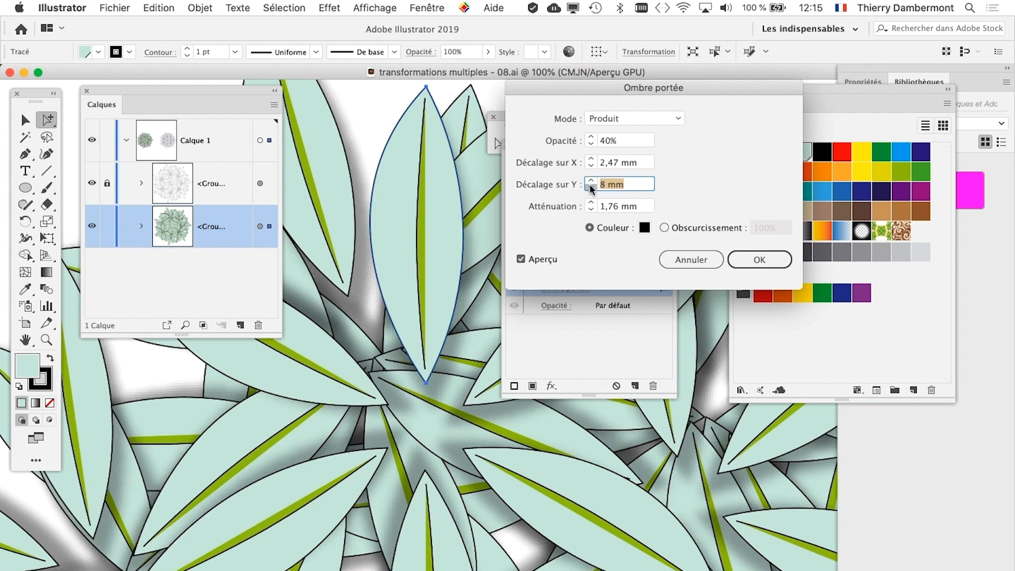
# Reduce the drop shadow's Y offset to 2 mm
pyautogui.click(590, 188)
pyautogui.click(590, 181)
pyautogui.click(591, 188)
pyautogui.click(591, 189)
pyautogui.click(590, 188)
pyautogui.click(590, 188)
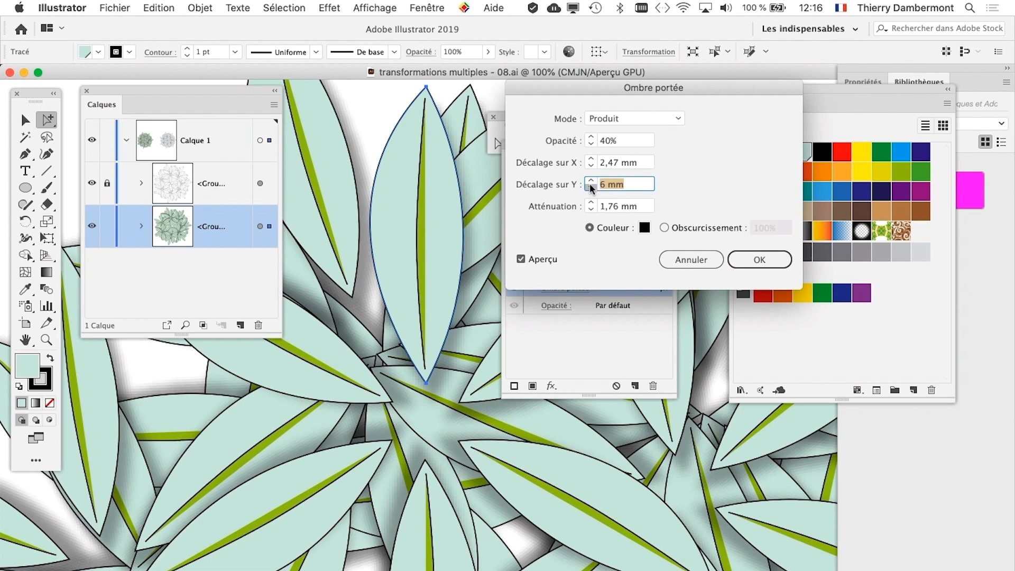
pyautogui.click(590, 188)
pyautogui.click(590, 188)
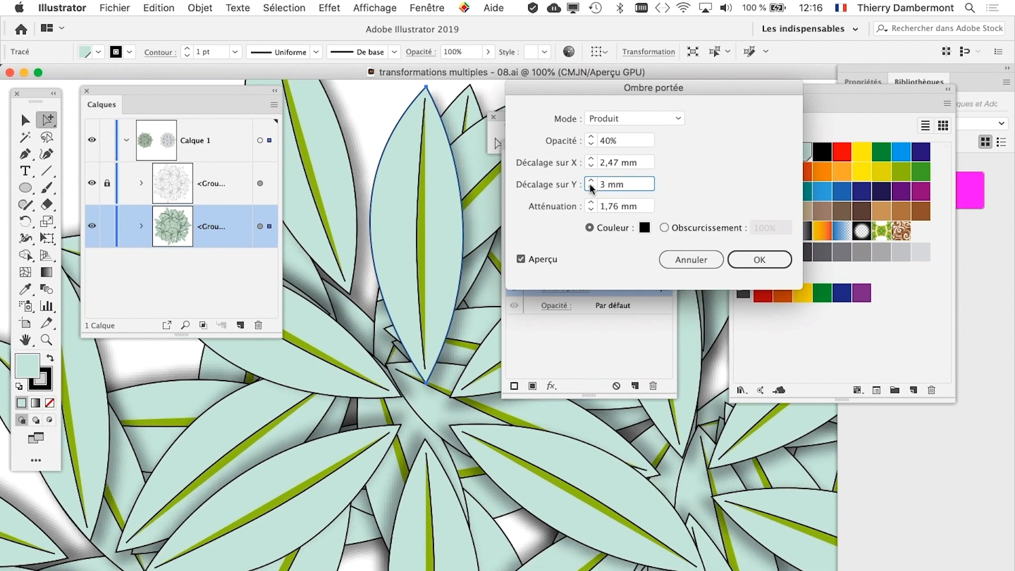
pyautogui.click(591, 188)
pyautogui.click(591, 188)
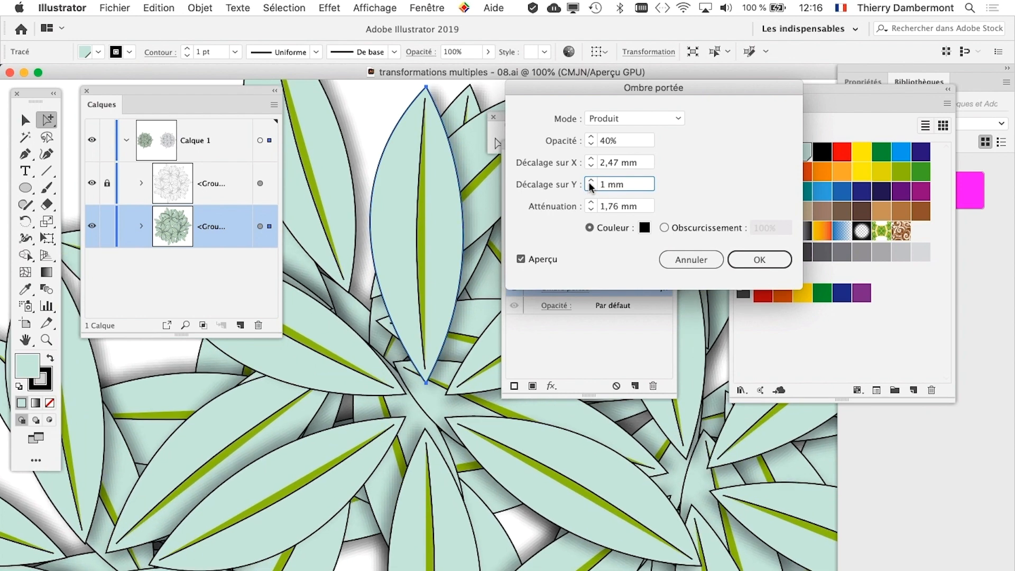
pyautogui.click(591, 182)
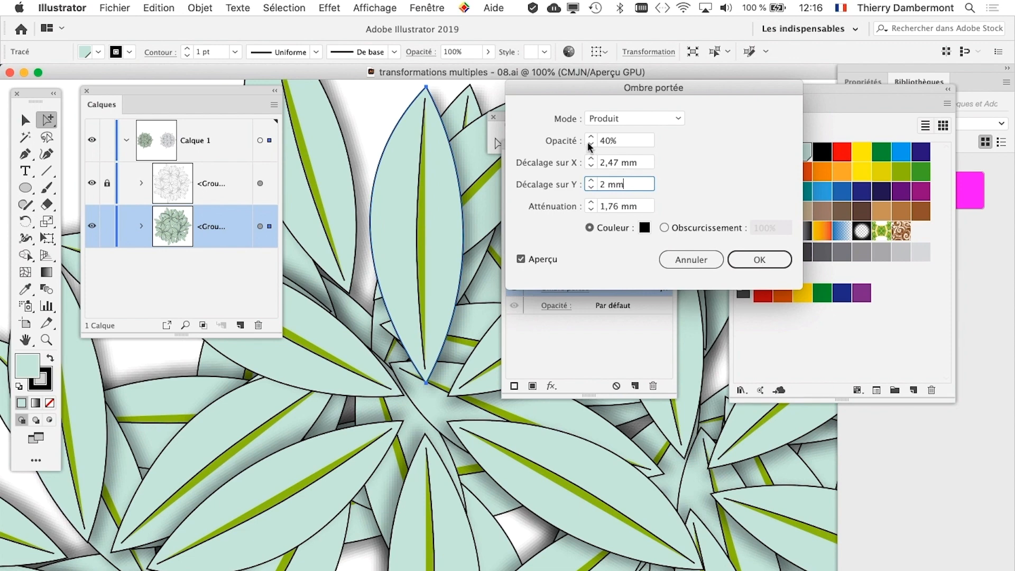
# Increase the drop shadow's X offset beyond 3 mm and apply the effect's new settings
pyautogui.click(592, 161)
pyautogui.click(591, 159)
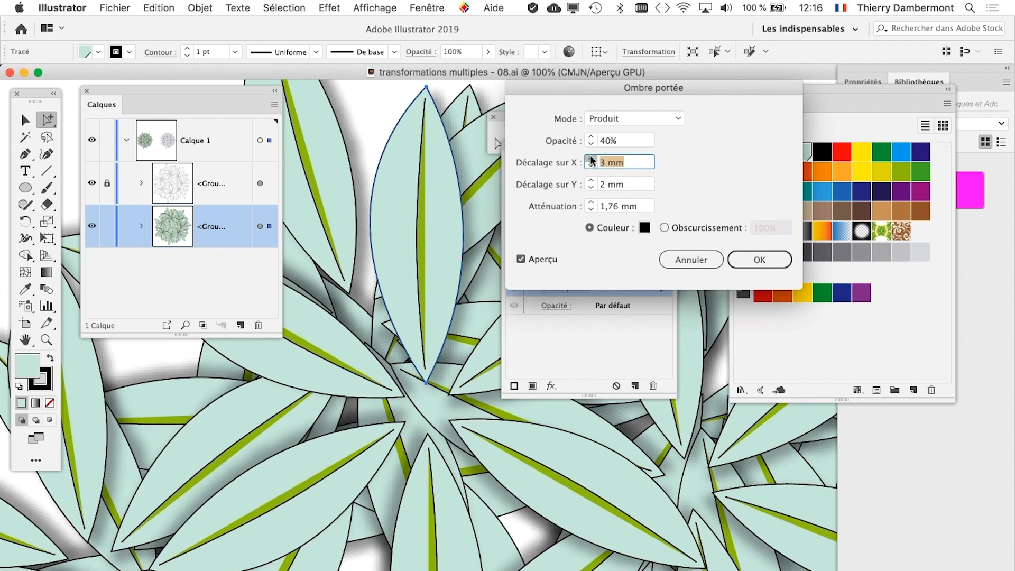
pyautogui.click(591, 159)
pyautogui.click(746, 259)
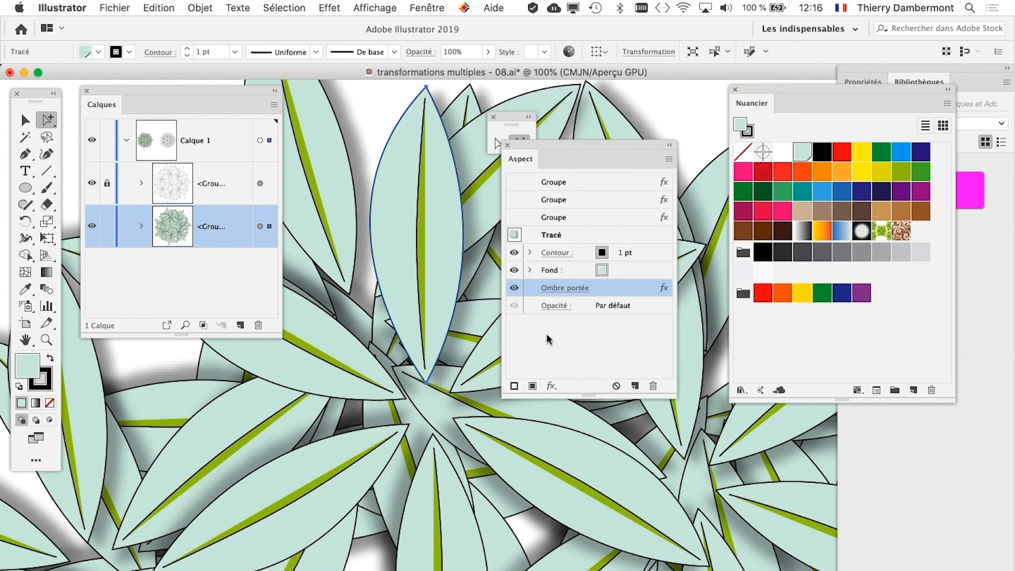
# Move the Aspect panel off the leaf pattern and deselect the leaf to review the whole pattern
pyautogui.scroll(-4, 447, 384)
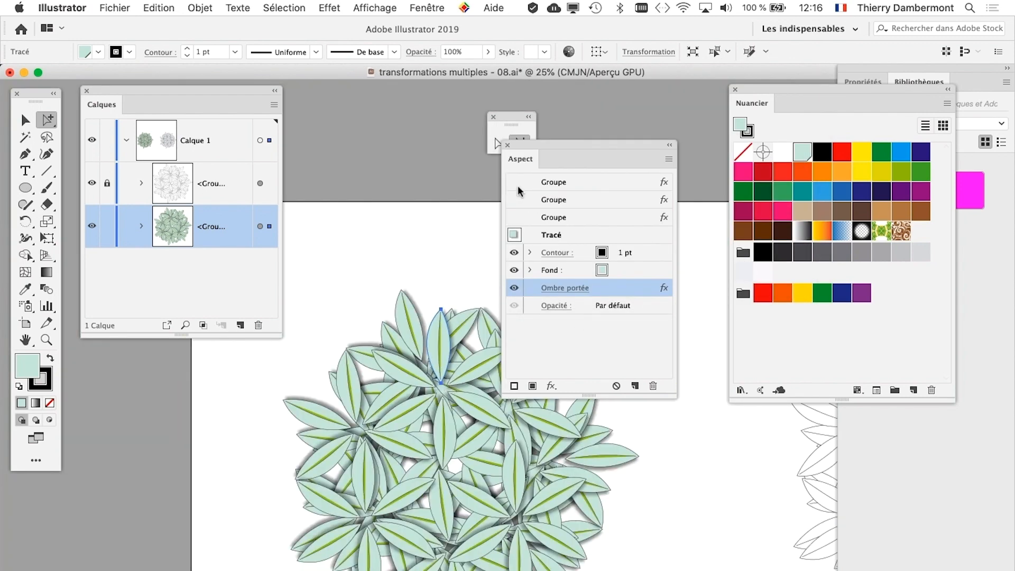
pyautogui.moveTo(528, 142); pyautogui.dragTo(634, 139)
pyautogui.moveTo(516, 310); pyautogui.dragTo(492, 190)
pyautogui.click(584, 318)
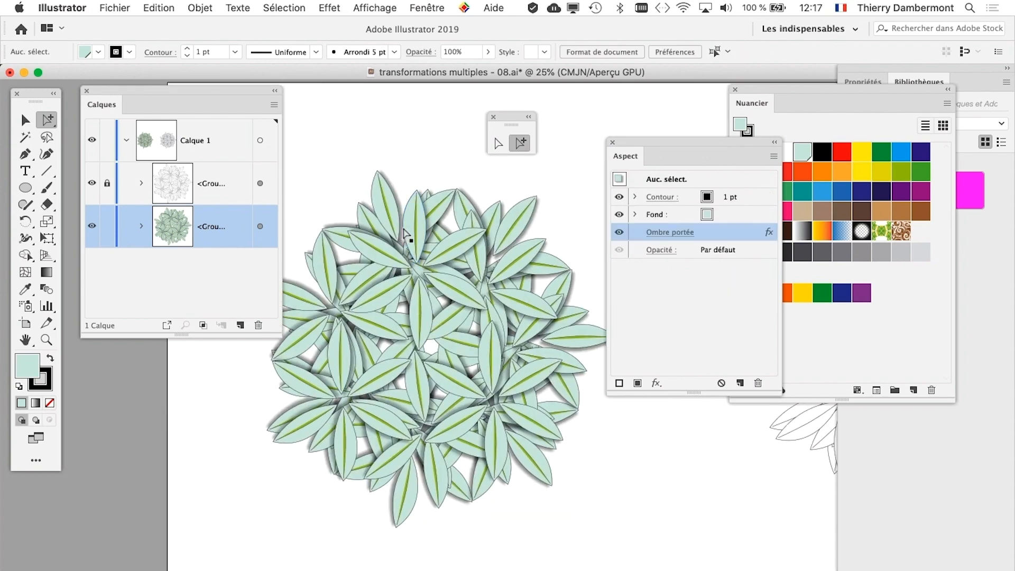
# Reselect the upper vertical leaf's path and examine its shadow against the neighbouring leaves
pyautogui.scroll(3, 407, 235)
pyautogui.moveTo(416, 236); pyautogui.dragTo(397, 306)
pyautogui.scroll(1, 398, 281)
pyautogui.scroll(1, 393, 248)
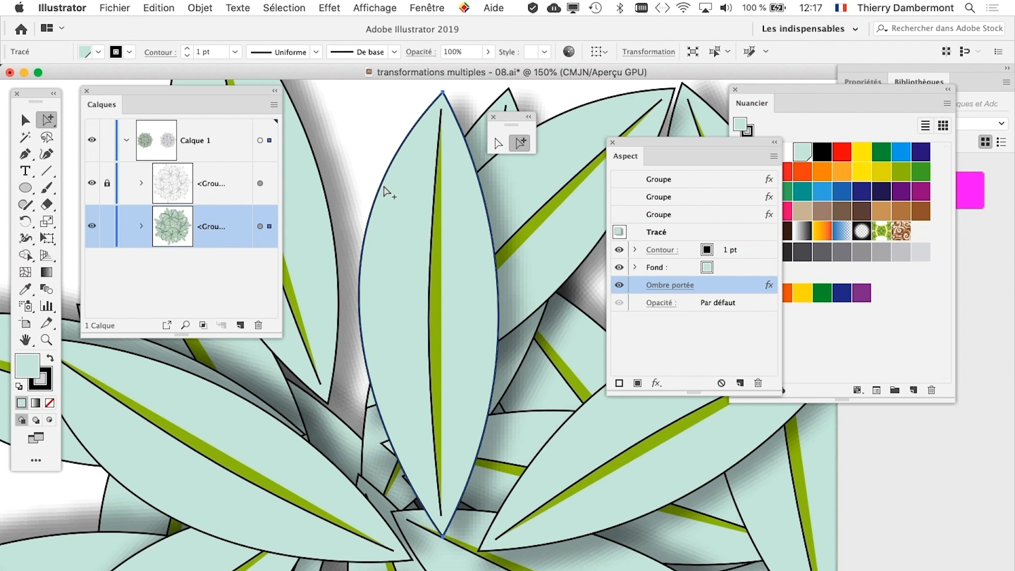
pyautogui.click(371, 163)
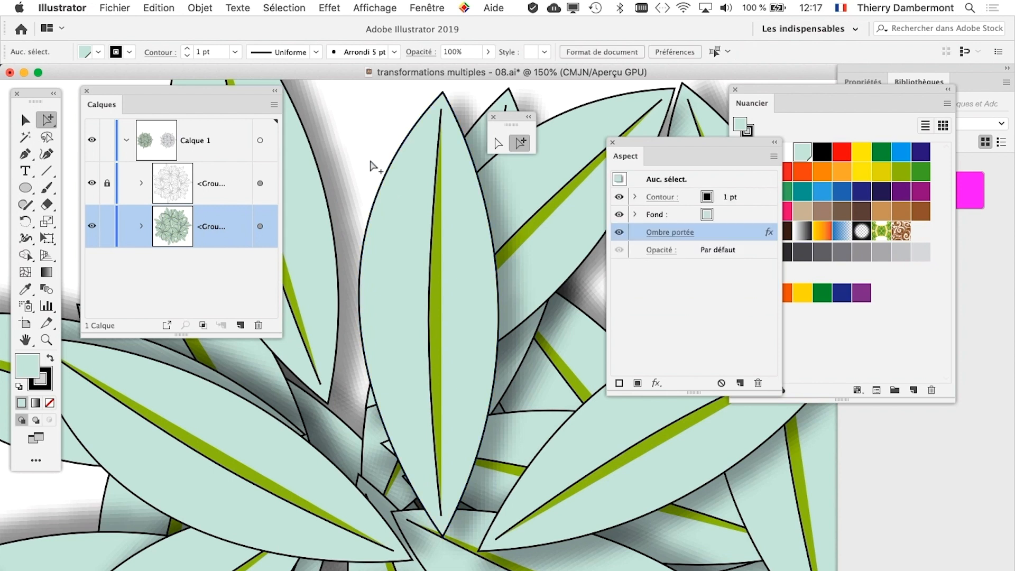
pyautogui.click(387, 184)
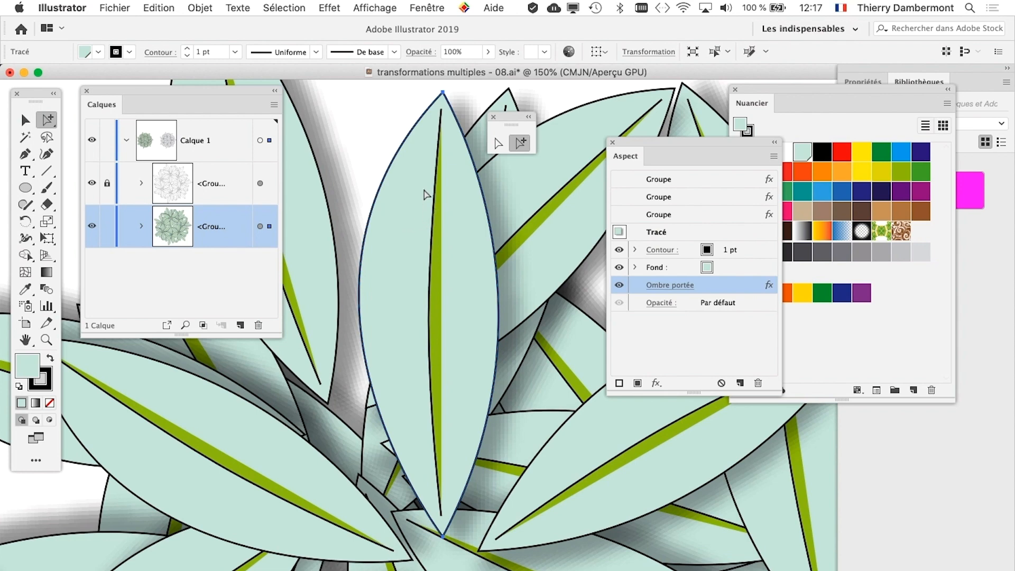
pyautogui.scroll(1, 429, 190)
pyautogui.scroll(-2, 428, 191)
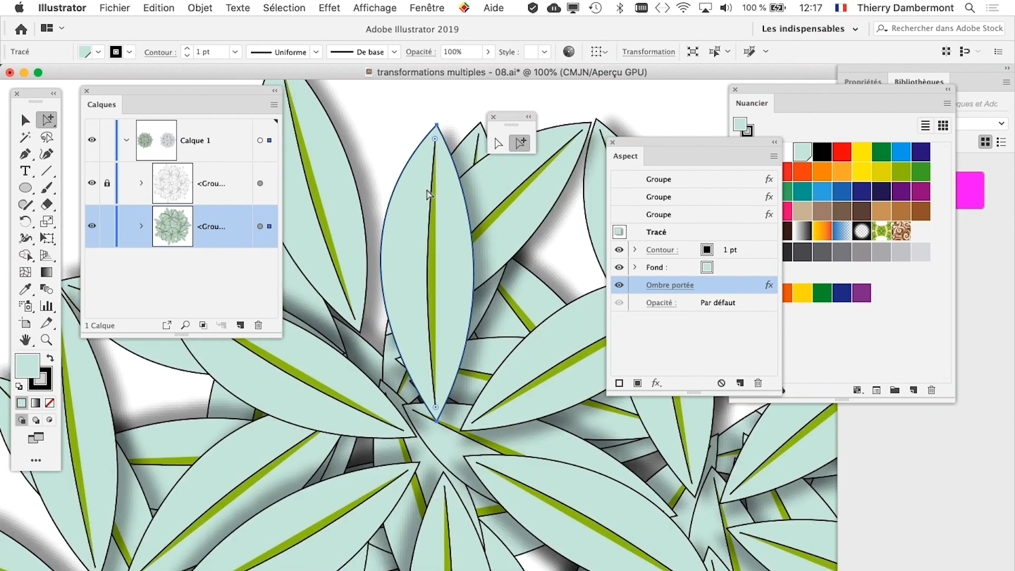
# Move the Aspect panel close to the upper vertical leaf and reselect the leaf's path
pyautogui.click(403, 136)
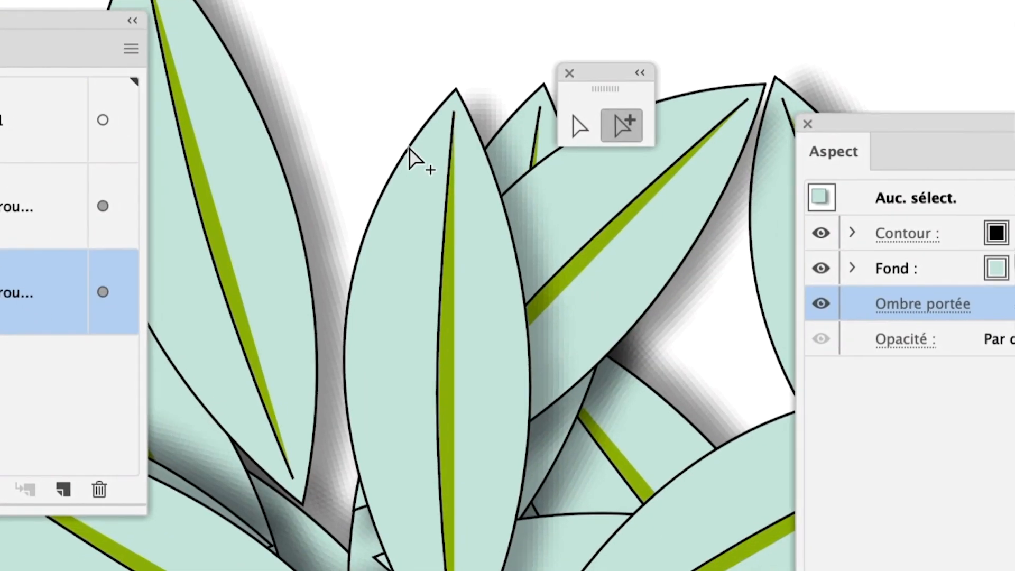
pyautogui.click(410, 150)
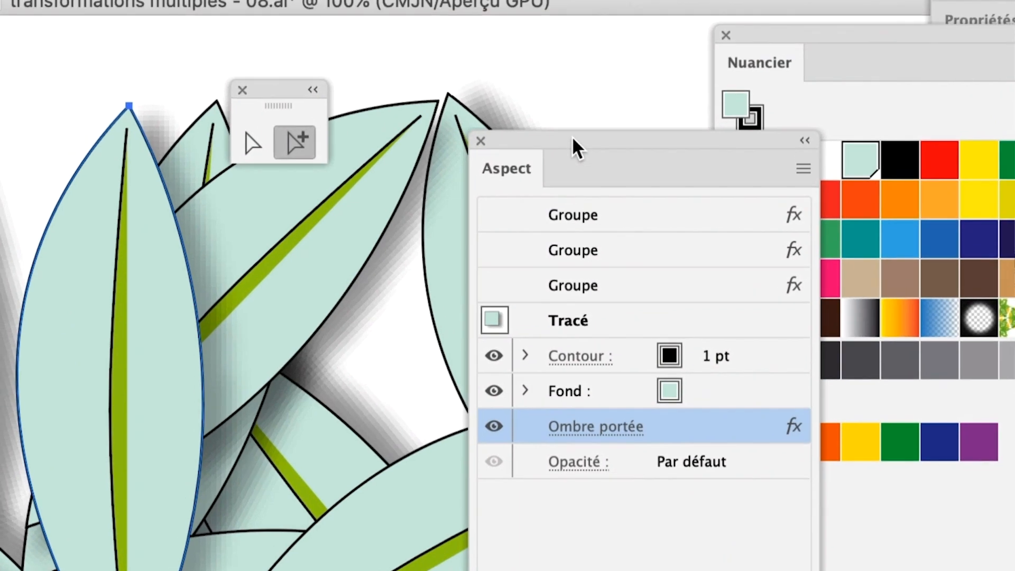
pyautogui.moveTo(844, 8); pyautogui.dragTo(506, 156)
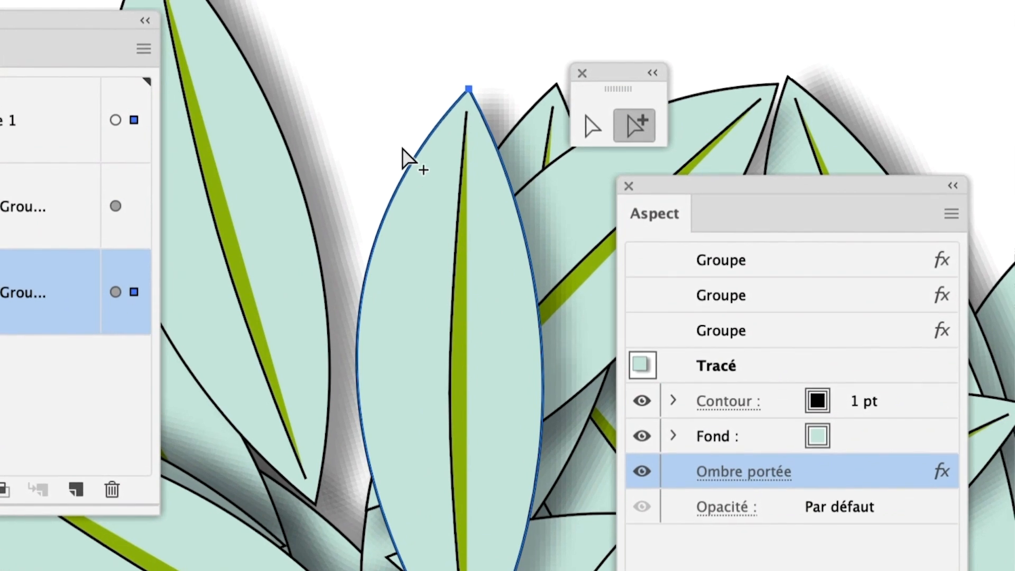
pyautogui.click(408, 136)
pyautogui.click(407, 155)
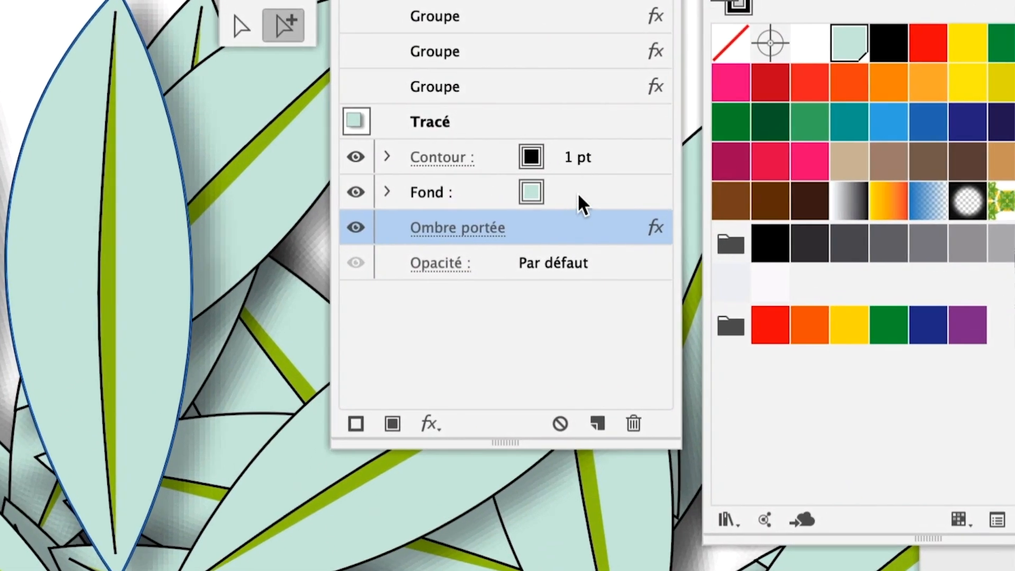
# Duplicate the fill attribute of the upper vertical leaf and reselect its path
pyautogui.click(549, 212)
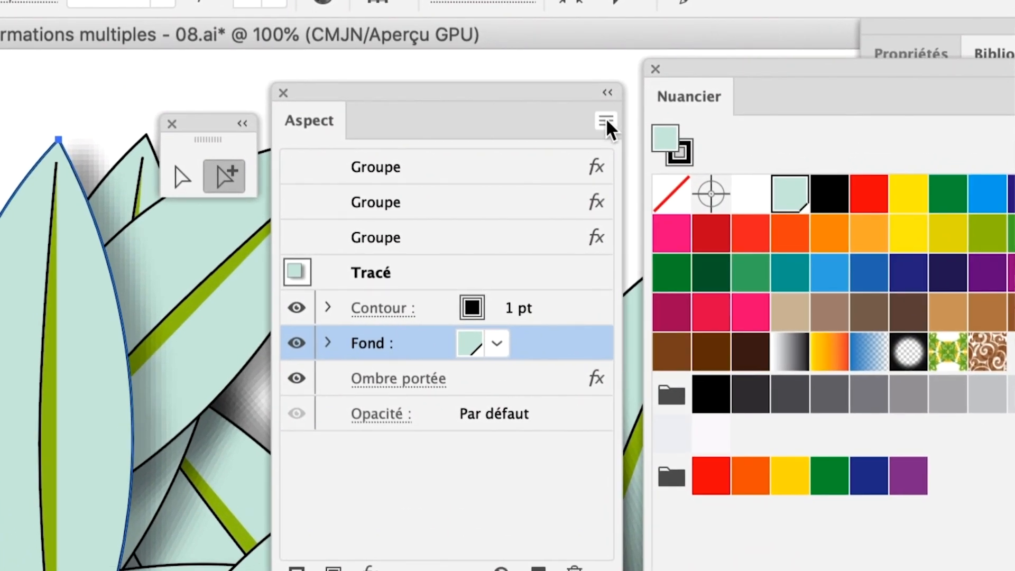
pyautogui.click(605, 122)
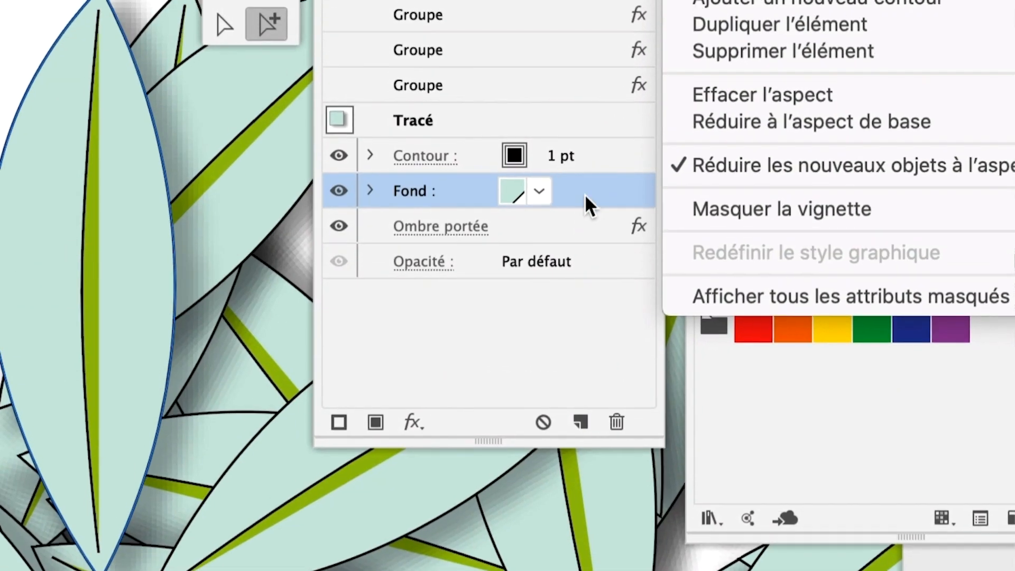
pyautogui.click(511, 344)
pyautogui.moveTo(511, 343); pyautogui.dragTo(504, 409)
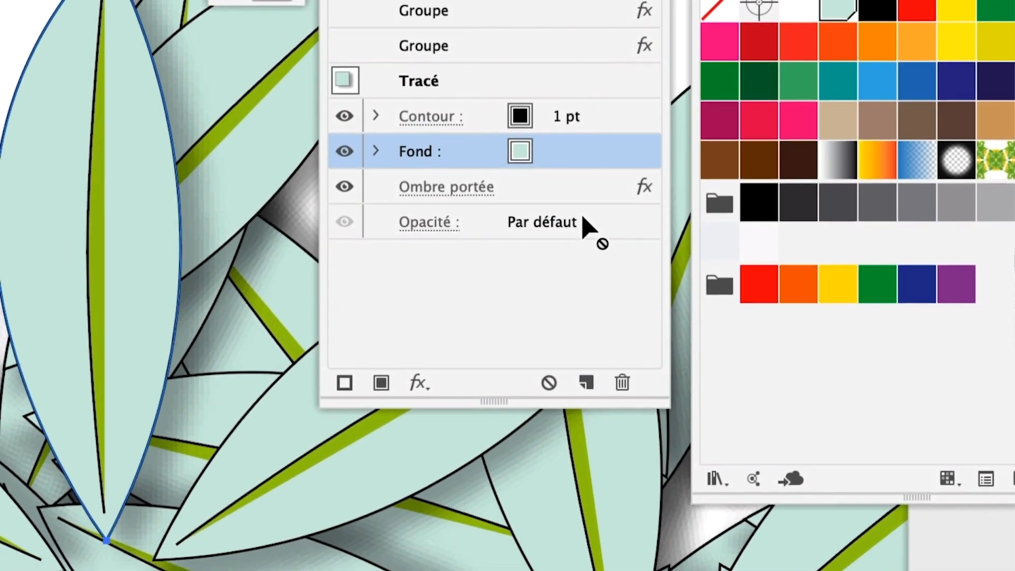
pyautogui.moveTo(583, 219); pyautogui.dragTo(586, 383)
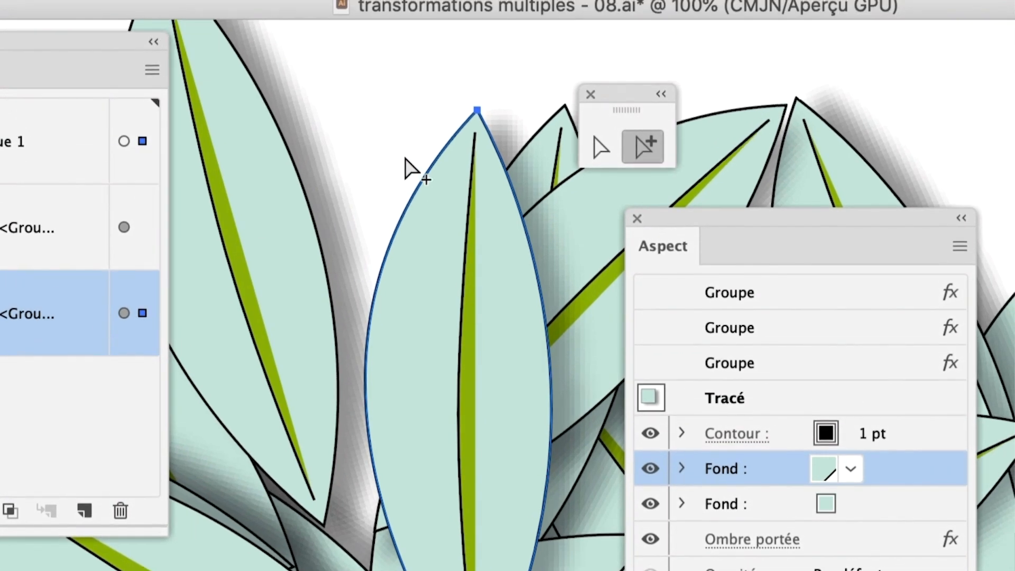
pyautogui.click(414, 113)
pyautogui.click(441, 118)
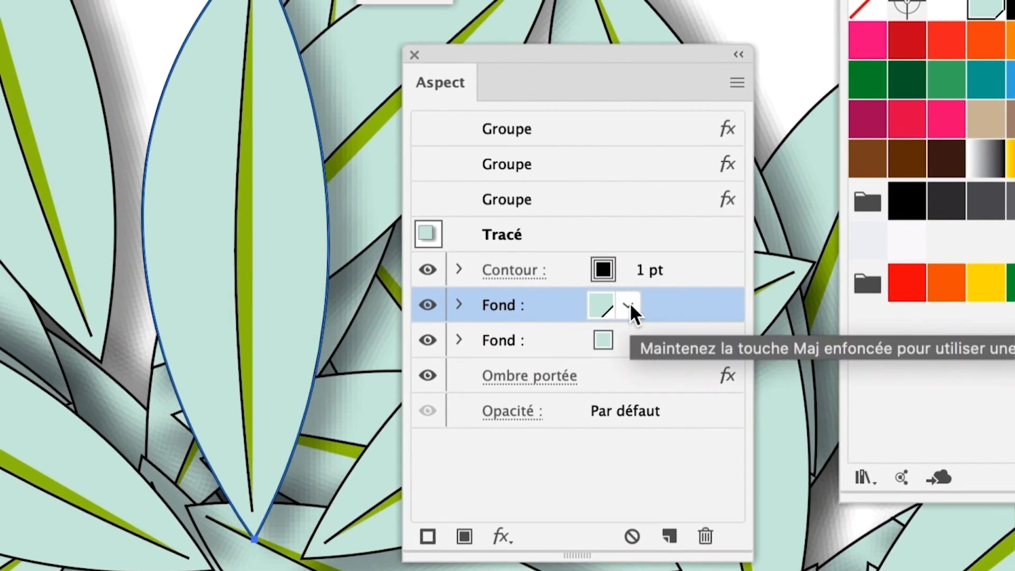
# Apply the "Fondu de ciel" gradient swatch to the upper of the vertical leaf's two fill attributes
pyautogui.click(629, 302)
pyautogui.click(630, 302)
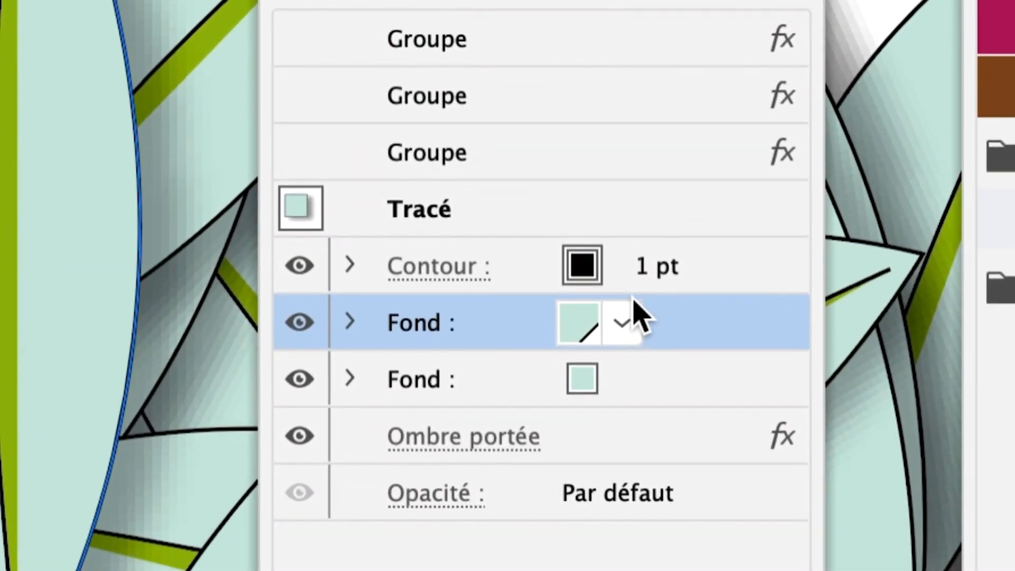
pyautogui.click(622, 308)
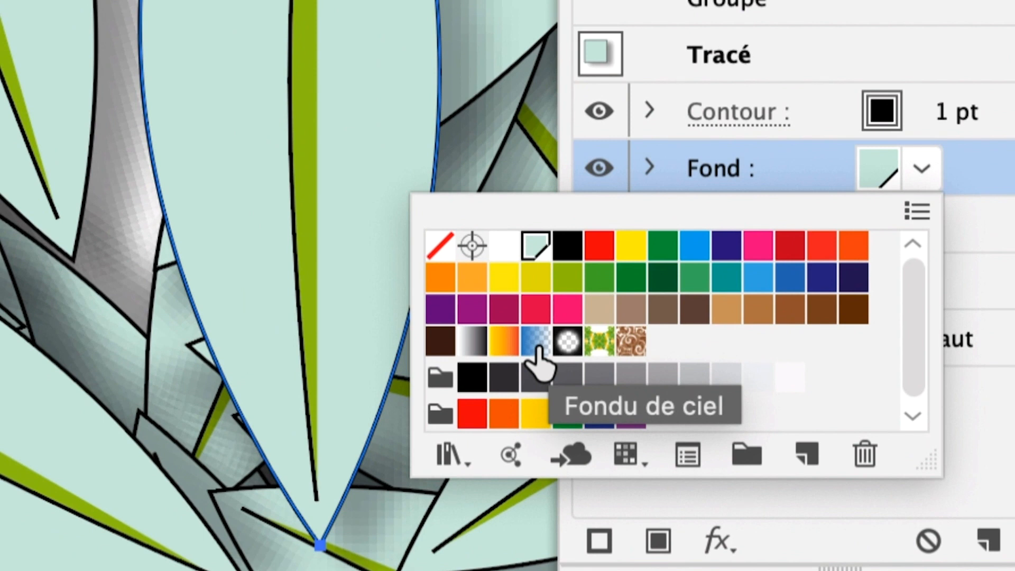
pyautogui.click(537, 348)
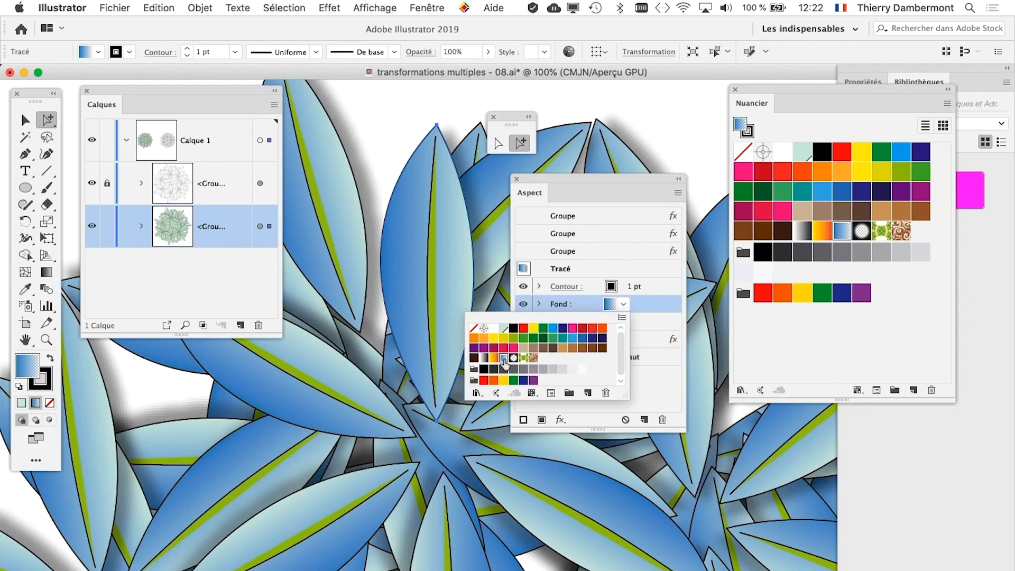
pyautogui.click(547, 178)
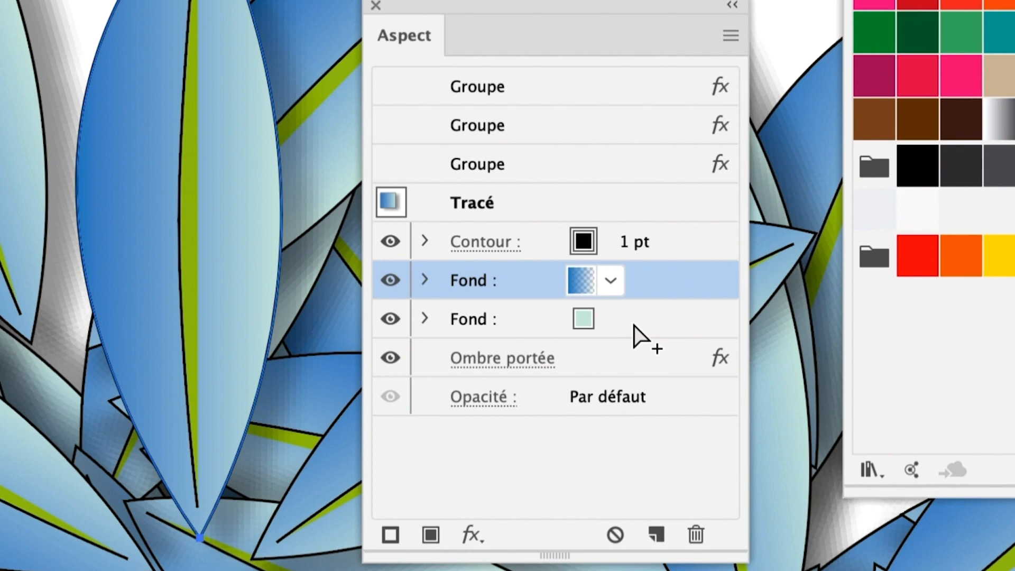
# Make the leaf's "Fondu de ciel" fill the active attribute and activate the Gradient tool
pyautogui.click(633, 322)
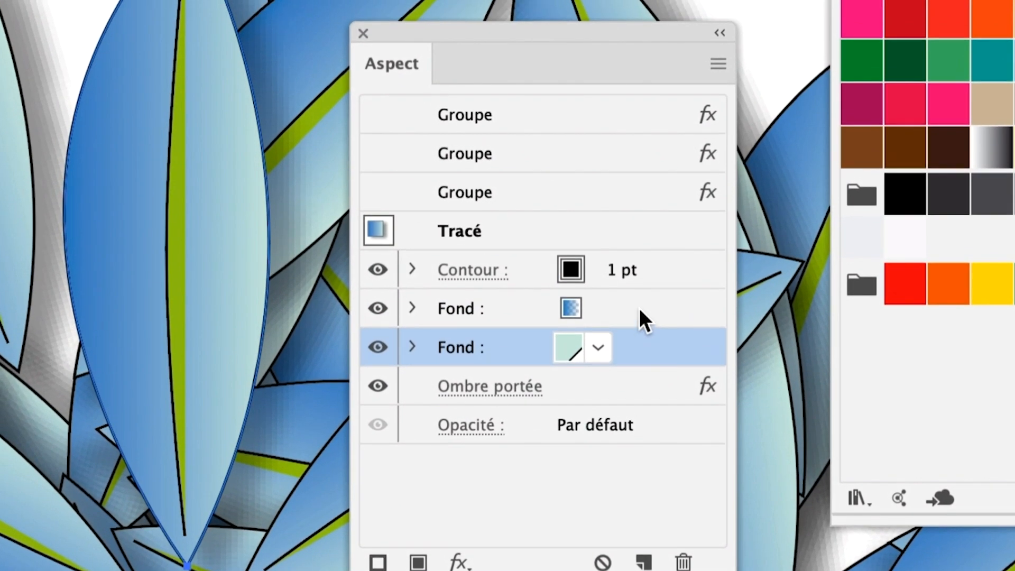
pyautogui.click(639, 309)
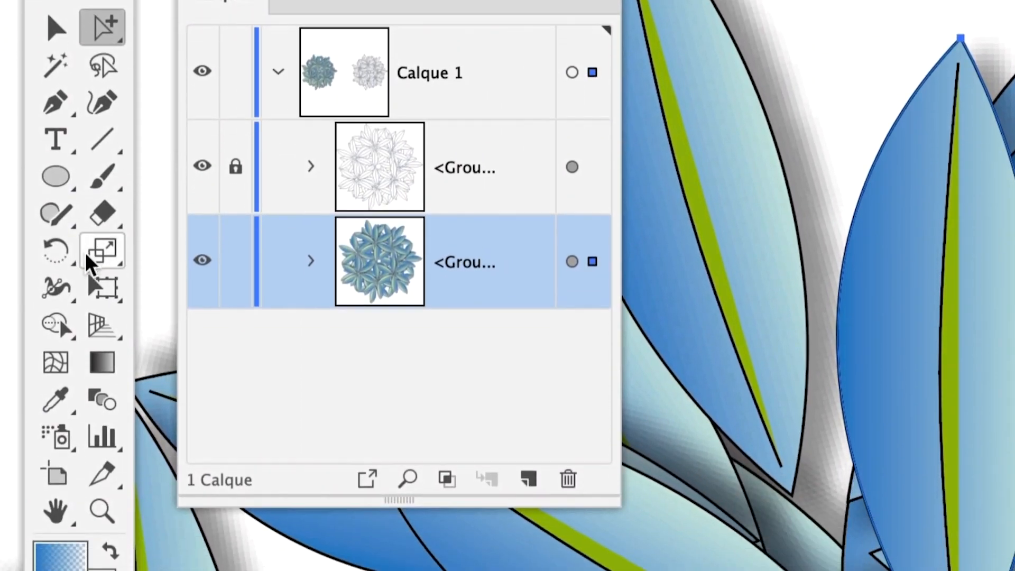
pyautogui.click(100, 367)
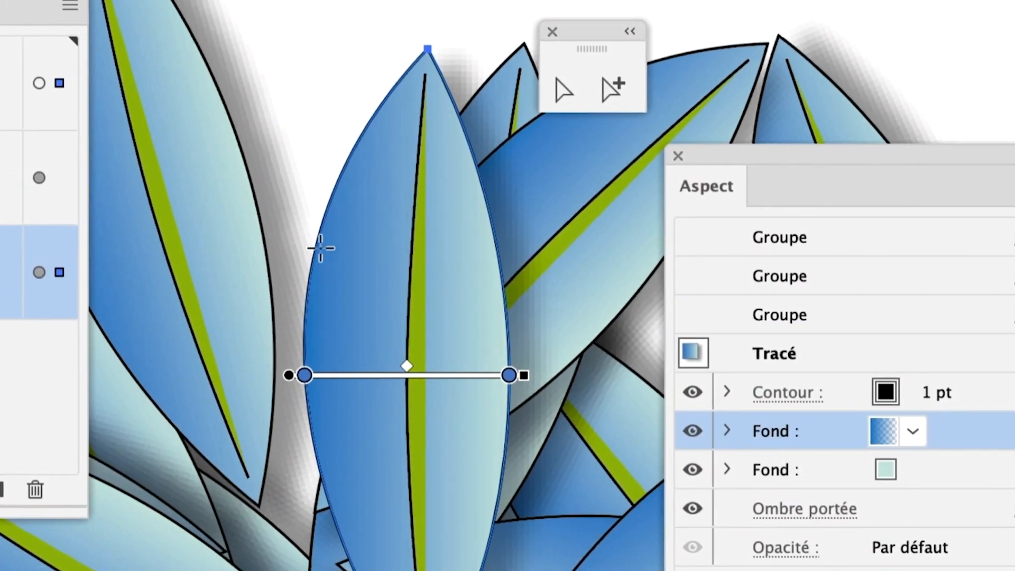
# Try several diagonal and horizontal directions and lengths for the linear gradient between the vertical leaf's left edge and its midrib
pyautogui.moveTo(312, 254); pyautogui.dragTo(382, 302)
pyautogui.moveTo(291, 373); pyautogui.dragTo(357, 282)
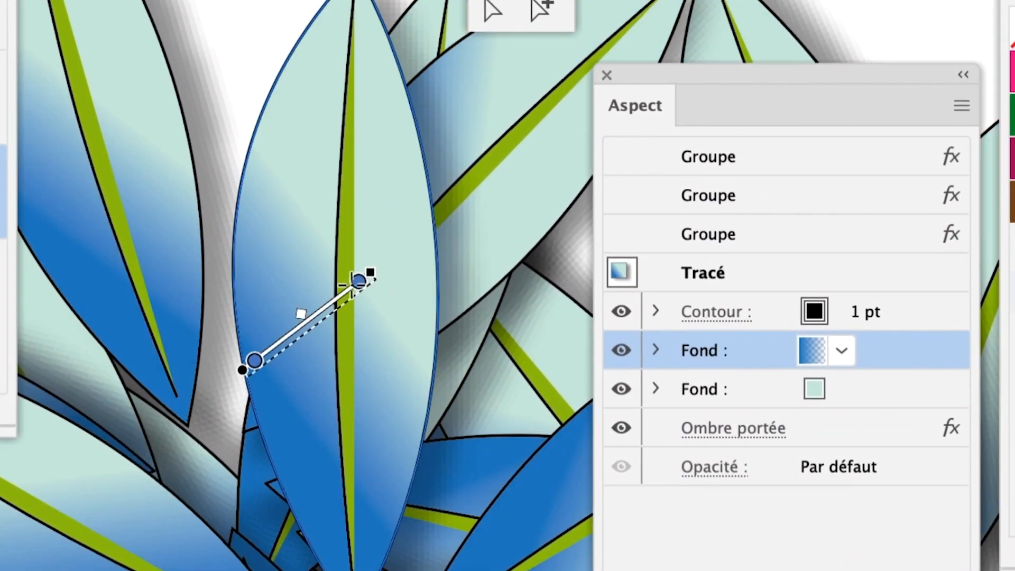
pyautogui.moveTo(198, 232); pyautogui.dragTo(405, 236)
pyautogui.moveTo(368, 269); pyautogui.dragTo(362, 267)
pyautogui.moveTo(158, 322); pyautogui.dragTo(373, 330)
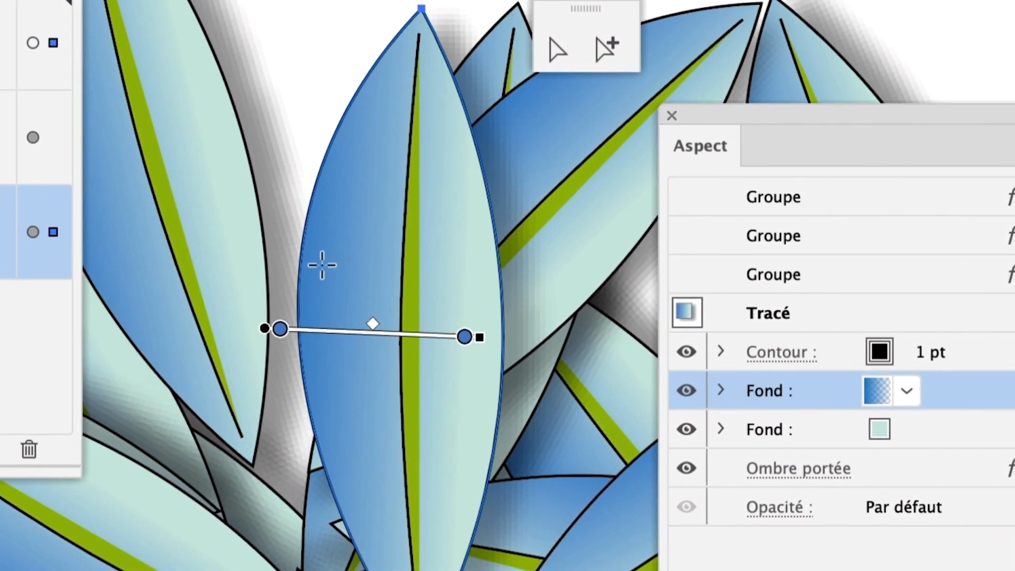
pyautogui.moveTo(205, 254); pyautogui.dragTo(343, 265)
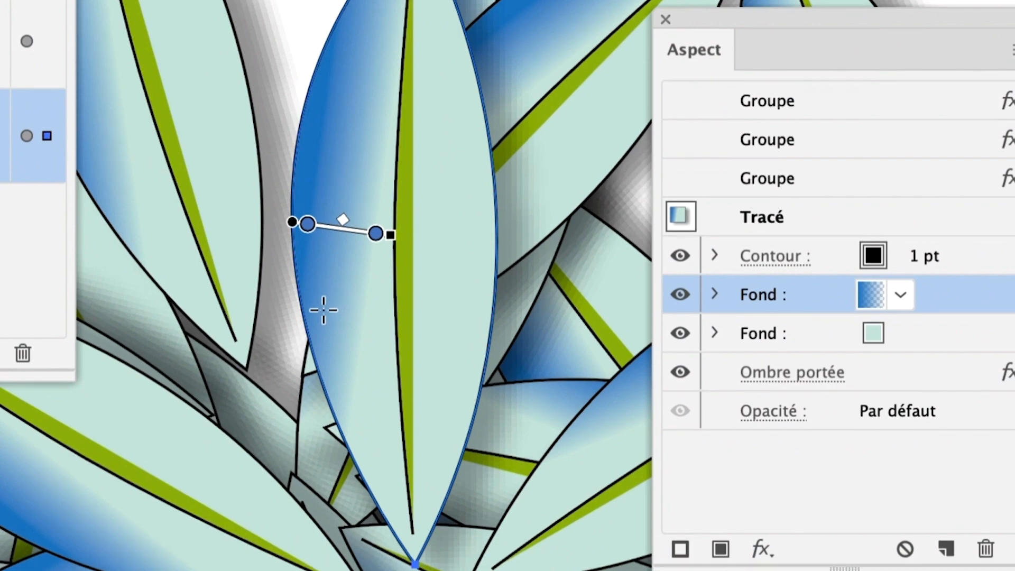
pyautogui.moveTo(317, 338)
pyautogui.mouseDown()
pyautogui.moveTo(356, 315)
pyautogui.moveTo(407, 307)
pyautogui.mouseUp()
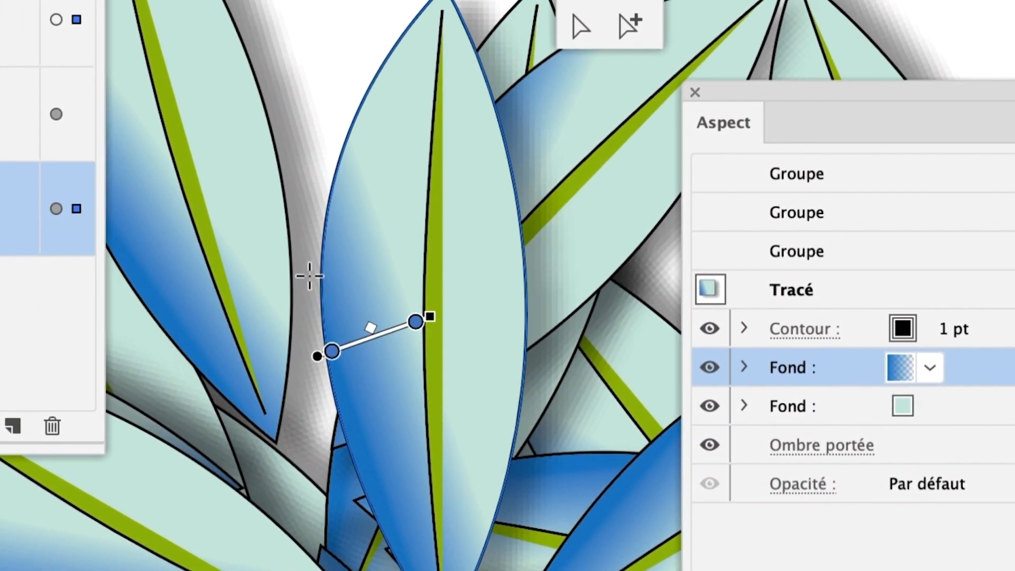
pyautogui.moveTo(229, 209); pyautogui.dragTo(353, 206)
pyautogui.moveTo(344, 274); pyautogui.dragTo(342, 275)
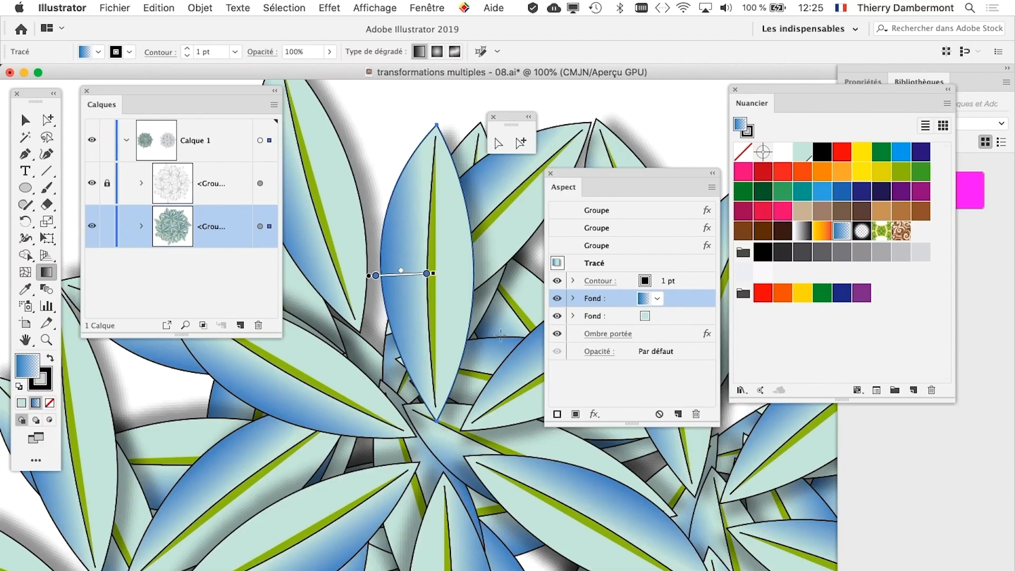
# Move the Aspect panel below the Calques panel, try the radial gradient type on the leaf's fill and return to linear
pyautogui.moveTo(600, 174); pyautogui.dragTo(254, 370)
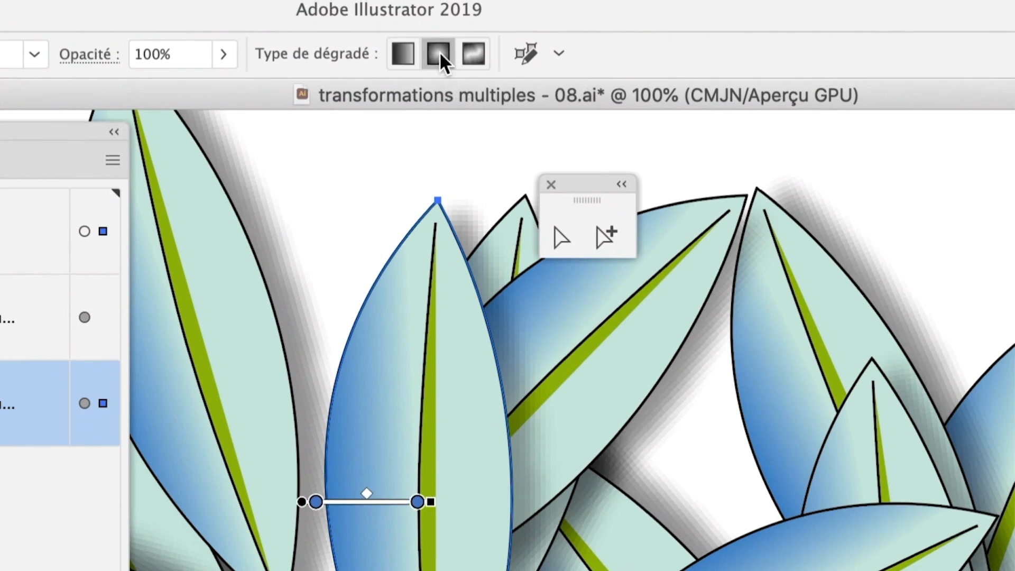
pyautogui.click(439, 52)
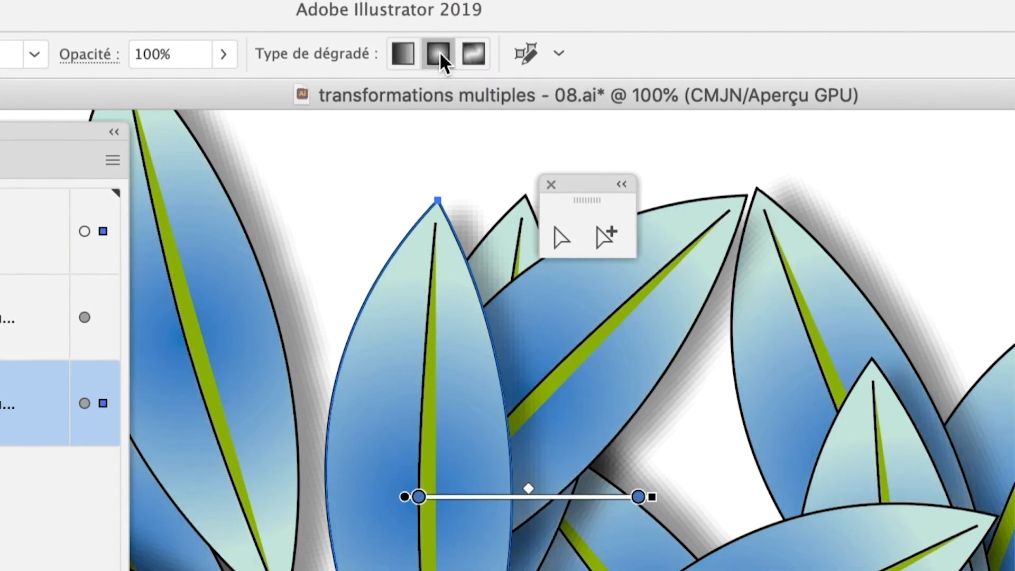
pyautogui.click(403, 53)
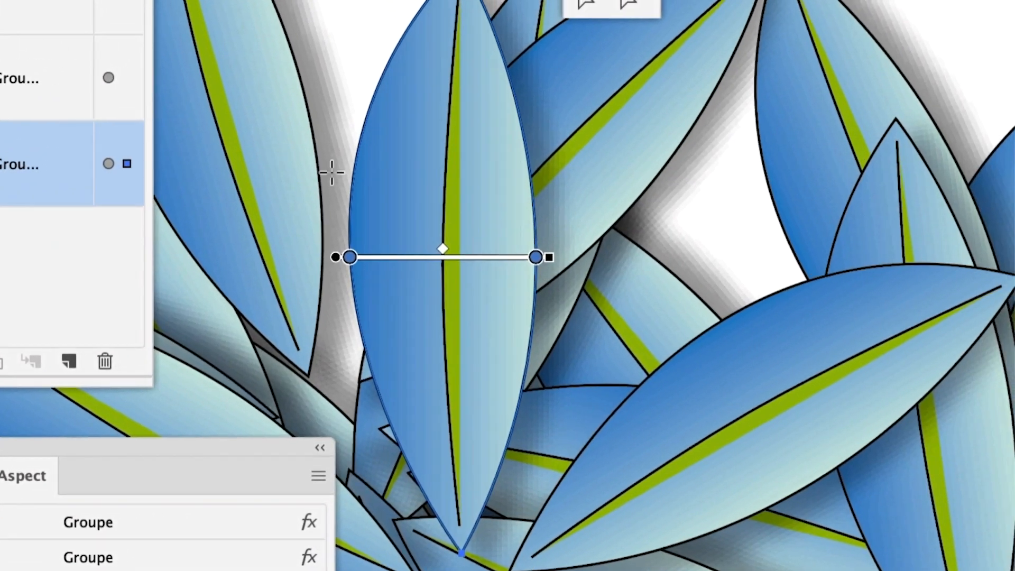
# Redraw the linear gradient from just outside the vertical leaf's left edge to its midrib, at an angle of about -12°
pyautogui.moveTo(343, 136); pyautogui.dragTo(438, 218)
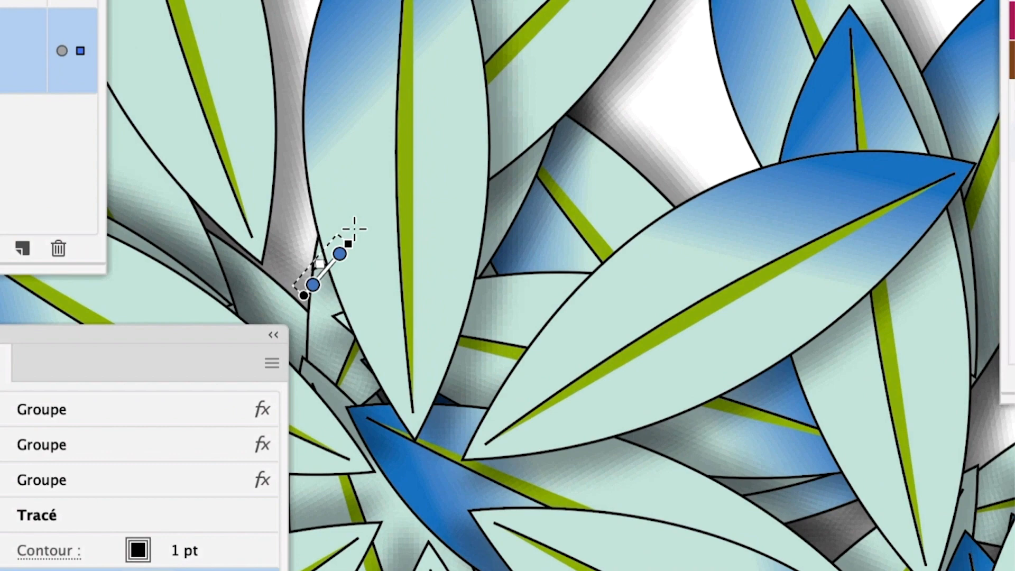
pyautogui.moveTo(354, 228); pyautogui.dragTo(371, 201)
pyautogui.moveTo(285, 2); pyautogui.dragTo(333, 20)
pyautogui.moveTo(347, 159); pyautogui.dragTo(451, 218)
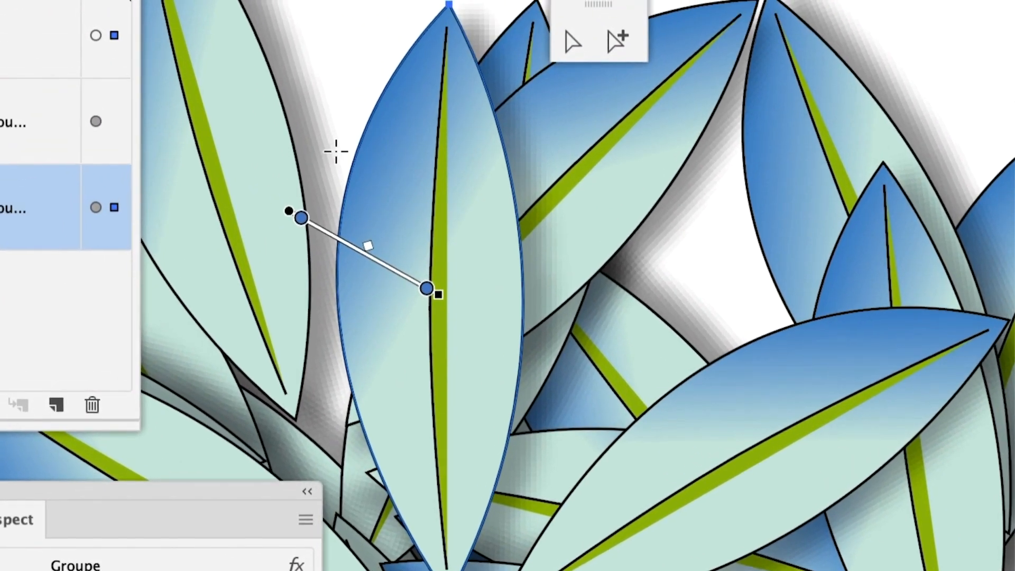
pyautogui.moveTo(296, 92); pyautogui.dragTo(442, 123)
pyautogui.moveTo(383, 159); pyautogui.dragTo(357, 165)
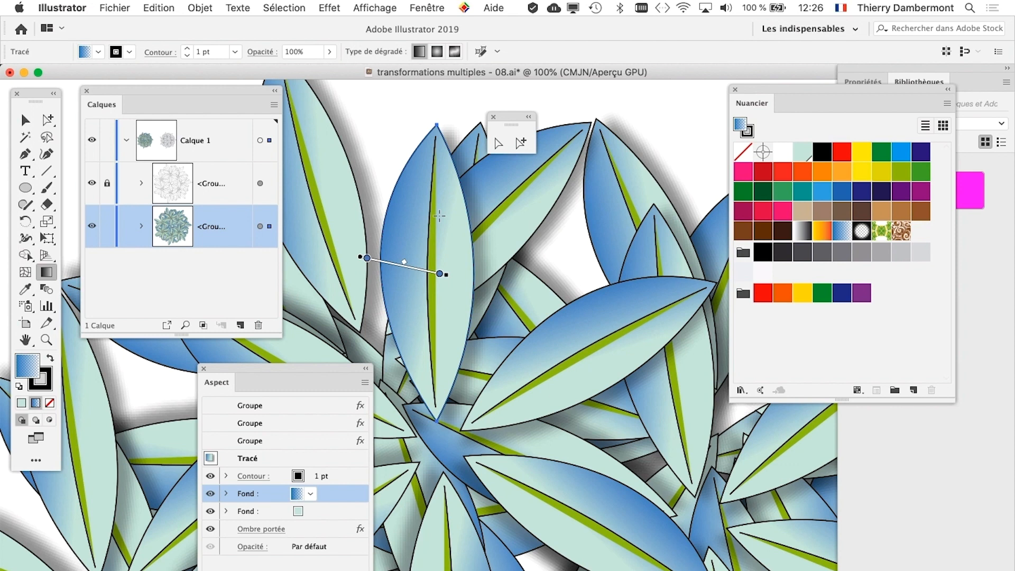
# Save the document as a new version named "transformations multiples - 09.ai" in the "cours 2 AI gr2" folder
pyautogui.press('super+minus')
pyautogui.press('super+minus')
pyautogui.press('super+minus')
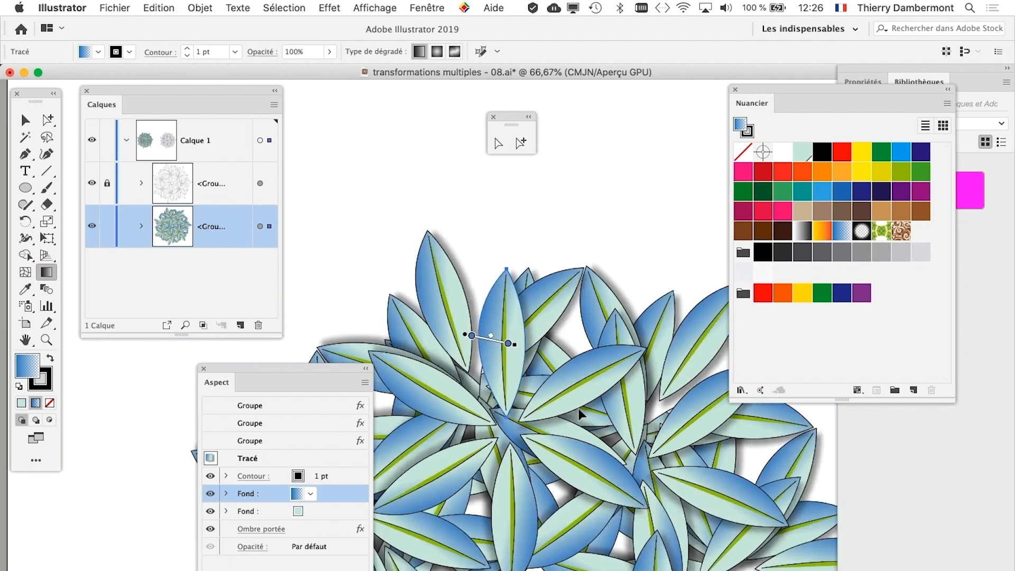
pyautogui.moveTo(577, 415); pyautogui.dragTo(546, 286)
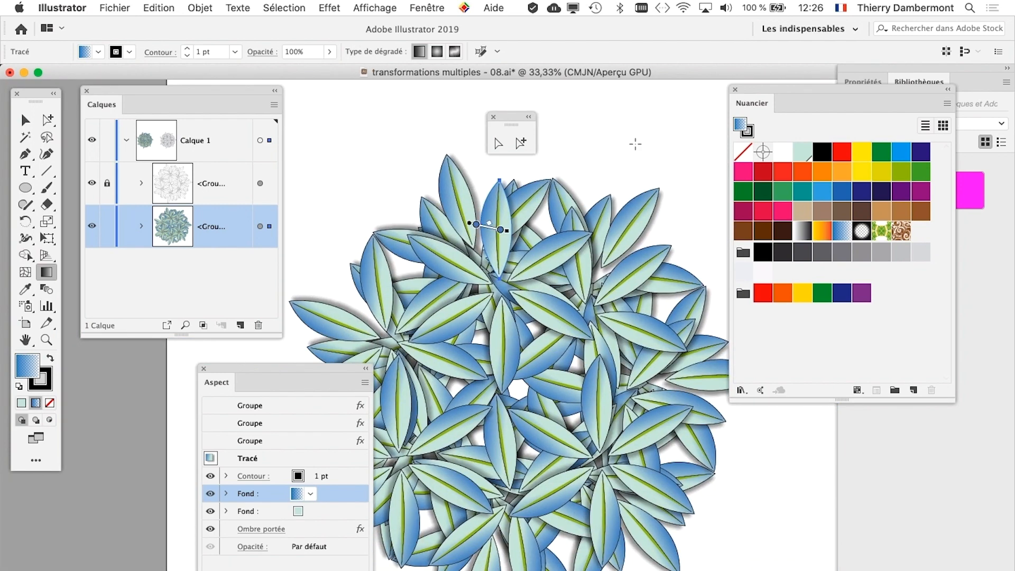
pyautogui.click(117, 7)
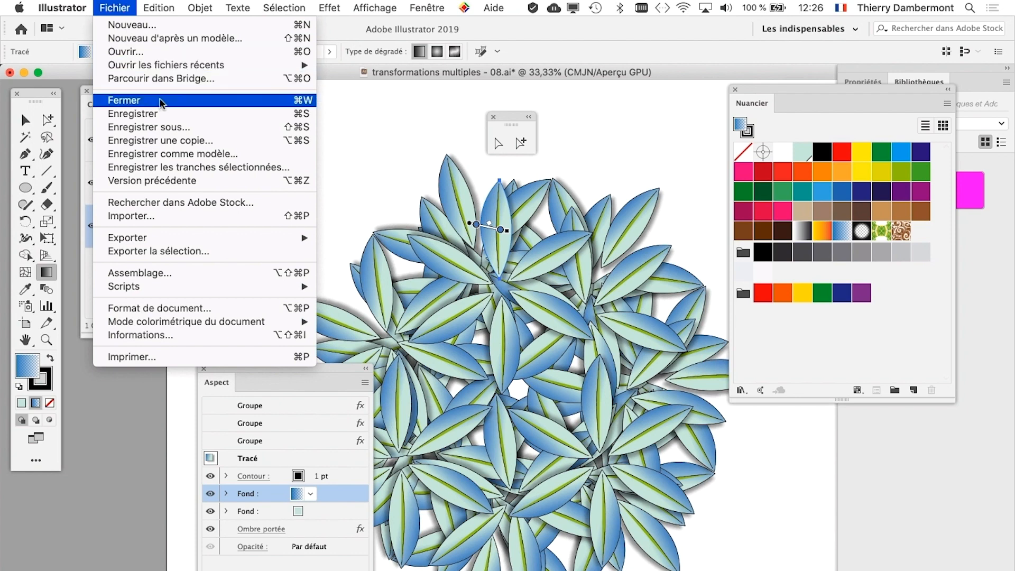
pyautogui.click(168, 127)
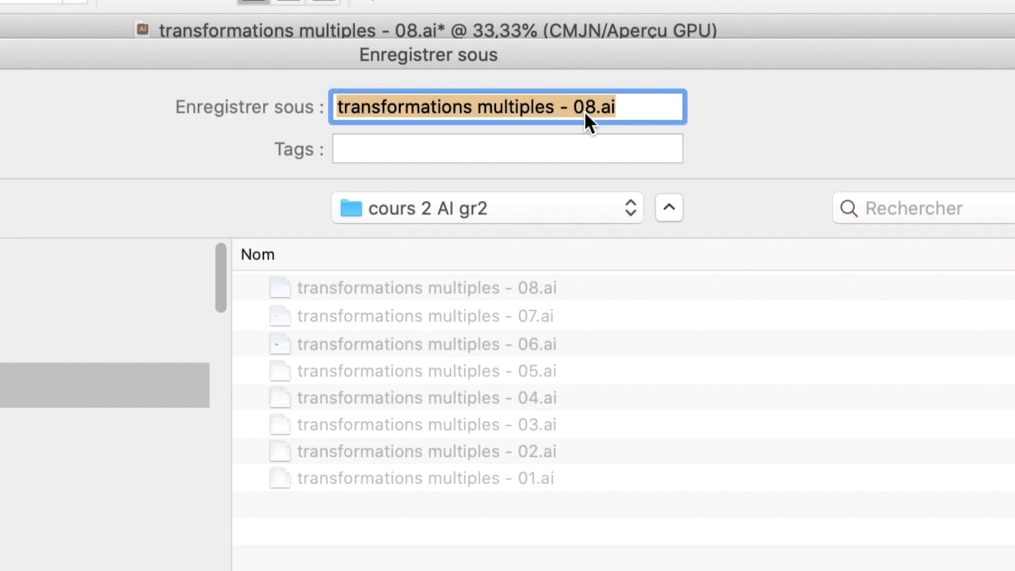
pyautogui.click(586, 111)
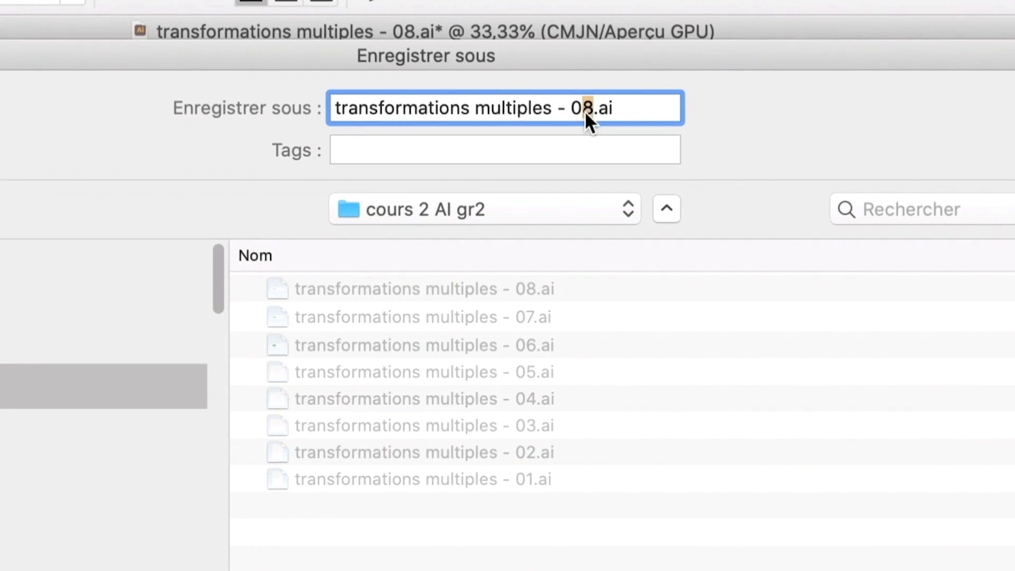
pyautogui.press('BackSpace')
pyautogui.write('9')
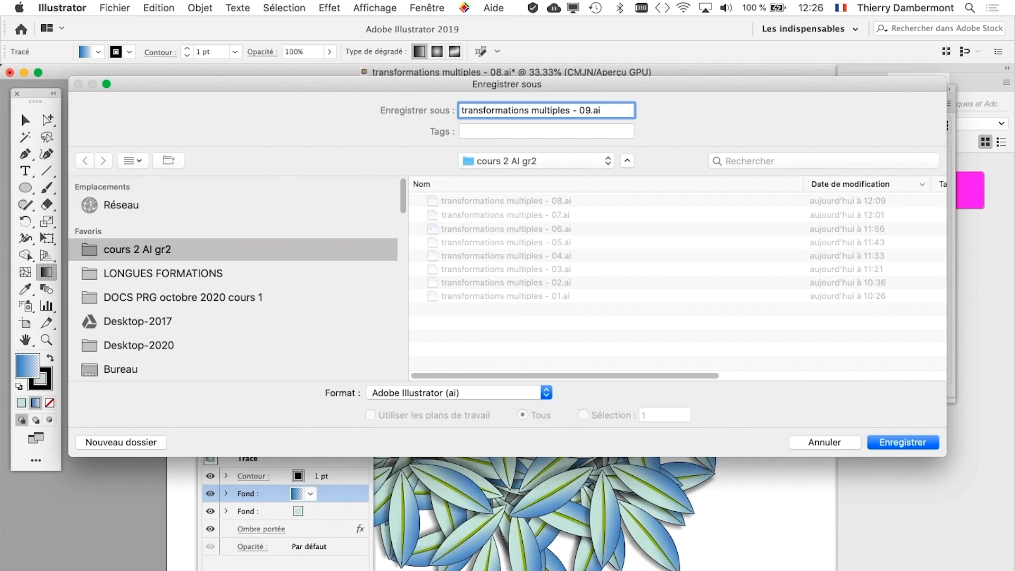
pyautogui.press('Return')
pyautogui.press('Return')
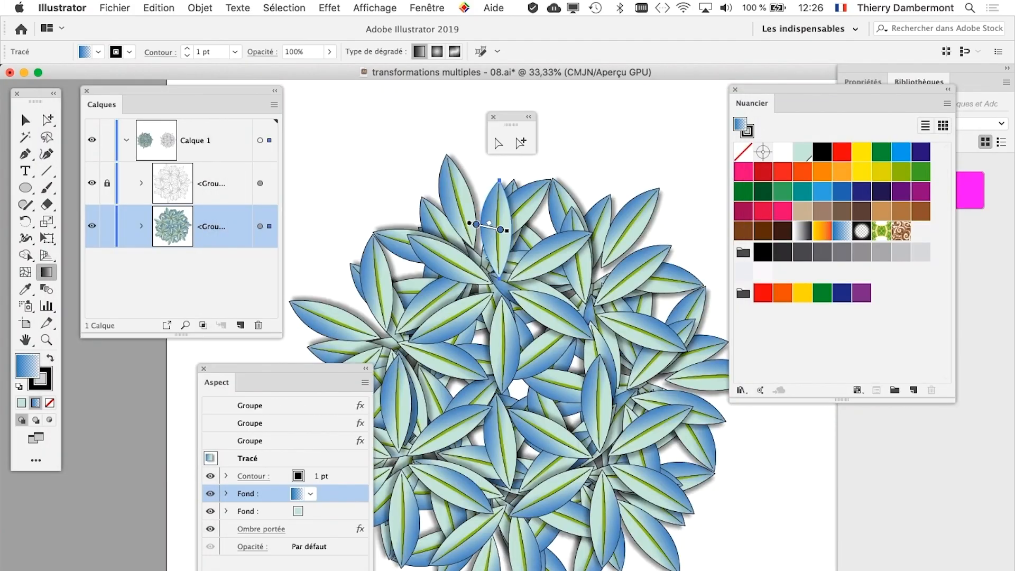
# Show the Dégradé panel, place it beside the vertical leaf and widen it for a longer gradient slider
pyautogui.press('super+plus')
pyautogui.press('super+plus')
pyautogui.moveTo(484, 297); pyautogui.dragTo(354, 335)
pyautogui.press('super+plus')
pyautogui.press('super+plus')
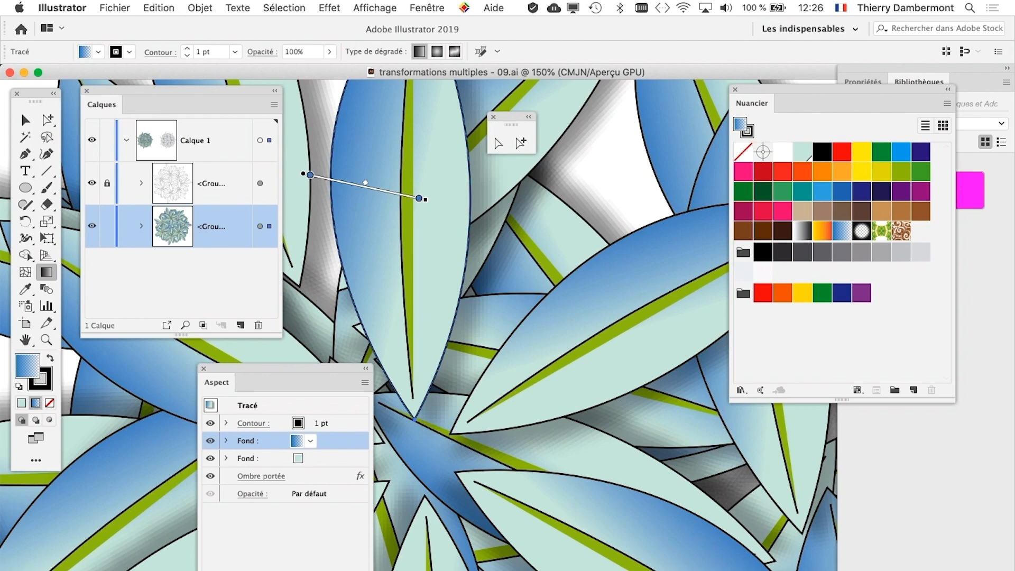
pyautogui.click(427, 7)
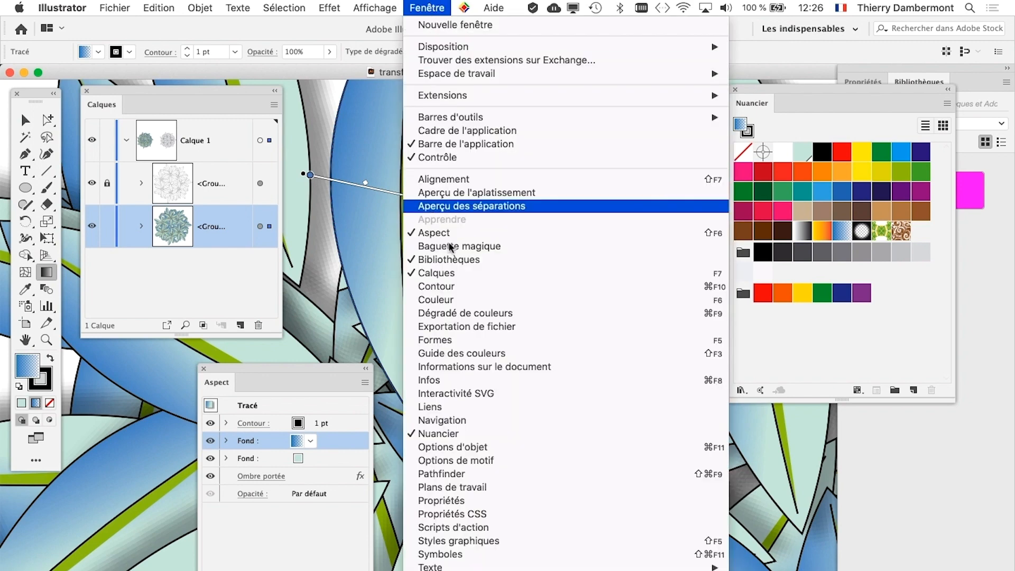
pyautogui.click(475, 319)
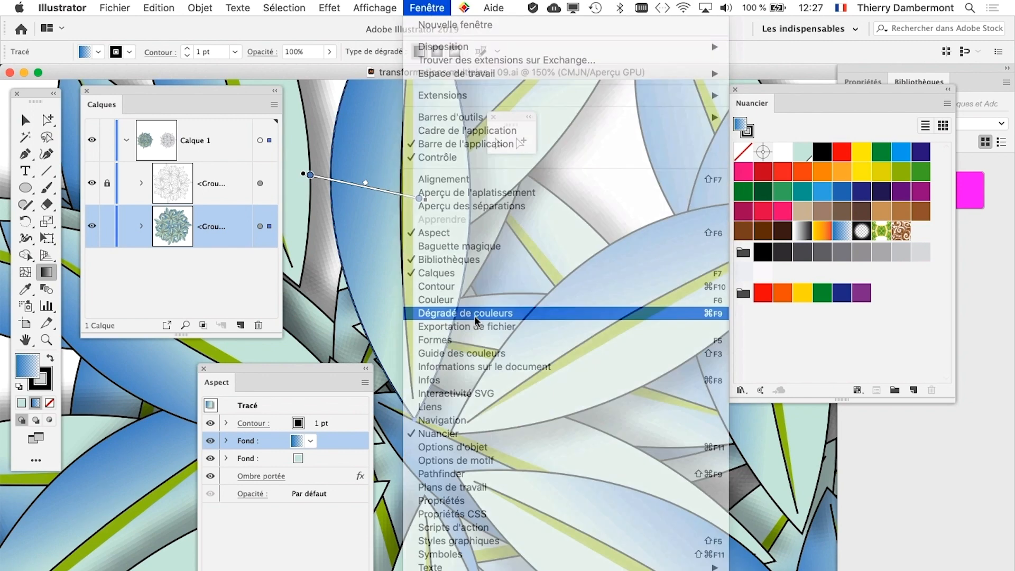
pyautogui.moveTo(619, 112); pyautogui.dragTo(441, 234)
pyautogui.moveTo(746, 90); pyautogui.dragTo(754, 98)
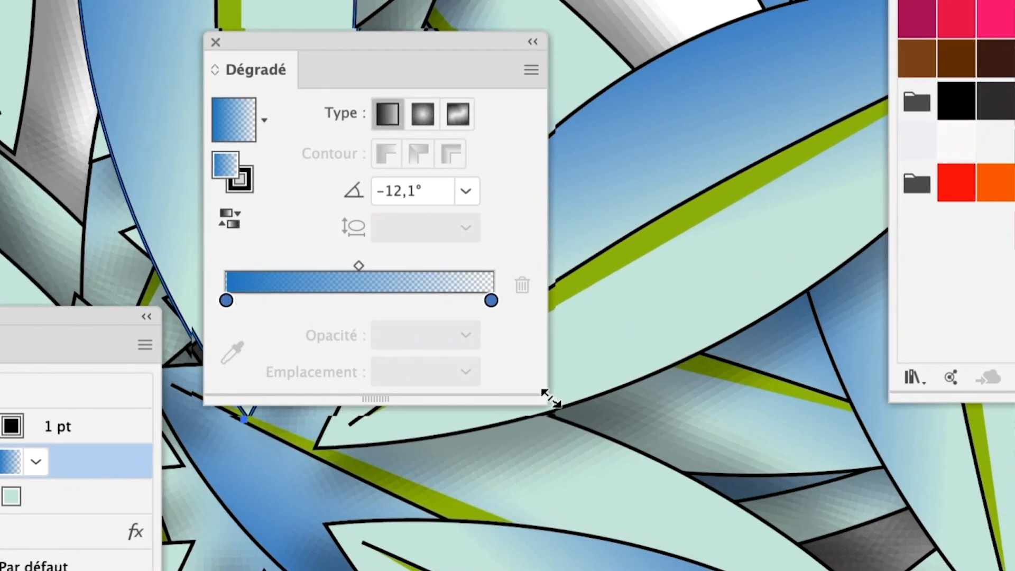
pyautogui.moveTo(551, 399); pyautogui.dragTo(995, 377)
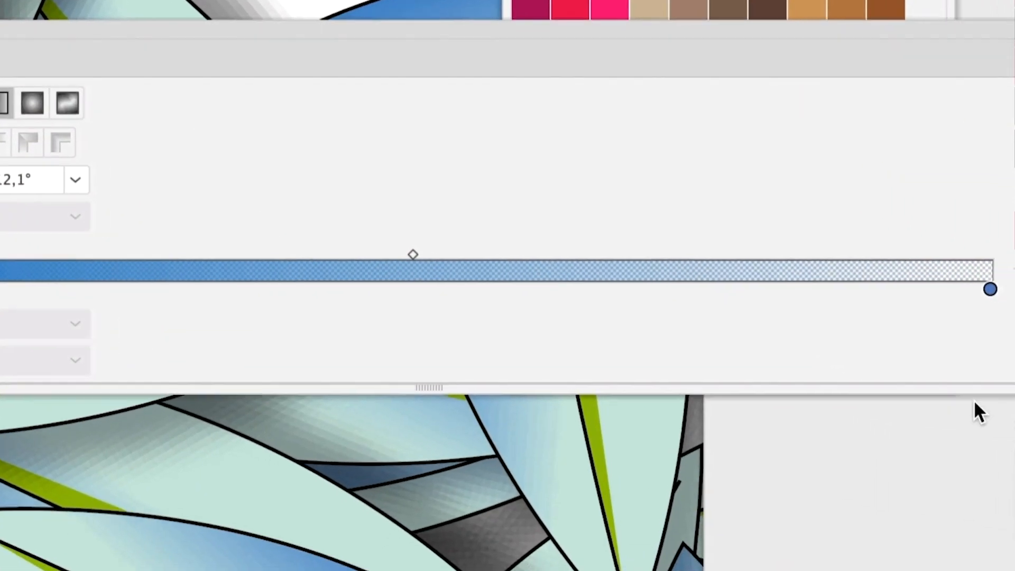
pyautogui.moveTo(1001, 392); pyautogui.dragTo(726, 396)
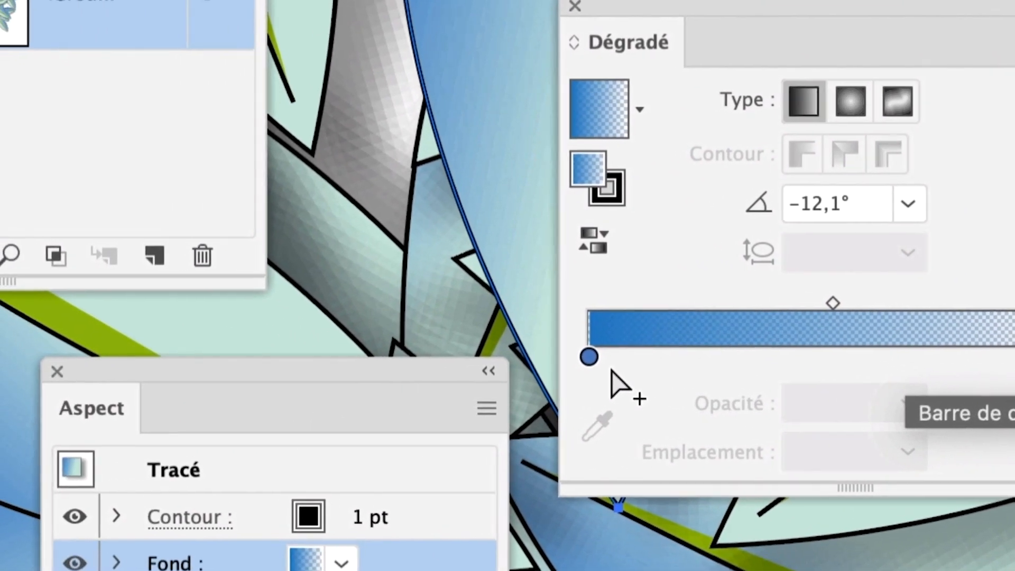
# Recolour the starting stop of the leaf's gradient with the olive green swatch
pyautogui.click(376, 366)
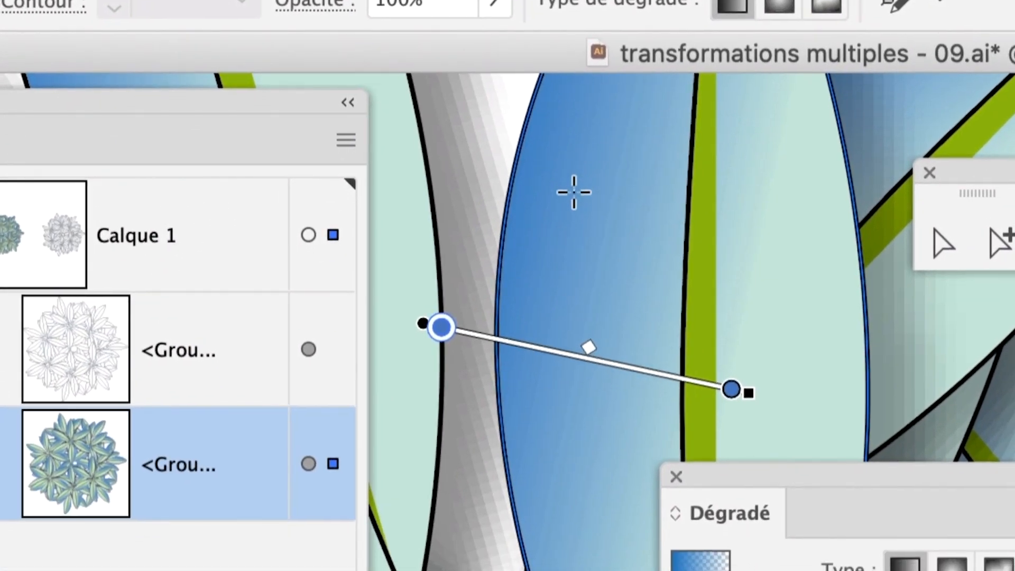
pyautogui.scroll(-3, 573, 214)
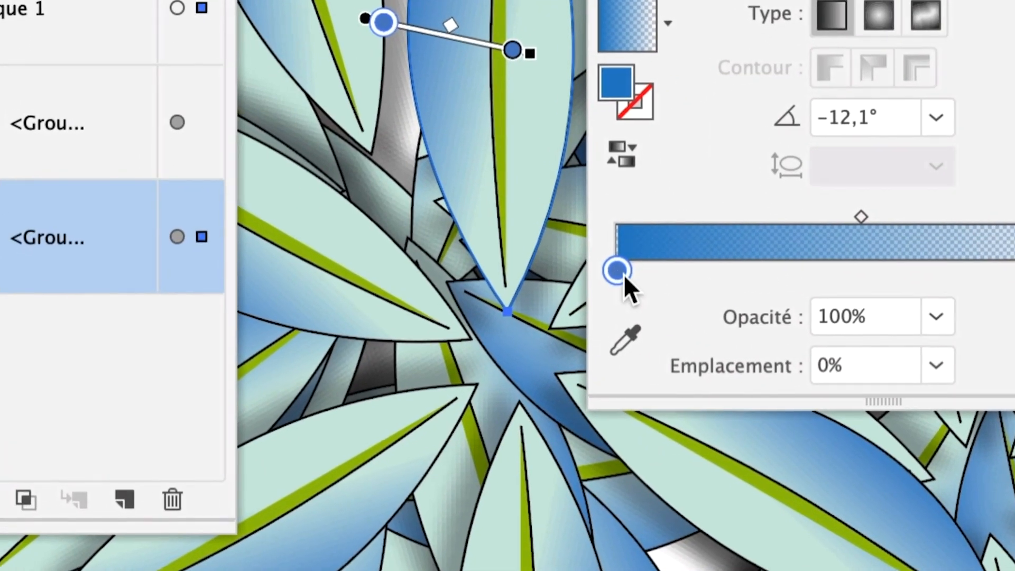
pyautogui.doubleClick(620, 274)
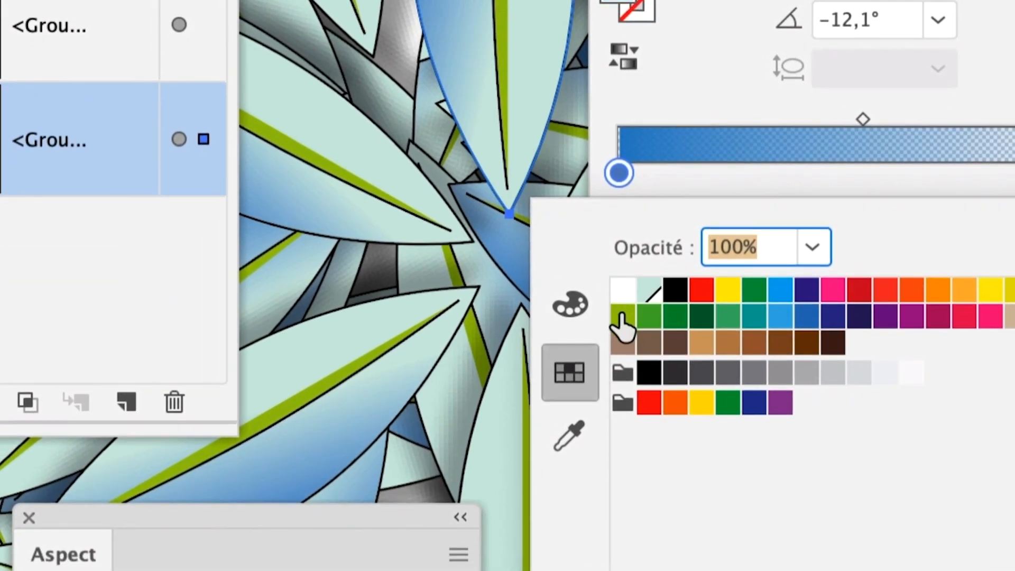
pyautogui.click(625, 414)
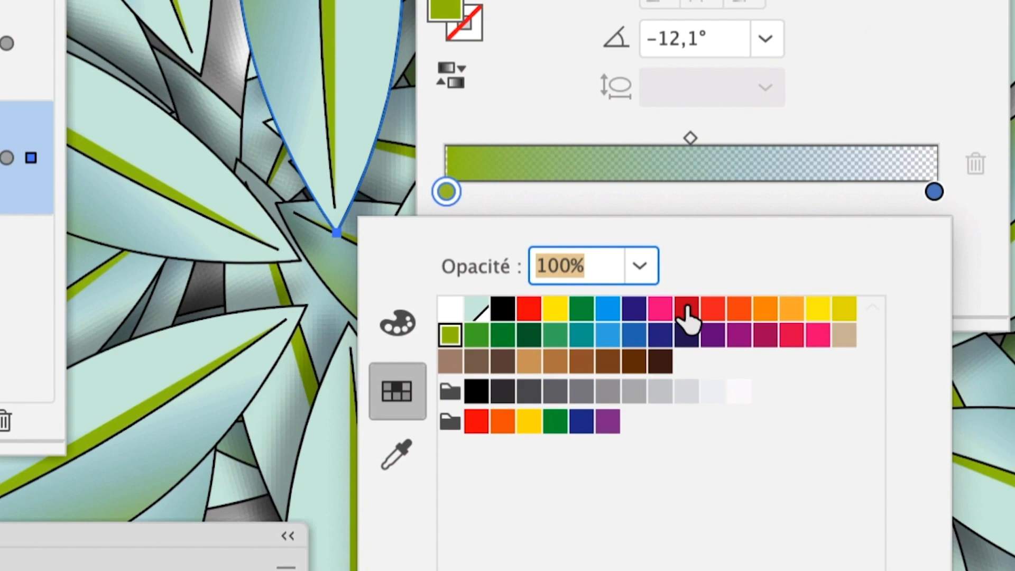
# Recolour the starting stop of the leaf's gradient with the dark red swatch and its transparent end stop with the yellow swatch
pyautogui.click(687, 309)
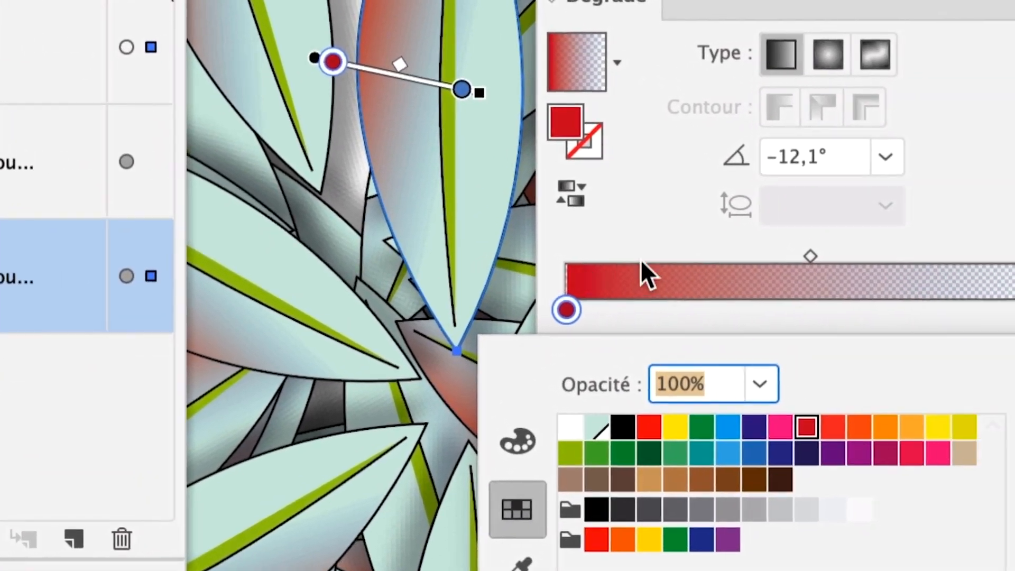
pyautogui.click(877, 304)
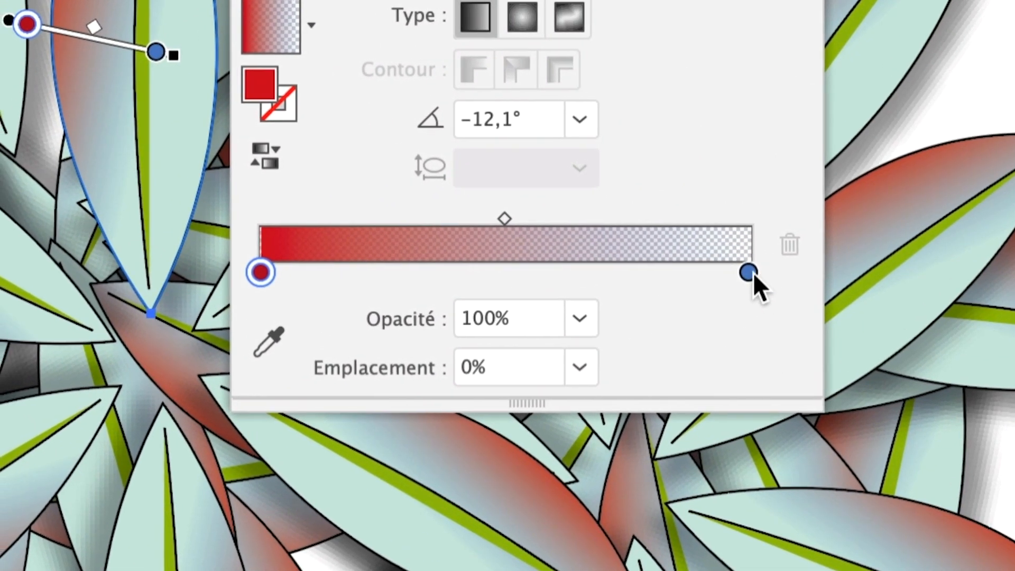
pyautogui.click(748, 272)
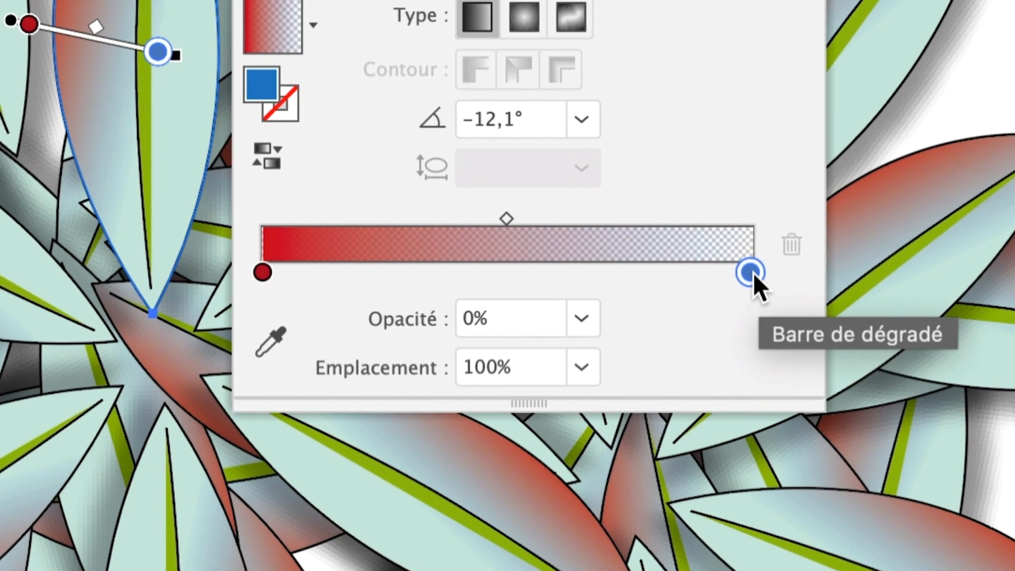
pyautogui.moveTo(750, 272); pyautogui.dragTo(750, 272)
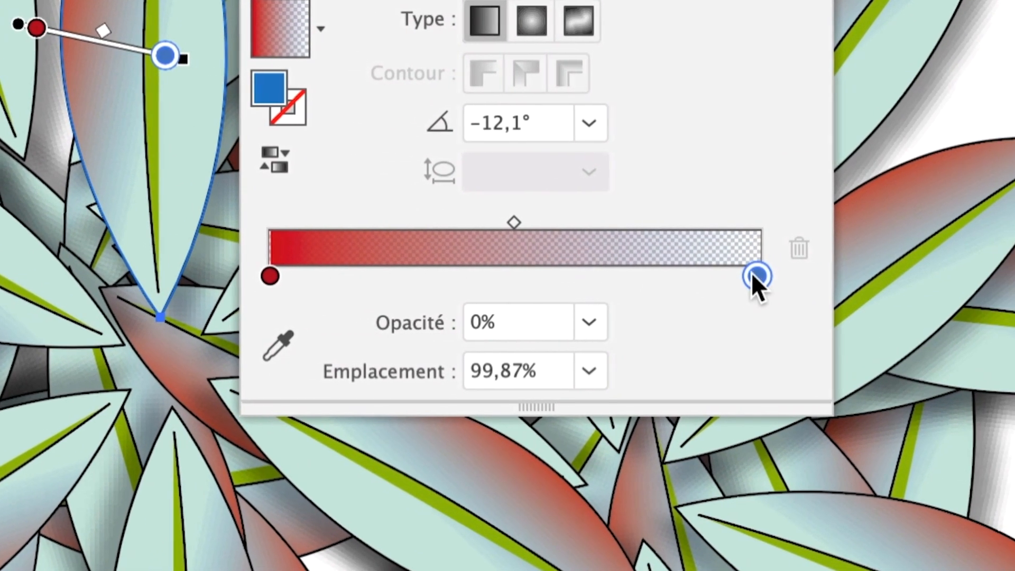
pyautogui.doubleClick(753, 274)
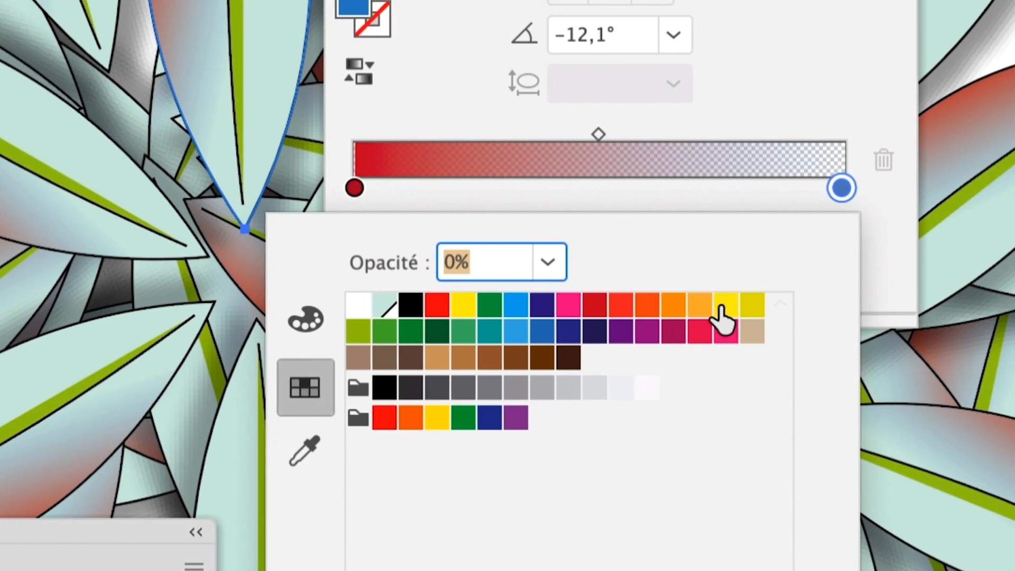
pyautogui.click(724, 307)
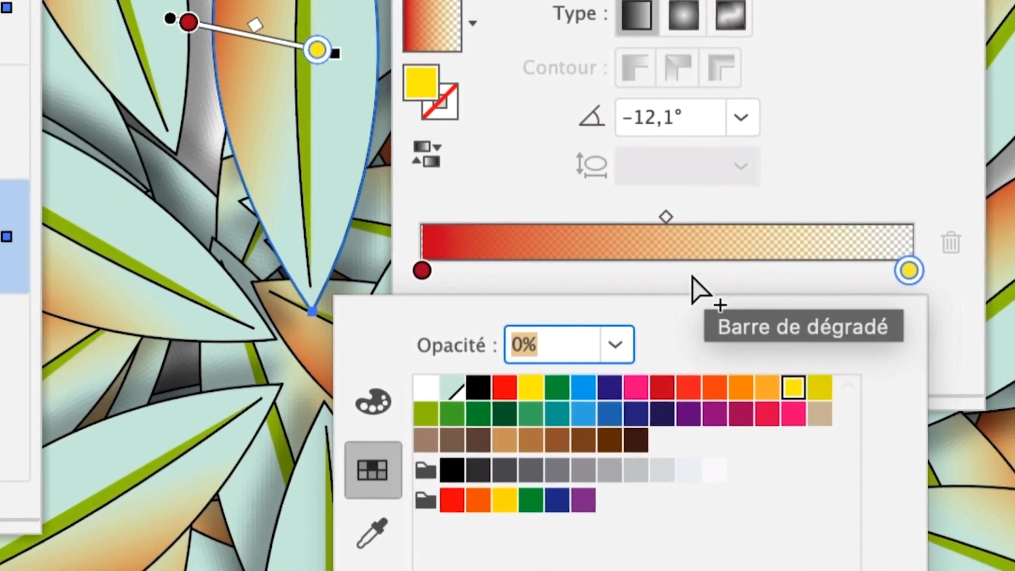
pyautogui.click(615, 269)
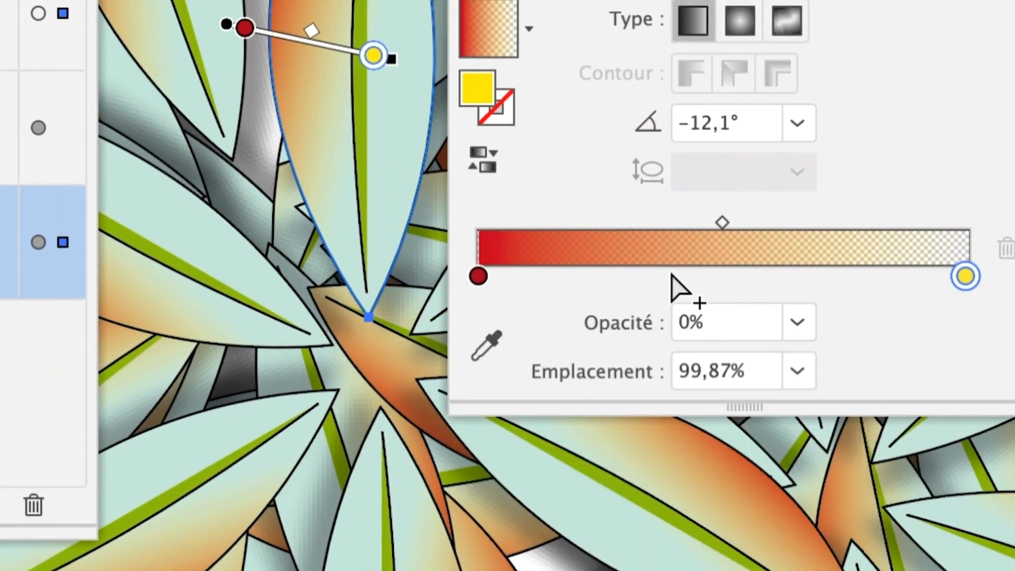
# Try a middle gradient stop at about 40% in bright blue and in dark navy, and remove that stop
pyautogui.click(671, 276)
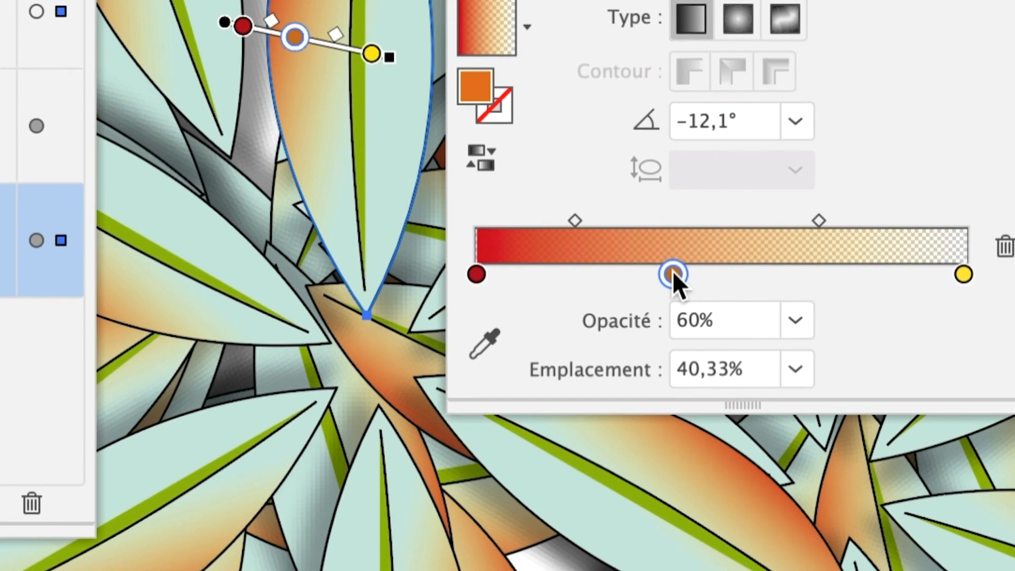
pyautogui.doubleClick(672, 272)
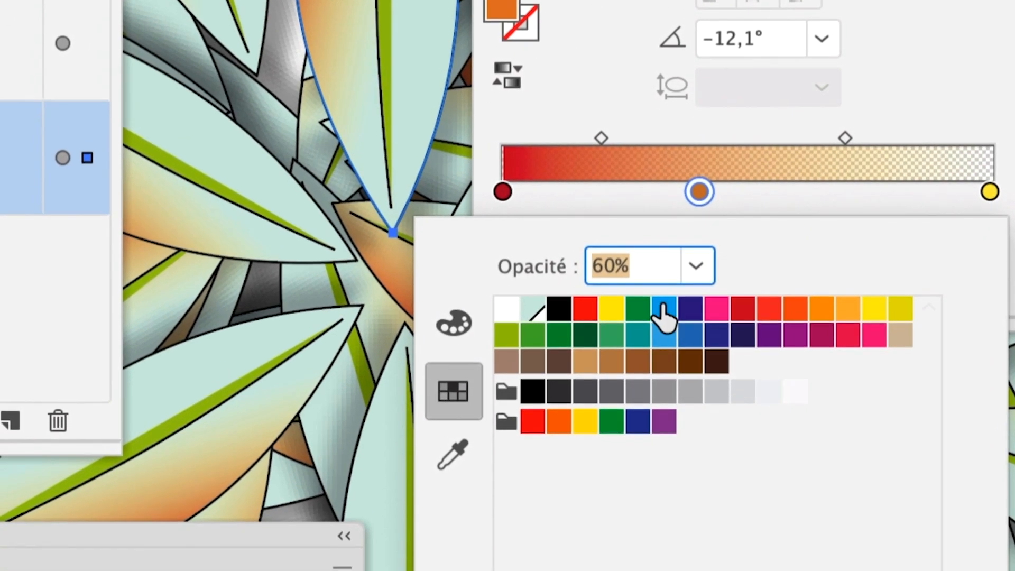
pyautogui.click(638, 387)
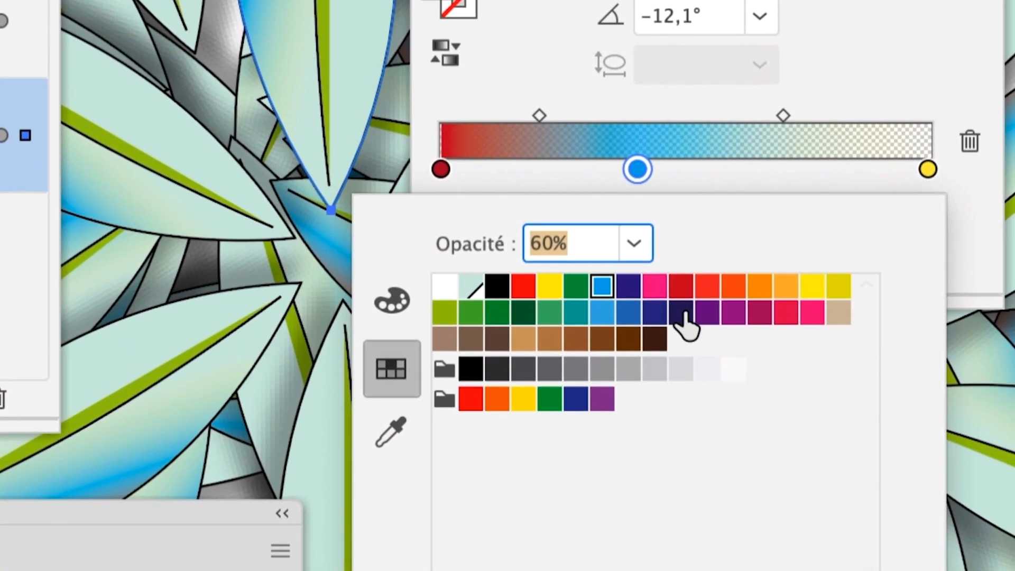
pyautogui.click(681, 312)
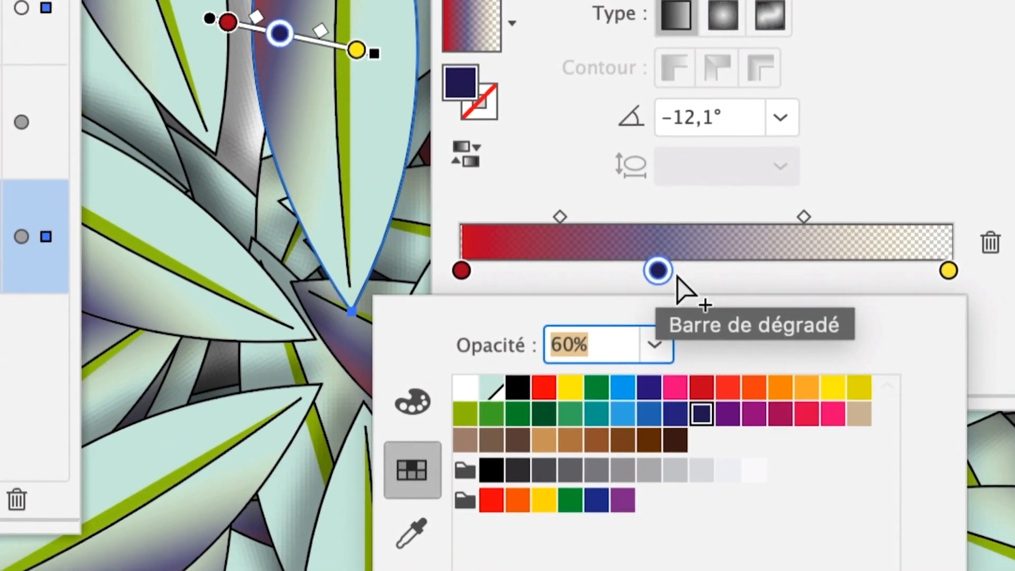
pyautogui.click(659, 271)
pyautogui.moveTo(670, 271); pyautogui.dragTo(657, 322)
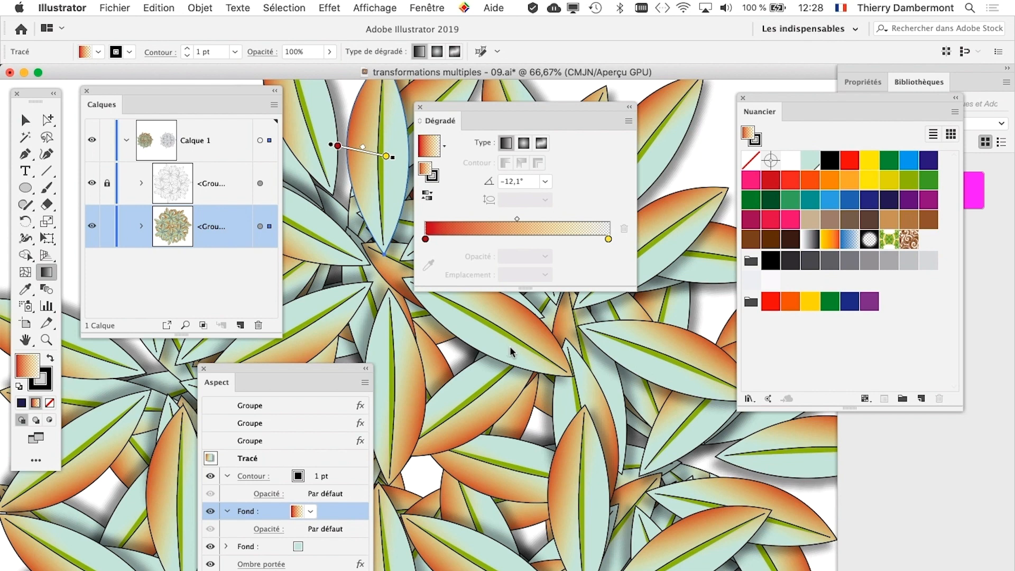
# Examine the red-to-yellow gradient across the whole leaf pattern and up close, with the Dégradé and Aspect panels moved off the artwork
pyautogui.press('super+minus')
pyautogui.press('super+minus')
pyautogui.press('super+minus')
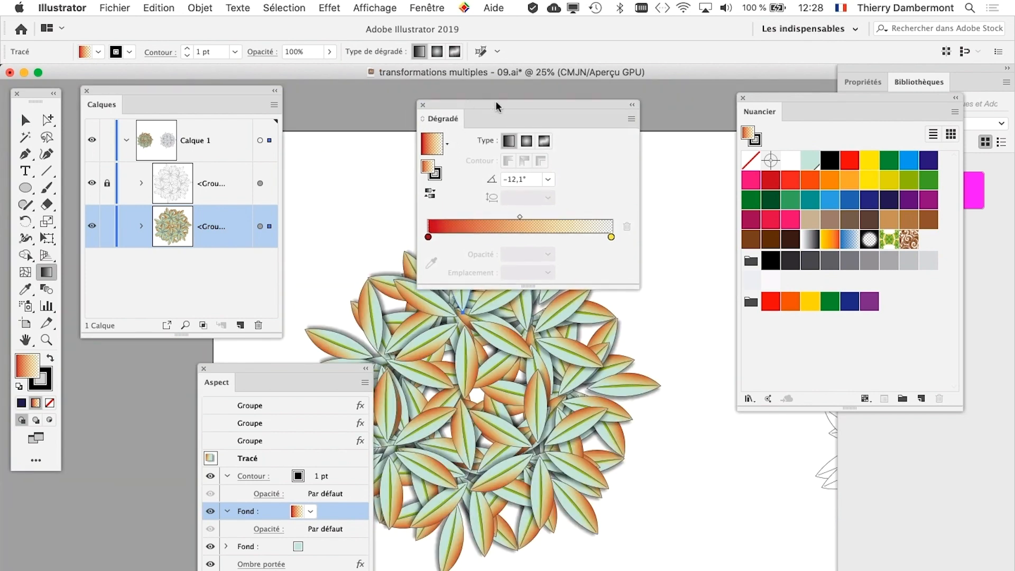
pyautogui.moveTo(447, 116); pyautogui.dragTo(601, 107)
pyautogui.moveTo(346, 370); pyautogui.dragTo(230, 374)
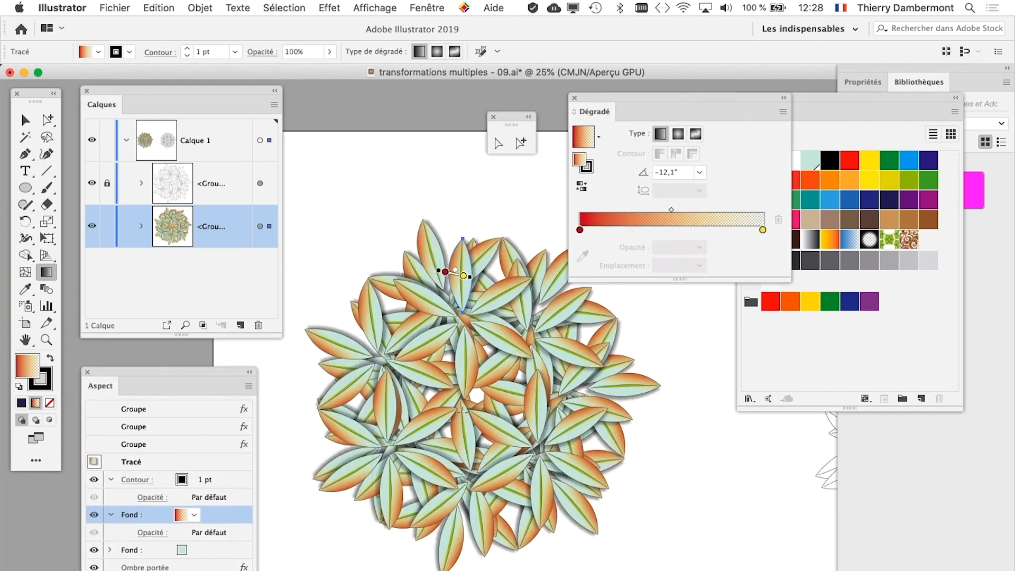
pyautogui.scroll(1, 464, 370)
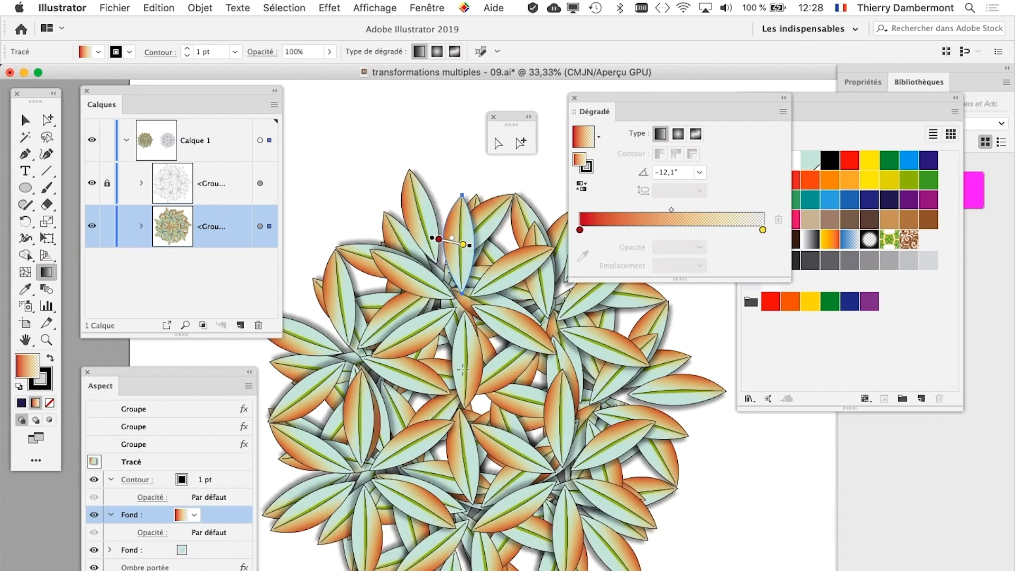
pyautogui.scroll(-3, 463, 370)
pyautogui.hscroll(-2, 463, 370)
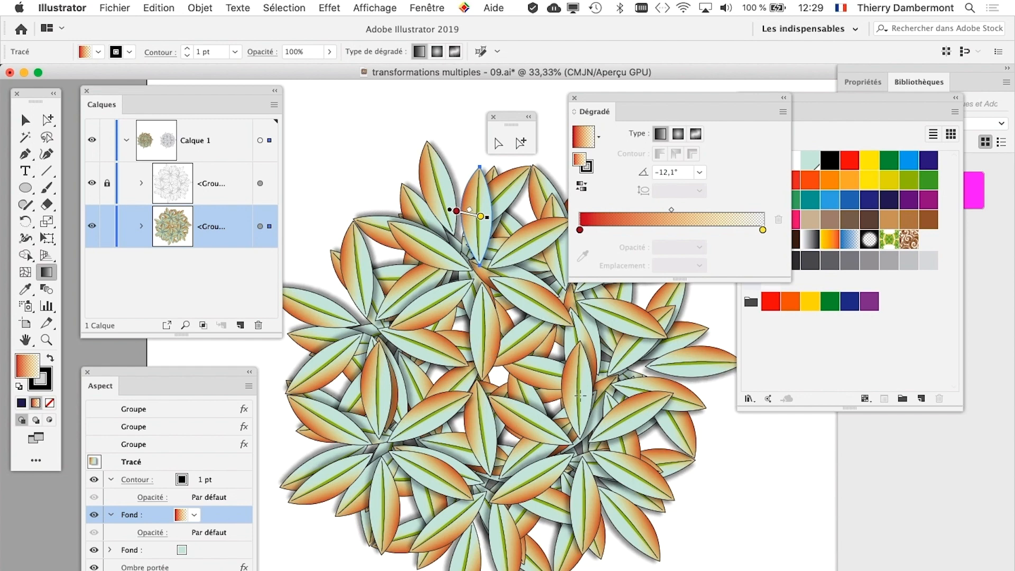
pyautogui.scroll(2, 580, 395)
pyautogui.scroll(-2, 582, 395)
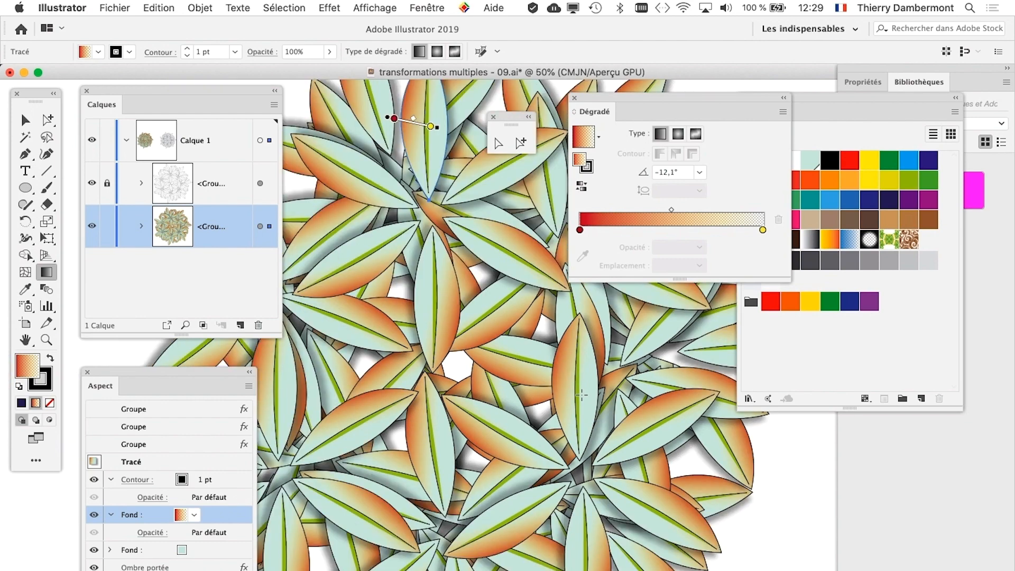
pyautogui.scroll(2, 580, 395)
pyautogui.scroll(3, 580, 395)
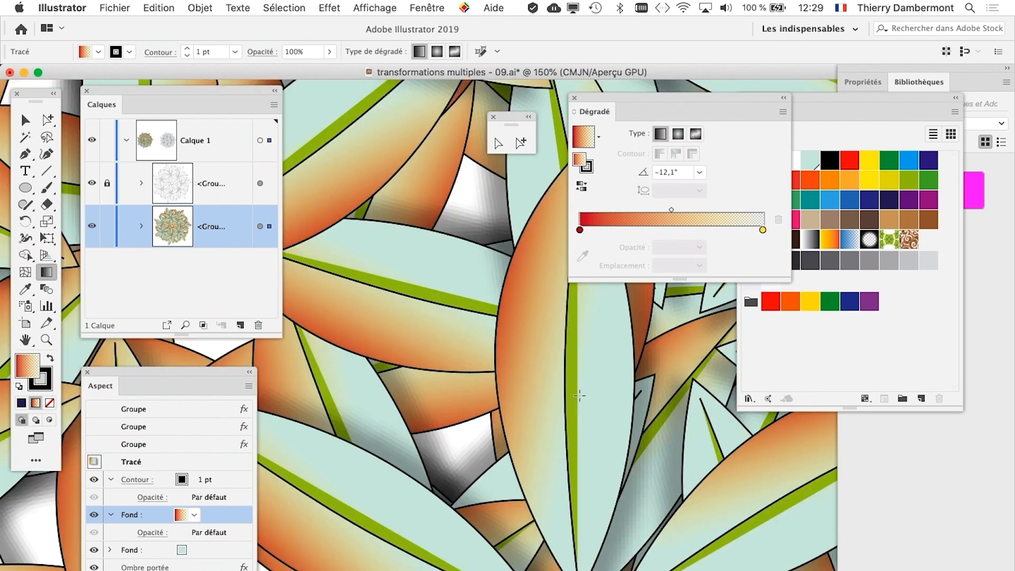
pyautogui.scroll(-6, 580, 395)
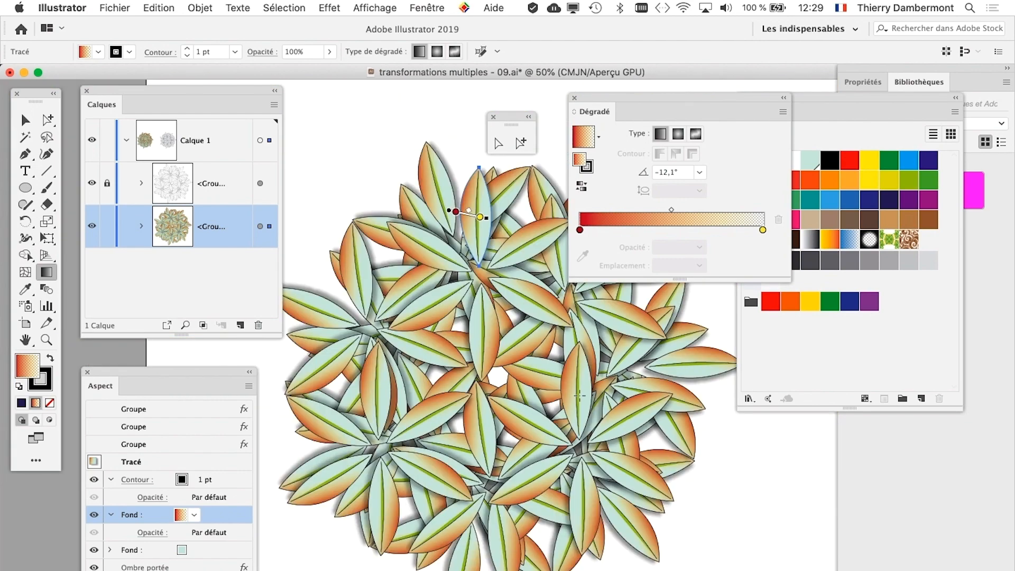
pyautogui.scroll(1, 580, 394)
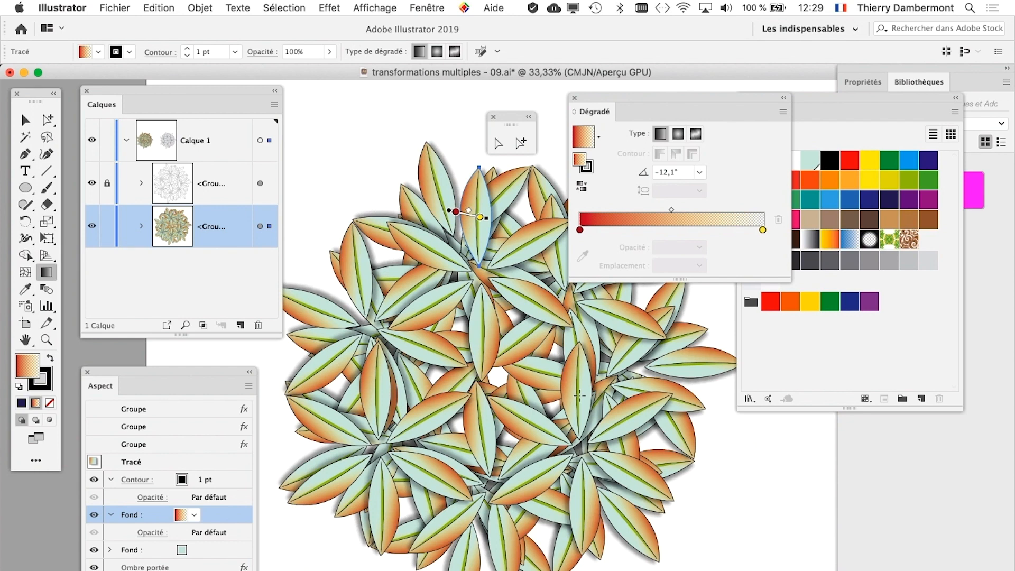
# Close the Dégradé panel and reselect only the vertical leaf's path with the Group Selection tool
pyautogui.click(574, 97)
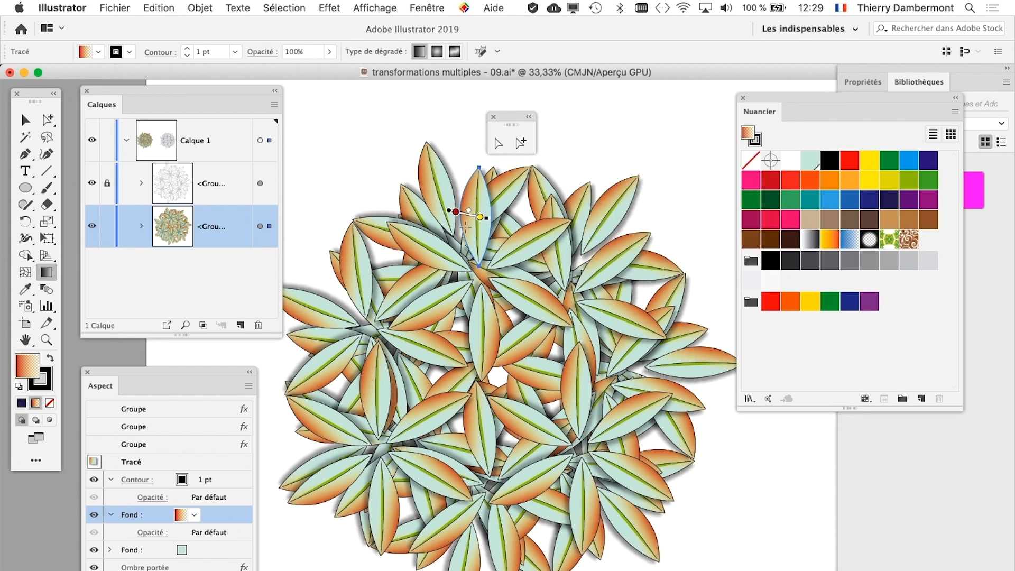
pyautogui.scroll(2, 500, 180)
pyautogui.scroll(3, 391, 180)
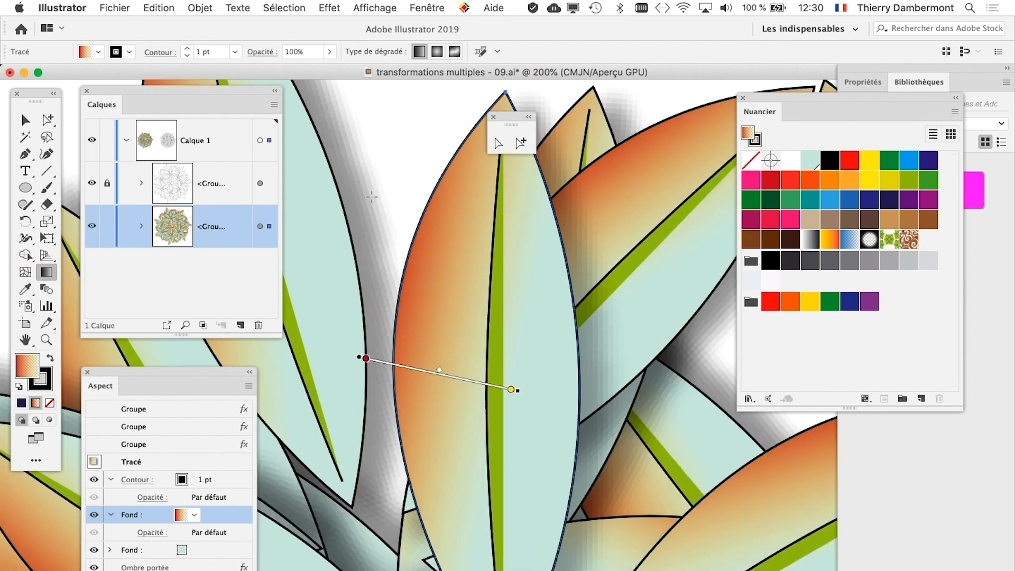
pyautogui.click(47, 120)
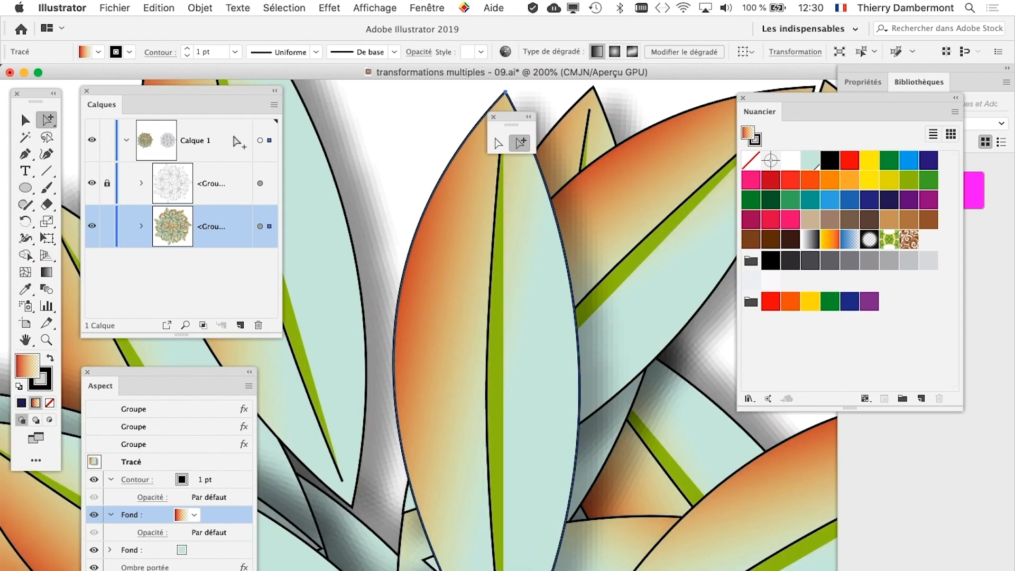
pyautogui.click(423, 130)
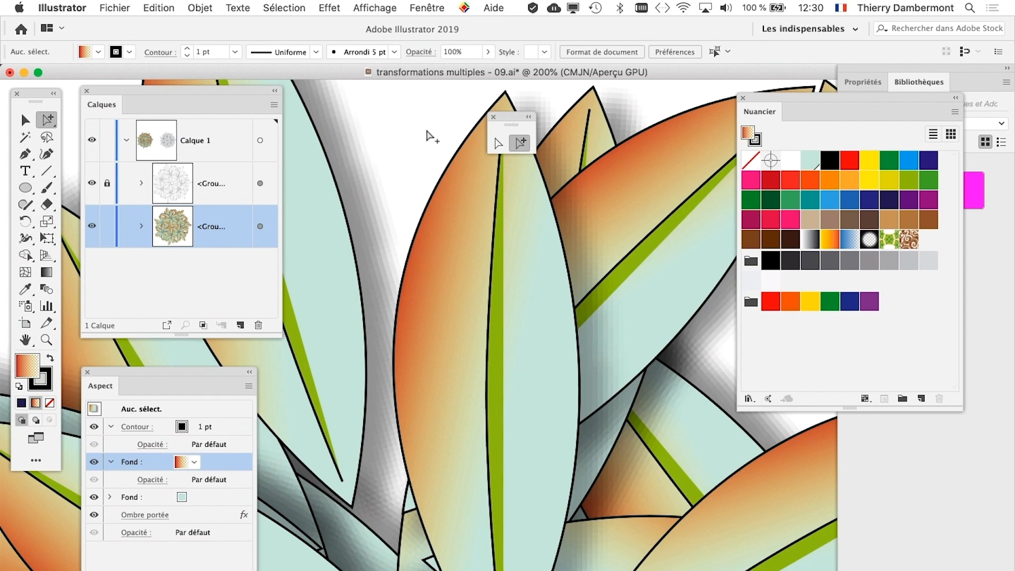
pyautogui.click(451, 165)
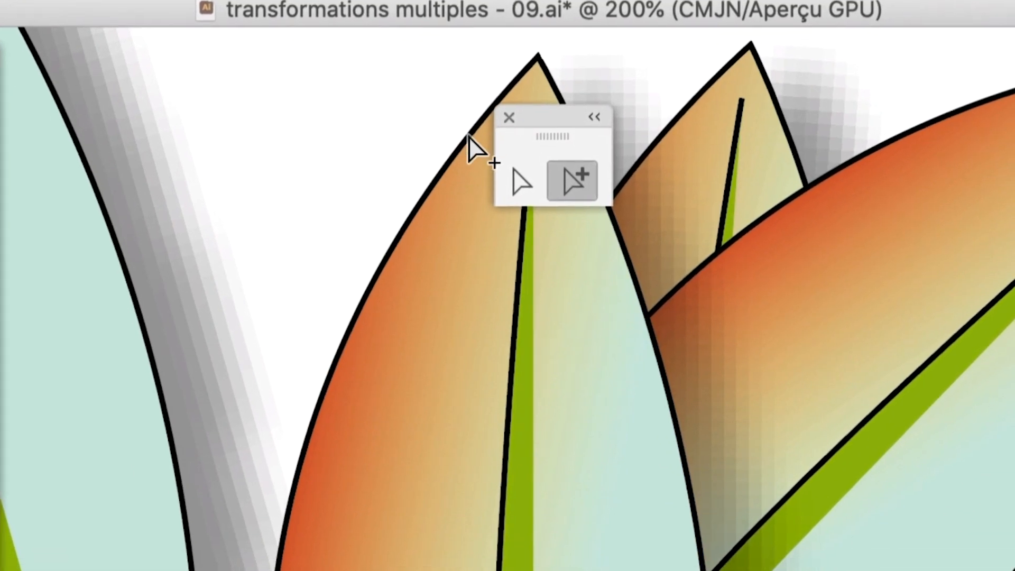
pyautogui.click(480, 170)
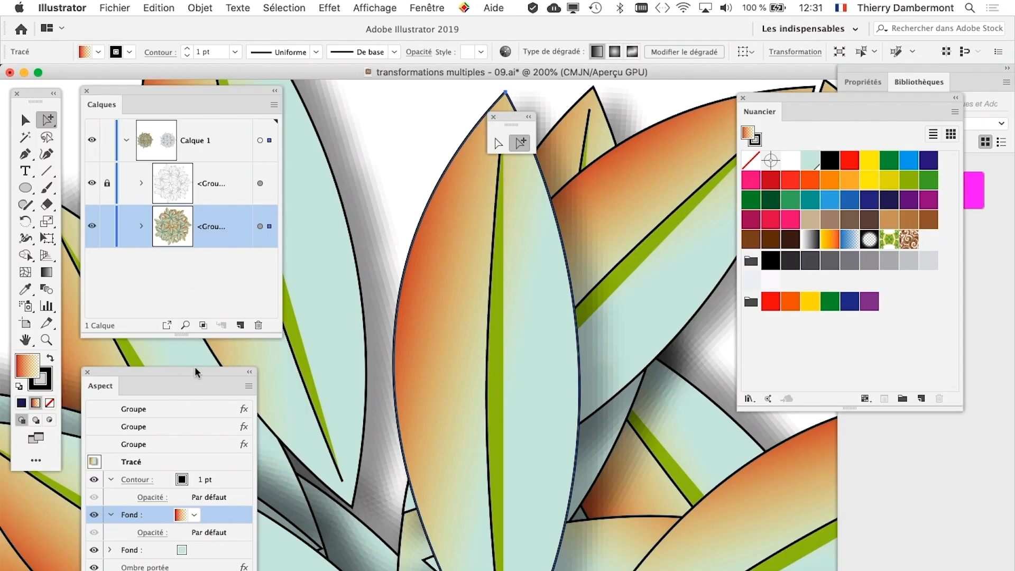
# Select the leaf's light turquoise solid fill in its appearance attributes and start the artistic Grain photo effect on it
pyautogui.moveTo(199, 376); pyautogui.dragTo(364, 110)
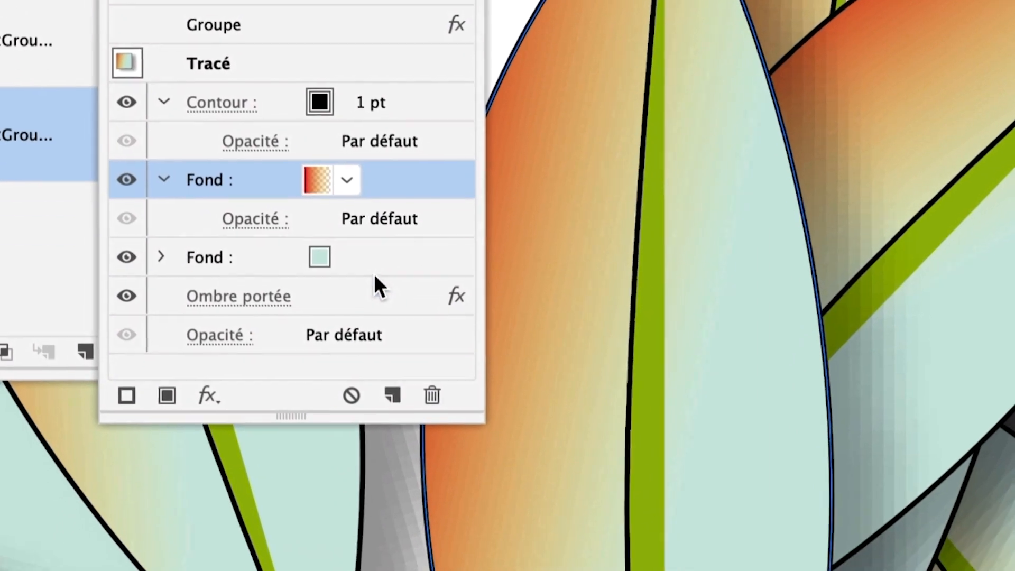
pyautogui.click(383, 333)
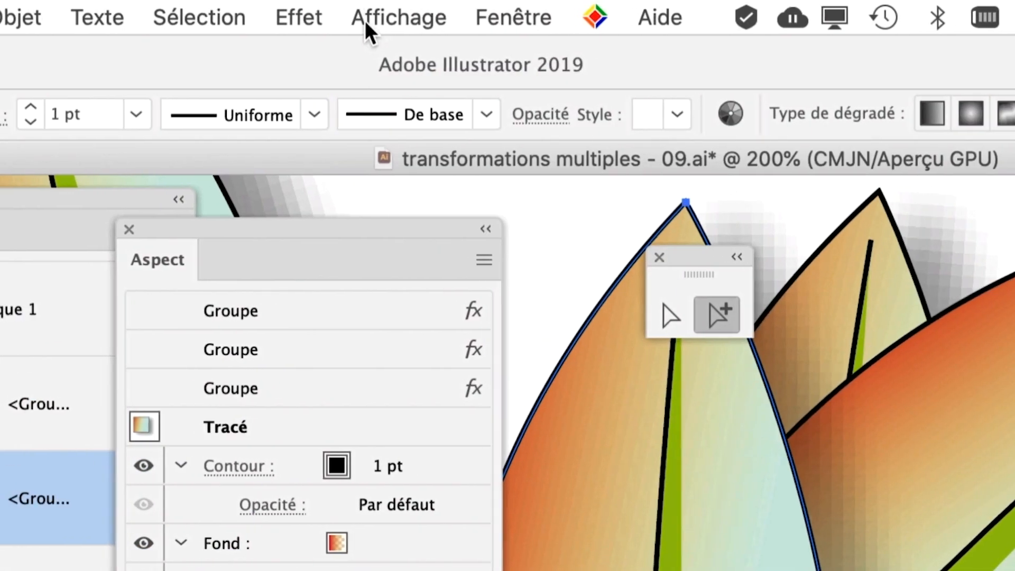
pyautogui.click(296, 16)
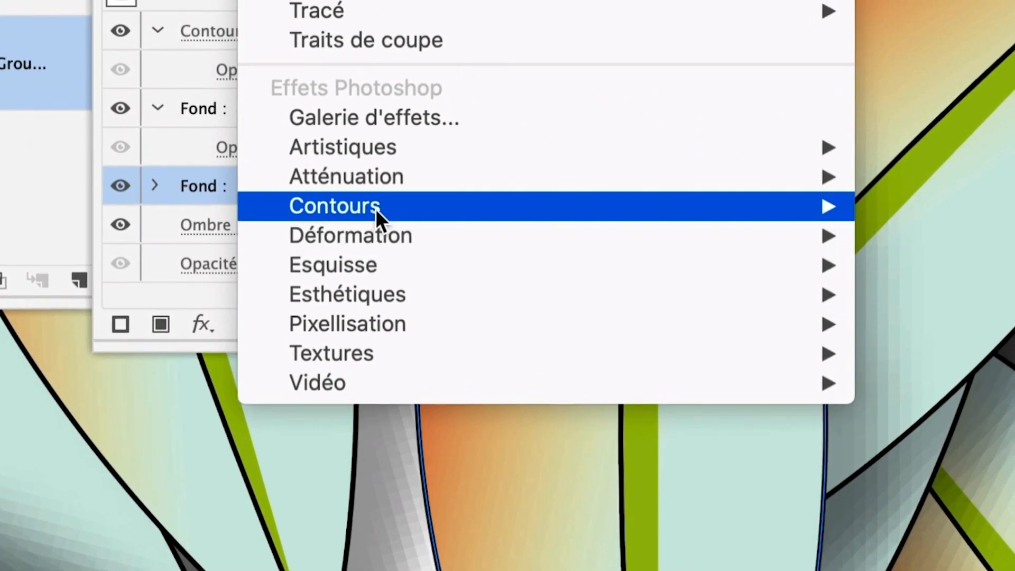
pyautogui.moveTo(414, 233)
pyautogui.moveTo(445, 170)
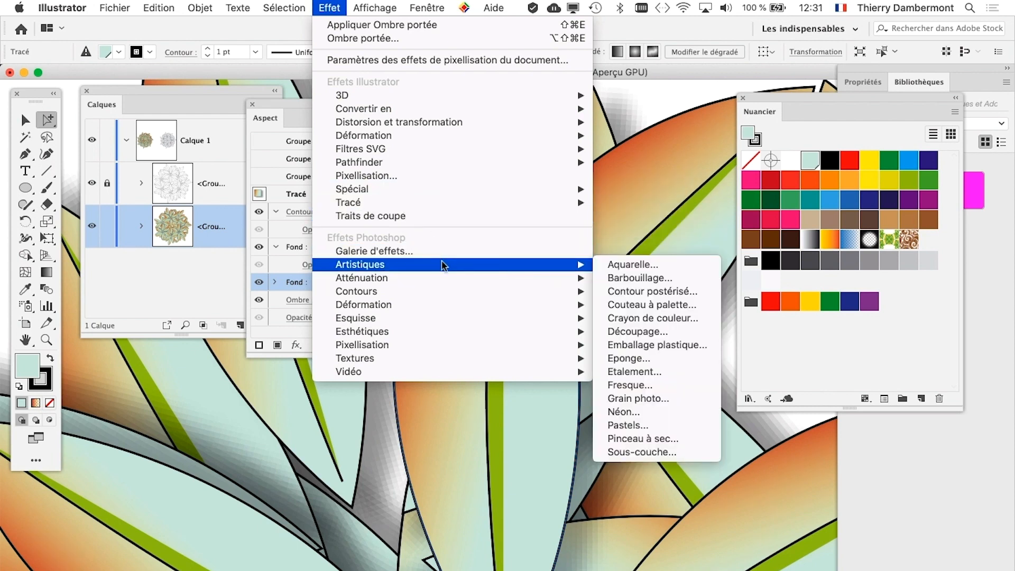
pyautogui.moveTo(442, 298)
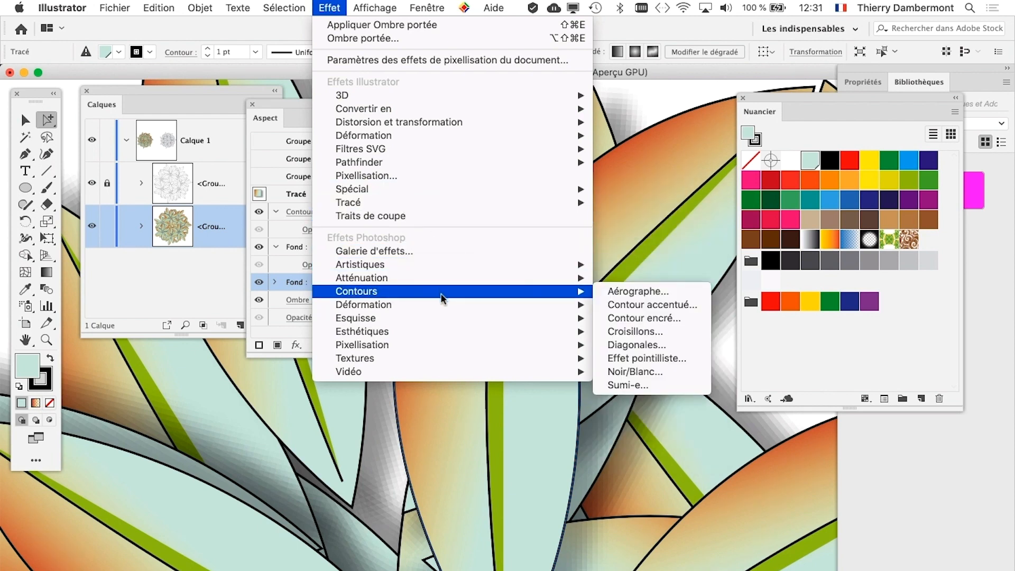
pyautogui.moveTo(441, 264)
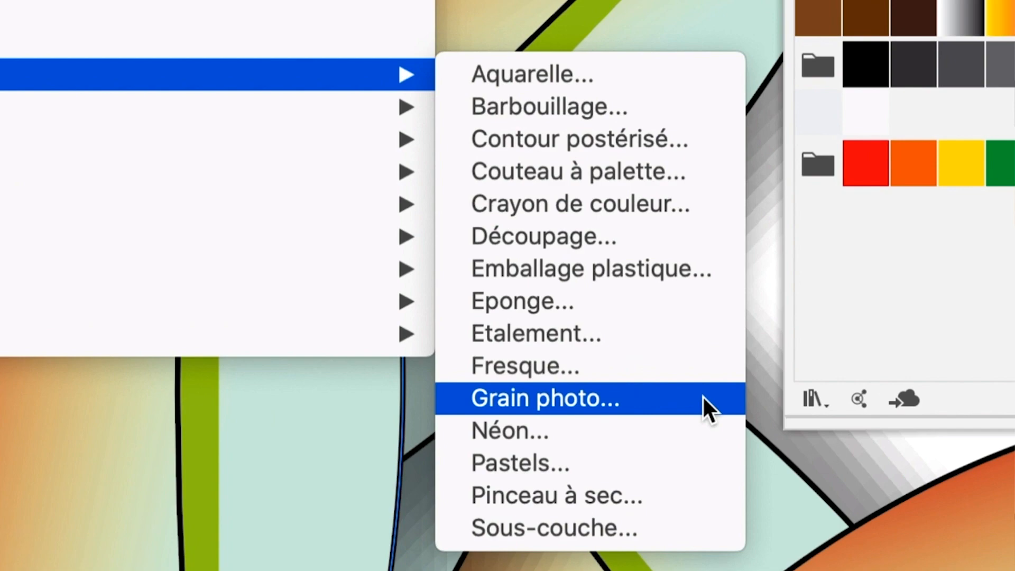
pyautogui.click(701, 394)
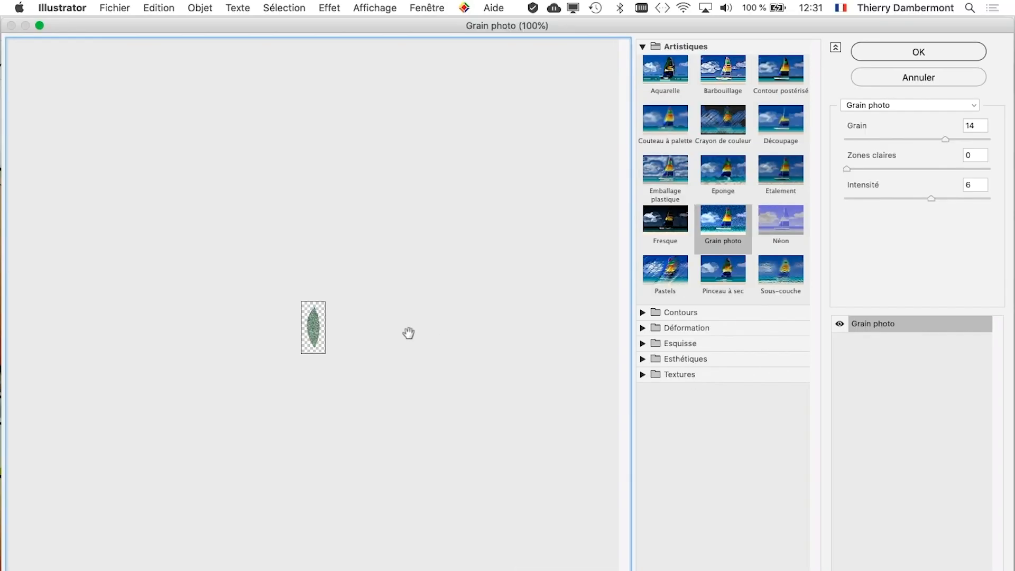
# Enlarge the effect preview of the leaf, set the Grain photo effect's Grain to 4 and apply the effect
pyautogui.keyDown('alt'); pyautogui.scroll(5, 322, 327); pyautogui.keyUp('alt')
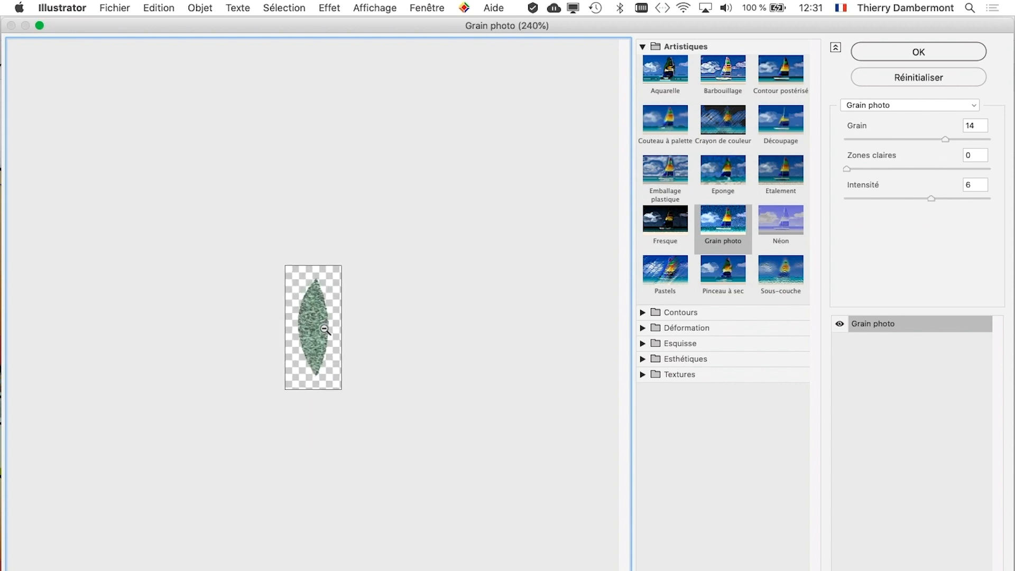
pyautogui.keyDown('alt'); pyautogui.scroll(6, 324, 330); pyautogui.keyUp('alt')
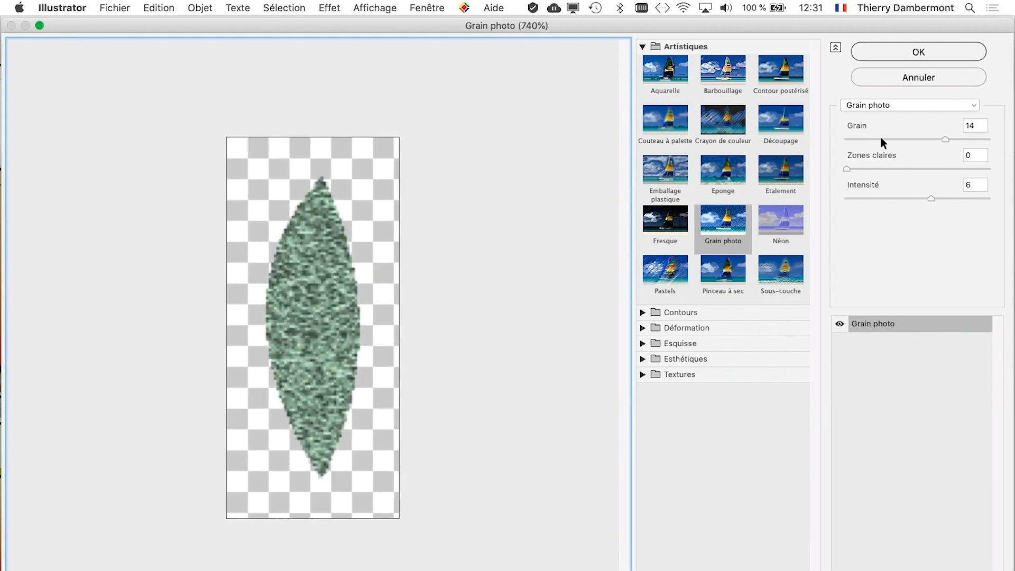
pyautogui.moveTo(940, 138); pyautogui.dragTo(871, 136)
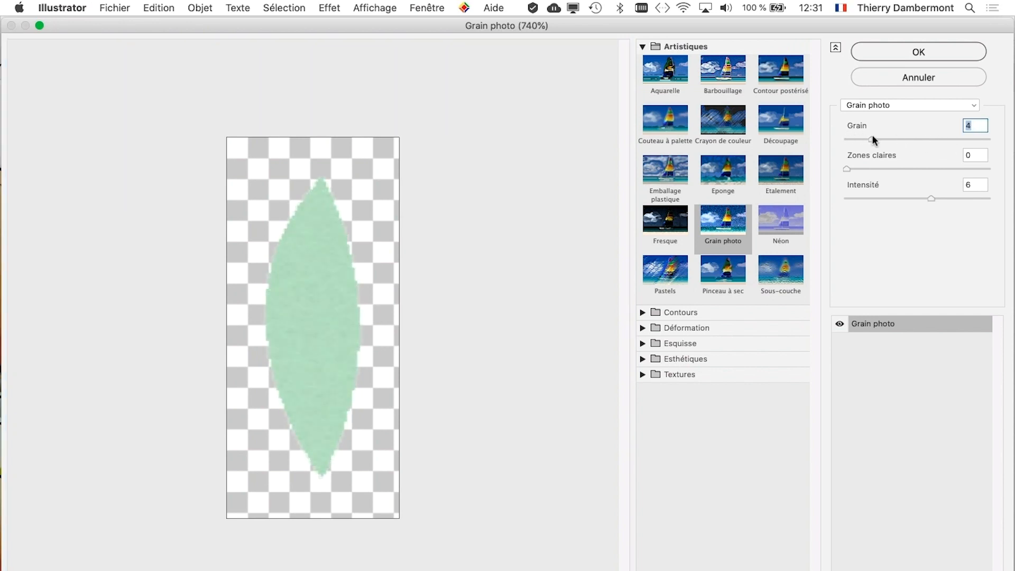
pyautogui.click(850, 166)
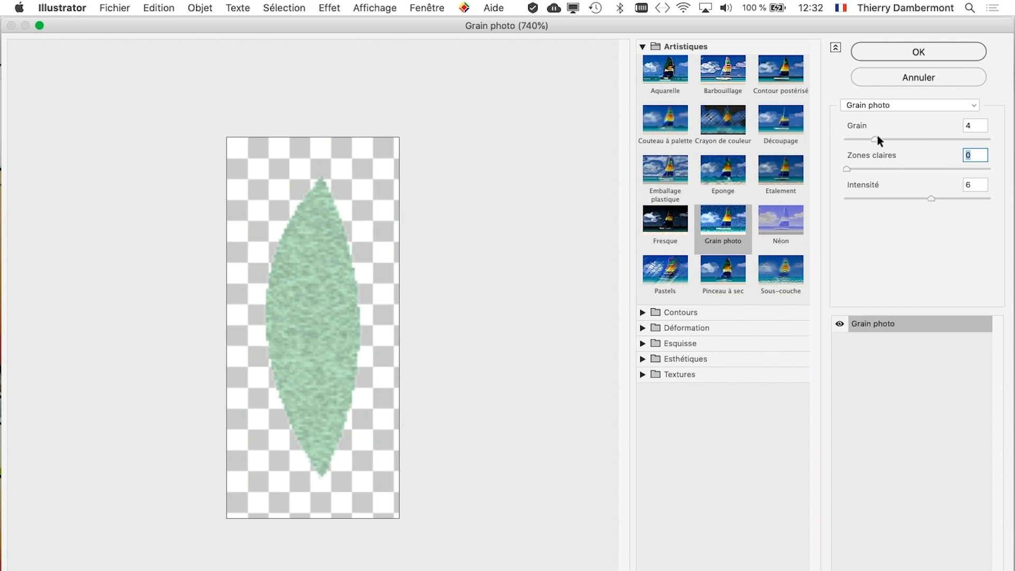
pyautogui.moveTo(874, 139); pyautogui.dragTo(849, 172)
pyautogui.click(944, 53)
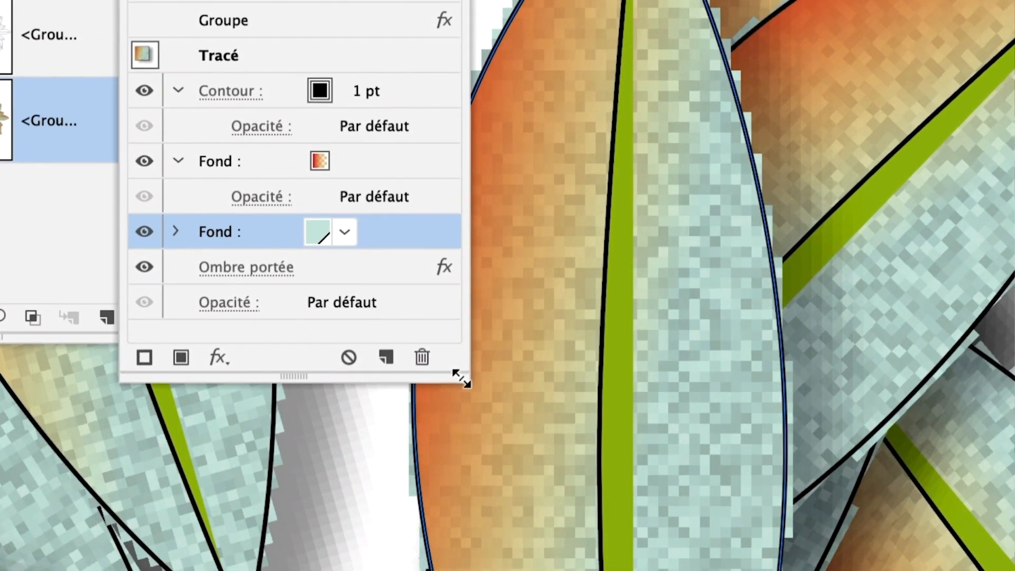
# Enlarge the Aspect panel and expand the solid fill's attributes to show its Grain photo effect
pyautogui.moveTo(460, 378); pyautogui.dragTo(458, 473)
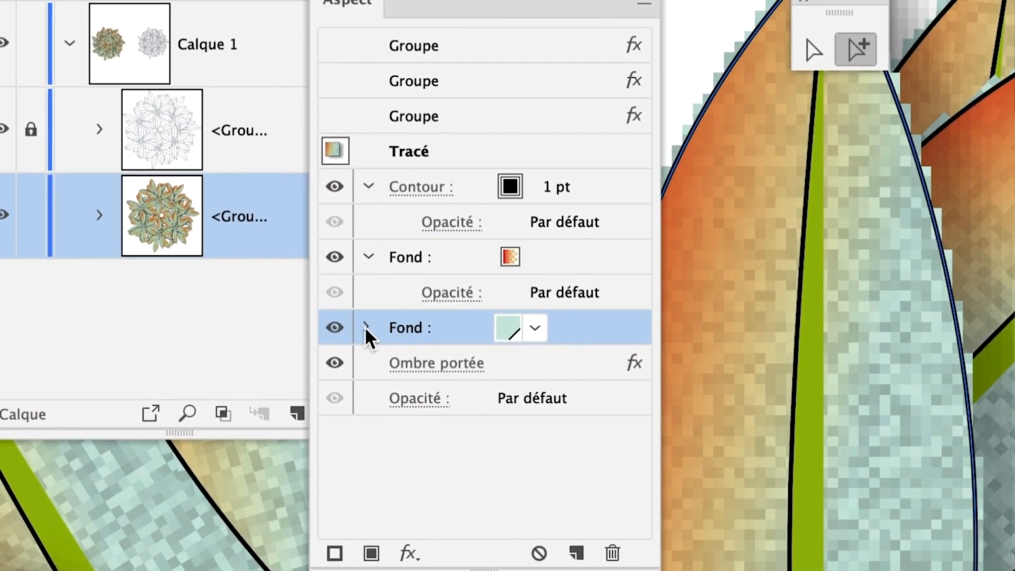
pyautogui.click(230, 286)
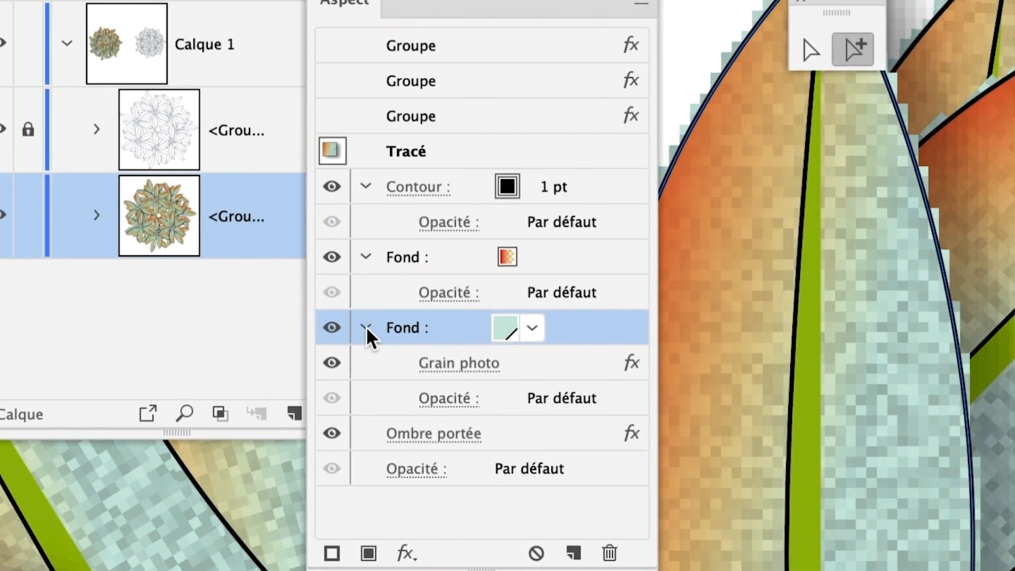
pyautogui.click(361, 324)
pyautogui.click(361, 325)
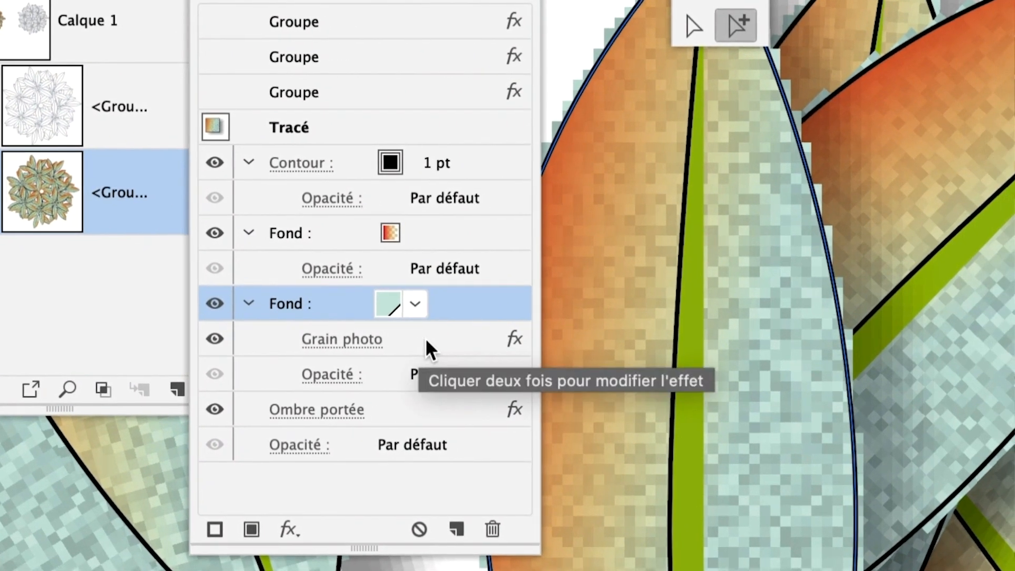
# Try the Grain photo effect on the whole path, and return it to the solid fill
pyautogui.moveTo(426, 340)
pyautogui.mouseDown()
pyautogui.moveTo(421, 387)
pyautogui.moveTo(412, 337)
pyautogui.mouseUp()
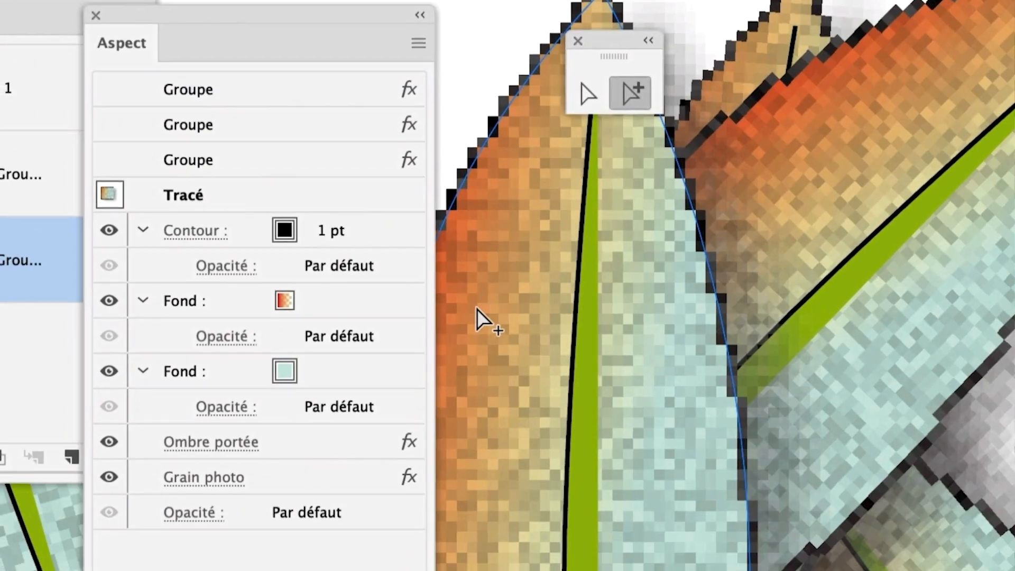
pyautogui.click(295, 476)
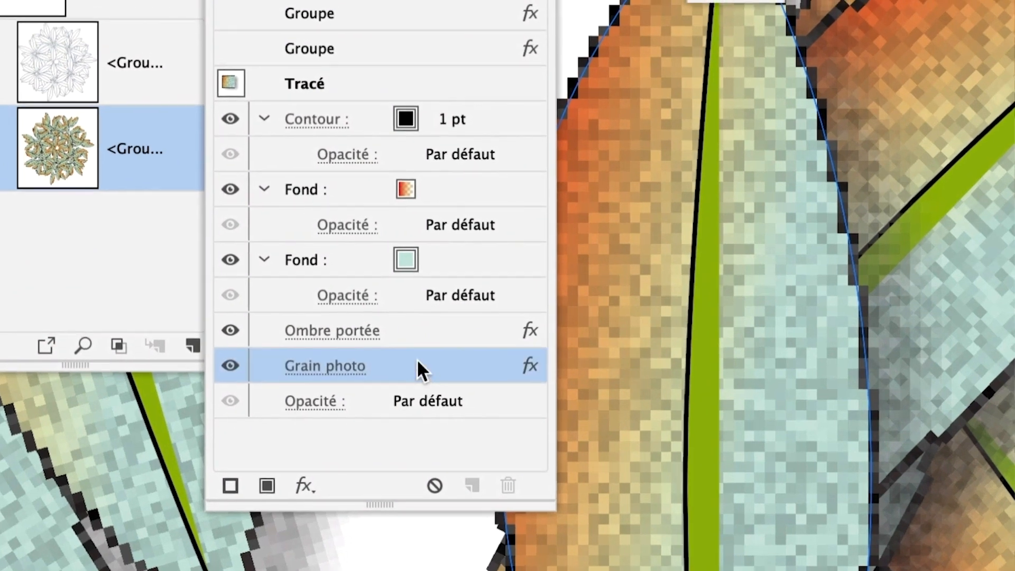
pyautogui.moveTo(418, 360); pyautogui.dragTo(465, 262)
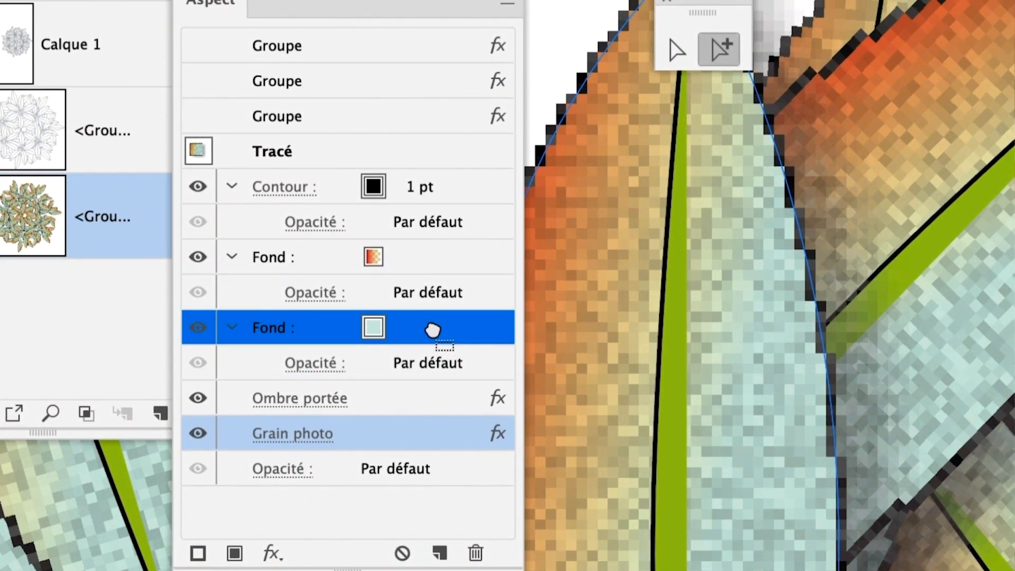
pyautogui.moveTo(432, 330); pyautogui.dragTo(435, 335)
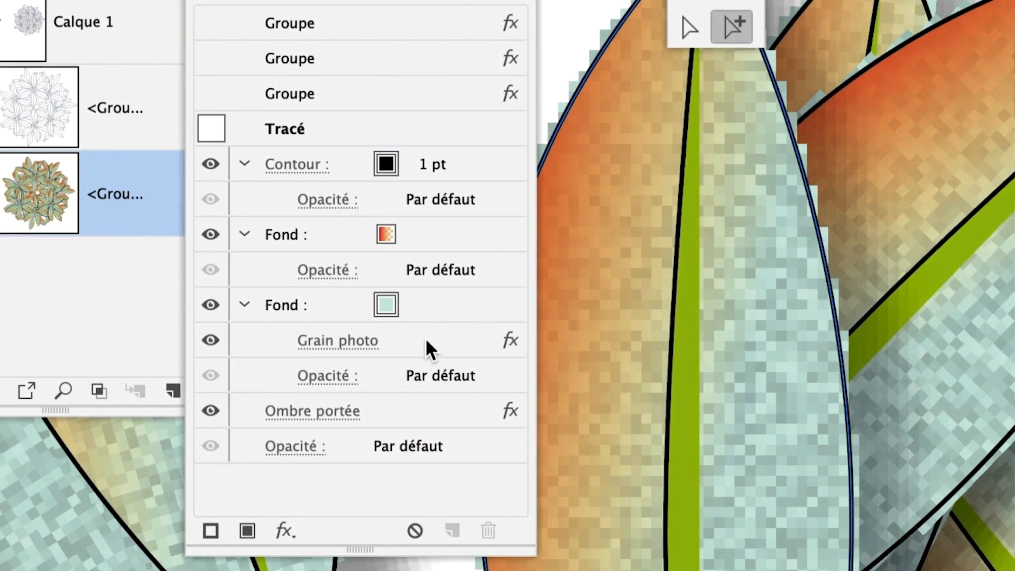
# Try the Grain photo effect on the red-to-yellow gradient fill, and return it to the solid fill
pyautogui.click(259, 340)
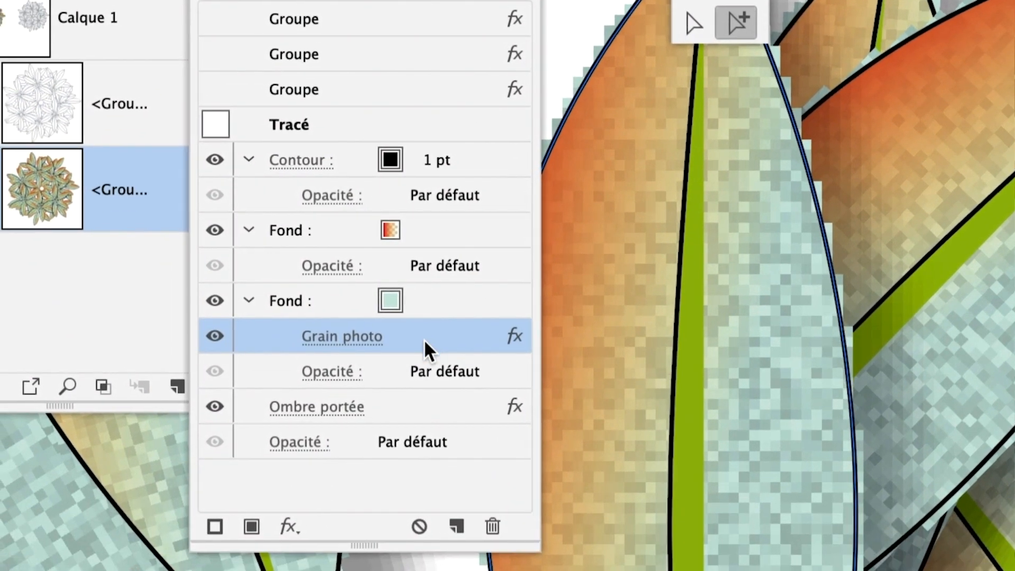
pyautogui.moveTo(427, 349); pyautogui.dragTo(429, 306)
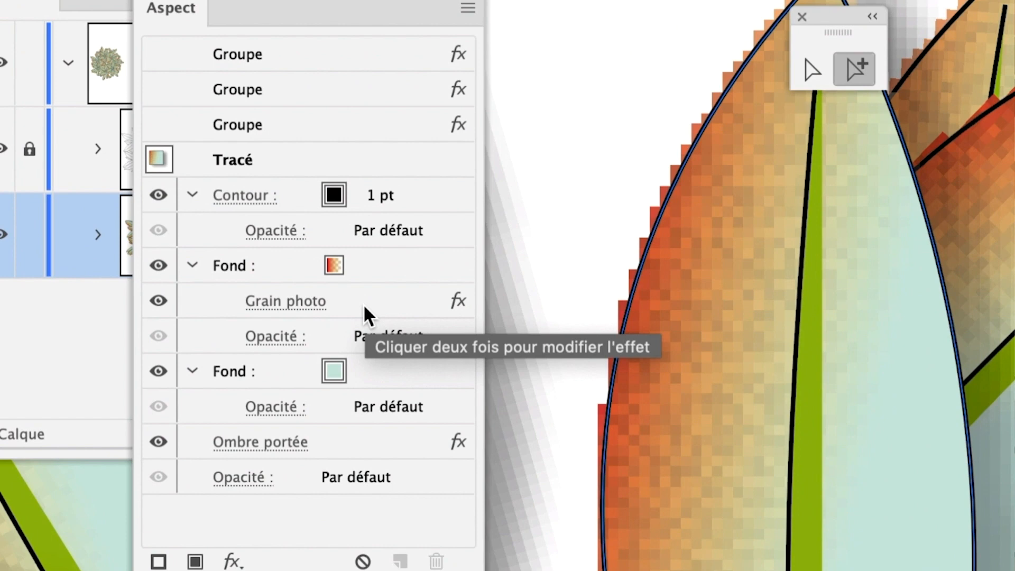
pyautogui.moveTo(367, 316); pyautogui.dragTo(388, 350)
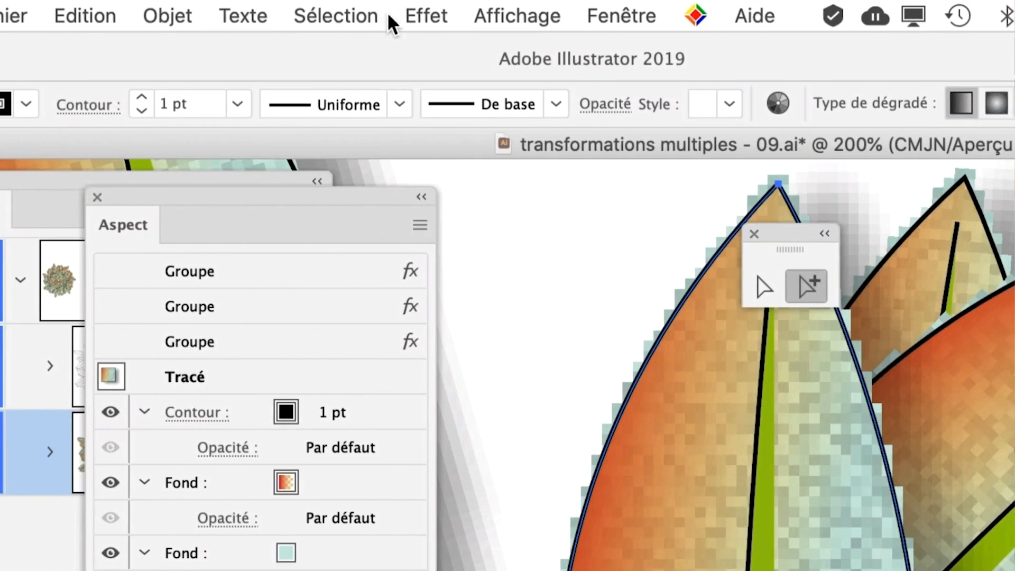
# Set the document's raster effects resolution to 300 ppp
pyautogui.click(416, 15)
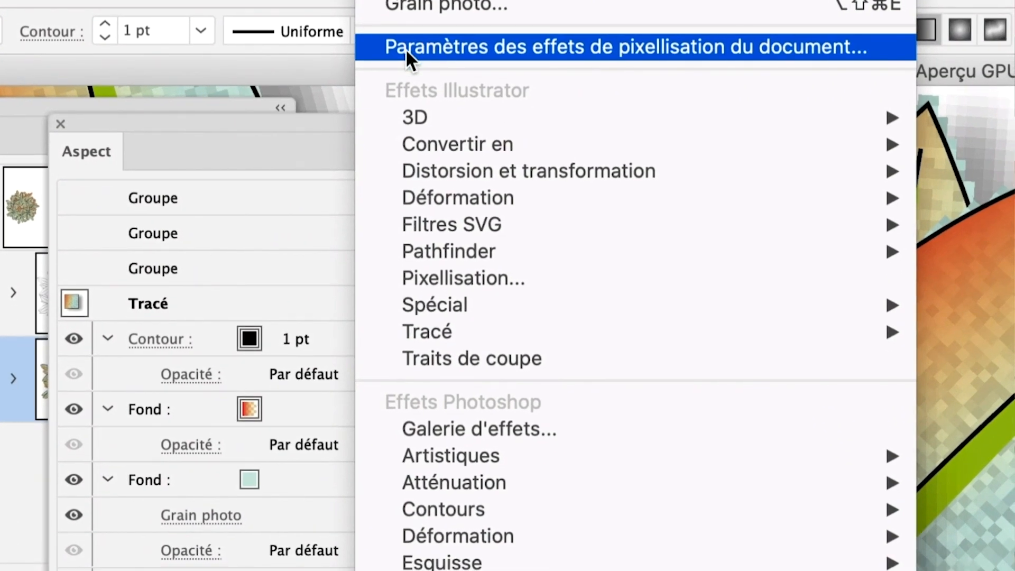
pyautogui.click(405, 49)
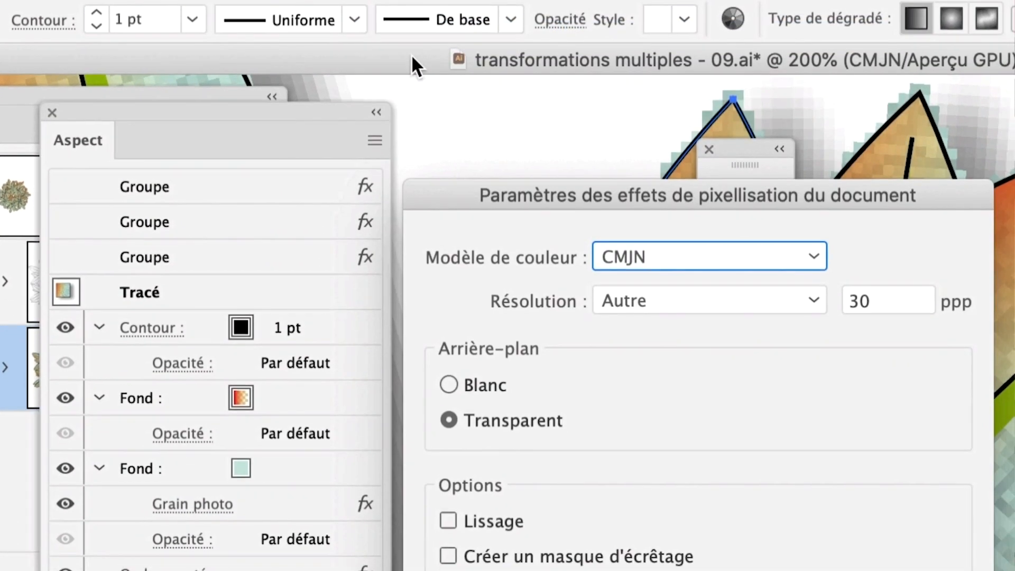
pyautogui.click(566, 137)
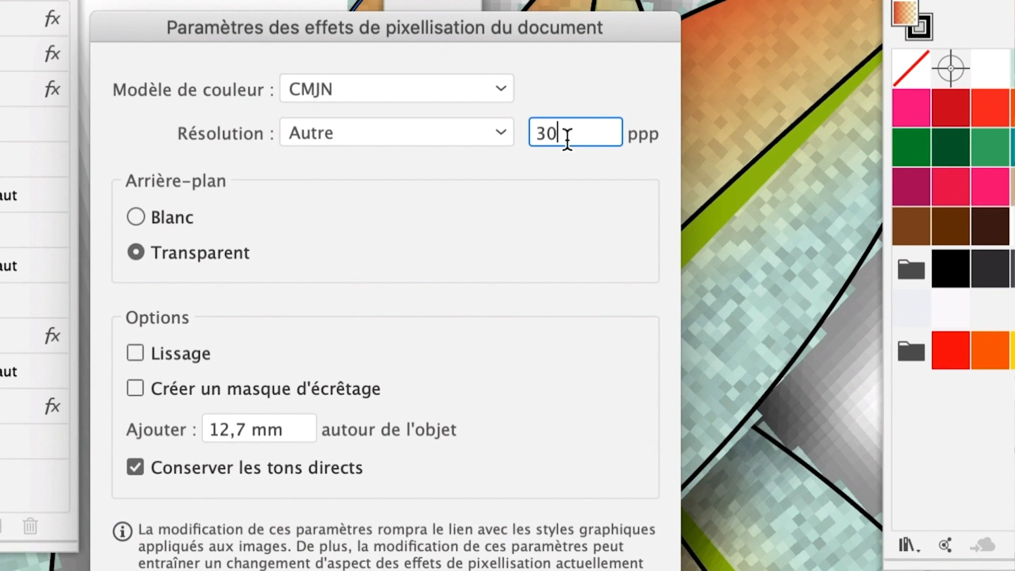
pyautogui.write('0')
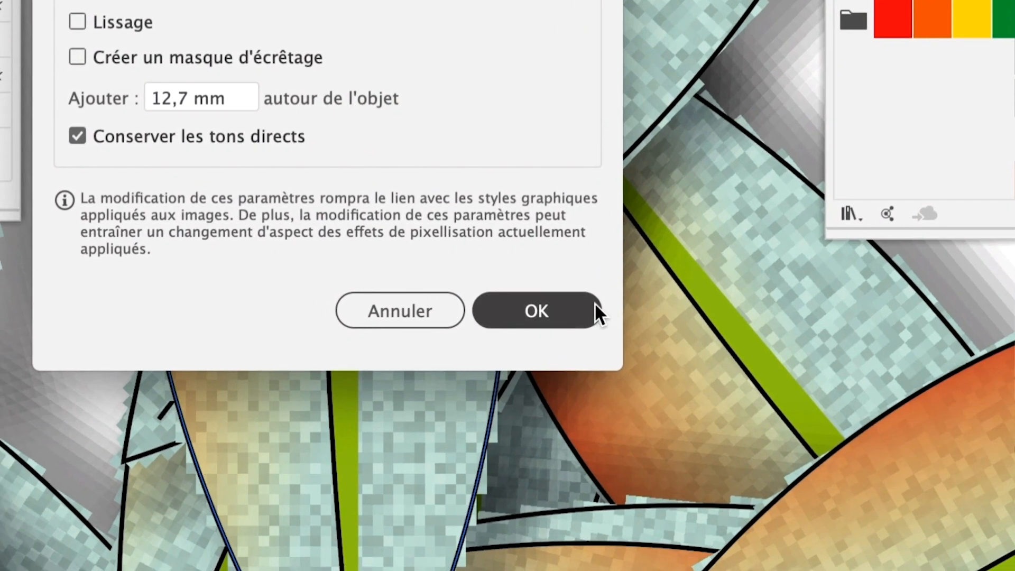
pyautogui.click(595, 305)
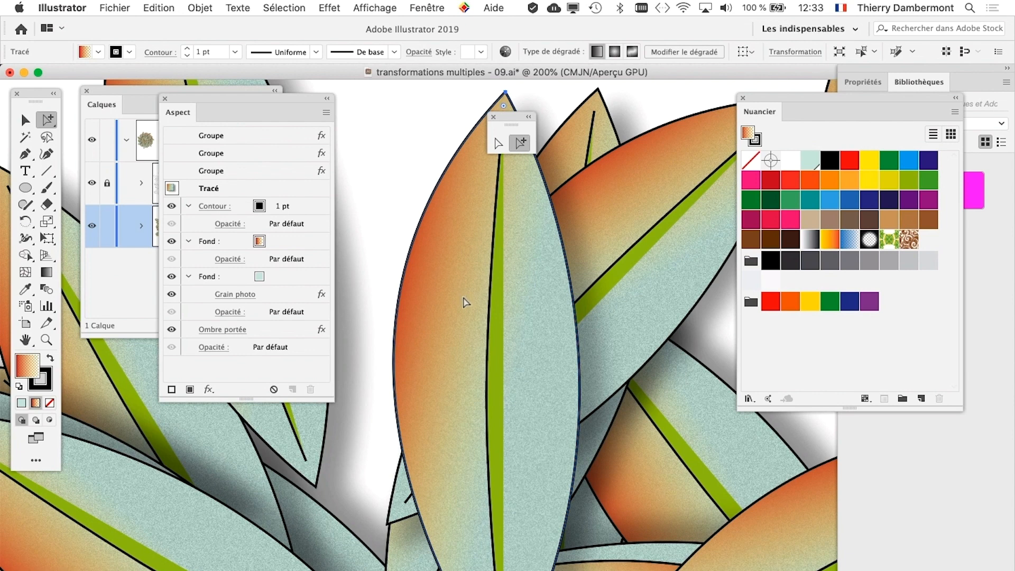
# Set the document's raster effects resolution to a custom value of 100 ppp
pyautogui.press('super+minus')
pyautogui.press('super+minus')
pyautogui.press('super+minus')
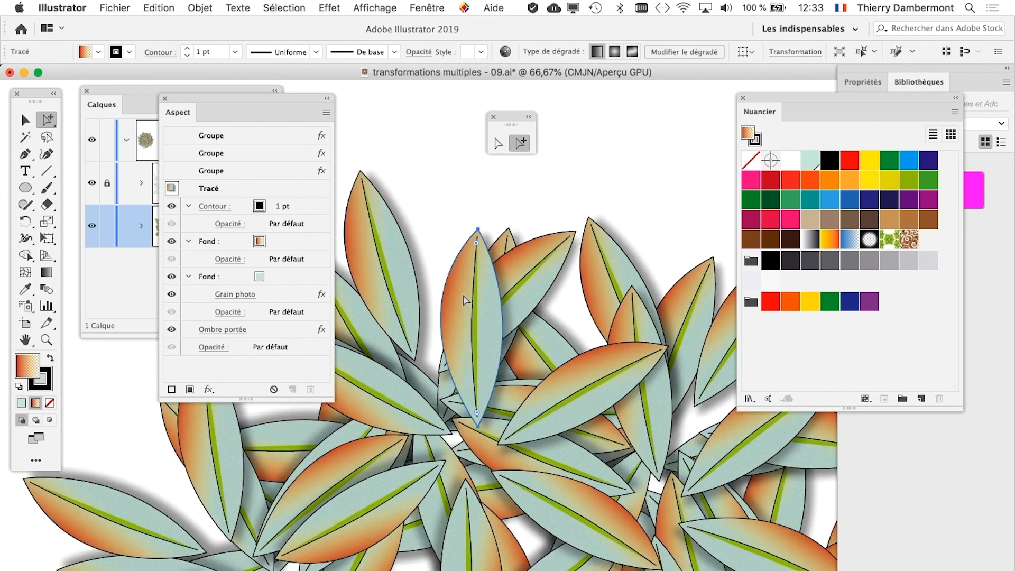
pyautogui.click(338, 6)
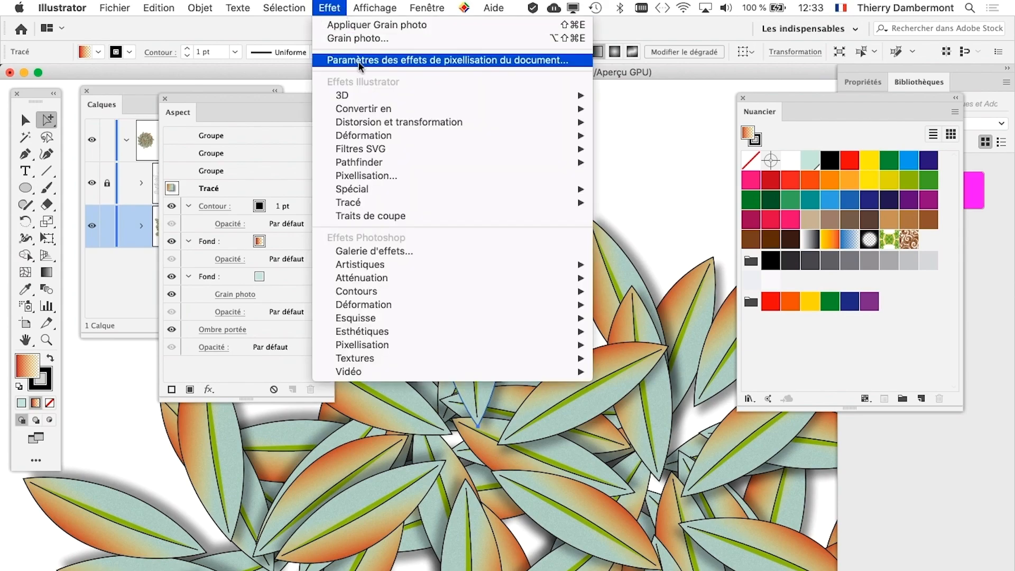
pyautogui.click(423, 59)
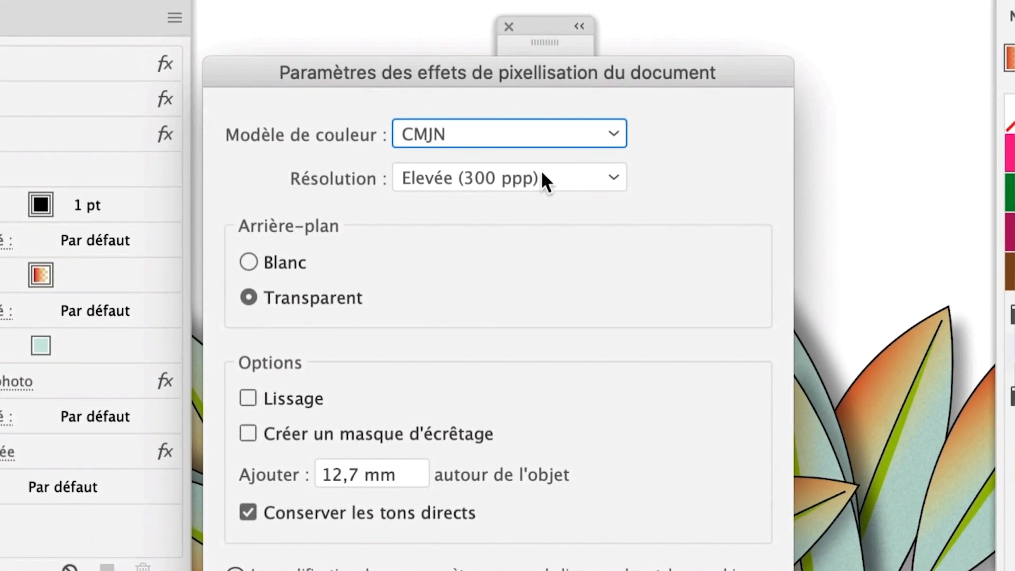
pyautogui.click(419, 245)
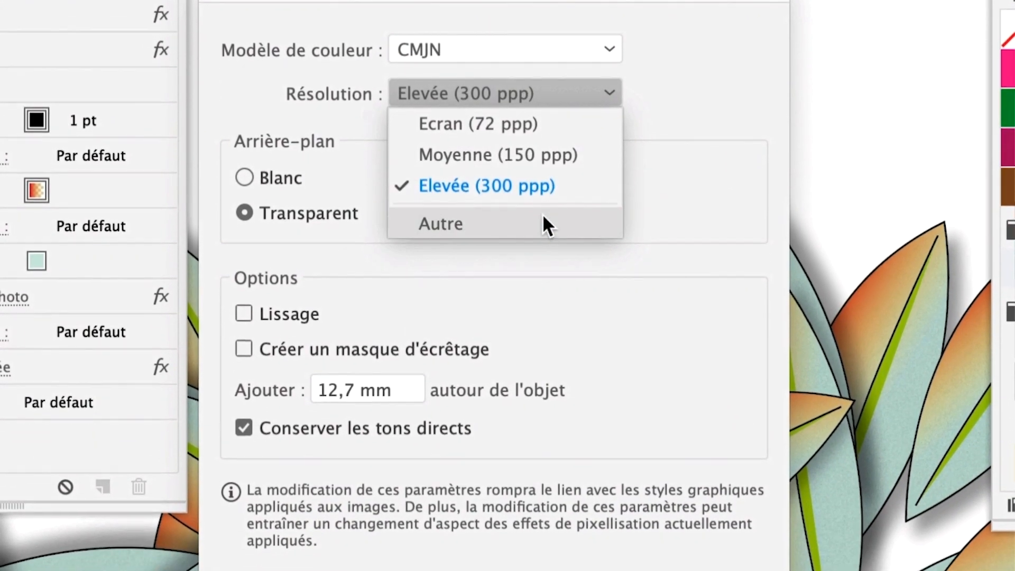
pyautogui.click(544, 256)
pyautogui.click(689, 123)
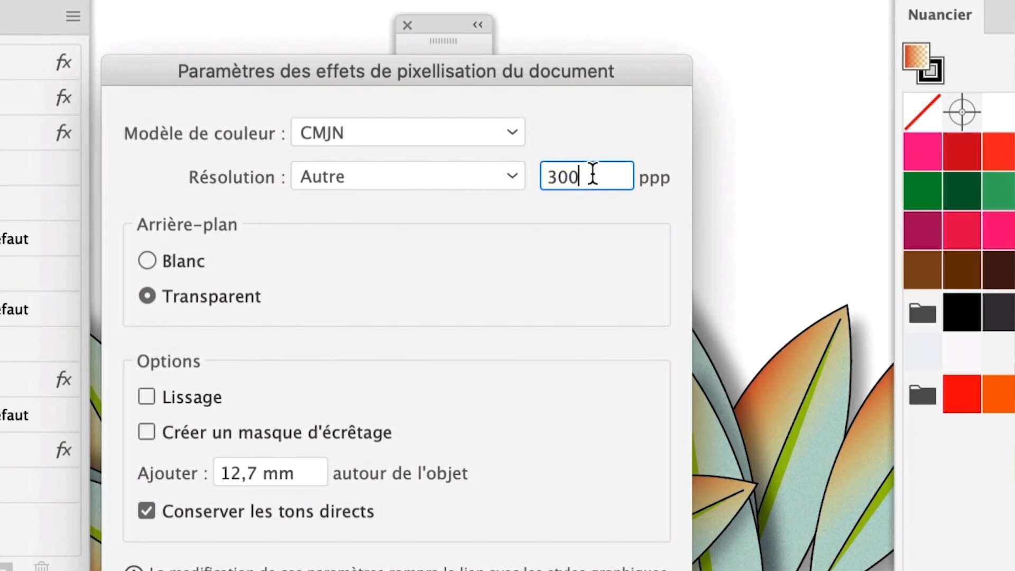
pyautogui.doubleClick(593, 174)
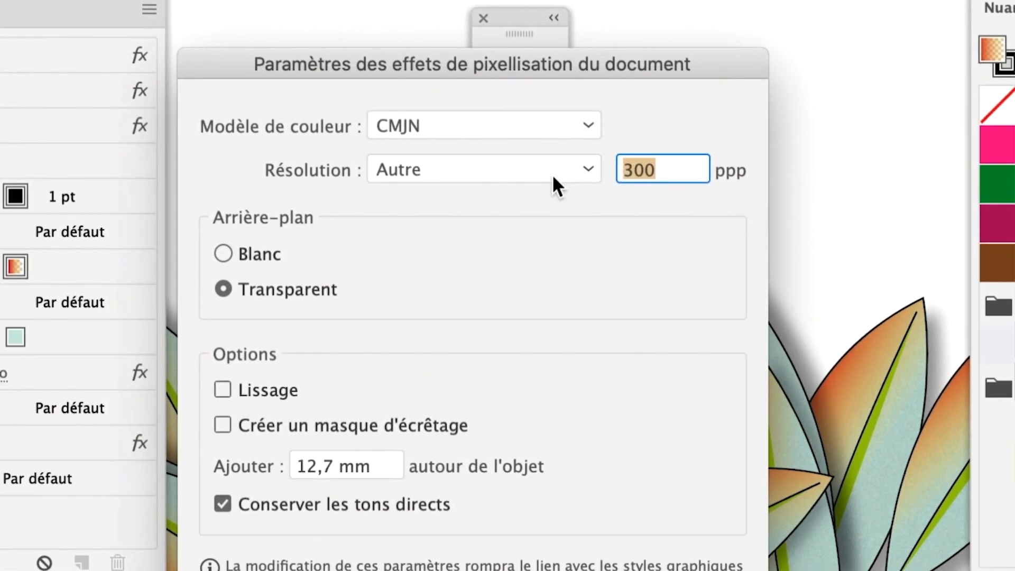
pyautogui.write('100')
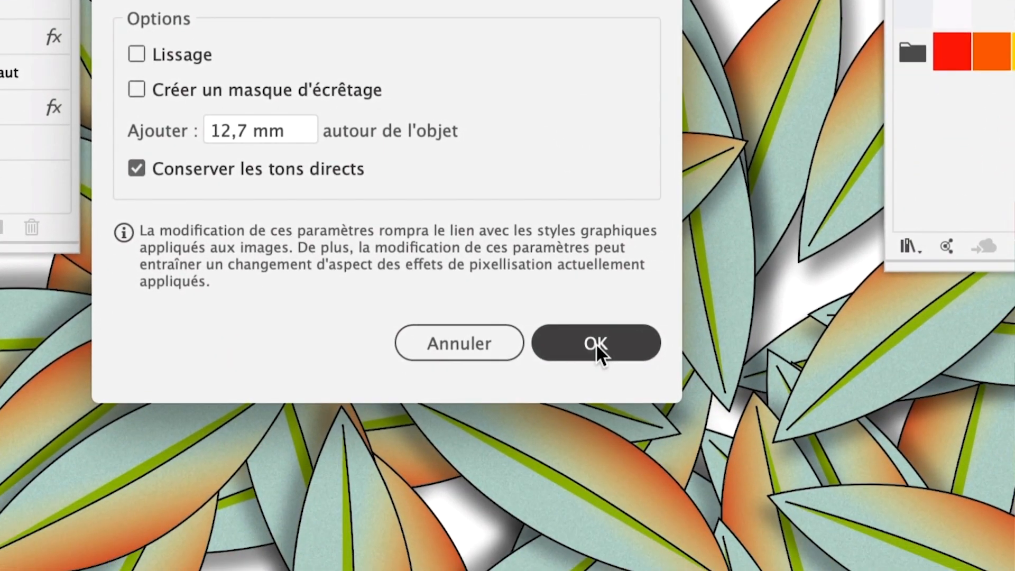
pyautogui.click(596, 345)
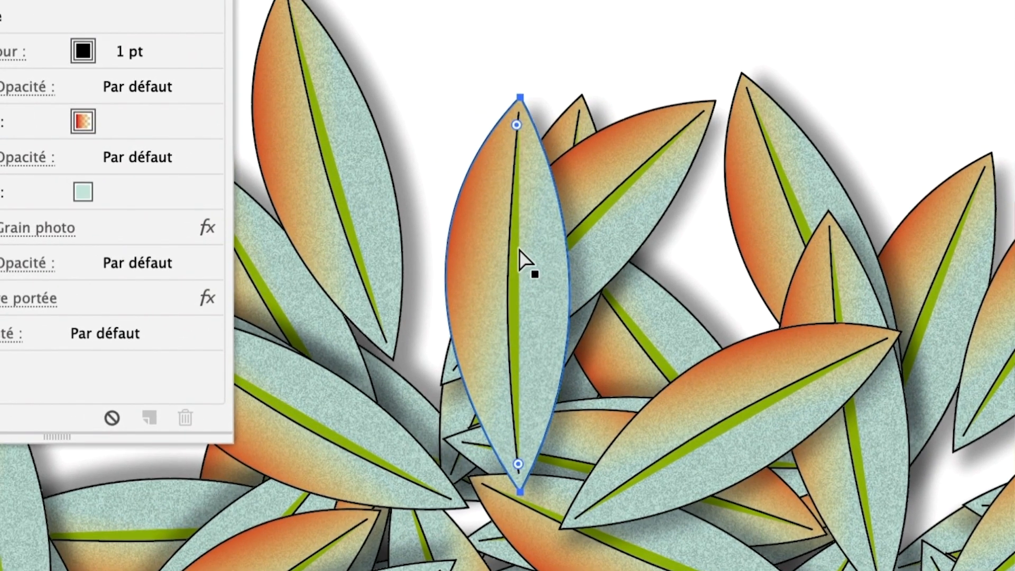
# Examine the grain texture on the selected leaf up close and across the whole pattern
pyautogui.press('super+plus')
pyautogui.press('super+plus')
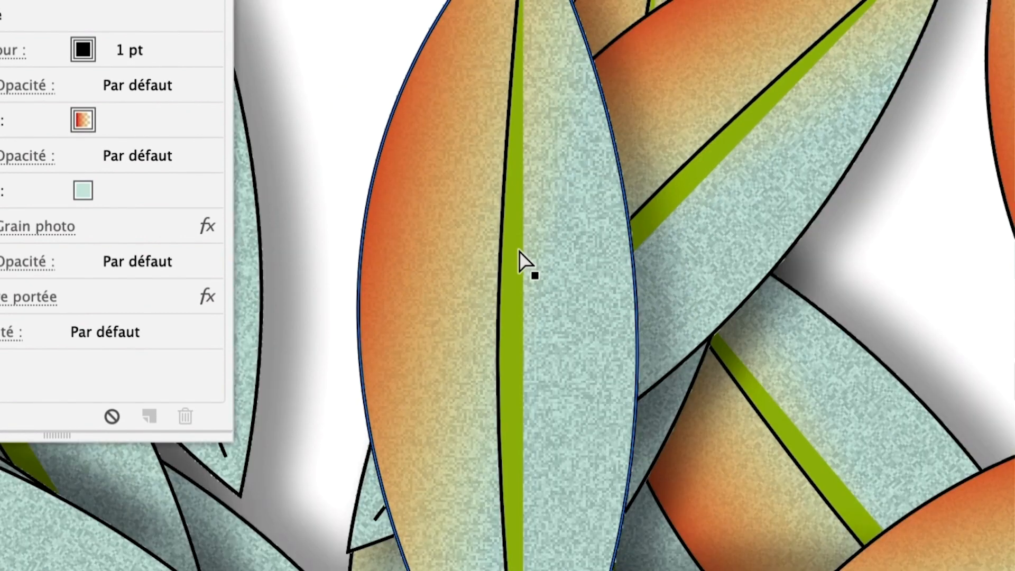
pyautogui.press('super+minus')
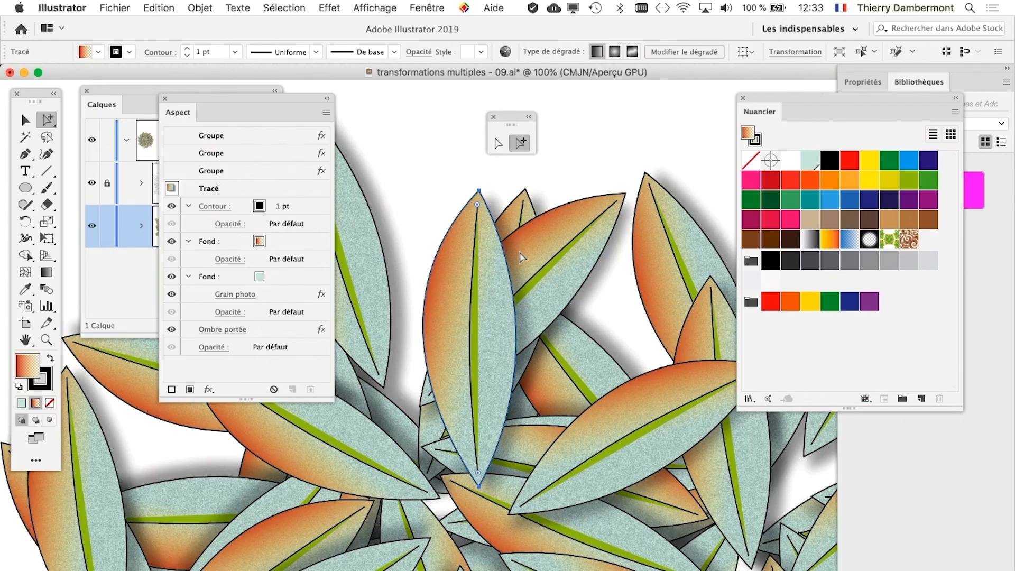
pyautogui.press('super+minus')
pyautogui.press('super+minus')
pyautogui.press('super+minus')
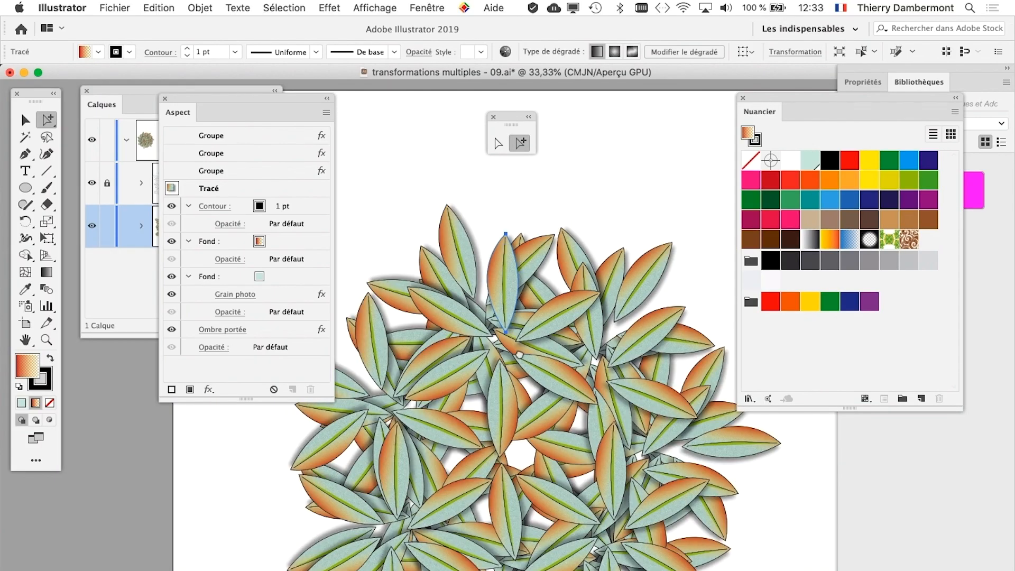
pyautogui.scroll(-5, 523, 263)
pyautogui.hscroll(2, 523, 263)
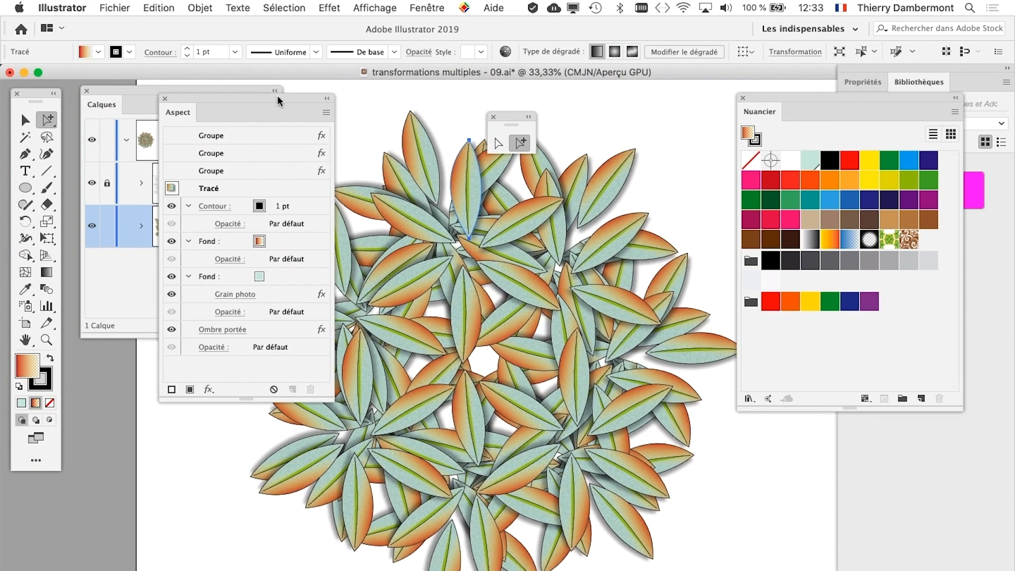
# Move the Appearance panel clear of the Layers panel and compare the leaf grain at high and low magnification
pyautogui.moveTo(274, 98); pyautogui.dragTo(208, 360)
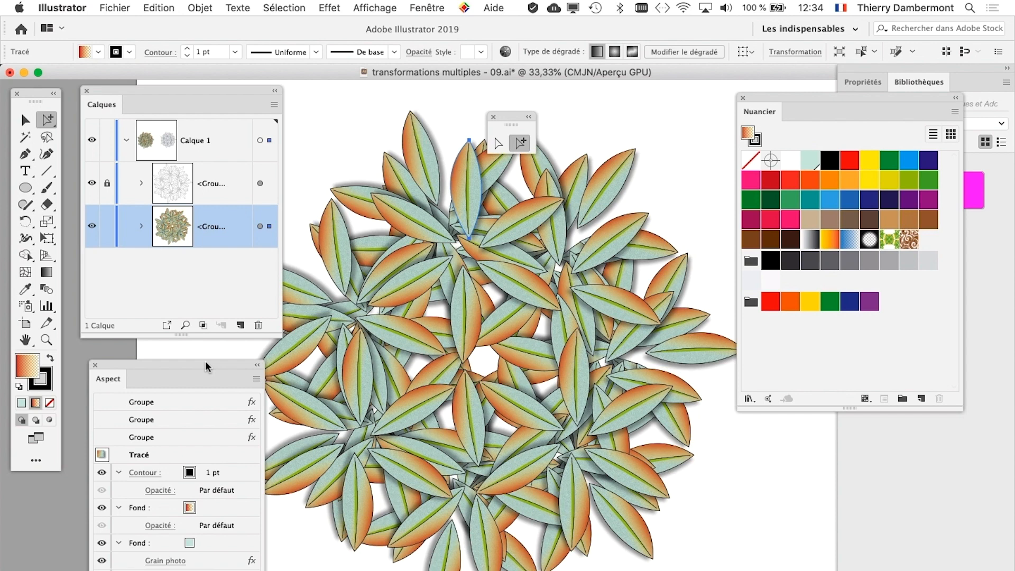
pyautogui.scroll(1, 478, 182)
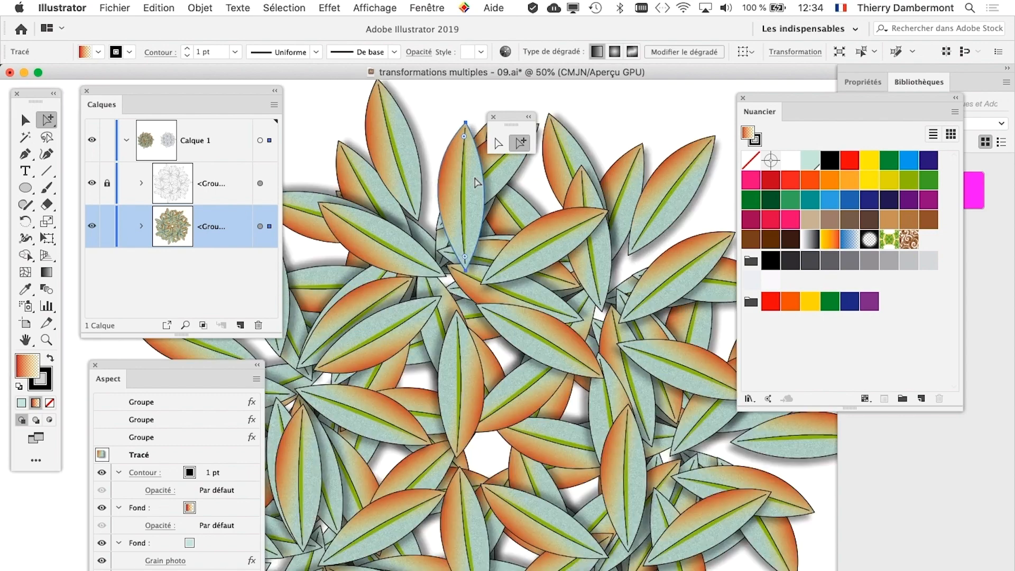
pyautogui.scroll(5, 477, 182)
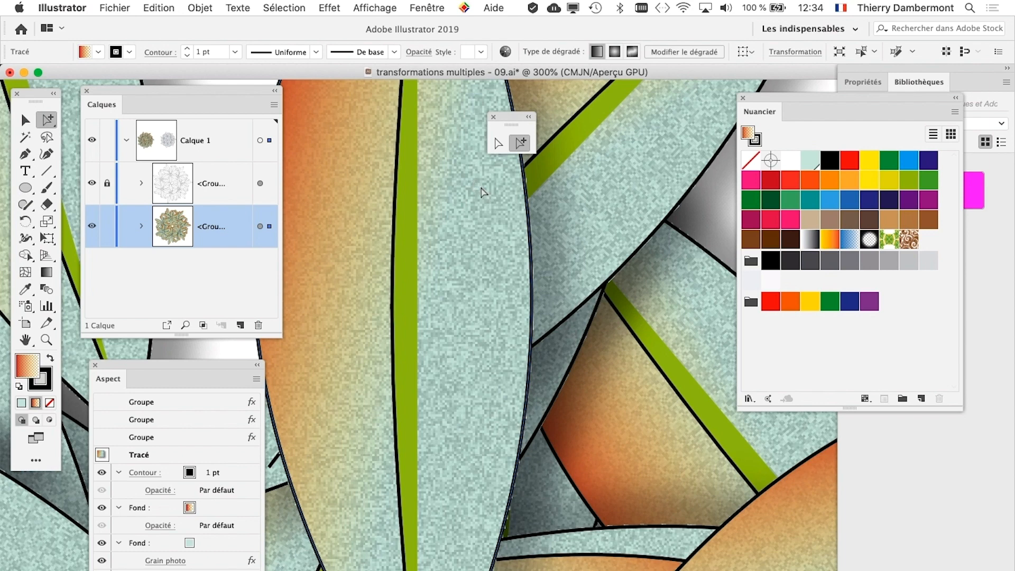
pyautogui.scroll(-2, 570, 227)
pyautogui.scroll(-1, 570, 227)
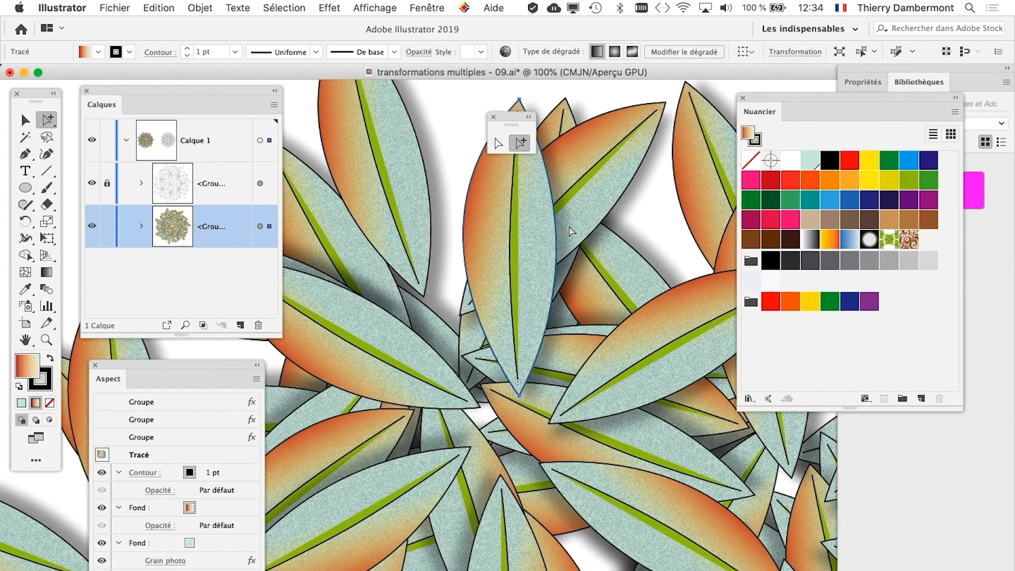
pyautogui.scroll(-1, 558, 227)
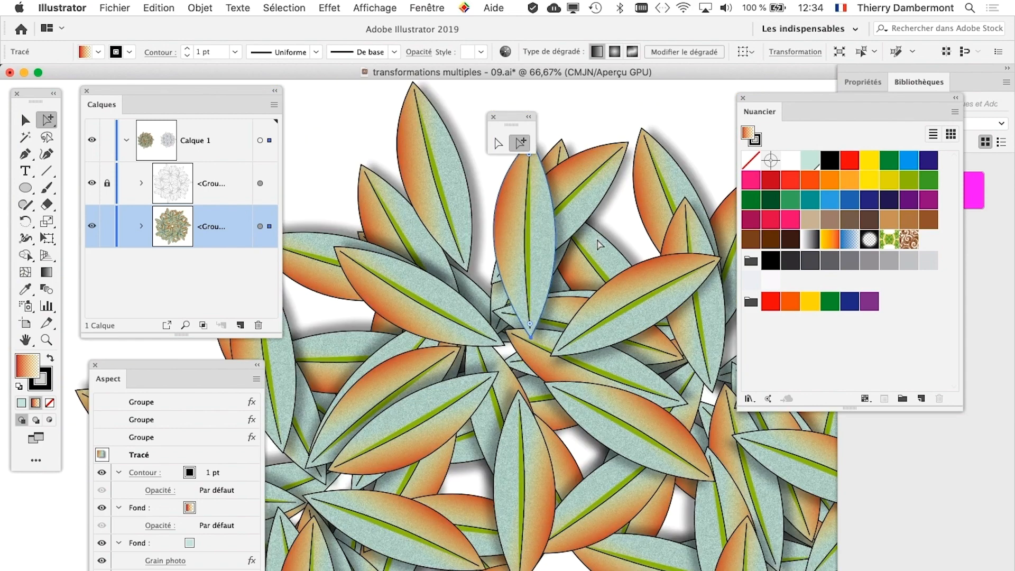
pyautogui.scroll(-2, 599, 244)
# Save the document as a new version named "transformations multiples - 10.ai" with the default Illustrator CC options
pyautogui.click(118, 7)
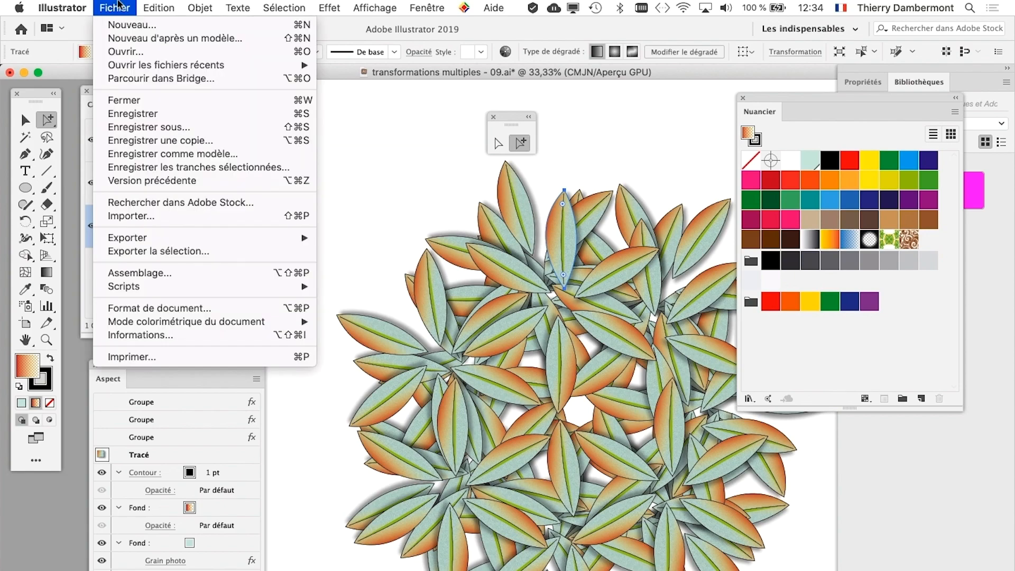
pyautogui.click(148, 127)
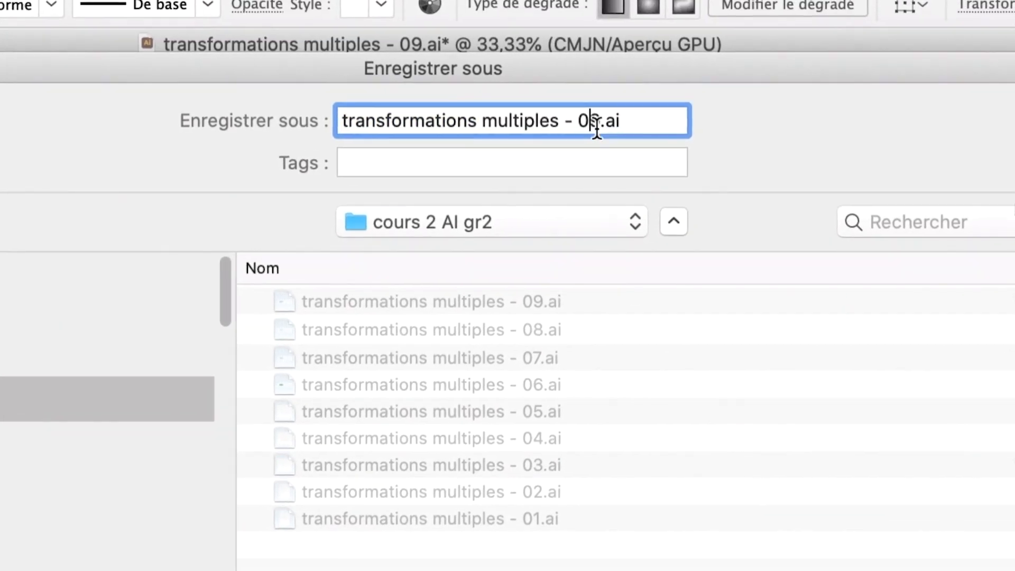
pyautogui.doubleClick(549, 67)
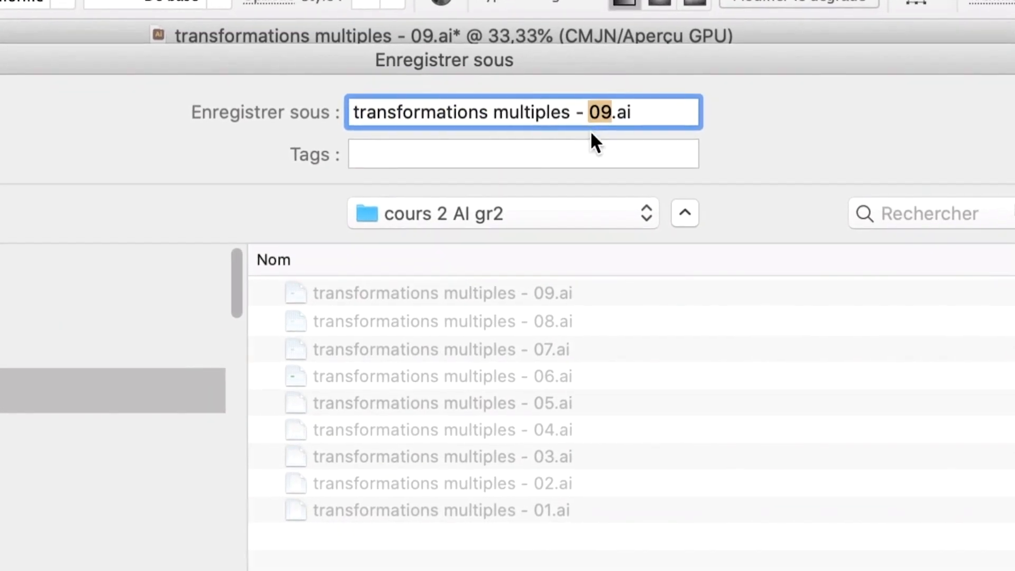
pyautogui.write('10')
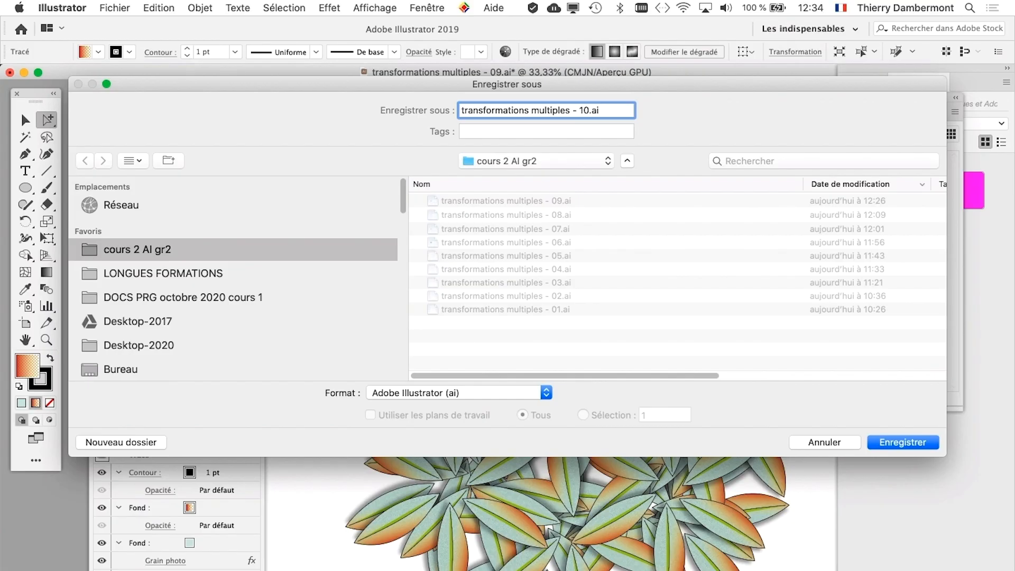
pyautogui.press('Return')
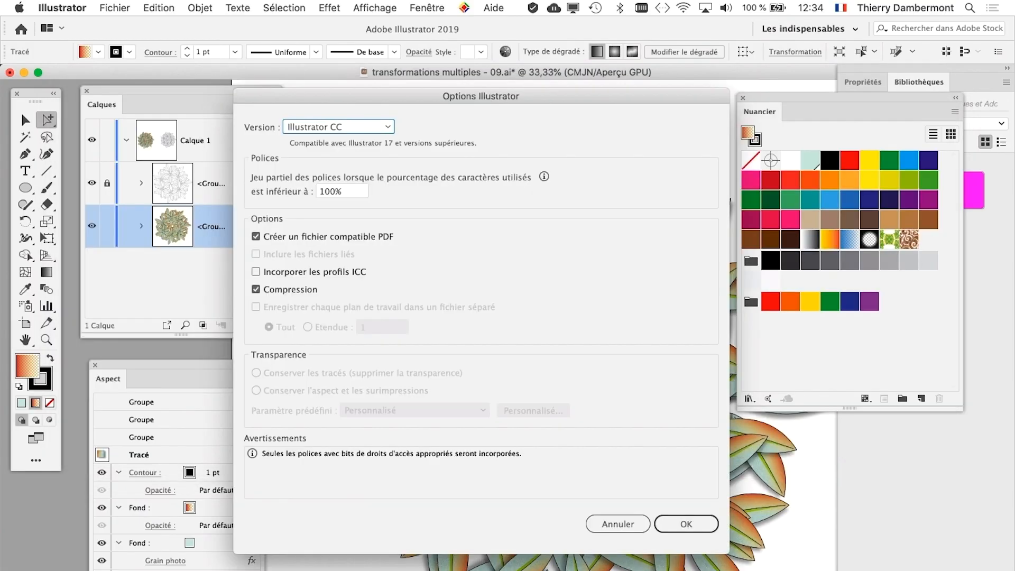
pyautogui.press('Return')
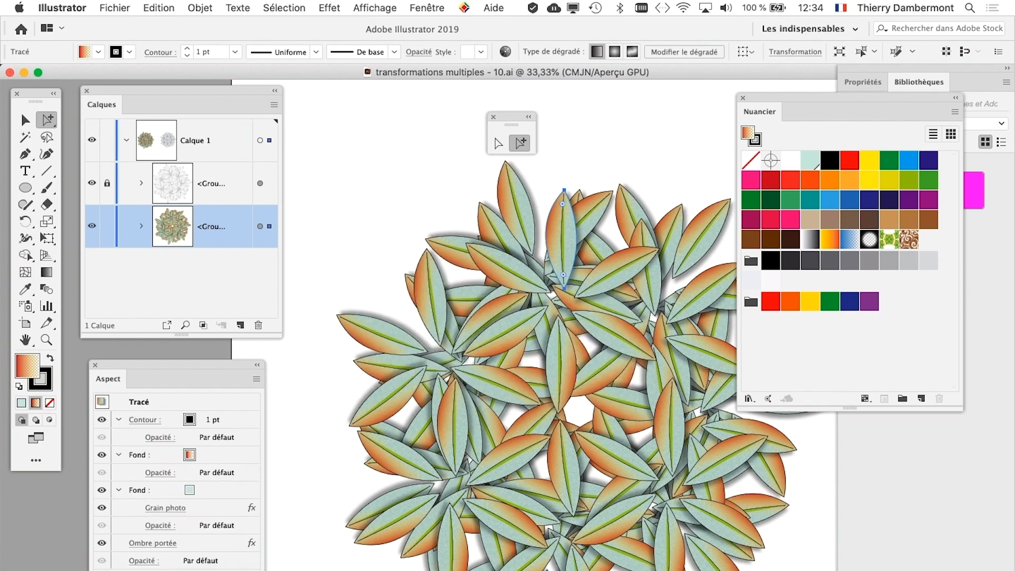
# Examine the selected leaf's gradient and grain up close, with the Appearance panel placed beside the leaf
pyautogui.press('super+plus')
pyautogui.press('super+plus')
pyautogui.press('super+plus')
pyautogui.press('super+plus')
pyautogui.press('super+plus')
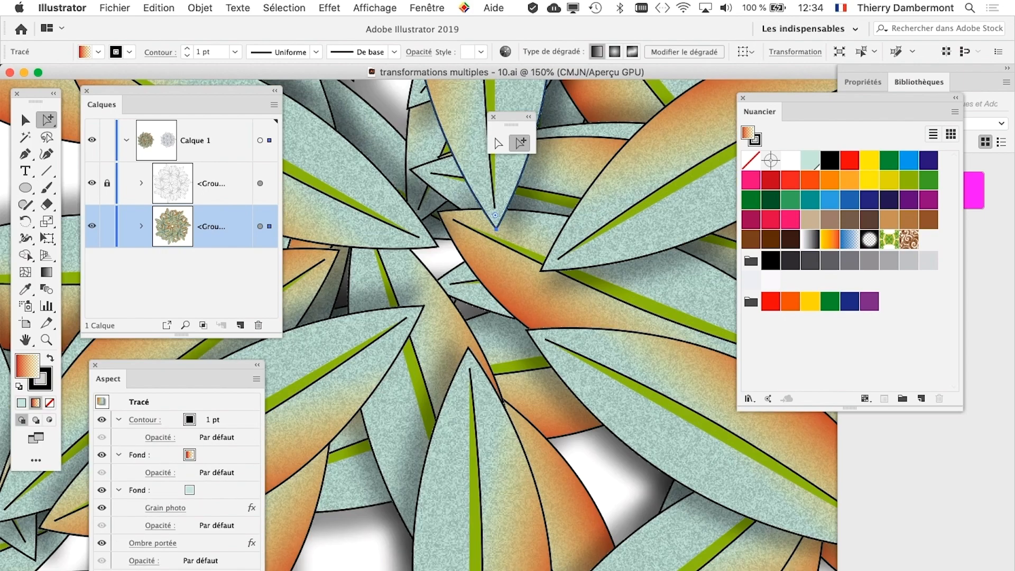
pyautogui.scroll(10, 463, 325)
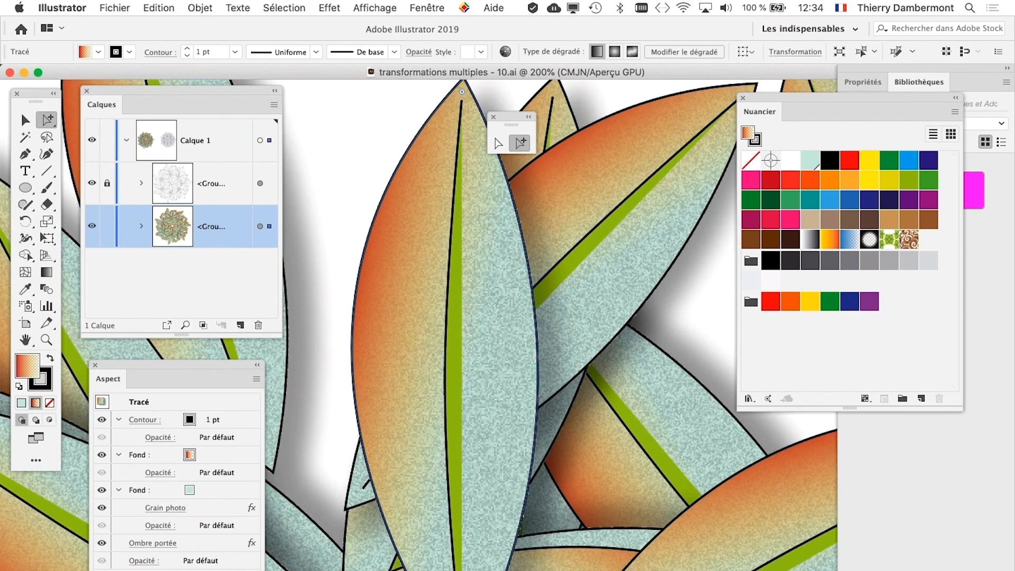
pyautogui.press('super+minus')
pyautogui.moveTo(174, 365); pyautogui.dragTo(637, 152)
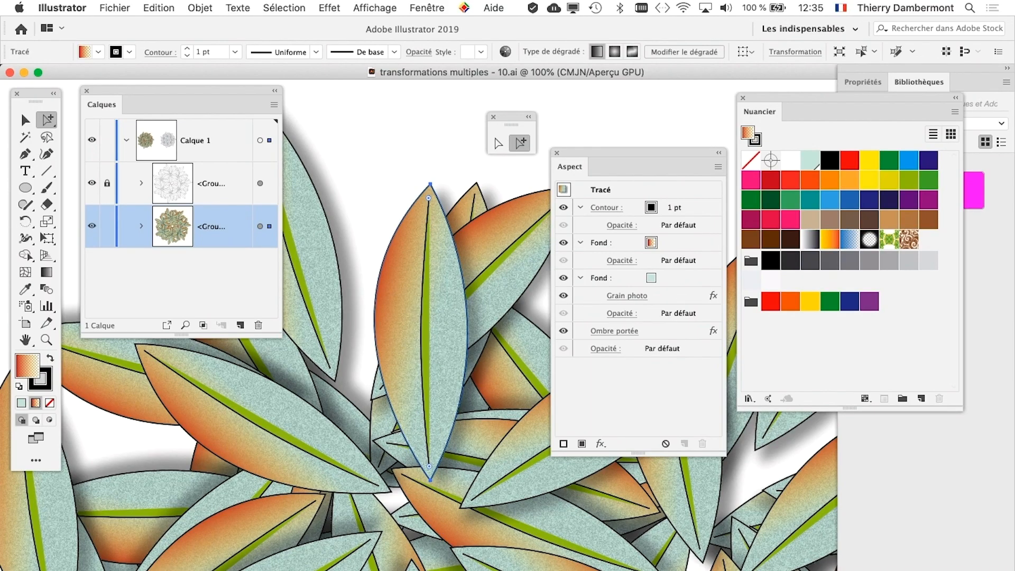
pyautogui.press('super+minus')
pyautogui.press('super+minus')
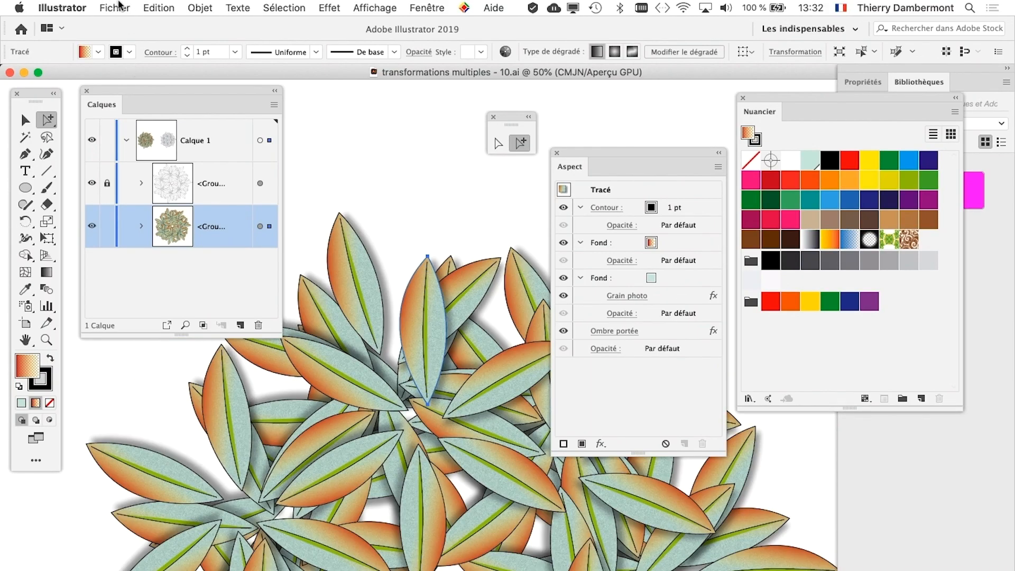
# Save the document as a new version named "transformations multiples - 11.ai" with the default Illustrator CC options
pyautogui.click(117, 7)
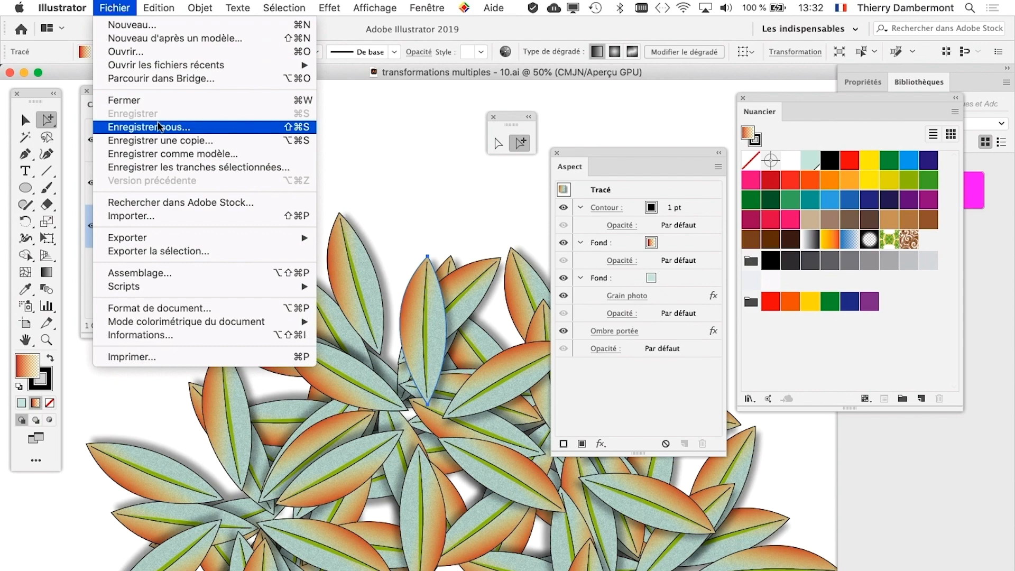
pyautogui.click(159, 127)
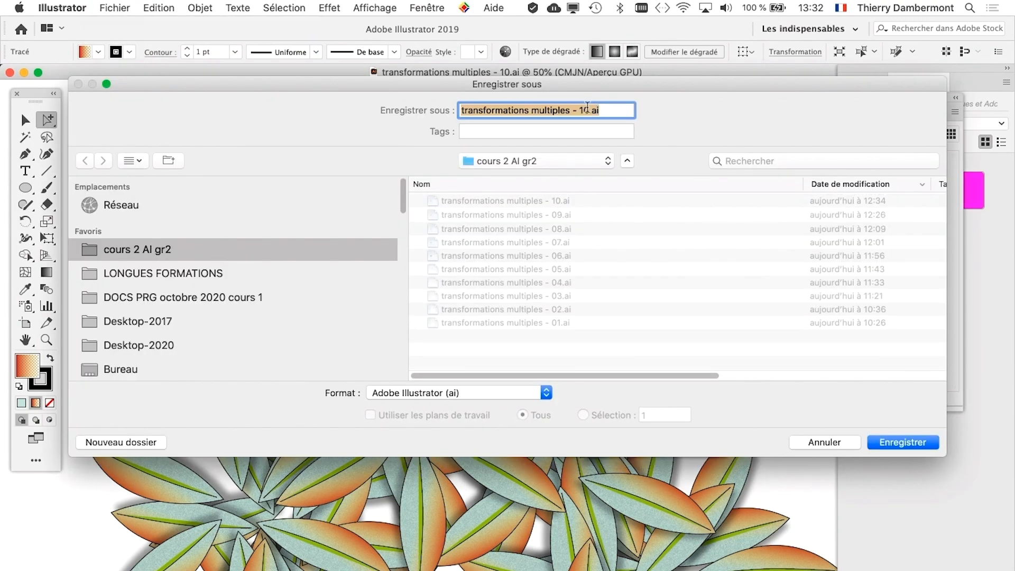
pyautogui.click(587, 109)
pyautogui.press('BackSpace')
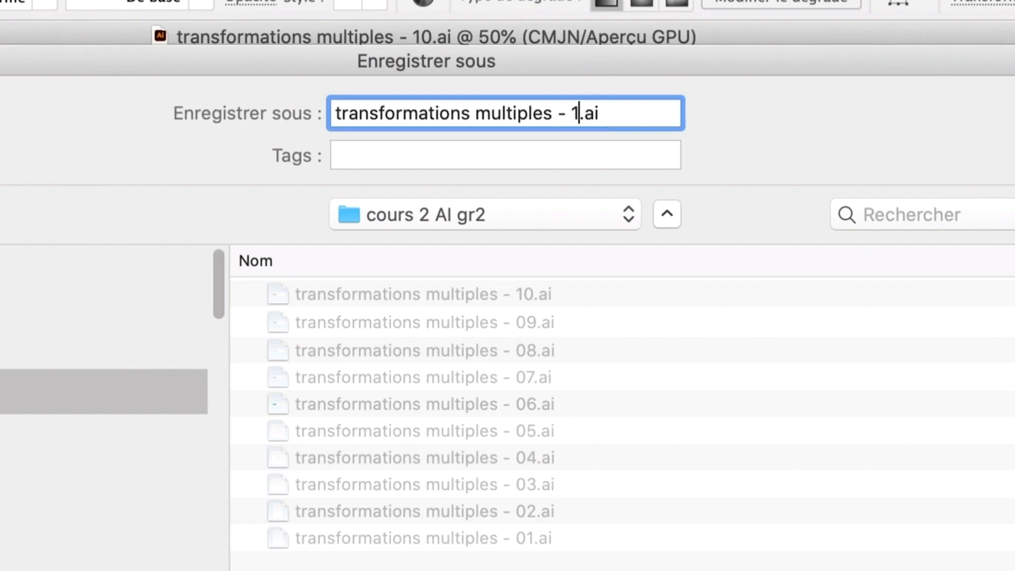
pyautogui.write('1')
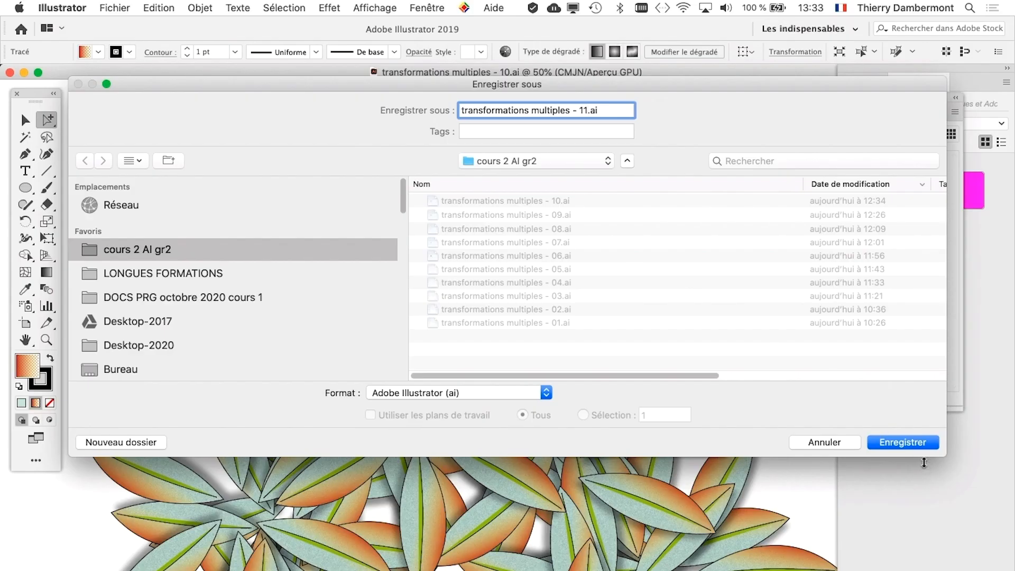
pyautogui.click(912, 443)
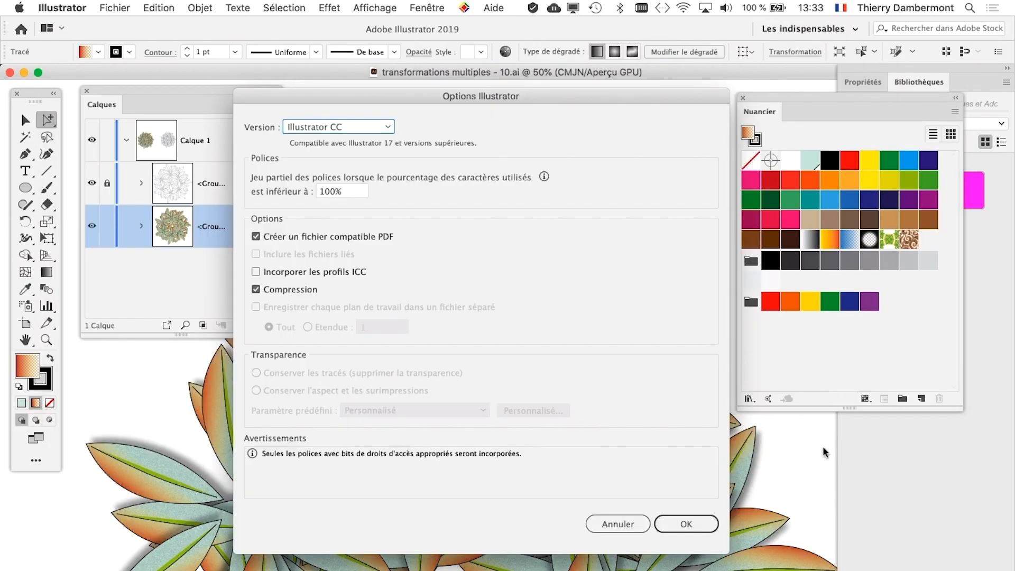
pyautogui.click(686, 523)
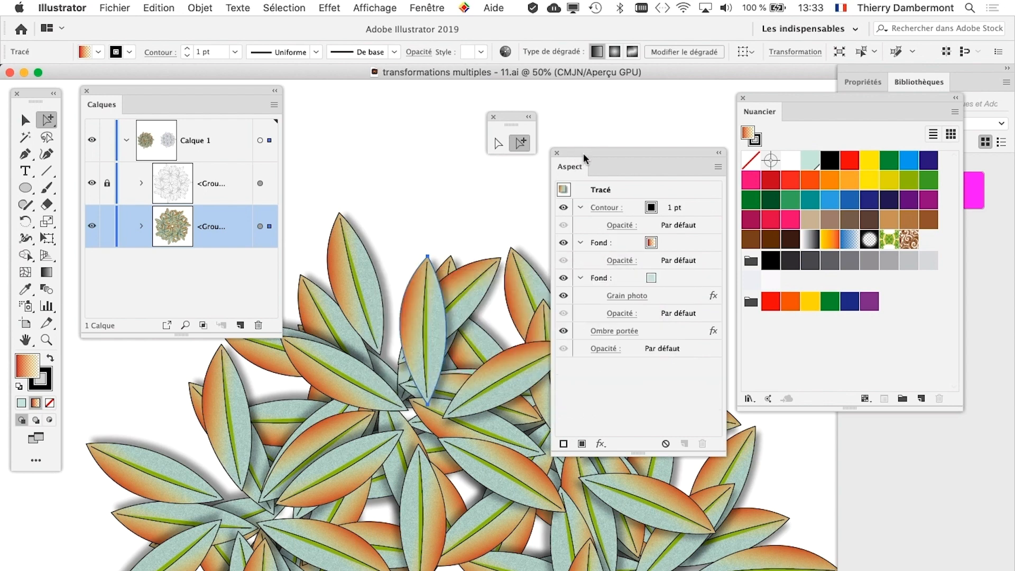
# Reposition the Appearance panel so that the selected leaf and its full list of attributes are both in view
pyautogui.moveTo(585, 155); pyautogui.dragTo(567, 200)
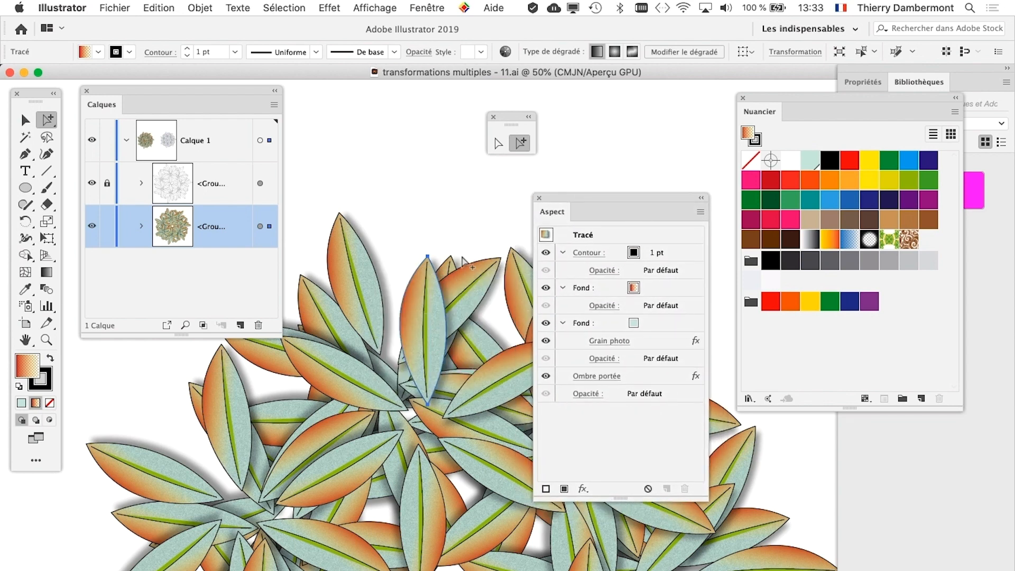
pyautogui.keyDown('alt'); pyautogui.scroll(2, 402, 355); pyautogui.keyUp('alt')
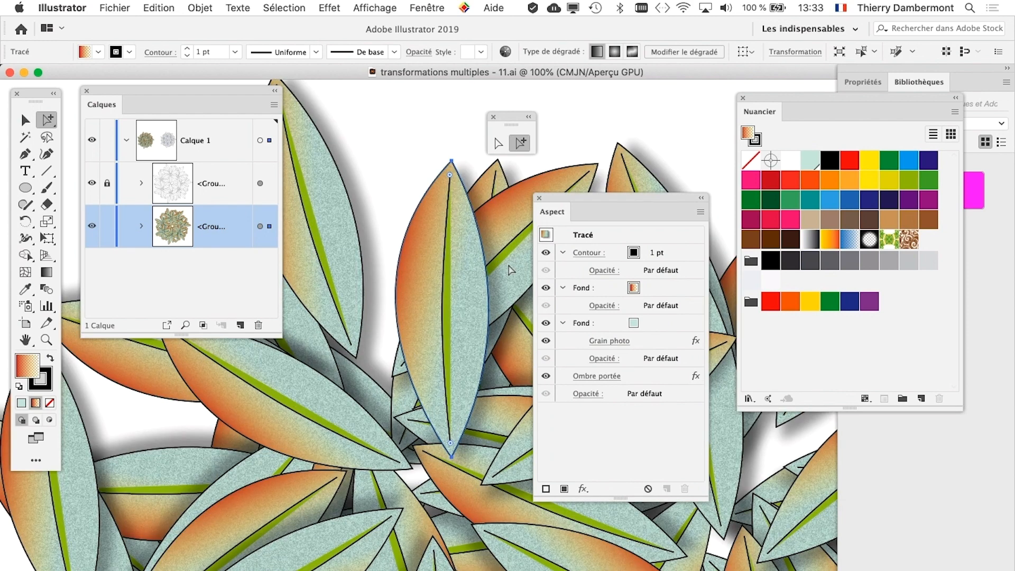
pyautogui.moveTo(549, 194); pyautogui.dragTo(584, 192)
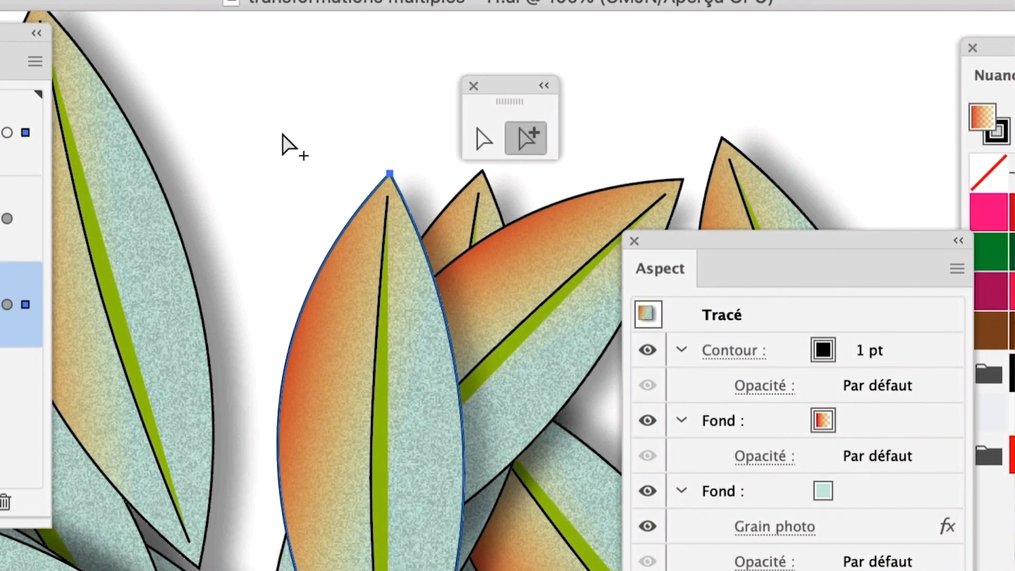
pyautogui.click(762, 165)
pyautogui.click(310, 158)
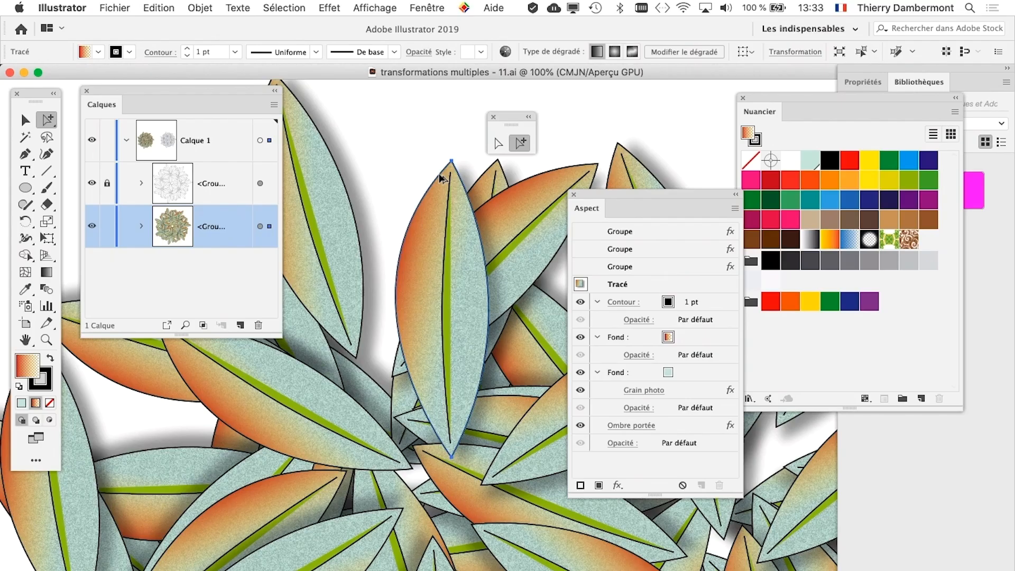
pyautogui.scroll(-1, 286, 434)
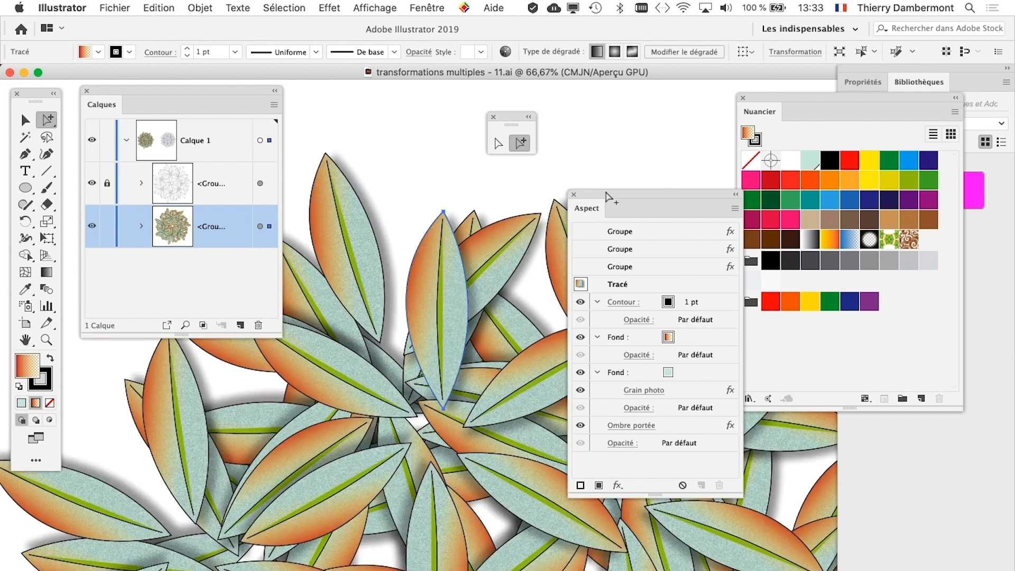
pyautogui.moveTo(625, 191); pyautogui.dragTo(606, 159)
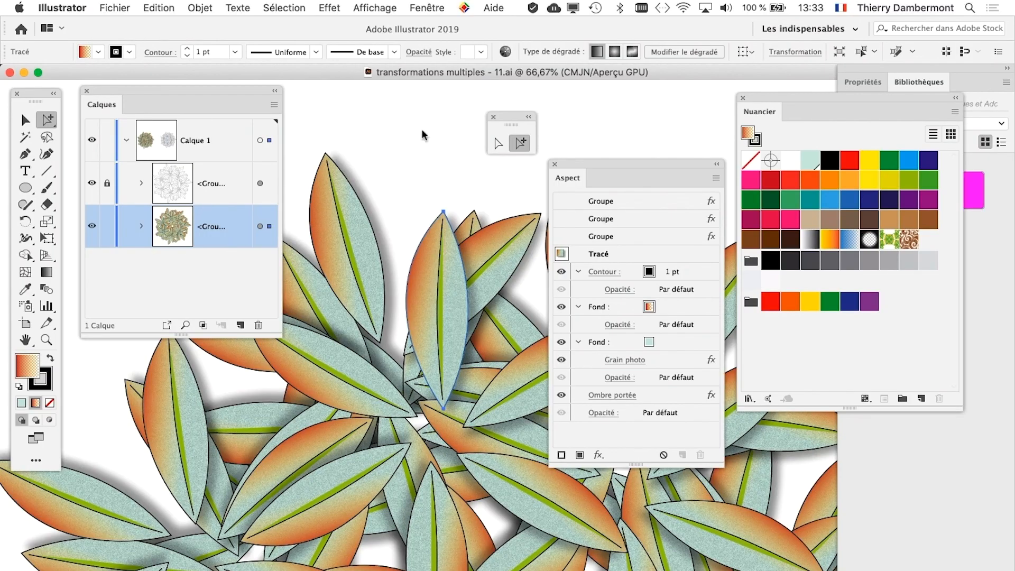
# Show the Graphic Styles panel beside the selected leaf and store the leaf's appearance as a new graphic style
pyautogui.click(431, 7)
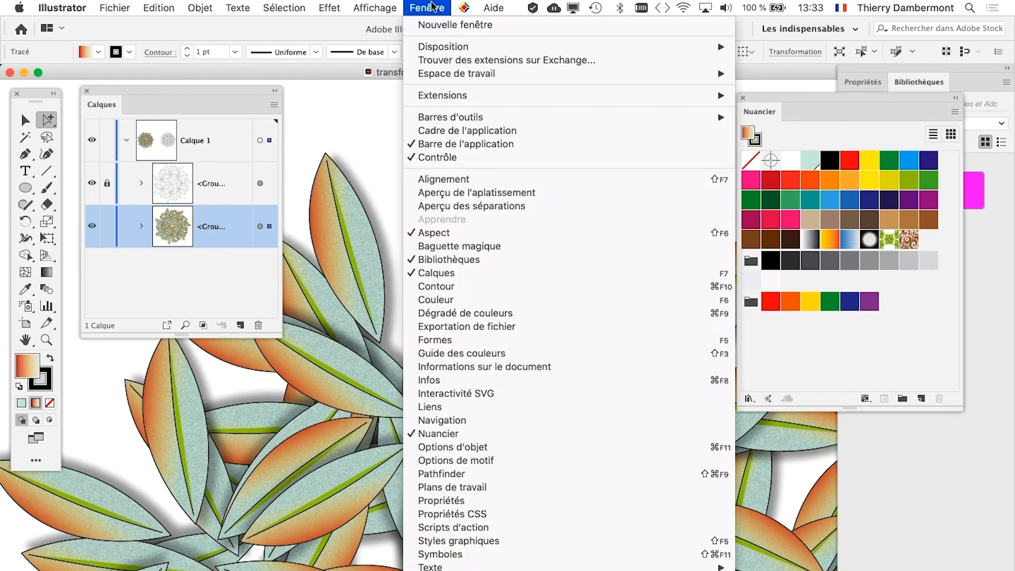
pyautogui.click(518, 543)
pyautogui.moveTo(764, 119); pyautogui.dragTo(262, 167)
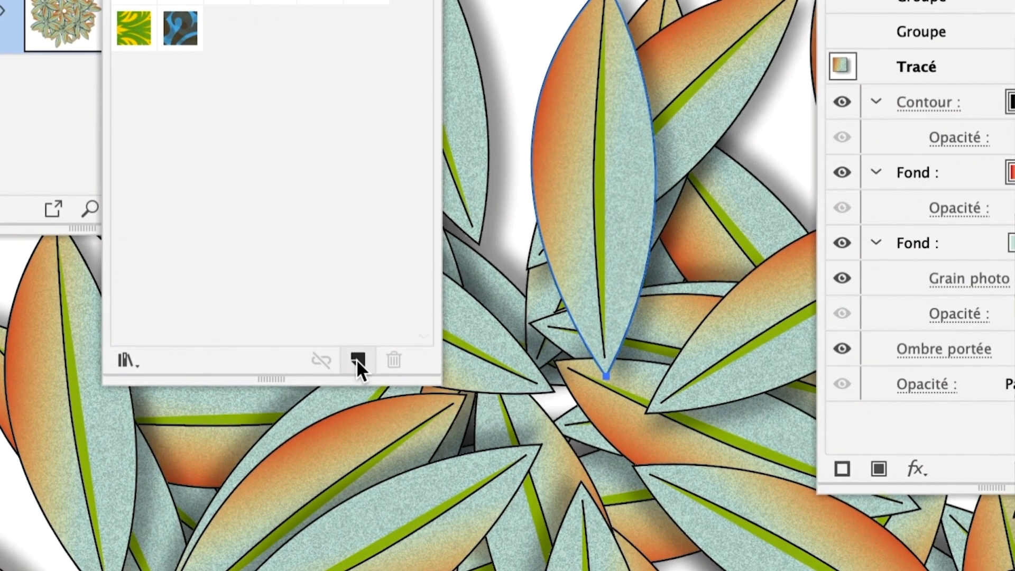
pyautogui.click(356, 359)
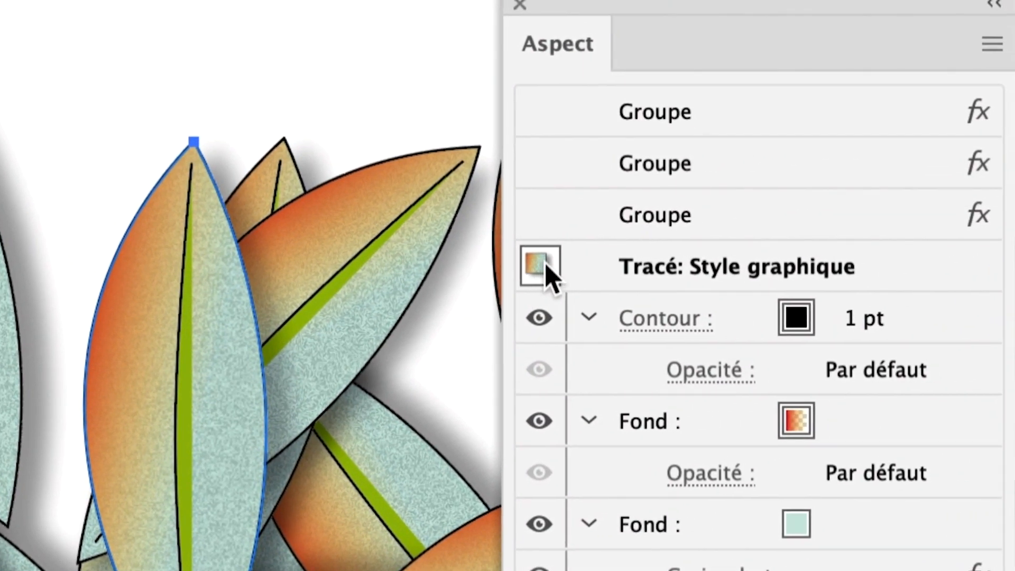
pyautogui.moveTo(544, 265); pyautogui.dragTo(328, 344)
pyautogui.scroll(-1, 440, 317)
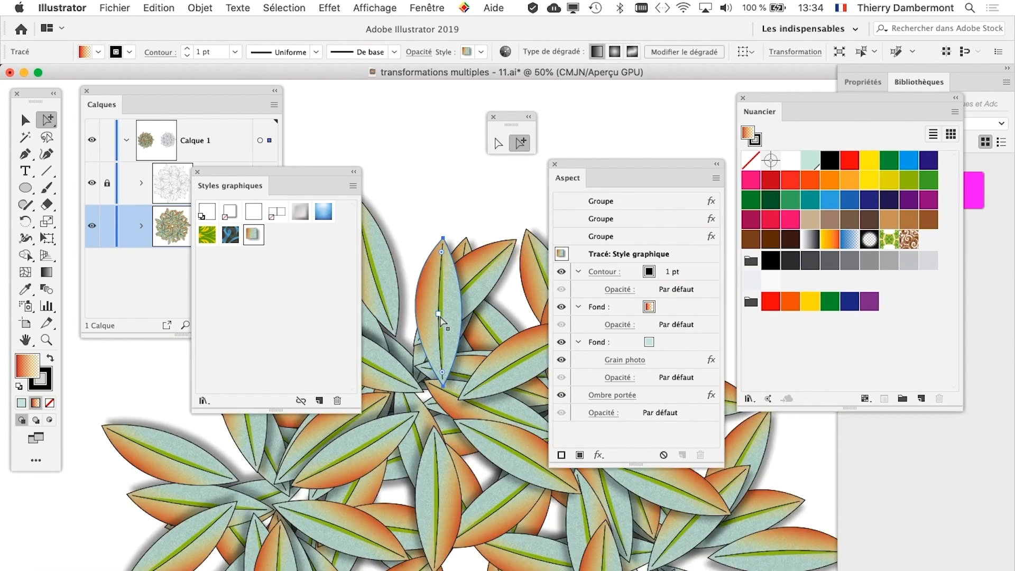
# Close the Layers and Swatches panels and place the Graphic Styles and Appearance panels on either side of the selected leaf
pyautogui.scroll(-1, 439, 317)
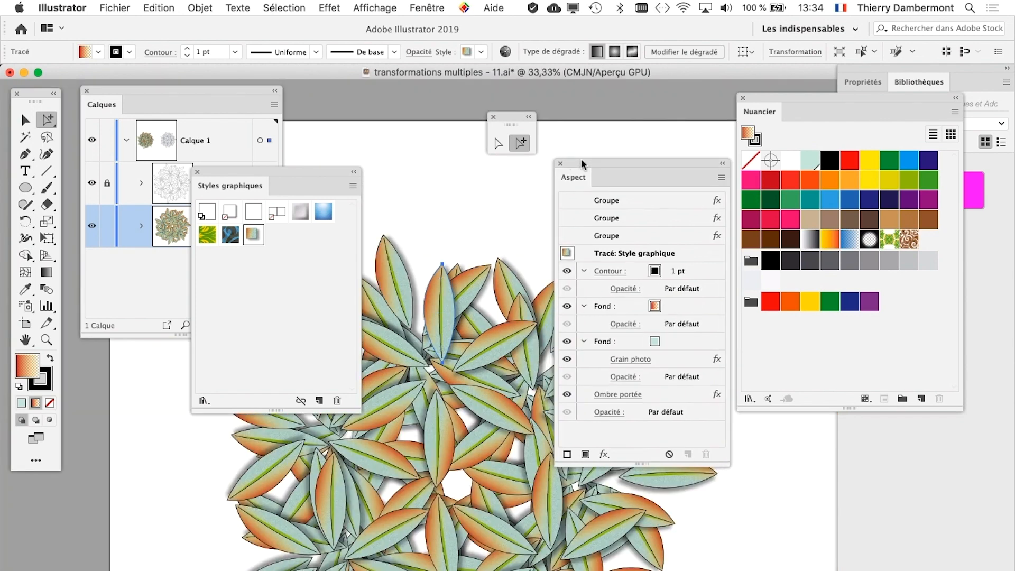
pyautogui.moveTo(570, 165); pyautogui.dragTo(615, 108)
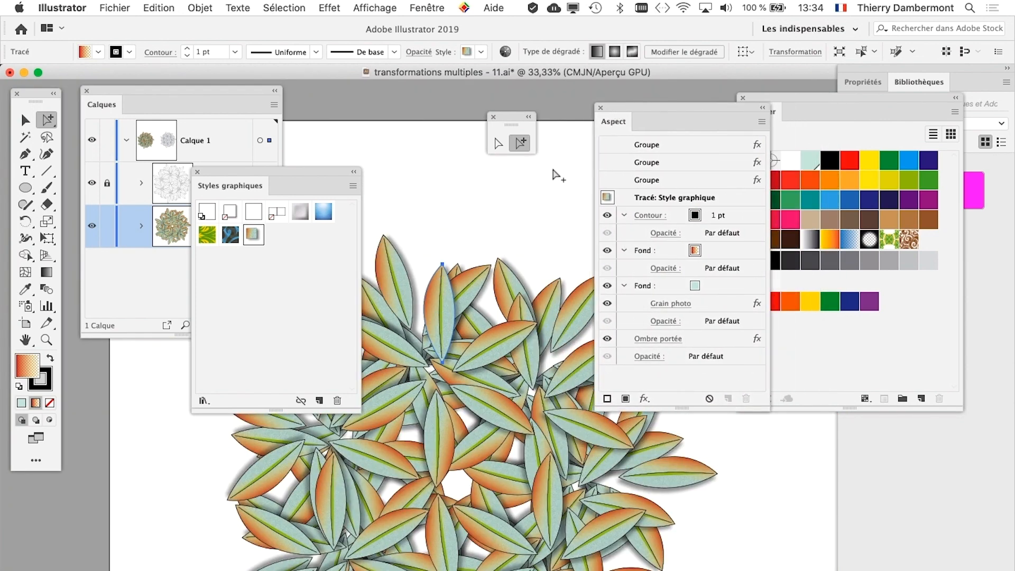
pyautogui.click(87, 91)
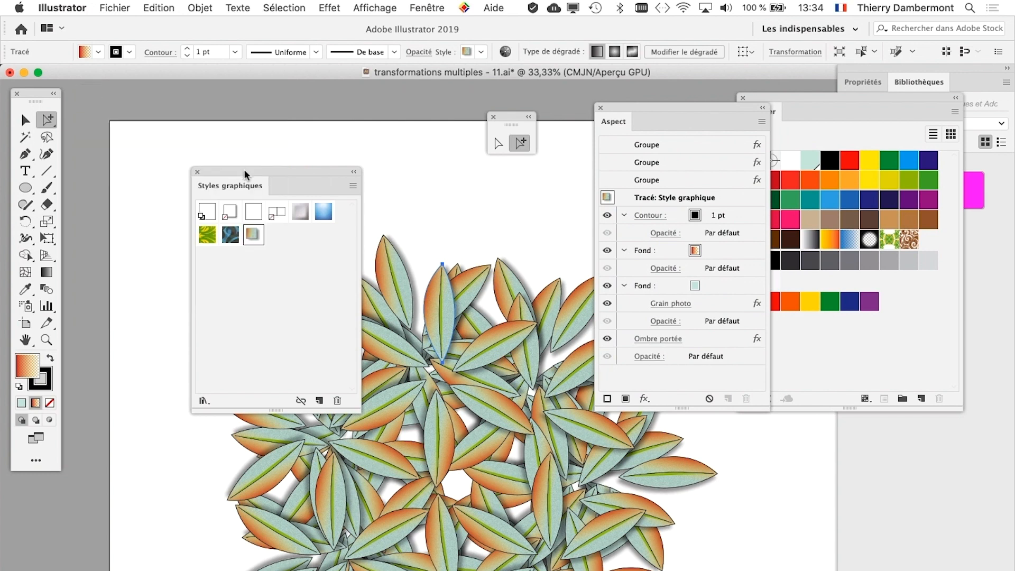
pyautogui.moveTo(245, 174); pyautogui.dragTo(142, 114)
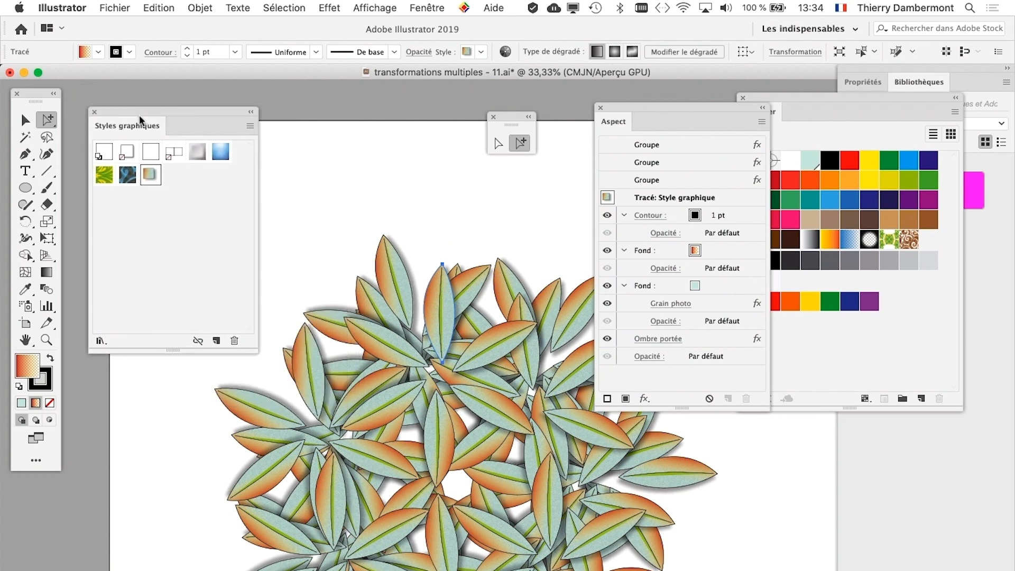
pyautogui.click(743, 97)
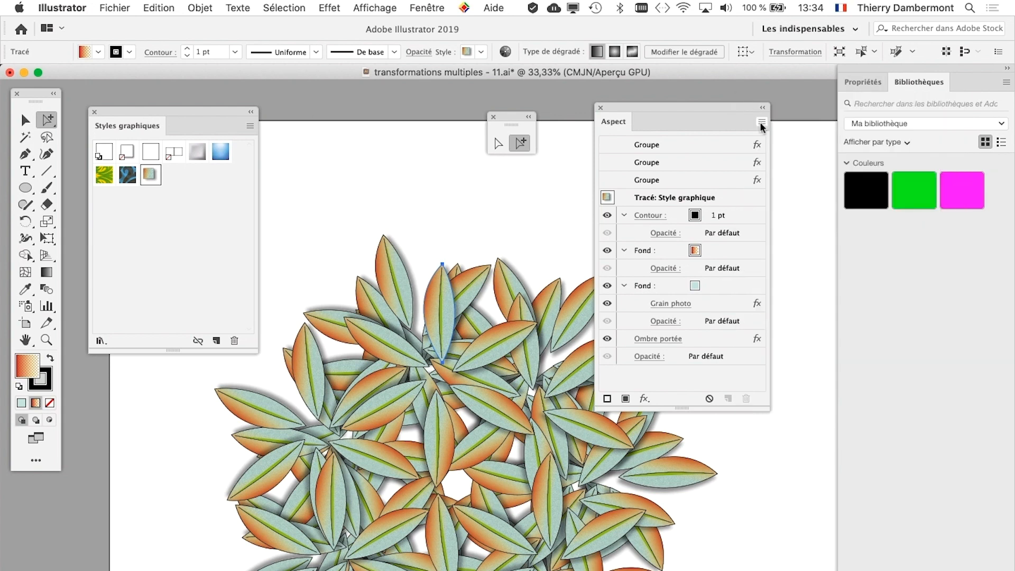
pyautogui.moveTo(721, 104); pyautogui.dragTo(753, 96)
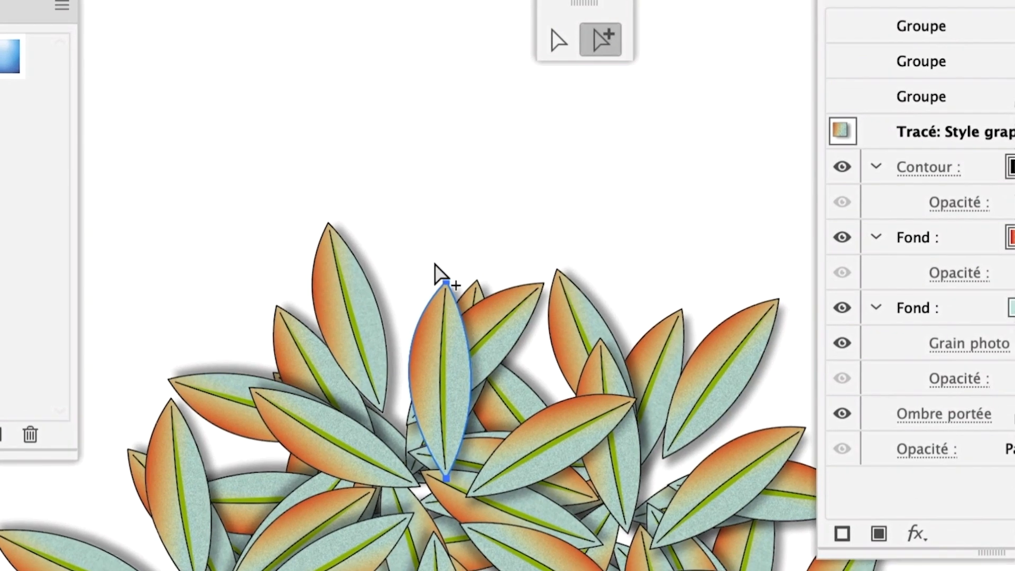
# Deselect and reselect the upright leaf to compare its look up close with its attributes in the Appearance panel
pyautogui.click(442, 213)
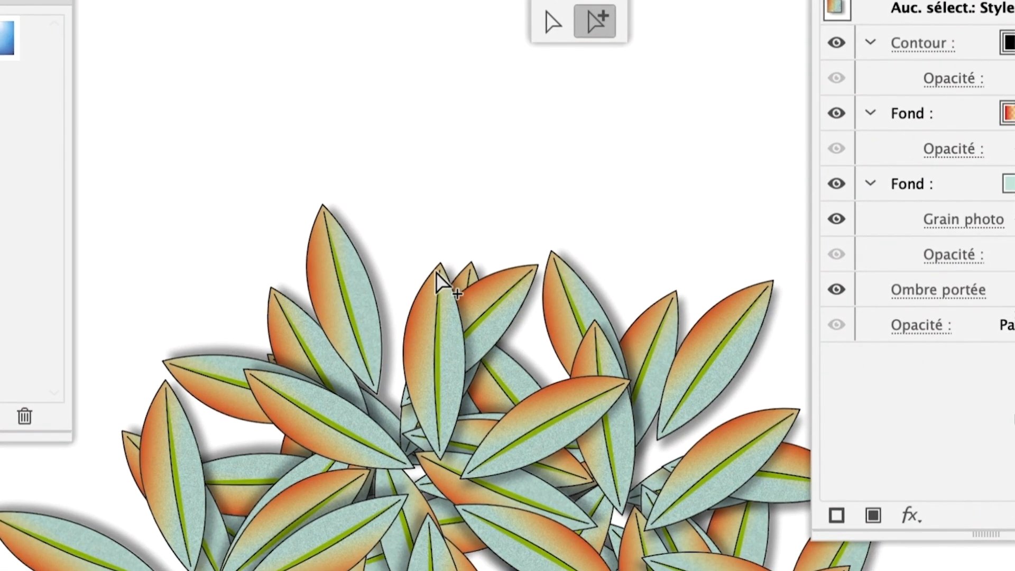
pyautogui.click(437, 274)
pyautogui.click(438, 280)
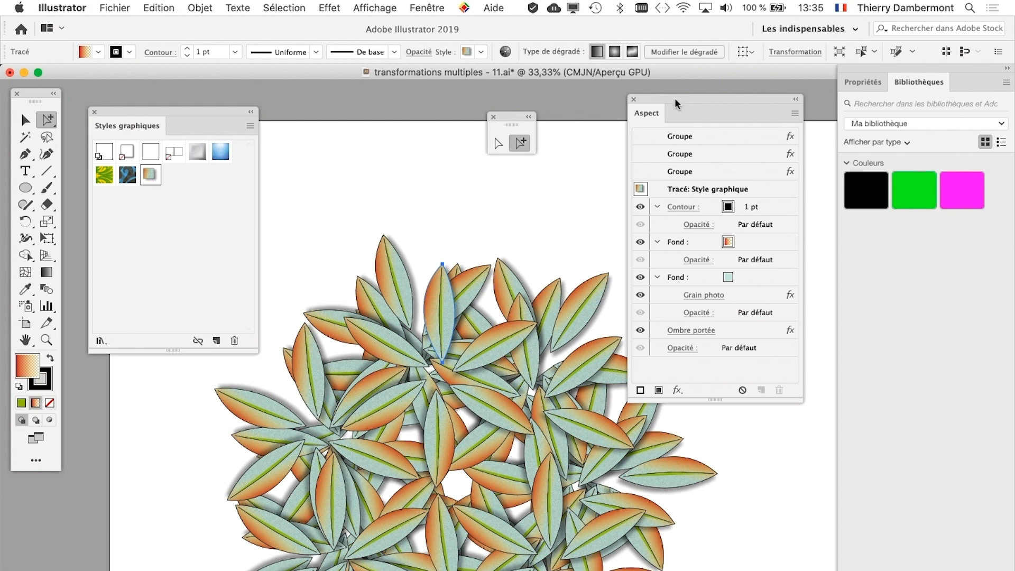
pyautogui.moveTo(674, 97); pyautogui.dragTo(697, 85)
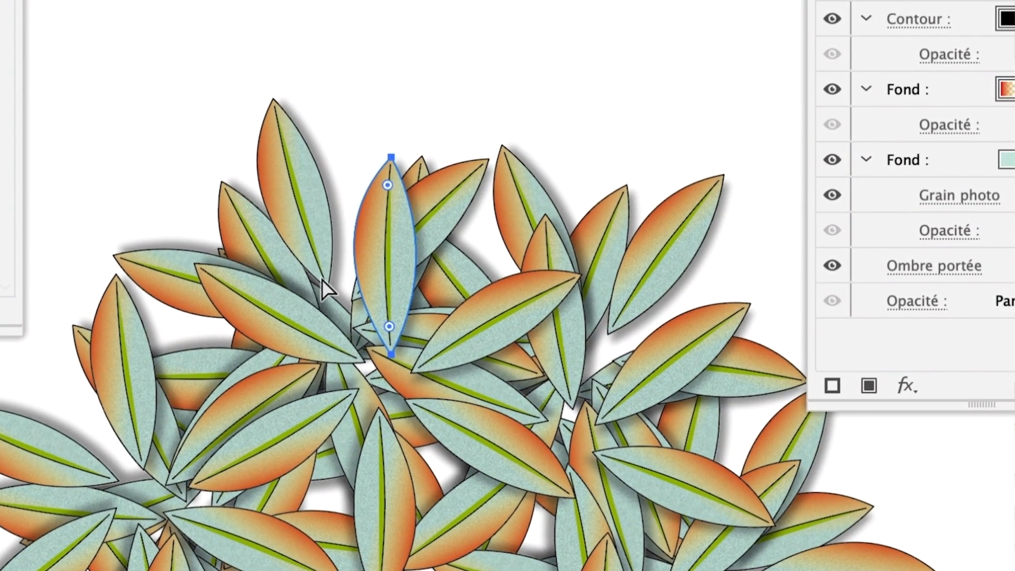
pyautogui.scroll(3, 321, 278)
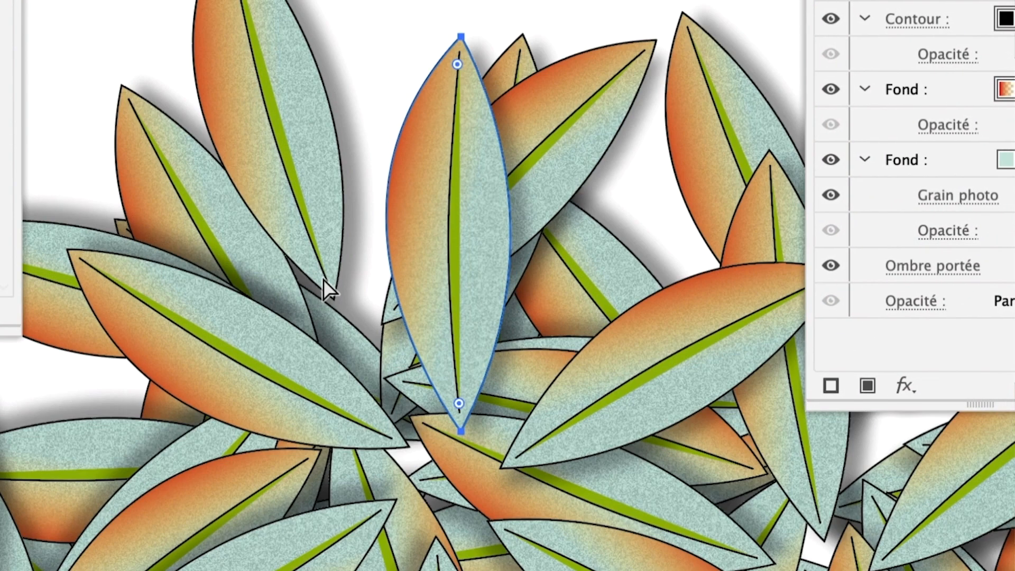
pyautogui.scroll(-1, 327, 279)
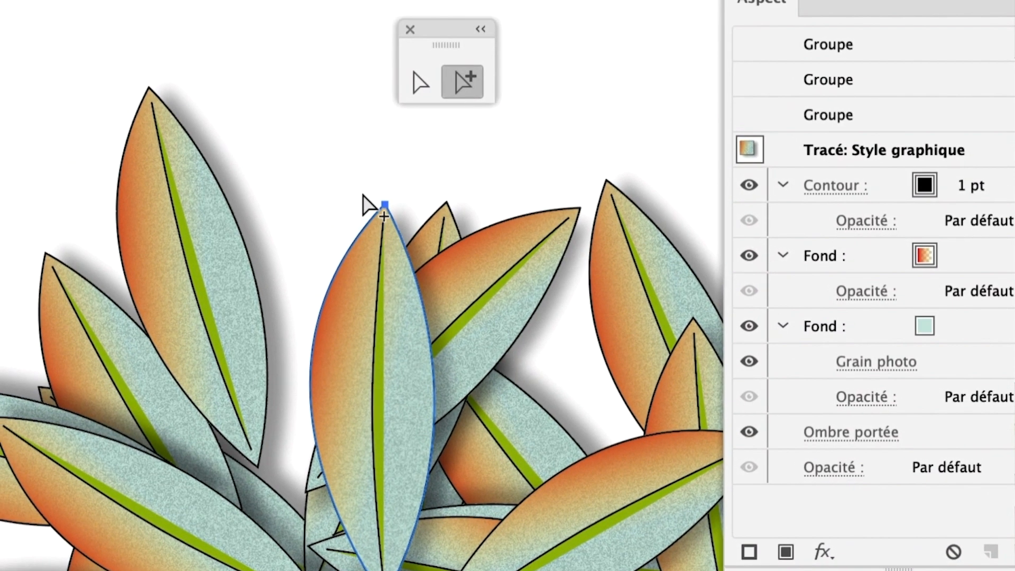
pyautogui.click(435, 29)
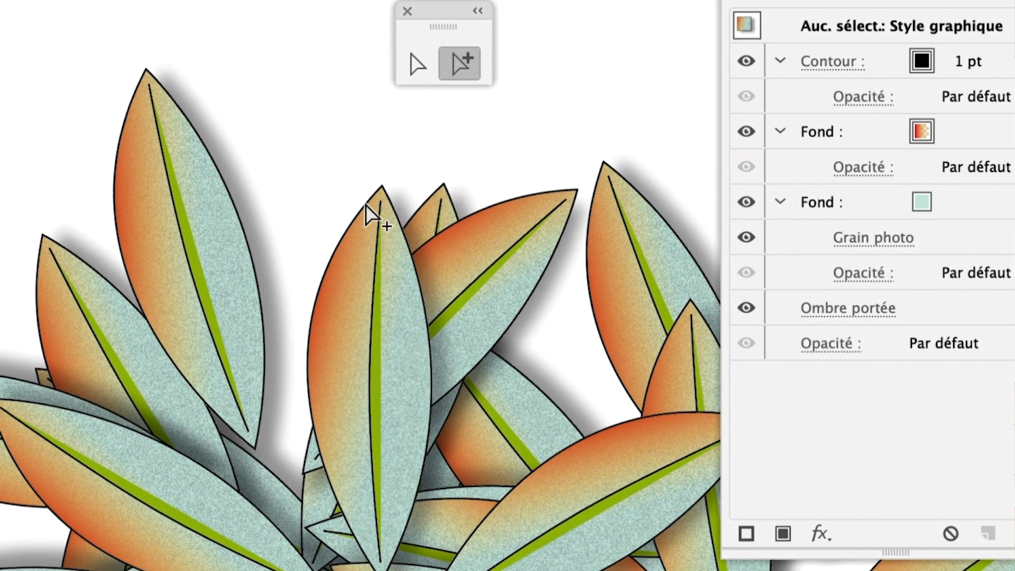
pyautogui.click(370, 209)
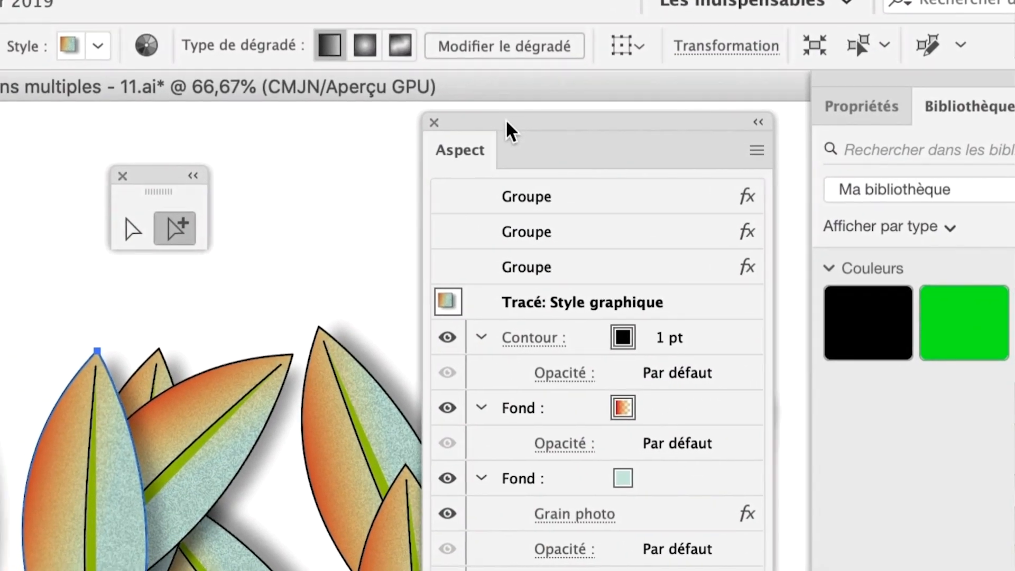
# Add a new fill to the selected leaf and place it just below the stroke in the attribute stack
pyautogui.moveTo(507, 129); pyautogui.dragTo(377, 150)
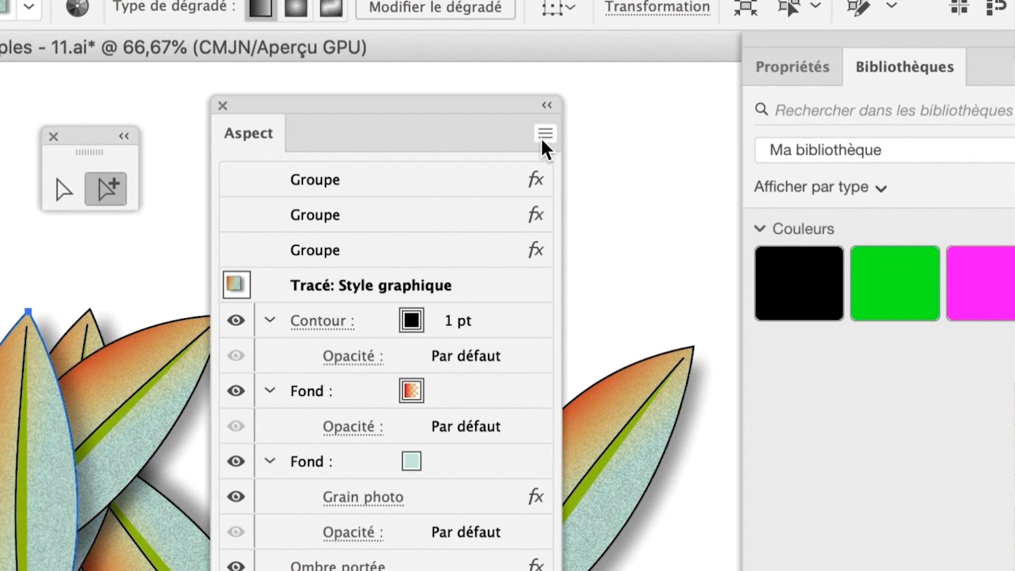
pyautogui.click(543, 138)
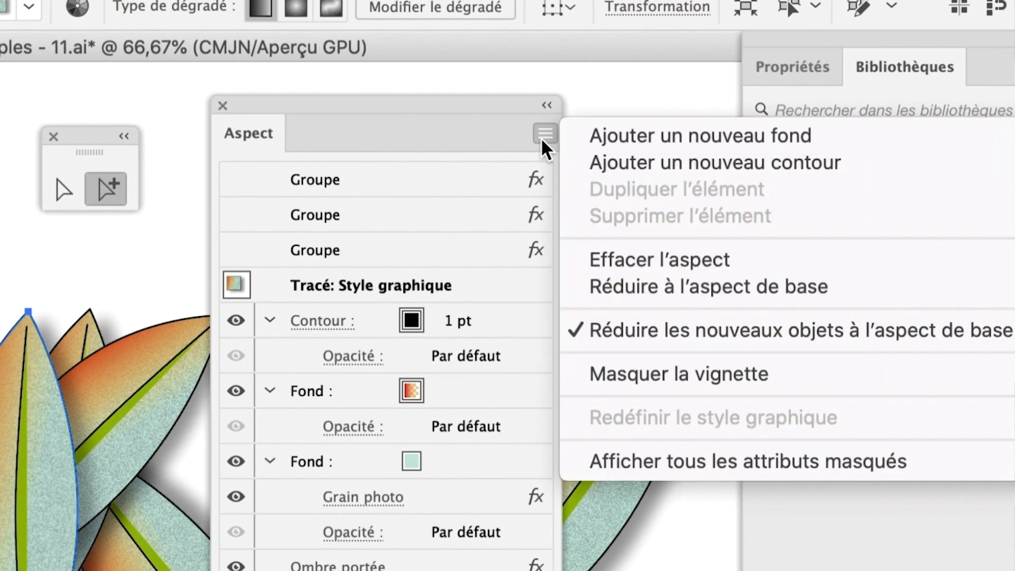
pyautogui.click(564, 136)
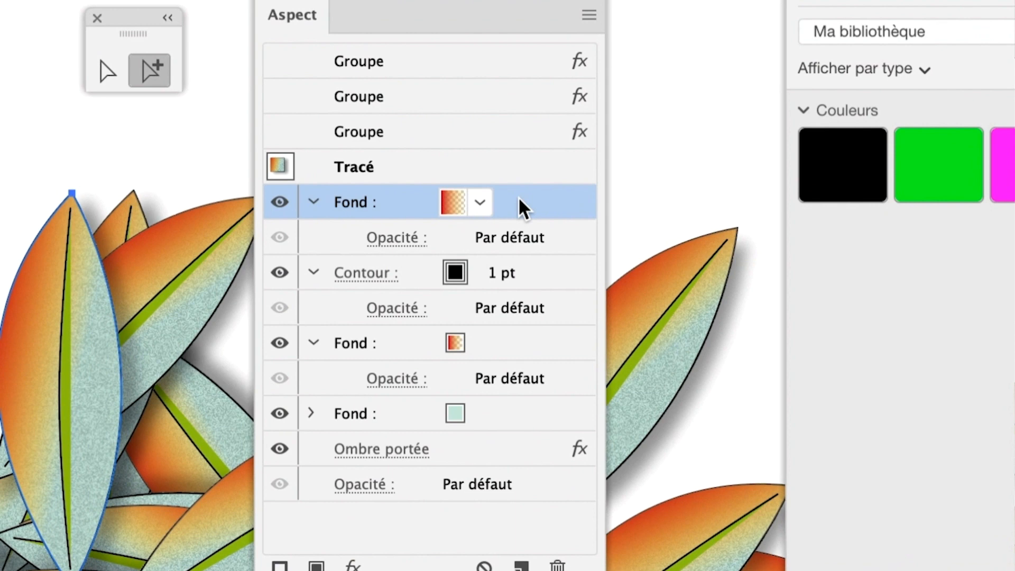
pyautogui.moveTo(519, 201); pyautogui.dragTo(511, 371)
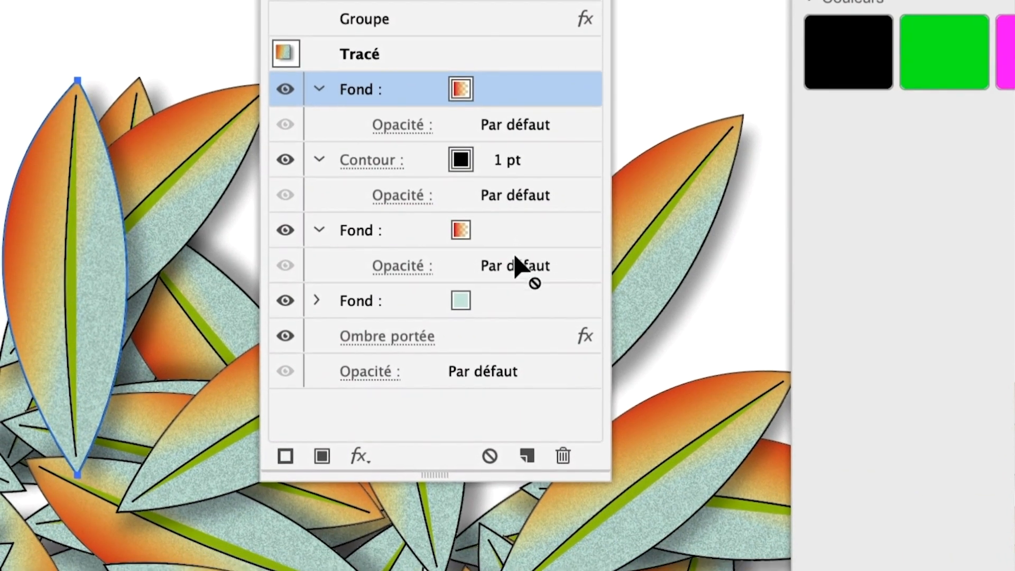
pyautogui.moveTo(516, 257); pyautogui.dragTo(512, 256)
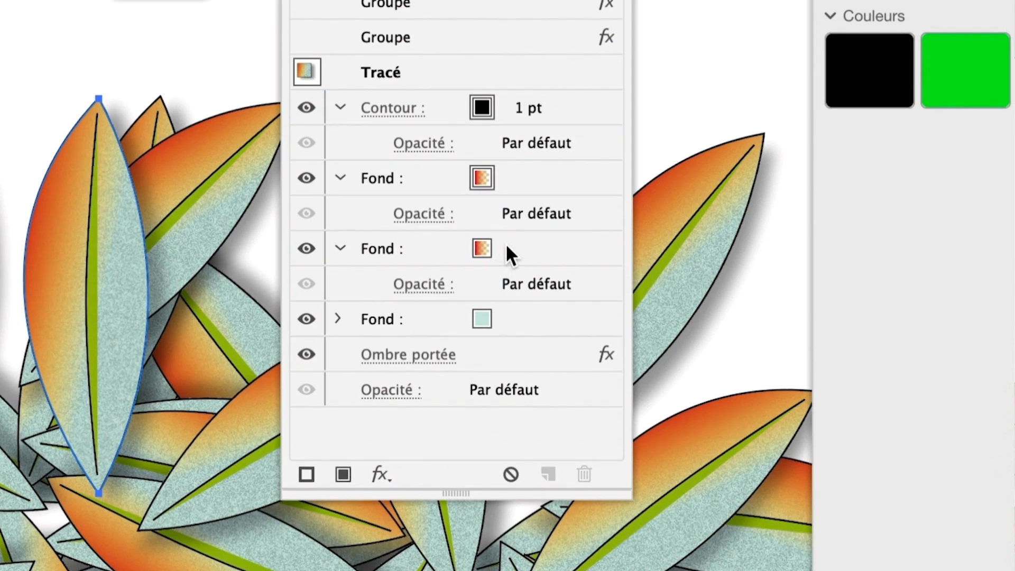
# Apply the brown swirl pattern swatch to the lower of the leaf's two gradient fills
pyautogui.click(495, 212)
pyautogui.click(503, 244)
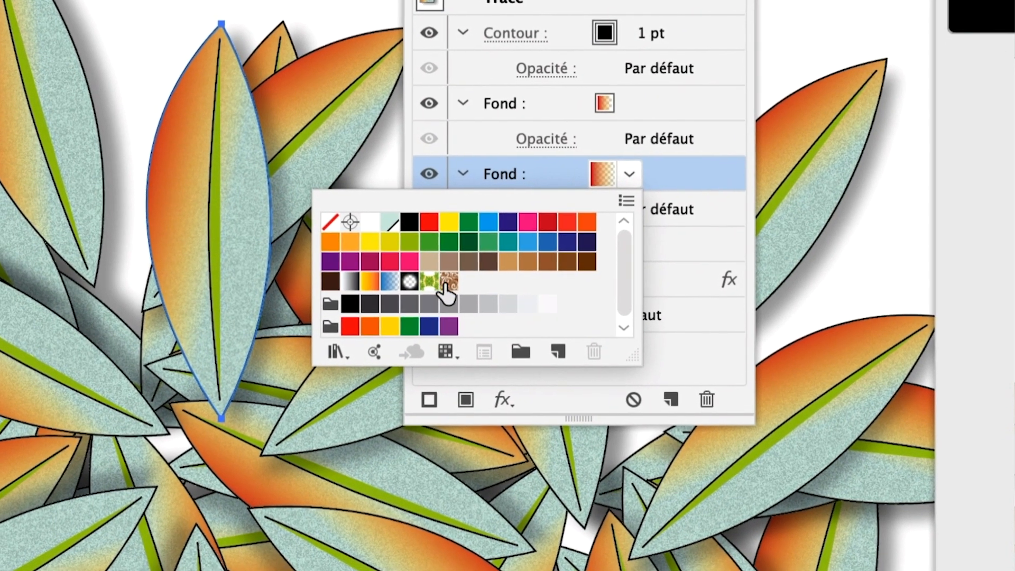
pyautogui.click(447, 283)
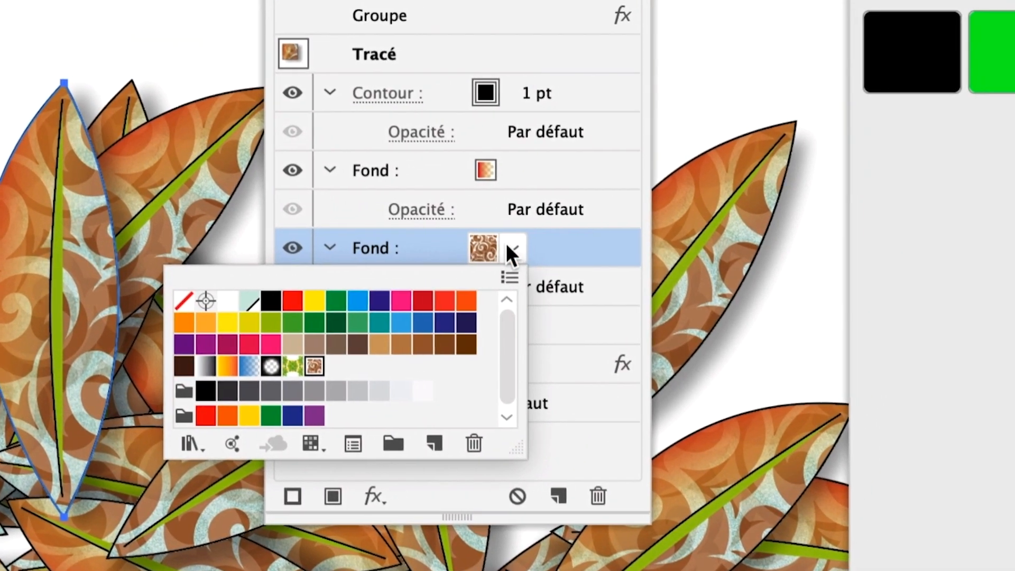
pyautogui.click(643, 162)
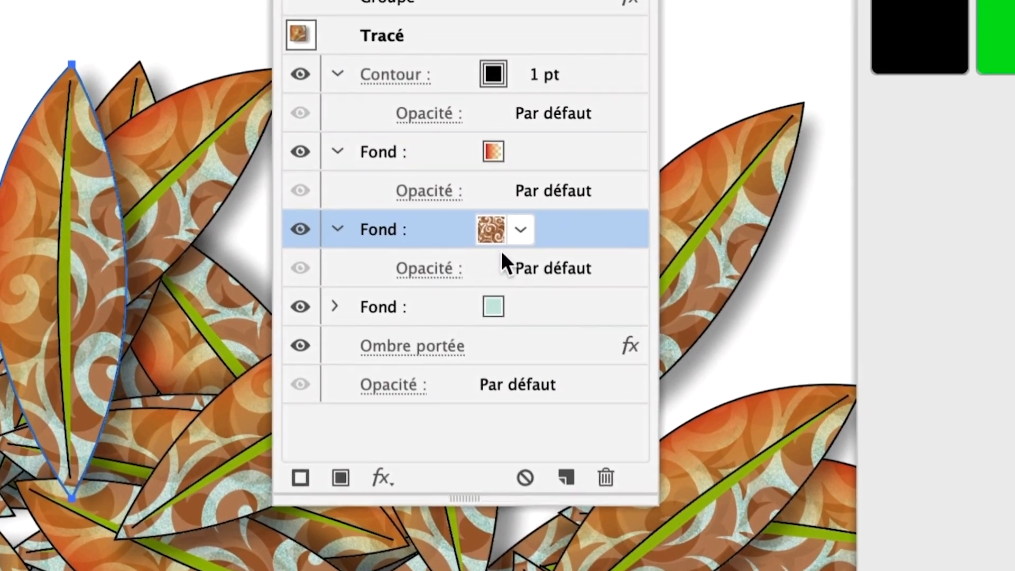
pyautogui.click(510, 249)
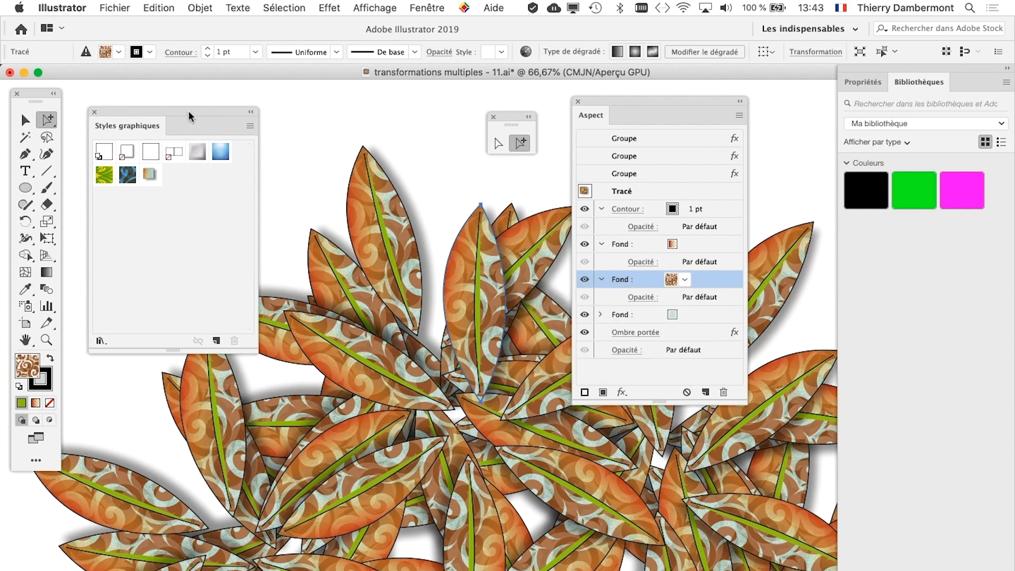
# Shorten the Graphic Styles panel beside the artwork and store the swirl-patterned leaf's appearance as a new graphic style
pyautogui.moveTo(188, 110); pyautogui.dragTo(256, 88)
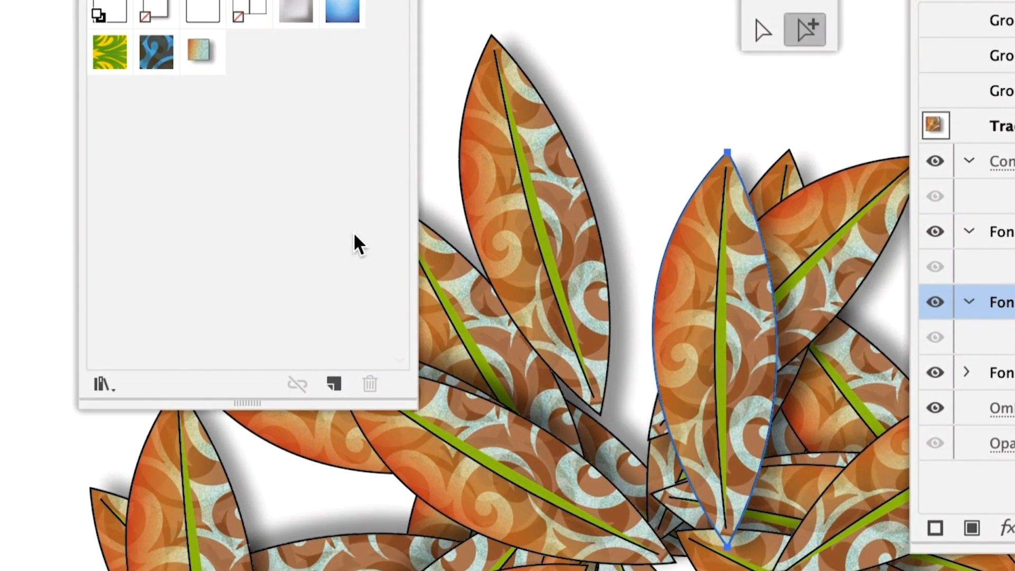
pyautogui.moveTo(416, 405); pyautogui.dragTo(417, 204)
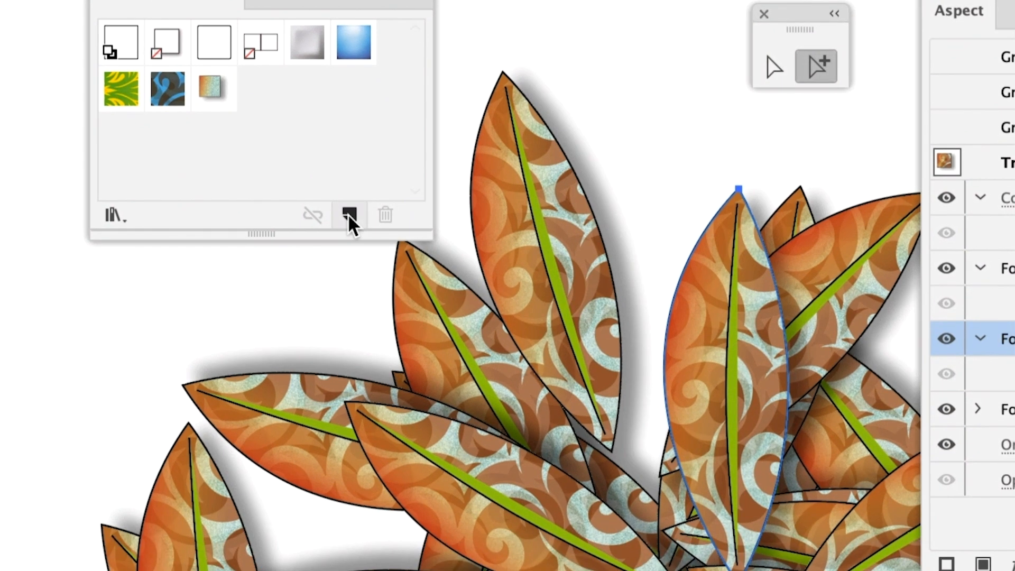
pyautogui.click(350, 215)
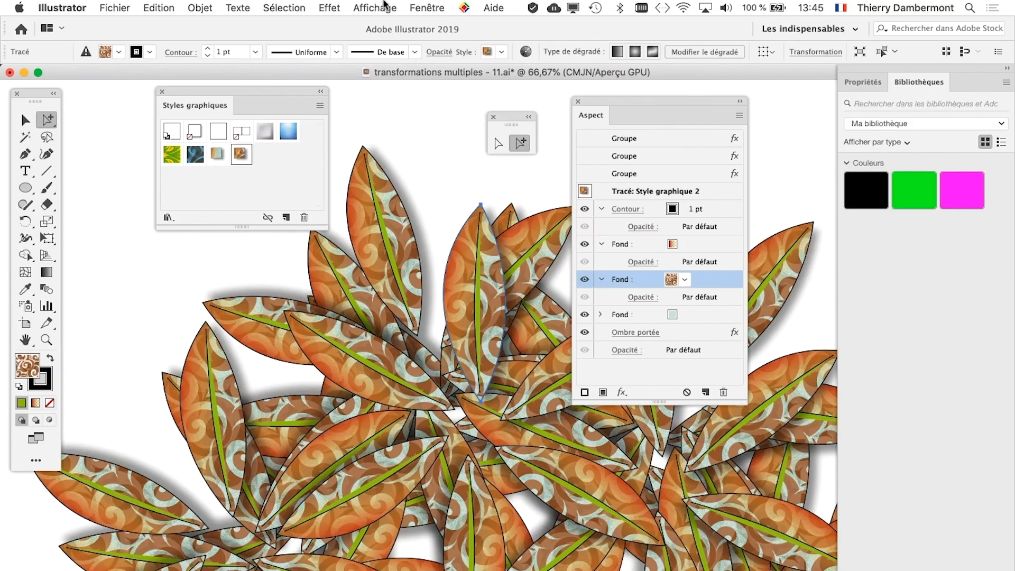
# Set the document raster effects resolution to 30 ppi
pyautogui.click(339, 8)
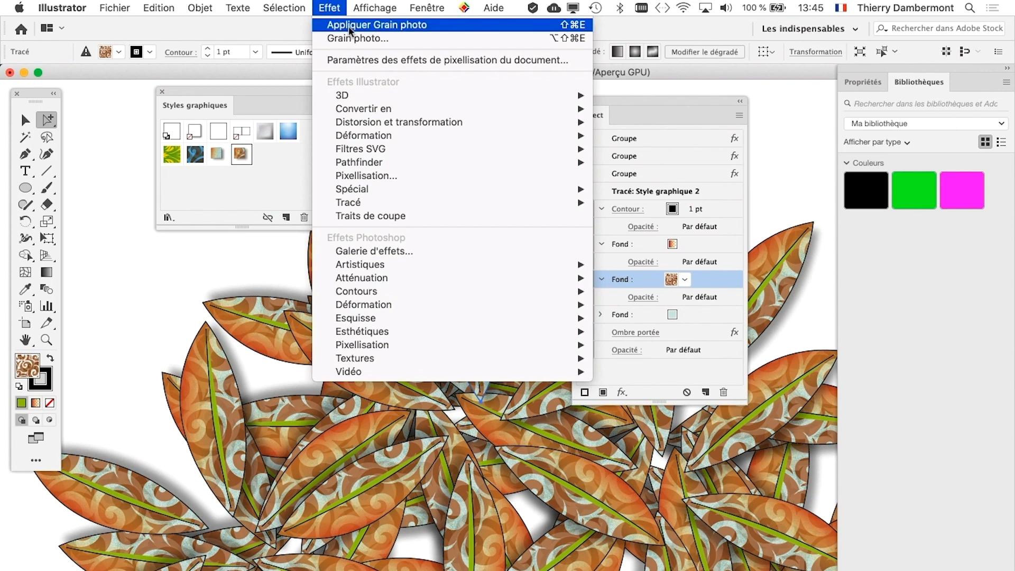
pyautogui.click(357, 60)
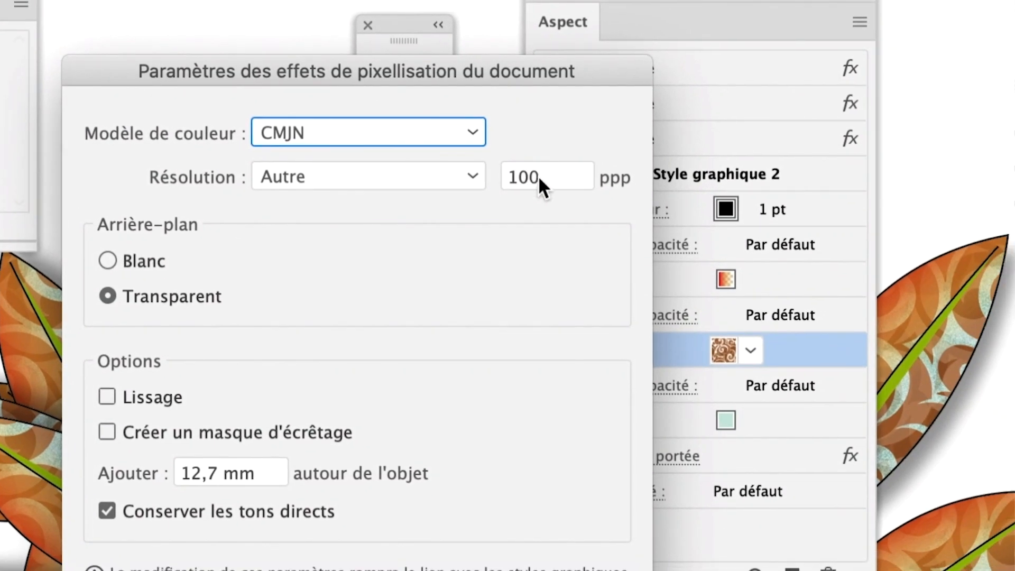
pyautogui.doubleClick(539, 177)
pyautogui.write('30')
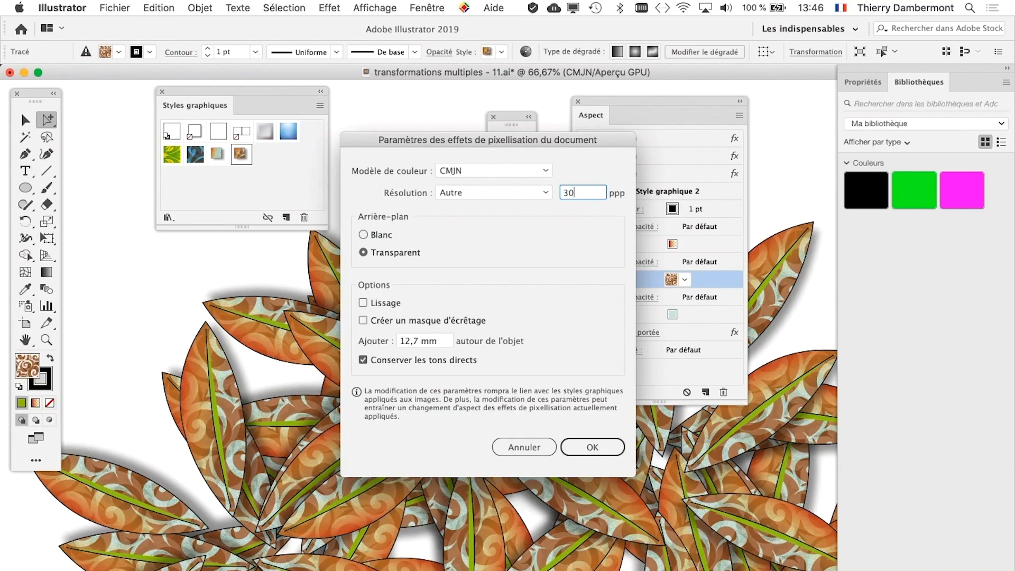
pyautogui.press('Return')
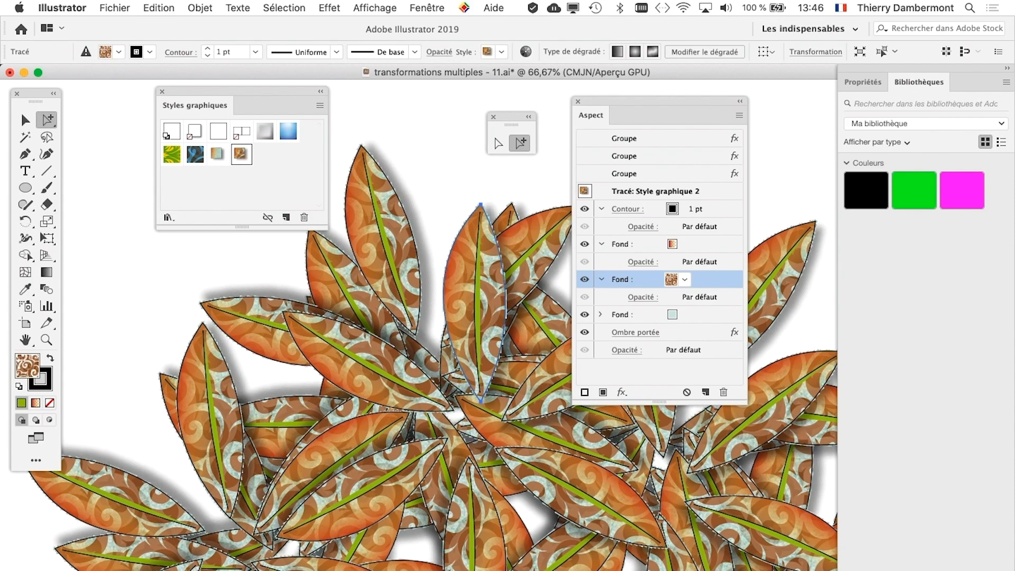
# Inspect the pixelation of the grain and drop shadow at 200% and 100%, with the Appearance panel moved off the leaf
pyautogui.press('super+plus')
pyautogui.press('super+plus')
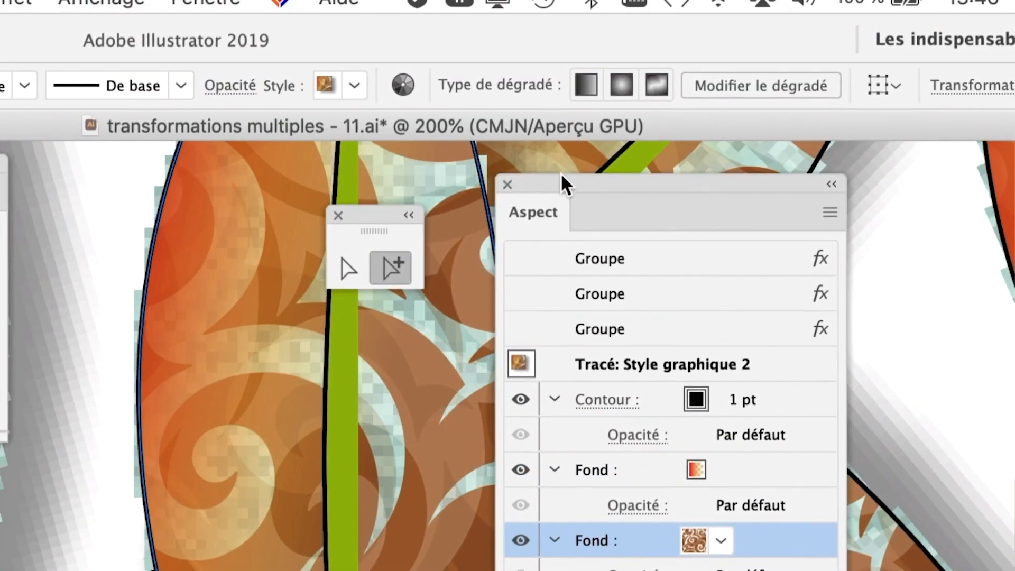
pyautogui.moveTo(561, 175); pyautogui.dragTo(926, 210)
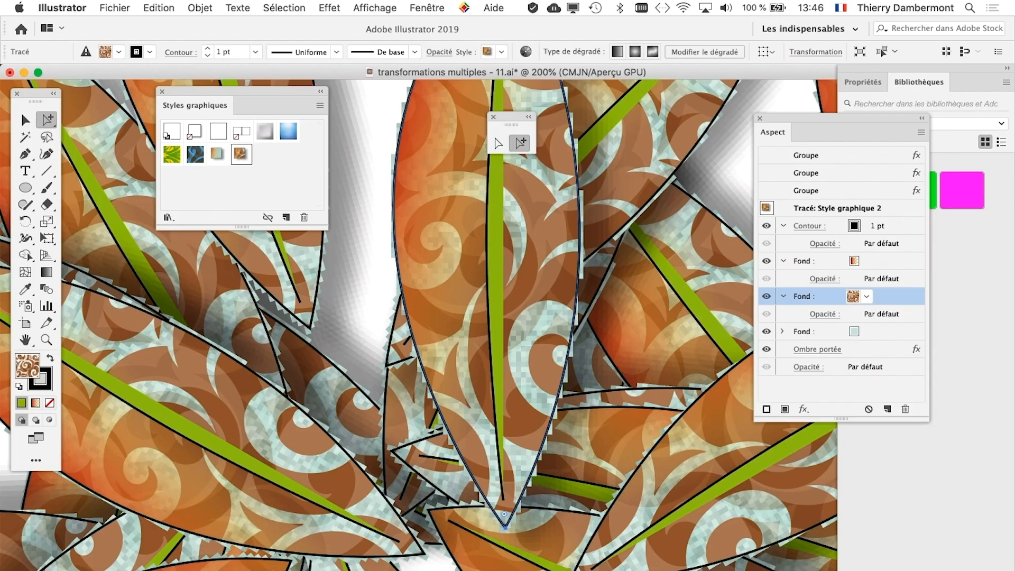
pyautogui.press('super+1')
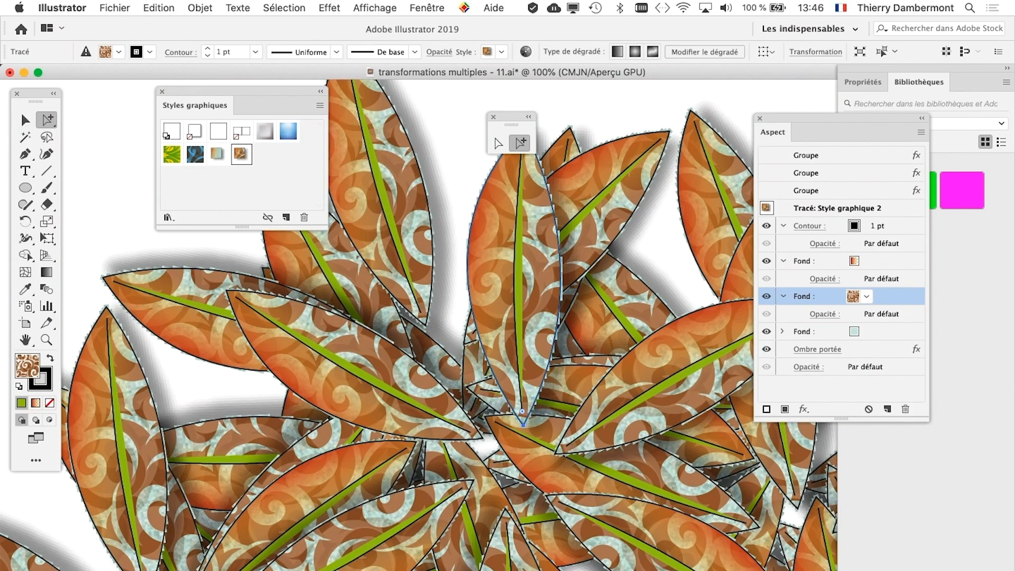
pyautogui.press('super+minus')
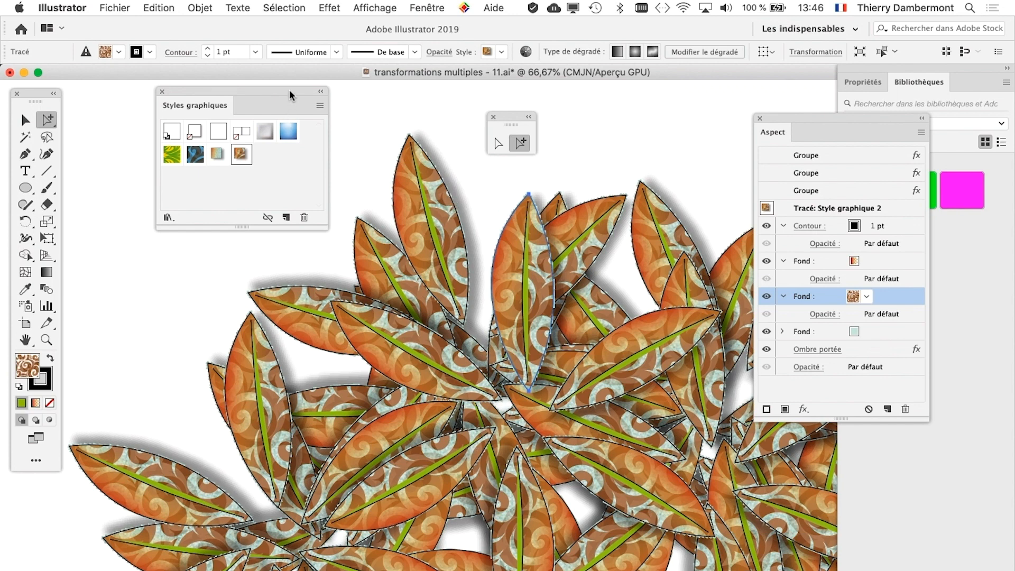
# Reposition the Graphic Styles and Appearance panels on either side of the selected leaf
pyautogui.moveTo(290, 90); pyautogui.dragTo(214, 99)
pyautogui.moveTo(795, 117); pyautogui.dragTo(627, 99)
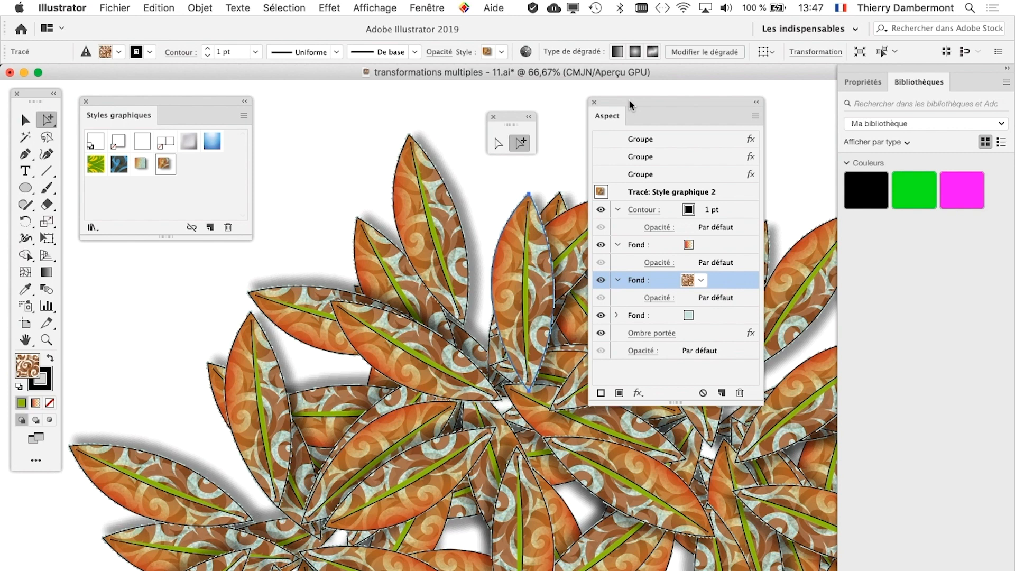
pyautogui.moveTo(629, 99); pyautogui.dragTo(643, 146)
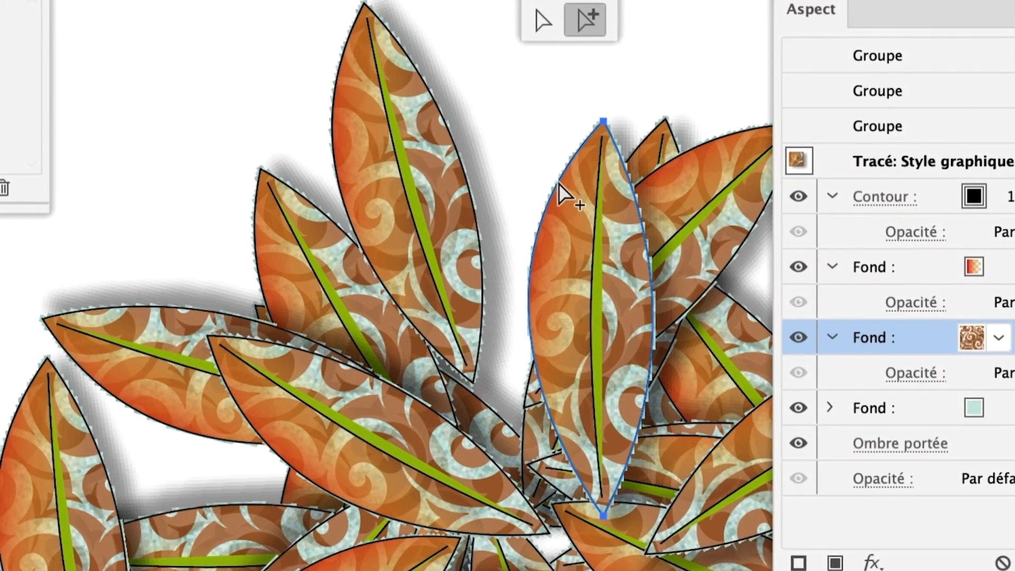
# Set the opacity of the leaf's swirl-pattern fill to 20%
pyautogui.click(560, 166)
pyautogui.click(564, 177)
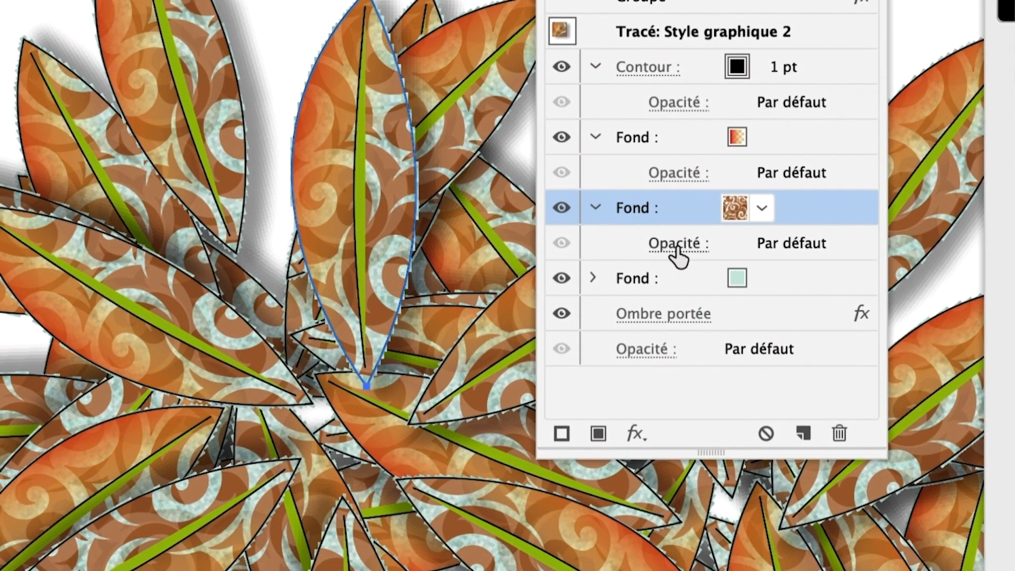
pyautogui.click(671, 259)
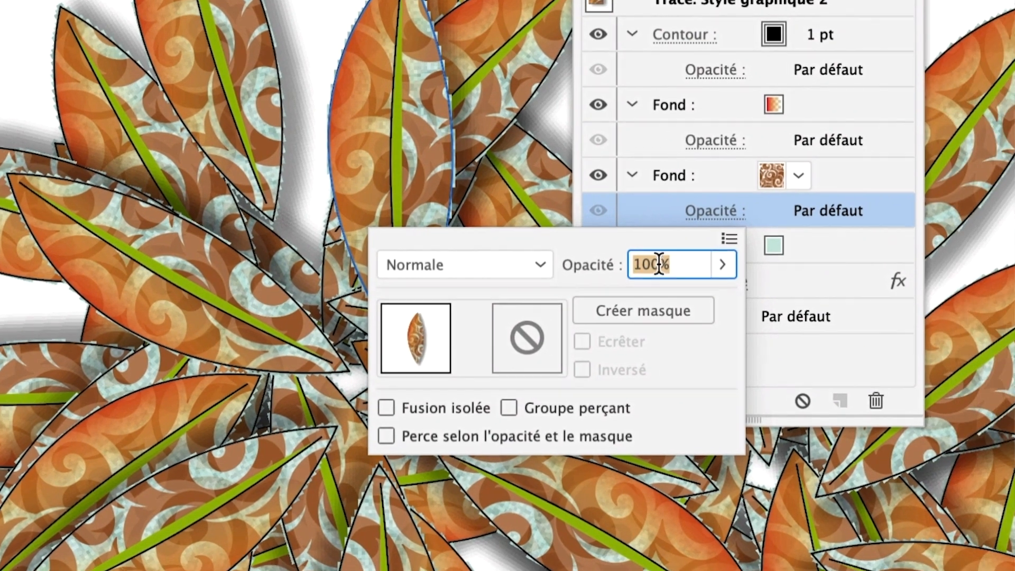
pyautogui.write('20')
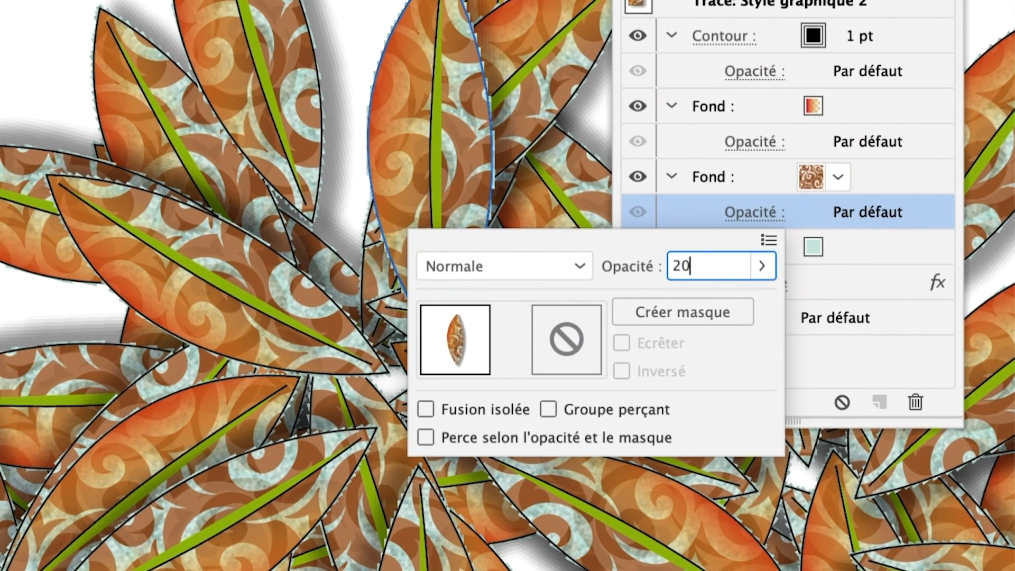
pyautogui.press('Tab')
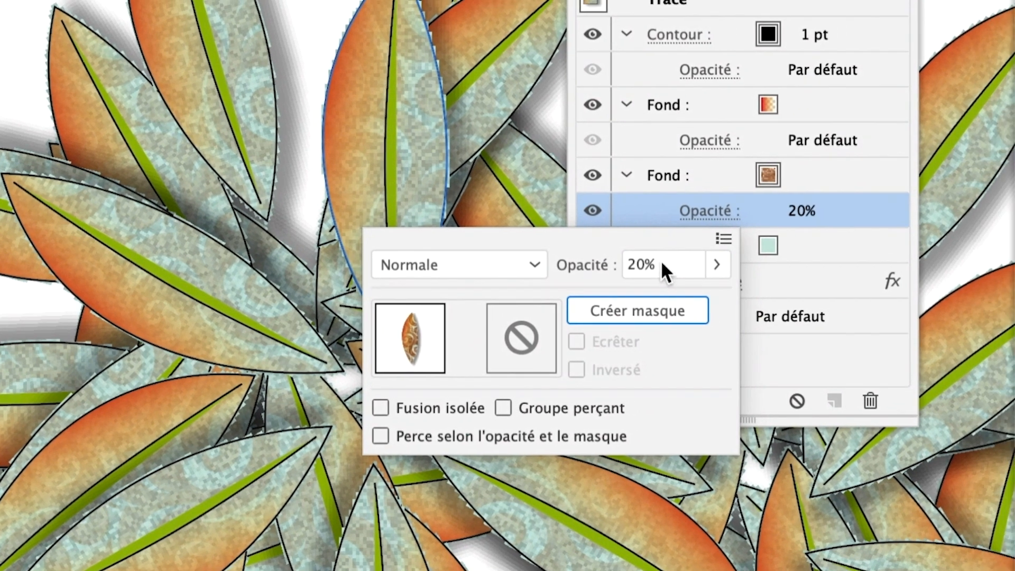
# Set the swirl-pattern fill's opacity to 50% and store the leaf's look as a new graphic style
pyautogui.click(636, 260)
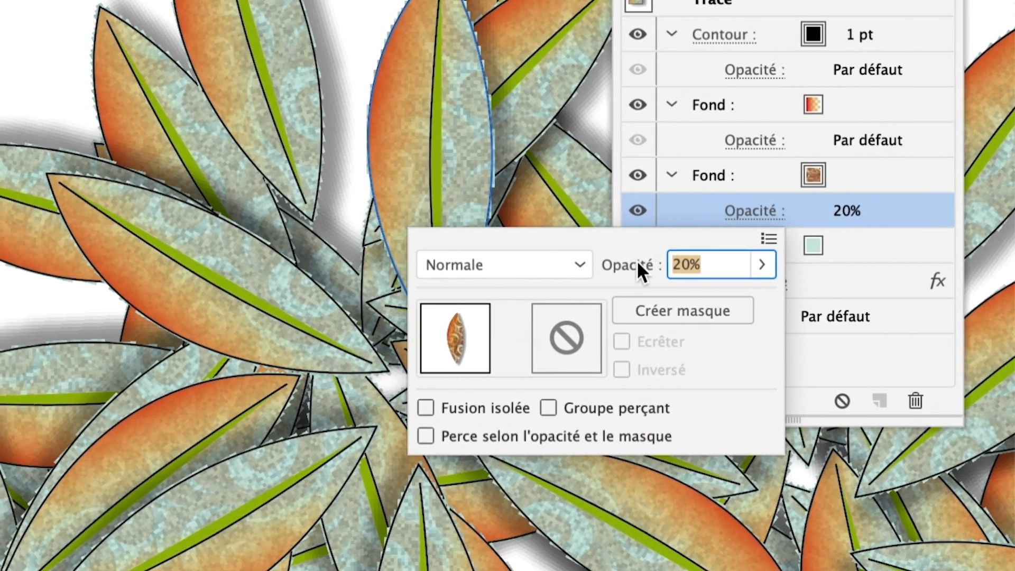
pyautogui.write('50')
pyautogui.press('Tab')
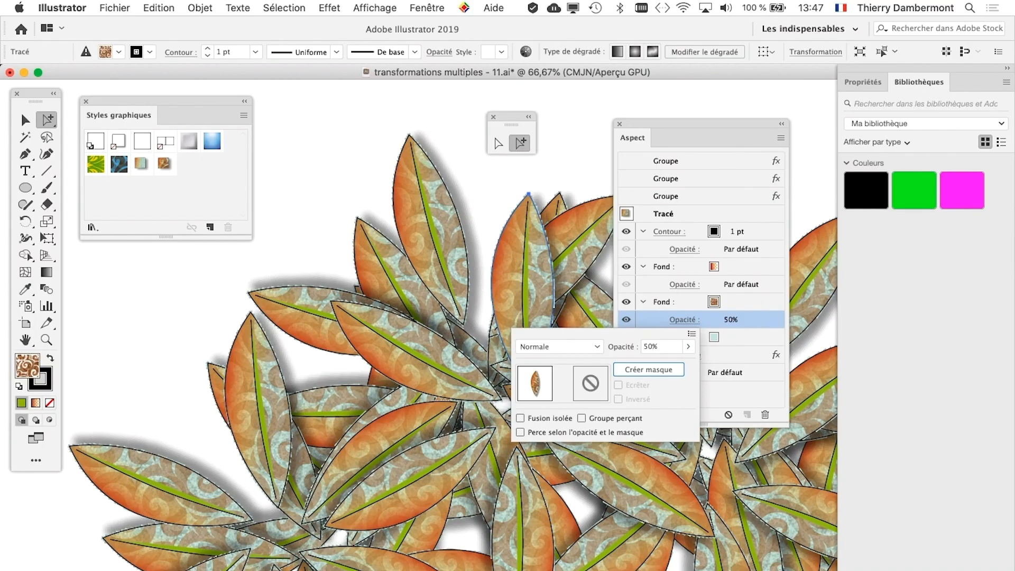
pyautogui.press('Escape')
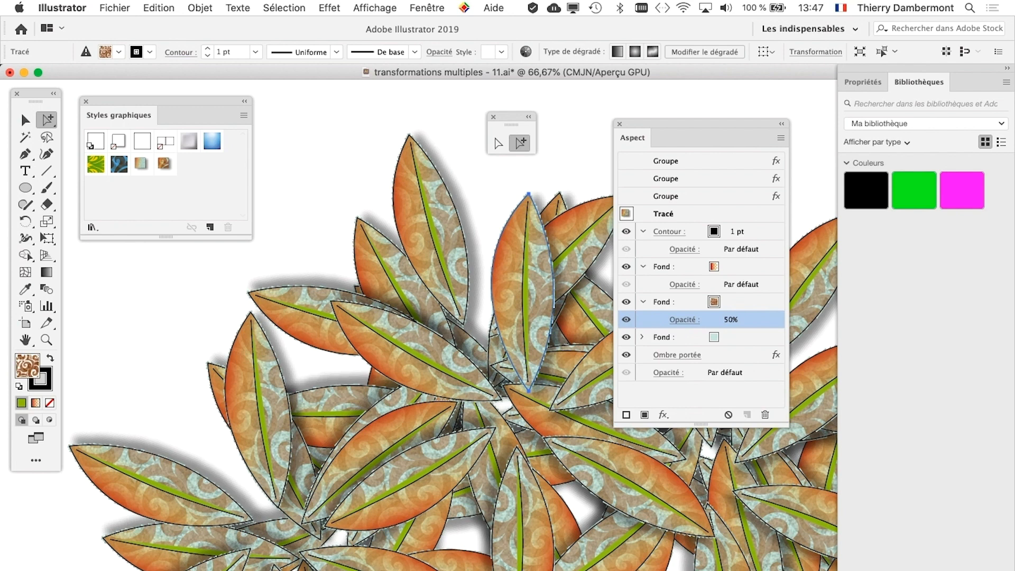
pyautogui.moveTo(168, 101); pyautogui.dragTo(190, 101)
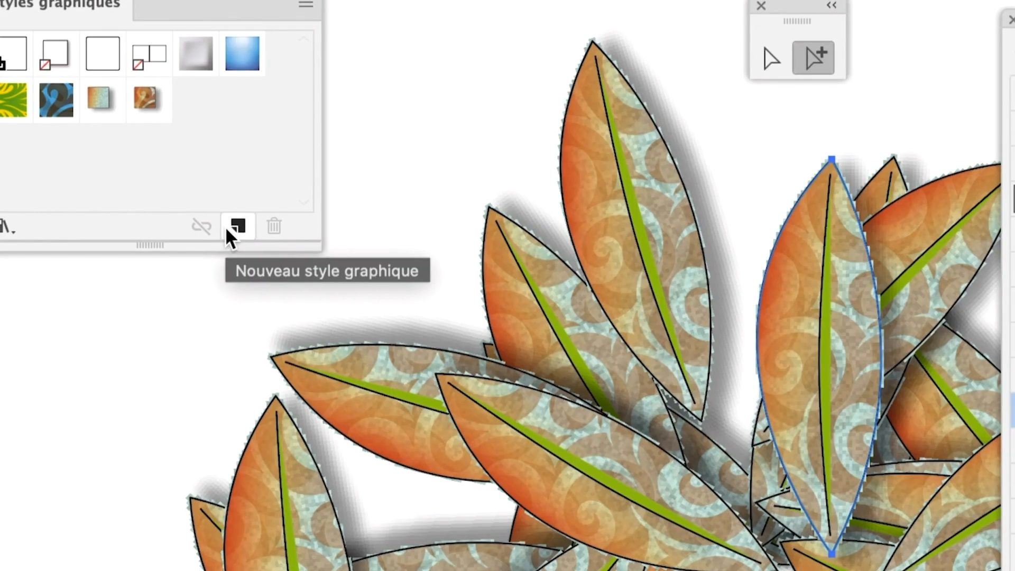
pyautogui.click(237, 226)
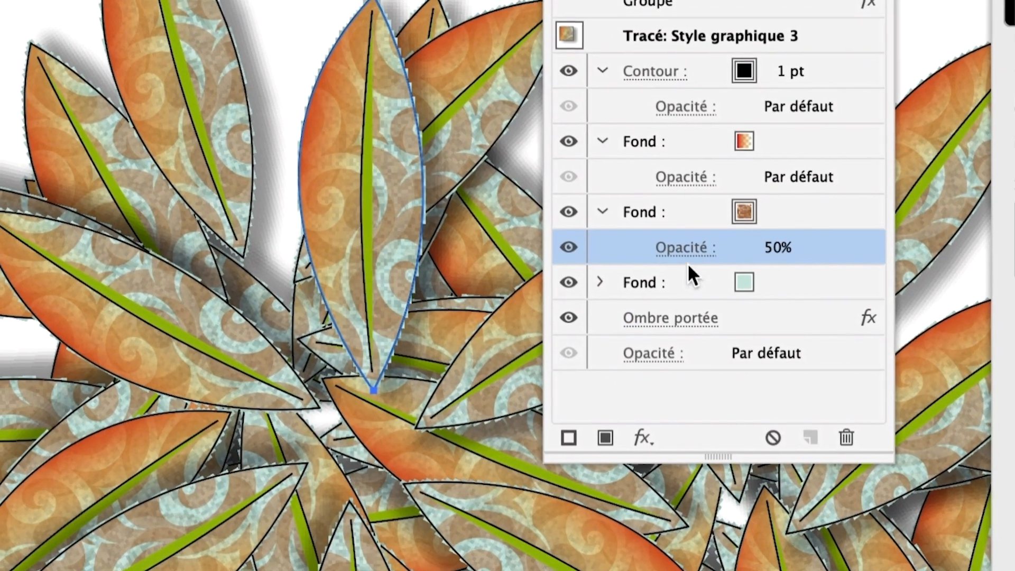
pyautogui.click(685, 248)
pyautogui.click(610, 277)
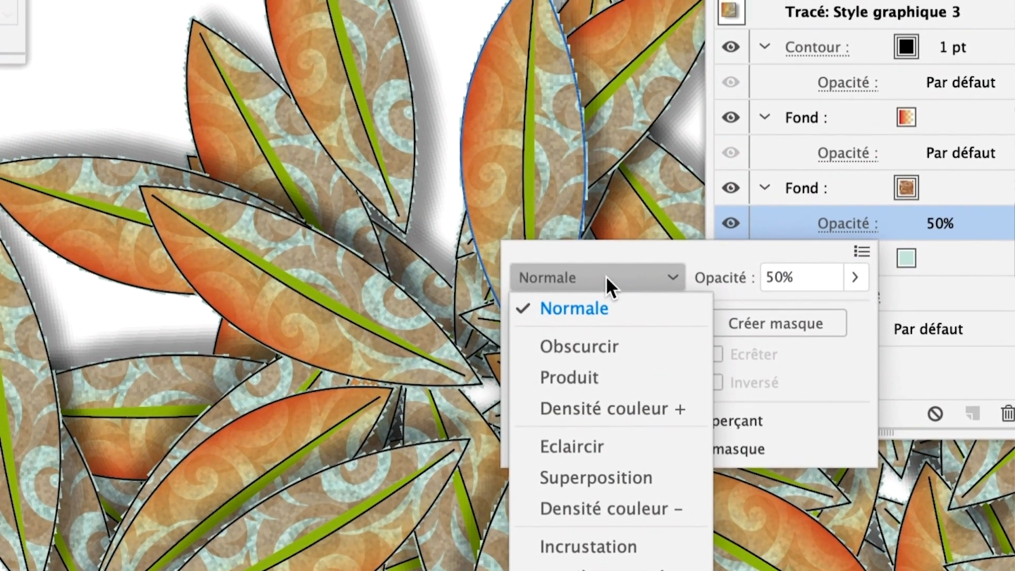
pyautogui.click(607, 279)
pyautogui.press('Escape')
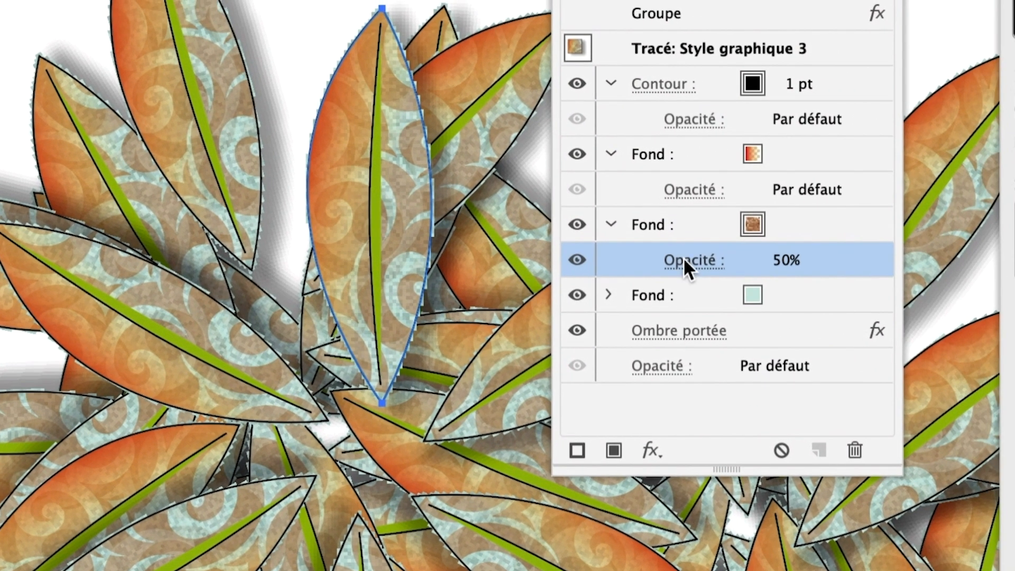
# Set the swirl-pattern fill's blending mode to Produit and store the leaf's look as another graphic style
pyautogui.click(829, 226)
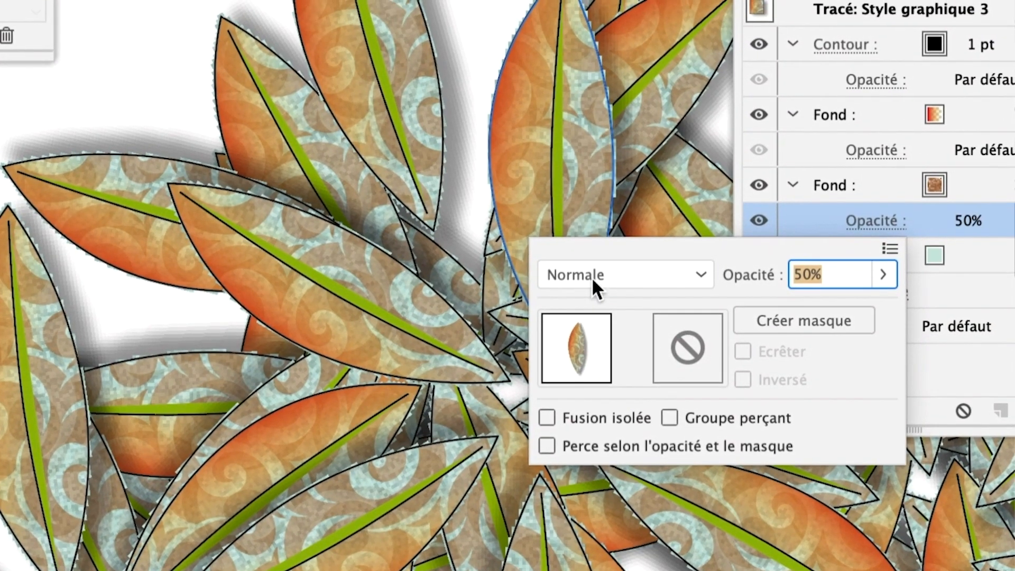
pyautogui.scroll(-1, 599, 275)
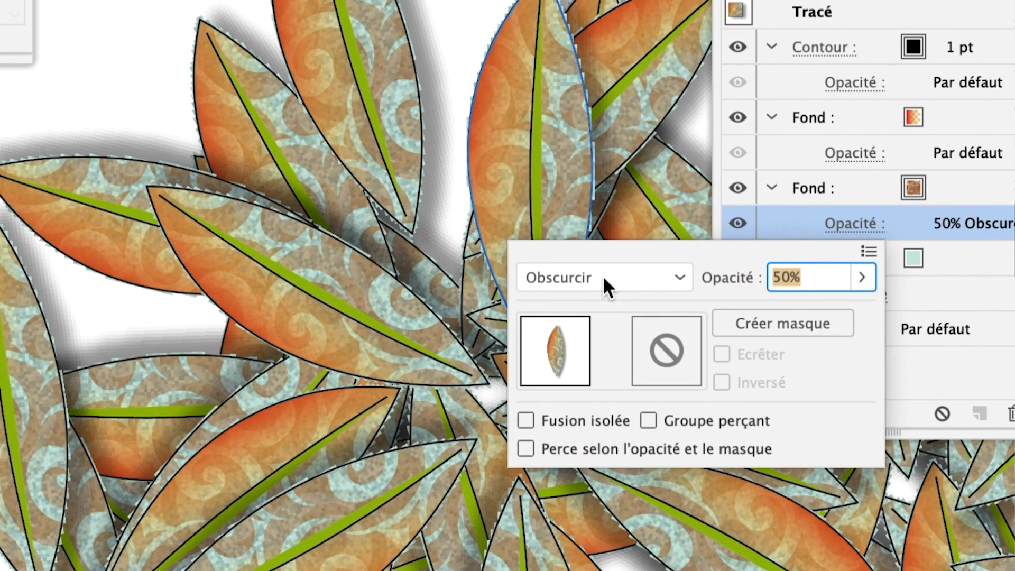
pyautogui.scroll(-1, 603, 276)
pyautogui.scroll(-1, 603, 277)
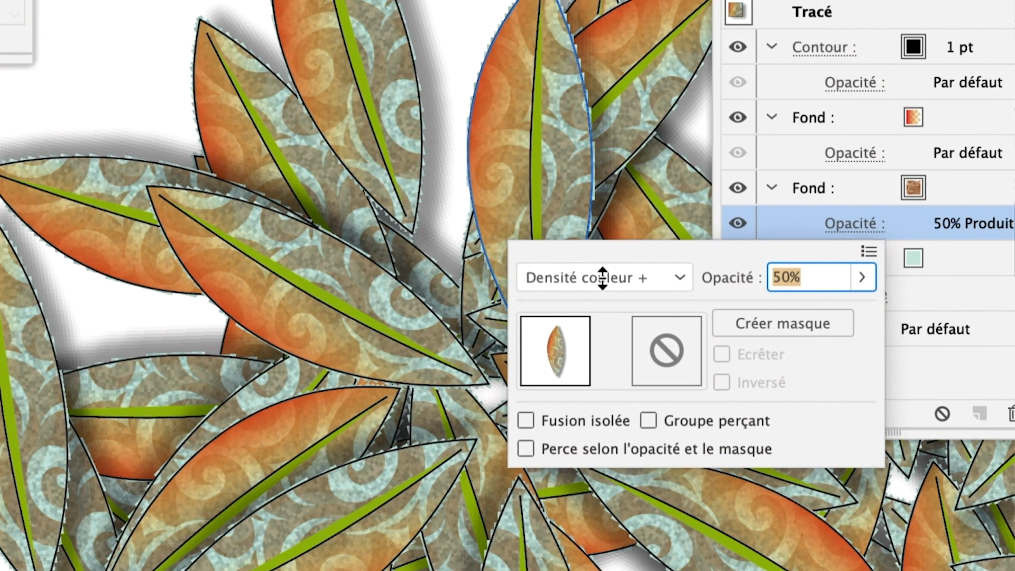
pyautogui.scroll(1, 603, 277)
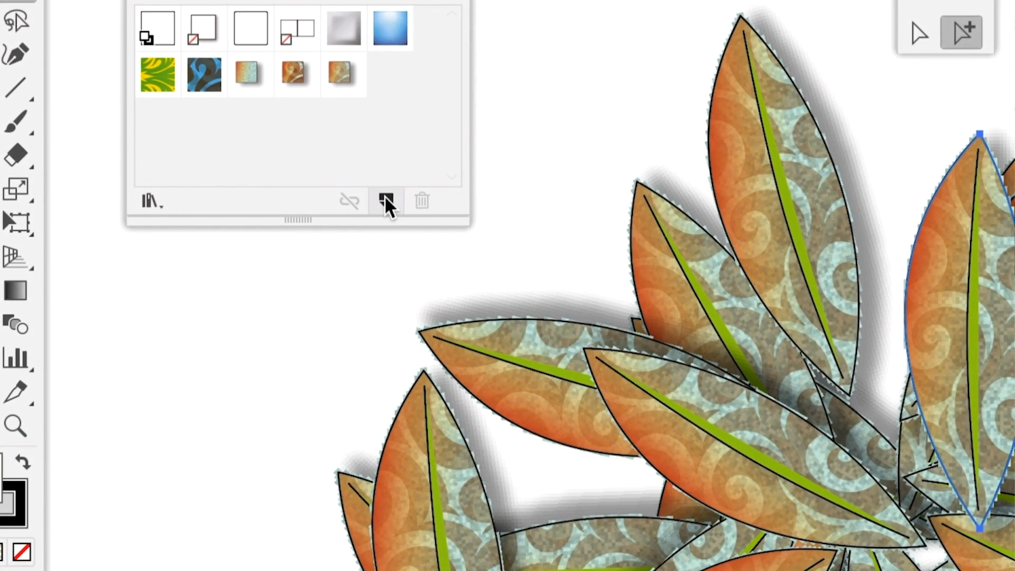
pyautogui.click(385, 197)
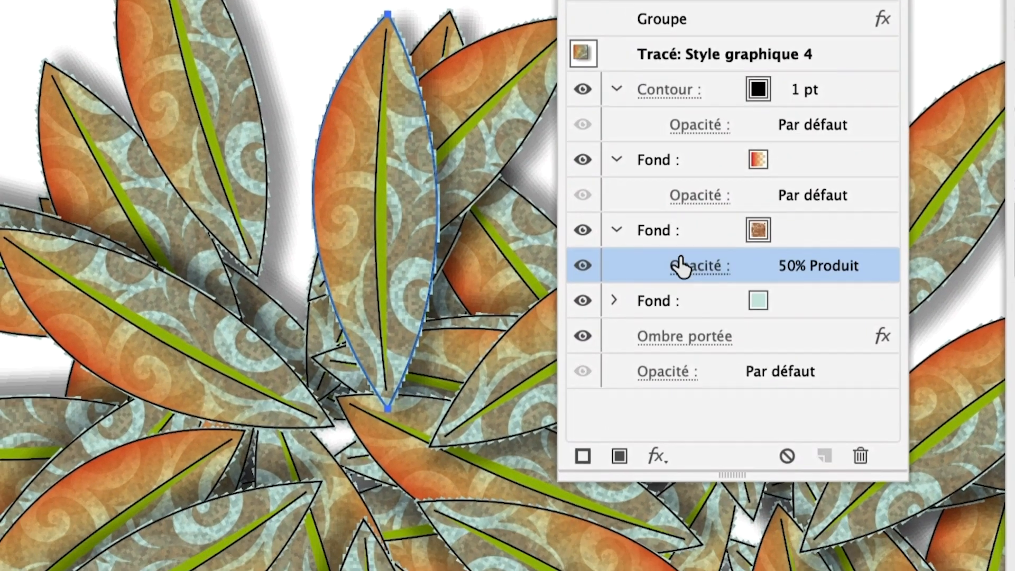
# Try other blending modes on the swirl-pattern fill, comparing Lumière crue with Différence
pyautogui.click(681, 266)
pyautogui.scroll(-1, 484, 319)
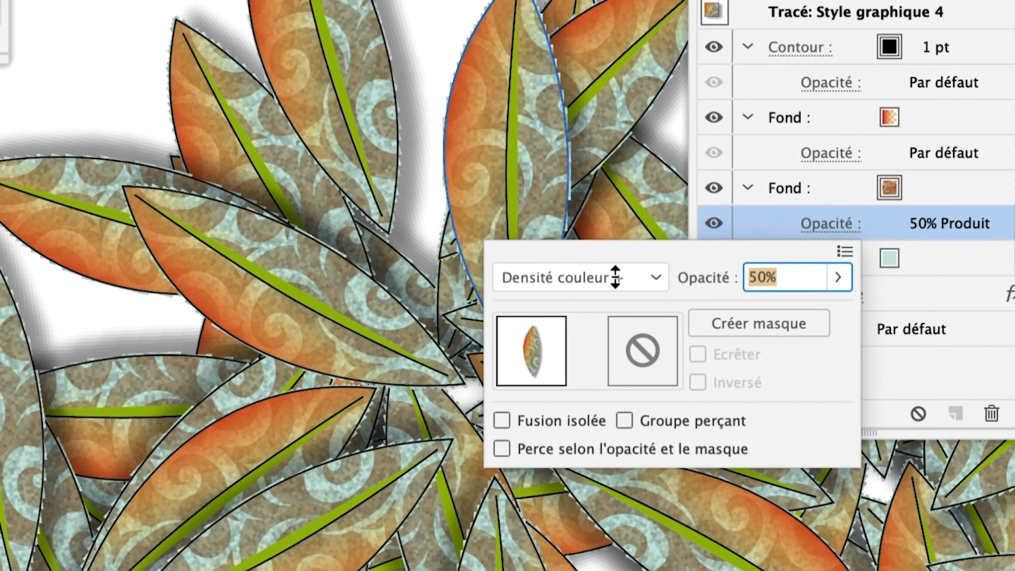
pyautogui.scroll(-7, 614, 277)
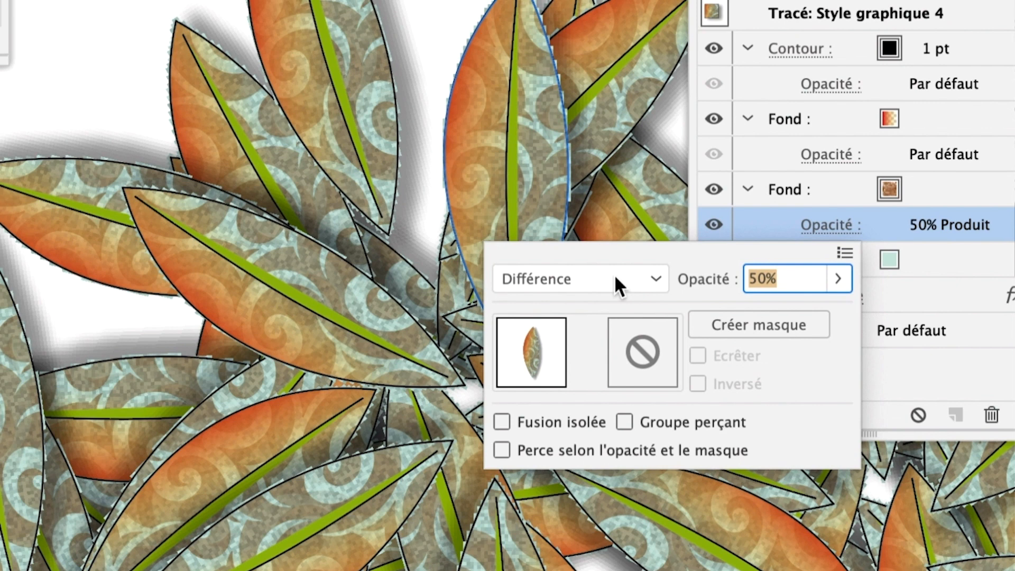
pyautogui.scroll(1, 614, 277)
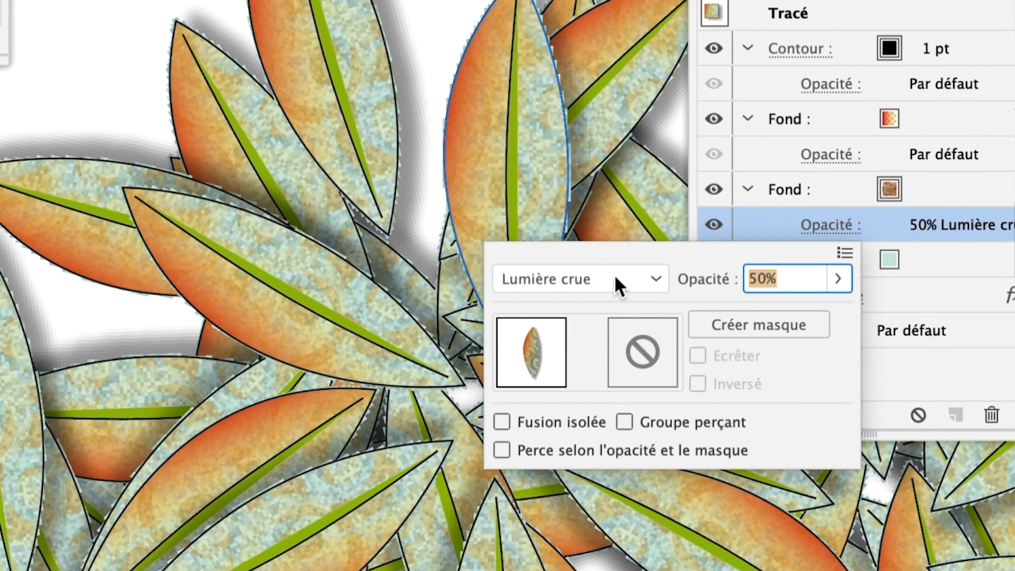
pyautogui.scroll(-1, 615, 276)
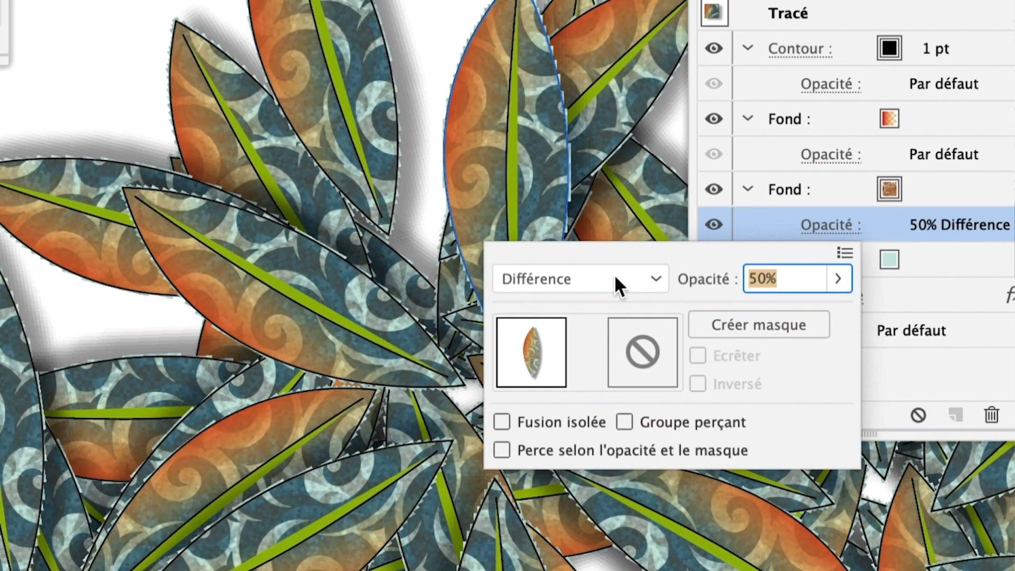
# Change the swirl-pattern fill's blending mode to Luminosité and add this variant to the graphic styles
pyautogui.click(614, 273)
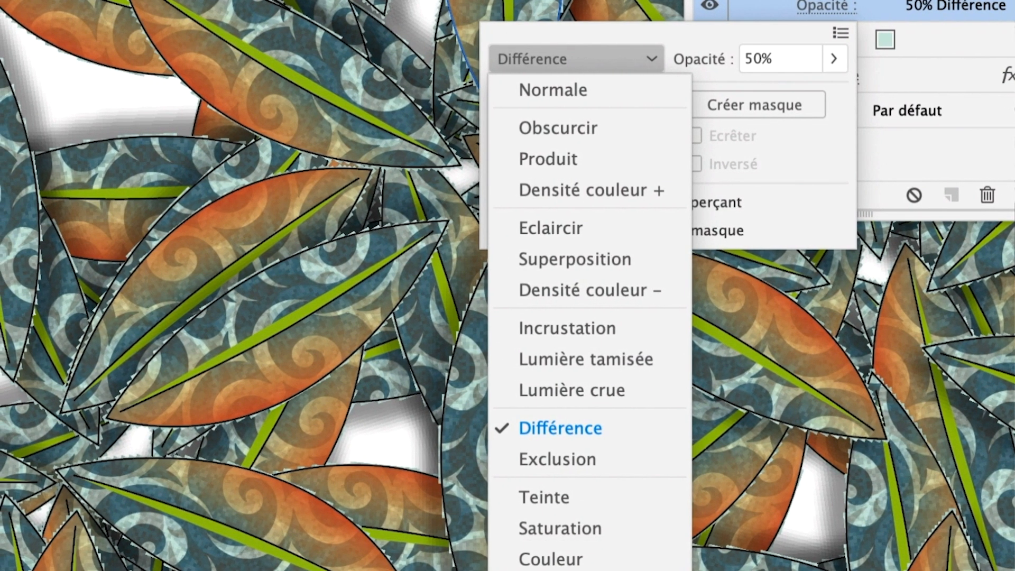
pyautogui.click(624, 570)
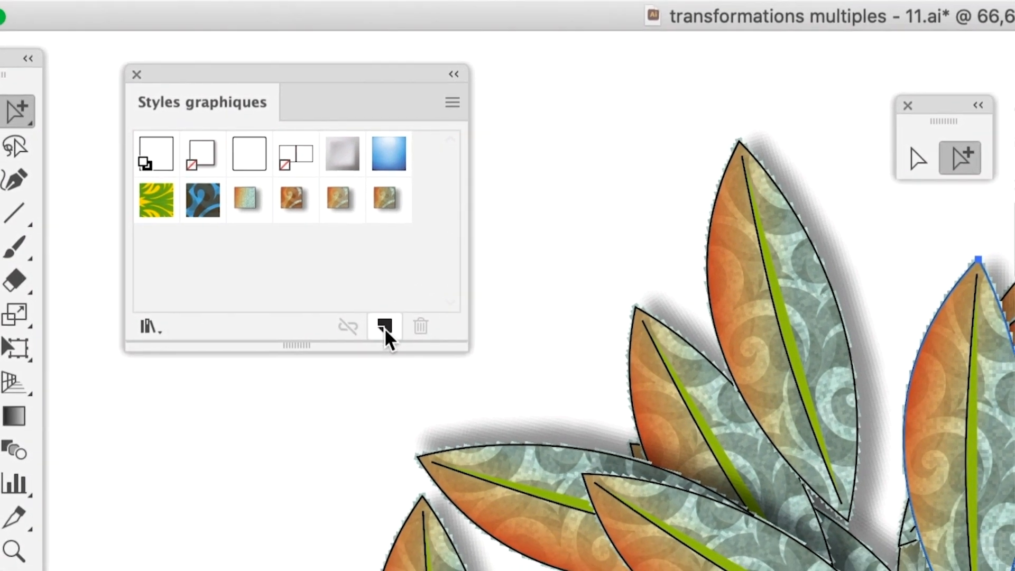
pyautogui.click(384, 327)
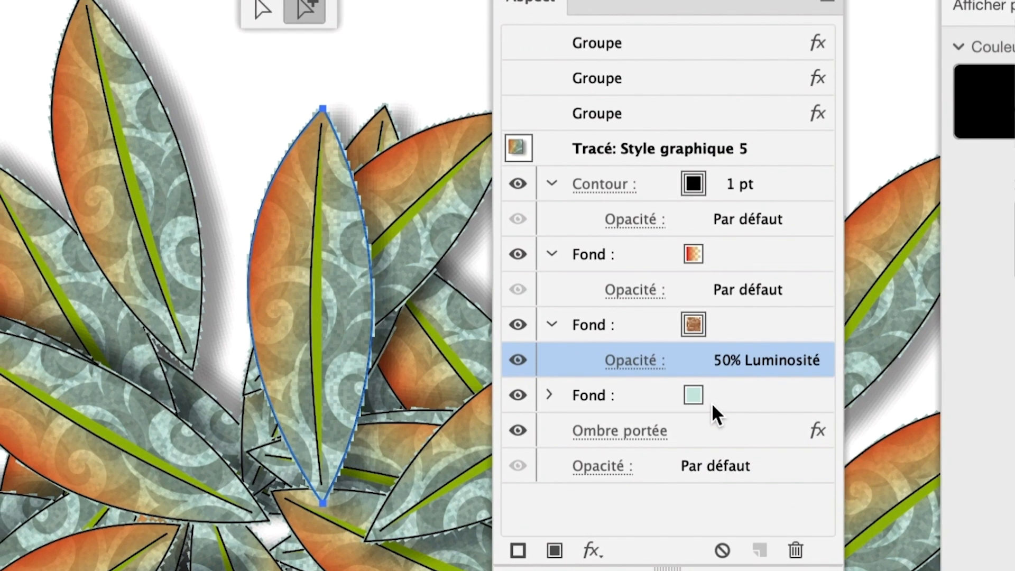
# Create a new global CMYK swatch from the pale green base fill's colour with C 9, M 28, J 18 and N 0
pyautogui.click(712, 400)
pyautogui.click(713, 400)
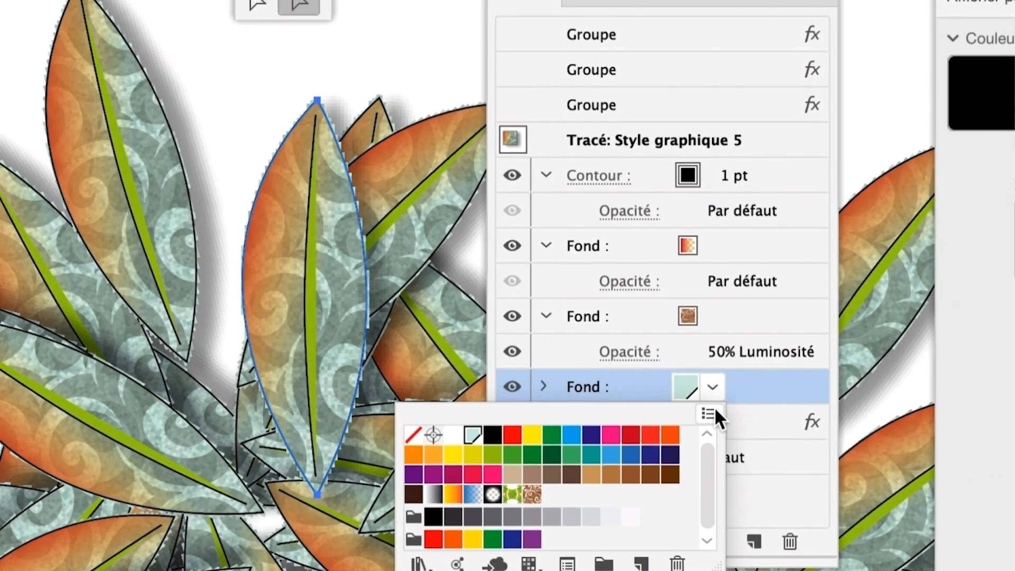
pyautogui.click(712, 389)
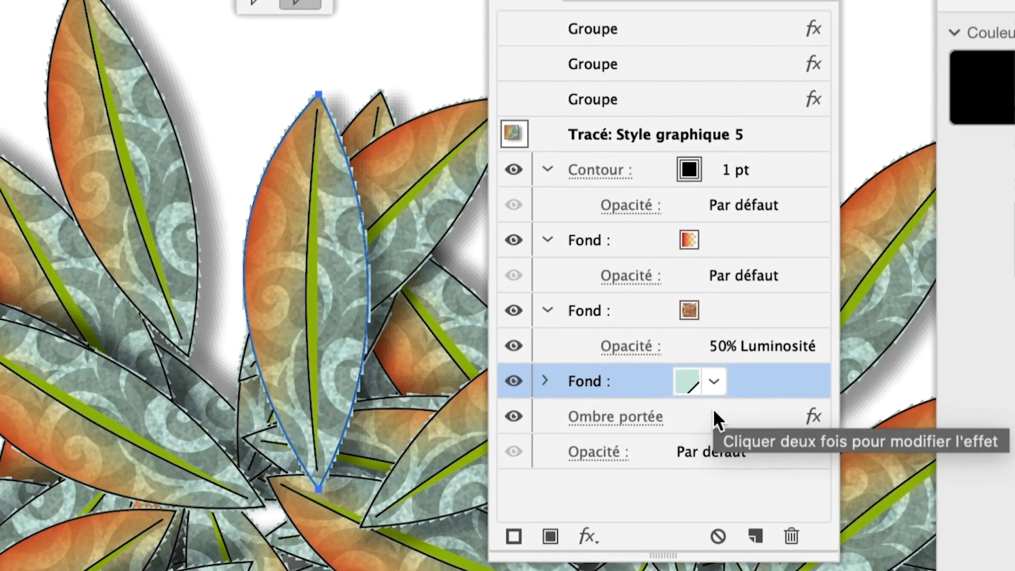
pyautogui.click(712, 390)
pyautogui.click(715, 404)
pyautogui.click(715, 405)
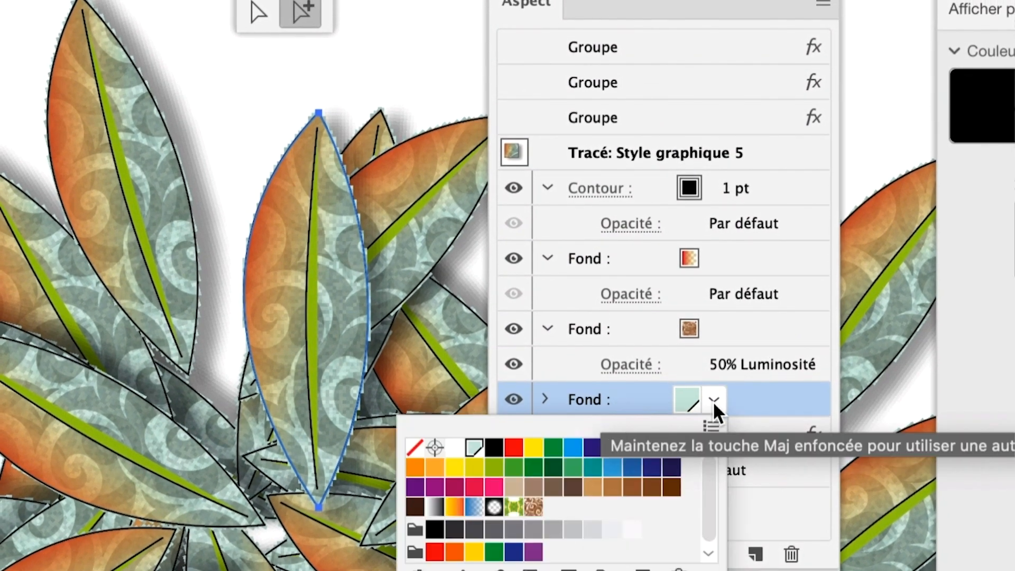
pyautogui.click(711, 410)
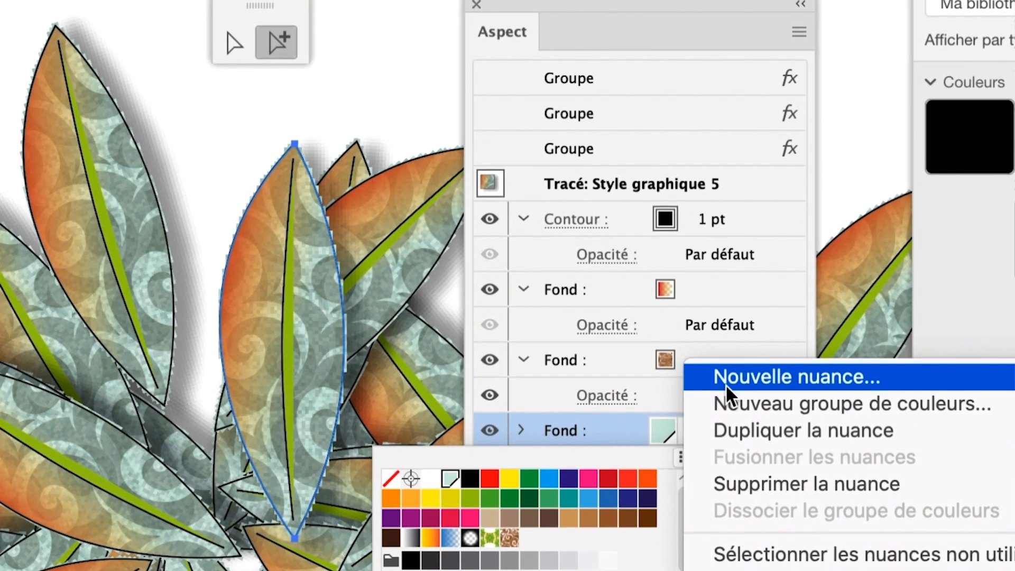
pyautogui.click(727, 378)
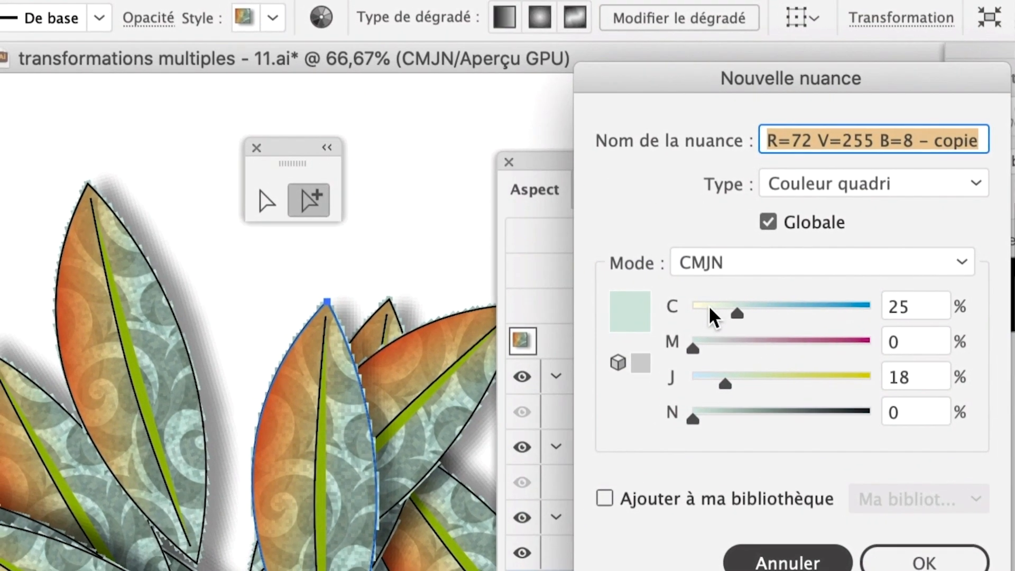
pyautogui.click(708, 306)
pyautogui.click(742, 343)
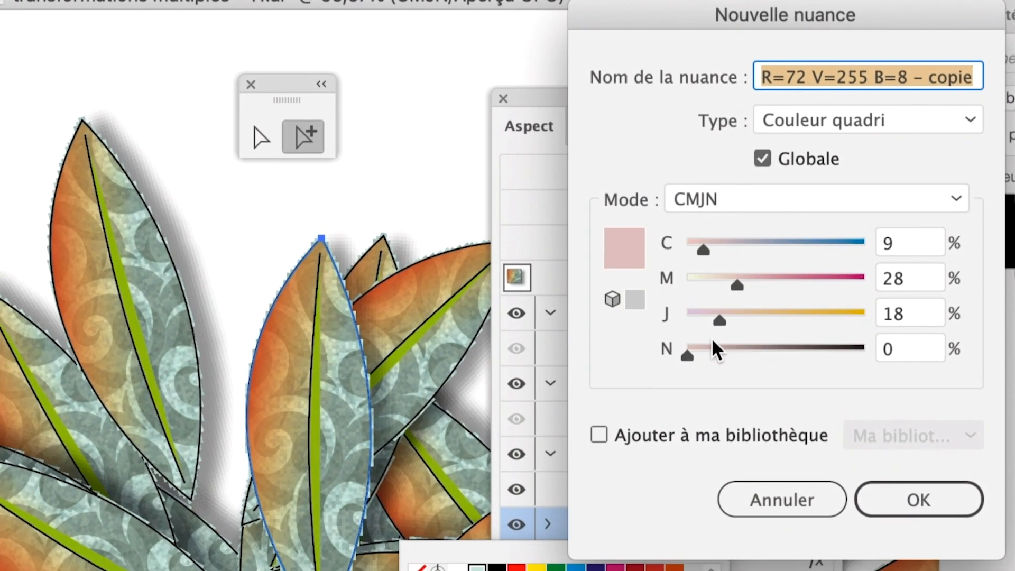
pyautogui.click(918, 500)
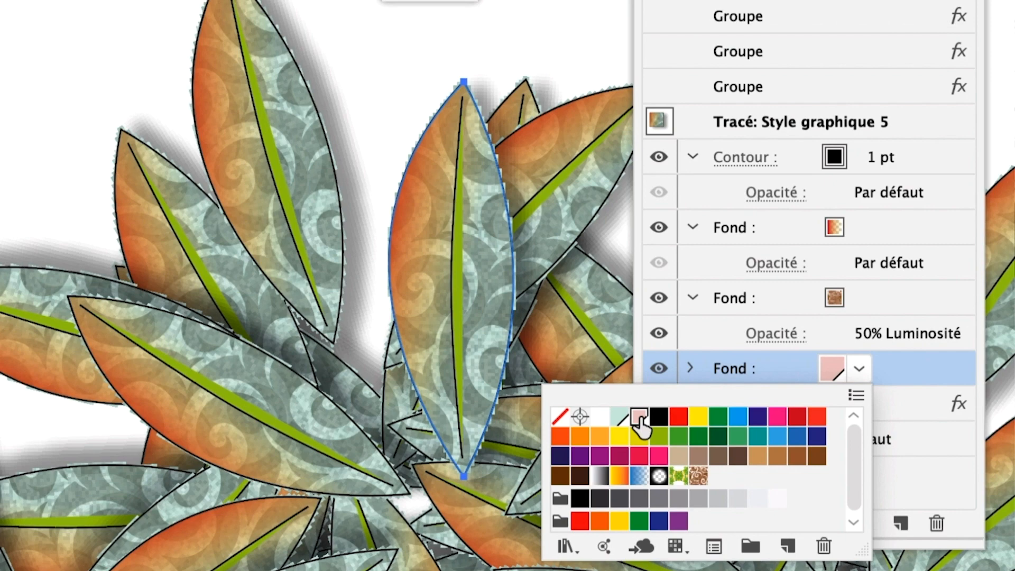
# Apply the new pink swatch to the leaf's base fill and store the result as a new graphic style
pyautogui.click(640, 423)
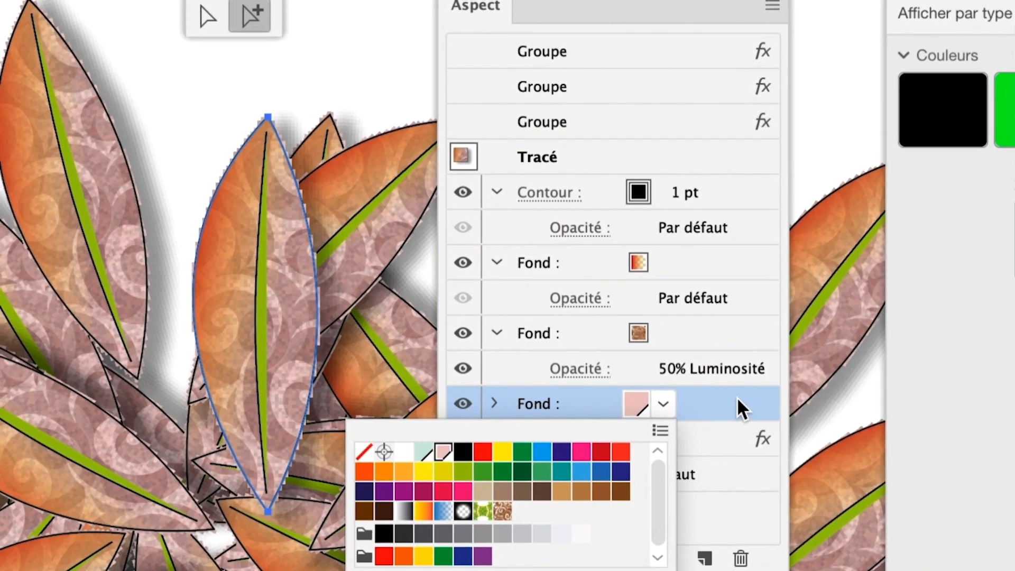
pyautogui.click(933, 364)
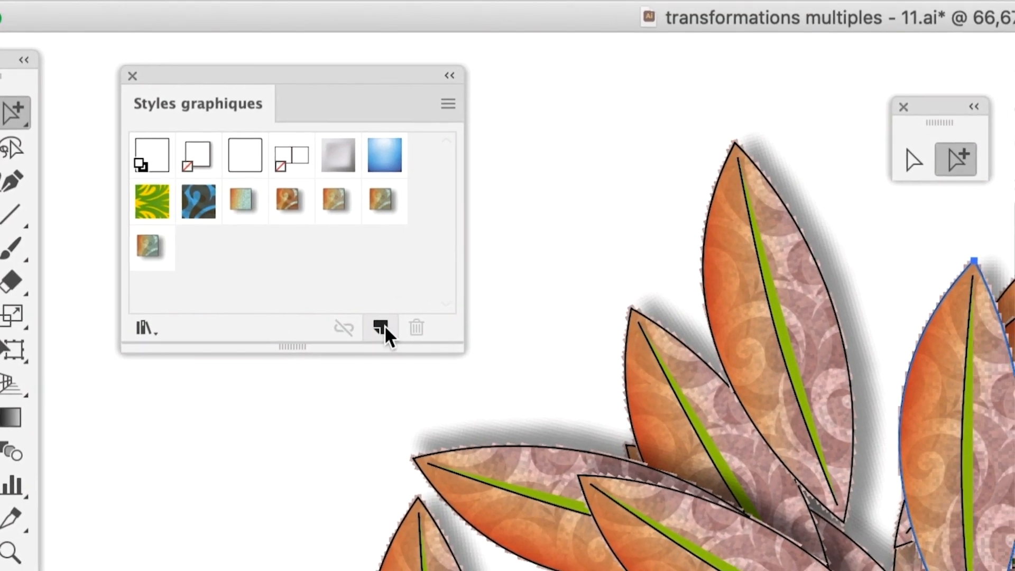
pyautogui.click(380, 328)
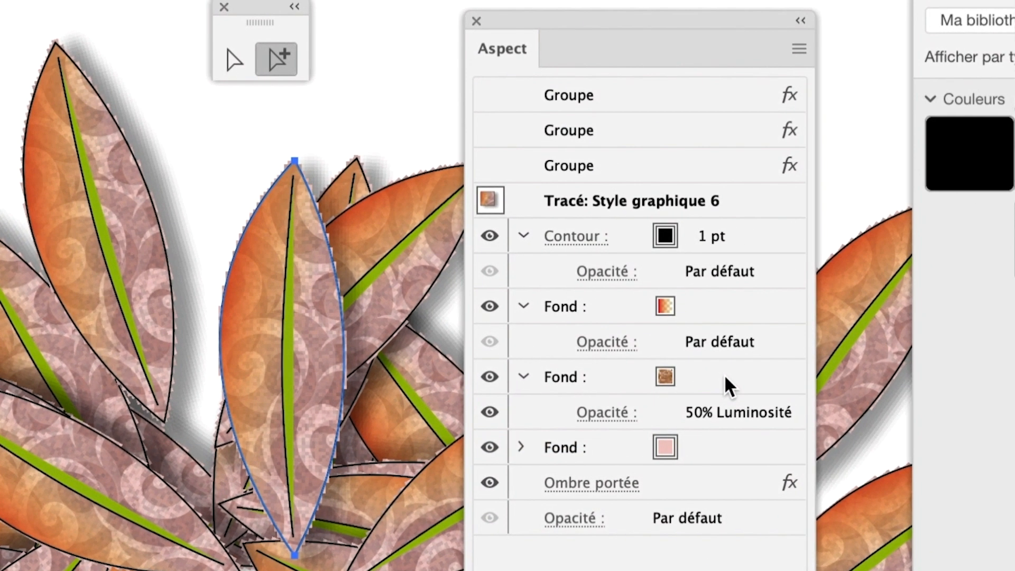
# Save the document under the new name transformations multiples - 12.ai, keeping the Illustrator CC version and default save options
pyautogui.click(840, 352)
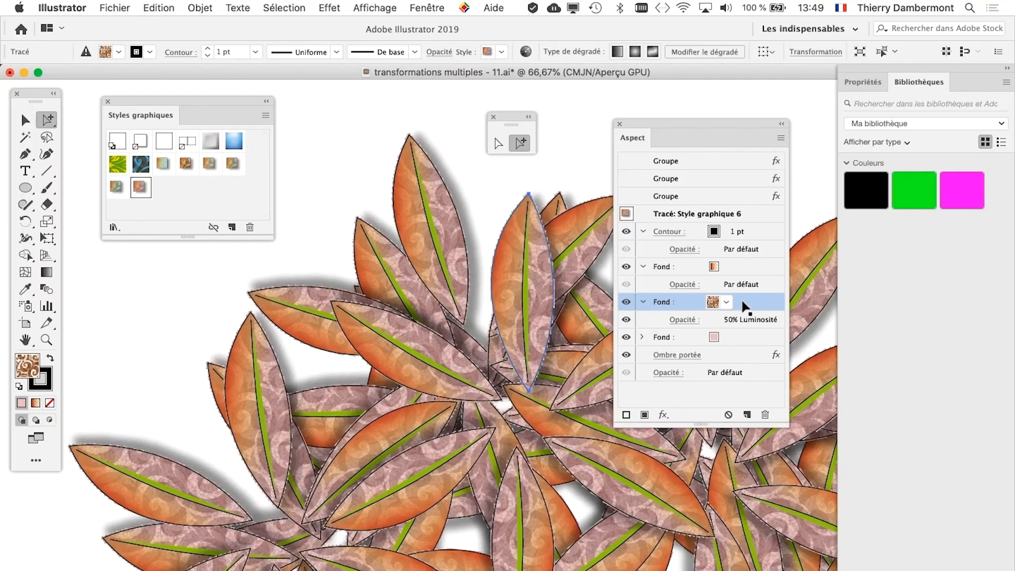
pyautogui.click(112, 7)
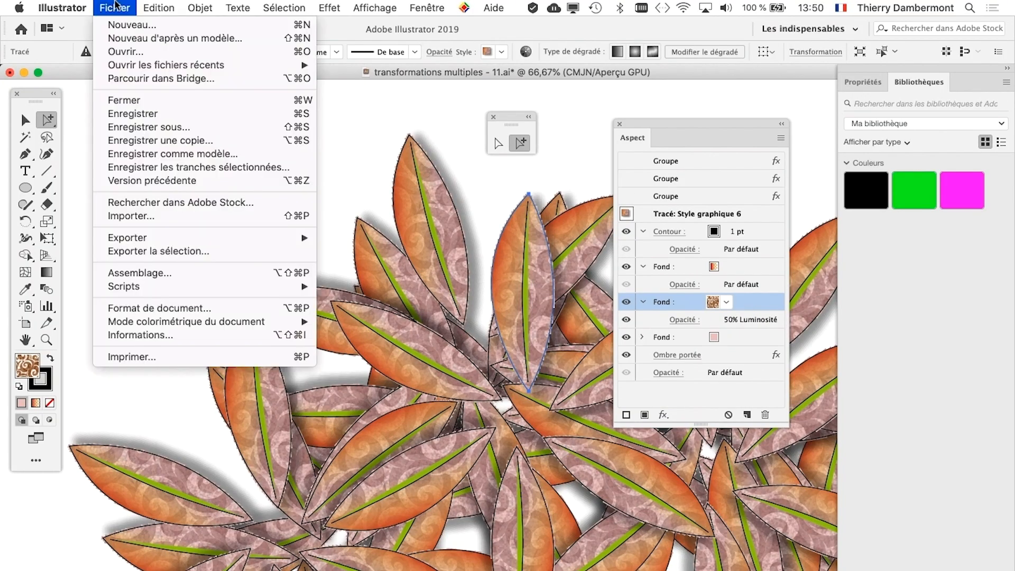
pyautogui.click(180, 127)
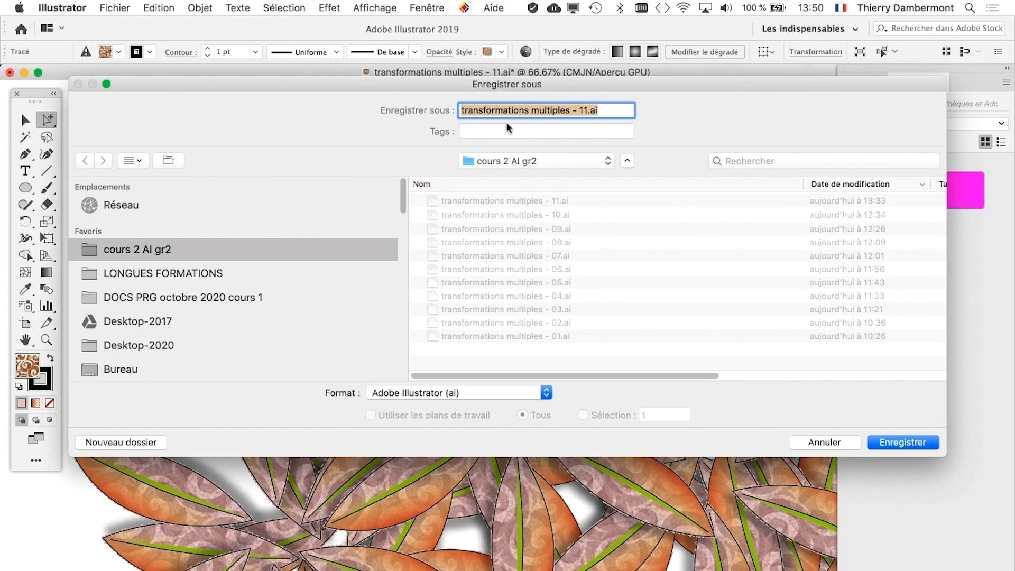
pyautogui.click(585, 109)
pyautogui.moveTo(587, 110); pyautogui.dragTo(583, 111)
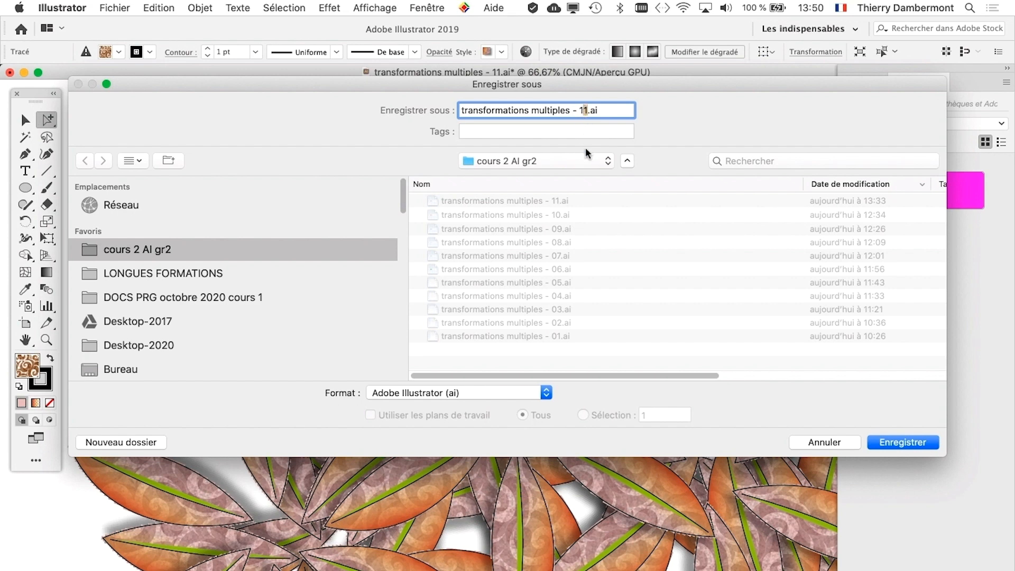
pyautogui.write('2')
pyautogui.press('Return')
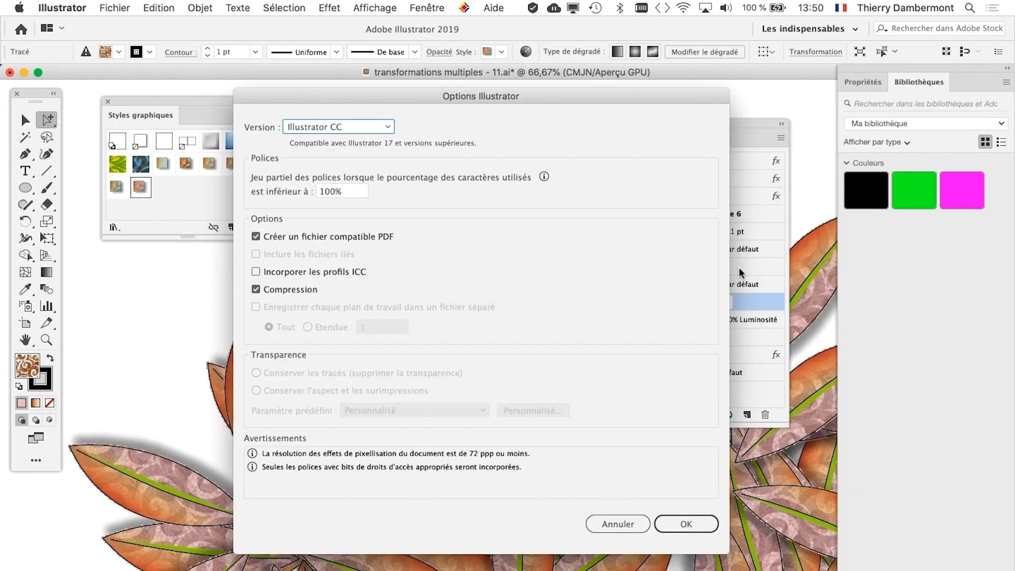
pyautogui.click(685, 522)
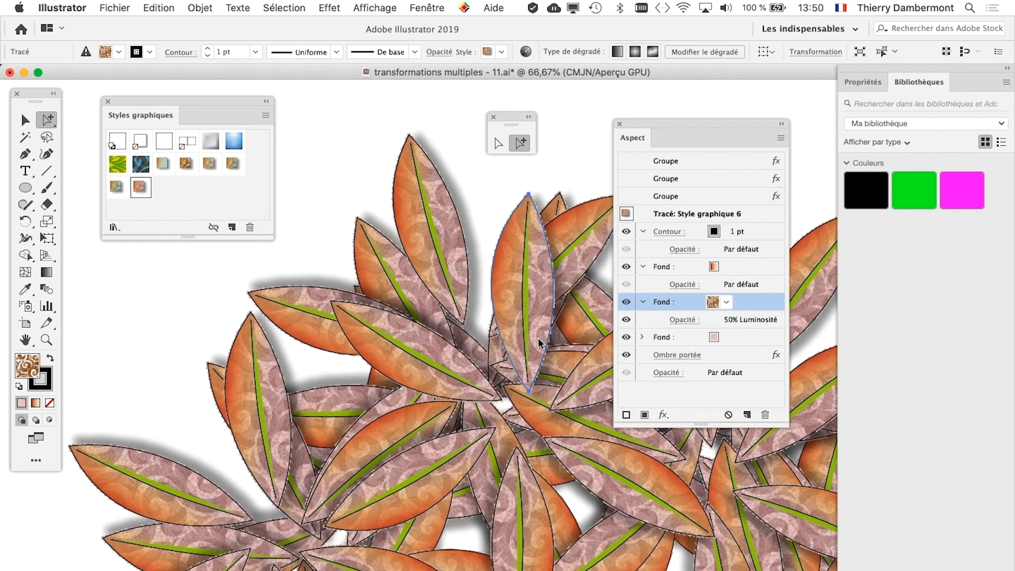
# Group the Styles graphiques panel with the Aspect panel
pyautogui.moveTo(152, 116); pyautogui.dragTo(671, 138)
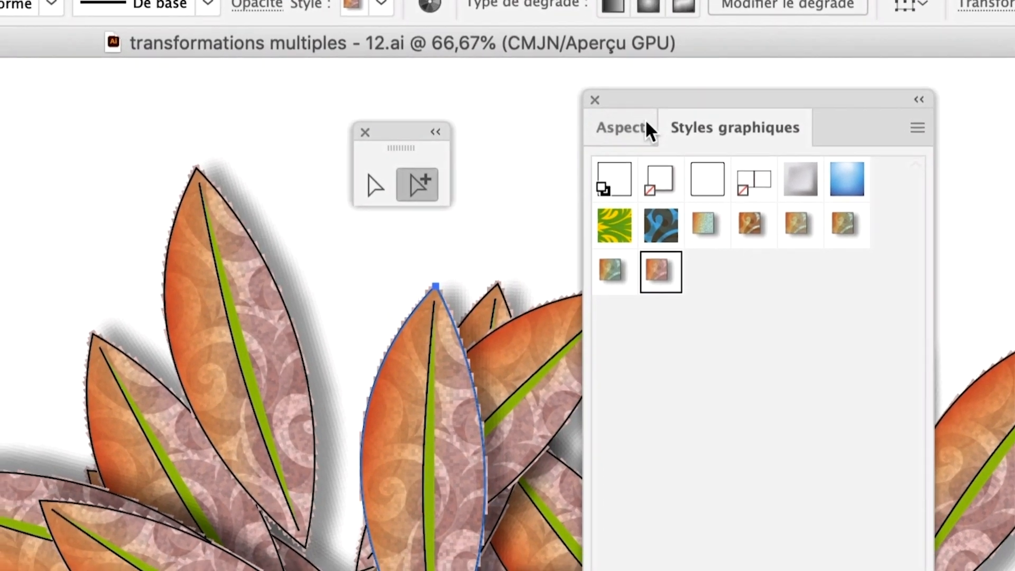
pyautogui.click(600, 138)
pyautogui.click(751, 121)
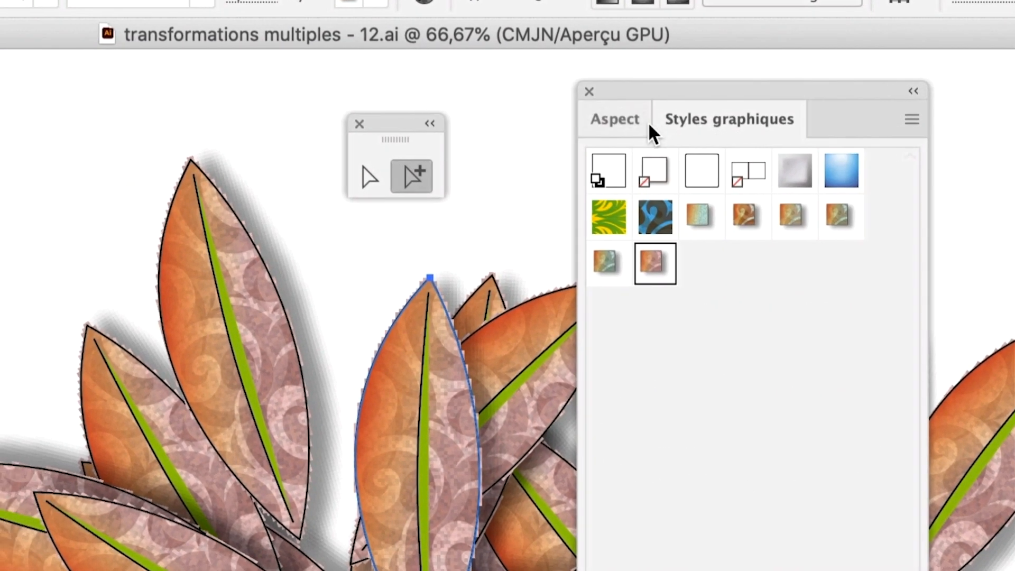
pyautogui.click(653, 122)
pyautogui.click(667, 127)
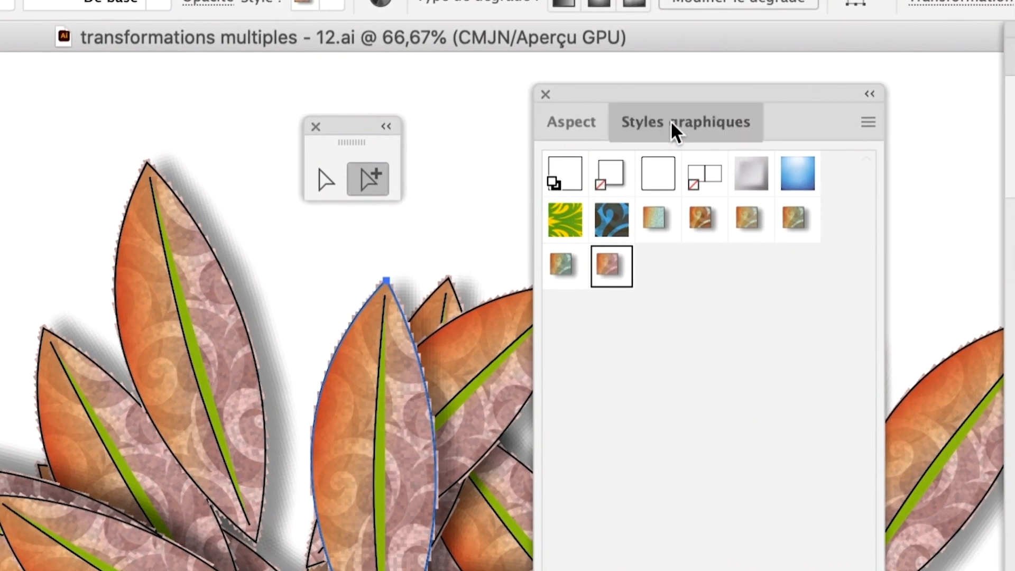
# Separate the Styles graphiques panel from the Aspect panel, shorten it and place it beside the toolbox
pyautogui.moveTo(672, 122); pyautogui.dragTo(315, 117)
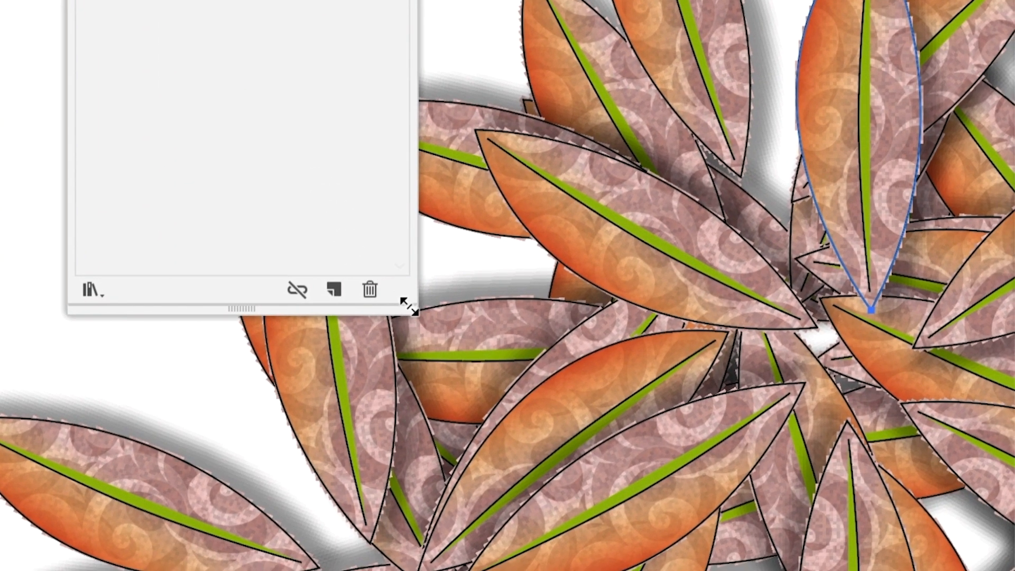
pyautogui.moveTo(407, 303); pyautogui.dragTo(395, 200)
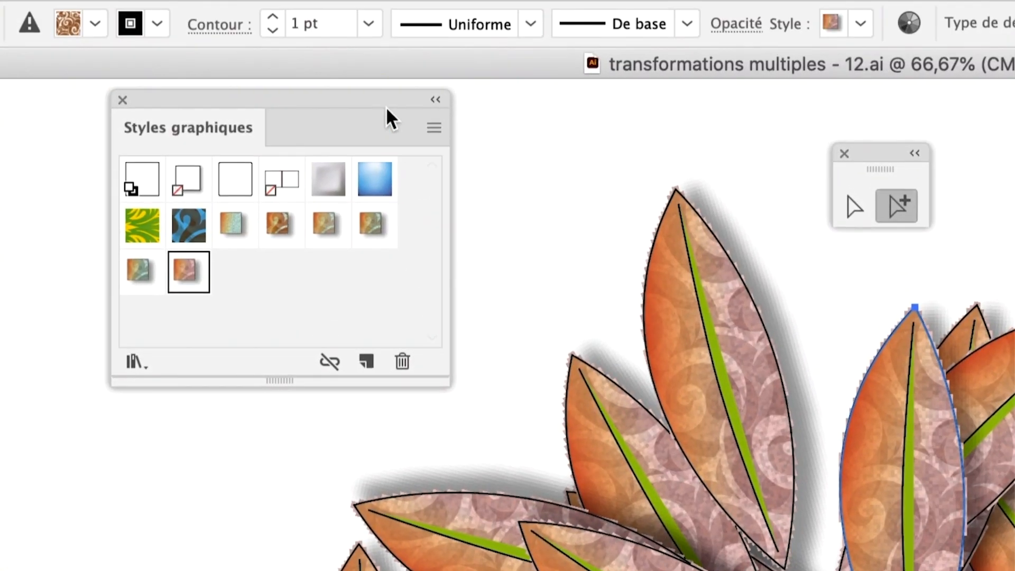
pyautogui.moveTo(386, 108); pyautogui.dragTo(366, 123)
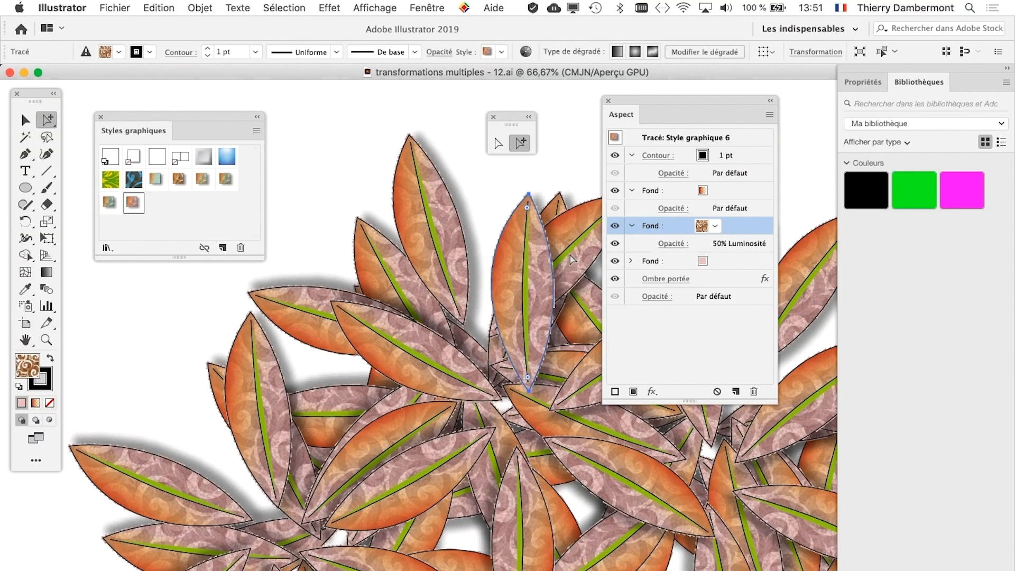
# At 150% zoom, clear the Aspect panel from the upright leaf and reselect that leaf's outline with the Group Selection tool
pyautogui.scroll(2, 574, 260)
pyautogui.moveTo(622, 102); pyautogui.dragTo(661, 105)
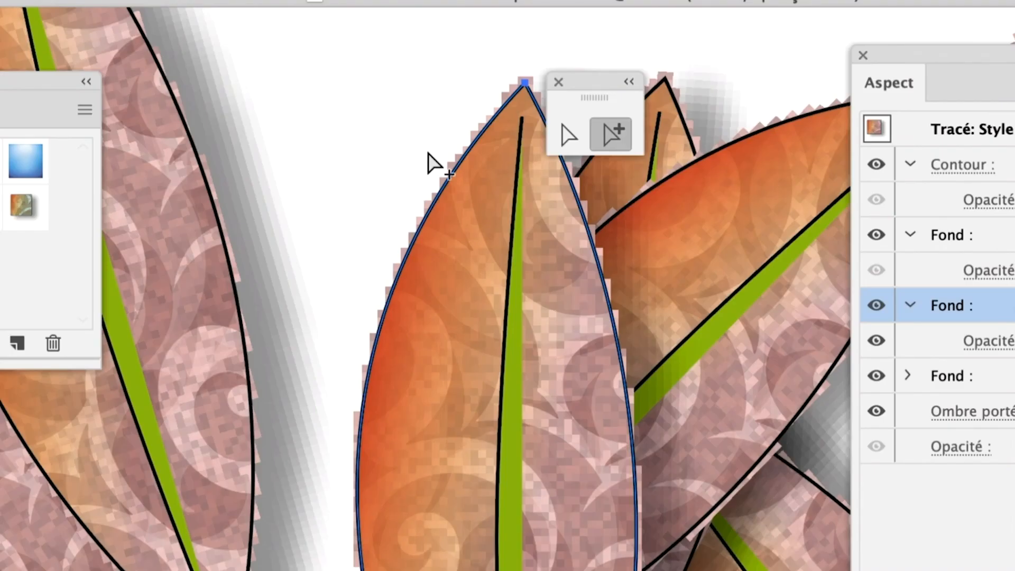
pyautogui.click(428, 153)
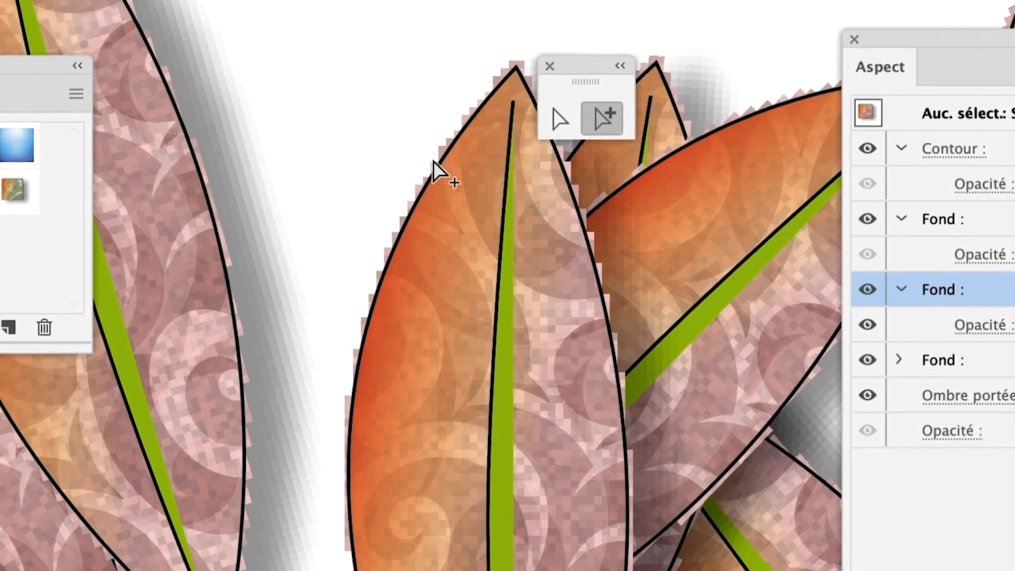
pyautogui.click(445, 179)
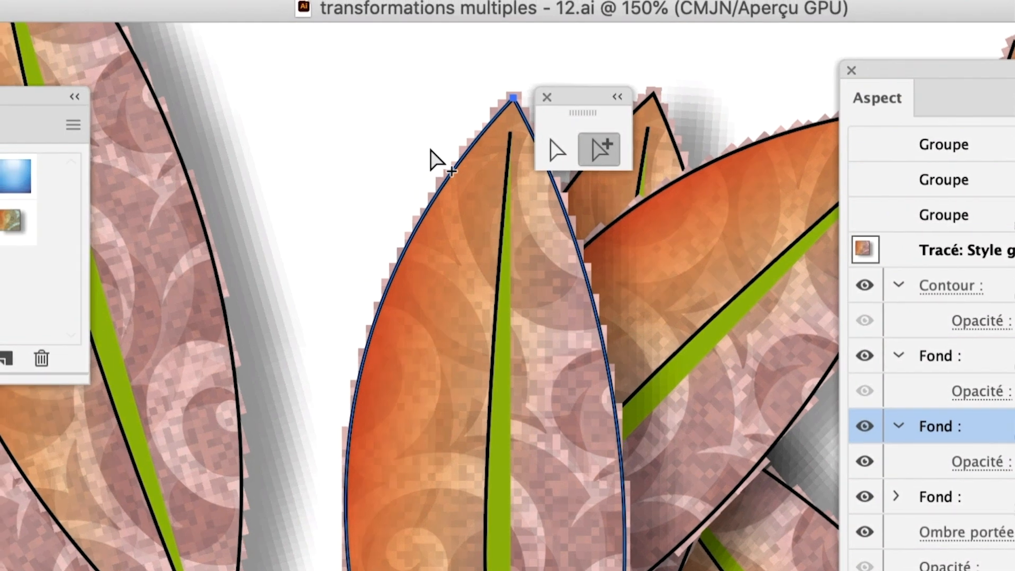
pyautogui.click(306, 142)
pyautogui.click(325, 165)
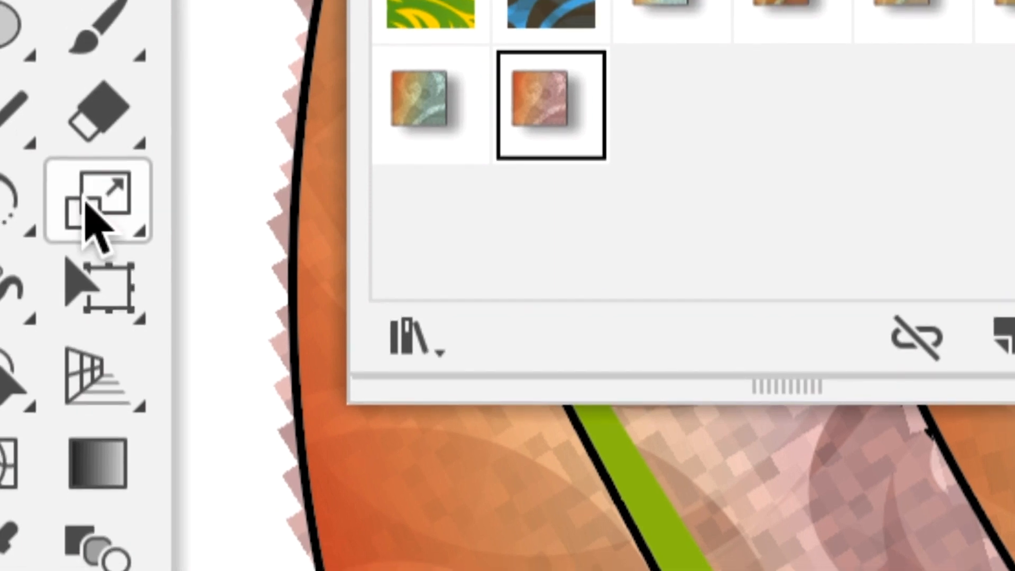
# Open the Scale tool's options and disable object transformation so that only the leaf's patterns are scaled
pyautogui.click(80, 200)
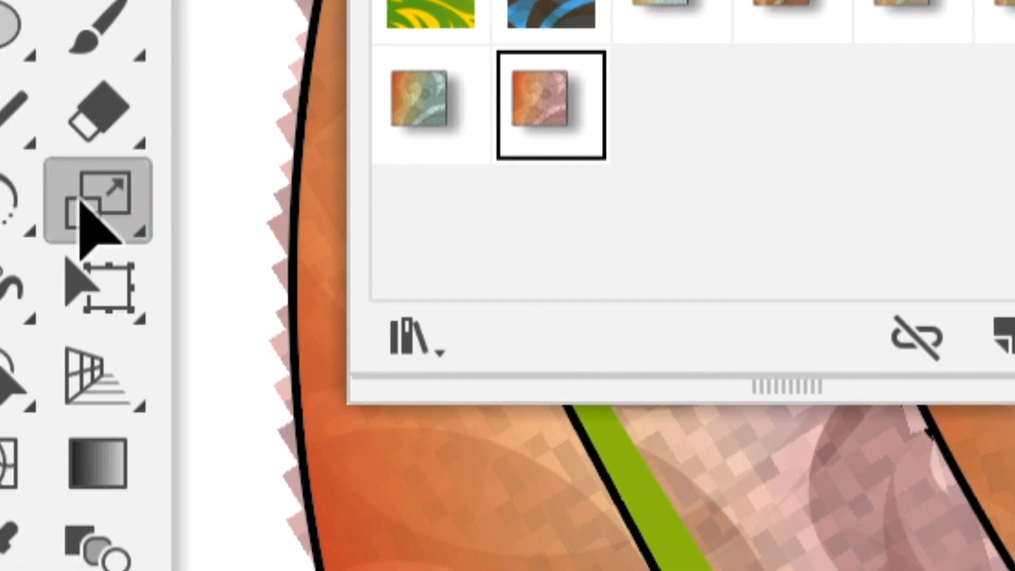
pyautogui.doubleClick(81, 201)
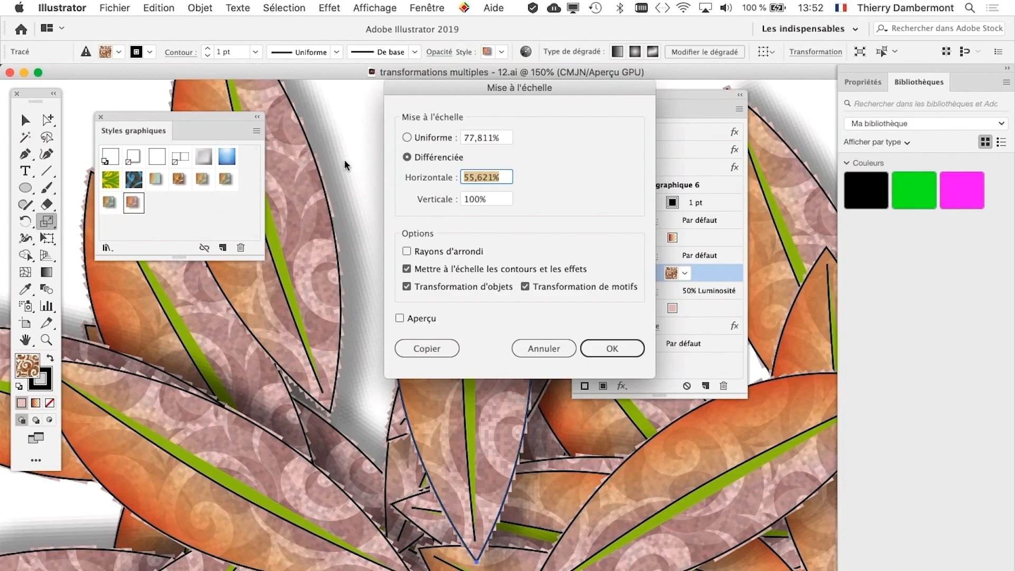
pyautogui.moveTo(437, 95); pyautogui.dragTo(671, 26)
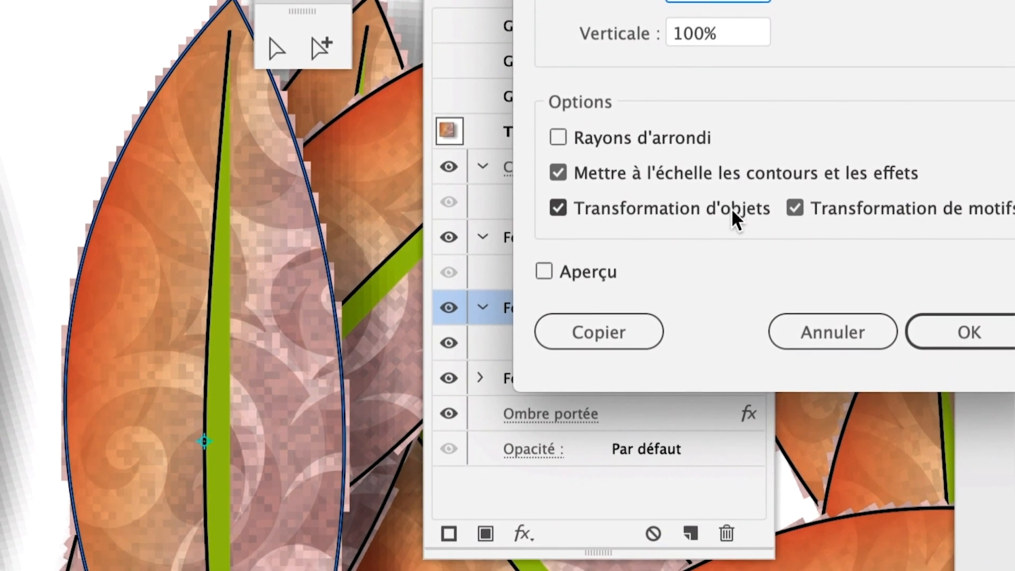
pyautogui.click(708, 264)
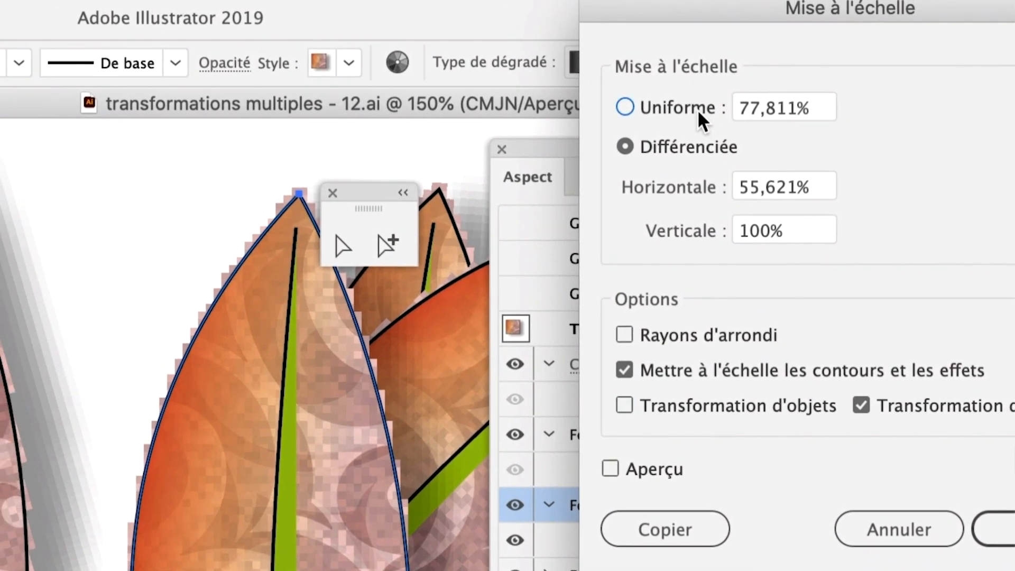
# Preview the leaf's pattern fill scaled uniformly to 50% and 66%
pyautogui.click(788, 95)
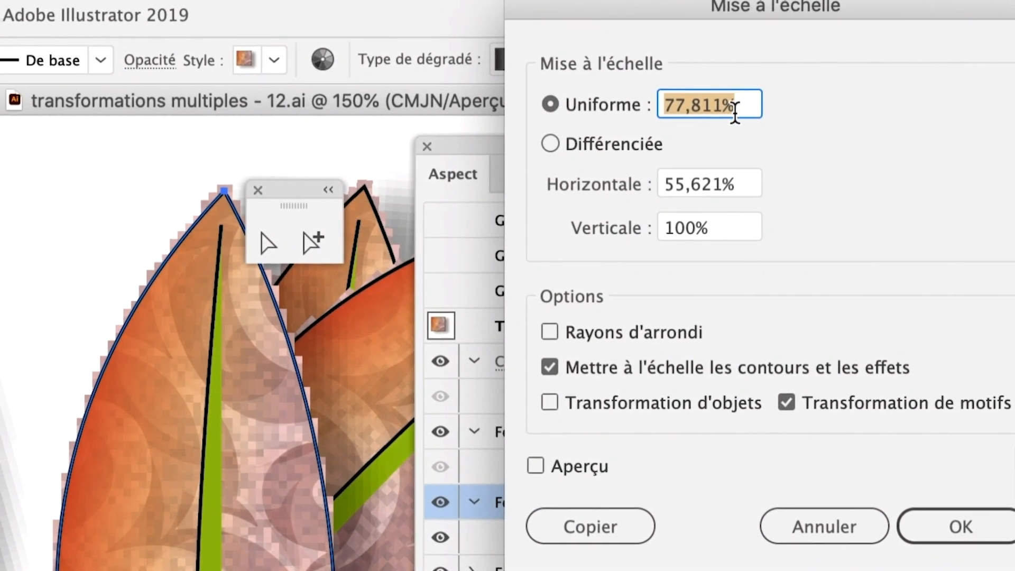
pyautogui.write('50')
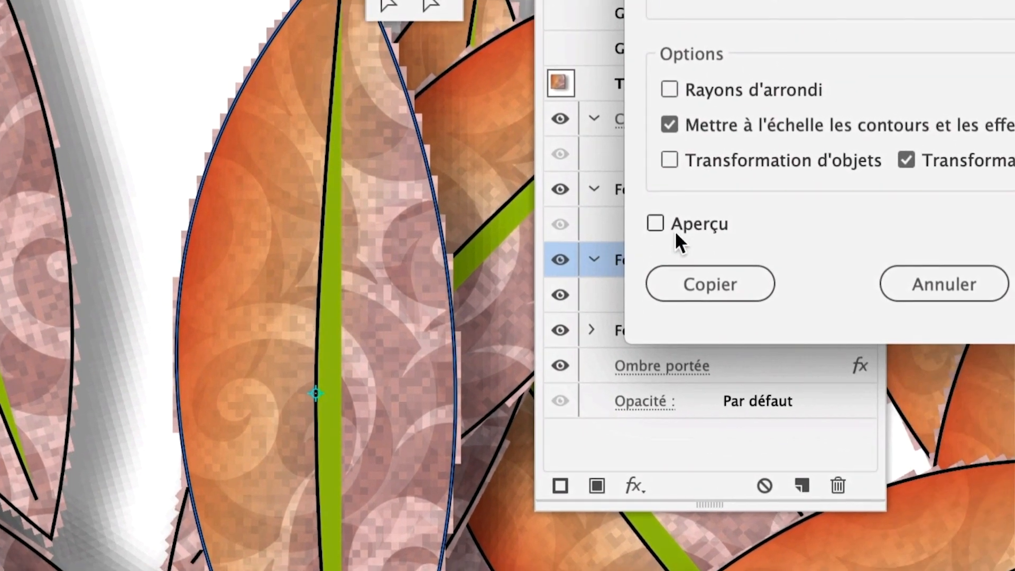
pyautogui.click(662, 230)
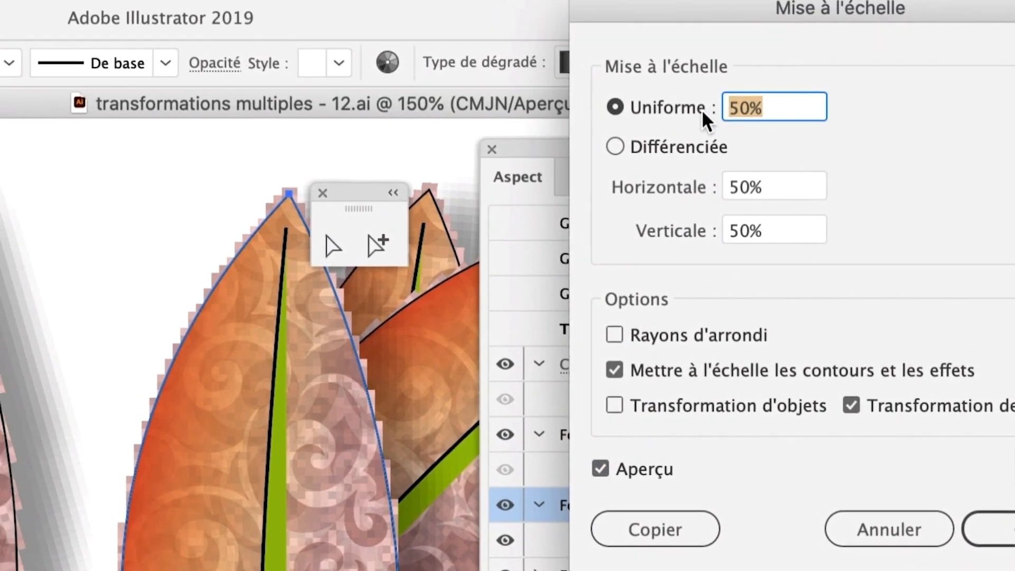
pyautogui.write('66')
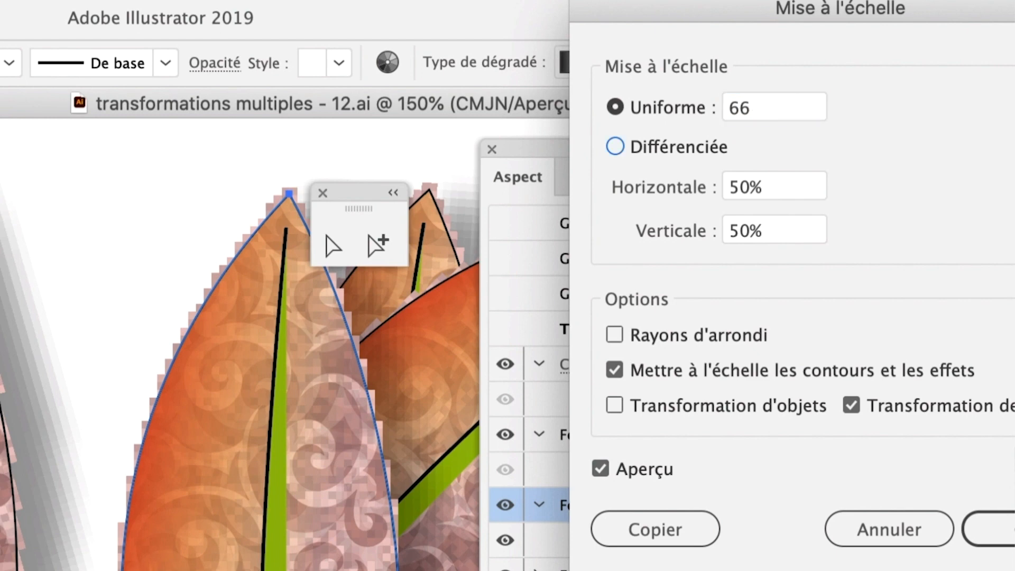
pyautogui.click(711, 109)
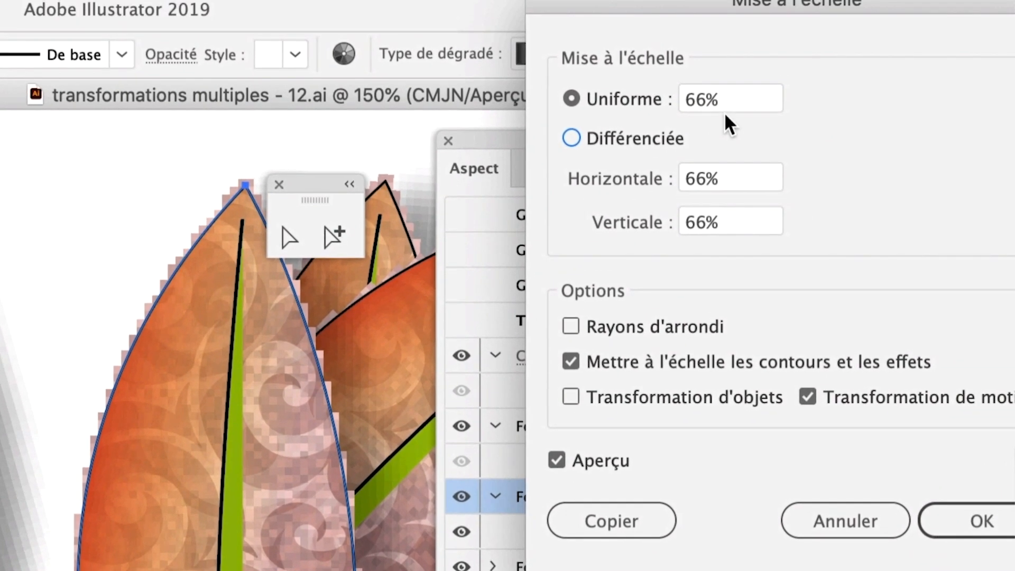
# Scale the leaf's pattern fill uniformly to 150% and store the result as a new graphic style
pyautogui.doubleClick(799, 48)
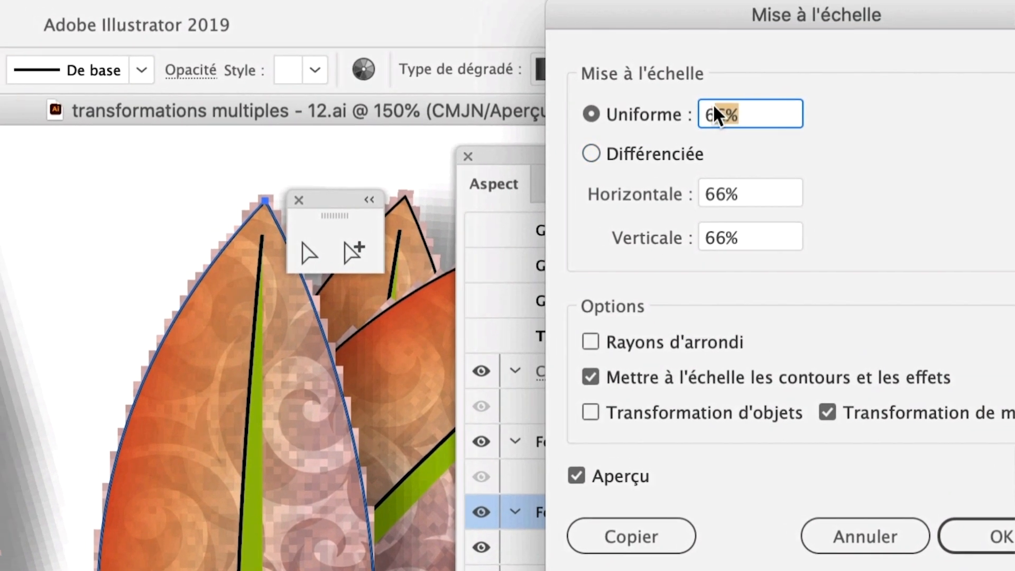
pyautogui.write('150')
pyautogui.press('Tab')
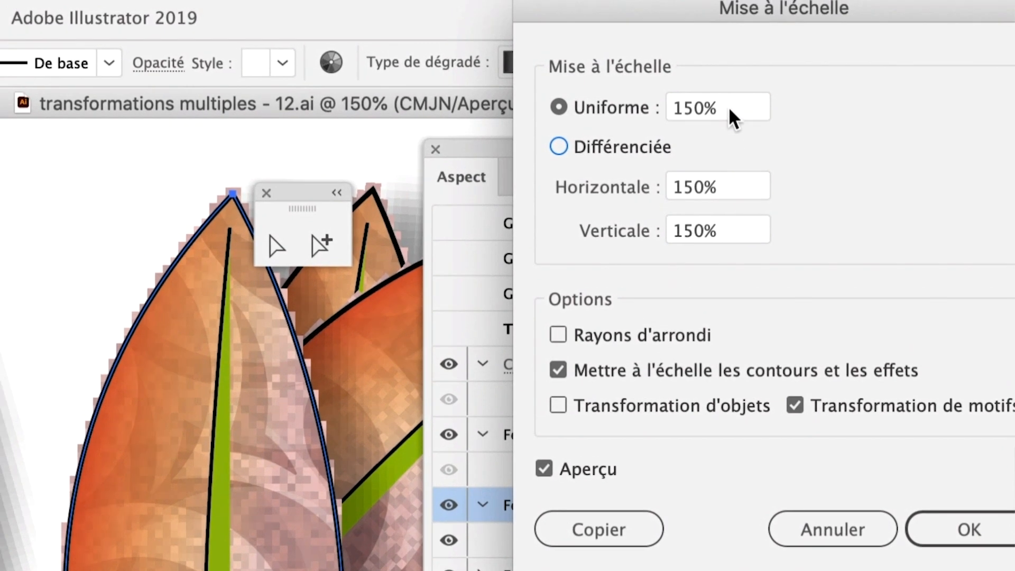
pyautogui.doubleClick(685, 89)
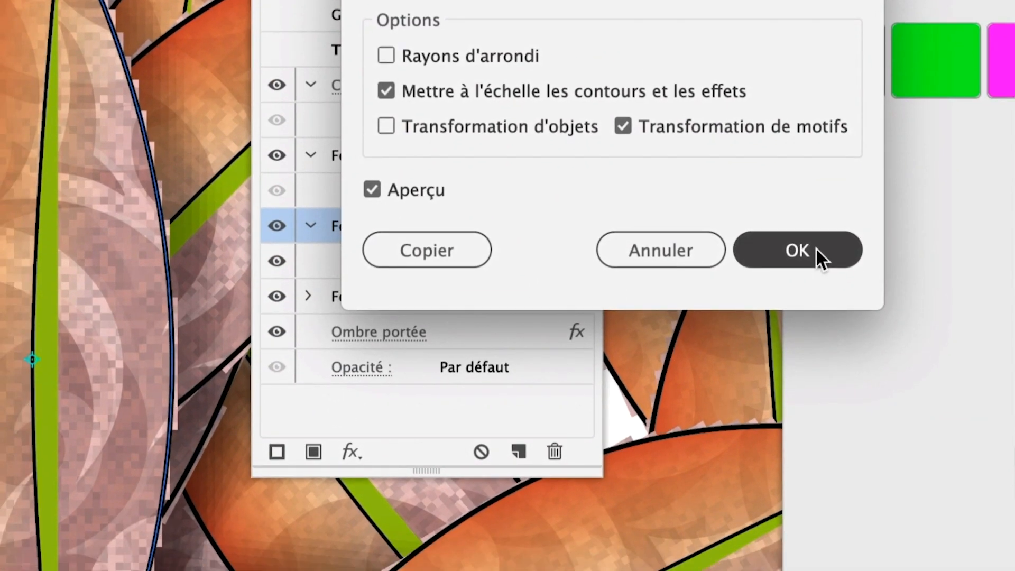
pyautogui.click(798, 250)
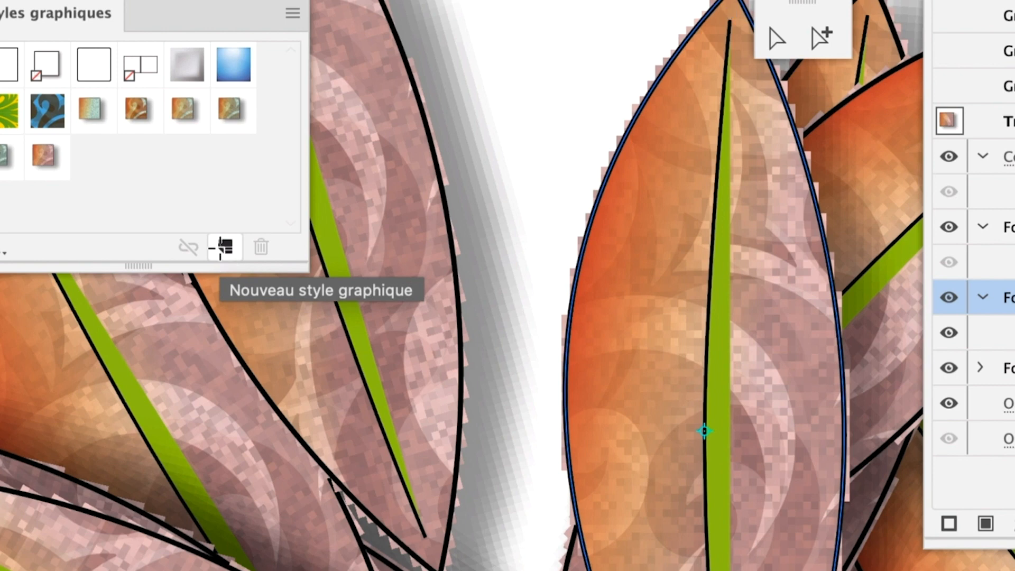
pyautogui.click(222, 247)
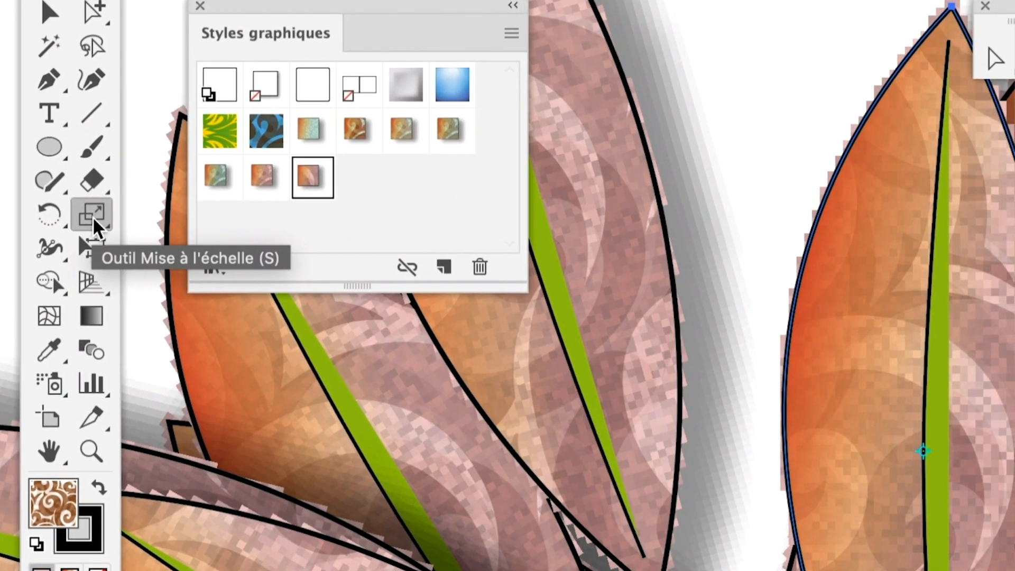
# Scale the leaf's pattern fill uniformly to 33% after previewing 66%, and store the result as a new graphic style
pyautogui.doubleClick(93, 218)
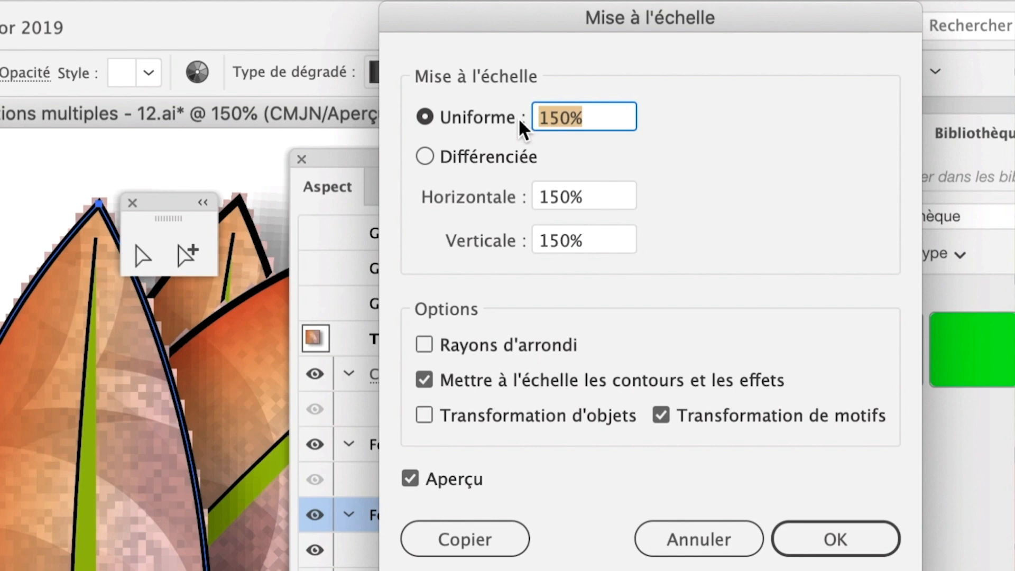
pyautogui.write('66')
pyautogui.press('Tab')
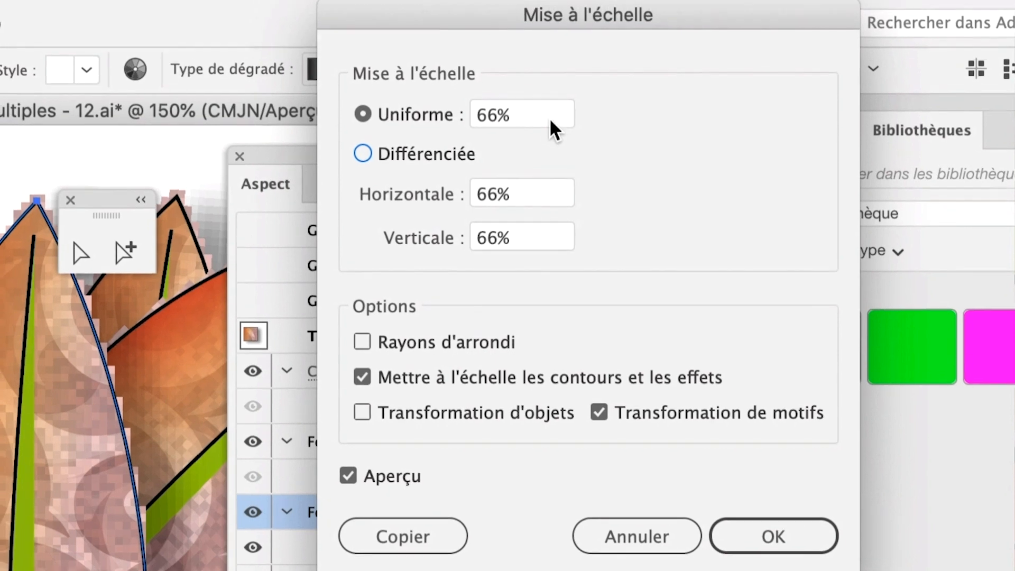
pyautogui.click(534, 111)
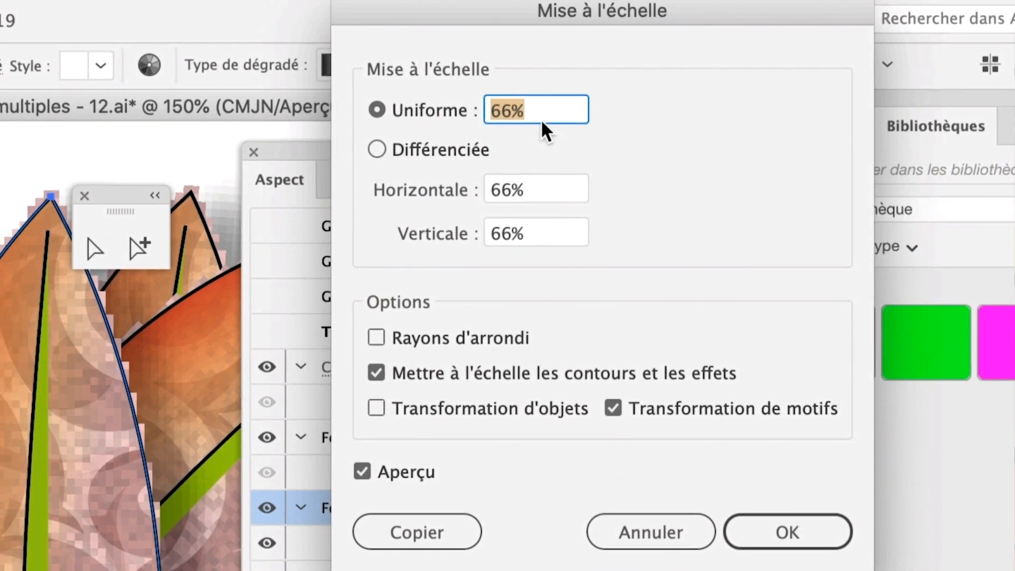
pyautogui.write('33')
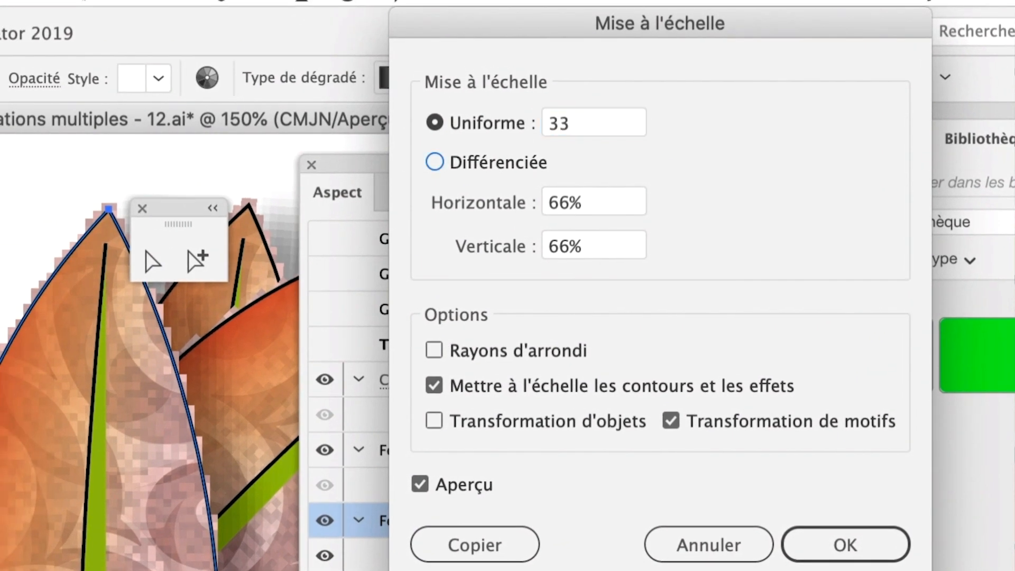
pyautogui.press('Tab')
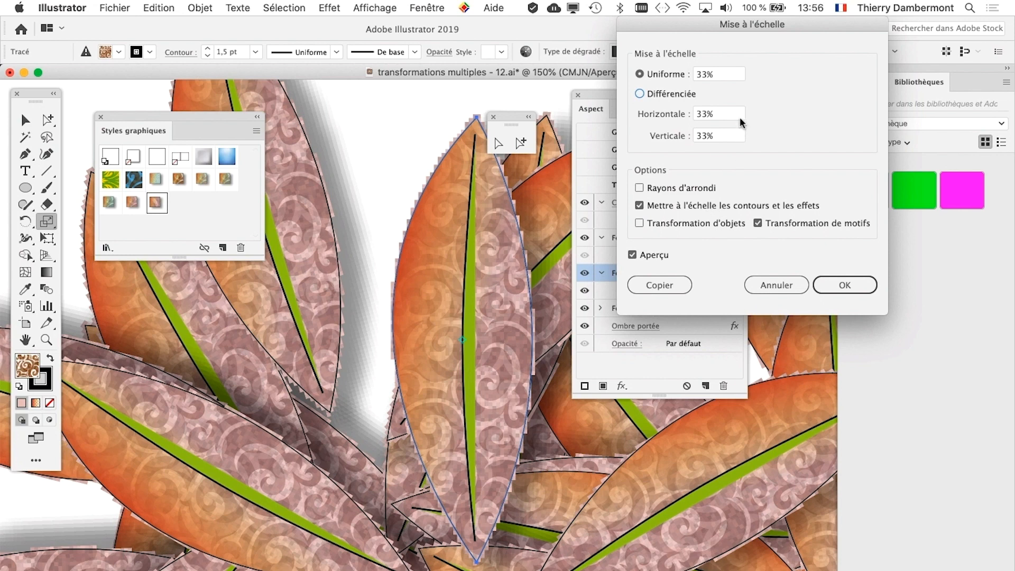
pyautogui.click(845, 285)
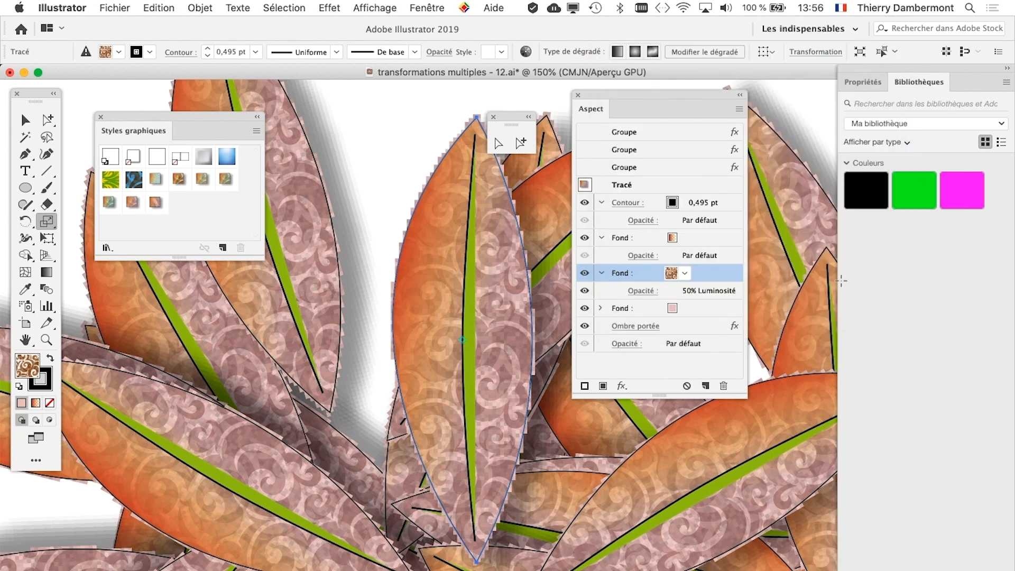
pyautogui.click(224, 246)
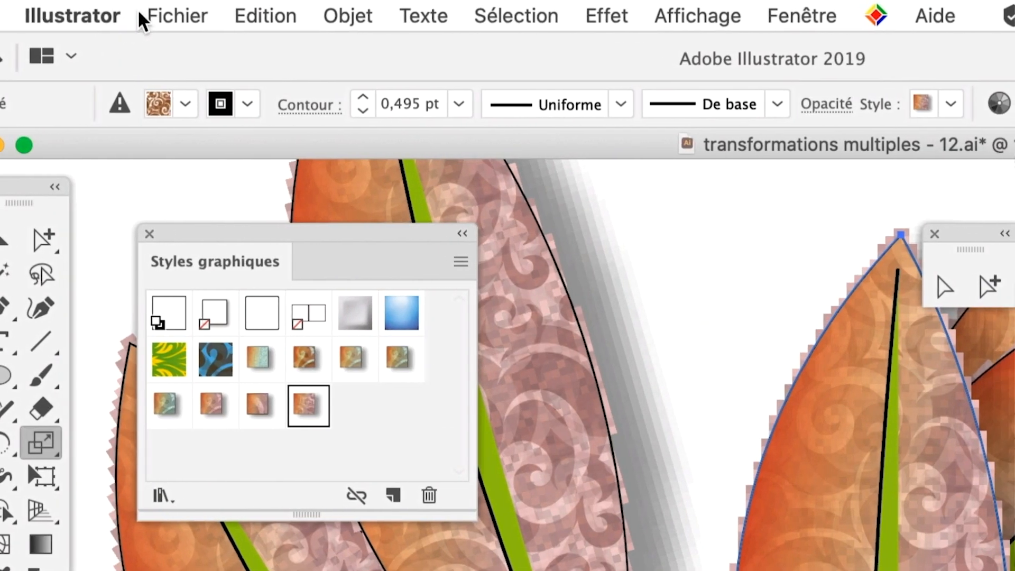
# Save the document as transformations multiples - 13.ai, accepting the Illustrator CC format options
pyautogui.click(141, 15)
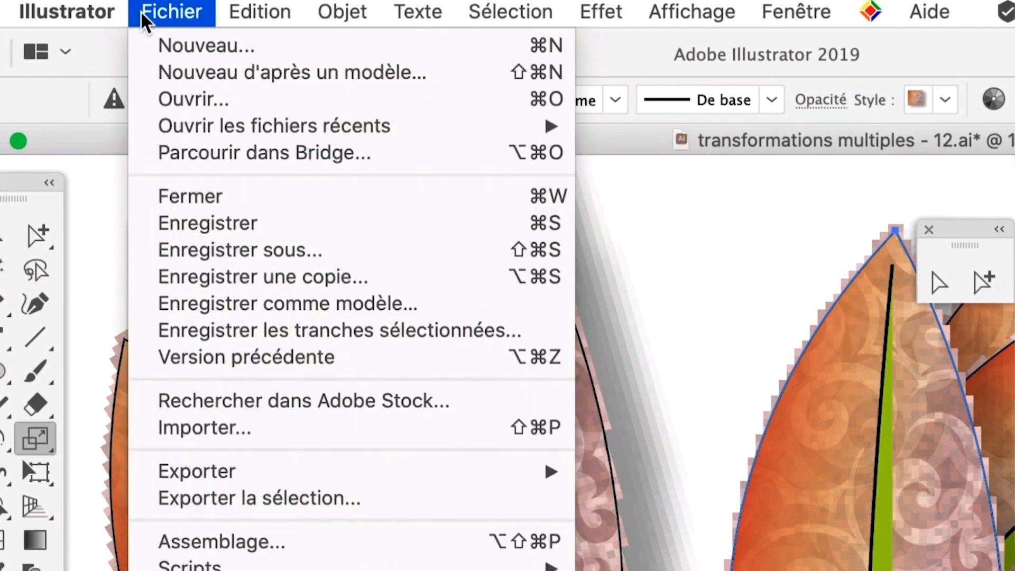
pyautogui.click(249, 246)
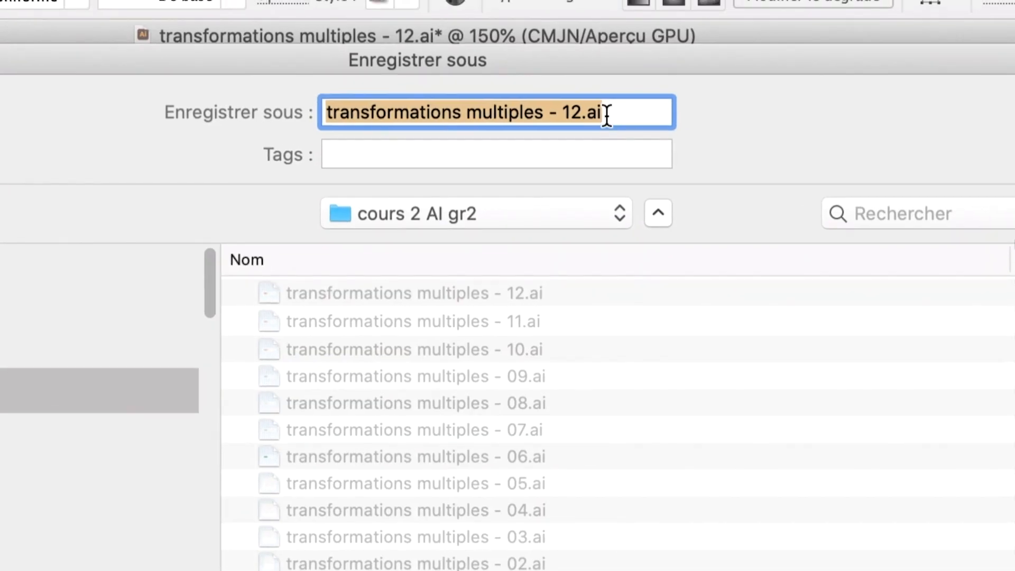
pyautogui.click(586, 96)
pyautogui.moveTo(559, 93); pyautogui.dragTo(552, 91)
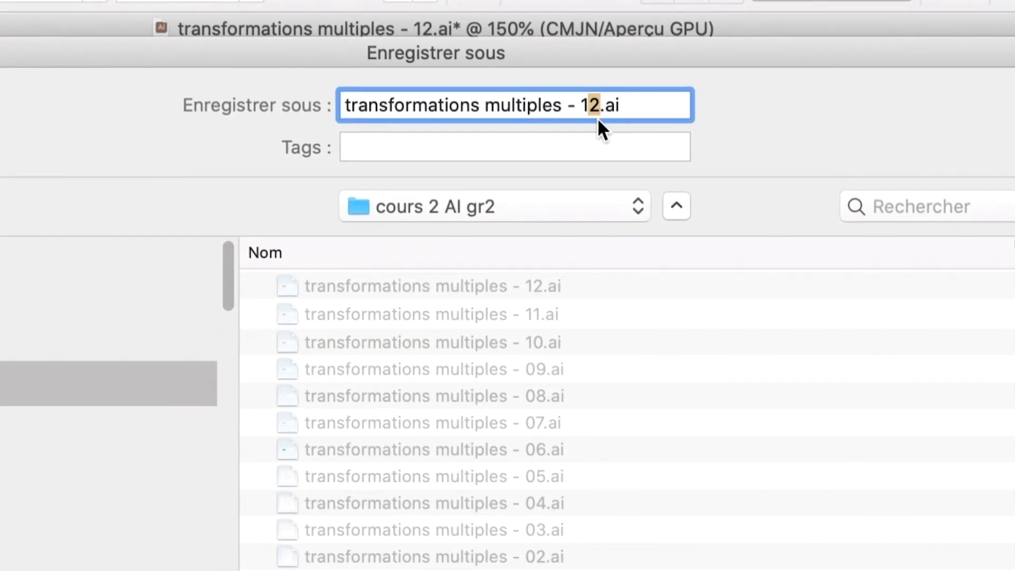
pyautogui.write('3')
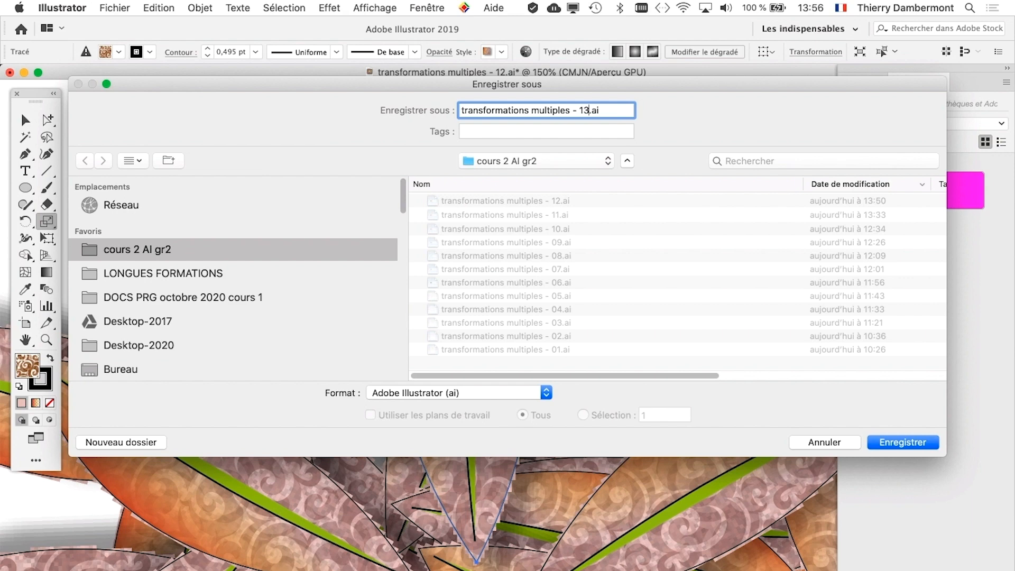
pyautogui.press('Return')
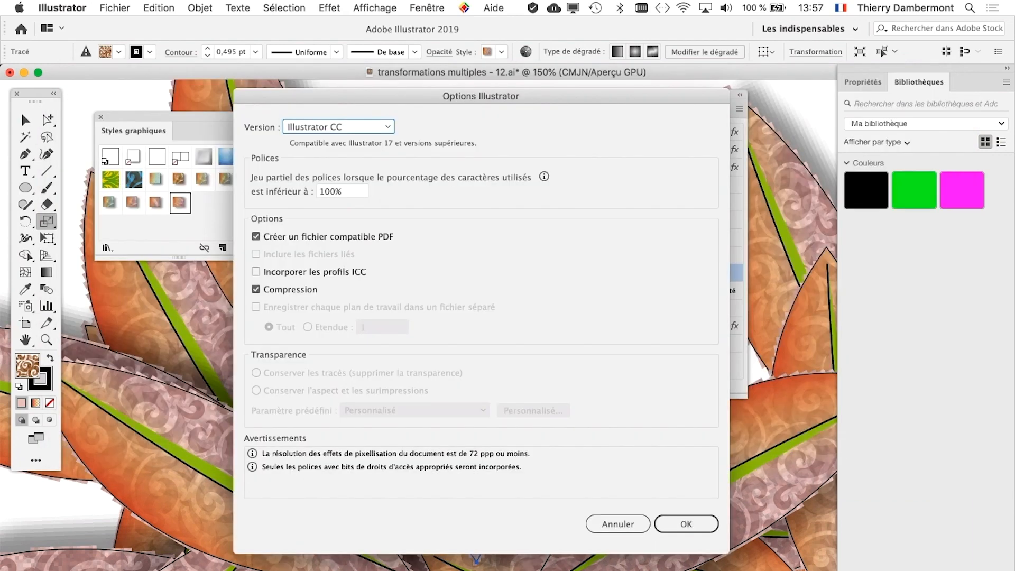
pyautogui.press('Return')
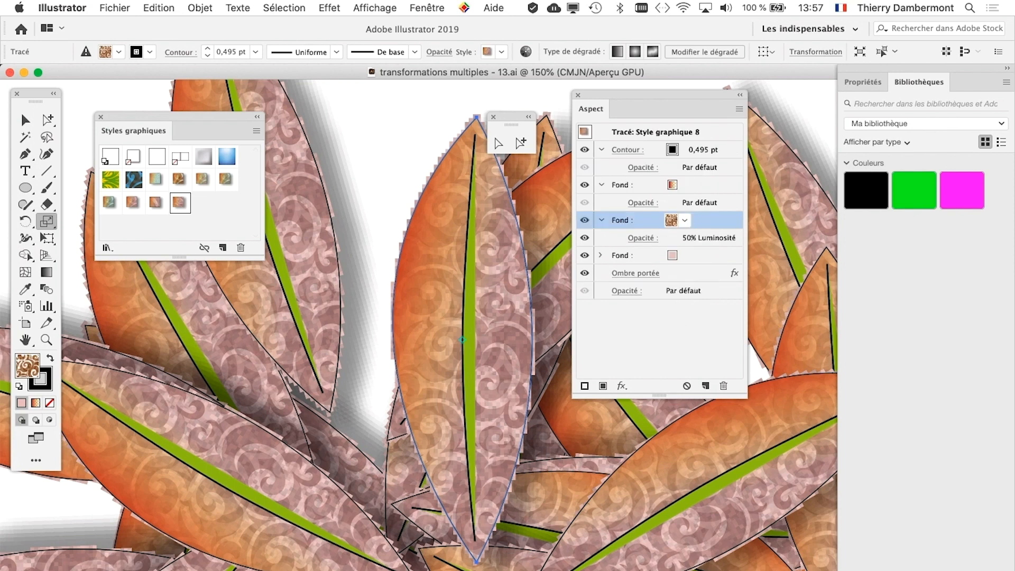
# Apply Style graphique 7 to the selected leaf and view its effect on the whole foliage at 50% zoom
pyautogui.moveTo(655, 95); pyautogui.dragTo(718, 97)
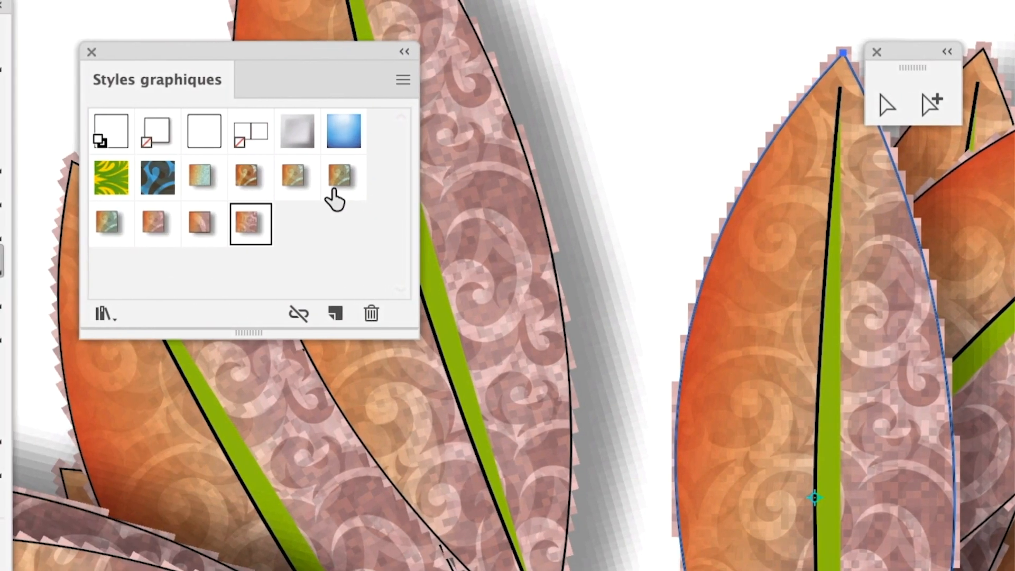
pyautogui.click(200, 222)
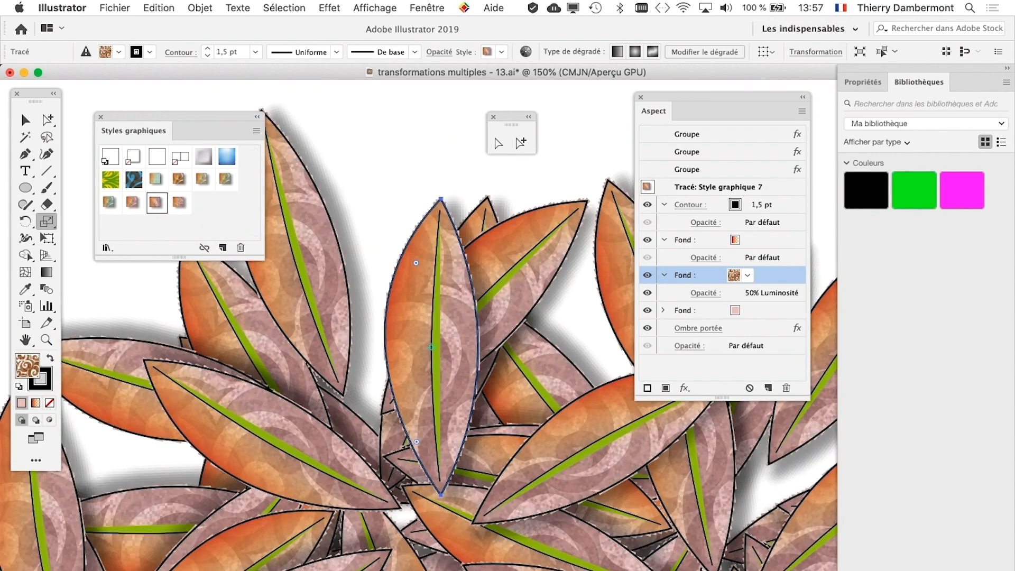
pyautogui.press('super+minus')
pyautogui.press('super+minus')
pyautogui.press('super+minus')
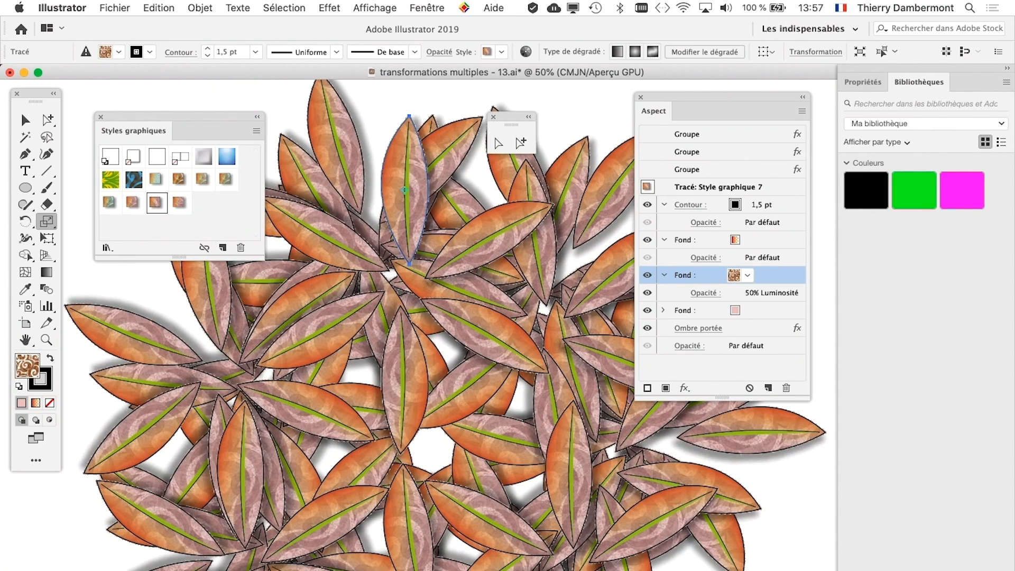
pyautogui.moveTo(721, 98); pyautogui.dragTo(782, 95)
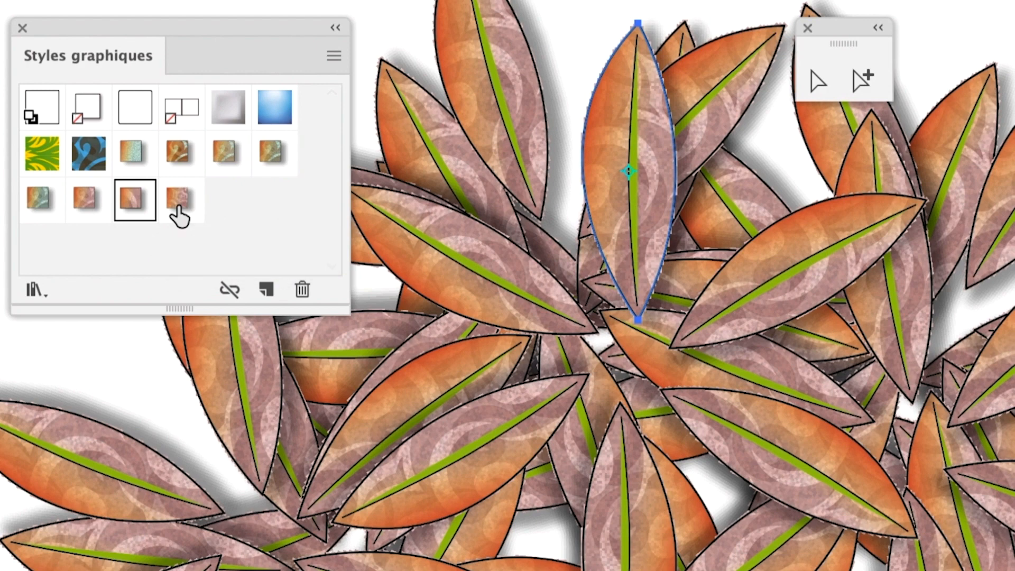
# Compare Style graphique 8, 7 and 6 on the leaf by applying them alternately
pyautogui.click(179, 207)
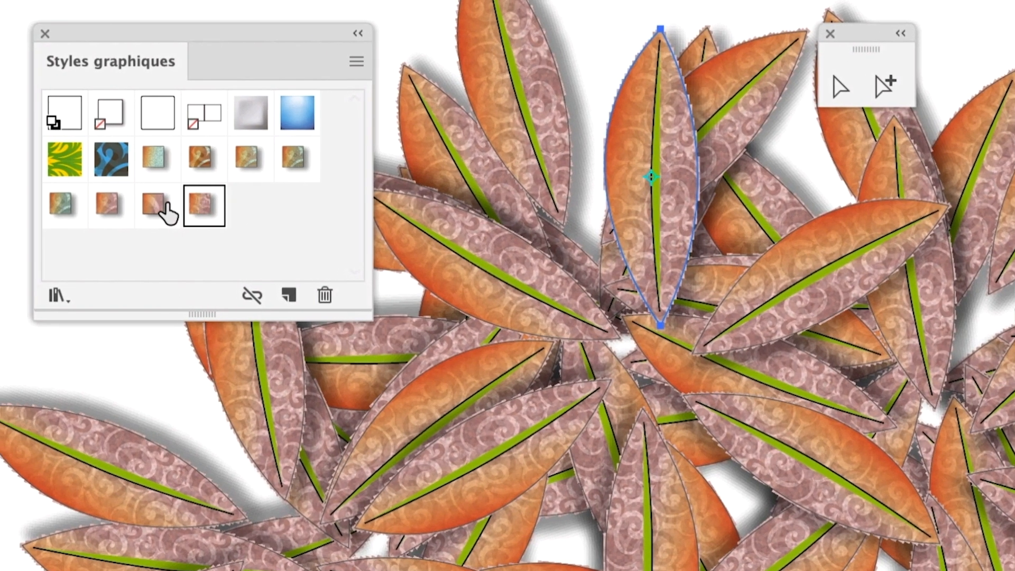
pyautogui.click(138, 207)
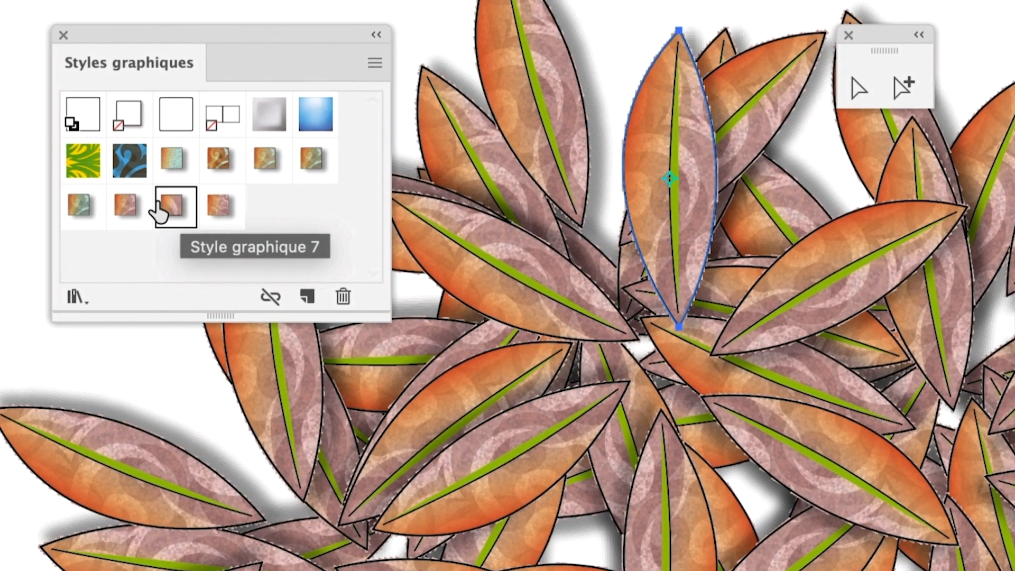
pyautogui.click(127, 207)
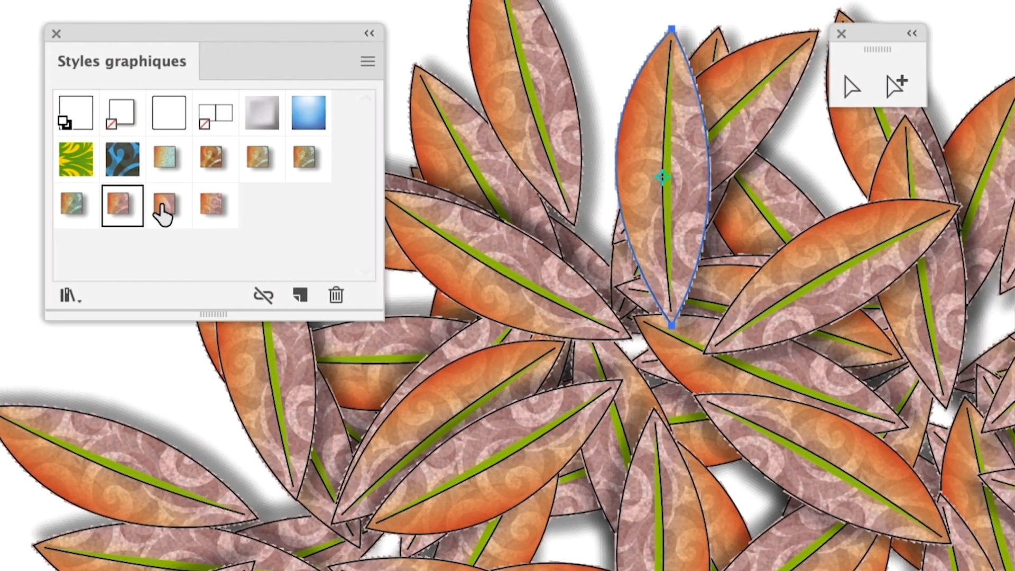
pyautogui.click(197, 212)
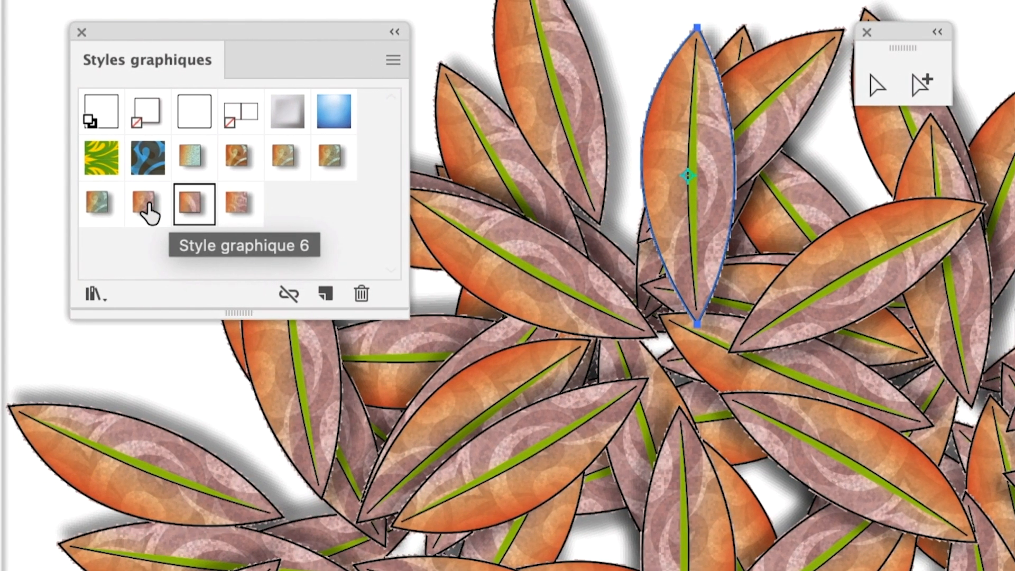
pyautogui.click(111, 203)
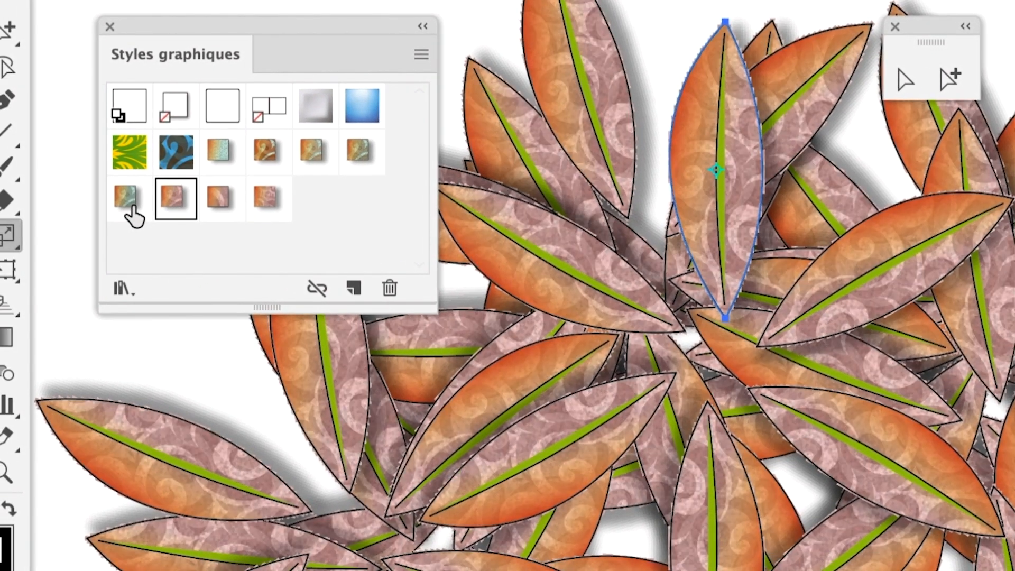
# Try the older leaf styles from Style graphique 5 back to the first one, and finish by applying Style graphique 8
pyautogui.click(135, 216)
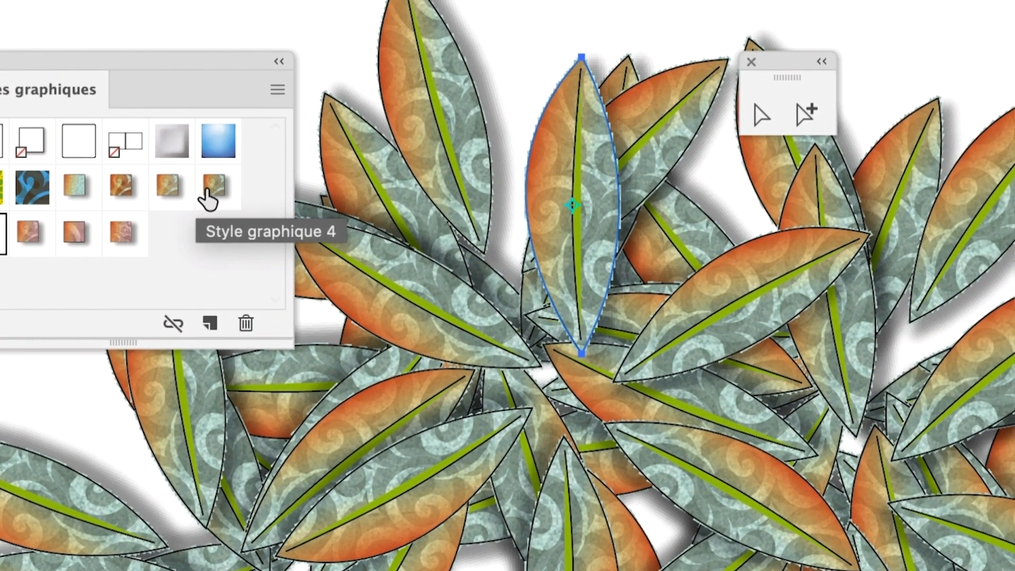
pyautogui.click(359, 159)
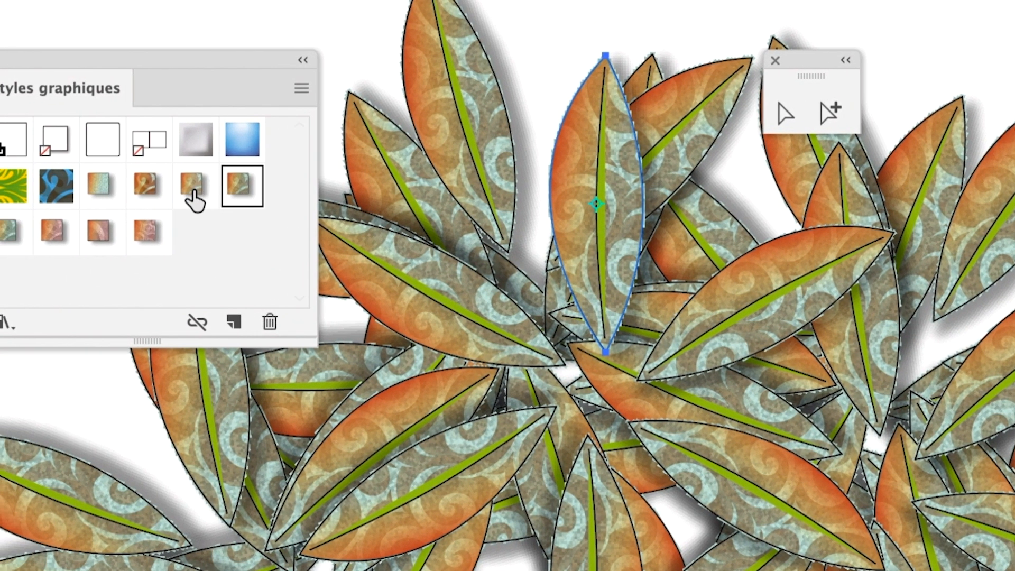
pyautogui.click(165, 200)
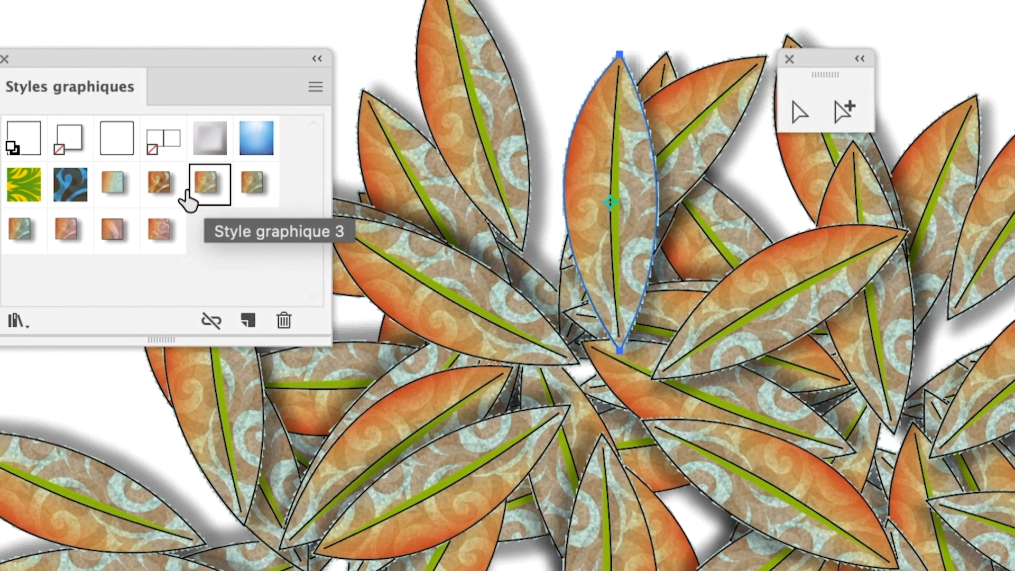
pyautogui.click(155, 202)
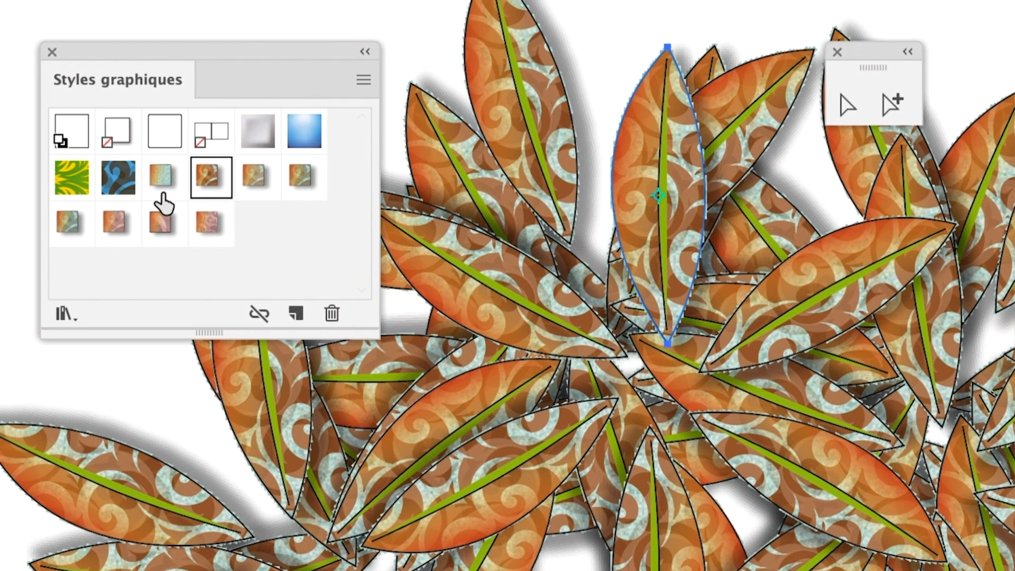
pyautogui.click(128, 196)
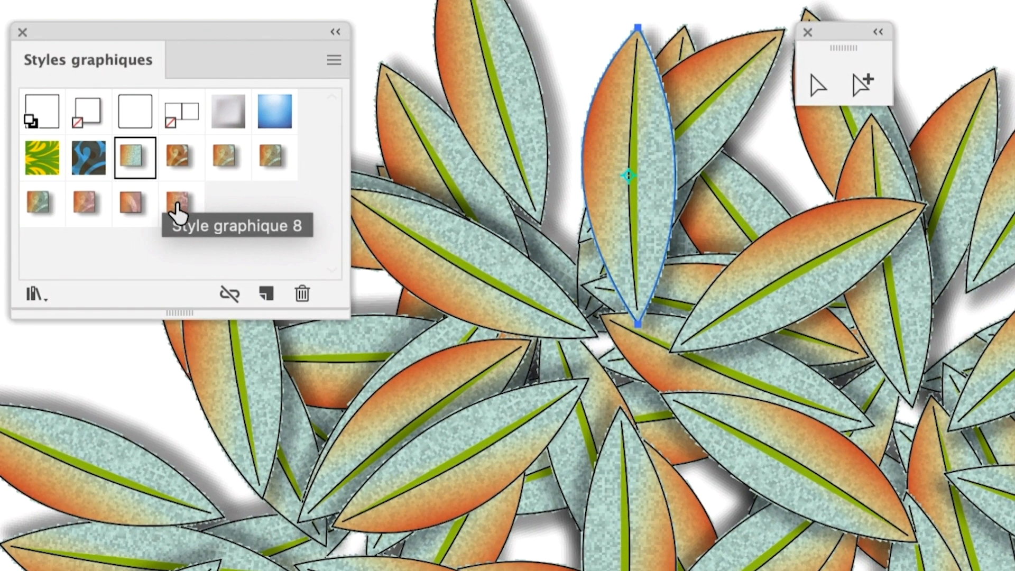
pyautogui.click(205, 239)
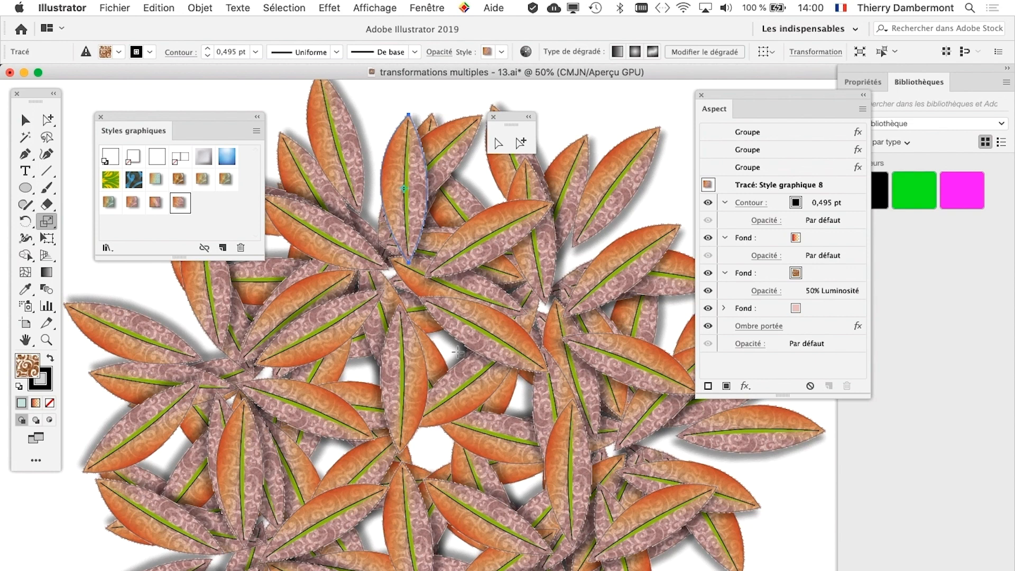
# Draw a horizontal ellipse with the current swirl pattern fill in the artboard's empty upper-left area
pyautogui.scroll(-1, 458, 353)
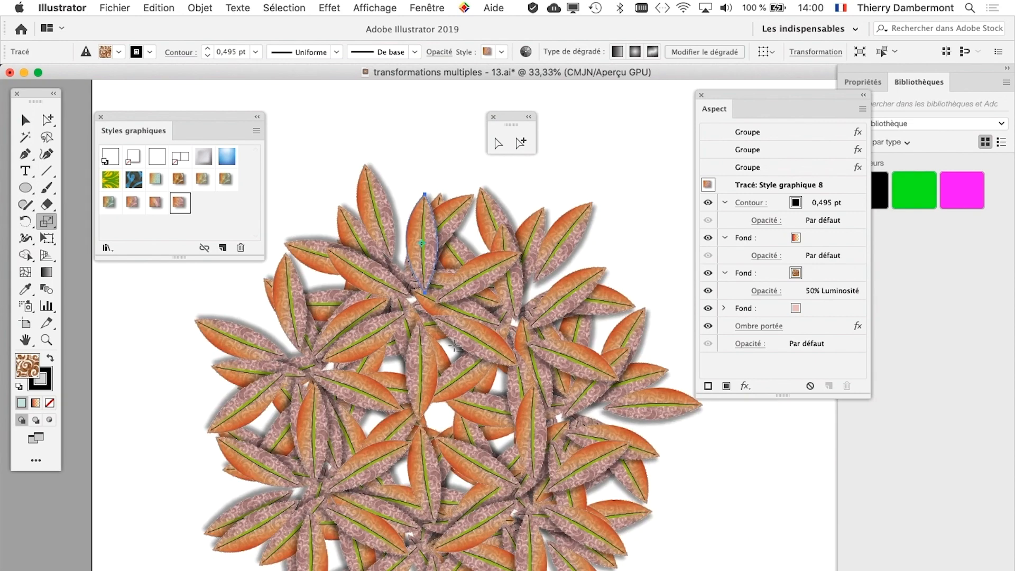
pyautogui.scroll(-1, 456, 346)
pyautogui.moveTo(476, 338); pyautogui.dragTo(590, 407)
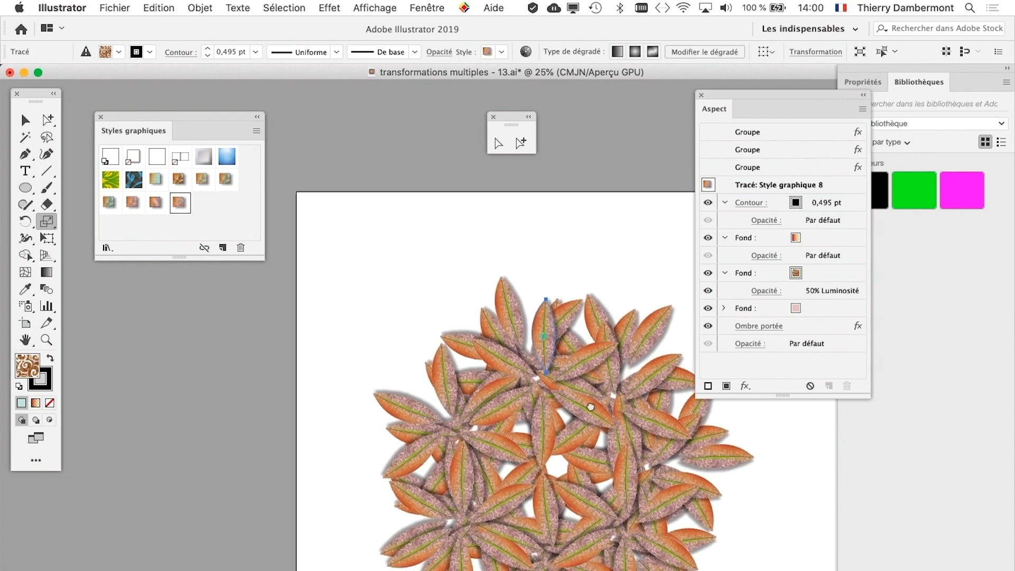
pyautogui.moveTo(197, 115); pyautogui.dragTo(186, 125)
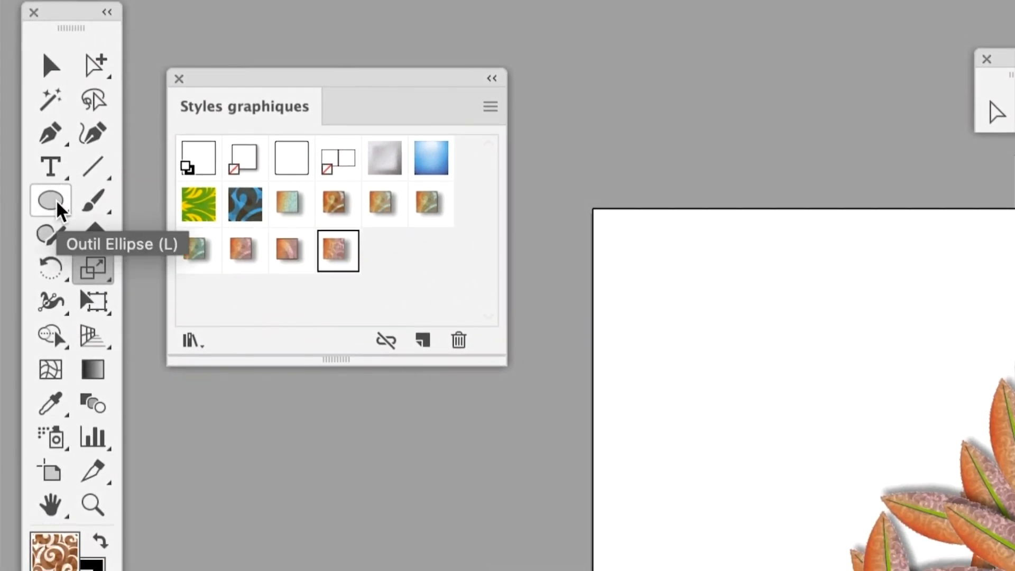
pyautogui.click(58, 209)
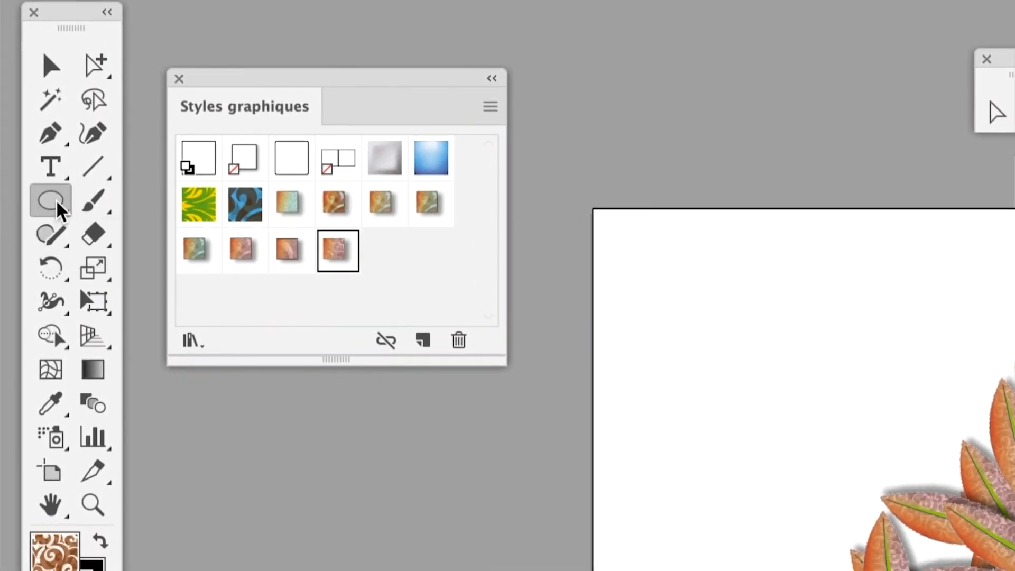
pyautogui.moveTo(678, 255); pyautogui.dragTo(832, 353)
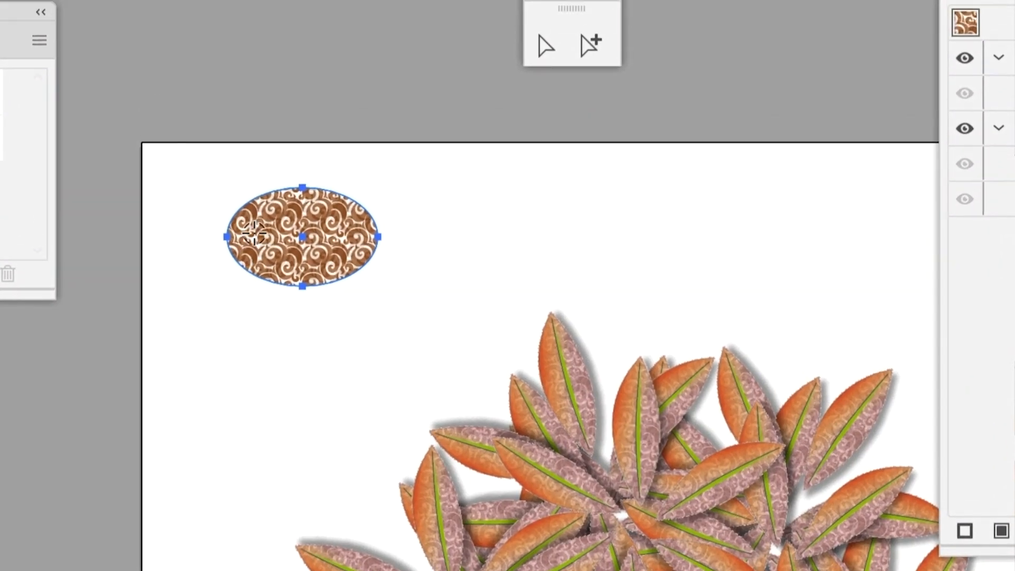
pyautogui.scroll(2, 254, 236)
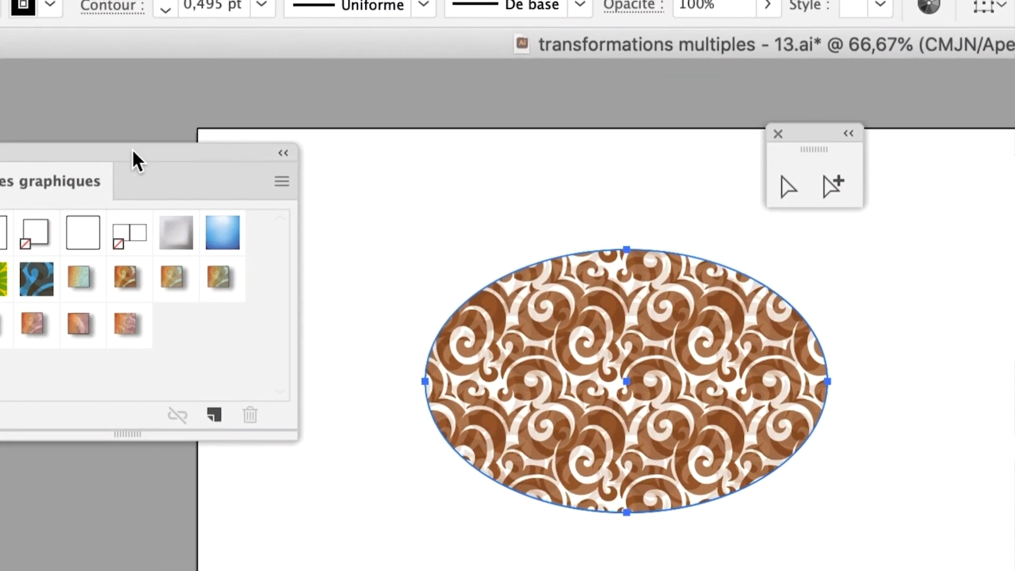
pyautogui.moveTo(132, 150); pyautogui.dragTo(201, 101)
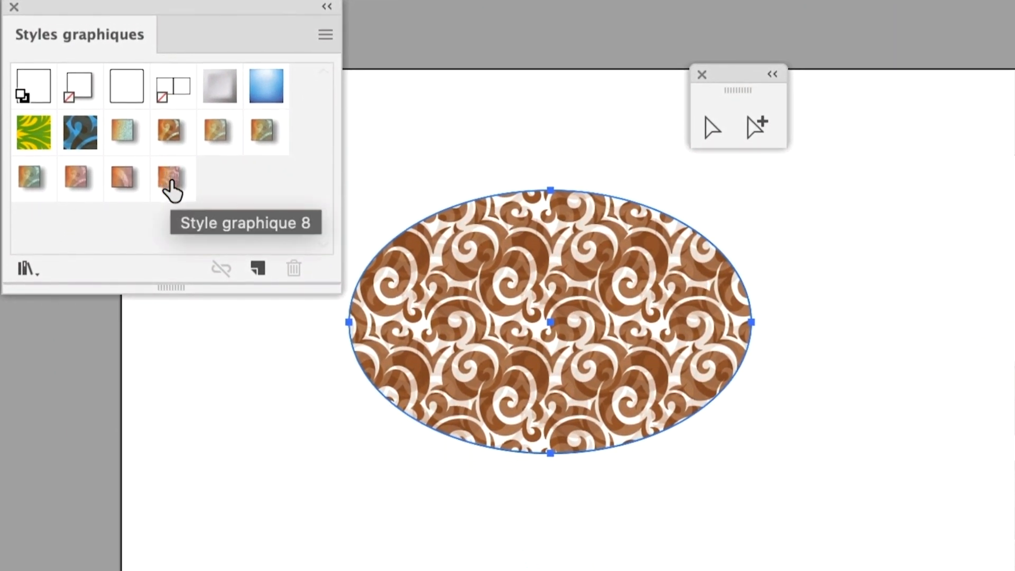
# Apply Style graphique 8 to the ellipse and cut the styled ellipse out of the leaf document
pyautogui.click(170, 179)
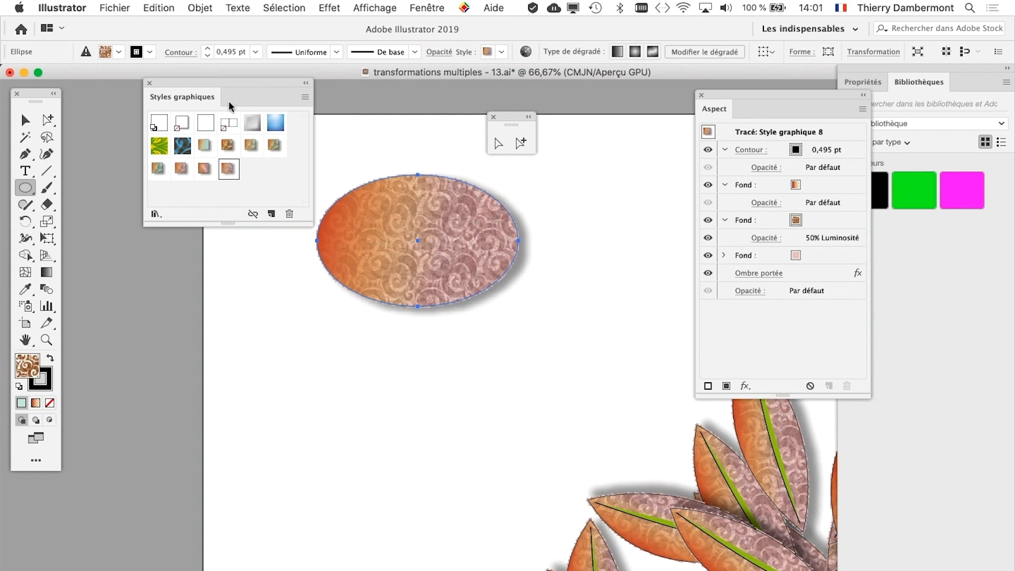
pyautogui.moveTo(239, 85); pyautogui.dragTo(196, 127)
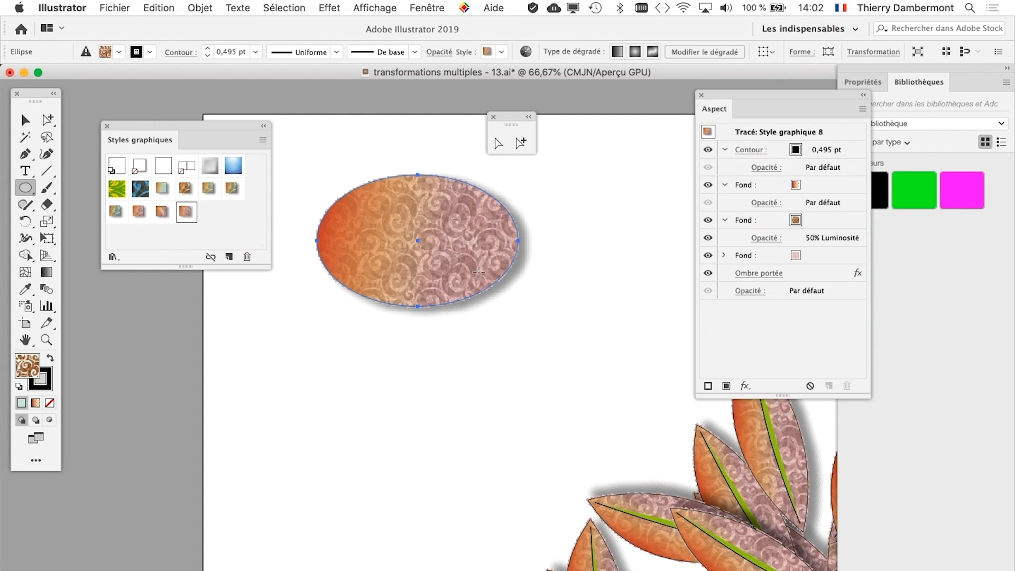
pyautogui.press('Delete')
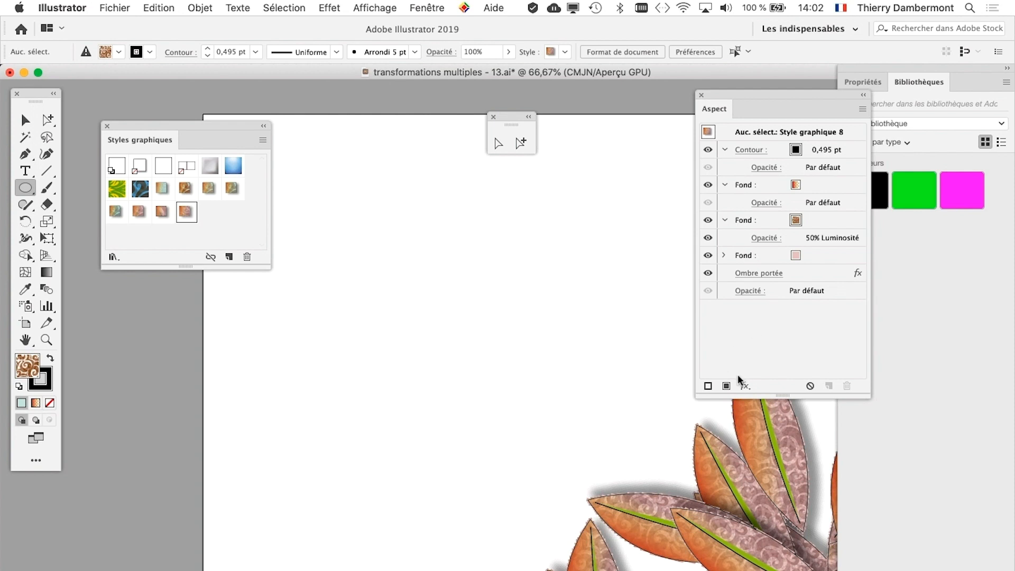
# Create a new print document from the Lettre preset, 215,9 x 279,4 mm in portrait orientation
pyautogui.click(115, 8)
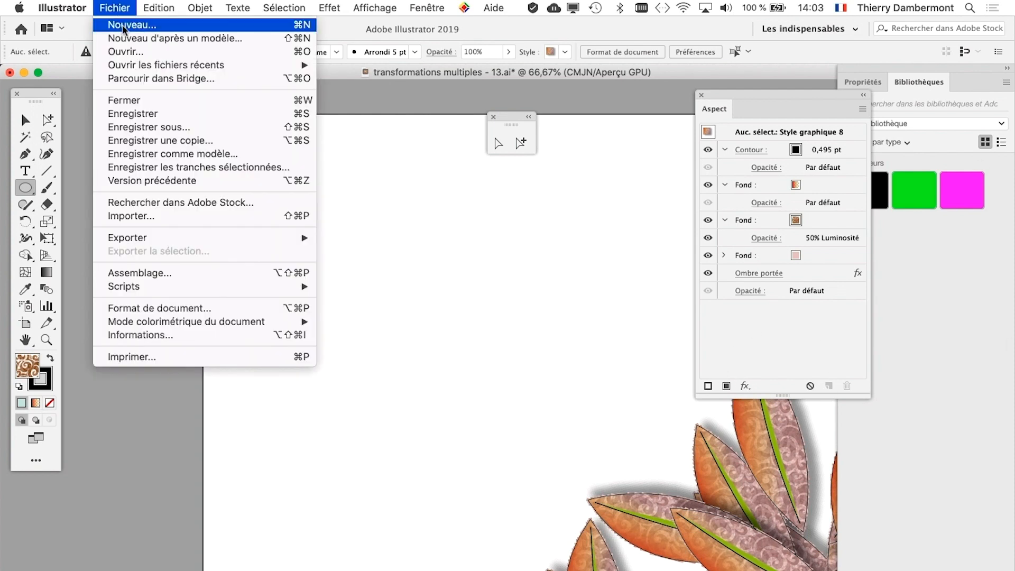
pyautogui.click(123, 26)
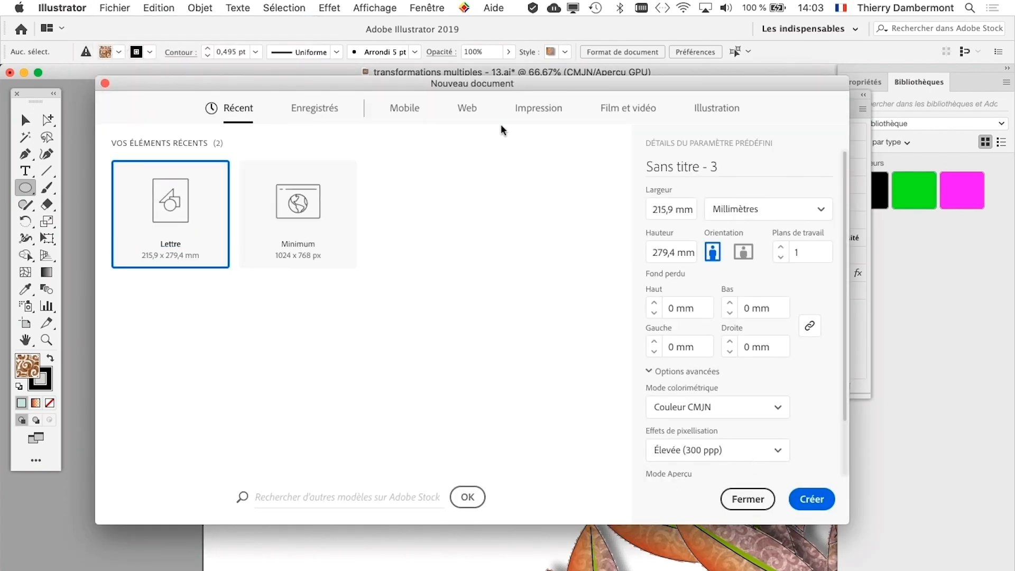
pyautogui.click(544, 111)
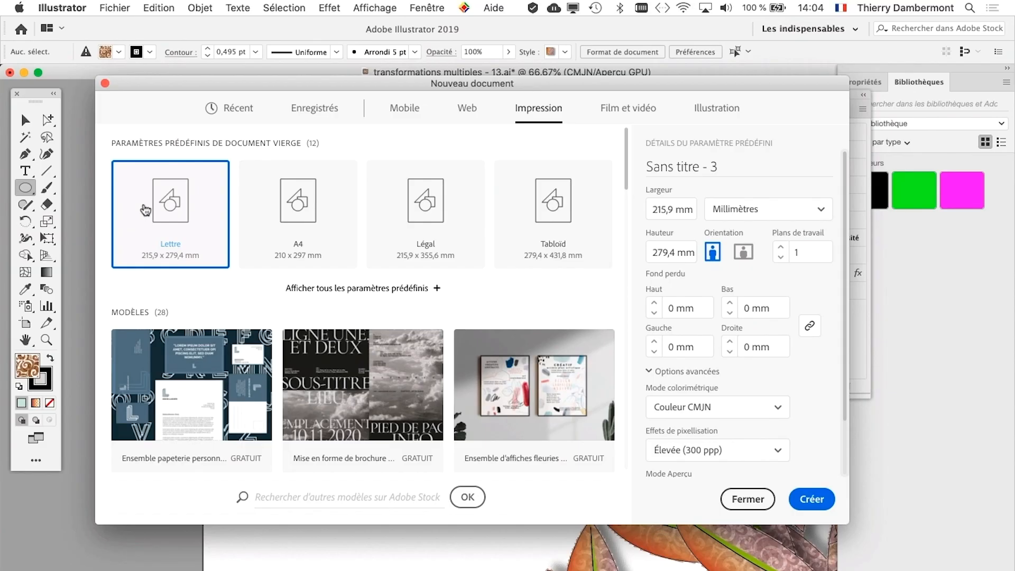
pyautogui.click(792, 498)
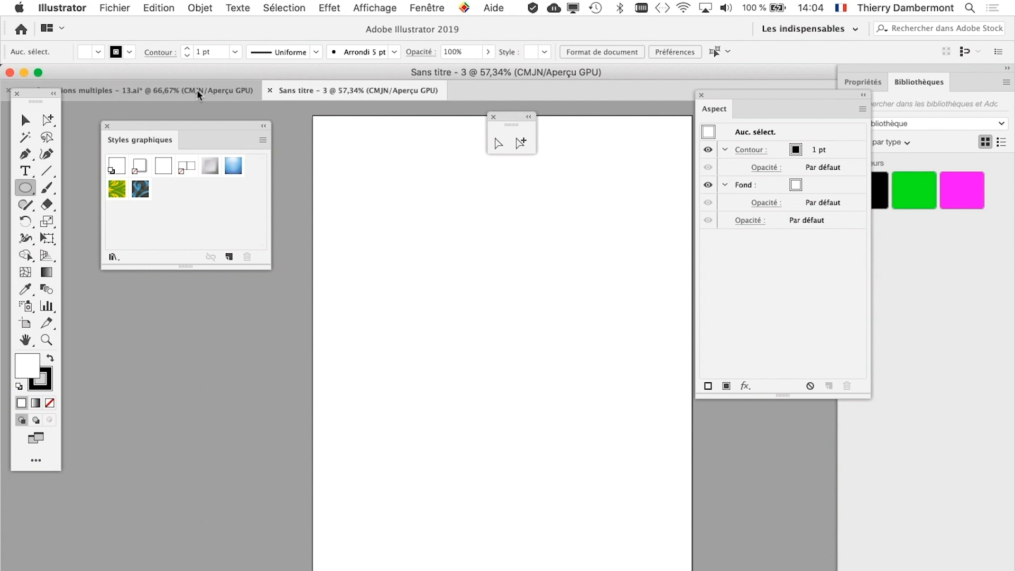
# Return to the transformations multiples - 13.ai document and close it, saving its changes
pyautogui.click(166, 86)
pyautogui.moveTo(166, 72); pyautogui.dragTo(245, 72)
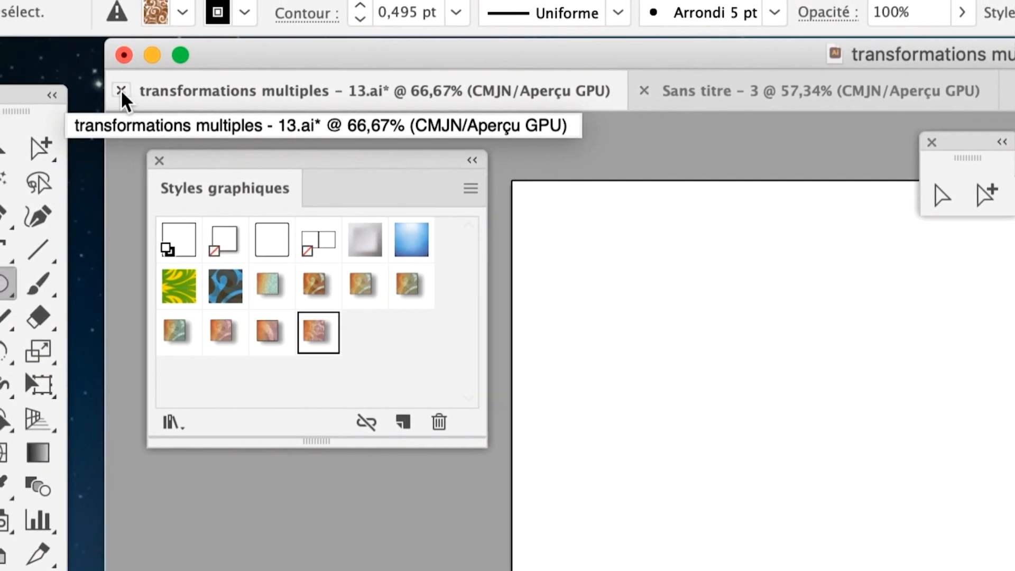
pyautogui.click(121, 90)
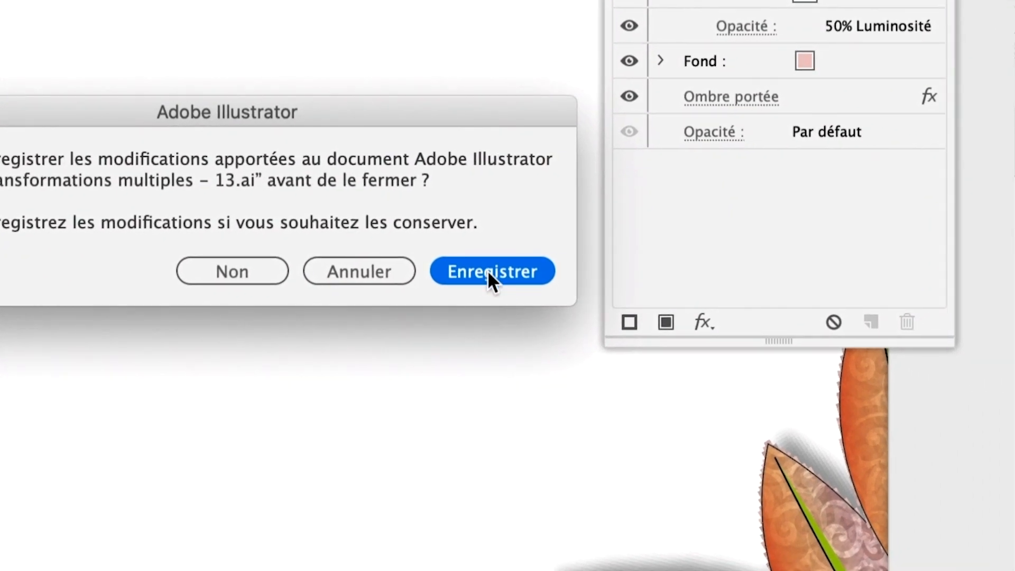
pyautogui.click(487, 270)
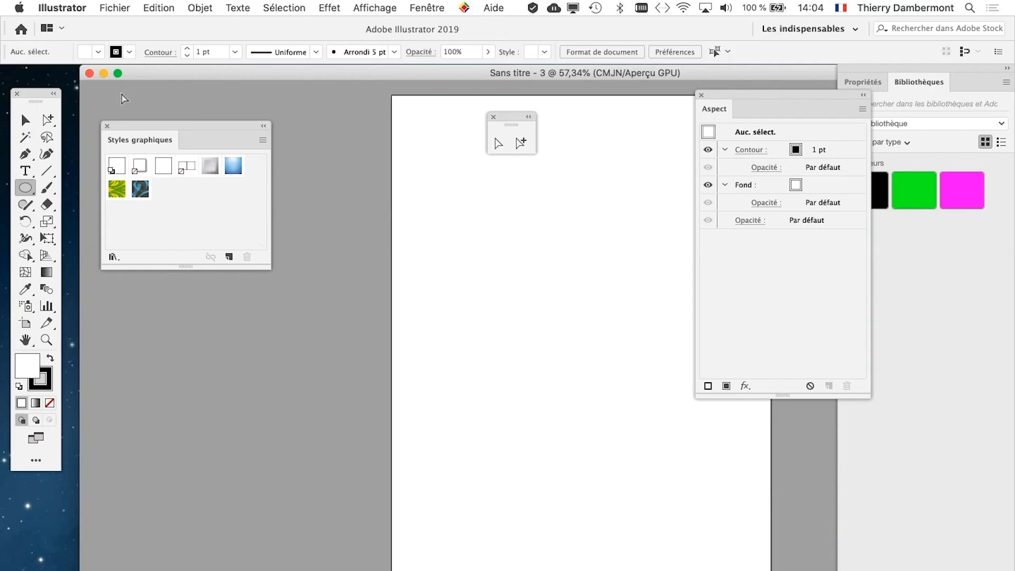
# Paste the styled ellipse into the new document to import its graphic style, and delete the ellipse from the artboard
pyautogui.hscroll(5, 426, 242)
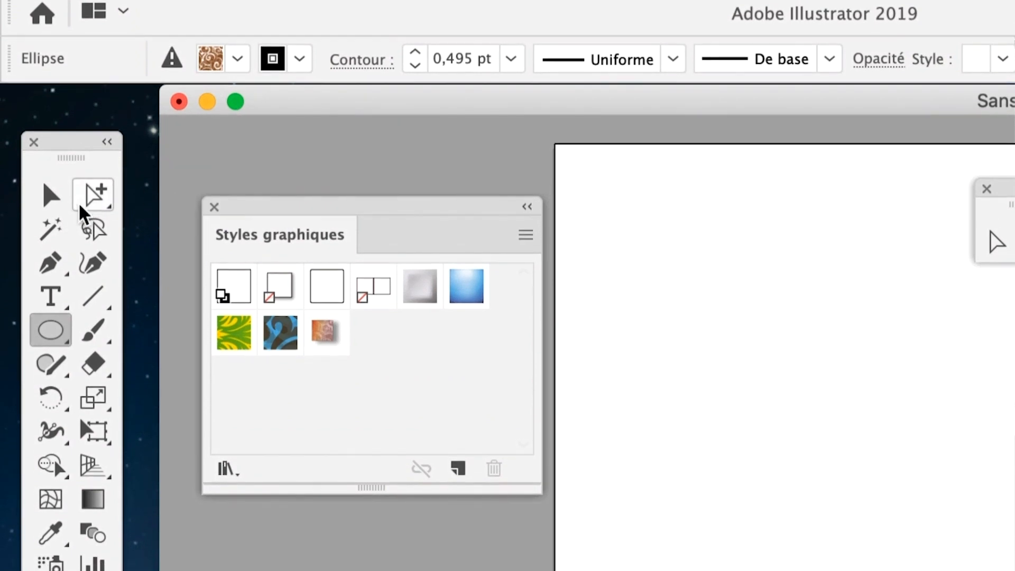
pyautogui.click(51, 106)
pyautogui.moveTo(613, 384); pyautogui.dragTo(243, 168)
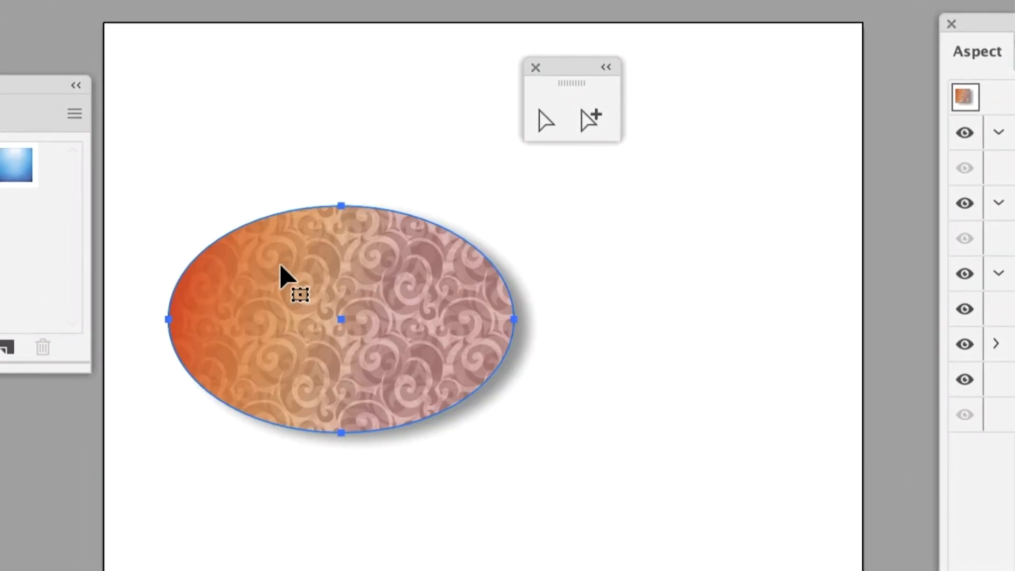
pyautogui.press('Delete')
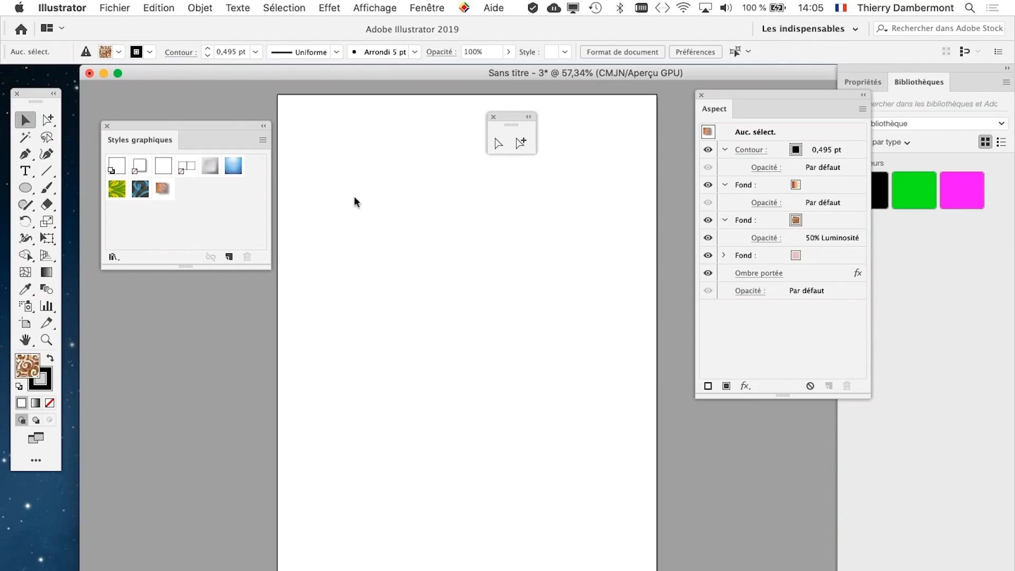
# Display the swatches (Nuancier) and place them below the Aspect settings, clear of the artboard
pyautogui.click(426, 7)
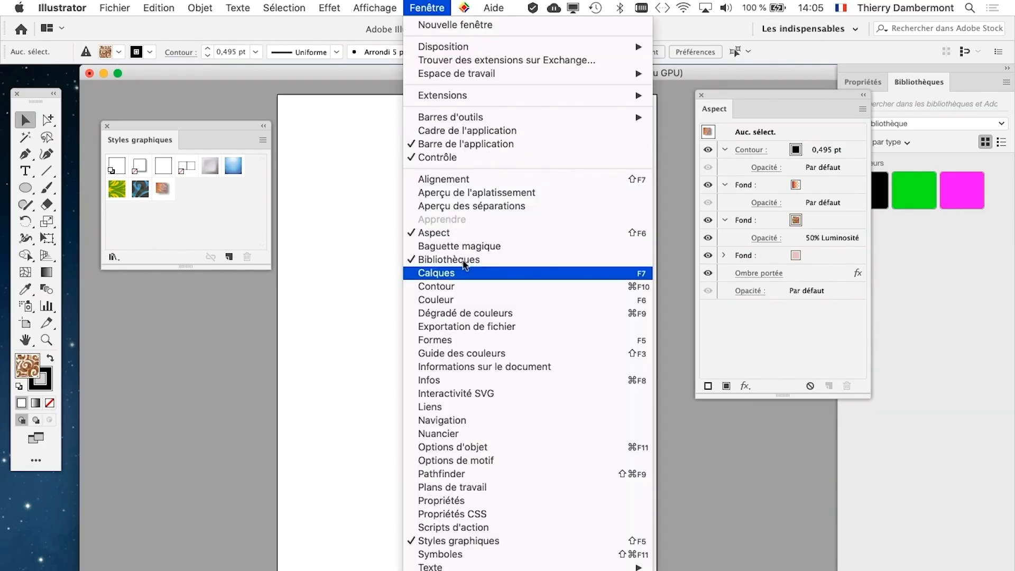
pyautogui.click(470, 434)
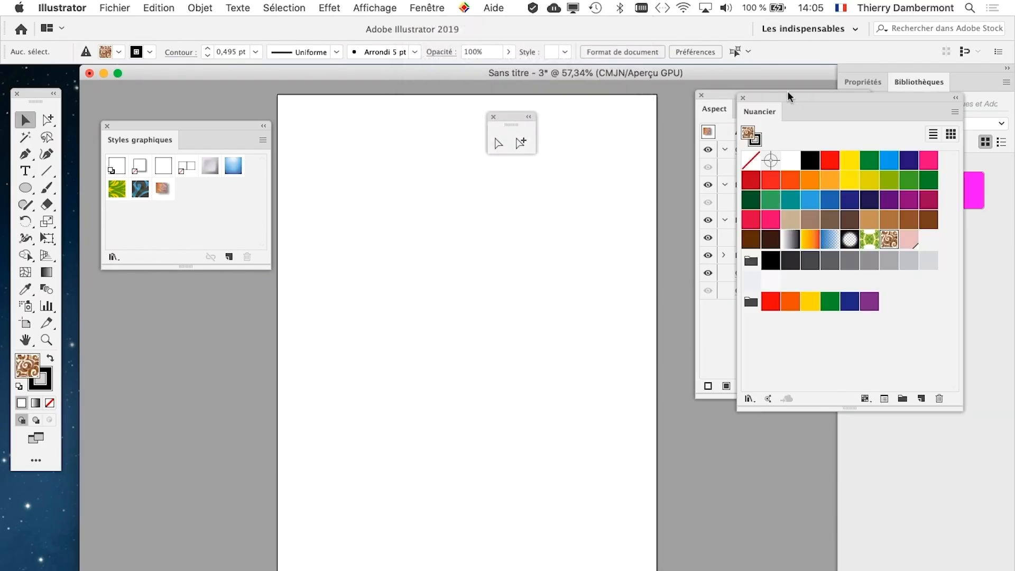
pyautogui.moveTo(788, 95); pyautogui.dragTo(467, 186)
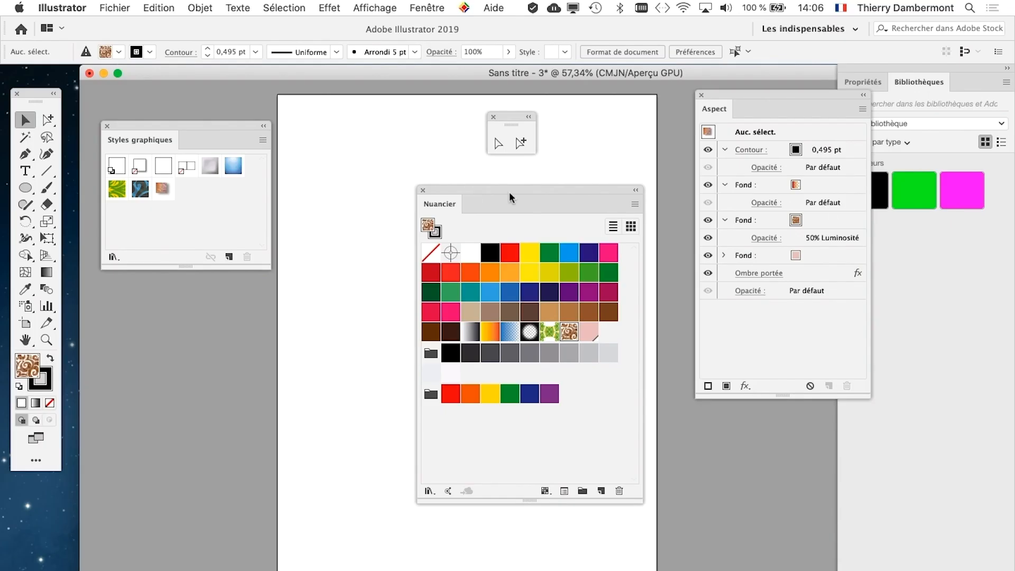
pyautogui.moveTo(467, 187); pyautogui.dragTo(729, 431)
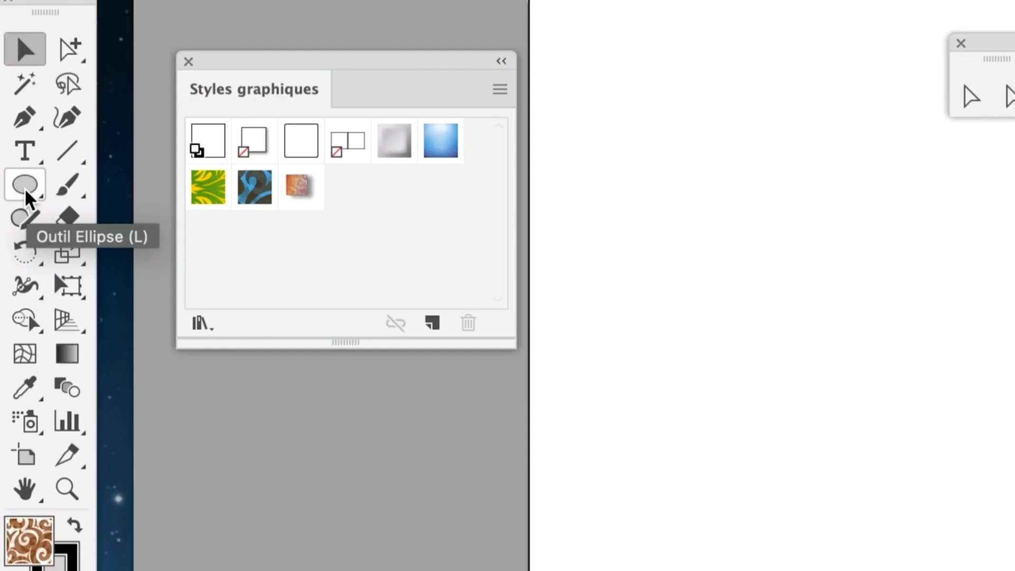
# Detach the shape tools into a floating strip and place it over the artboard's upper edge
pyautogui.click(26, 191)
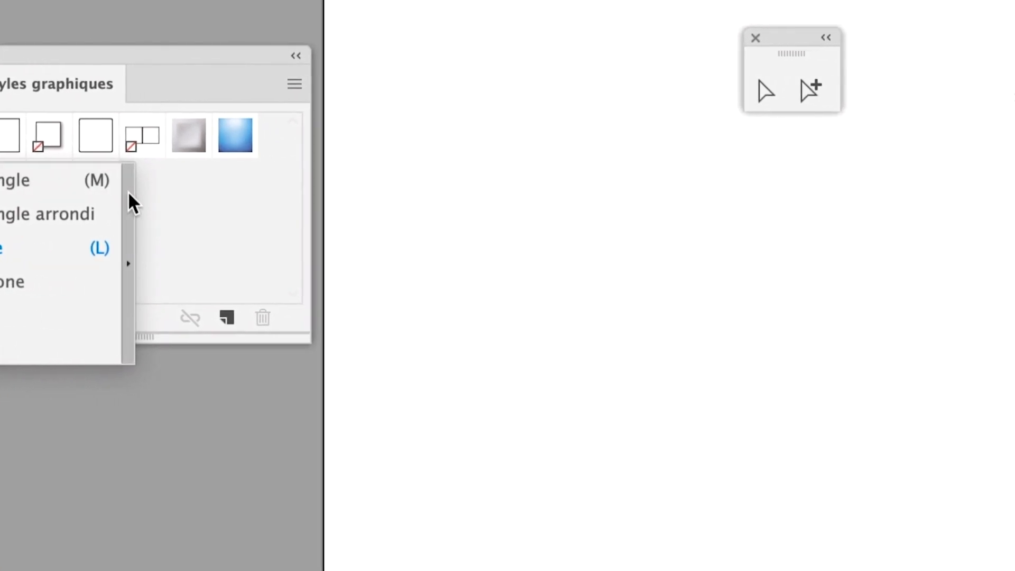
pyautogui.click(128, 194)
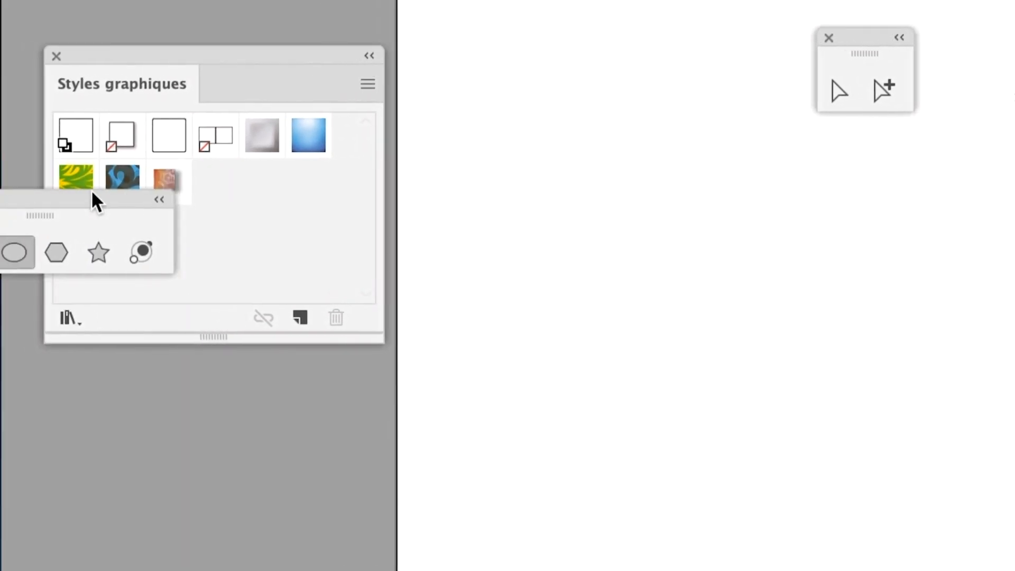
pyautogui.moveTo(23, 200); pyautogui.dragTo(438, 166)
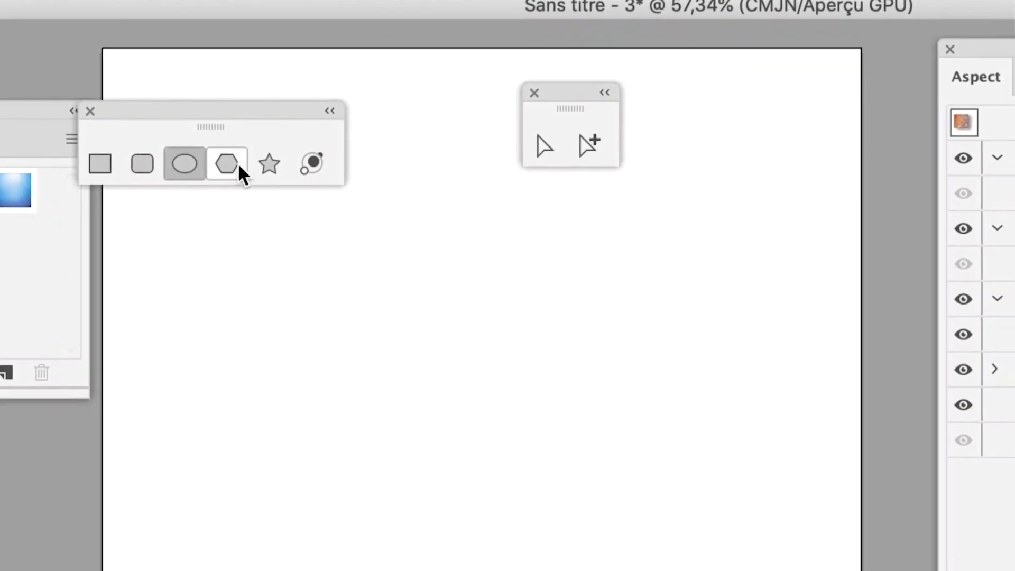
# Draw five small five-pointed stars at varied angles on the upper part of the artboard with the Star tool
pyautogui.click(252, 238)
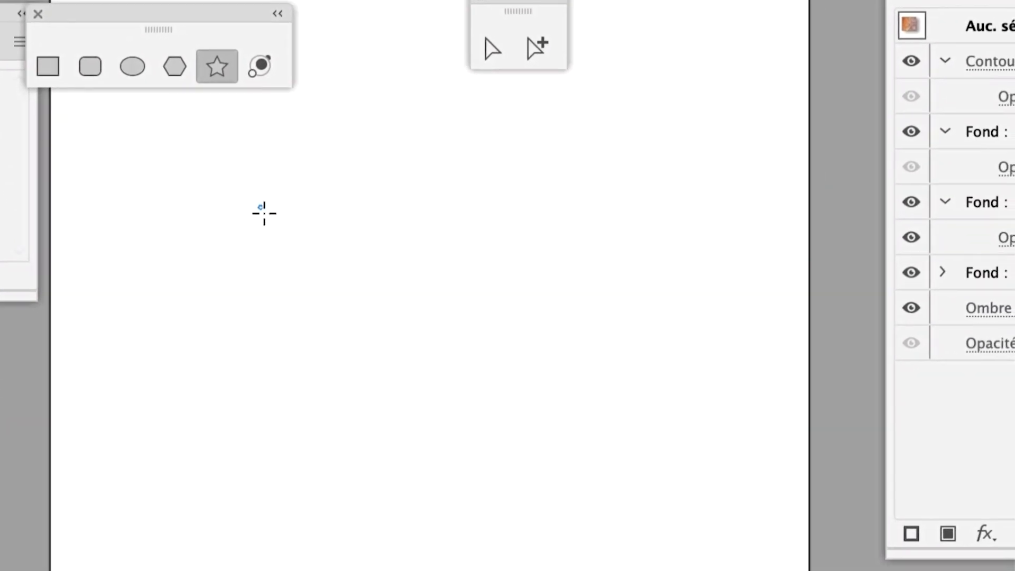
pyautogui.moveTo(263, 213); pyautogui.dragTo(304, 242)
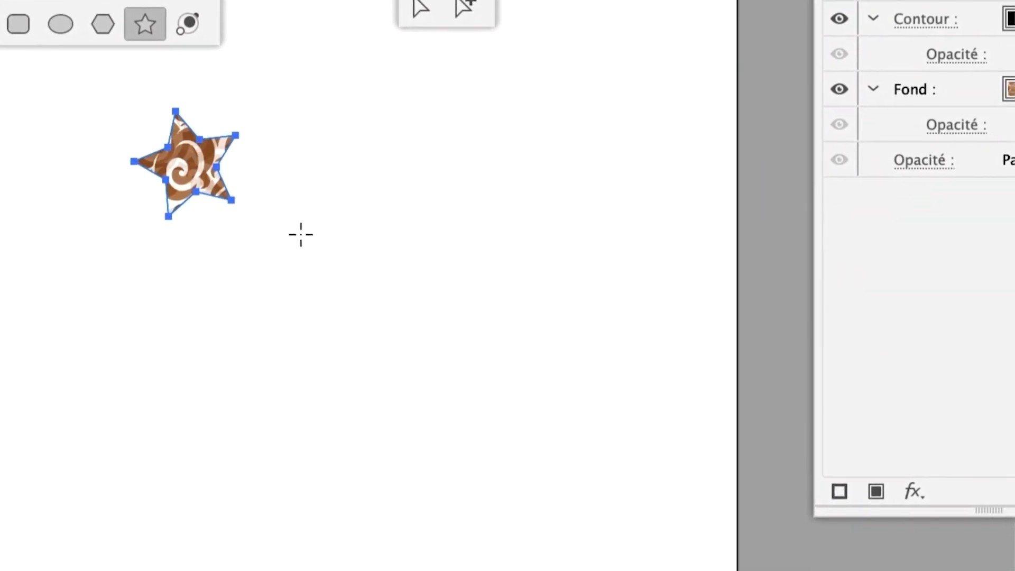
pyautogui.moveTo(371, 277); pyautogui.dragTo(426, 296)
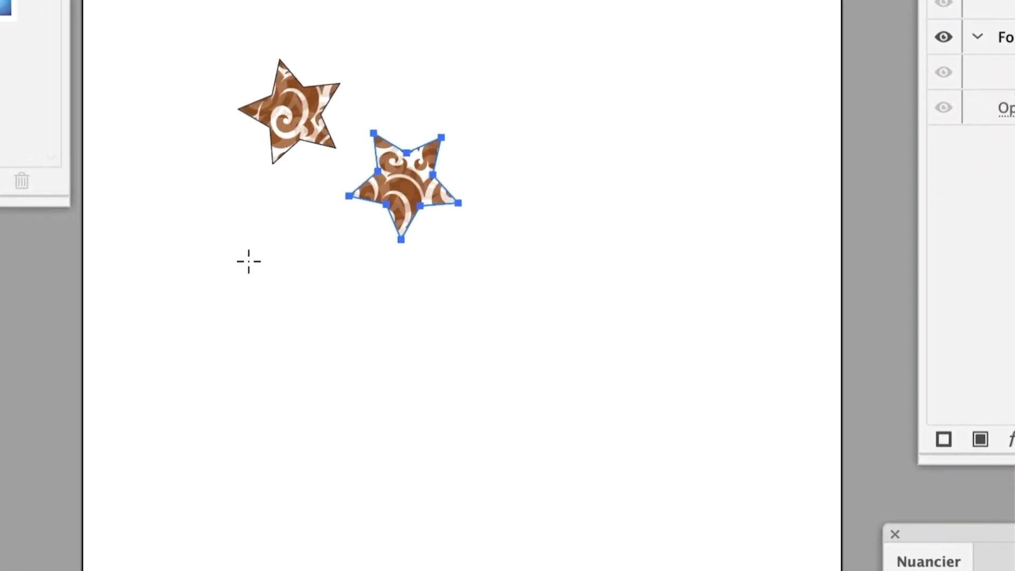
pyautogui.moveTo(249, 261)
pyautogui.mouseDown()
pyautogui.moveTo(277, 316)
pyautogui.moveTo(271, 305)
pyautogui.mouseUp()
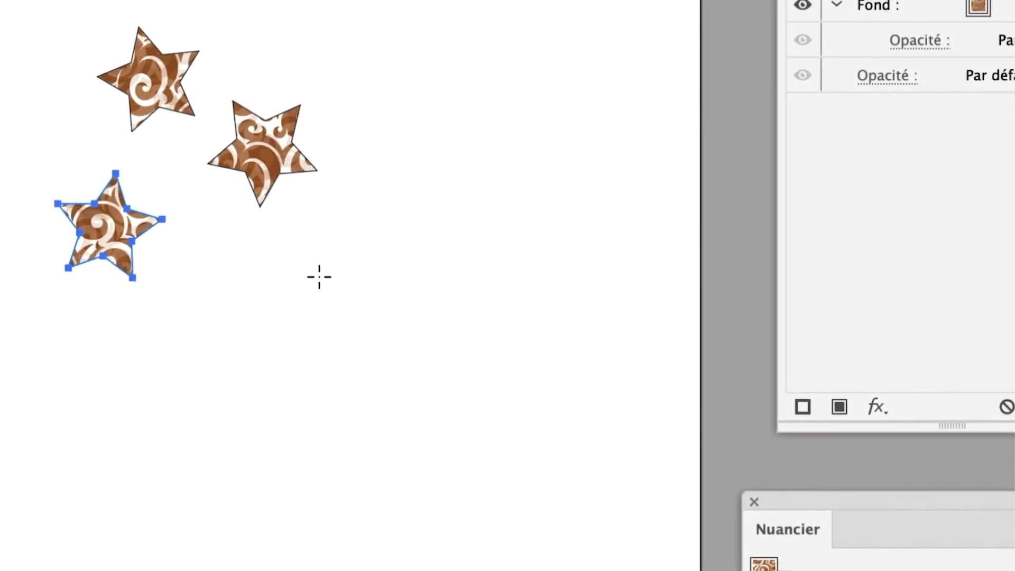
pyautogui.moveTo(458, 308); pyautogui.dragTo(498, 340)
pyautogui.moveTo(243, 30); pyautogui.dragTo(283, 3)
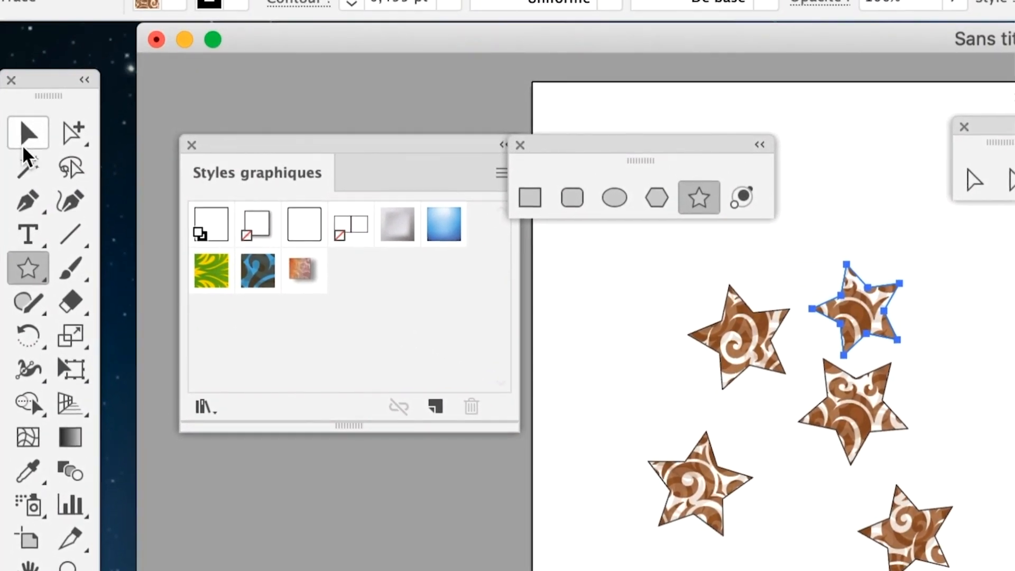
# Select all five stars and group them
pyautogui.click(24, 150)
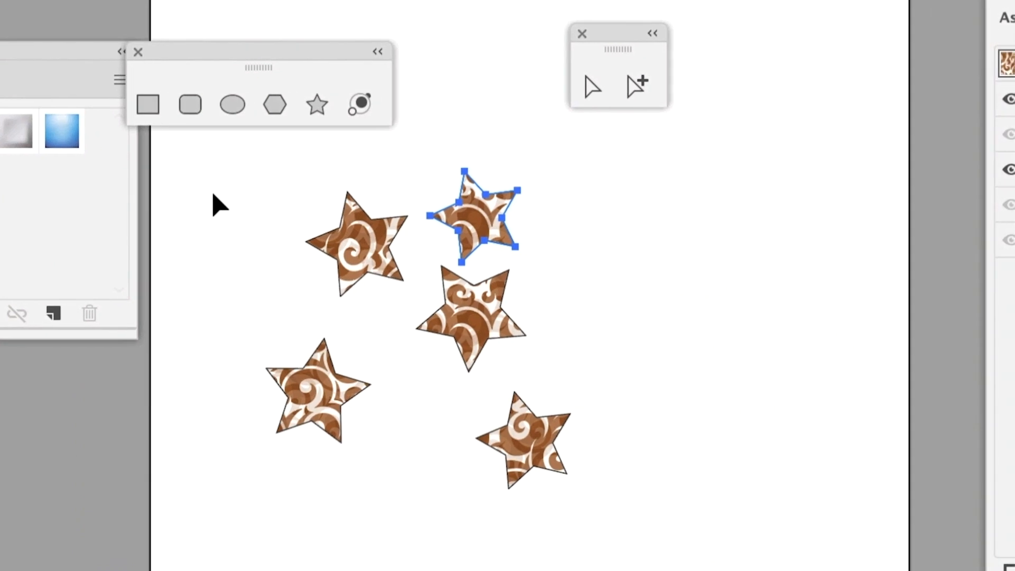
pyautogui.click(612, 294)
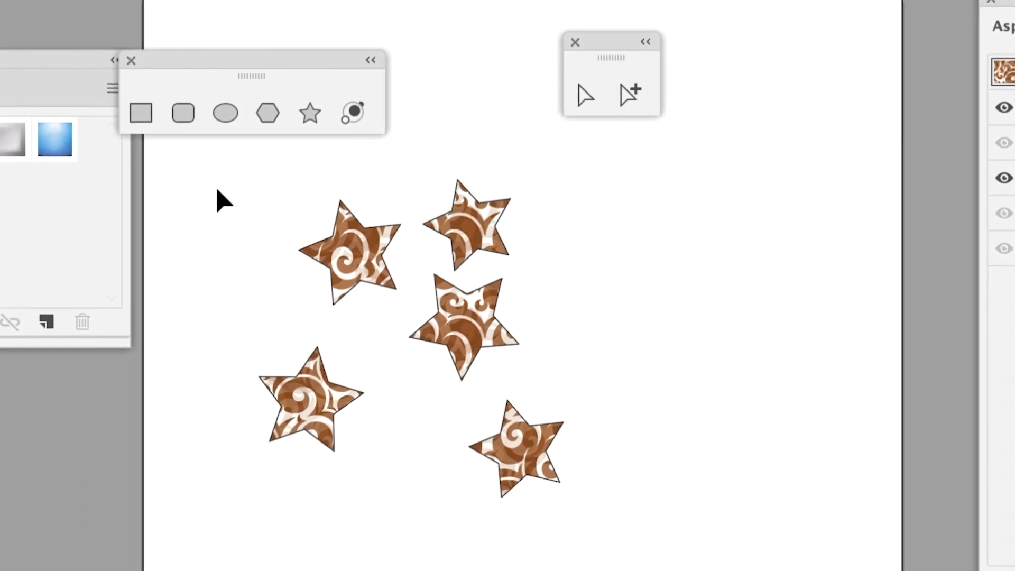
pyautogui.hotkey('ctrl', 'a')
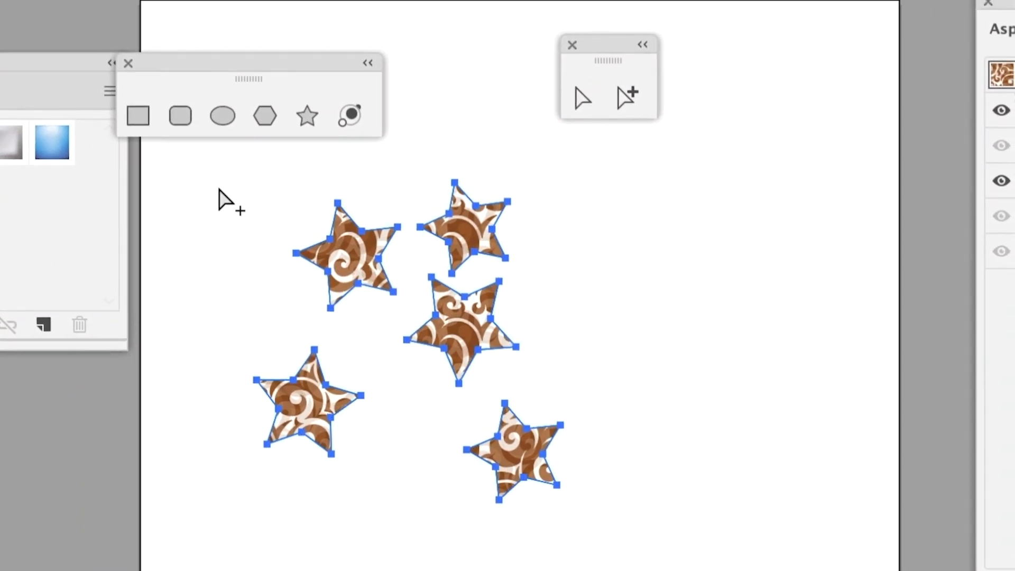
pyautogui.hotkey('ctrl', 'g')
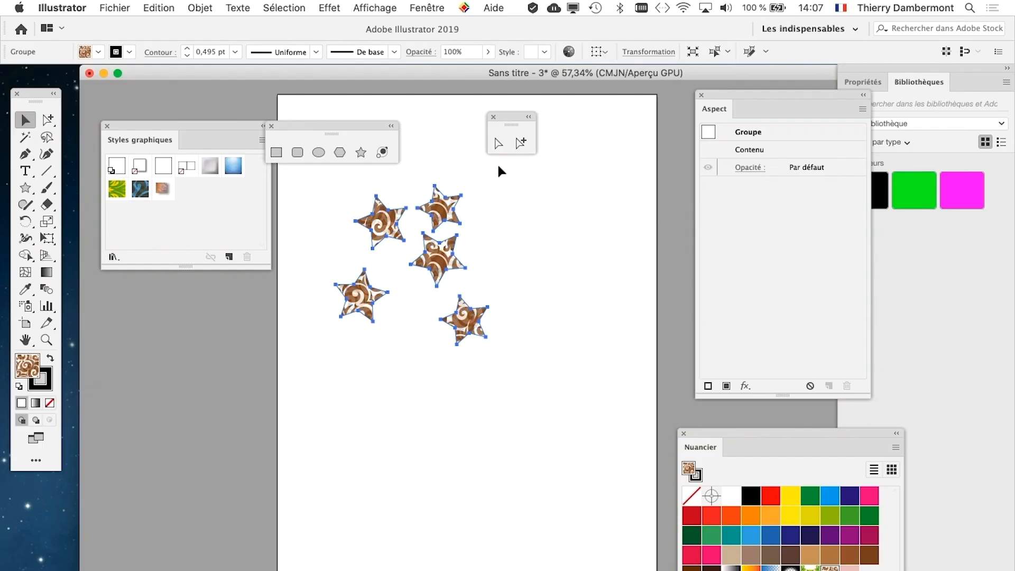
# Bring up the list of available panels with the star group selected
pyautogui.click(427, 7)
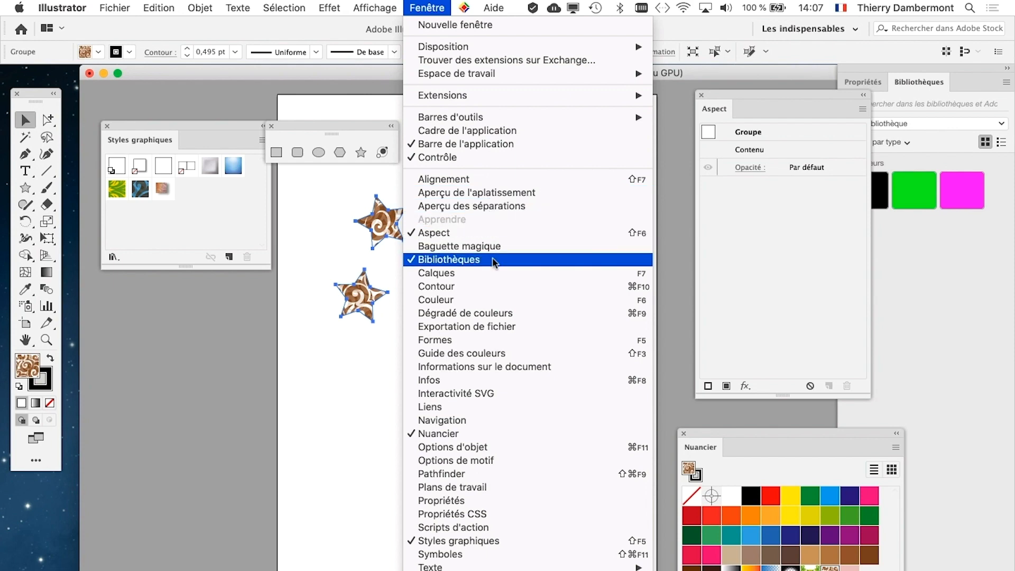
# Display the layers list over the document and set its row size to a custom 60 pixels
pyautogui.click(494, 273)
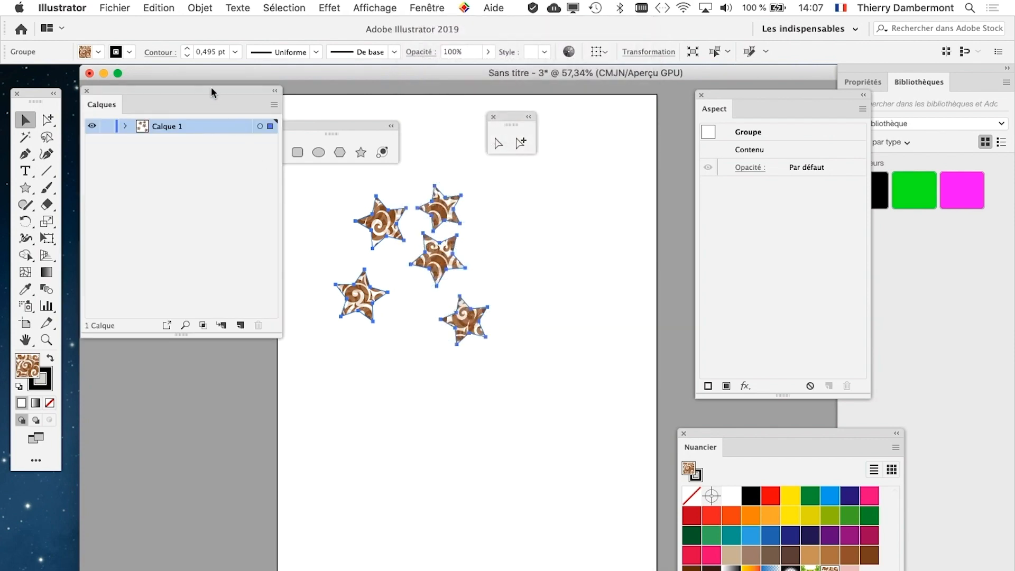
pyautogui.moveTo(212, 92); pyautogui.dragTo(664, 201)
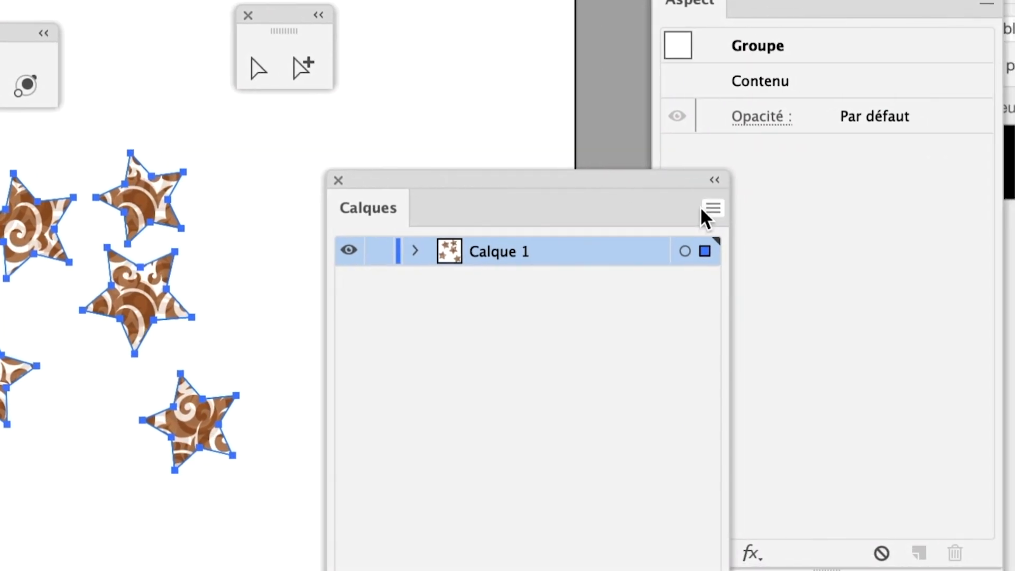
pyautogui.click(704, 209)
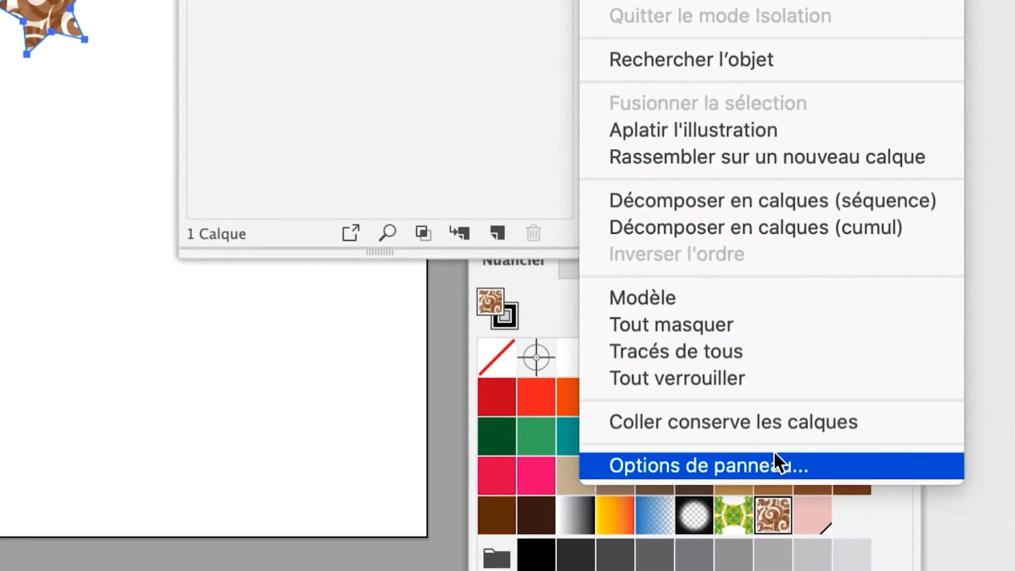
pyautogui.click(773, 456)
pyautogui.click(479, 284)
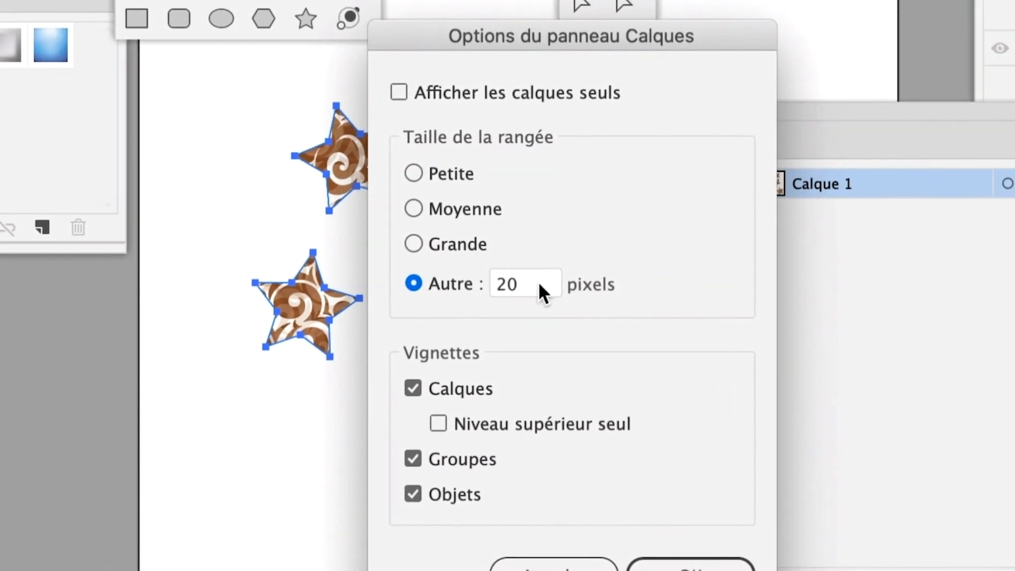
pyautogui.doubleClick(539, 285)
pyautogui.write('60')
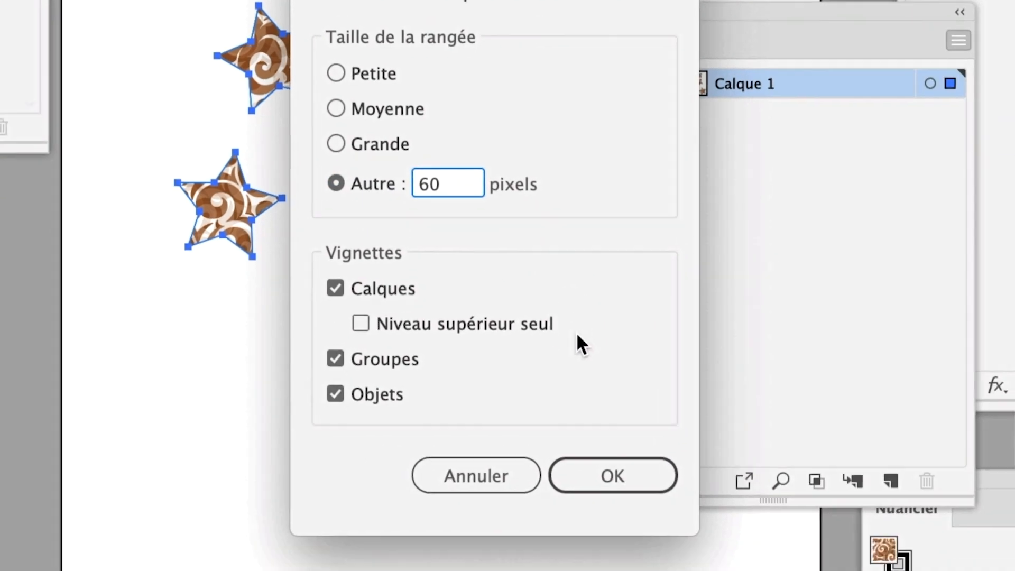
pyautogui.click(618, 476)
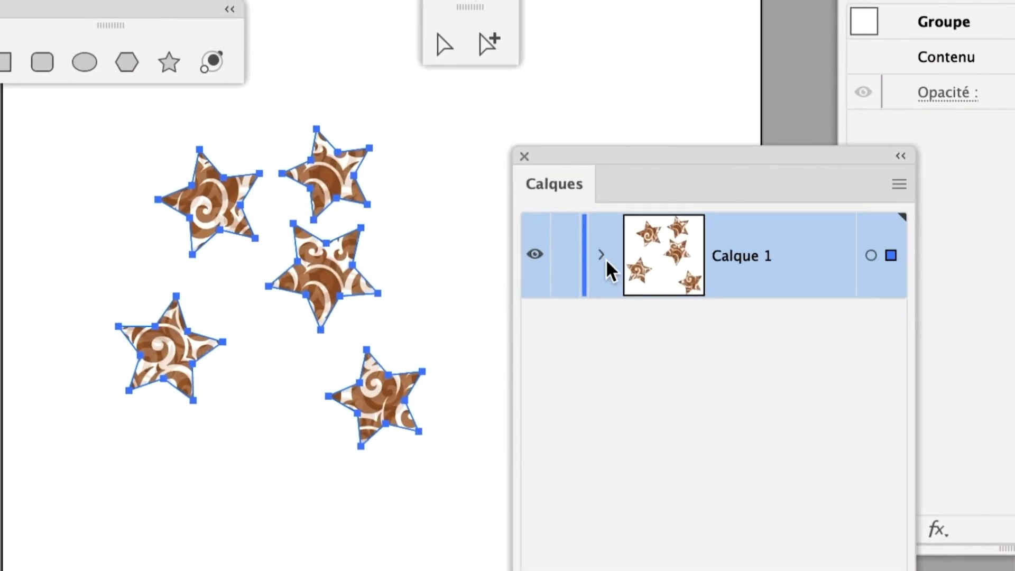
# Expand Calque 1 and its group, enlarging and repositioning the layers list to show every star path
pyautogui.click(601, 255)
pyautogui.click(636, 344)
pyautogui.click(635, 344)
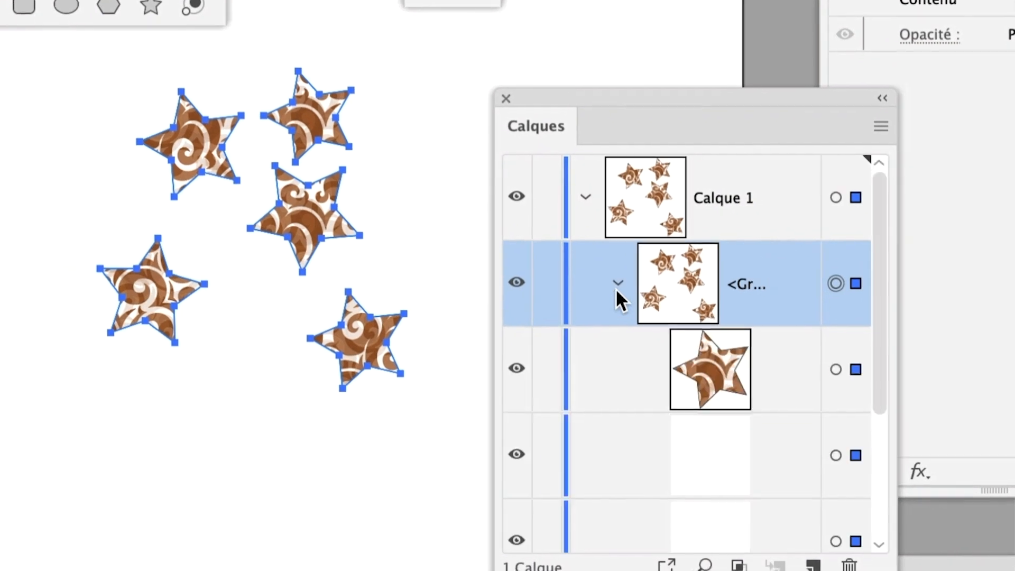
pyautogui.moveTo(708, 390); pyautogui.dragTo(756, 564)
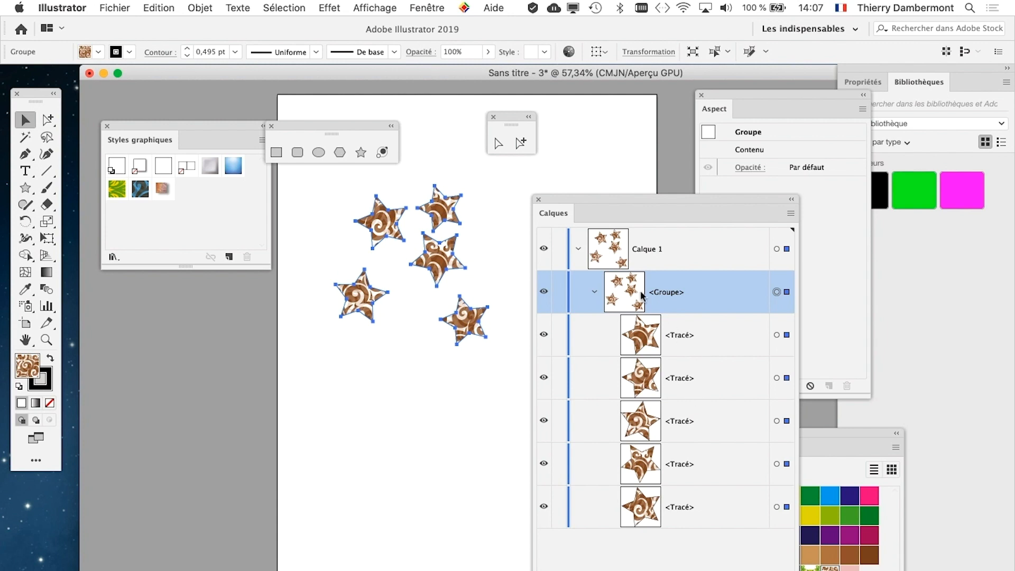
pyautogui.moveTo(588, 196); pyautogui.dragTo(626, 146)
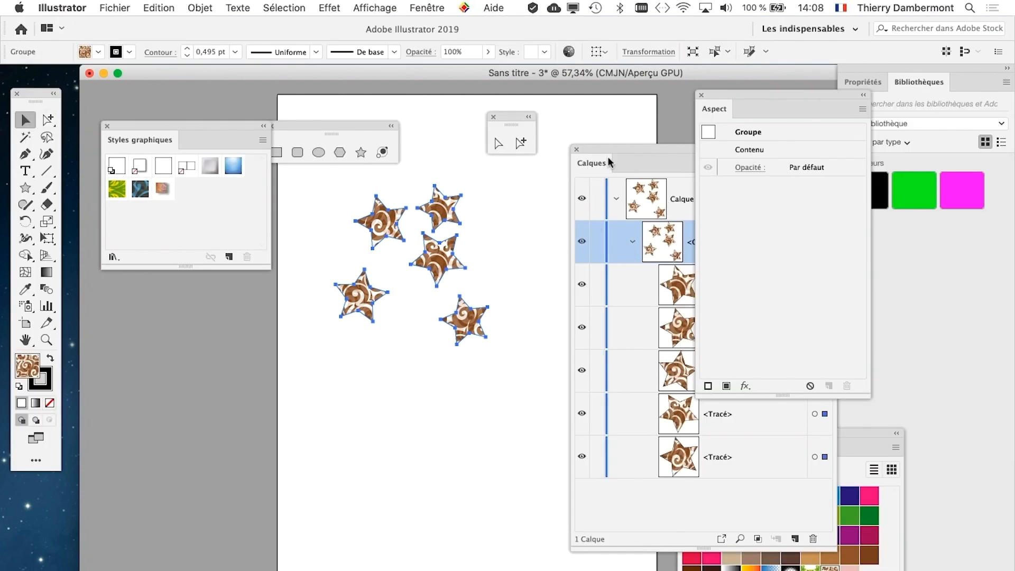
pyautogui.moveTo(607, 156); pyautogui.dragTo(569, 147)
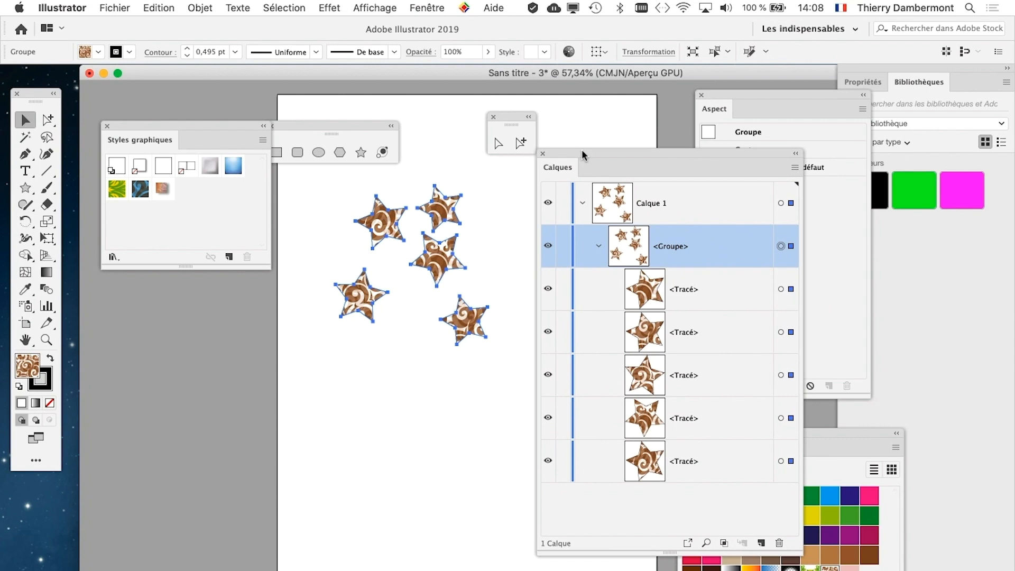
# Apply Style graphique 8 to the whole group of five stars, and move and shrink the layers list
pyautogui.click(162, 189)
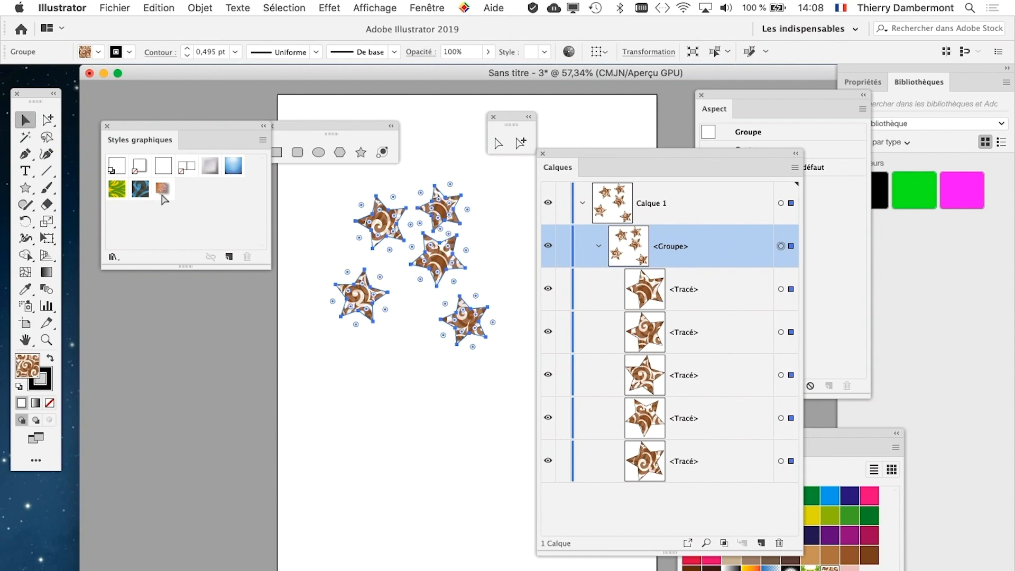
pyautogui.click(161, 190)
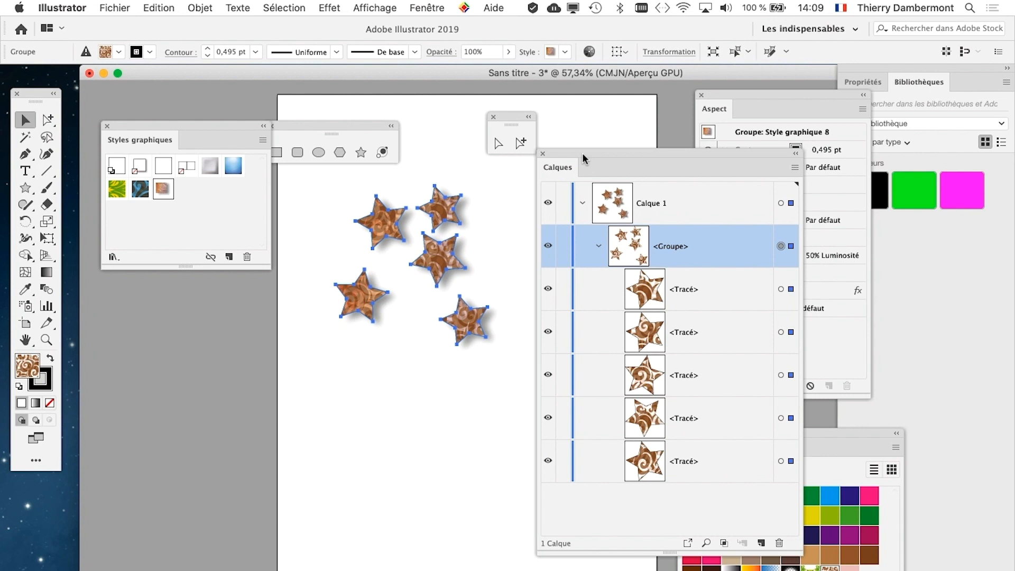
pyautogui.moveTo(583, 157); pyautogui.dragTo(598, 134)
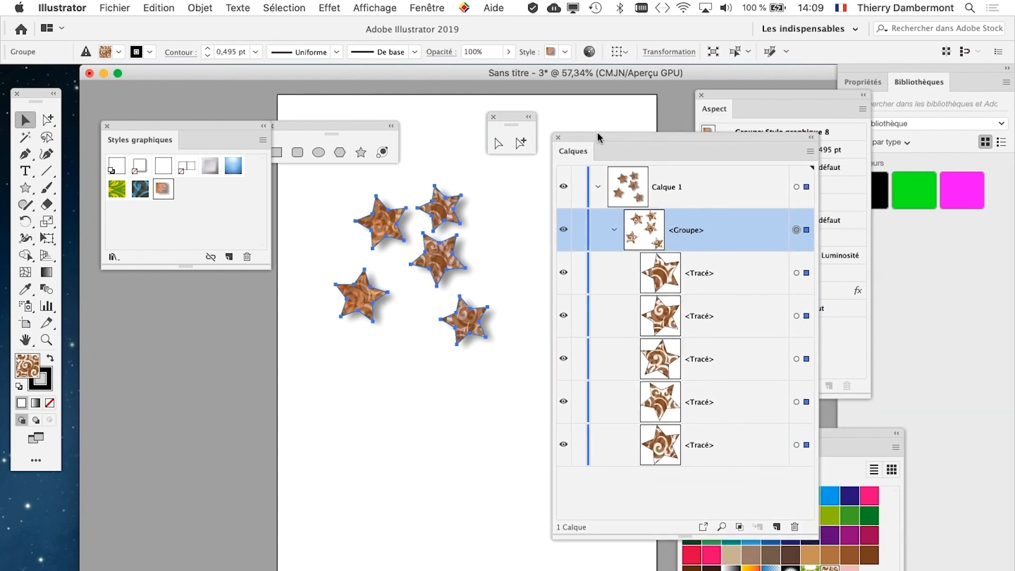
pyautogui.moveTo(814, 534); pyautogui.dragTo(762, 418)
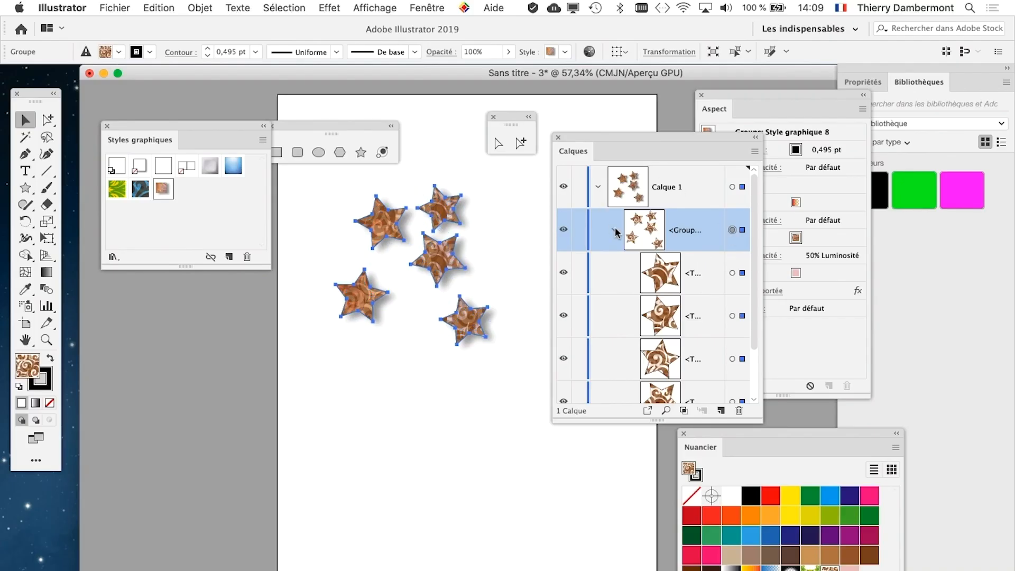
# Draw a larger star below the group and fill it with the orange swatch C=0 M=35 J=85 N=0
pyautogui.click(25, 187)
pyautogui.moveTo(351, 403); pyautogui.dragTo(397, 444)
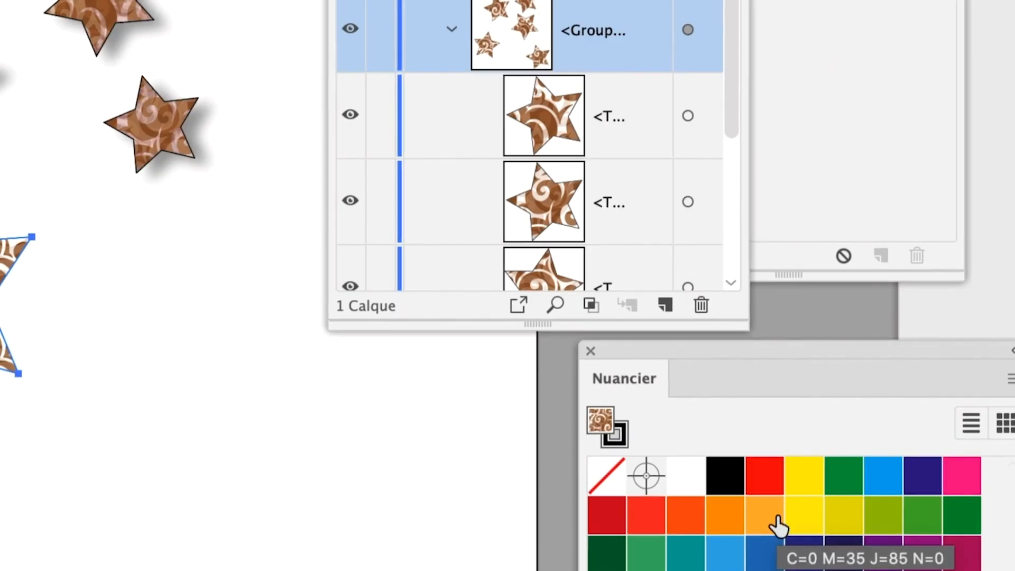
pyautogui.click(771, 517)
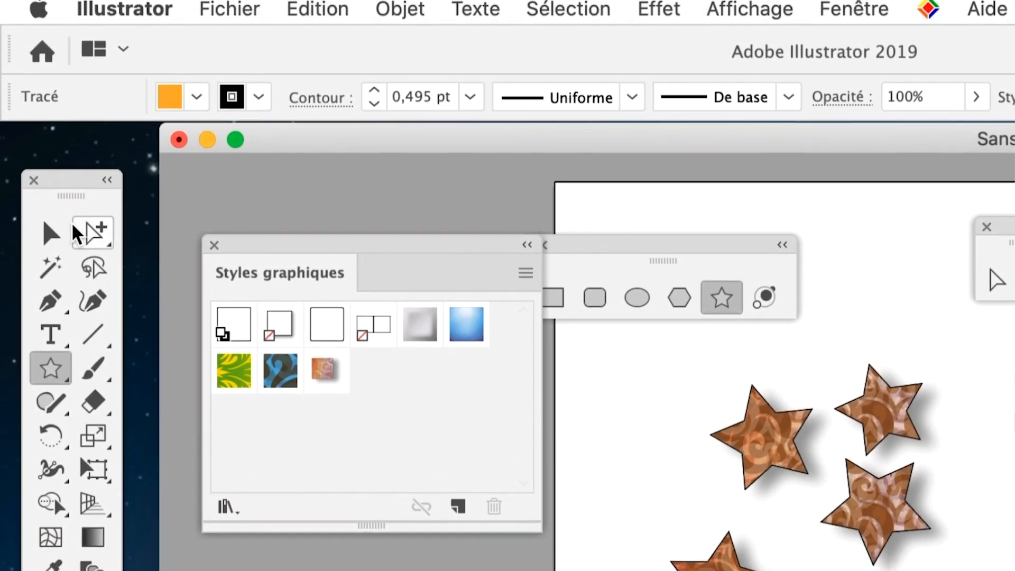
pyautogui.click(55, 232)
pyautogui.moveTo(285, 410); pyautogui.dragTo(320, 402)
# Move the orange star's path into the star group in the layer stack and enlarge the layers list
pyautogui.click(845, 107)
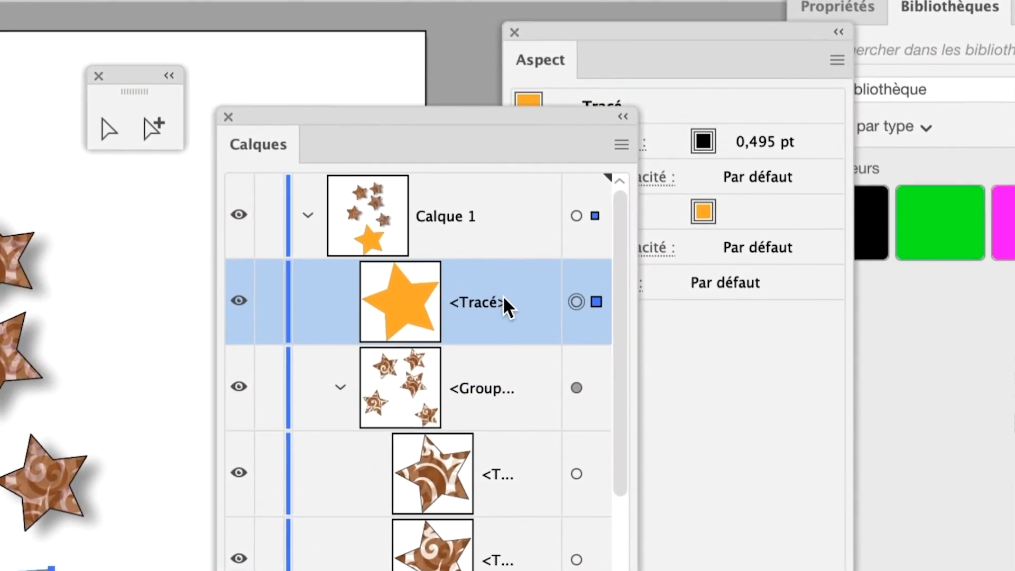
pyautogui.moveTo(508, 309); pyautogui.dragTo(490, 391)
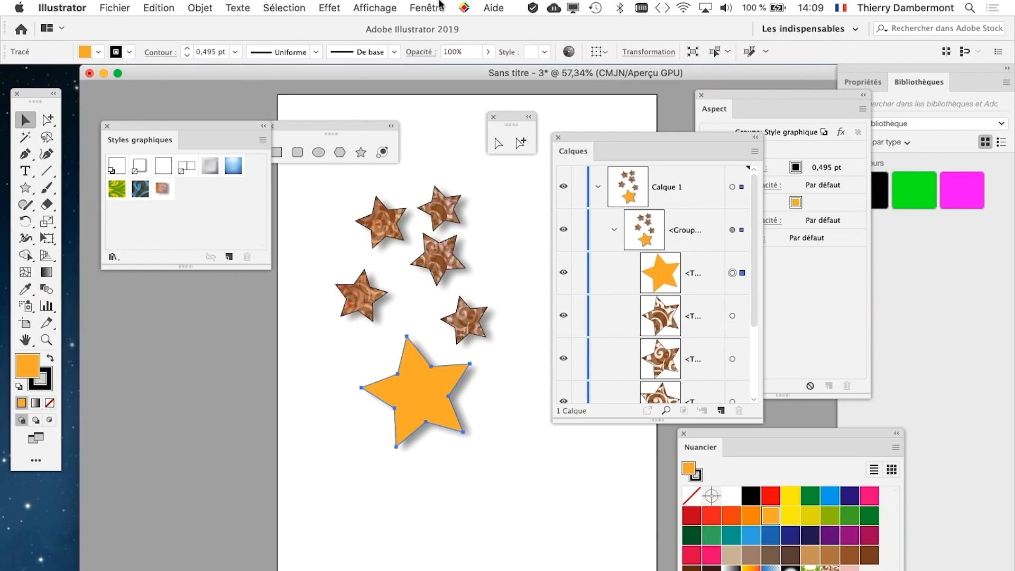
pyautogui.click(439, 5)
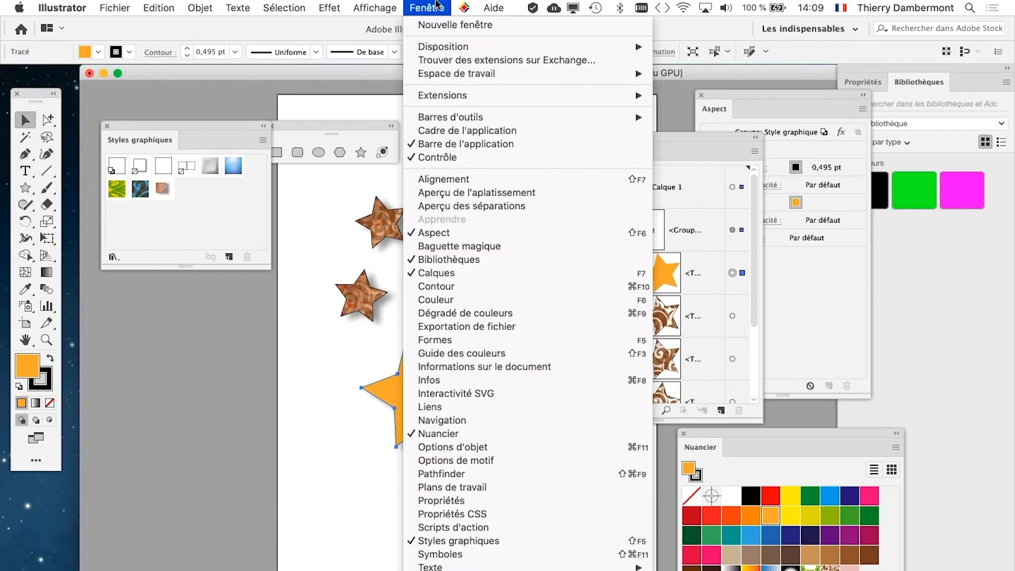
pyautogui.click(696, 136)
pyautogui.moveTo(697, 135); pyautogui.dragTo(708, 105)
pyautogui.moveTo(771, 374); pyautogui.dragTo(797, 472)
pyautogui.moveTo(706, 254); pyautogui.dragTo(717, 225)
# Shorten the layers list and reposition the appearance settings below the graphic styles so the two no longer overlap
pyautogui.click(427, 7)
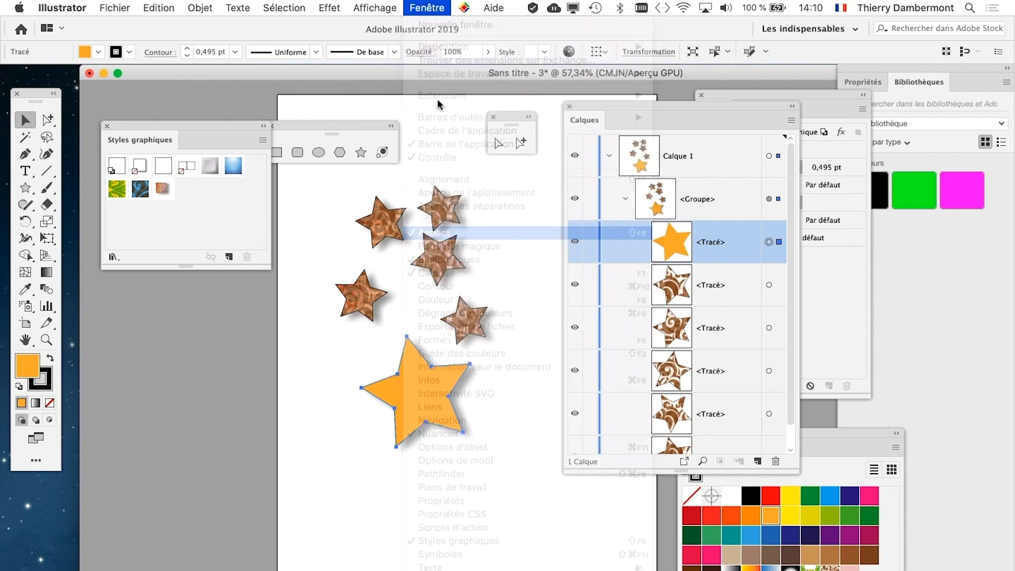
pyautogui.click(464, 231)
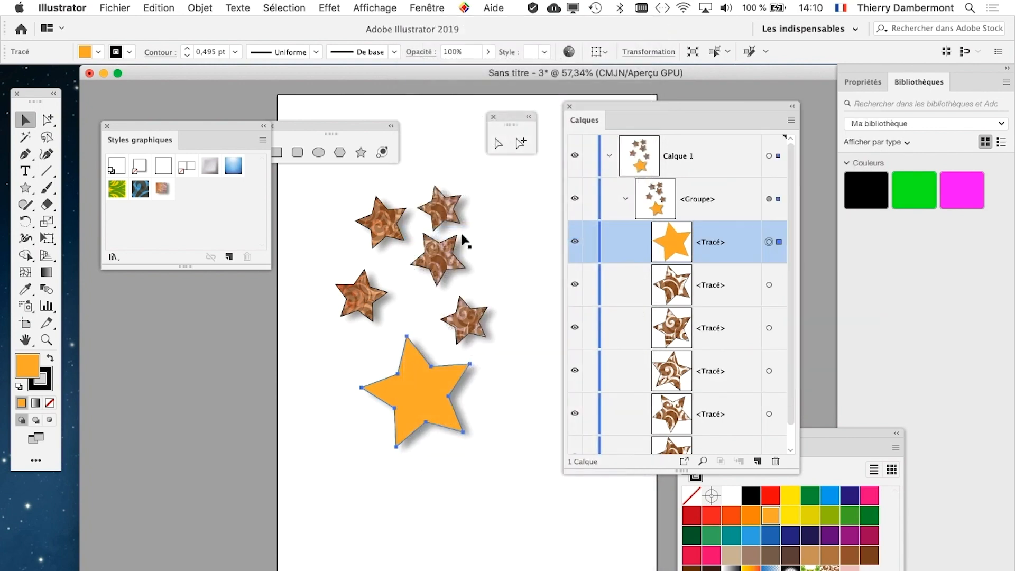
pyautogui.moveTo(650, 105); pyautogui.dragTo(622, 94)
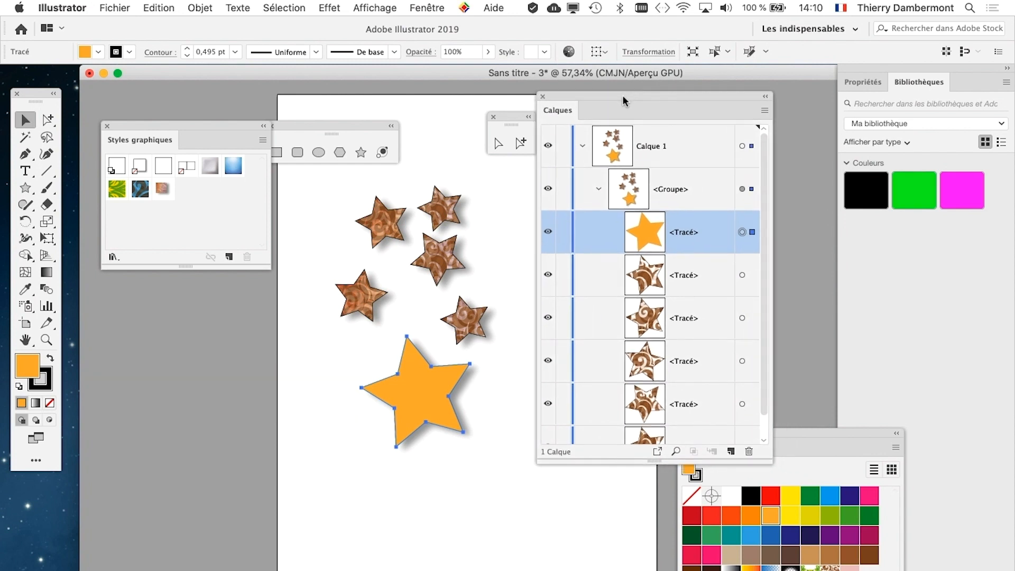
pyautogui.moveTo(771, 462); pyautogui.dragTo(753, 401)
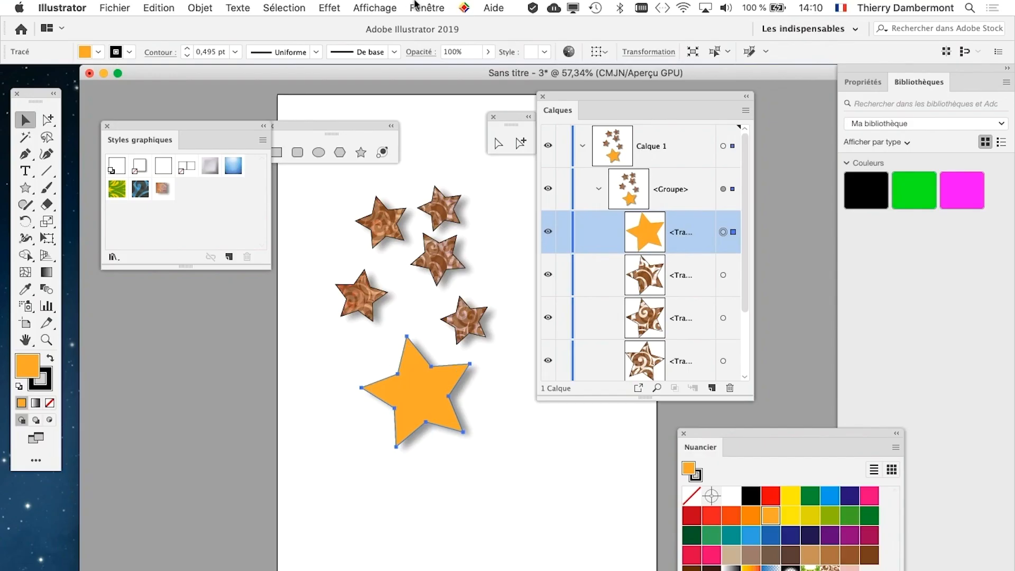
pyautogui.click(418, 7)
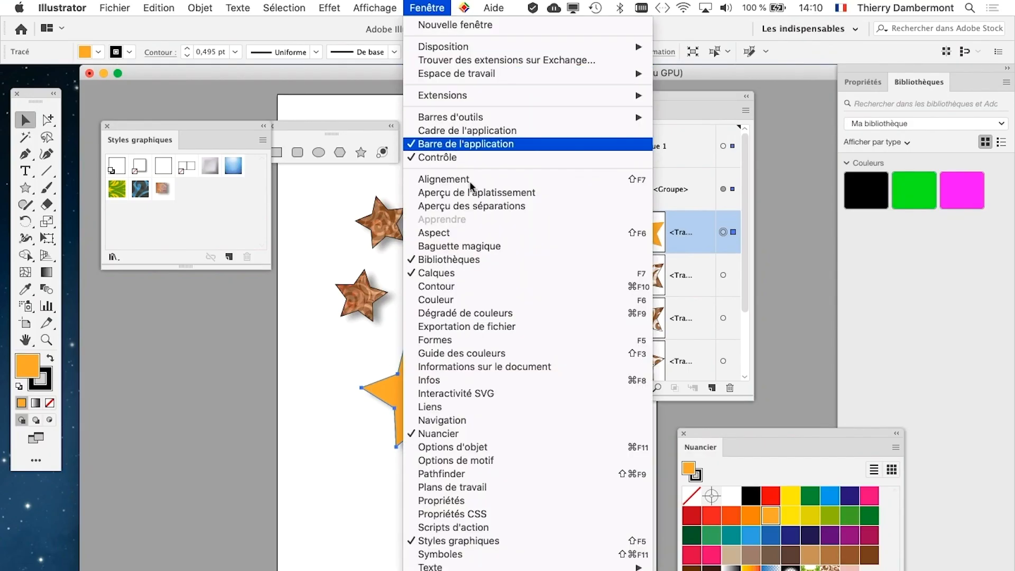
pyautogui.click(483, 230)
pyautogui.moveTo(764, 94); pyautogui.dragTo(186, 294)
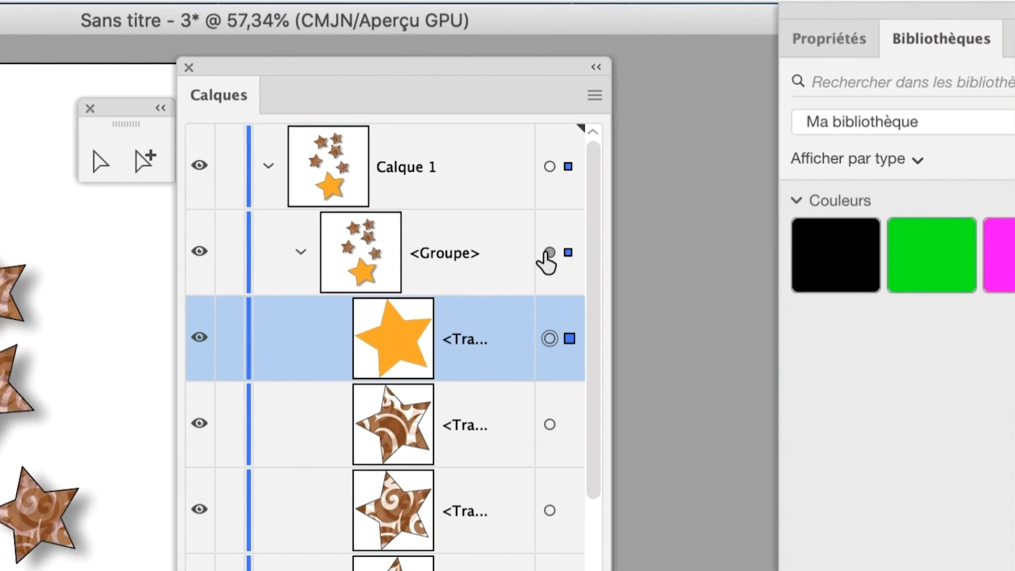
# Target the whole star group and ungroup it, then shift the orange star slightly up and left
pyautogui.click(542, 250)
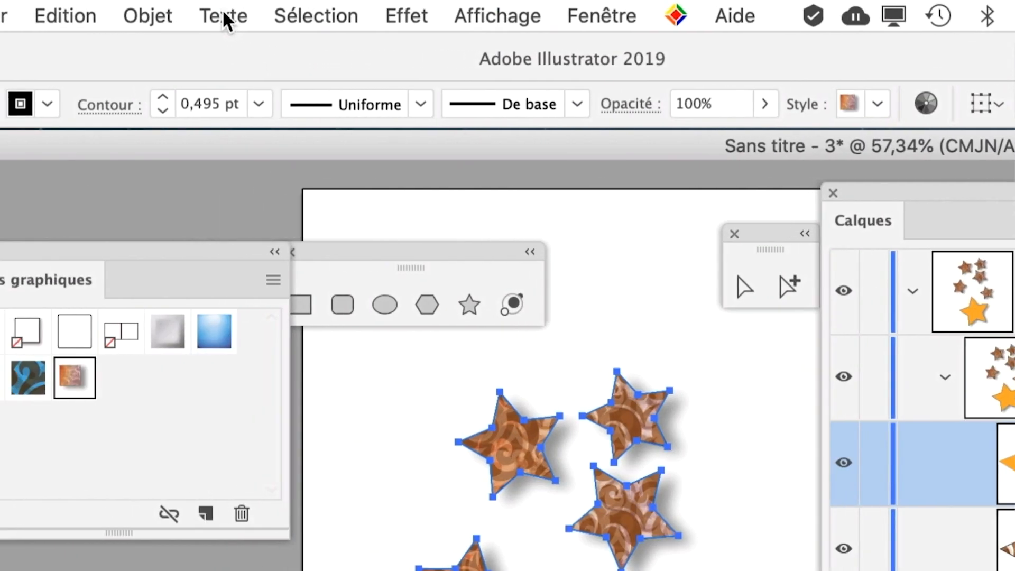
pyautogui.click(146, 14)
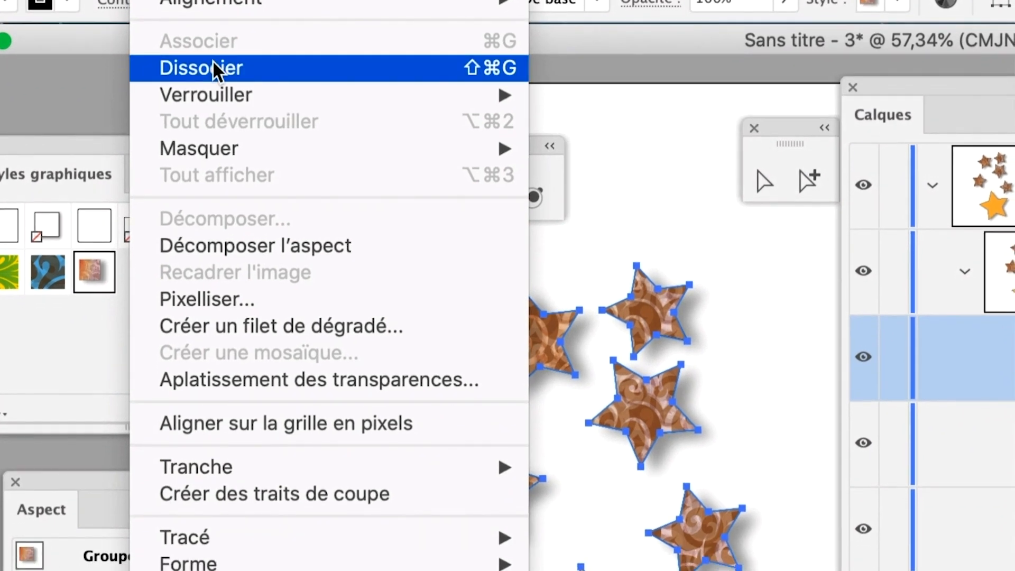
pyautogui.click(212, 118)
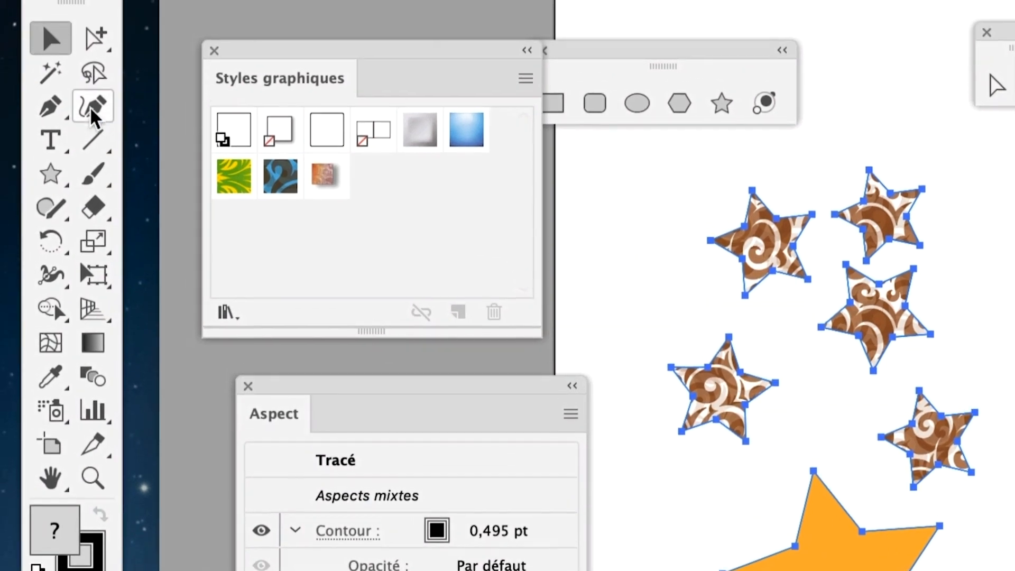
pyautogui.click(867, 565)
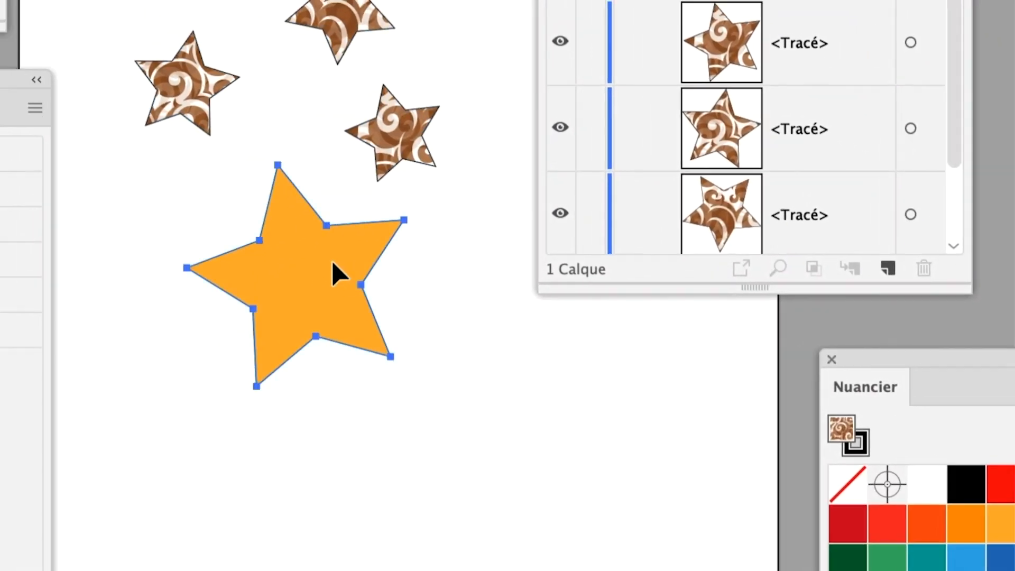
pyautogui.moveTo(331, 259); pyautogui.dragTo(309, 243)
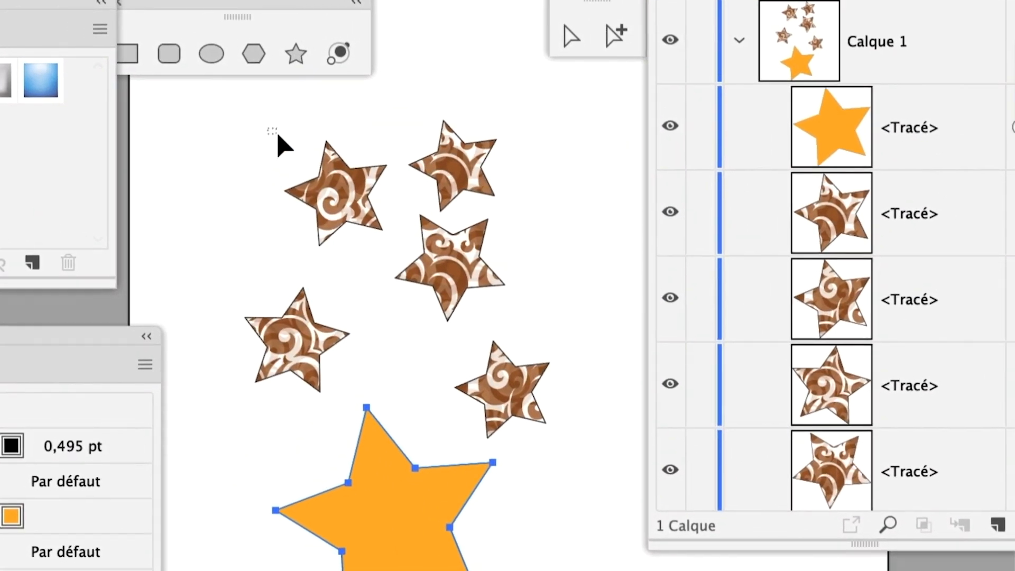
# Apply Style graphique 8 individually to the five small patterned stars, and enlarge and move aside the layers list
pyautogui.moveTo(282, 146); pyautogui.dragTo(494, 355)
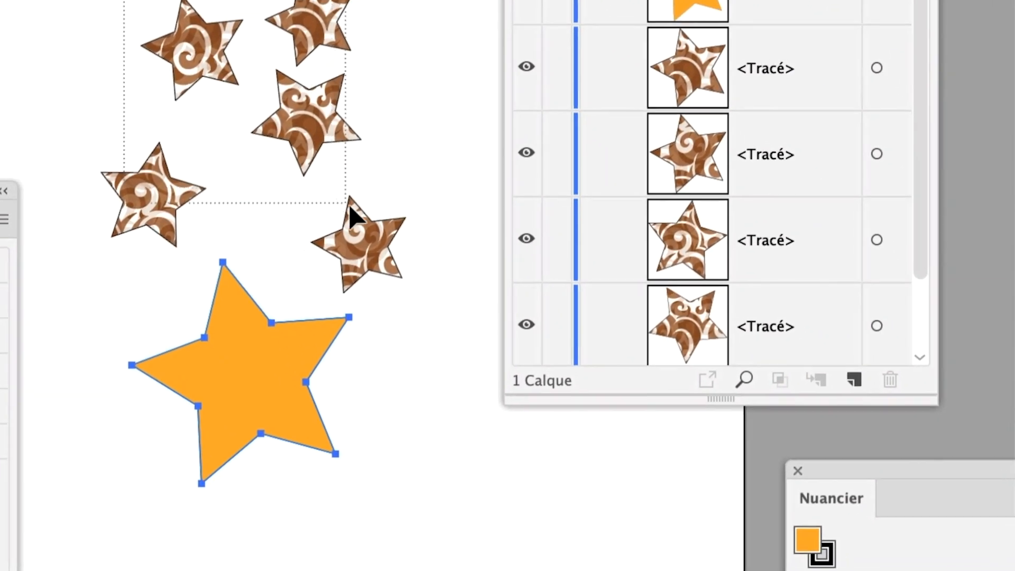
pyautogui.moveTo(352, 214); pyautogui.dragTo(356, 220)
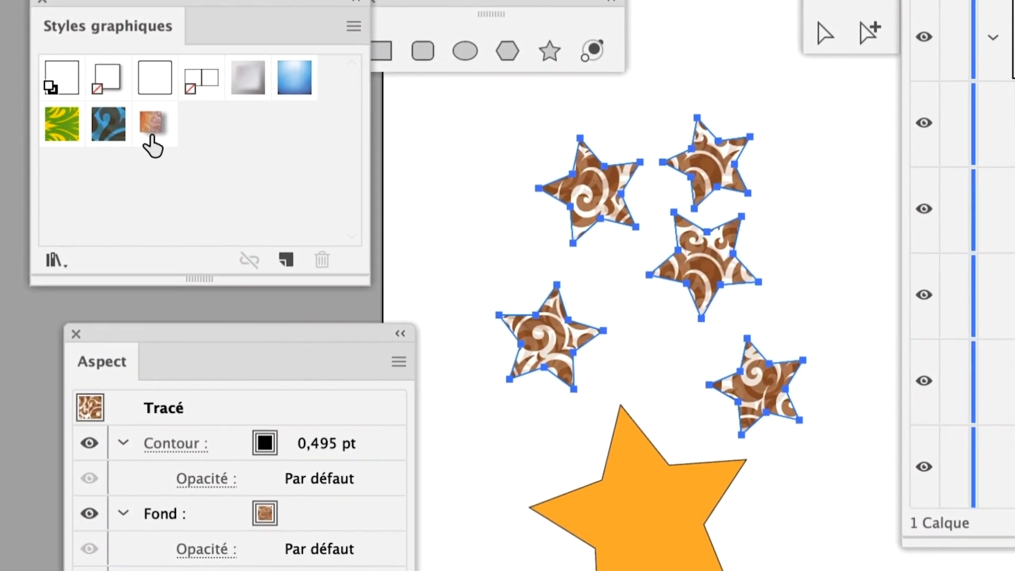
pyautogui.click(152, 137)
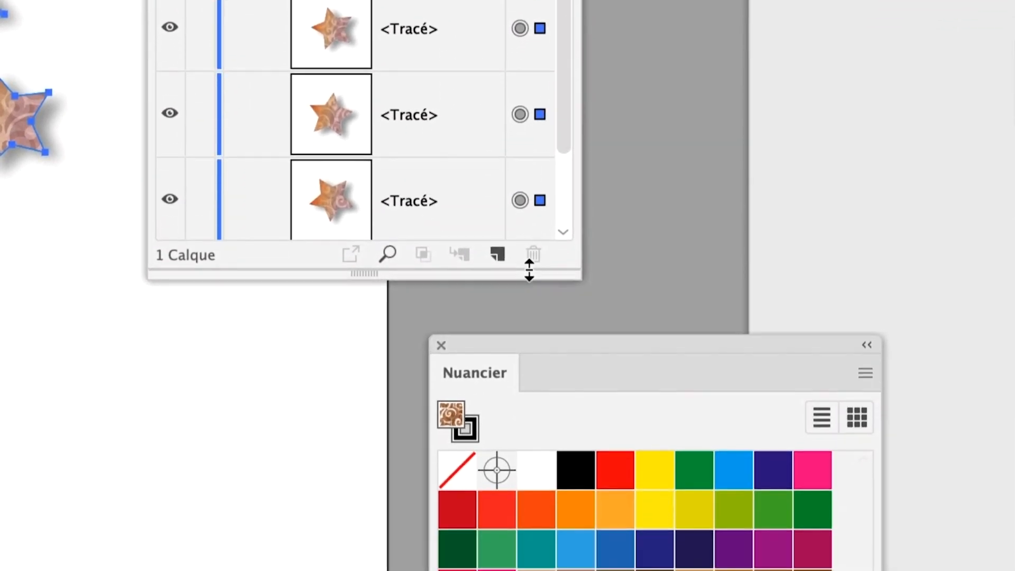
pyautogui.moveTo(533, 399); pyautogui.dragTo(556, 570)
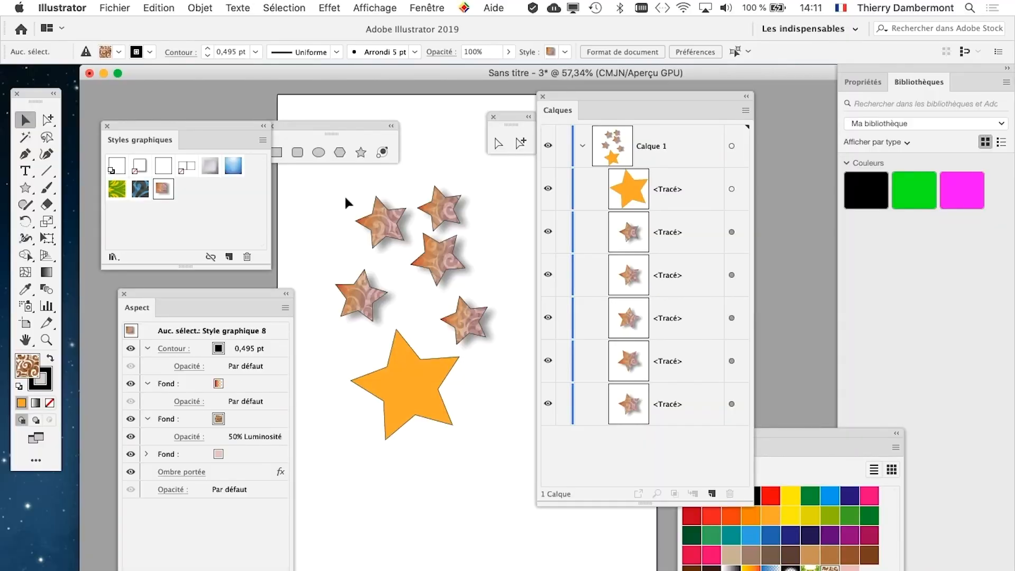
pyautogui.moveTo(581, 99); pyautogui.dragTo(750, 125)
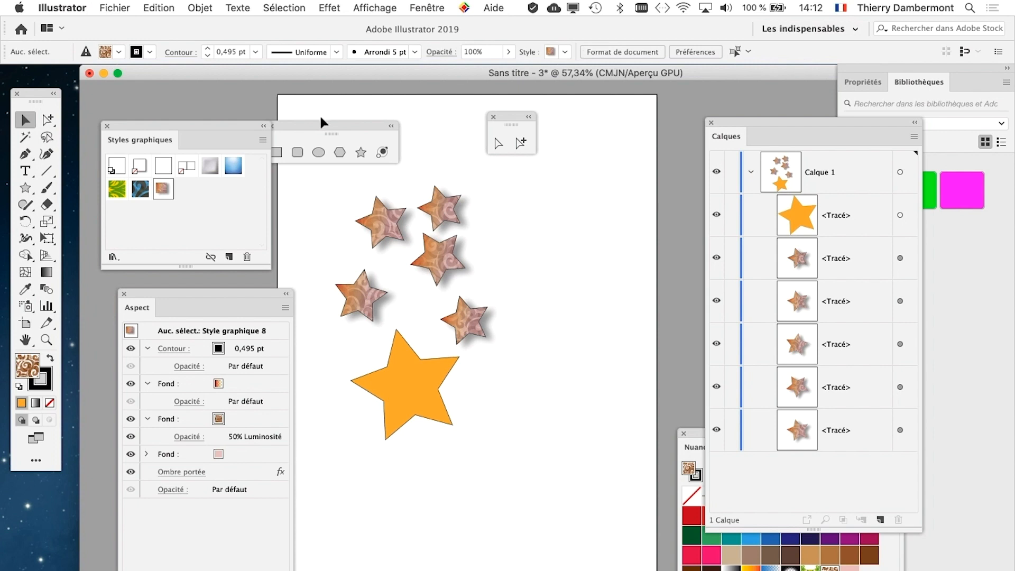
# Move all six stars together down and slightly left to free the upper artboard, and move the shape tools aside
pyautogui.moveTo(320, 124); pyautogui.dragTo(374, 107)
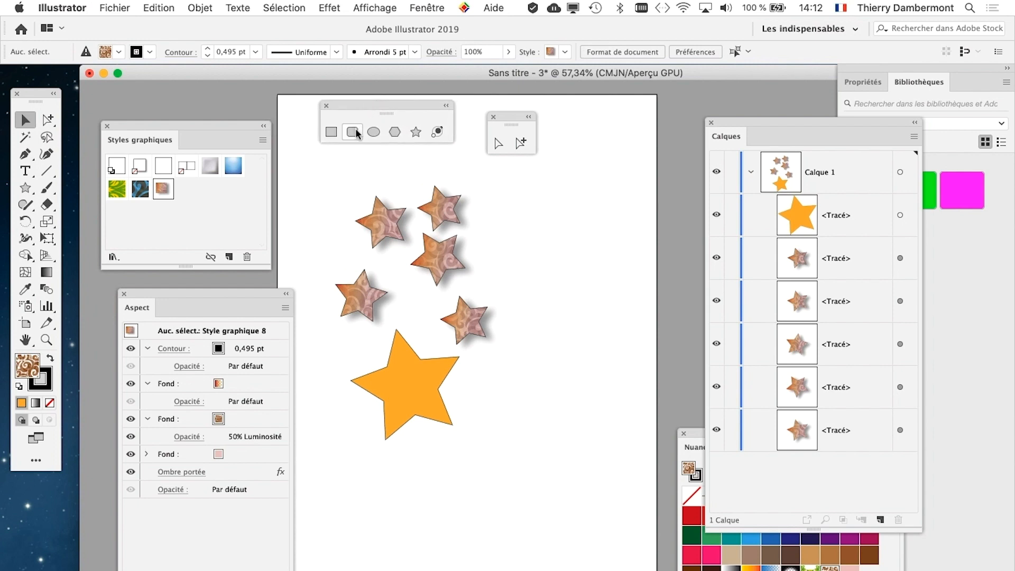
pyautogui.moveTo(482, 356); pyautogui.dragTo(544, 428)
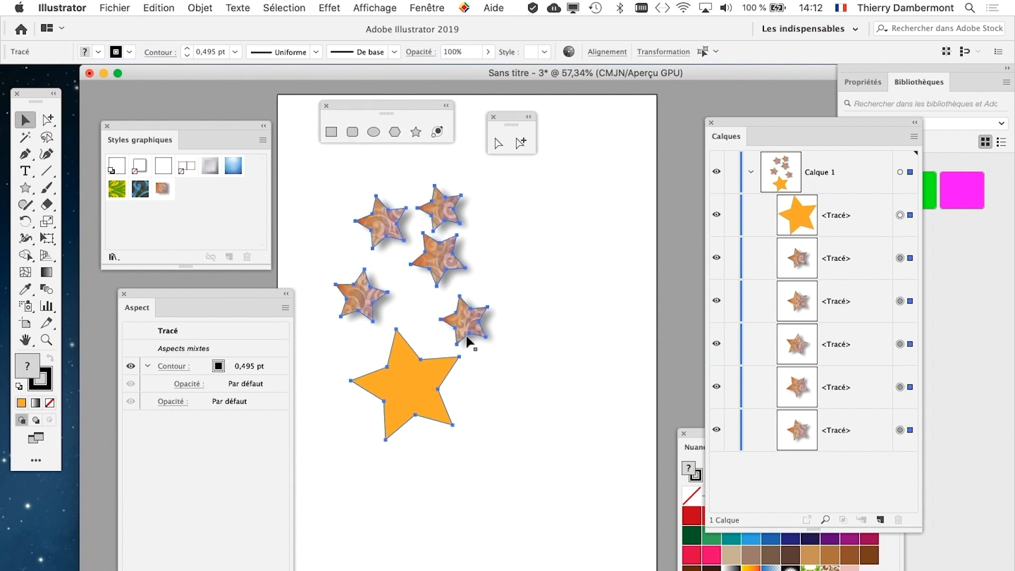
pyautogui.moveTo(466, 326); pyautogui.dragTo(553, 395)
pyautogui.click(553, 395)
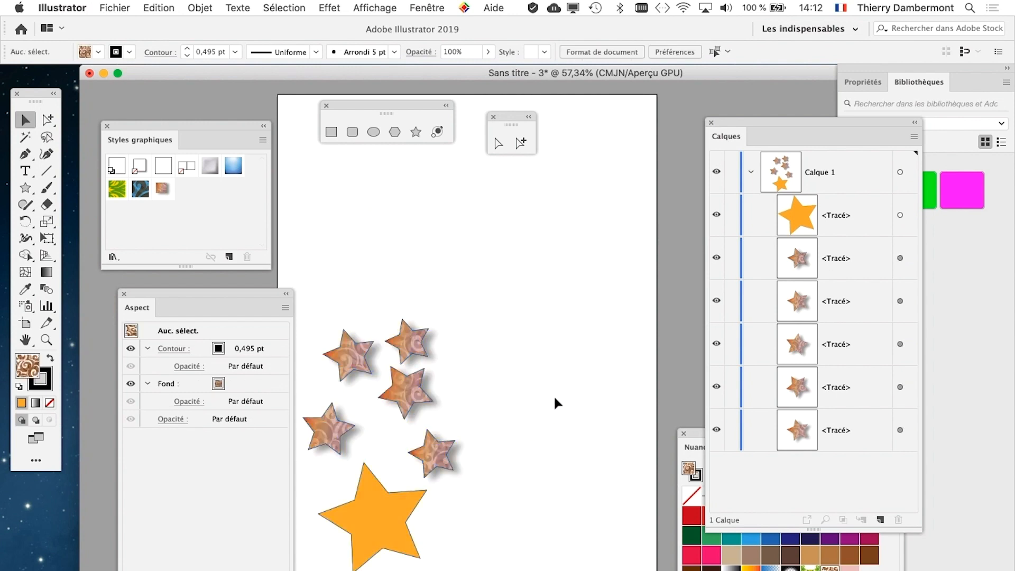
pyautogui.moveTo(387, 105); pyautogui.dragTo(659, 96)
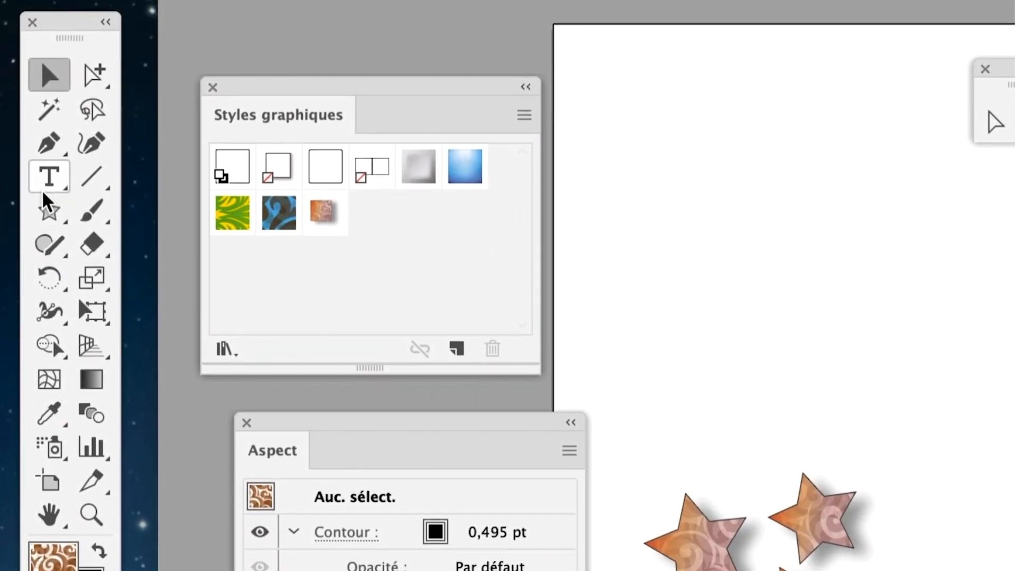
# Create a line of point text reading "Spania" in the empty area above the stars
pyautogui.click(42, 189)
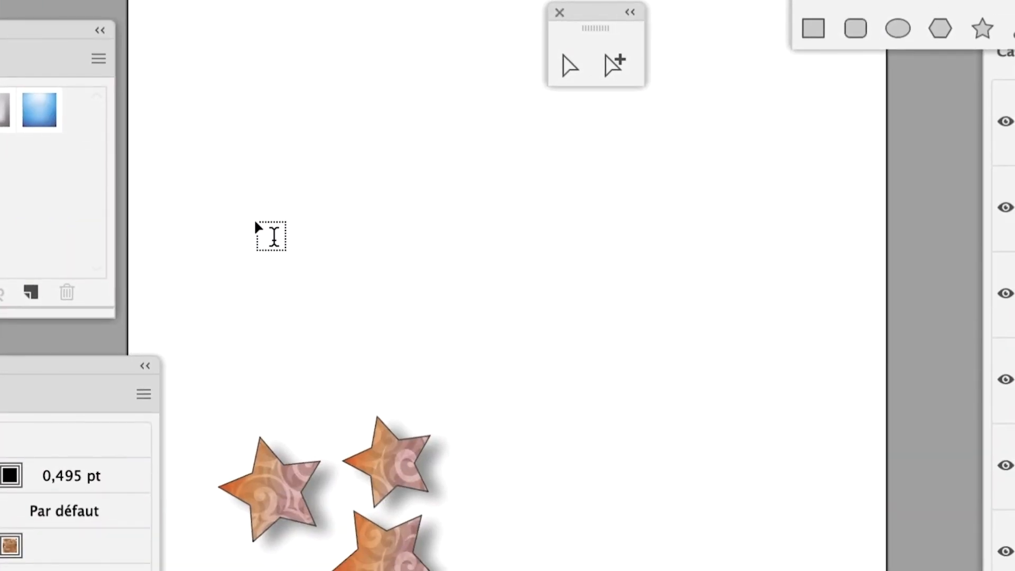
pyautogui.click(258, 218)
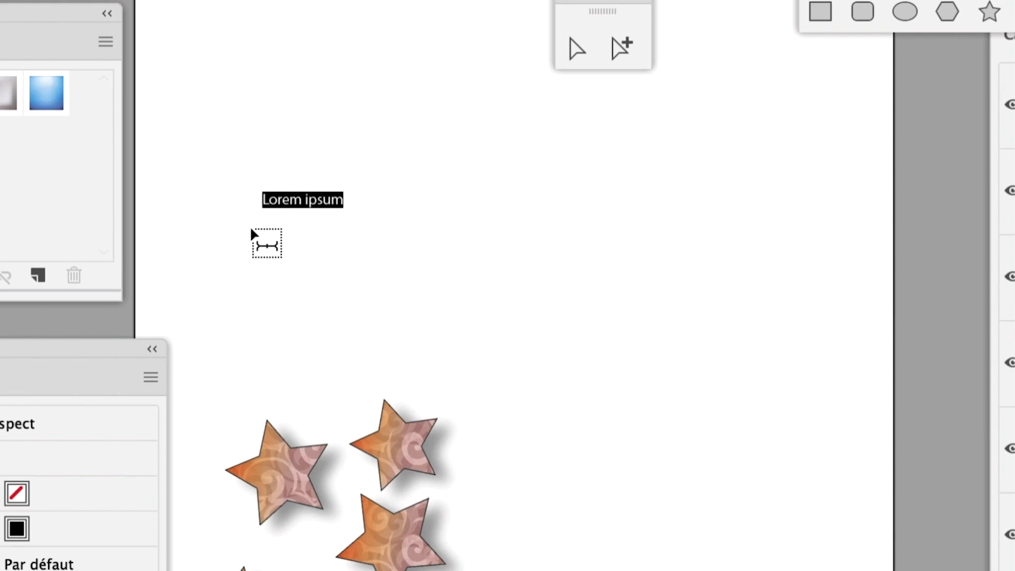
pyautogui.write('Spania')
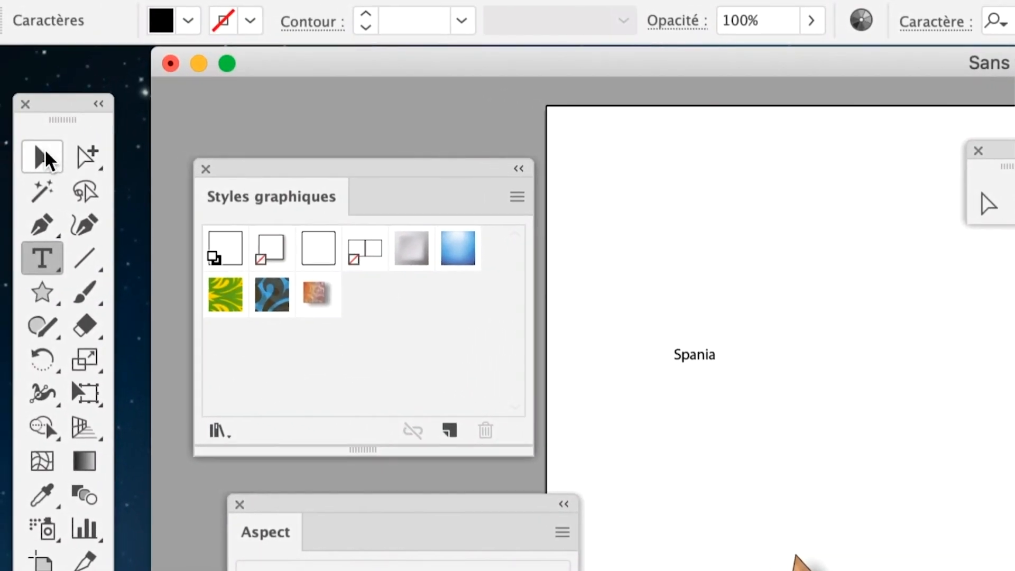
pyautogui.click(45, 152)
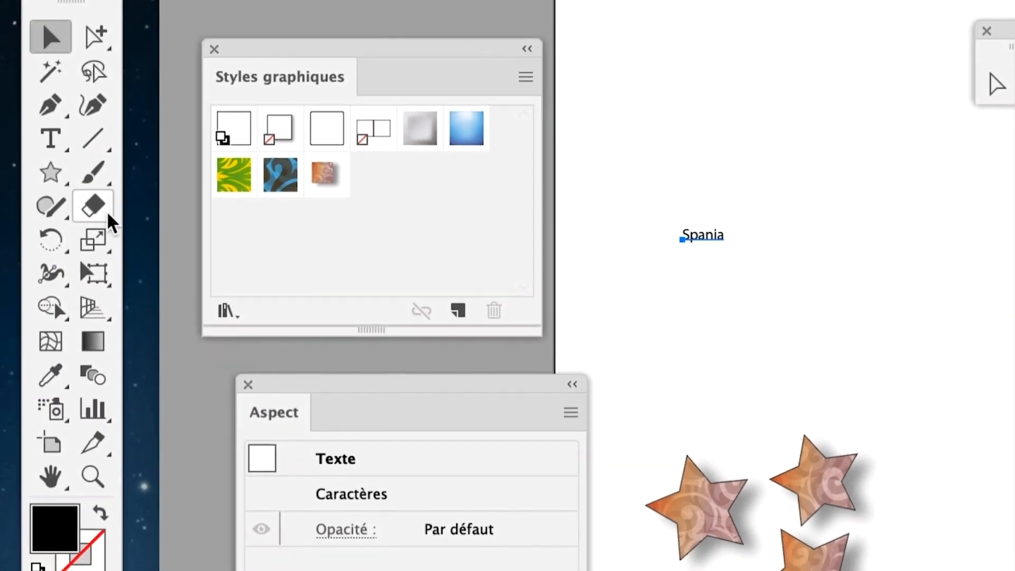
# Enlarge the Spania text with the Free Transform tool to about 166 pt so it spans most of the artboard's width
pyautogui.click(102, 234)
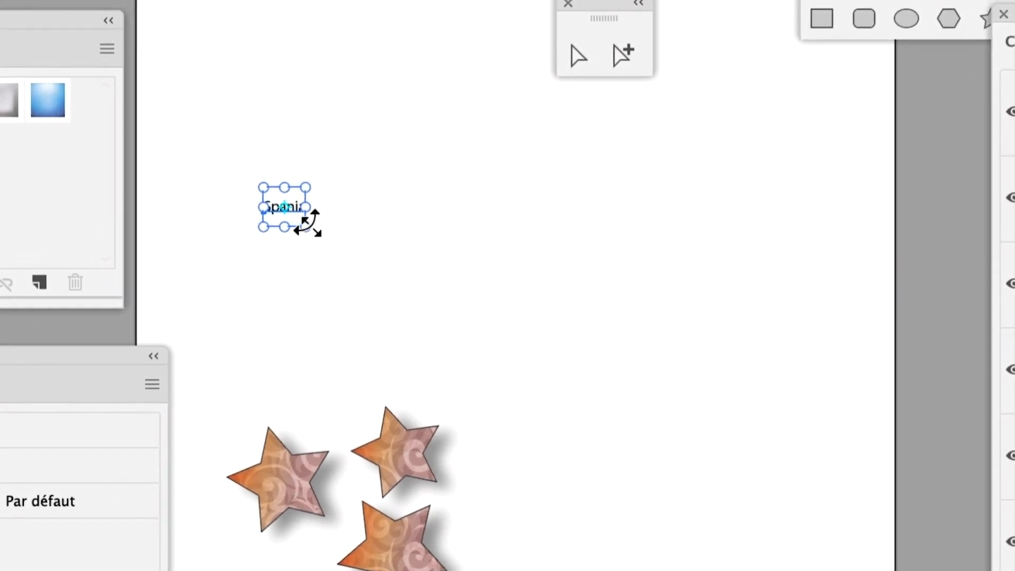
pyautogui.moveTo(306, 220); pyautogui.dragTo(427, 344)
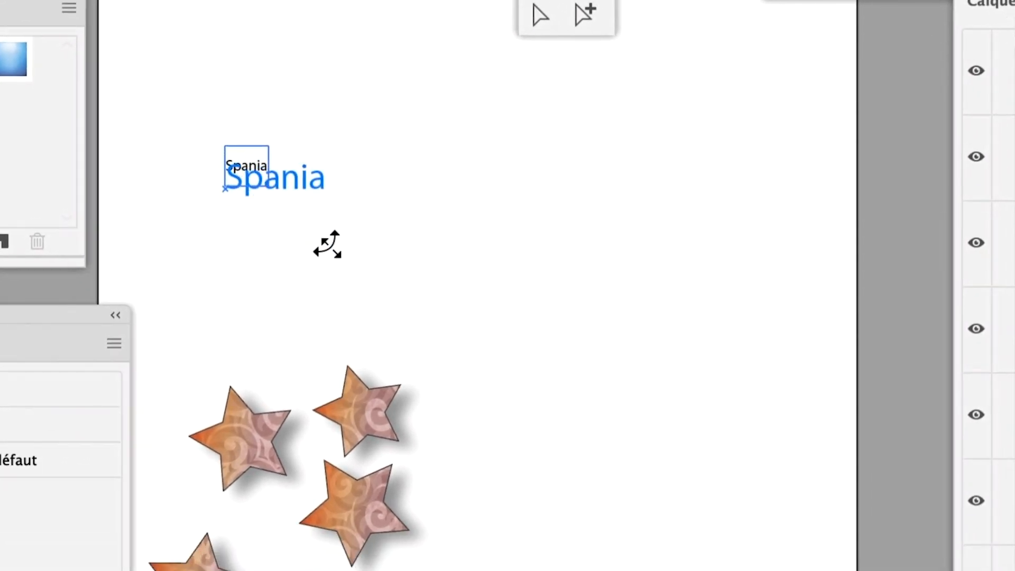
pyautogui.moveTo(346, 262); pyautogui.dragTo(739, 303)
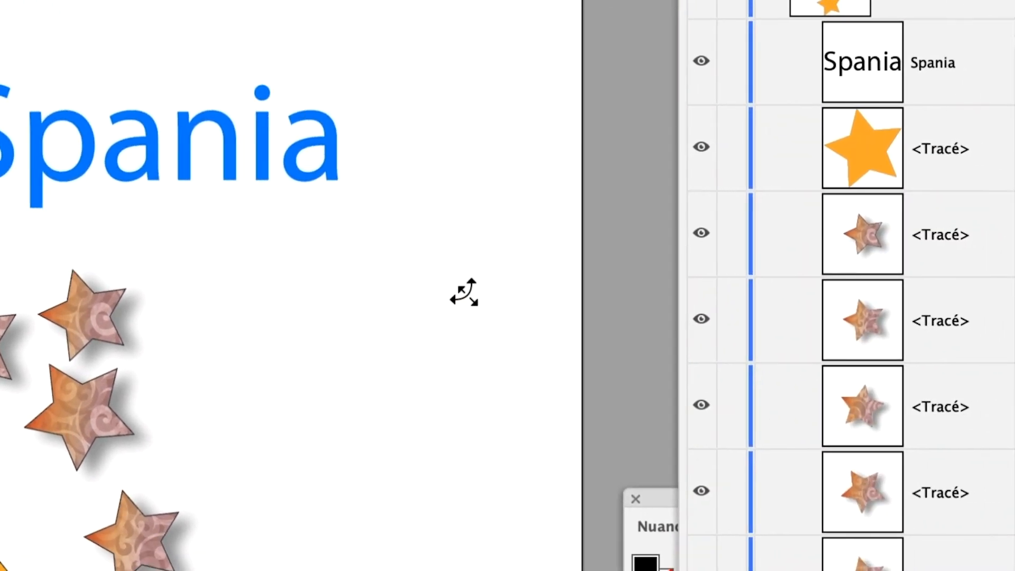
pyautogui.moveTo(463, 293); pyautogui.dragTo(460, 290)
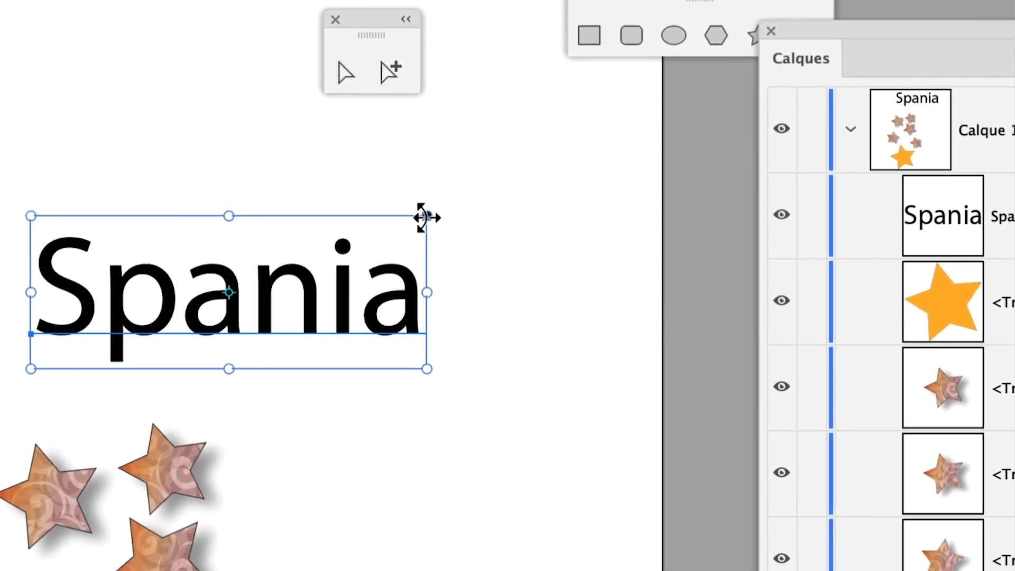
pyautogui.moveTo(427, 217); pyautogui.dragTo(538, 172)
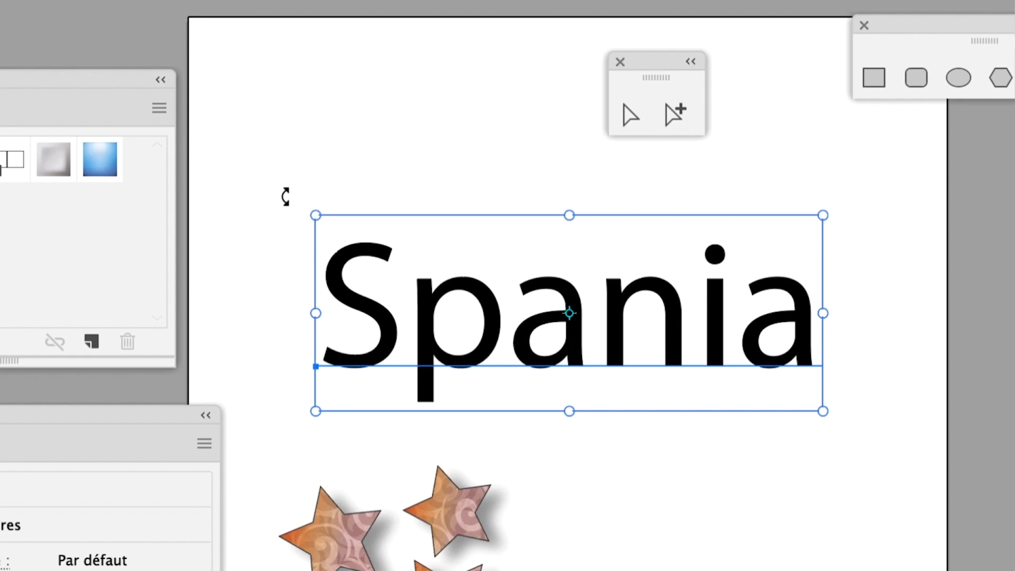
pyautogui.moveTo(315, 216); pyautogui.dragTo(284, 157)
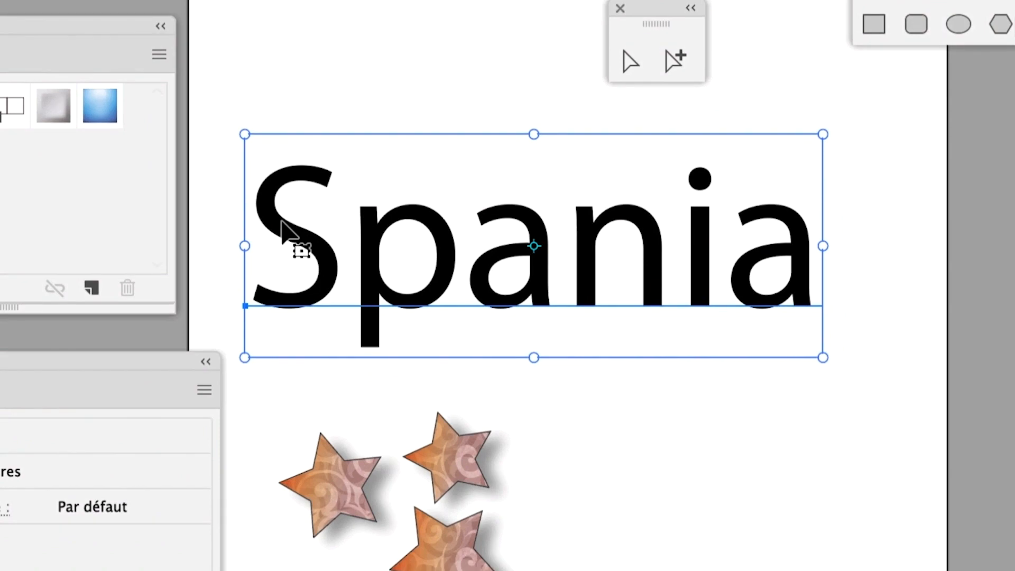
pyautogui.moveTo(301, 331); pyautogui.dragTo(339, 311)
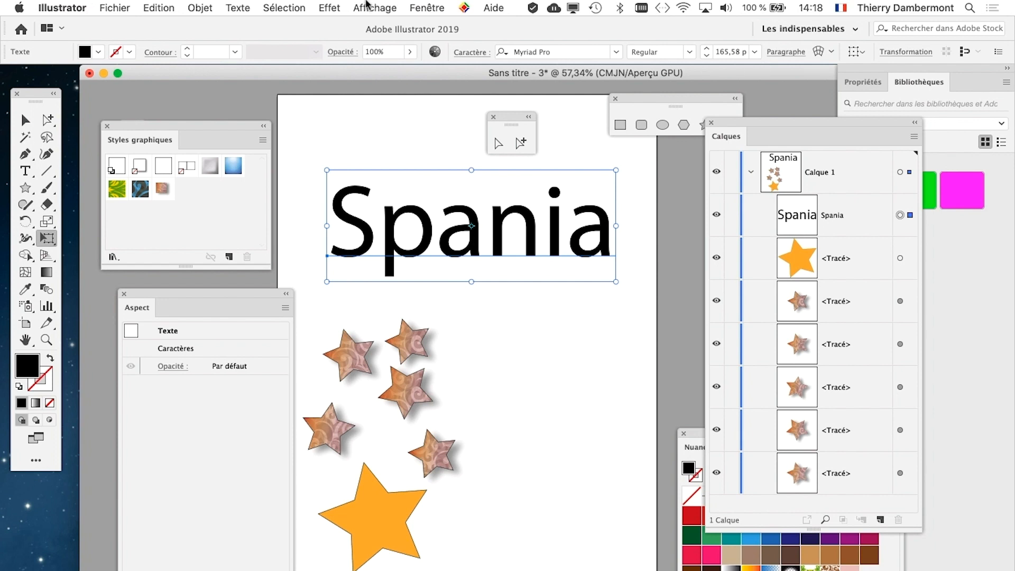
# Display the full character settings as a floating panel and place it beside the Spania text
pyautogui.click(444, 6)
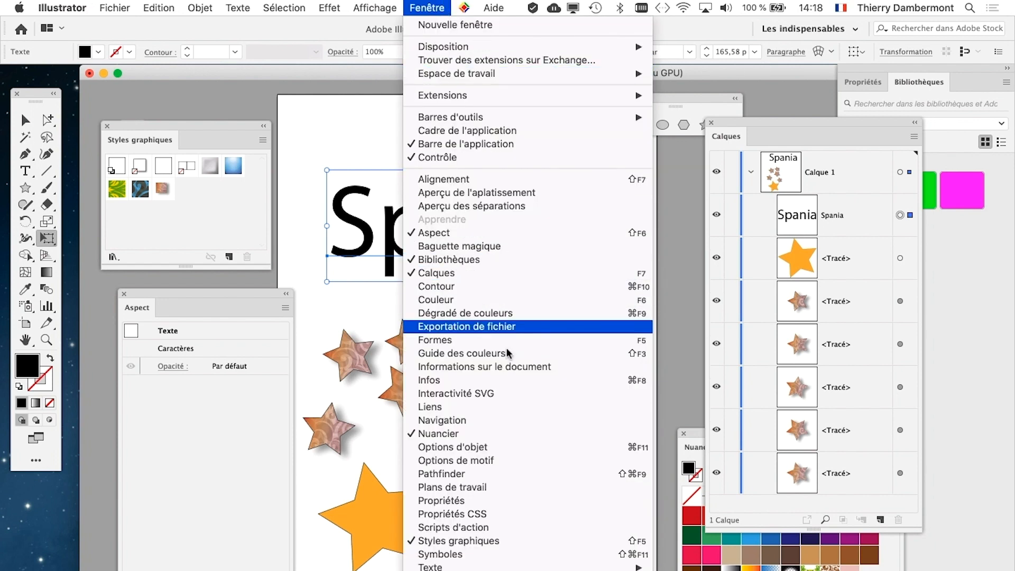
pyautogui.moveTo(581, 566)
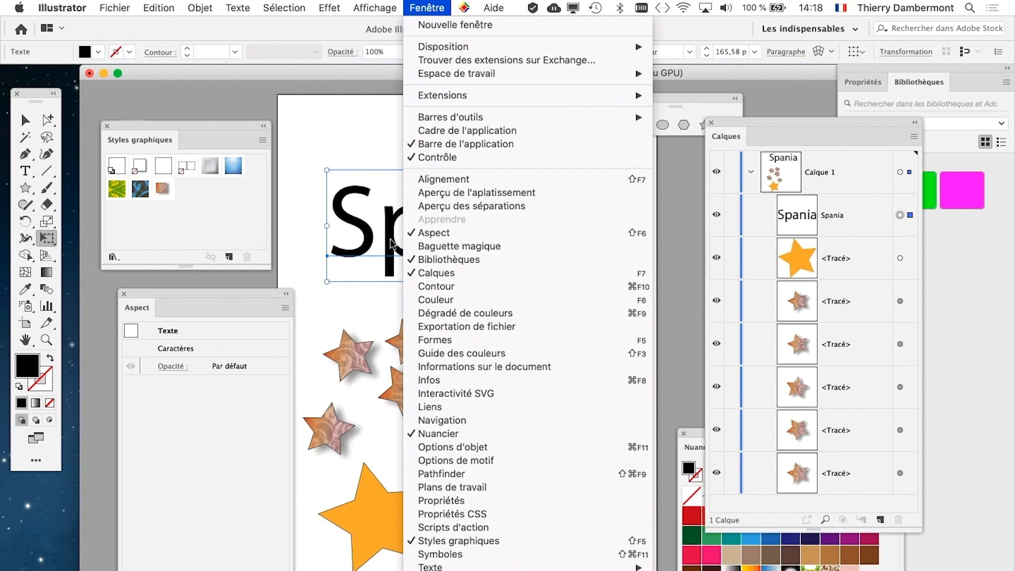
pyautogui.click(689, 539)
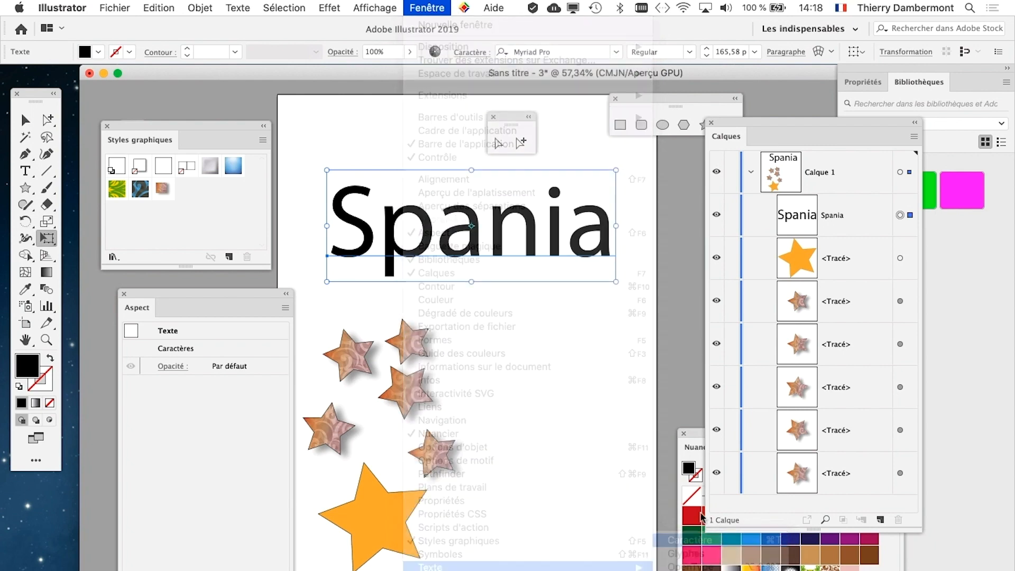
pyautogui.moveTo(433, 131); pyautogui.dragTo(510, 269)
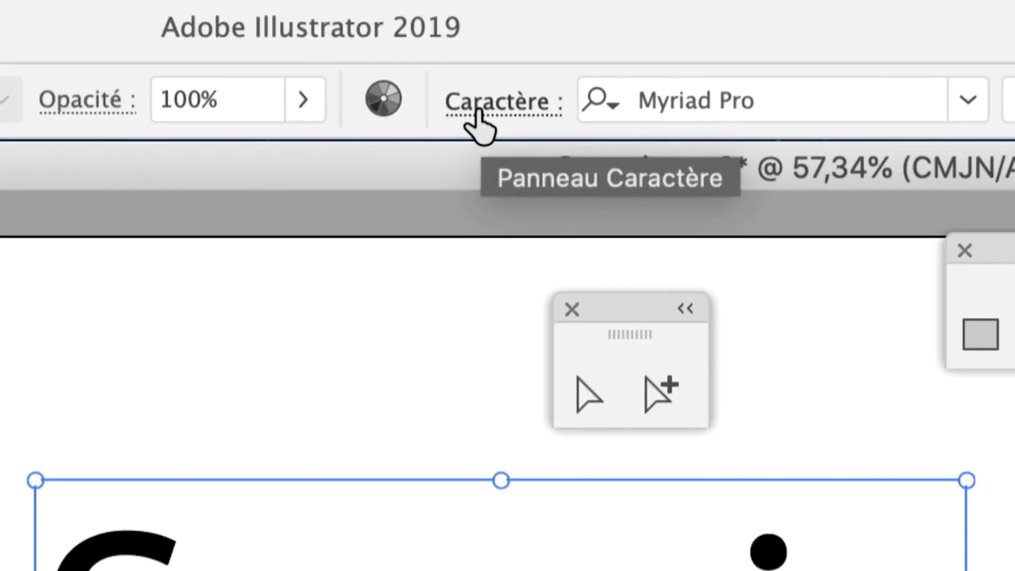
pyautogui.click(478, 117)
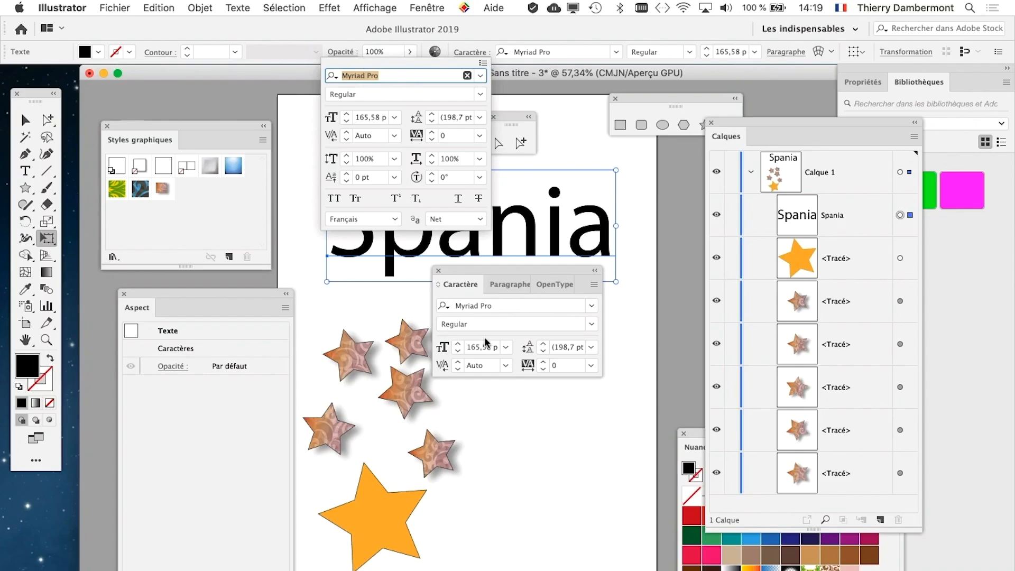
pyautogui.click(503, 267)
pyautogui.moveTo(505, 268); pyautogui.dragTo(628, 272)
pyautogui.moveTo(651, 210); pyautogui.dragTo(707, 171)
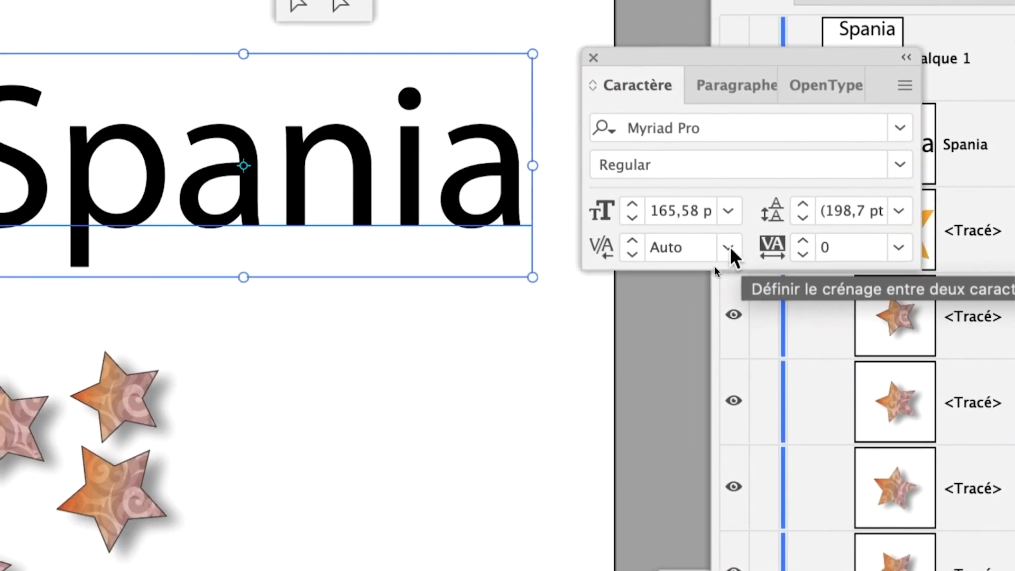
# Try the Métrique – Romaine seulement kerning on the Spania text, and restore Auto
pyautogui.click(728, 248)
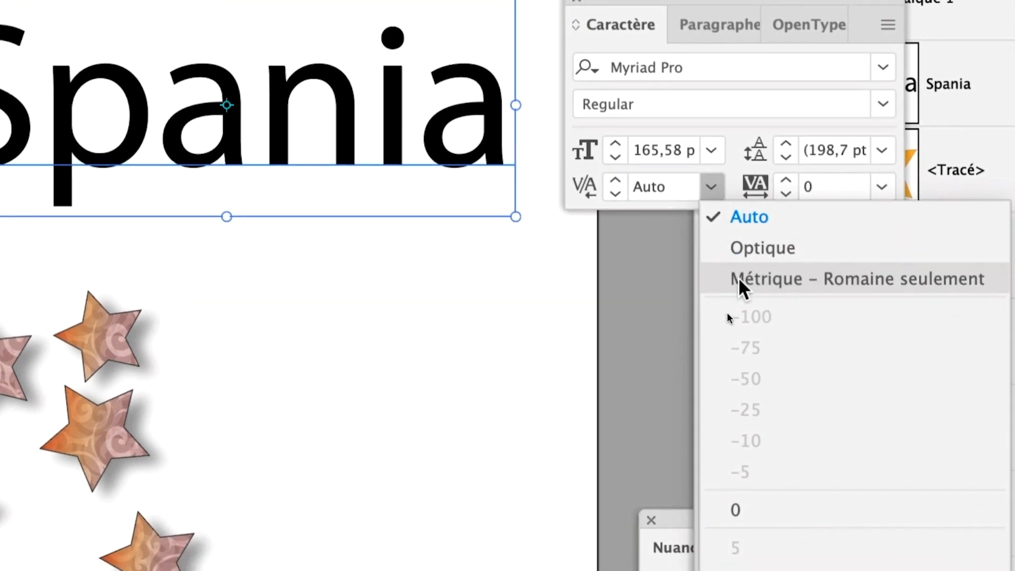
pyautogui.click(746, 278)
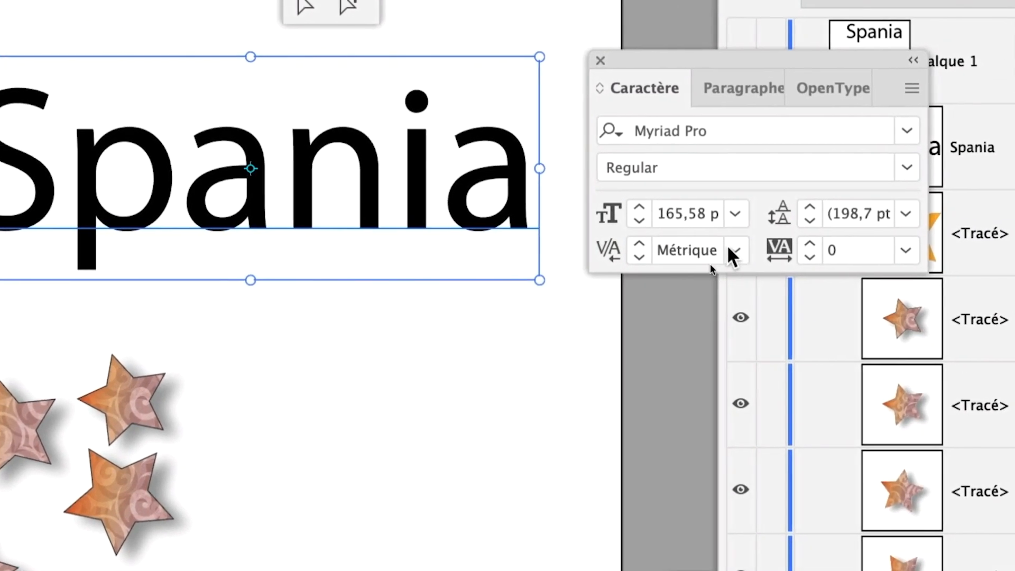
pyautogui.click(903, 259)
pyautogui.click(737, 263)
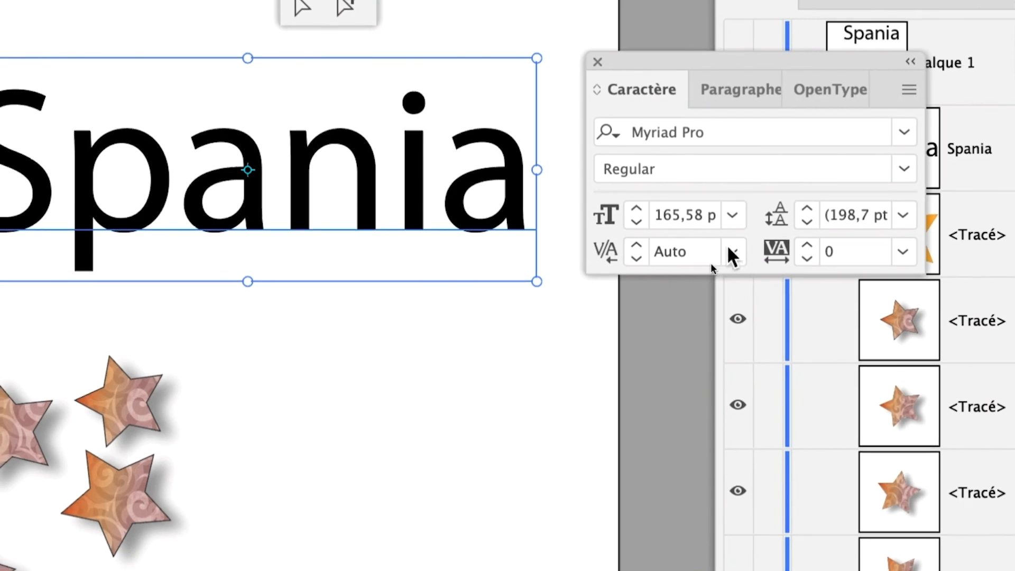
# Set the Spania text's kerning to Optique and shift the character settings slightly up
pyautogui.click(732, 252)
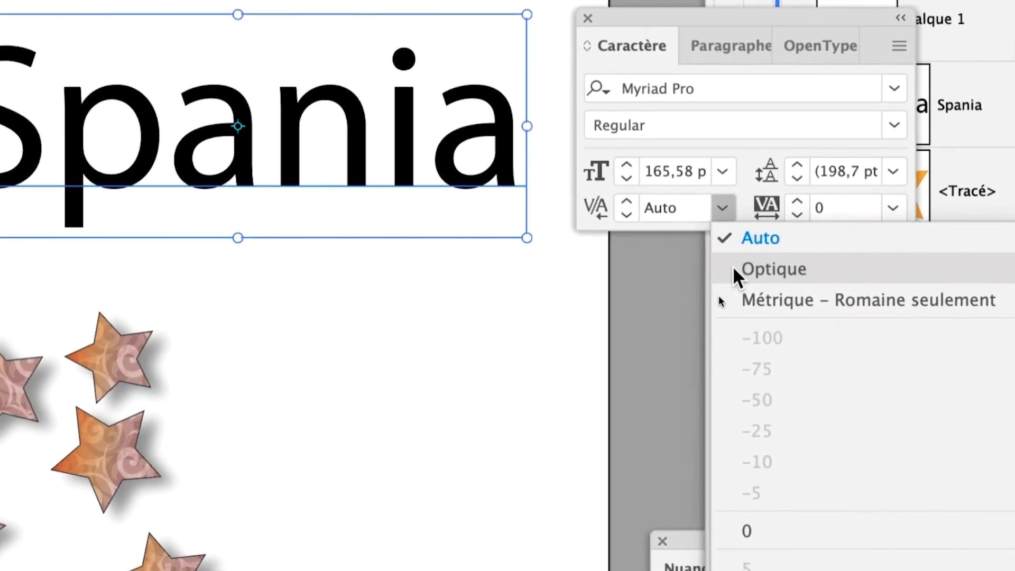
pyautogui.click(734, 269)
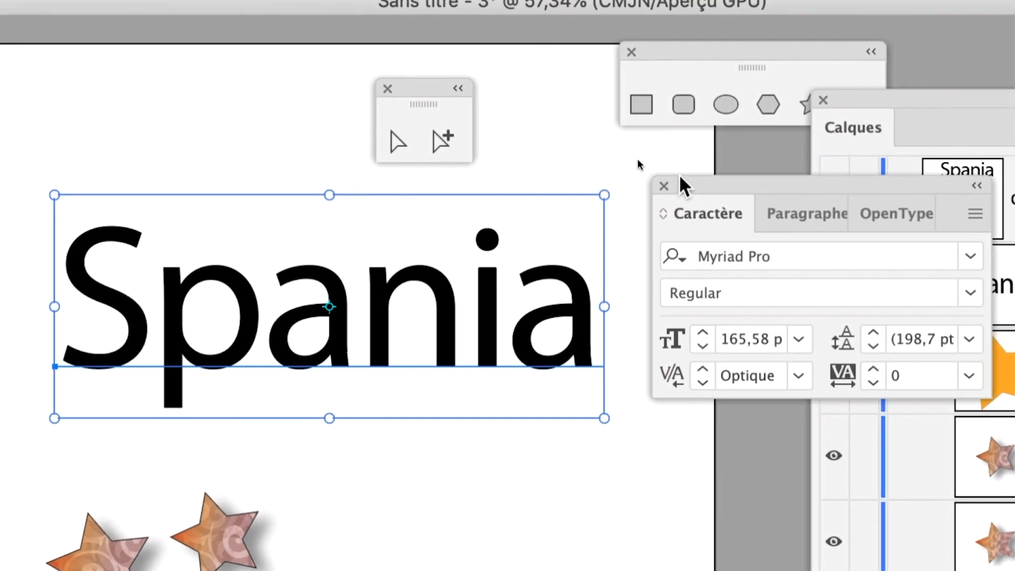
pyautogui.moveTo(680, 179); pyautogui.dragTo(669, 170)
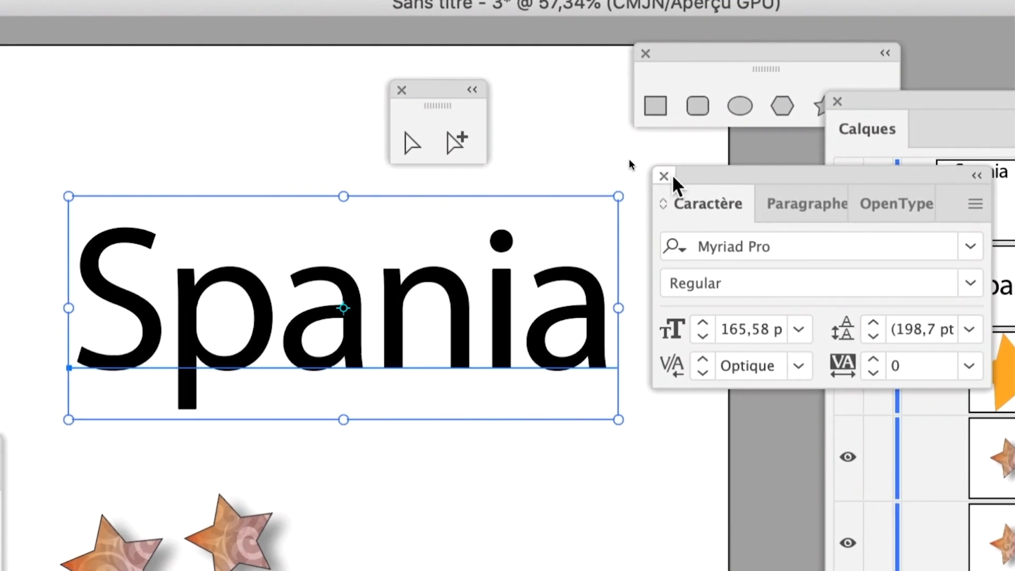
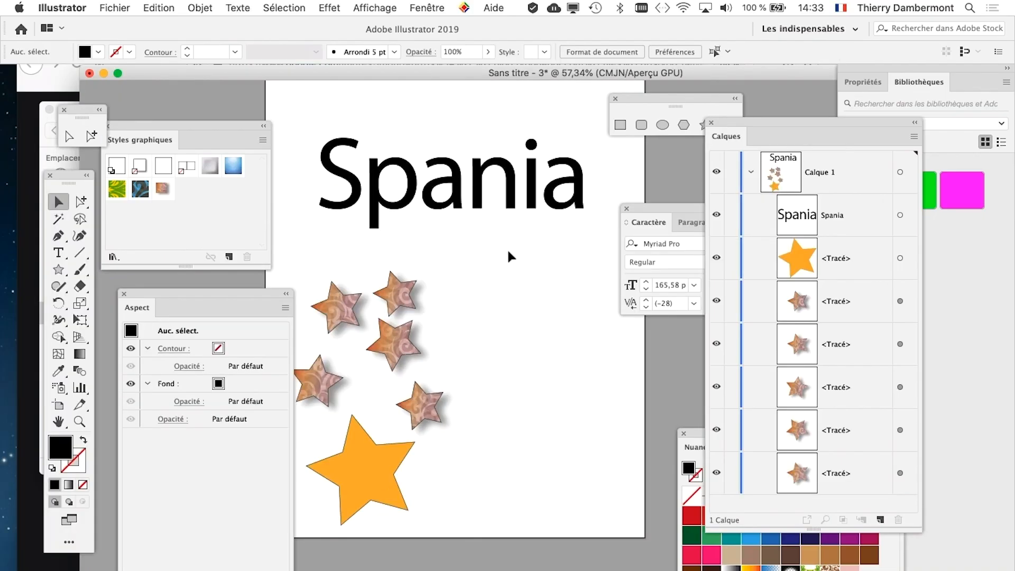
# Examine the optical kerning between several letter pairs of Spania with the Type tool, keeping the character settings in view above the word
pyautogui.click(465, 175)
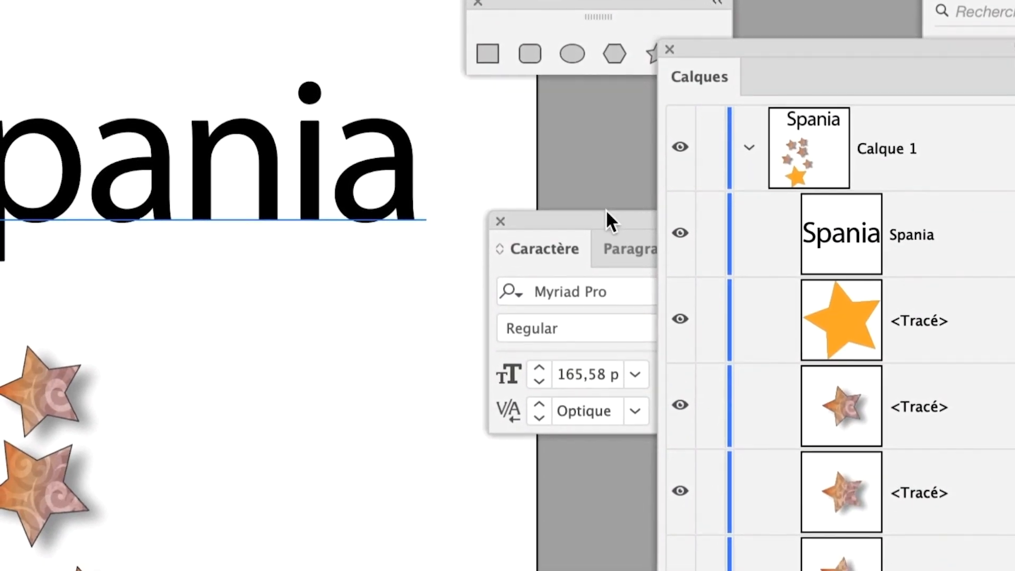
pyautogui.moveTo(679, 206); pyautogui.dragTo(668, 192)
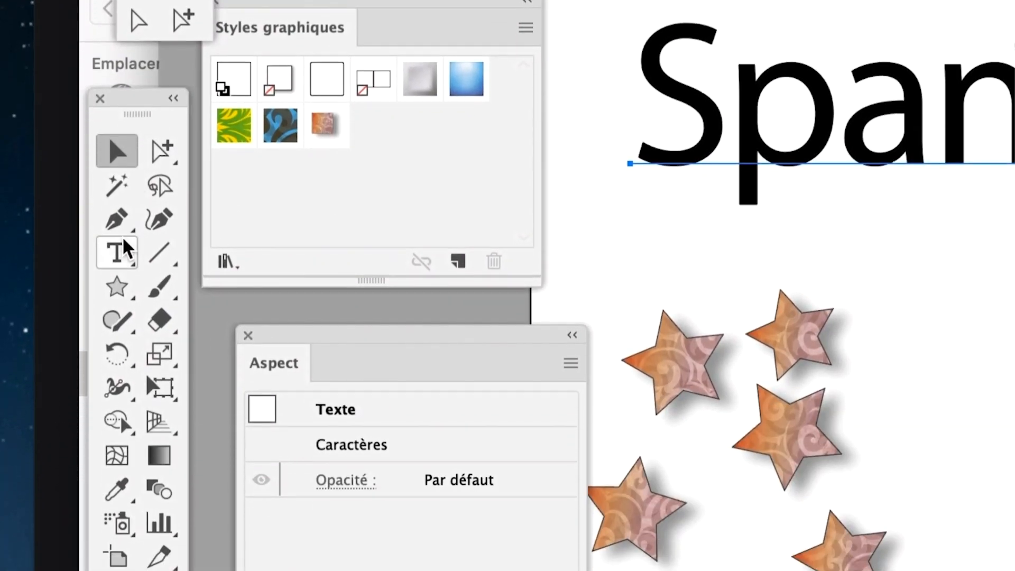
pyautogui.click(122, 250)
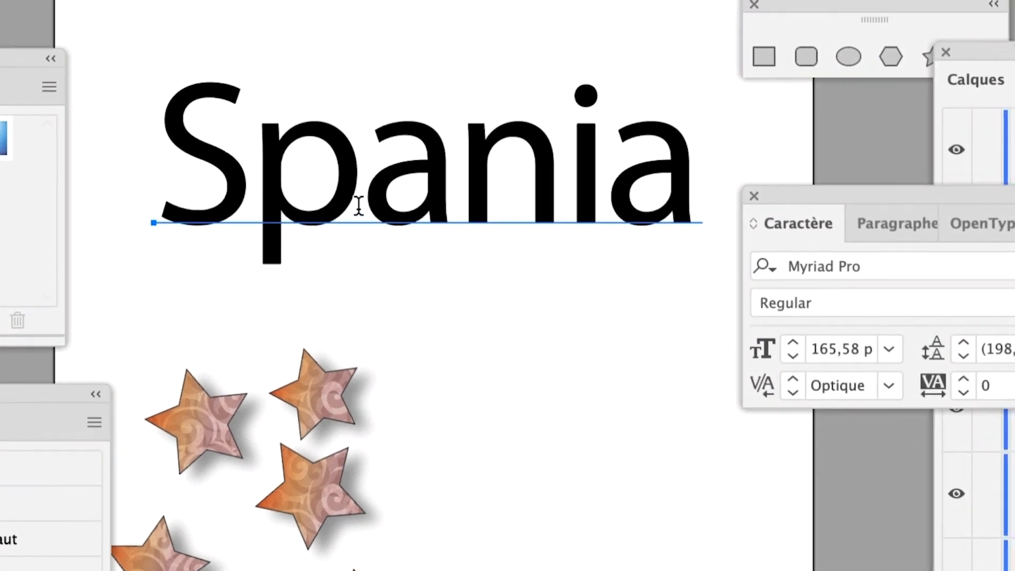
pyautogui.click(475, 174)
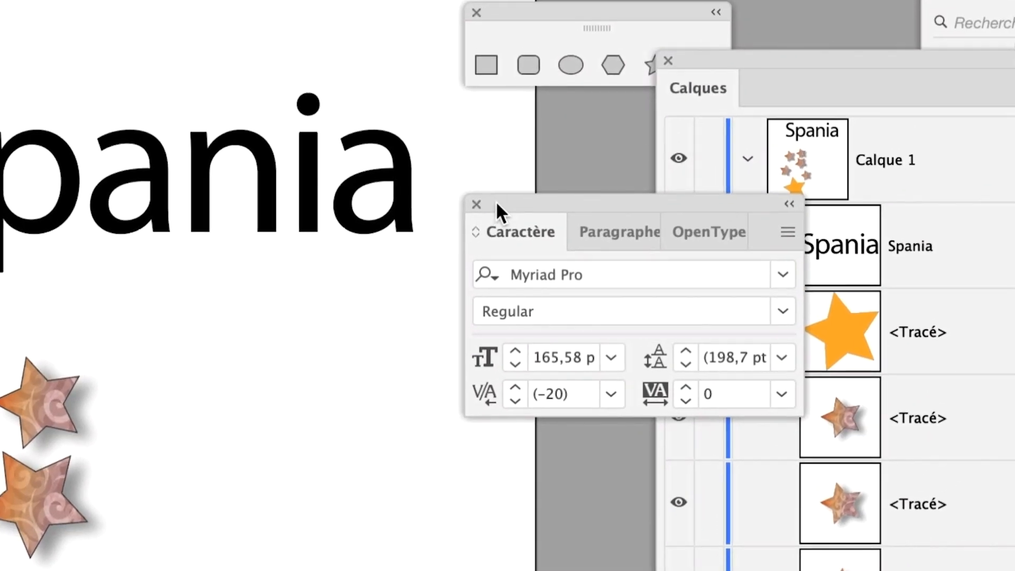
pyautogui.moveTo(482, 128); pyautogui.dragTo(338, 63)
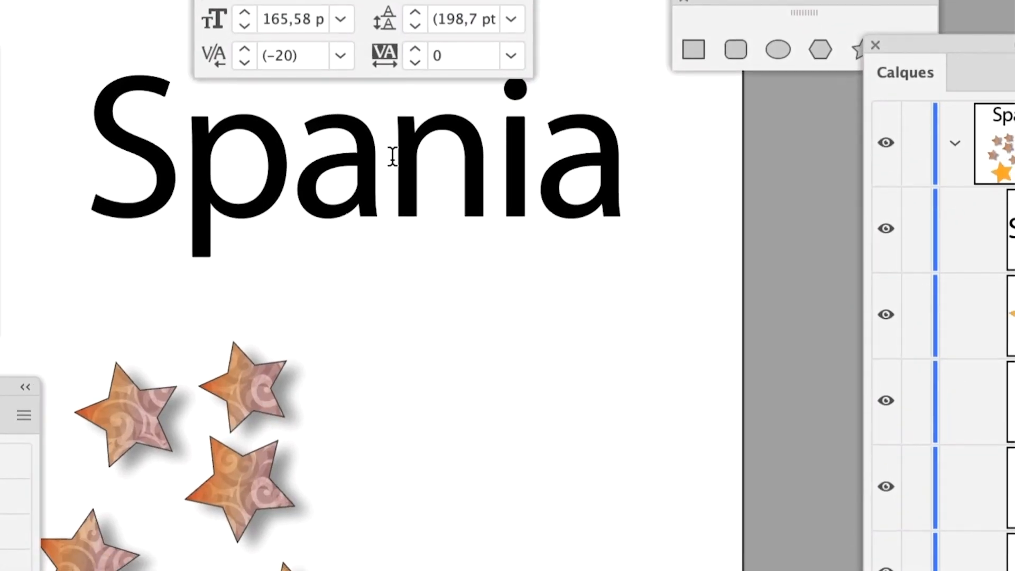
pyautogui.click(389, 150)
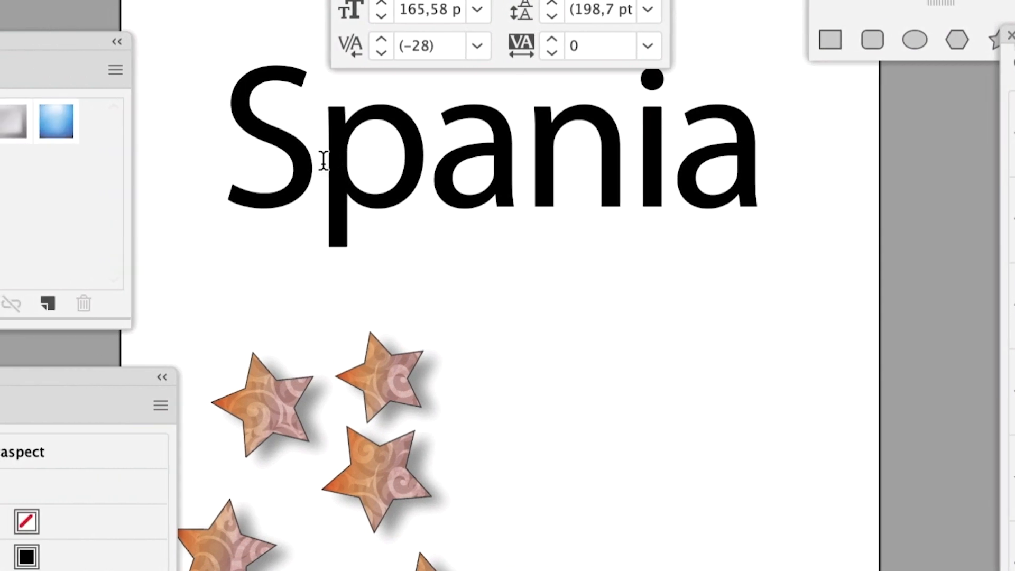
pyautogui.click(193, 161)
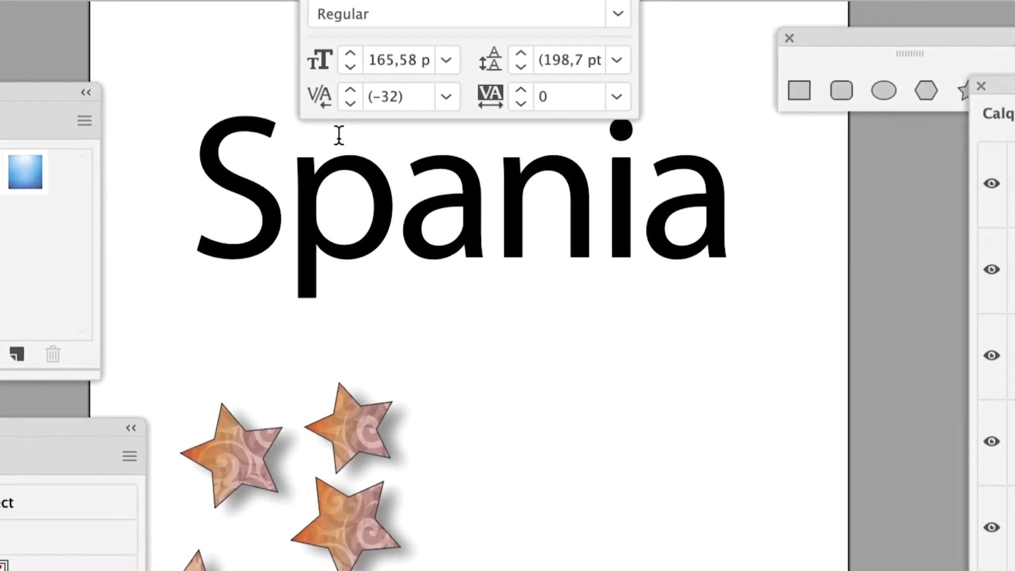
# Tighten the kerning between the letters S and p of Spania to −50
pyautogui.click(380, 52)
pyautogui.click(380, 51)
pyautogui.click(343, 127)
pyautogui.click(343, 127)
pyautogui.click(343, 127)
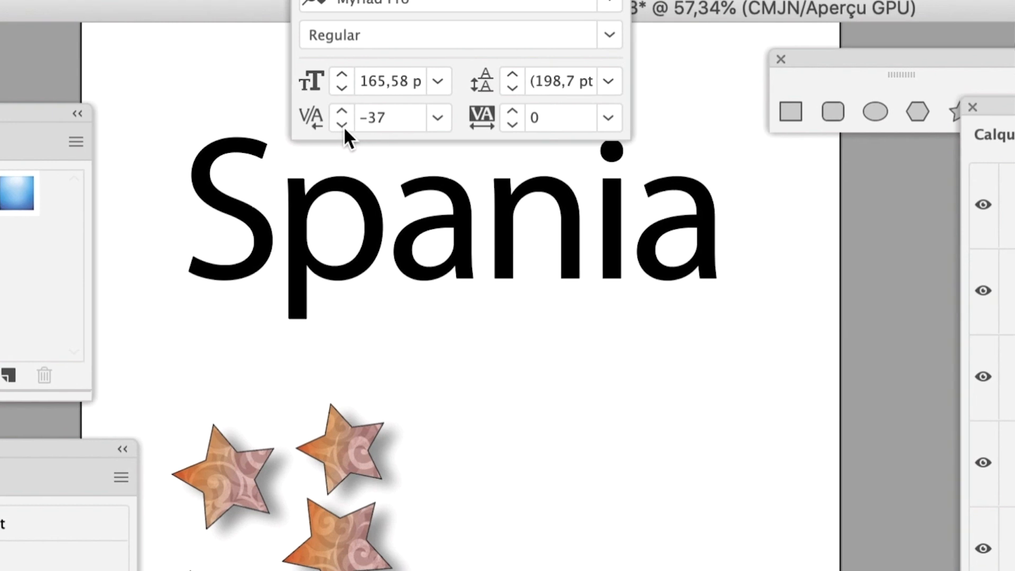
pyautogui.click(343, 126)
pyautogui.click(343, 125)
pyautogui.click(344, 126)
pyautogui.keyDown('shift'); pyautogui.click(344, 126); pyautogui.keyUp('shift')
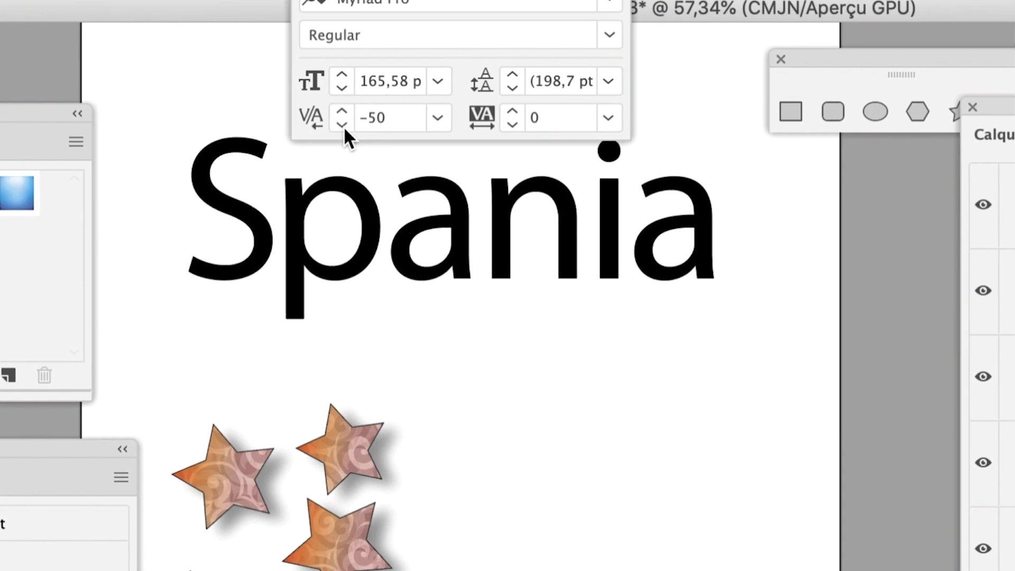
pyautogui.keyDown('shift'); pyautogui.click(343, 125); pyautogui.keyUp('shift')
pyautogui.keyDown('shift'); pyautogui.click(341, 109); pyautogui.keyUp('shift')
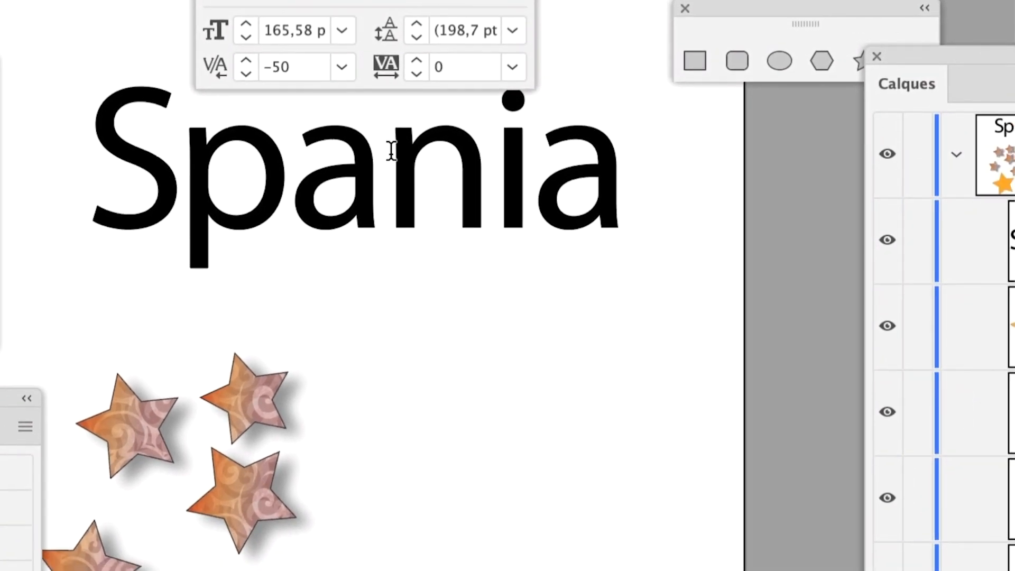
# Set the kerning in Spania to −40 between a and n, and to −50 between n and i
pyautogui.click(487, 212)
pyautogui.click(343, 127)
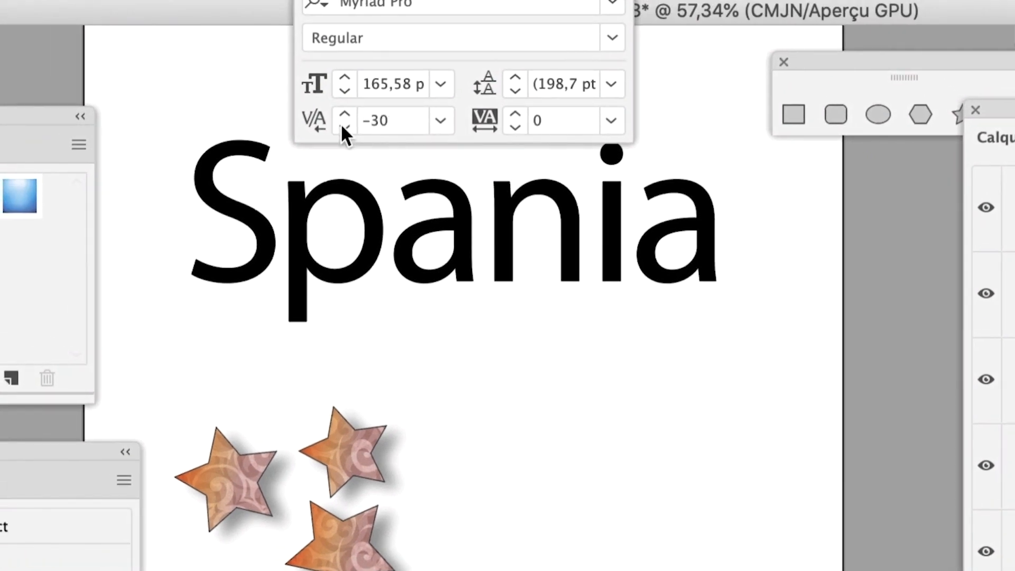
pyautogui.click(343, 127)
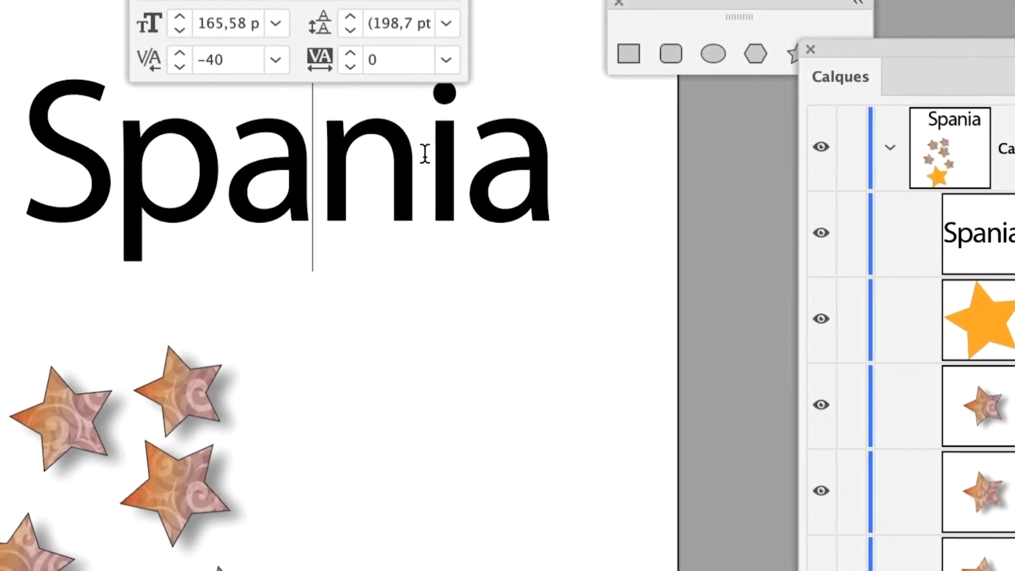
pyautogui.click(583, 212)
pyautogui.click(339, 123)
pyautogui.click(342, 126)
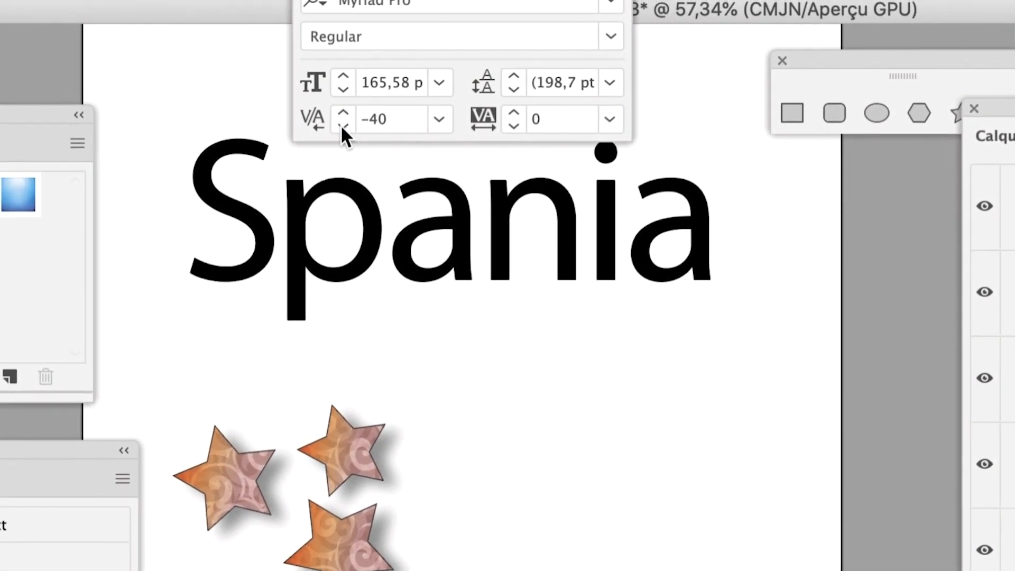
pyautogui.click(343, 127)
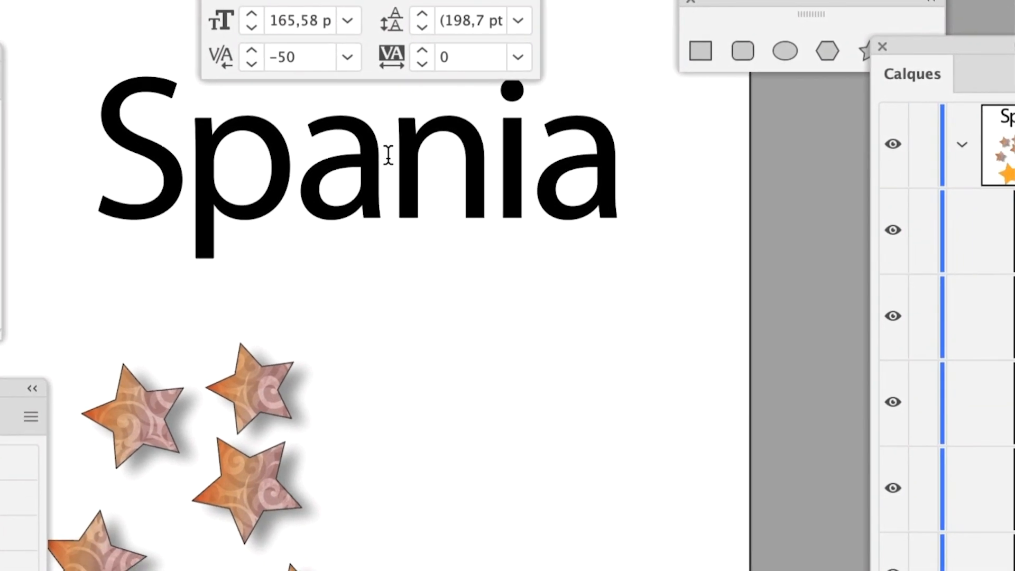
# Fine-tune the kerning between the letters a and n of Spania in single increments
pyautogui.click(475, 215)
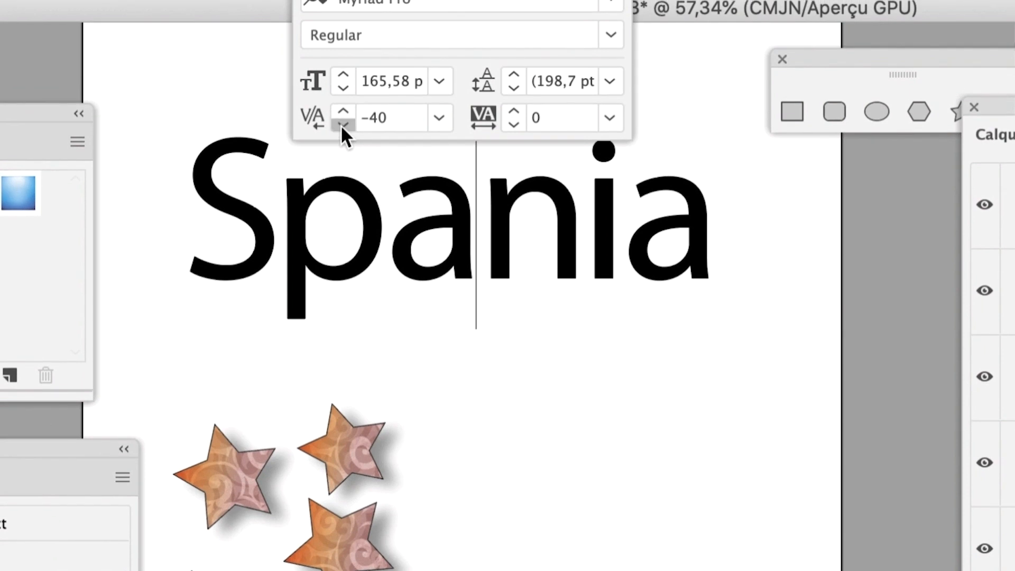
pyautogui.click(254, 63)
pyautogui.click(342, 113)
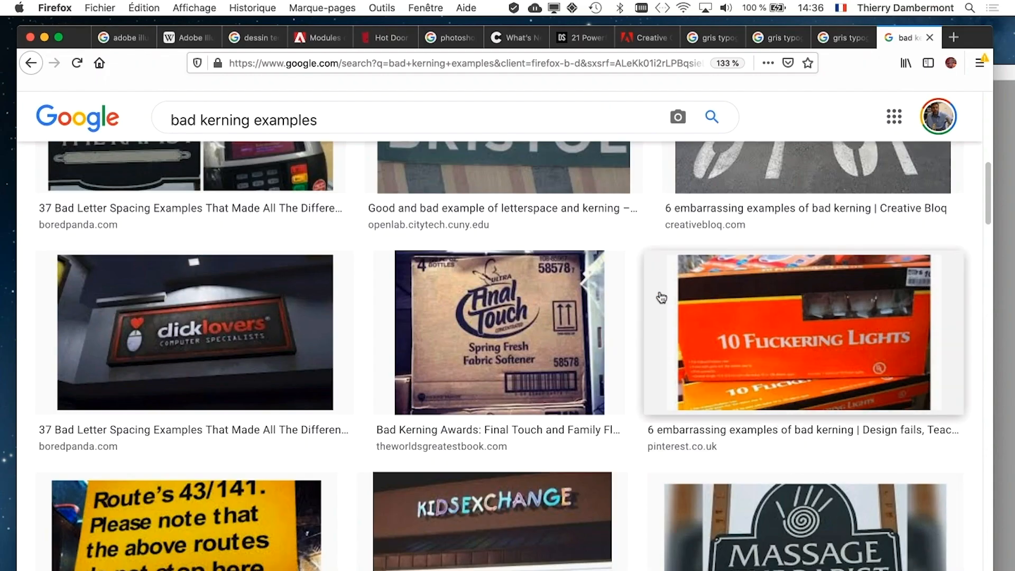
# In Firefox, examine the image results for "bad kerning examples" to compare signs, logos and packaging with badly spaced letters
pyautogui.scroll(10, 747, 410)
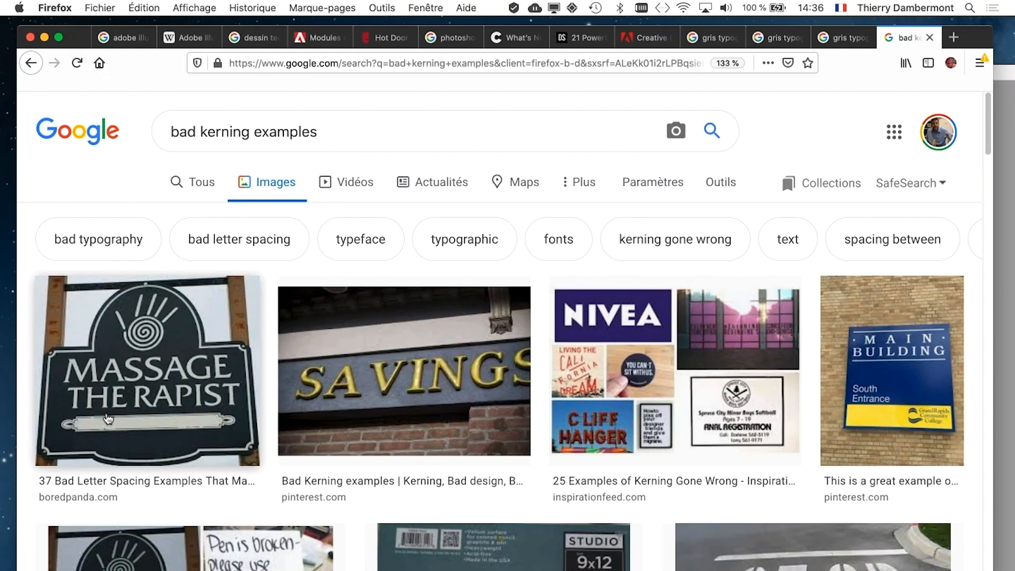
pyautogui.scroll(-10, 430, 415)
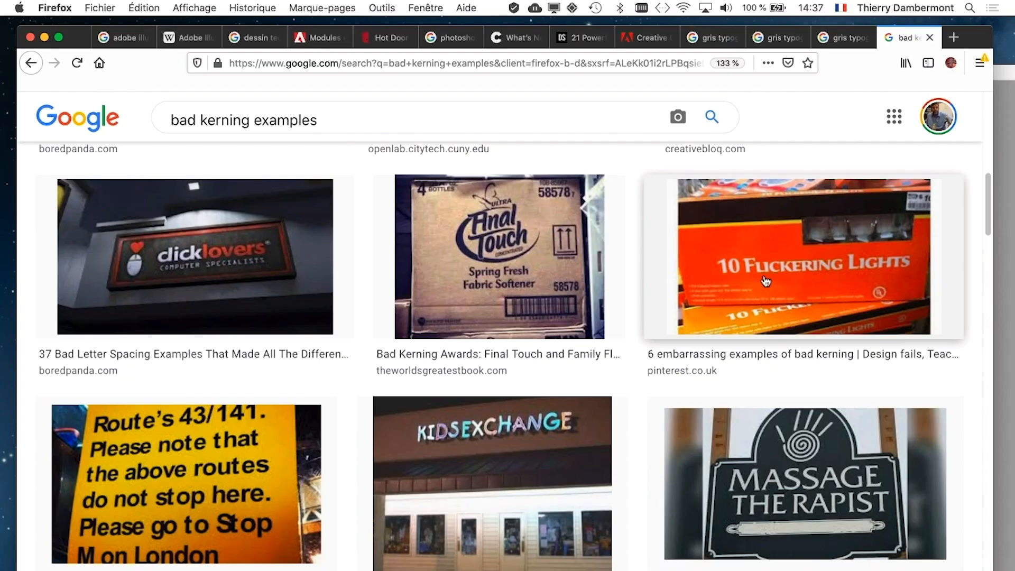
pyautogui.scroll(-5, 710, 391)
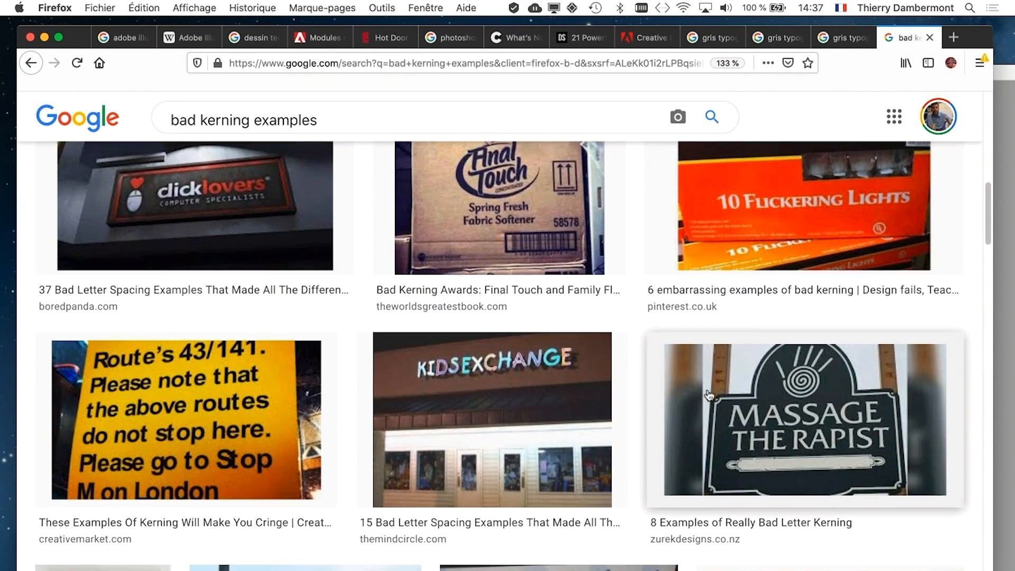
pyautogui.scroll(-1, 713, 389)
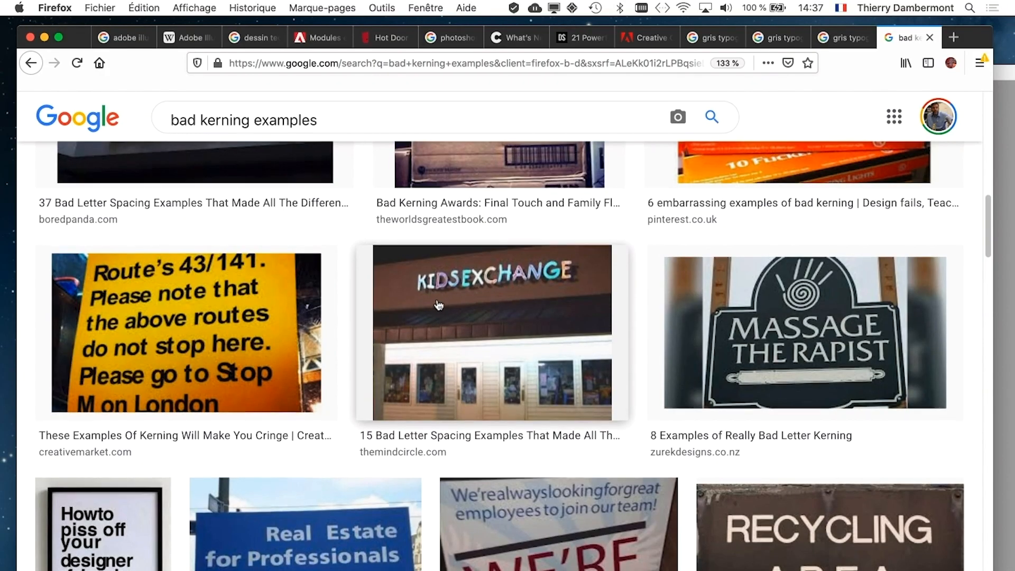
pyautogui.scroll(3, 438, 306)
pyautogui.scroll(1, 439, 304)
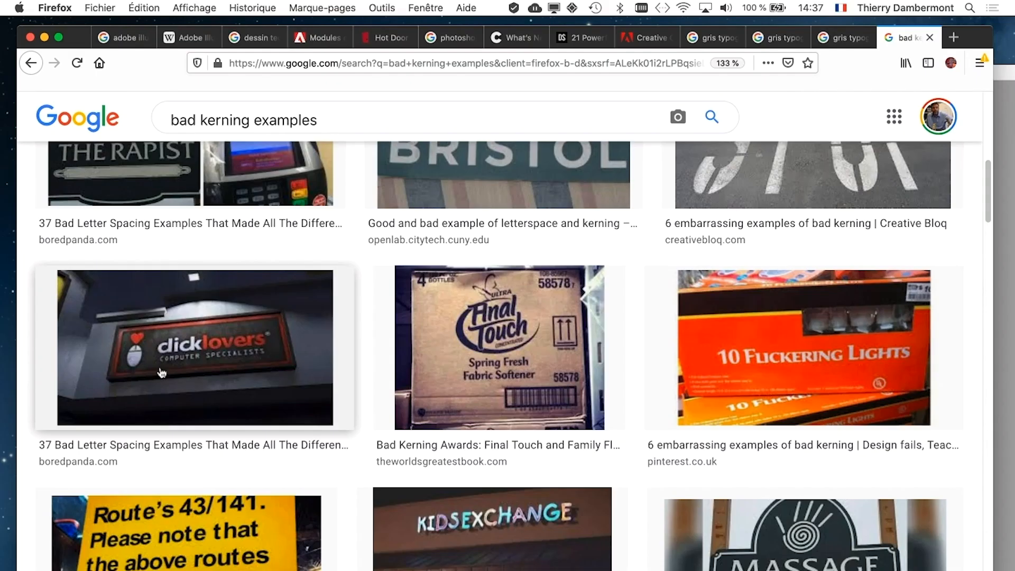
pyautogui.scroll(-6, 549, 389)
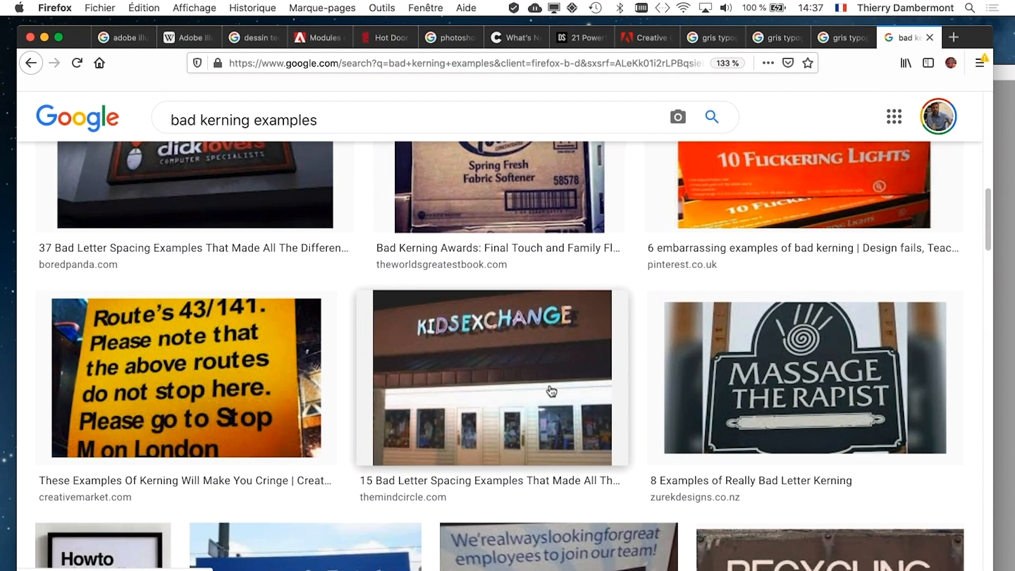
pyautogui.scroll(-4, 550, 384)
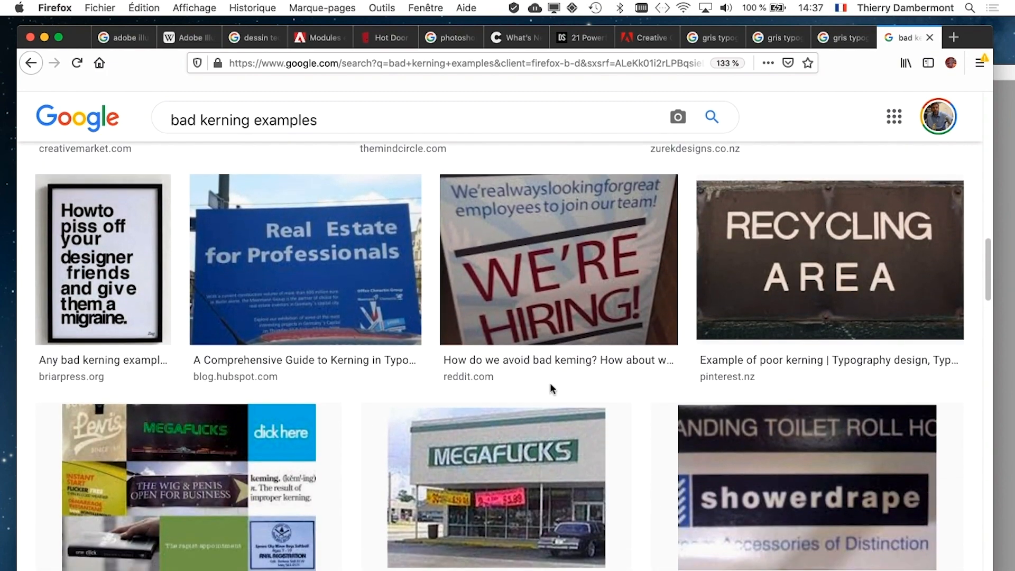
pyautogui.scroll(-1, 550, 388)
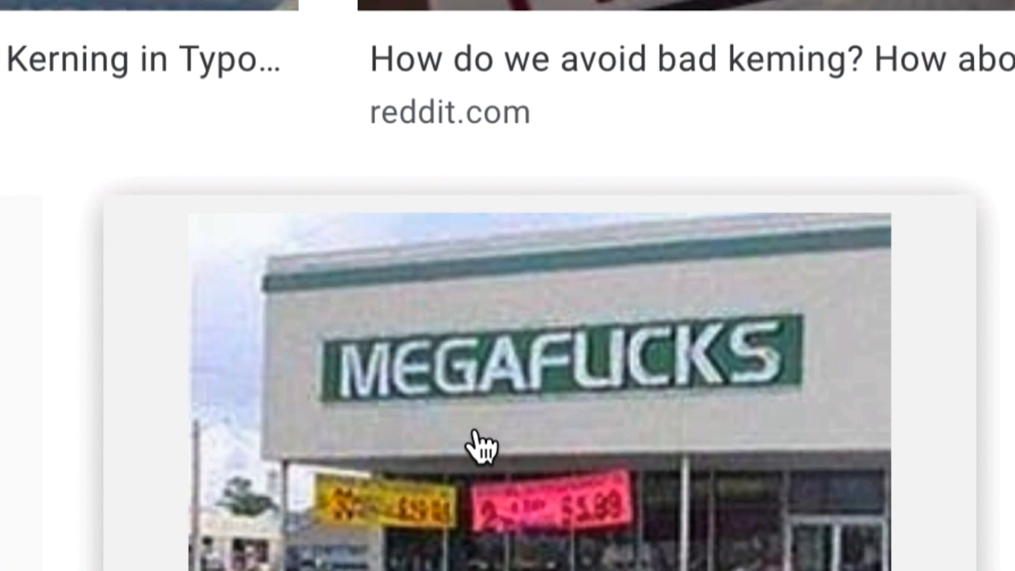
pyautogui.scroll(-7, 525, 383)
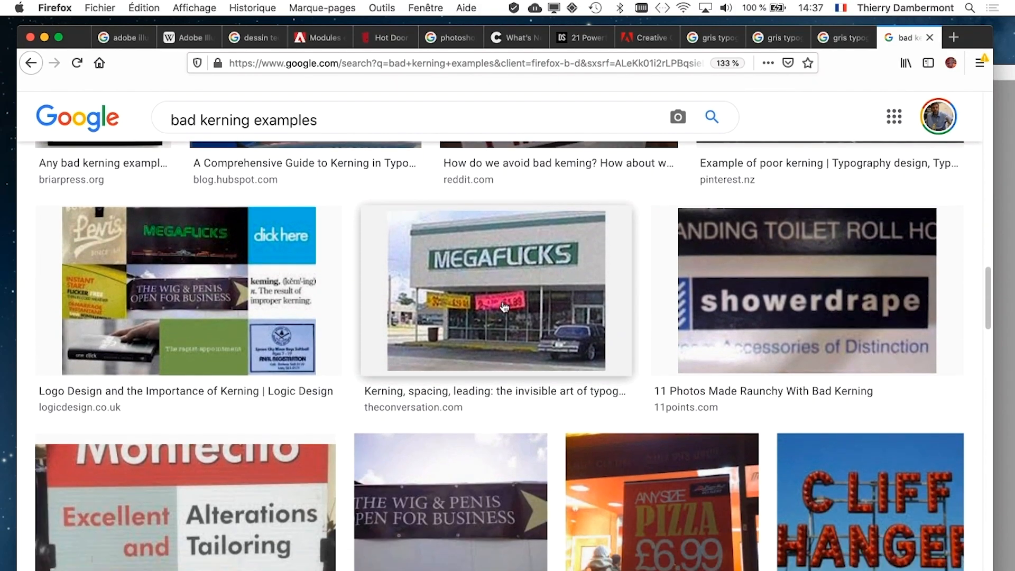
pyautogui.scroll(-3, 504, 315)
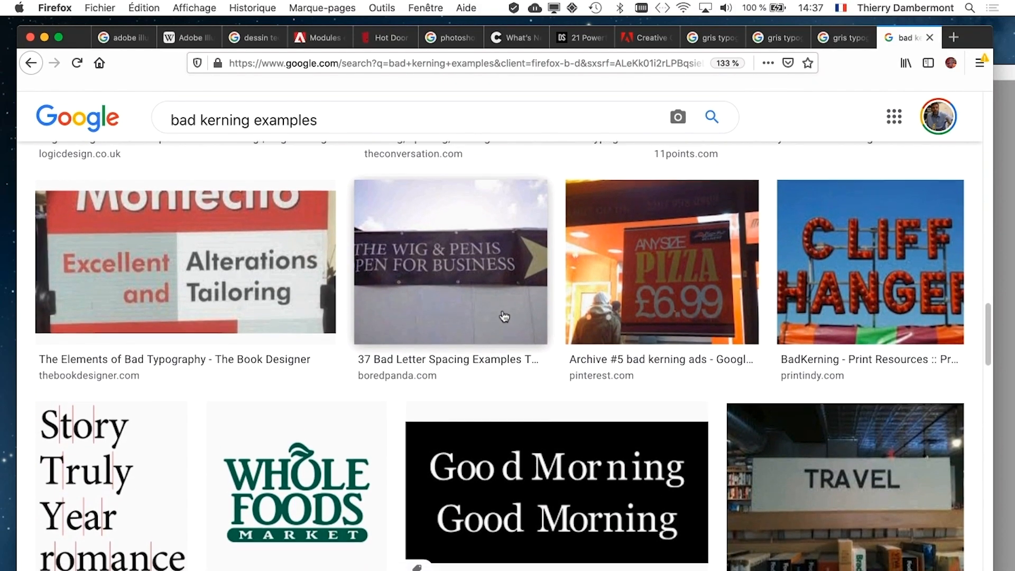
pyautogui.scroll(-10, 504, 317)
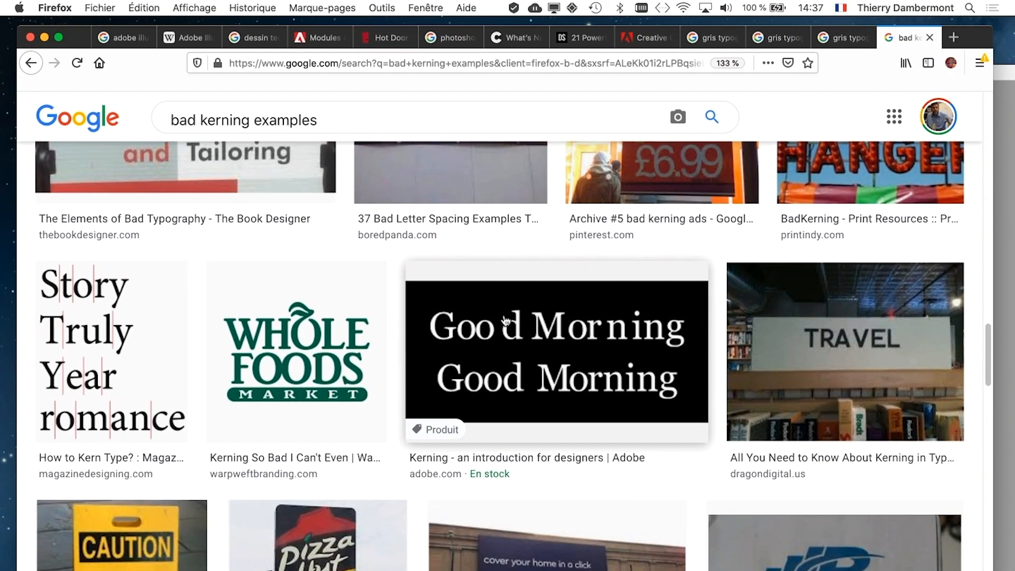
pyautogui.scroll(20, 506, 297)
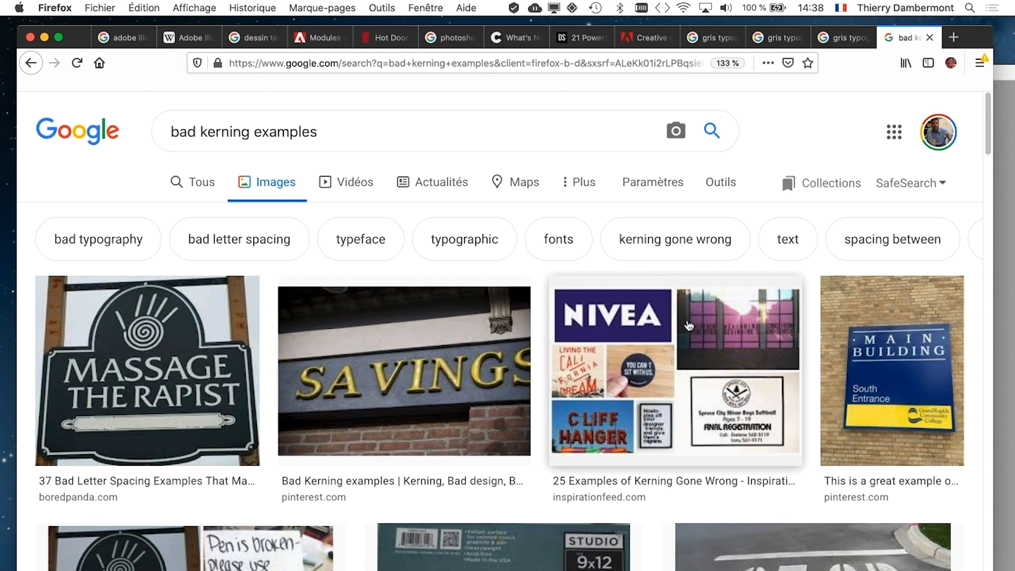
pyautogui.moveTo(986, 120); pyautogui.dragTo(976, 306)
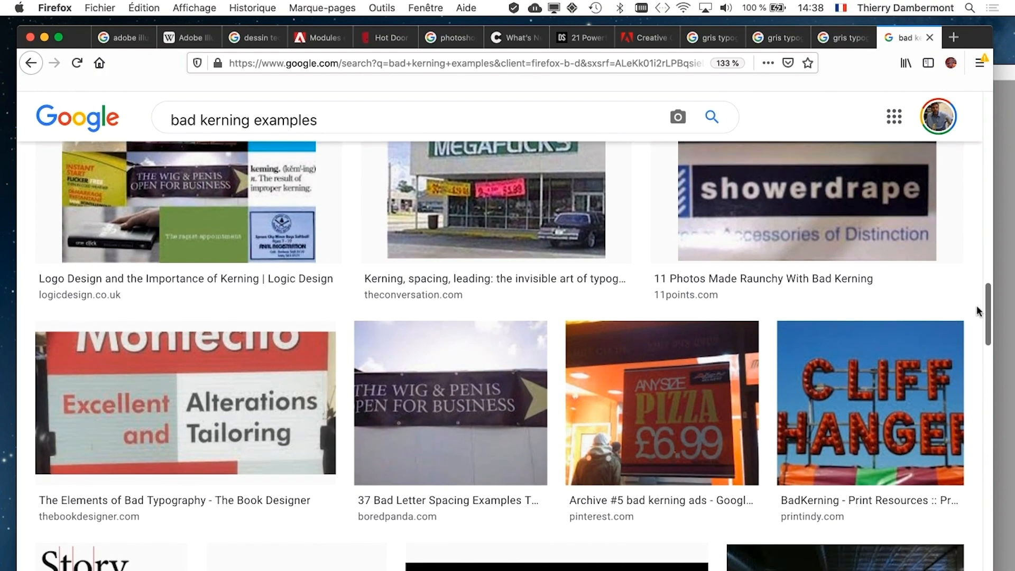
pyautogui.scroll(8, 476, 317)
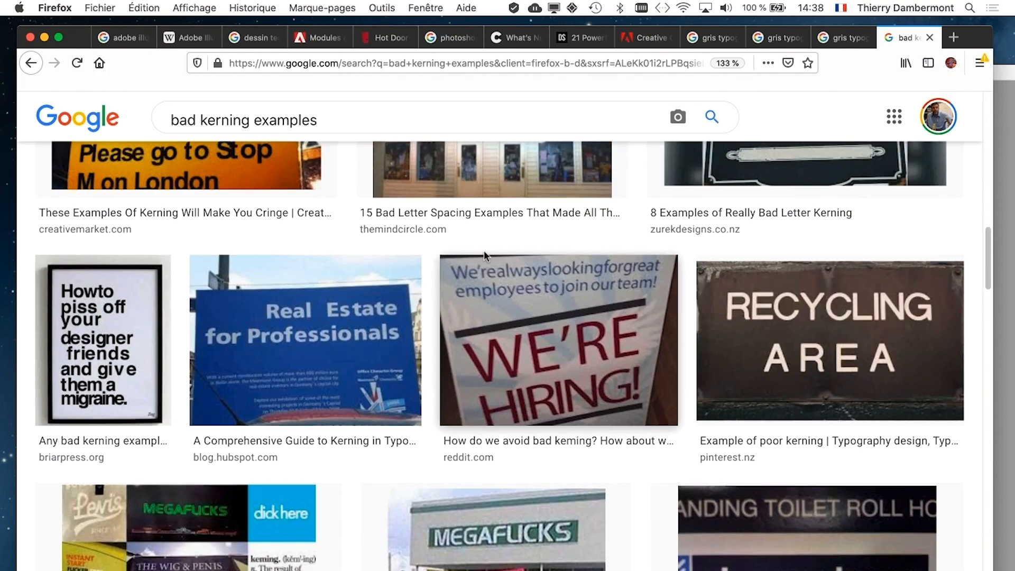
pyautogui.scroll(10, 483, 253)
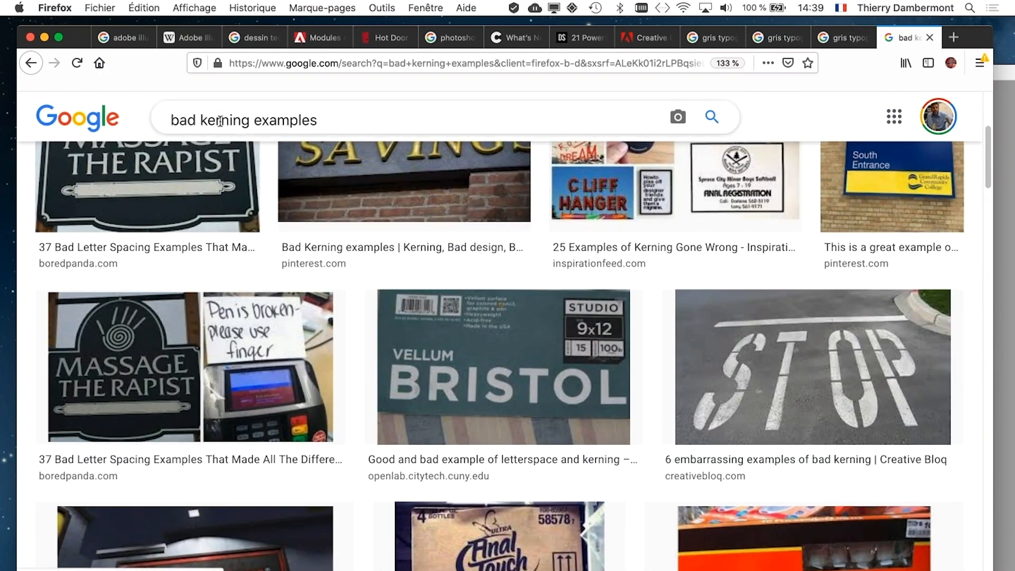
# Replace the image search query with "the kerning game" and run the search
pyautogui.scroll(5, 291, 151)
pyautogui.moveTo(316, 132); pyautogui.dragTo(170, 150)
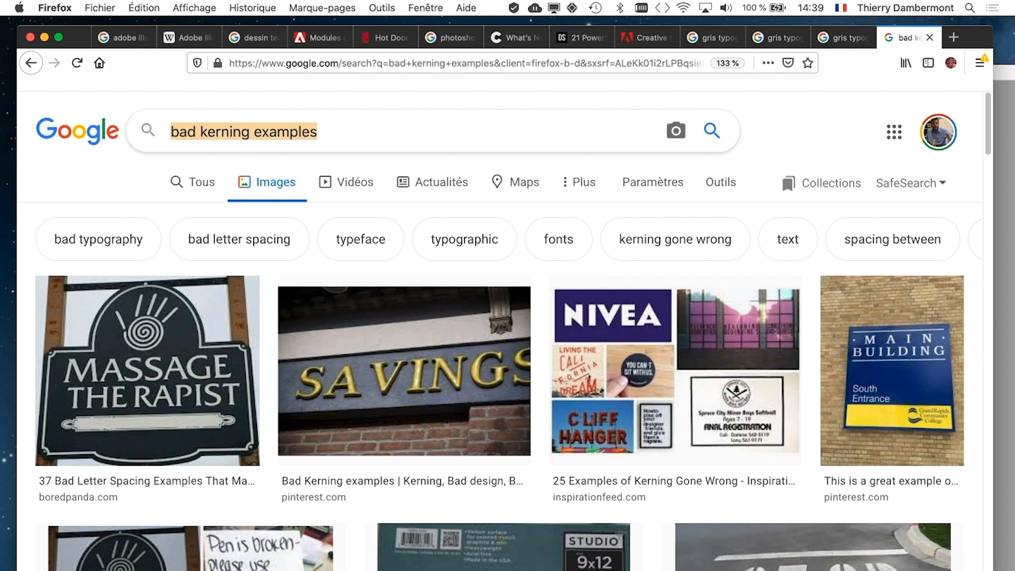
pyautogui.write('the kerning game')
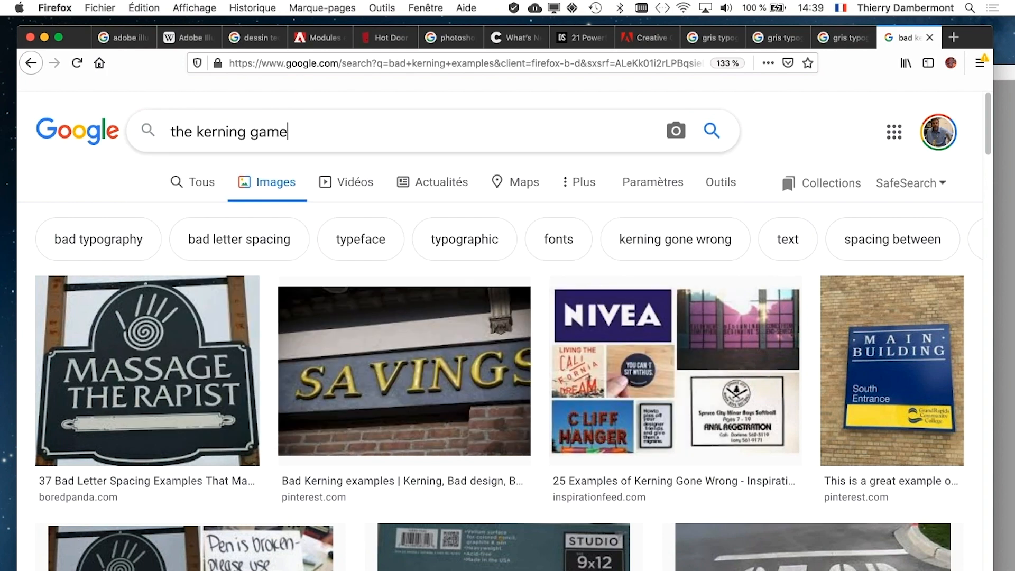
pyautogui.press('Return')
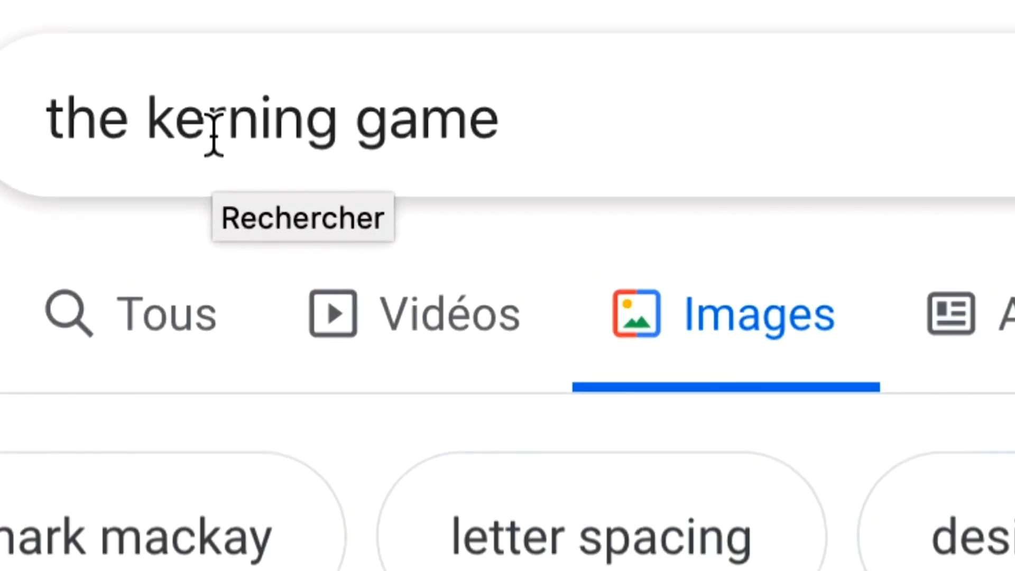
# Show the general web results for the kerning game and open the Kern Type site at type.method.ac
pyautogui.moveTo(341, 127); pyautogui.dragTo(183, 134)
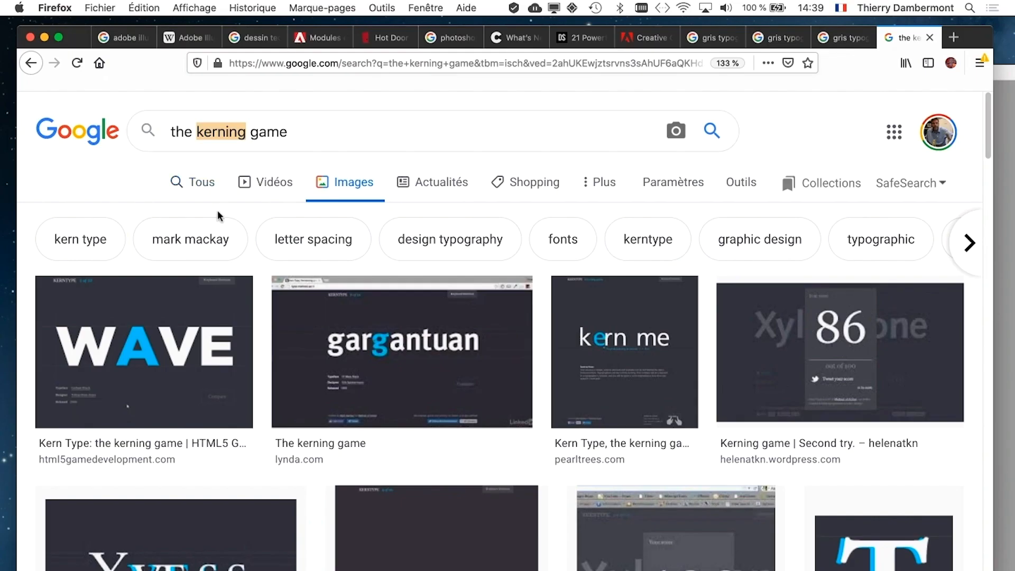
pyautogui.click(183, 299)
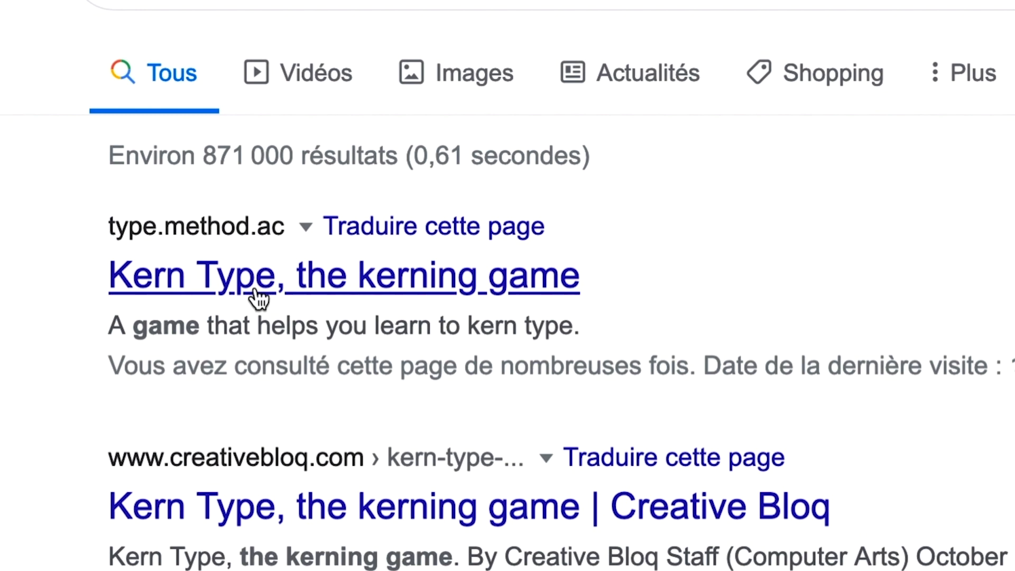
pyautogui.click(256, 289)
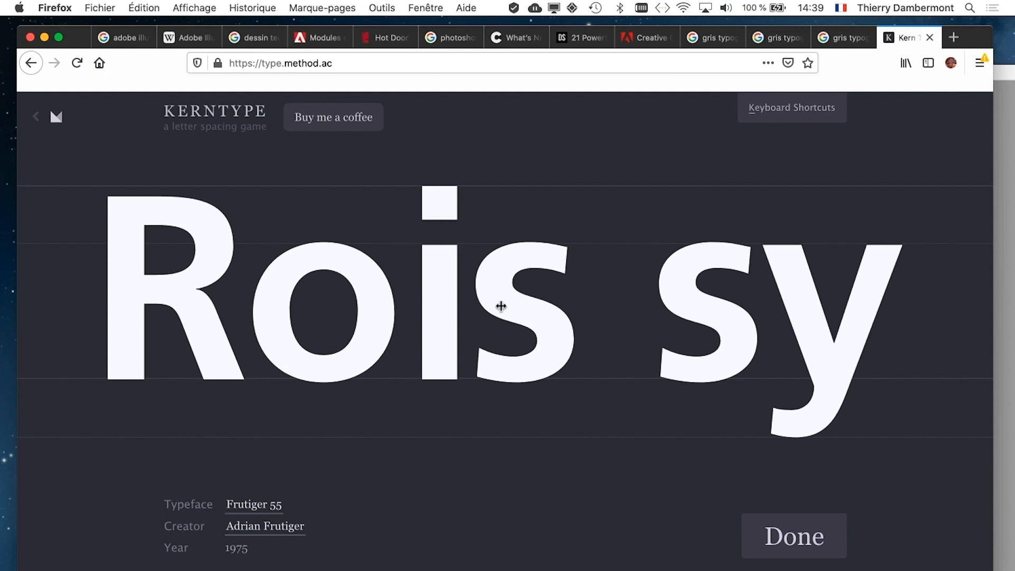
# Roughly space the letters of Roissy, shifting o, i and the first s toward the y and the second s toward the first
pyautogui.moveTo(501, 307); pyautogui.dragTo(527, 308)
pyautogui.moveTo(436, 313); pyautogui.dragTo(446, 313)
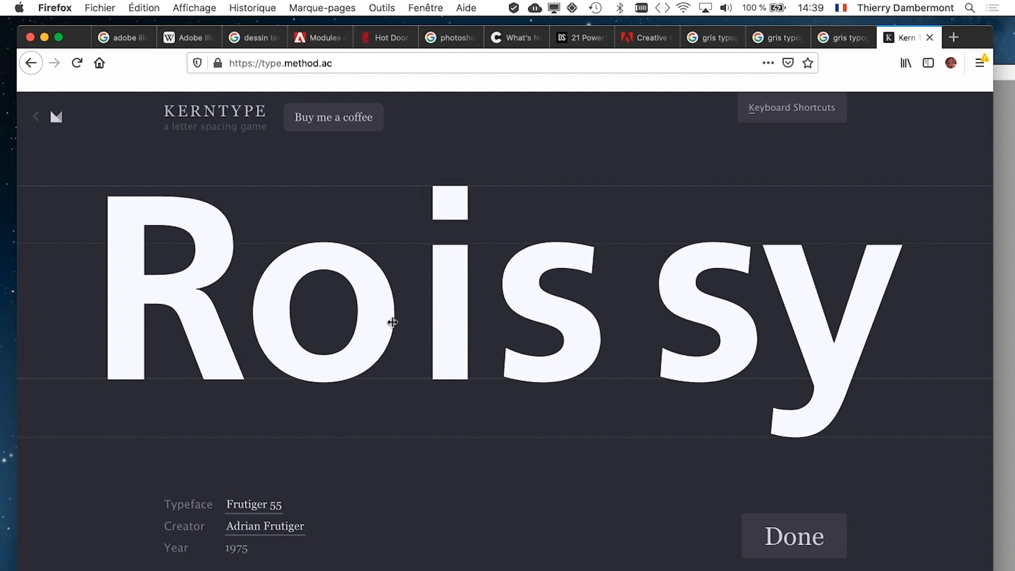
pyautogui.moveTo(385, 323); pyautogui.dragTo(393, 324)
pyautogui.moveTo(672, 306); pyautogui.dragTo(647, 308)
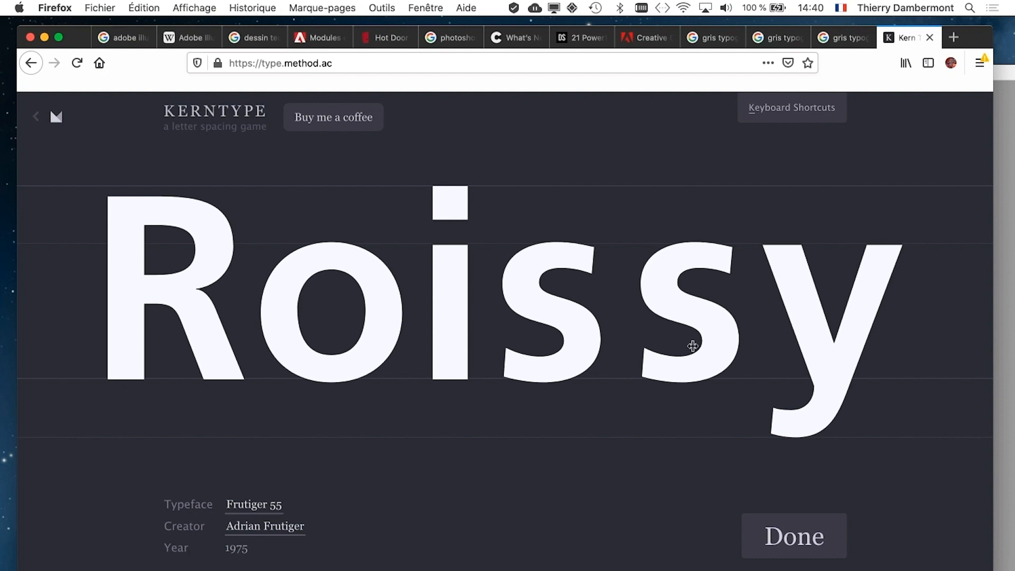
pyautogui.moveTo(681, 314); pyautogui.dragTo(669, 316)
pyautogui.moveTo(591, 332); pyautogui.dragTo(596, 333)
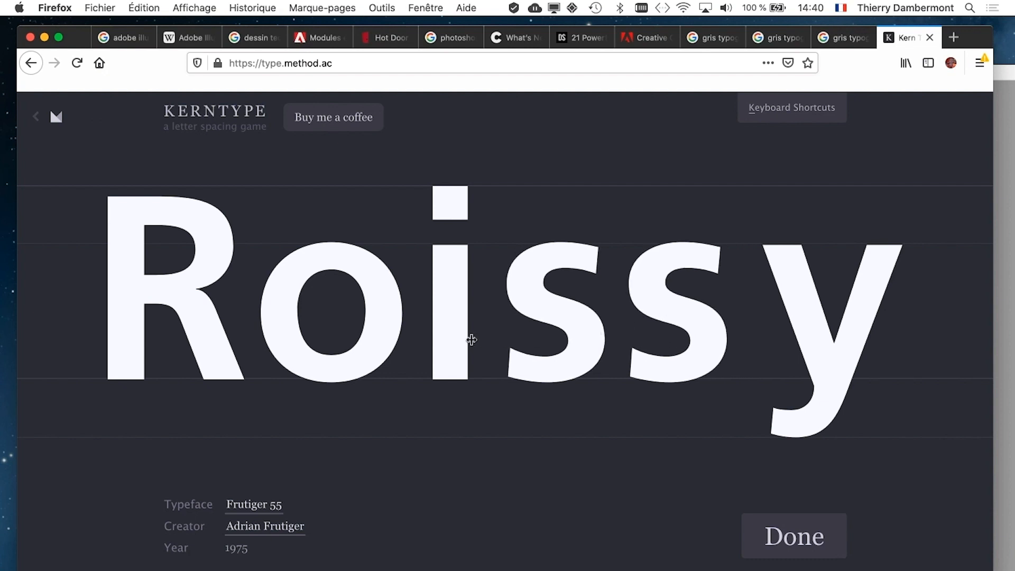
# Fine-tune the gaps in Roissy, nudging the o, the i and both s letters between the R and the y
pyautogui.moveTo(470, 339); pyautogui.dragTo(473, 339)
pyautogui.moveTo(377, 341); pyautogui.dragTo(375, 342)
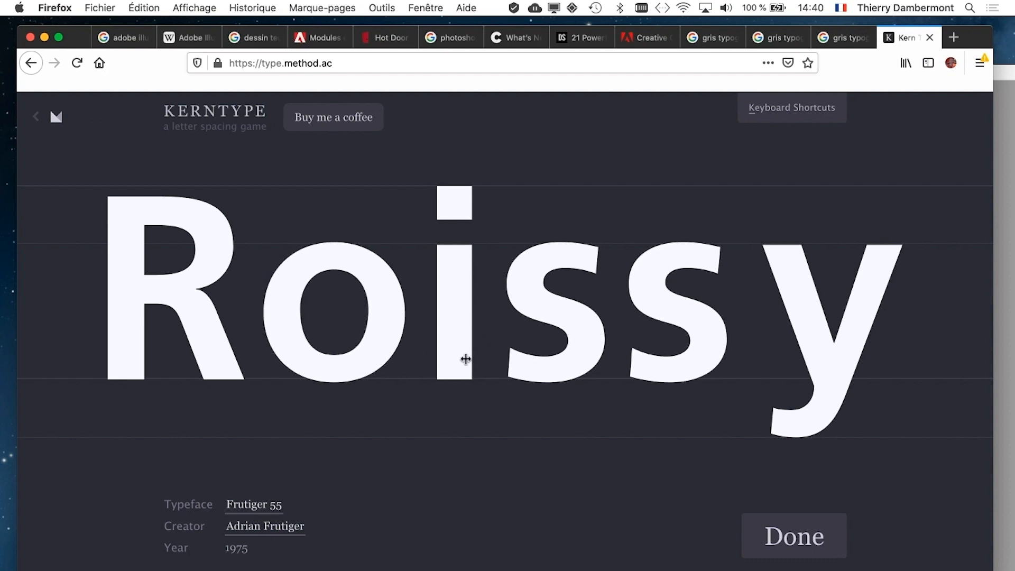
pyautogui.moveTo(465, 356); pyautogui.dragTo(462, 356)
pyautogui.moveTo(567, 363); pyautogui.dragTo(563, 364)
pyautogui.moveTo(657, 374); pyautogui.dragTo(685, 367)
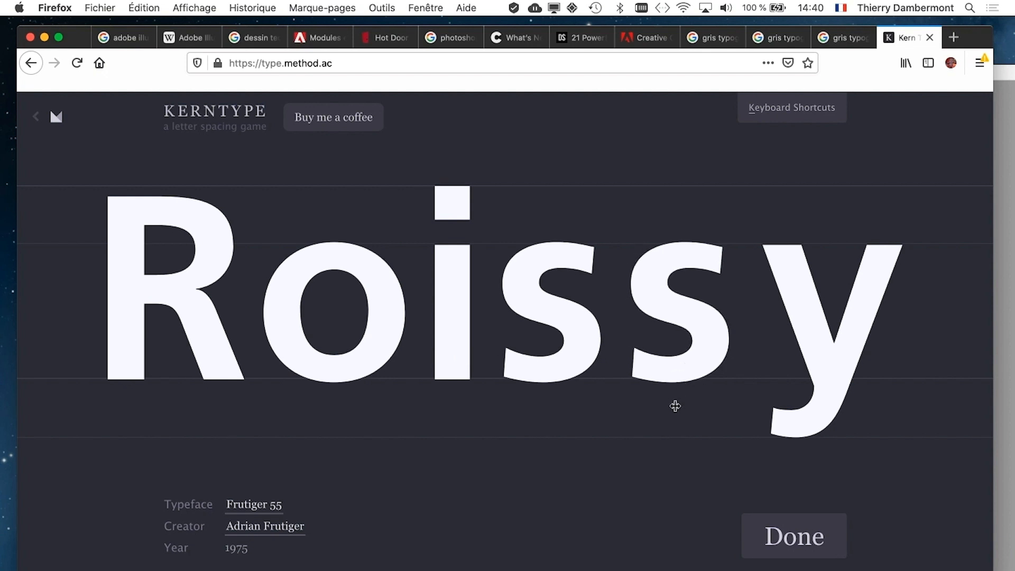
# Shift the o, i and both s letters of Roissy slightly toward the R and submit the spacing for scoring
pyautogui.moveTo(345, 373); pyautogui.dragTo(342, 370)
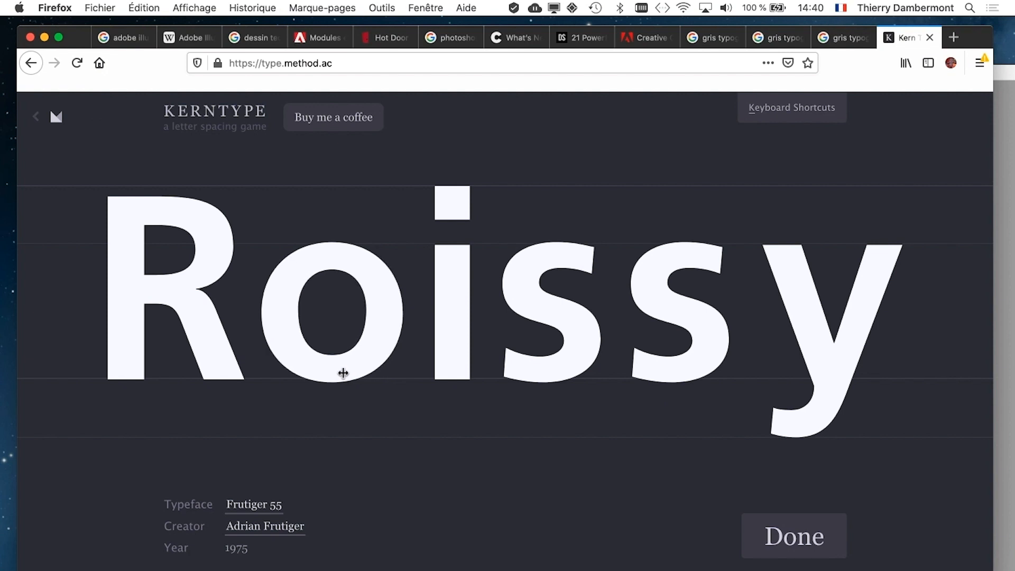
pyautogui.moveTo(440, 372); pyautogui.dragTo(436, 372)
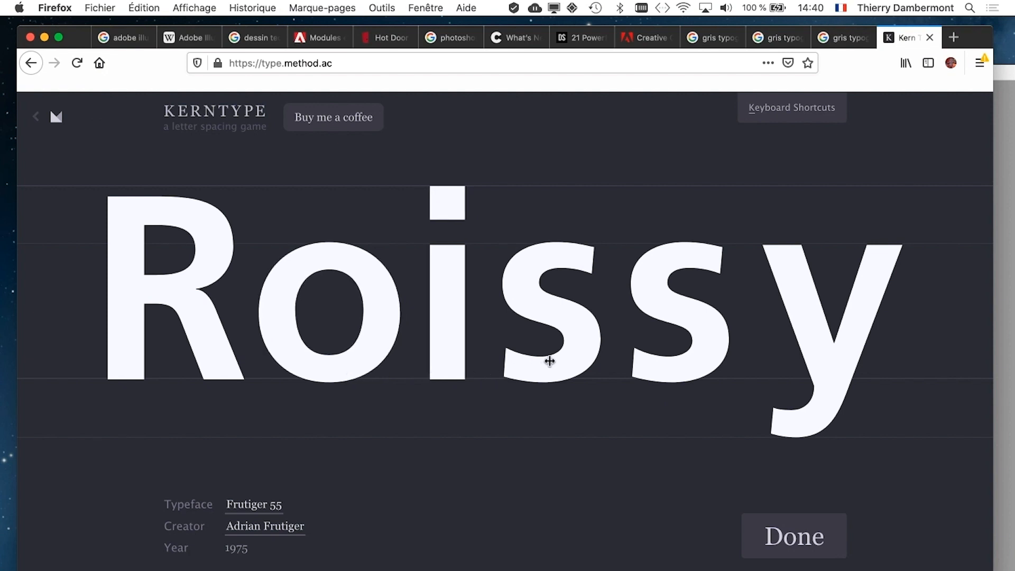
pyautogui.moveTo(550, 361); pyautogui.dragTo(546, 362)
pyautogui.moveTo(671, 361); pyautogui.dragTo(667, 364)
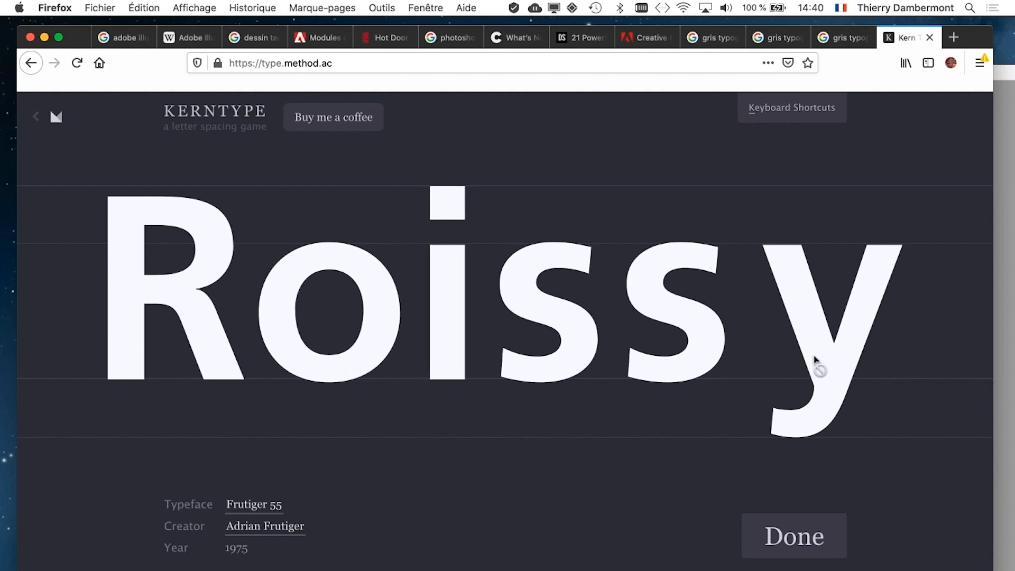
pyautogui.click(795, 535)
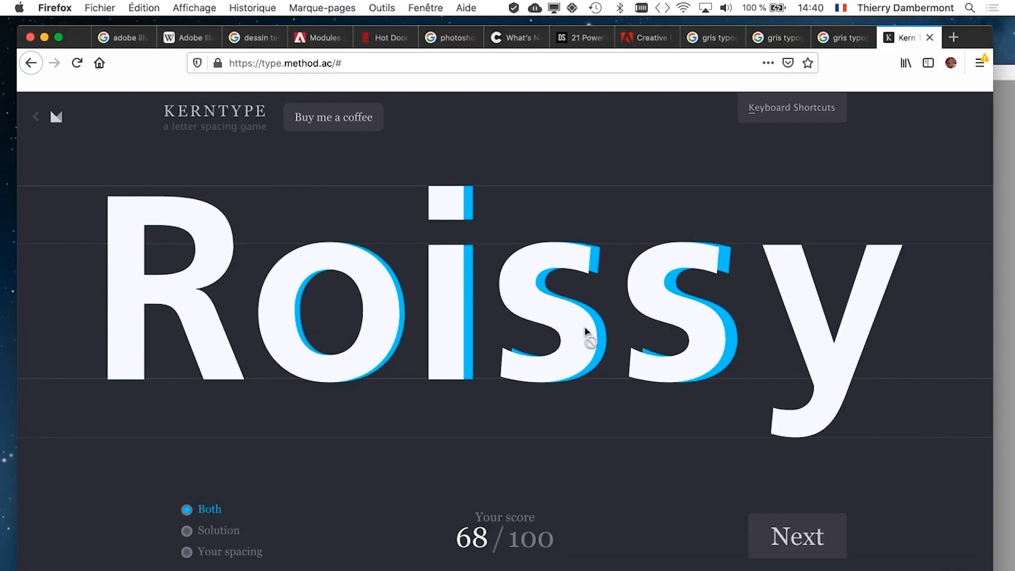
# Load the next word, Quijote, and move the u and i toward the Q, shifting the j slightly as well
pyautogui.click(787, 532)
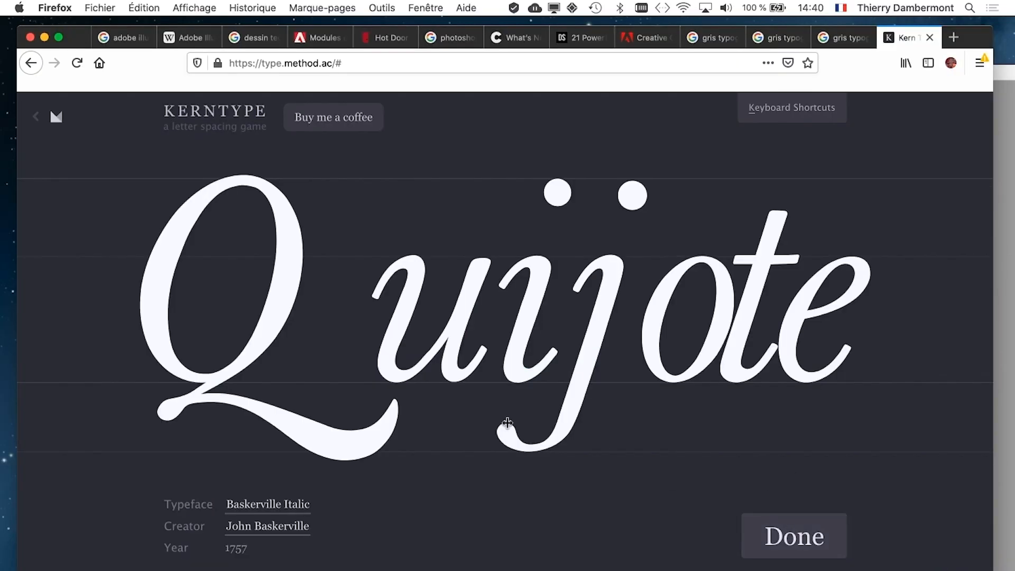
pyautogui.moveTo(392, 373); pyautogui.dragTo(346, 372)
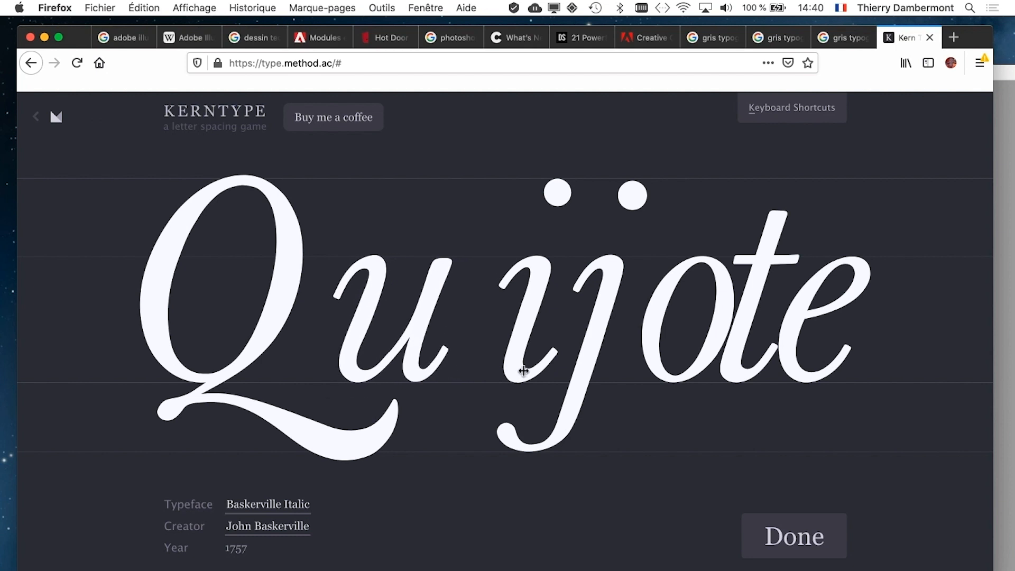
pyautogui.moveTo(521, 372); pyautogui.dragTo(492, 375)
pyautogui.moveTo(560, 372); pyautogui.dragTo(557, 372)
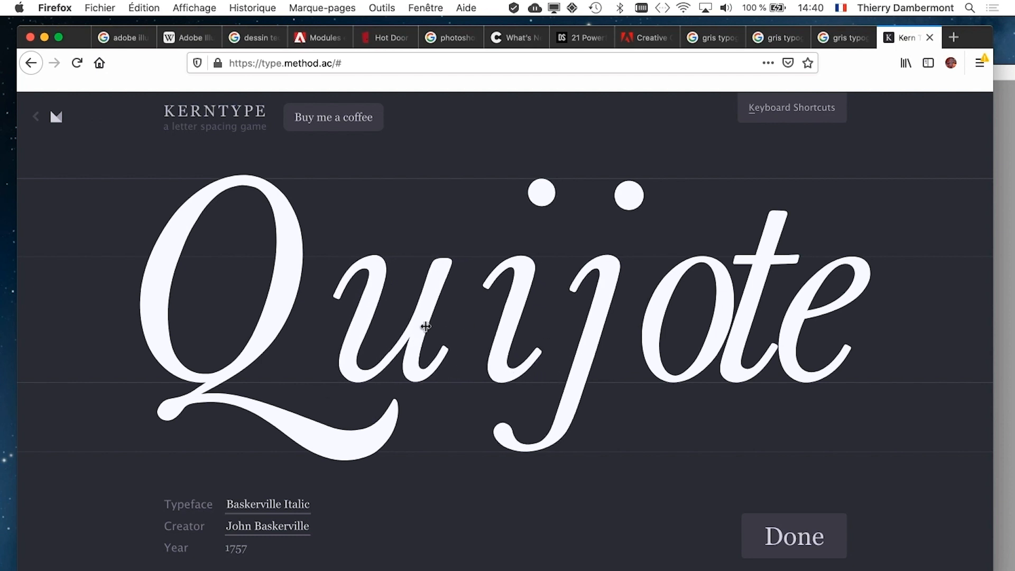
pyautogui.moveTo(414, 334); pyautogui.dragTo(406, 339)
pyautogui.moveTo(493, 356); pyautogui.dragTo(464, 355)
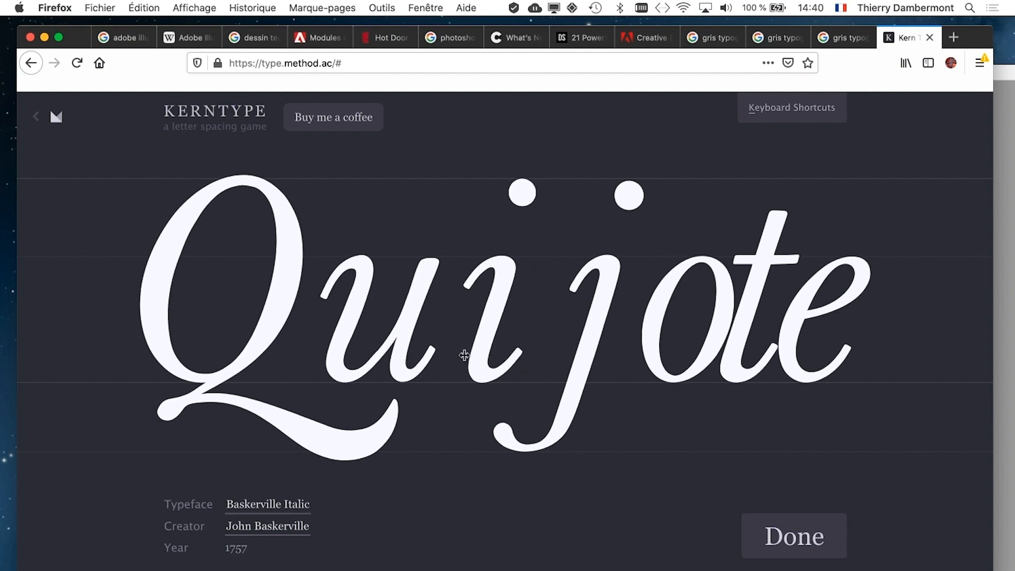
# Even out the rest of Quijote by shifting i, j, o and t toward the u, and submit the spacing for scoring
pyautogui.moveTo(577, 367); pyautogui.dragTo(566, 369)
pyautogui.moveTo(670, 374); pyautogui.dragTo(632, 382)
pyautogui.moveTo(738, 367); pyautogui.dragTo(718, 373)
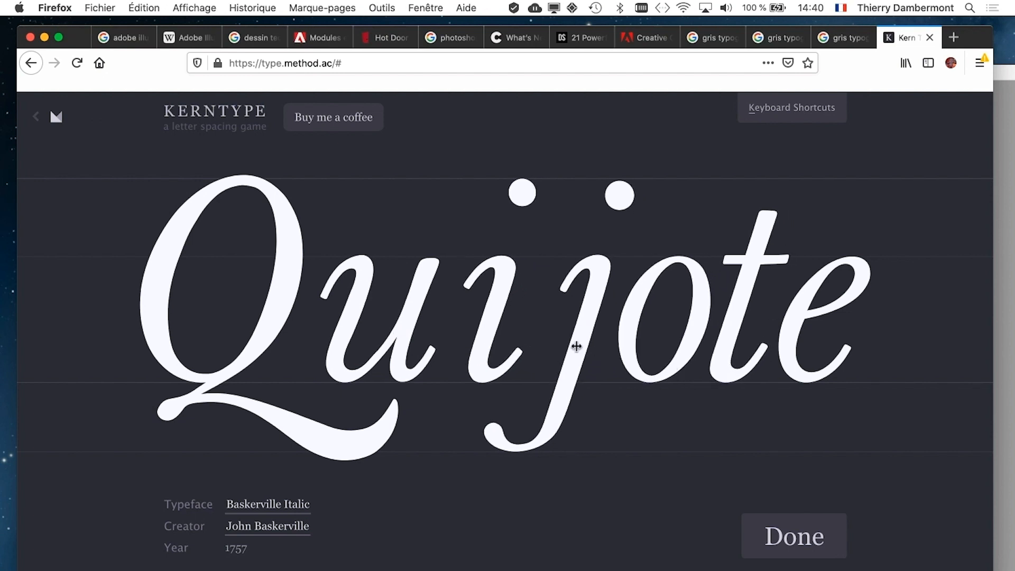
pyautogui.moveTo(557, 358); pyautogui.dragTo(468, 364)
pyautogui.moveTo(562, 377); pyautogui.dragTo(556, 377)
pyautogui.moveTo(648, 373); pyautogui.dragTo(626, 374)
pyautogui.moveTo(730, 373); pyautogui.dragTo(661, 372)
pyautogui.moveTo(493, 375); pyautogui.dragTo(497, 374)
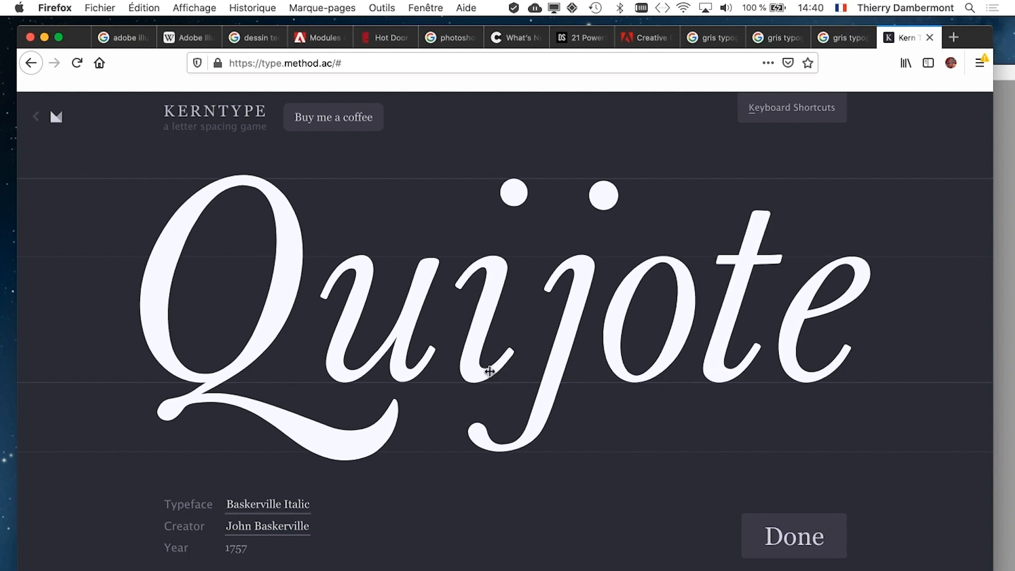
pyautogui.click(784, 538)
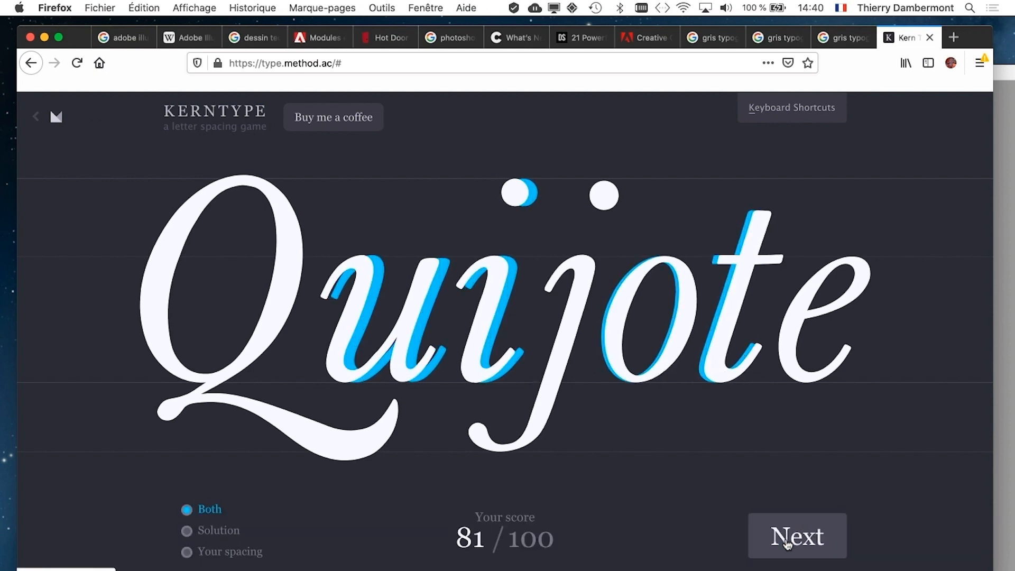
# Load the next word, gargantuan, and close the gap in its first half by bringing the first a, the r and the second g closer together
pyautogui.click(788, 545)
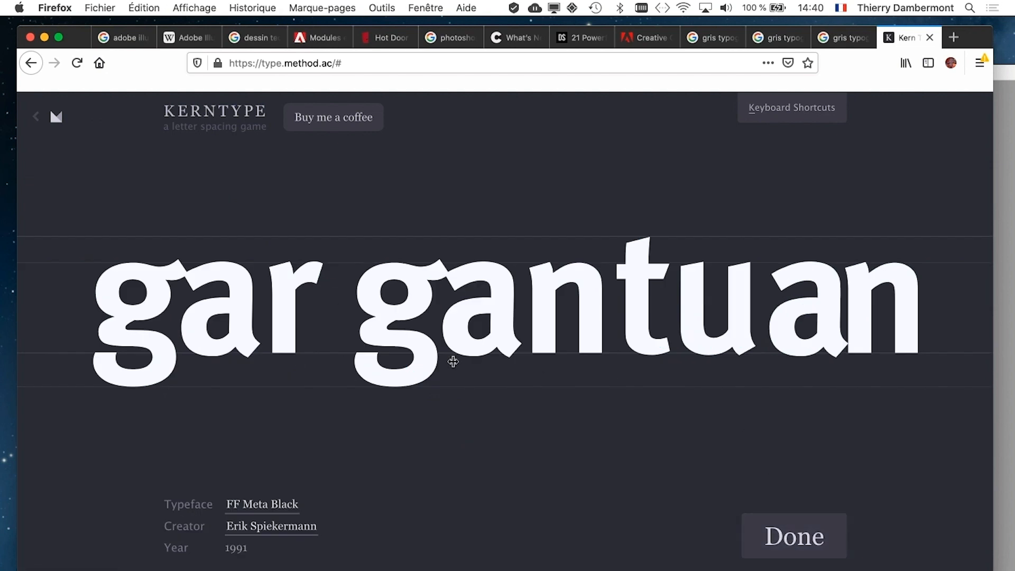
pyautogui.moveTo(290, 334); pyautogui.dragTo(306, 333)
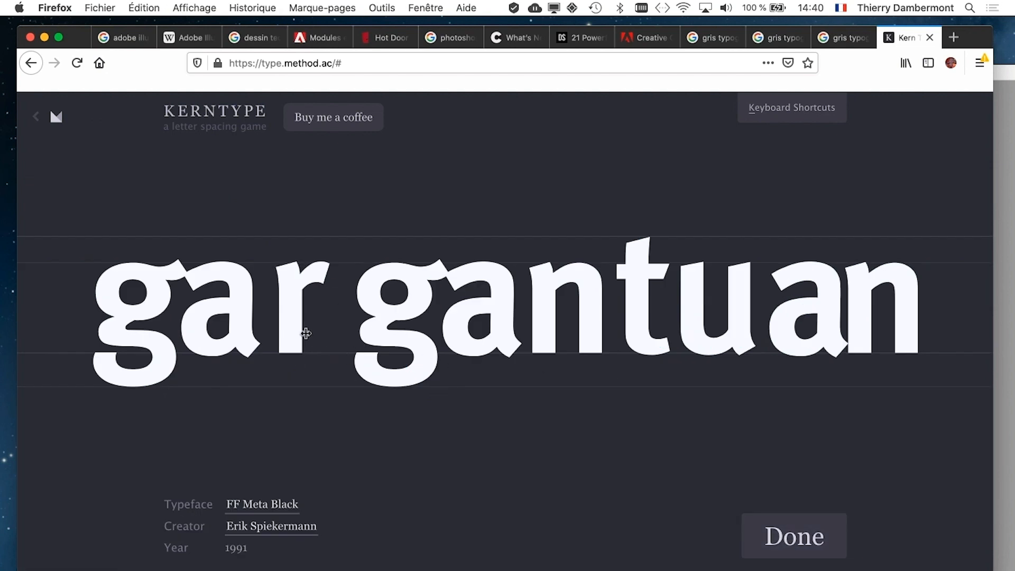
pyautogui.moveTo(244, 344); pyautogui.dragTo(260, 344)
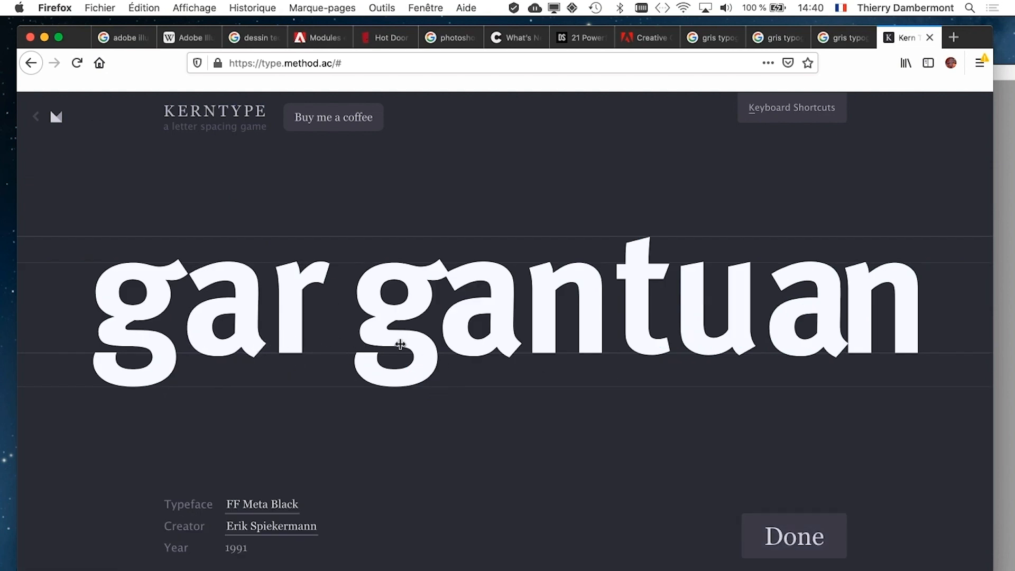
pyautogui.moveTo(400, 343); pyautogui.dragTo(374, 340)
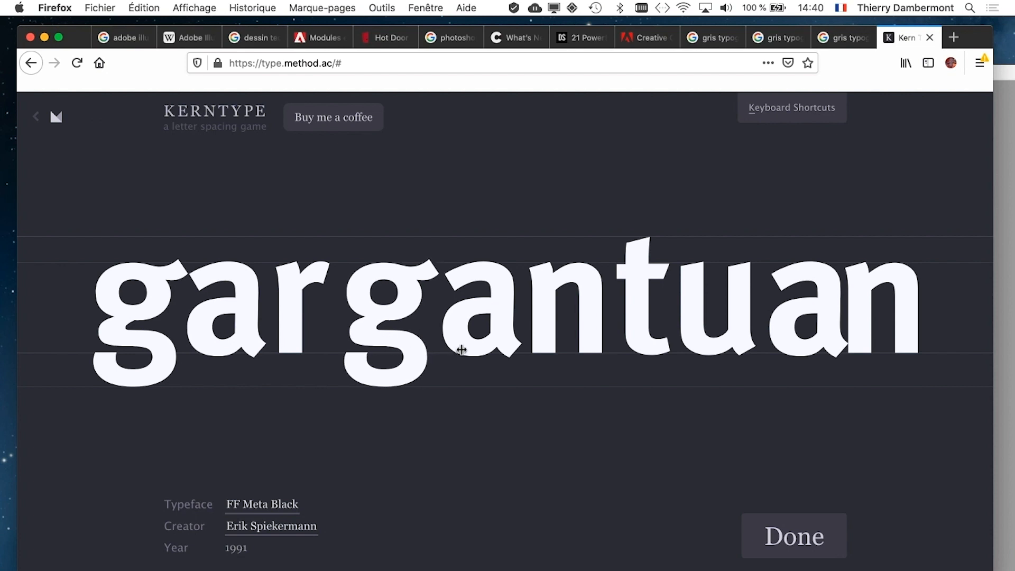
pyautogui.moveTo(473, 346); pyautogui.dragTo(464, 345)
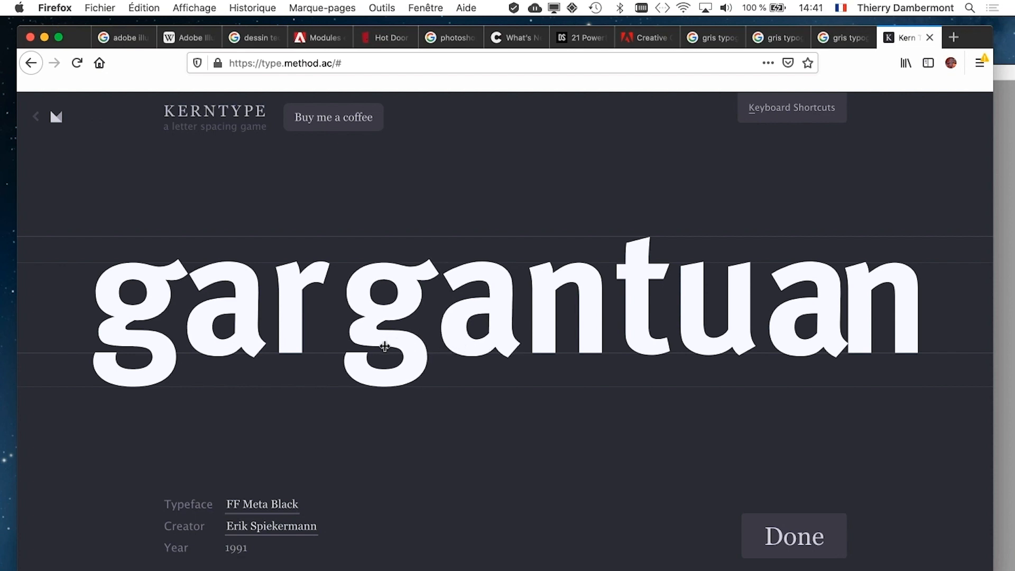
pyautogui.moveTo(386, 346); pyautogui.dragTo(377, 346)
pyautogui.moveTo(300, 347)
pyautogui.mouseDown()
pyautogui.moveTo(257, 348)
pyautogui.moveTo(309, 344)
pyautogui.mouseUp()
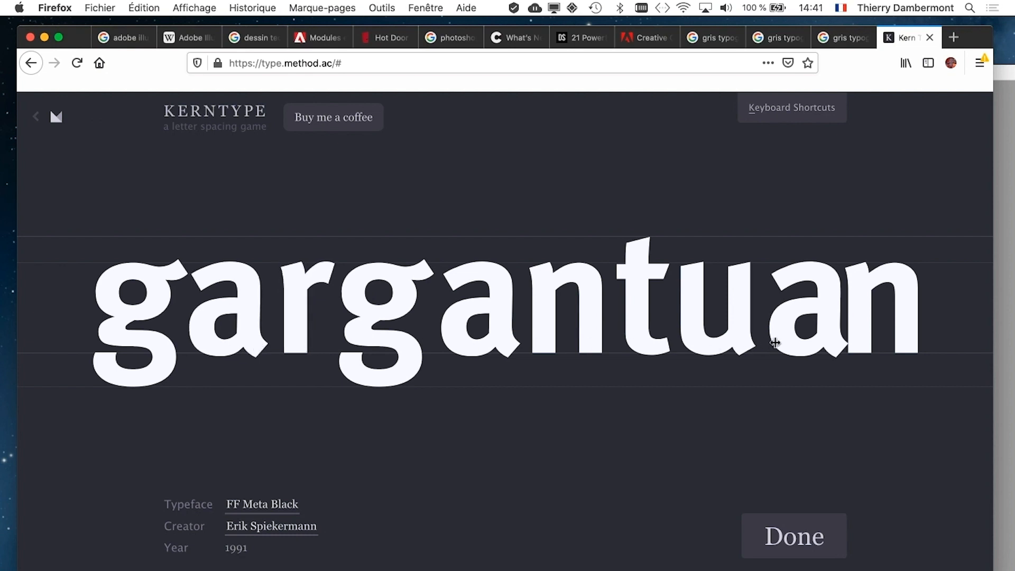
# Loosen the crowded end of gargantuan by shifting the last a, the u and the t toward the start, and refine the first two a's
pyautogui.moveTo(775, 343); pyautogui.dragTo(728, 347)
pyautogui.moveTo(647, 349); pyautogui.dragTo(587, 344)
pyautogui.moveTo(487, 345); pyautogui.dragTo(485, 346)
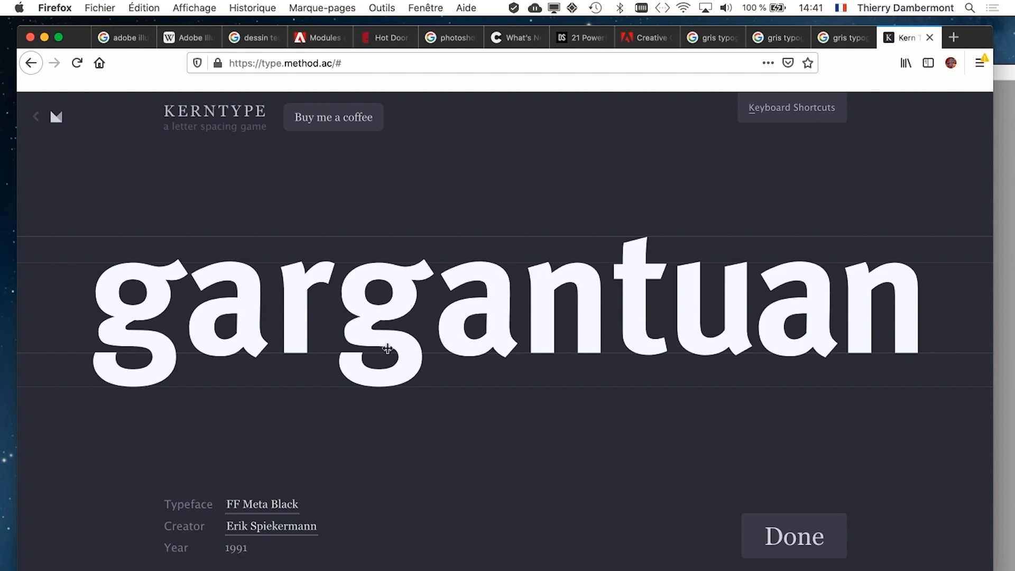
pyautogui.moveTo(387, 349); pyautogui.dragTo(385, 349)
pyautogui.moveTo(309, 343); pyautogui.dragTo(258, 348)
pyautogui.moveTo(401, 357); pyautogui.dragTo(450, 352)
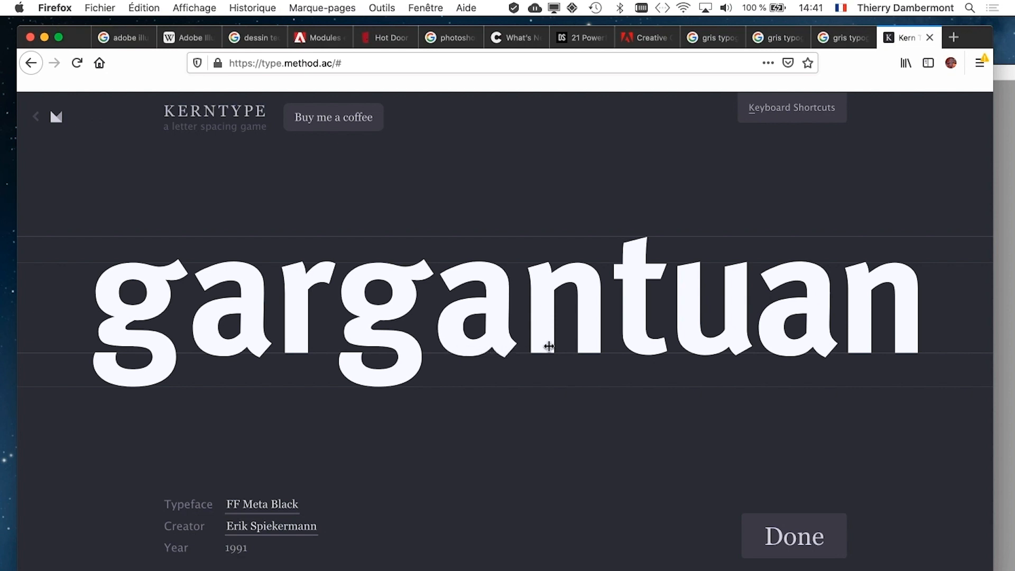
# Nudge the first n, the t and the u of gargantuan toward the start, submit the spacing and continue to the next word
pyautogui.moveTo(548, 346); pyautogui.dragTo(534, 345)
pyautogui.moveTo(657, 344); pyautogui.dragTo(647, 345)
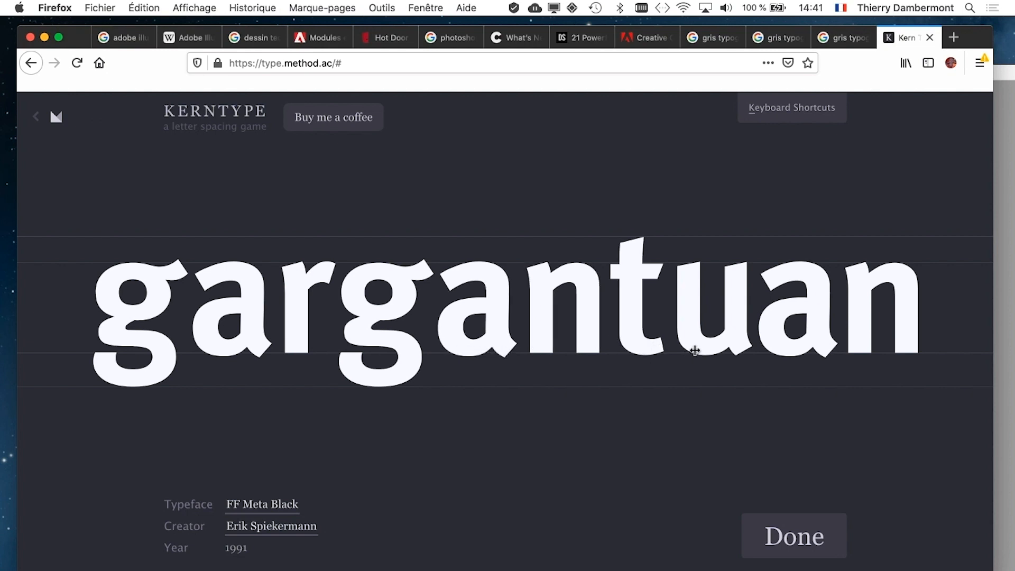
pyautogui.moveTo(712, 347); pyautogui.dragTo(765, 345)
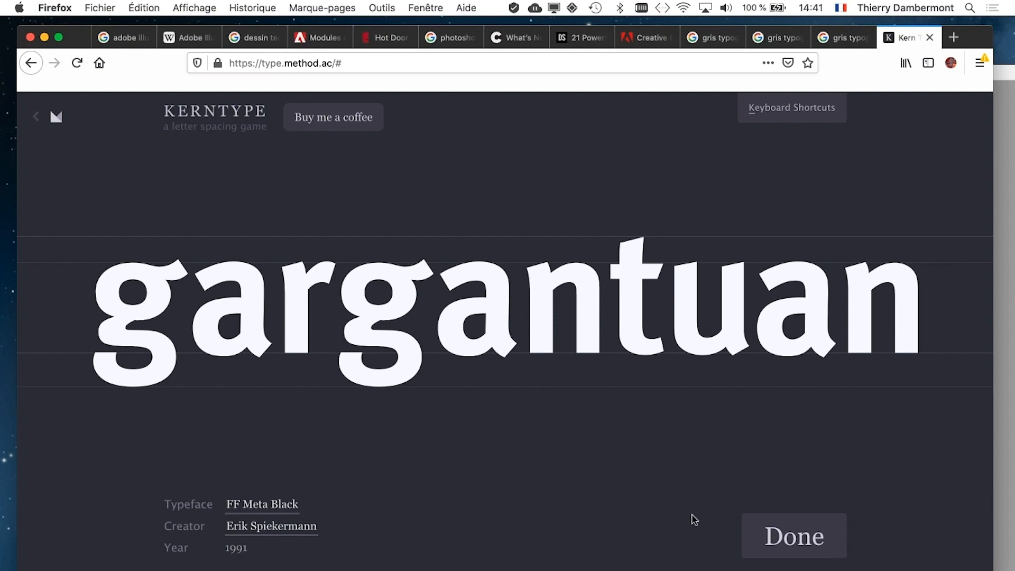
pyautogui.click(811, 545)
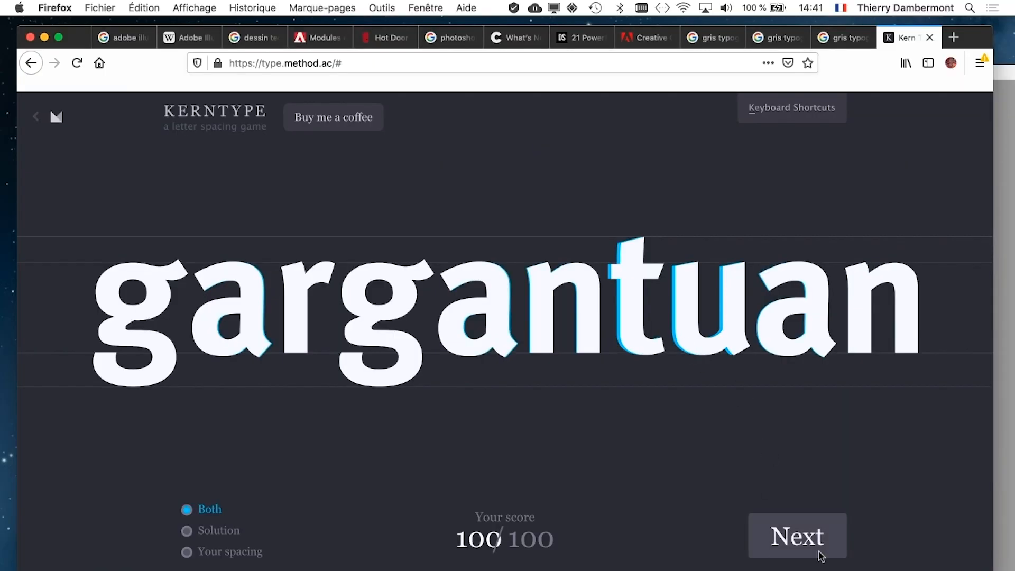
pyautogui.click(814, 547)
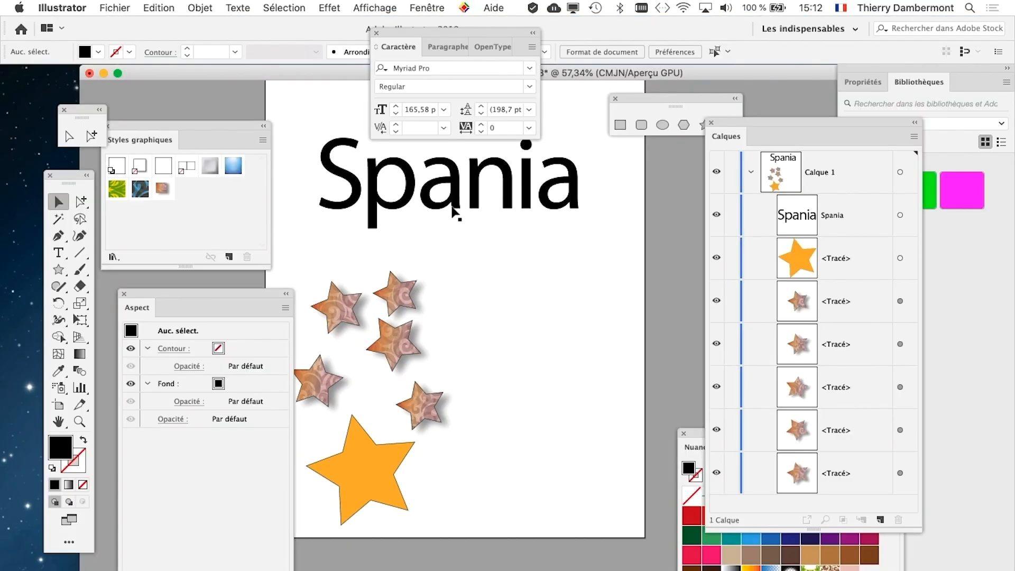
# In Illustrator, select the Spania text and move the graphic styles panel and the toolbox away from the text
pyautogui.click(452, 209)
pyautogui.scroll(2, 456, 220)
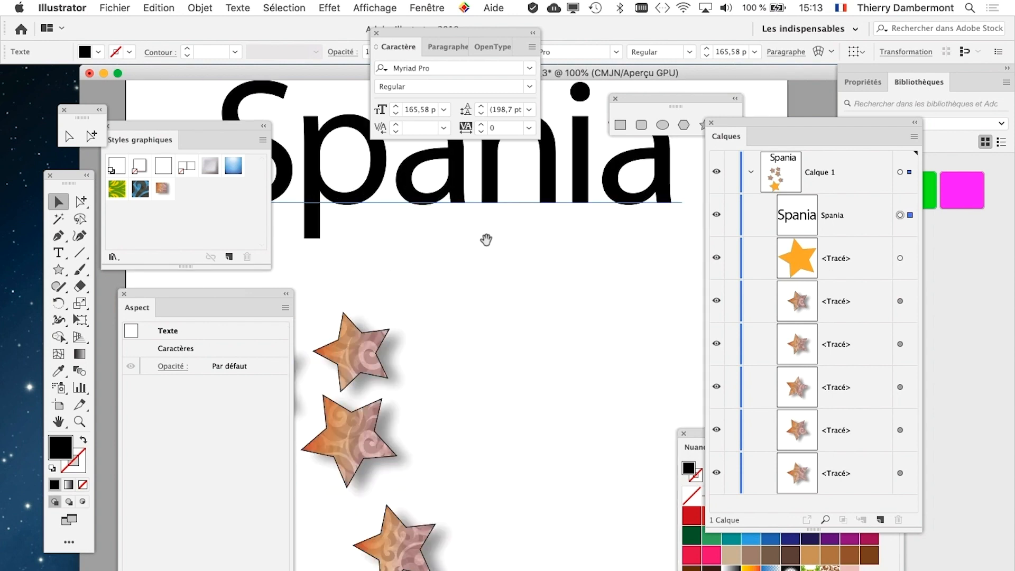
pyautogui.scroll(3, 516, 285)
pyautogui.moveTo(130, 126); pyautogui.dragTo(156, 88)
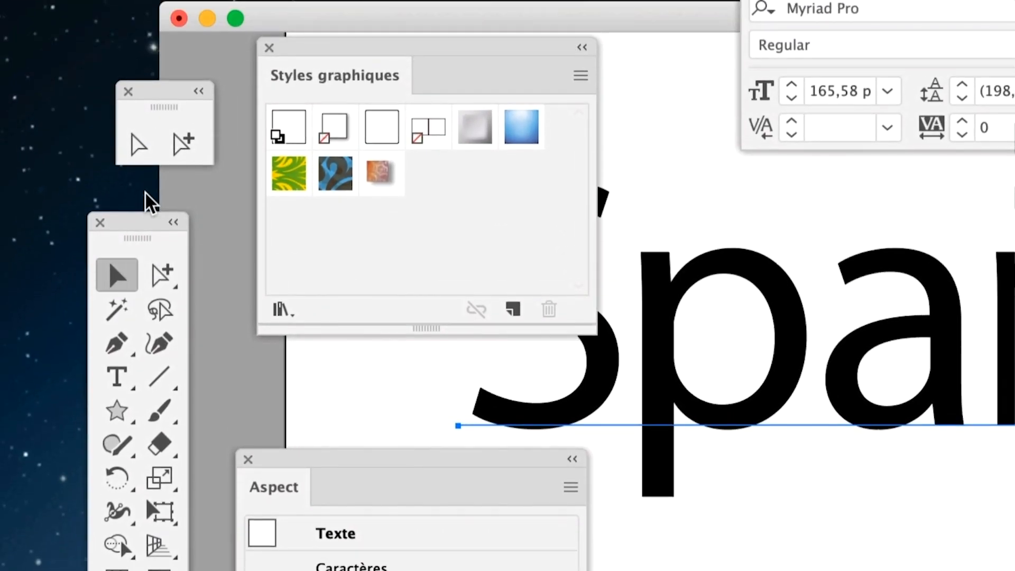
pyautogui.moveTo(142, 226); pyautogui.dragTo(77, 45)
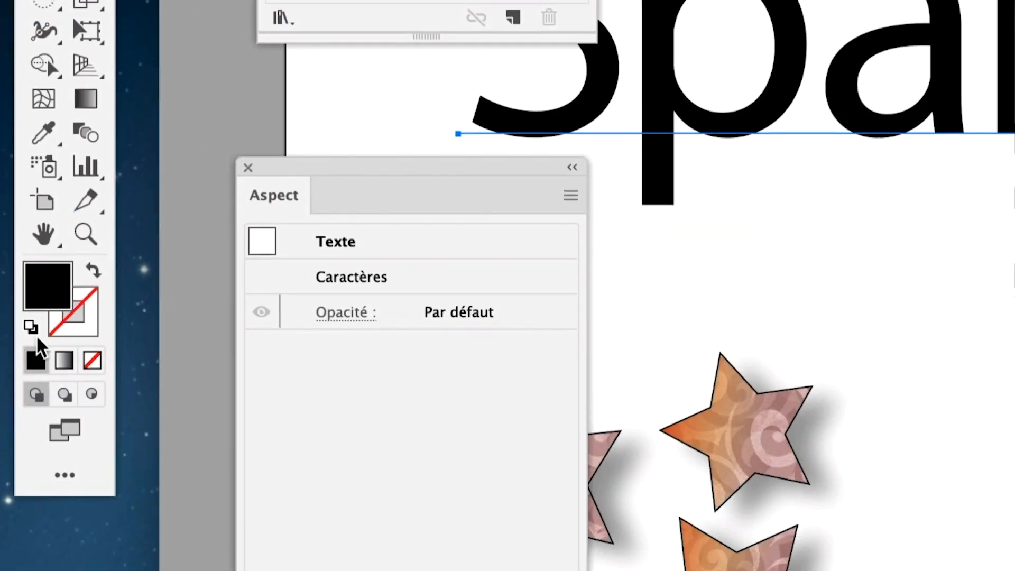
# Remove the fill of the Spania text and apply the orange-pink swirl graphic style with drop shadow to it
pyautogui.click(86, 382)
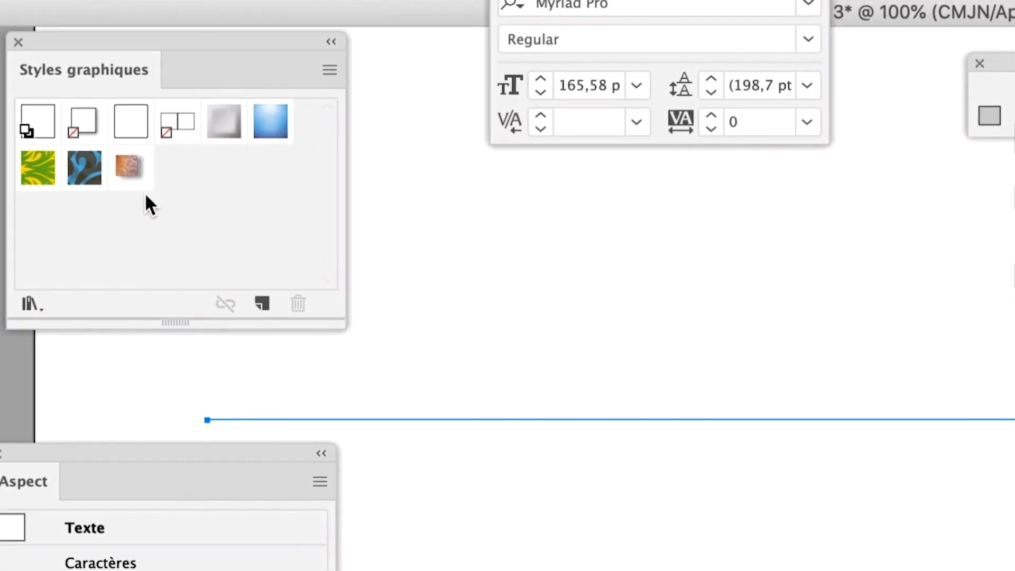
pyautogui.click(141, 188)
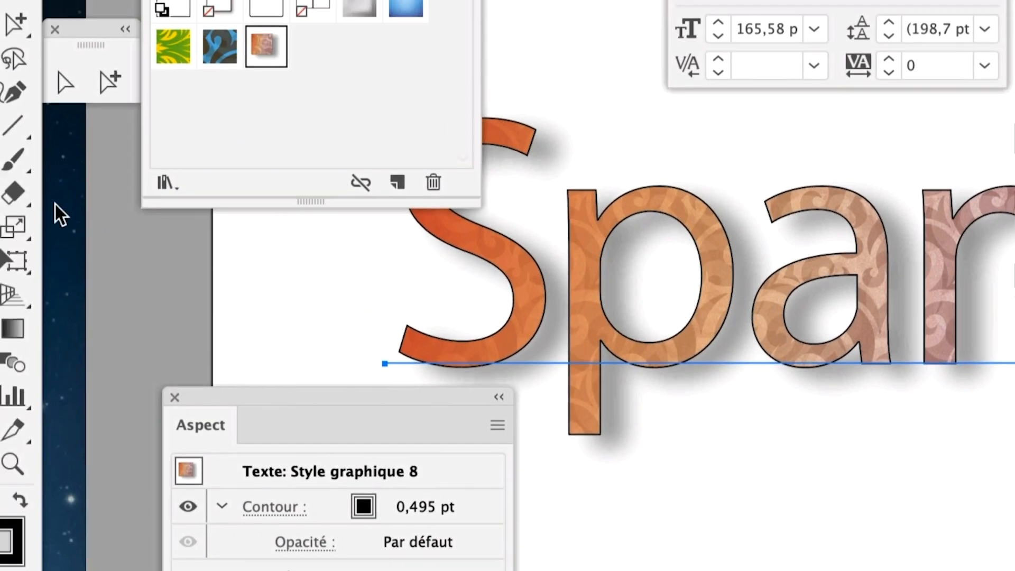
pyautogui.click(24, 174)
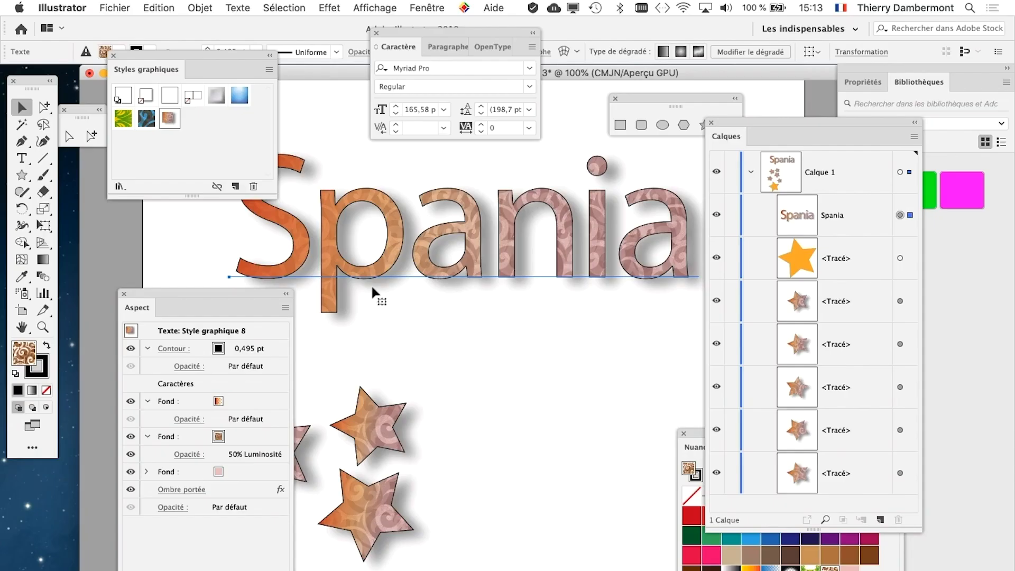
# Move the Appearance panel off the stars so that the styled text and all the stars are uncovered
pyautogui.scroll(-1, 383, 297)
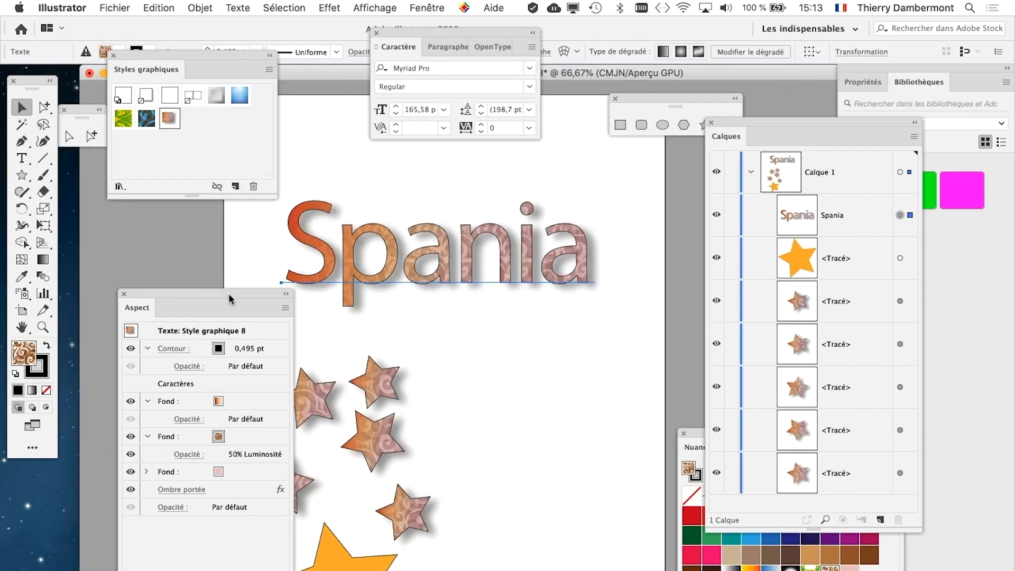
pyautogui.moveTo(229, 294); pyautogui.dragTo(626, 404)
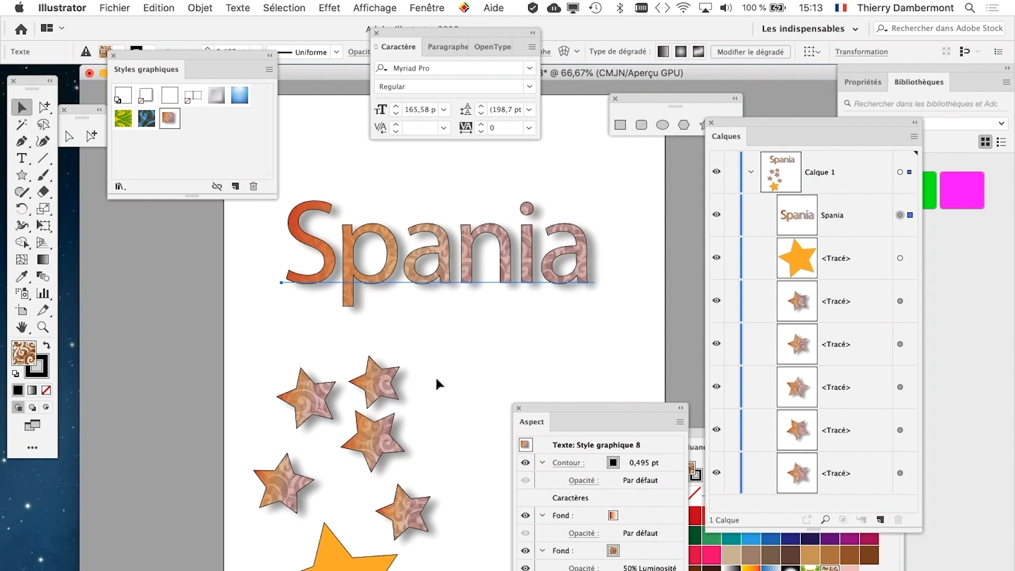
pyautogui.scroll(-1, 435, 375)
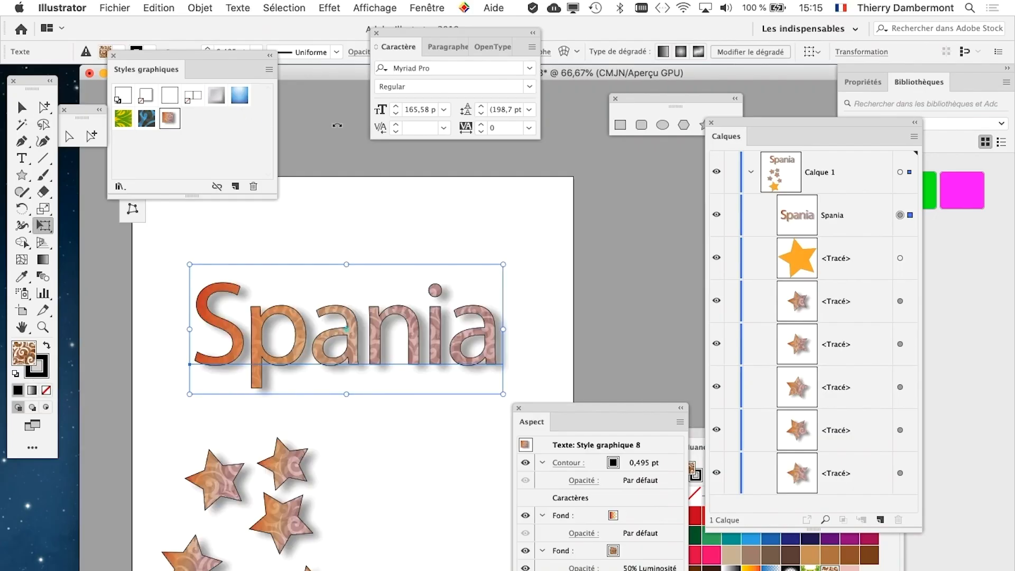
# Close the Spania document, saving it as Sans titre - 3.ai in the cours 2 AI gr2 folder
pyautogui.click(88, 74)
pyautogui.click(638, 358)
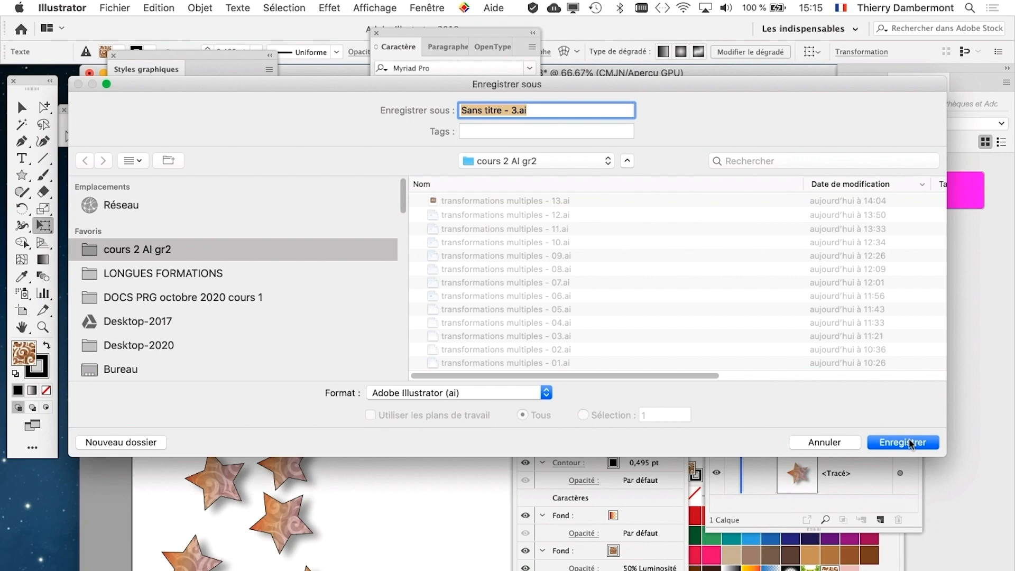
pyautogui.click(908, 443)
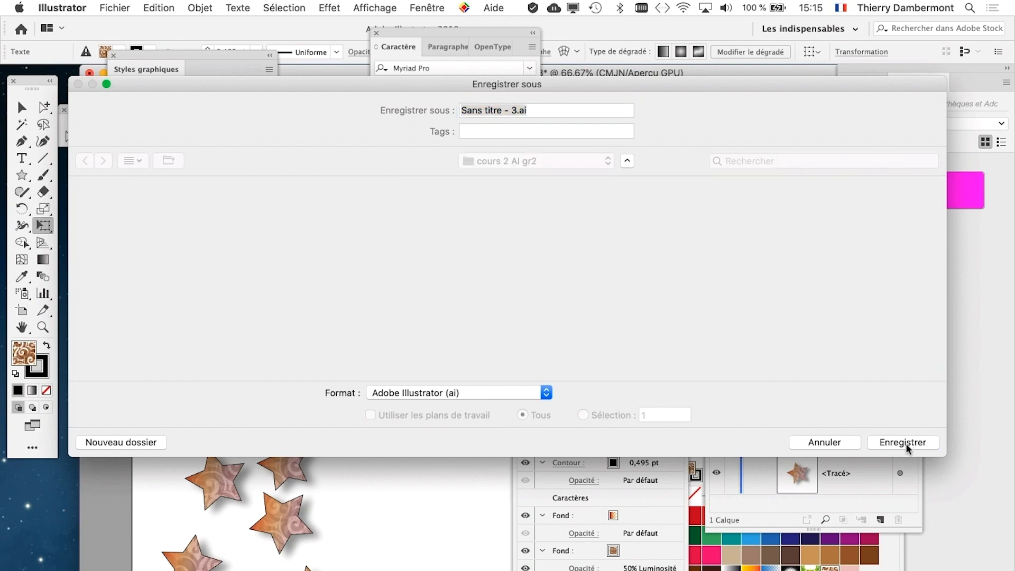
pyautogui.click(689, 528)
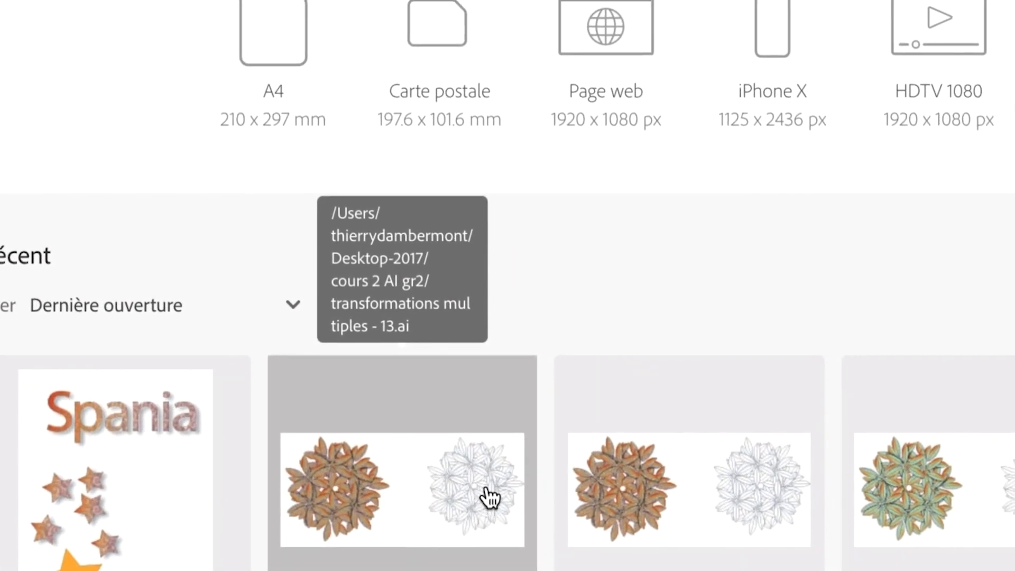
# Open the recent file transformations multiples - 13.ai and bring both leaf rosettes into view
pyautogui.click(488, 491)
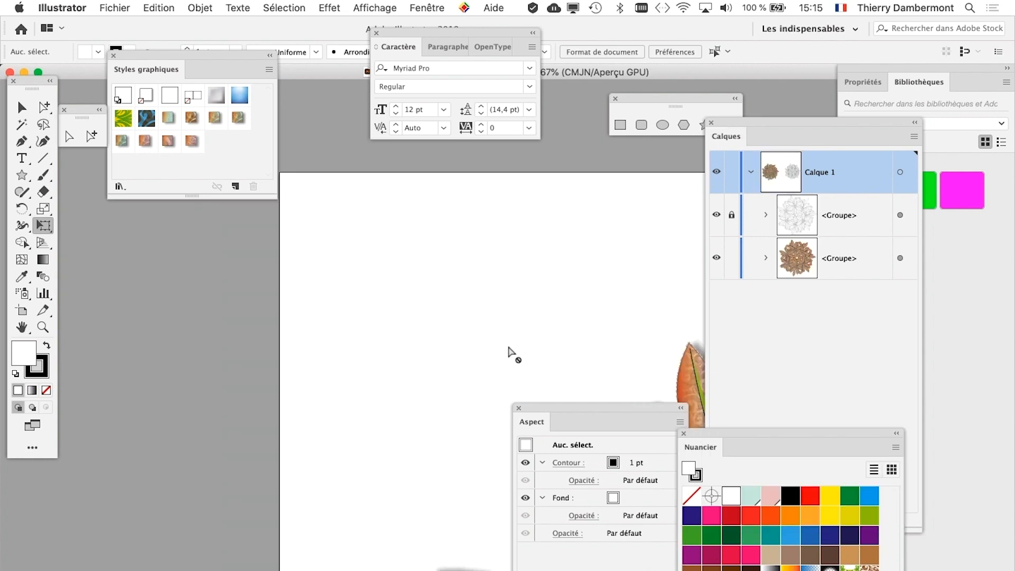
pyautogui.press('super+minus')
pyautogui.moveTo(526, 375); pyautogui.dragTo(191, 308)
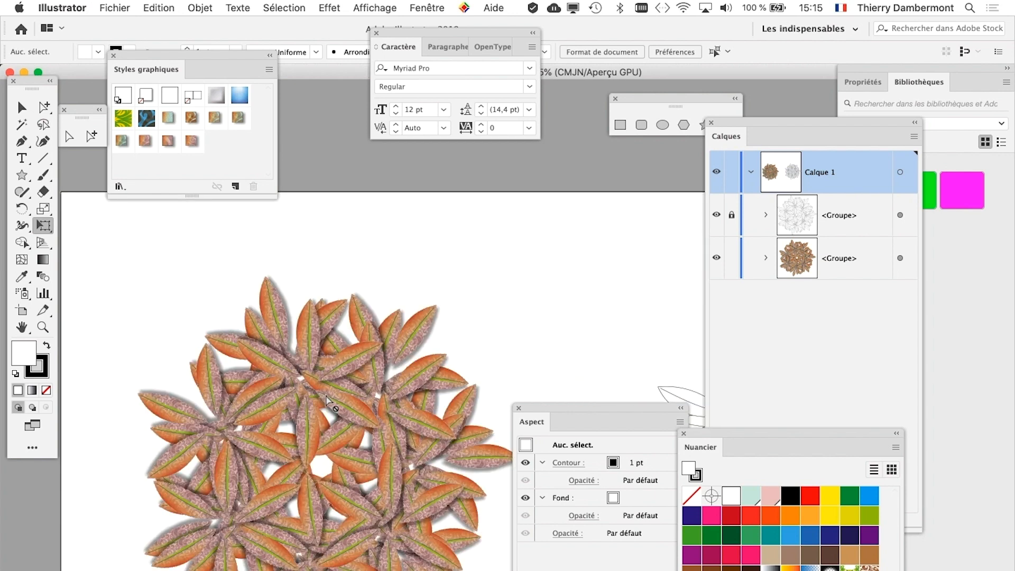
pyautogui.scroll(-1, 326, 397)
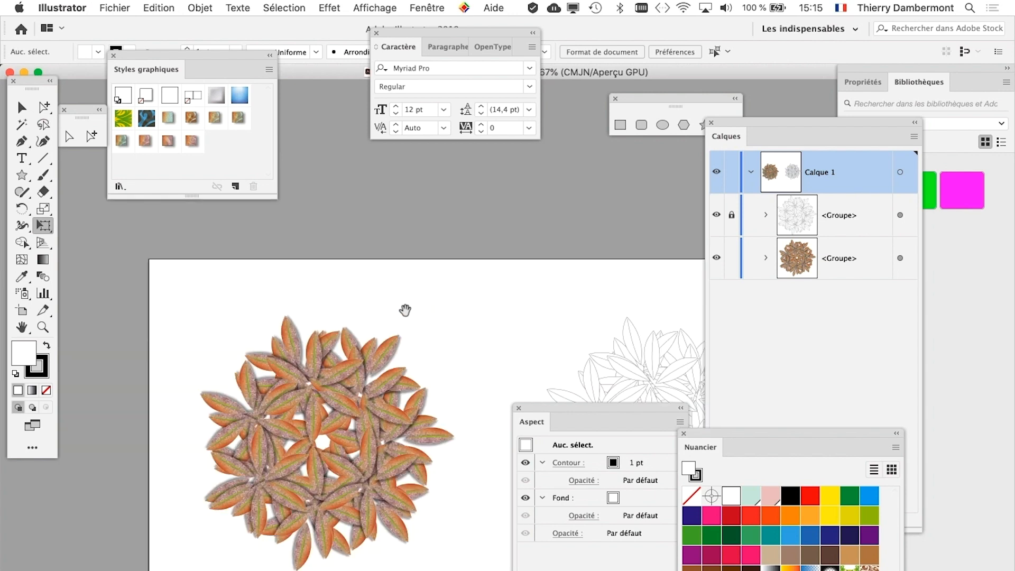
pyautogui.scroll(-3, 391, 265)
# Hide and lock the coloured rosette group, and unlock the outlined rosette group and highlight it in the layers
pyautogui.click(717, 259)
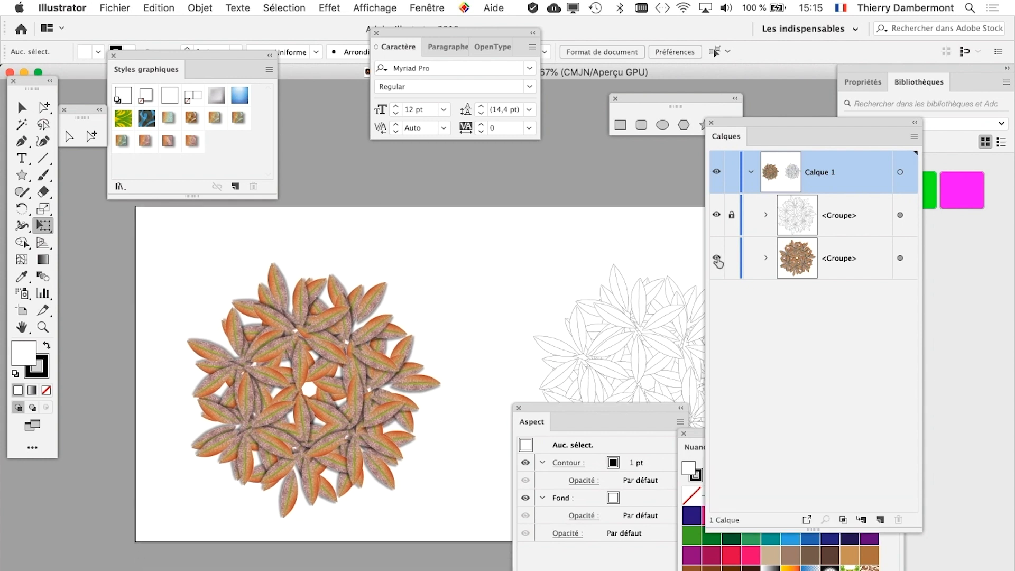
pyautogui.moveTo(599, 312); pyautogui.dragTo(428, 294)
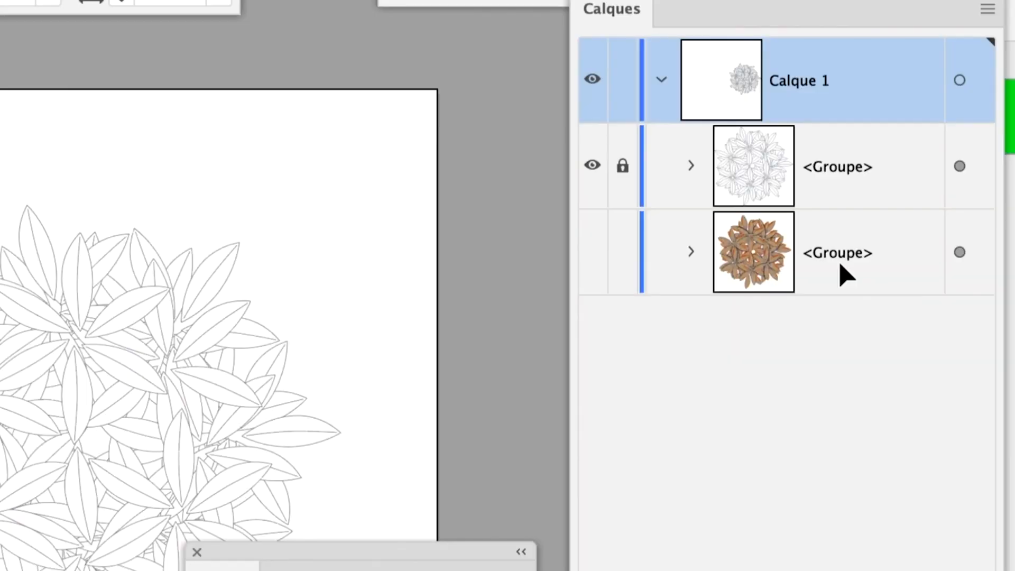
pyautogui.click(839, 262)
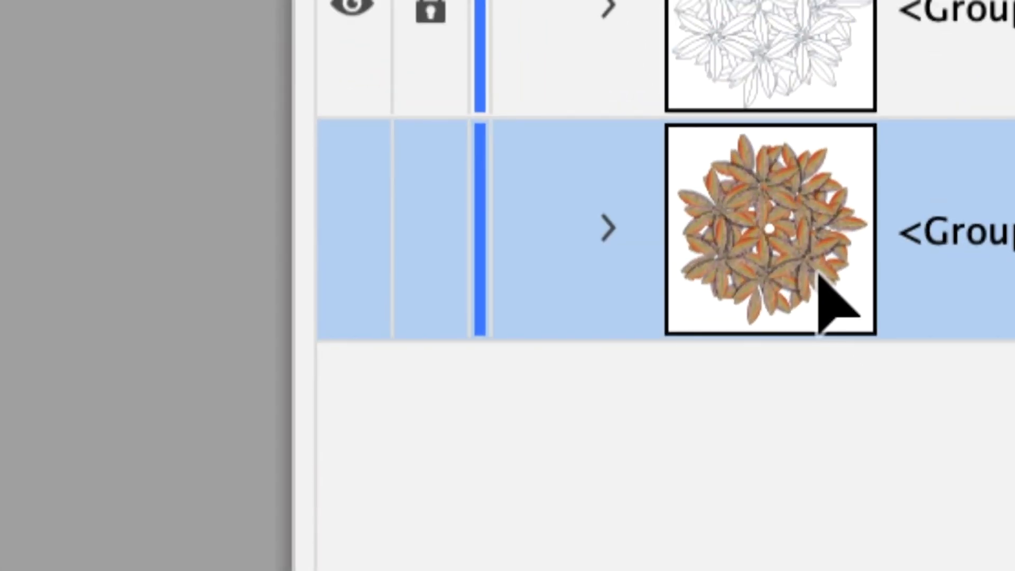
pyautogui.moveTo(820, 279); pyautogui.dragTo(820, 279)
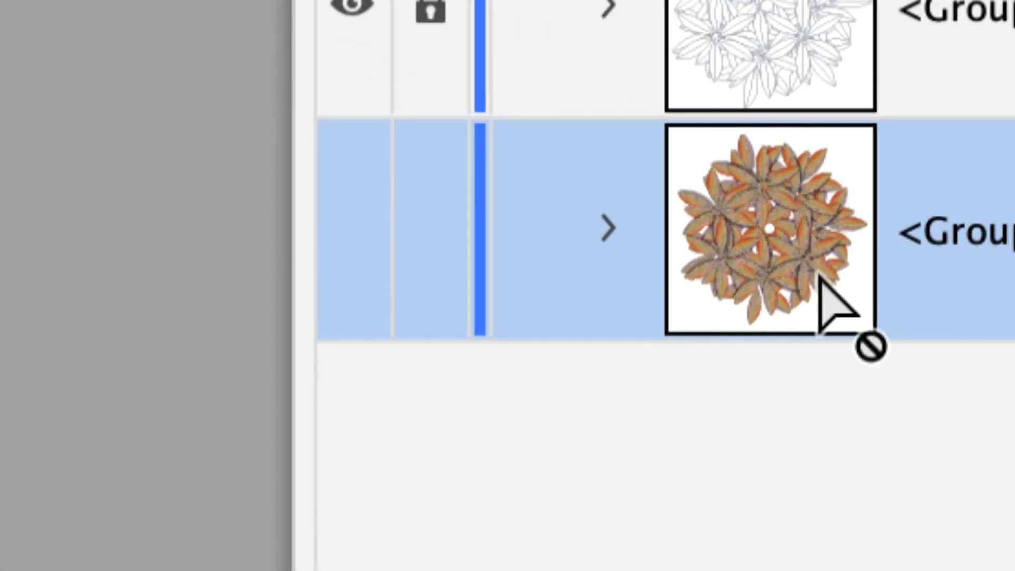
pyautogui.moveTo(819, 279); pyautogui.dragTo(727, 256)
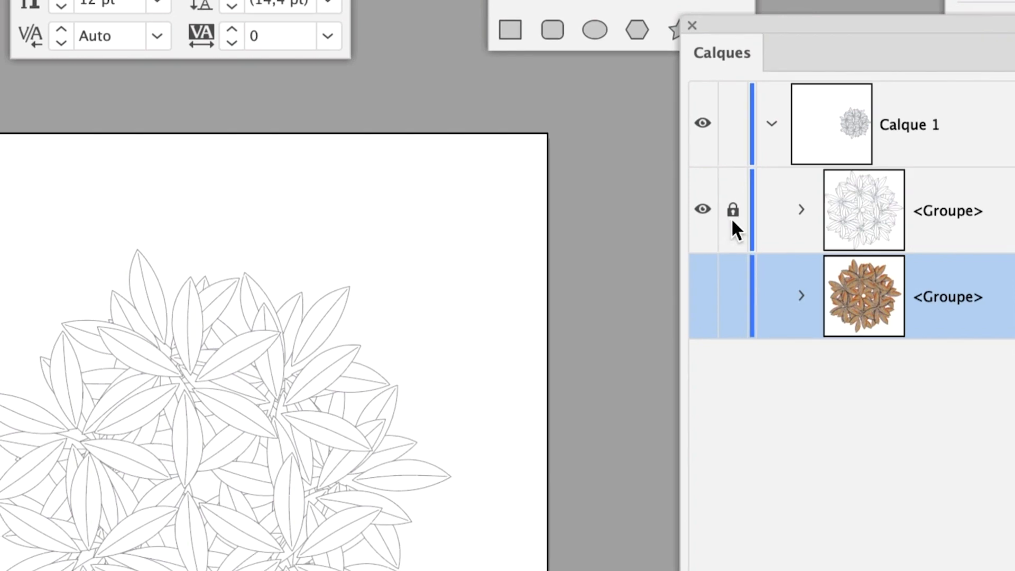
pyautogui.click(731, 211)
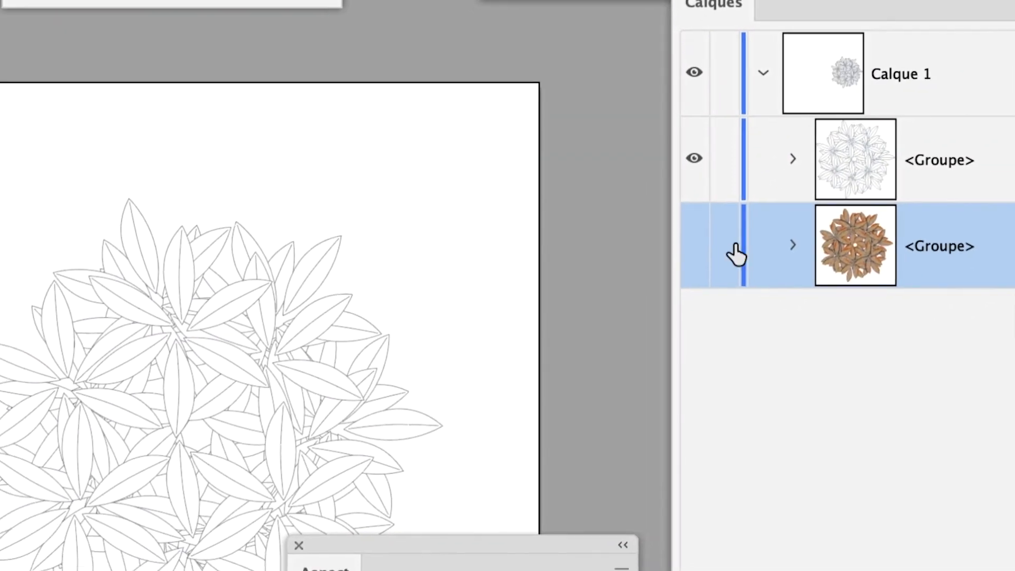
pyautogui.click(690, 290)
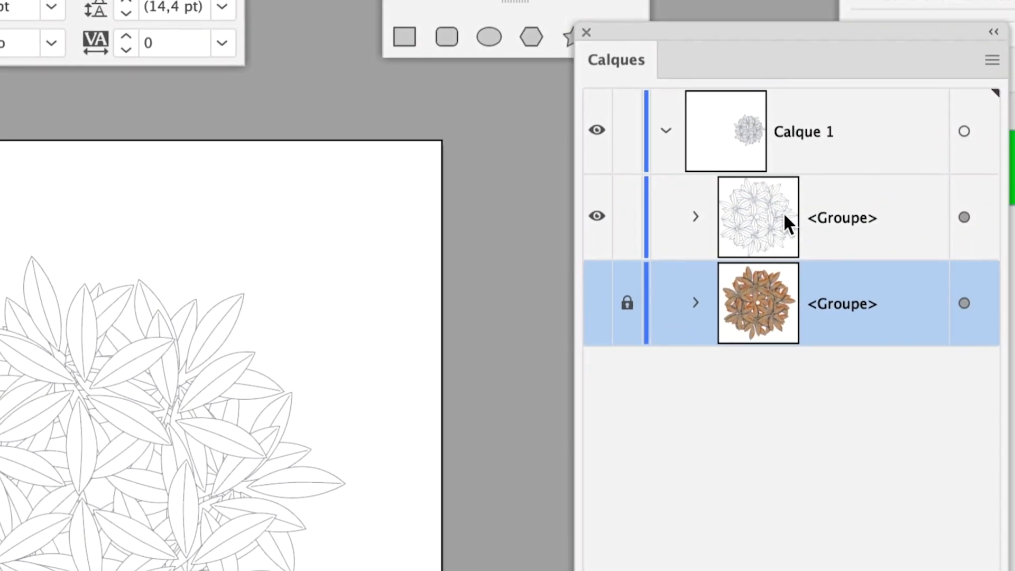
pyautogui.click(785, 222)
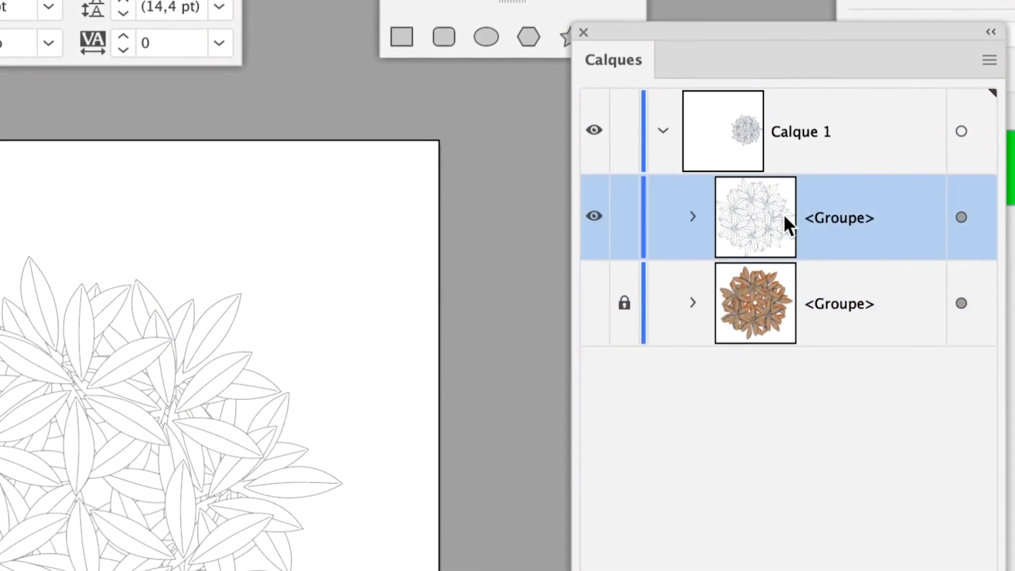
# Move the Layers and Appearance panels away so that they no longer cover the outlined rosette
pyautogui.scroll(-2, 438, 360)
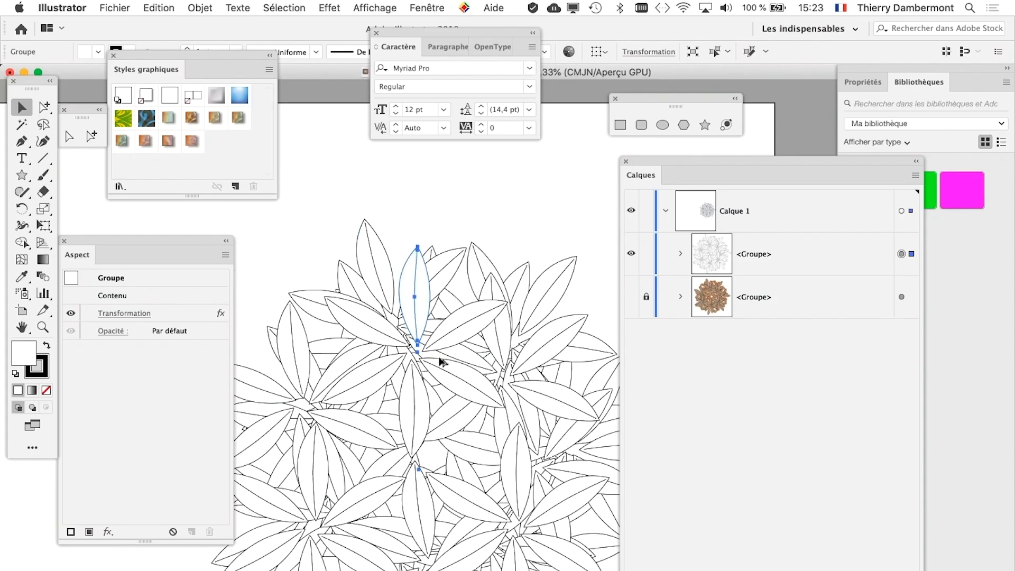
pyautogui.scroll(1, 446, 371)
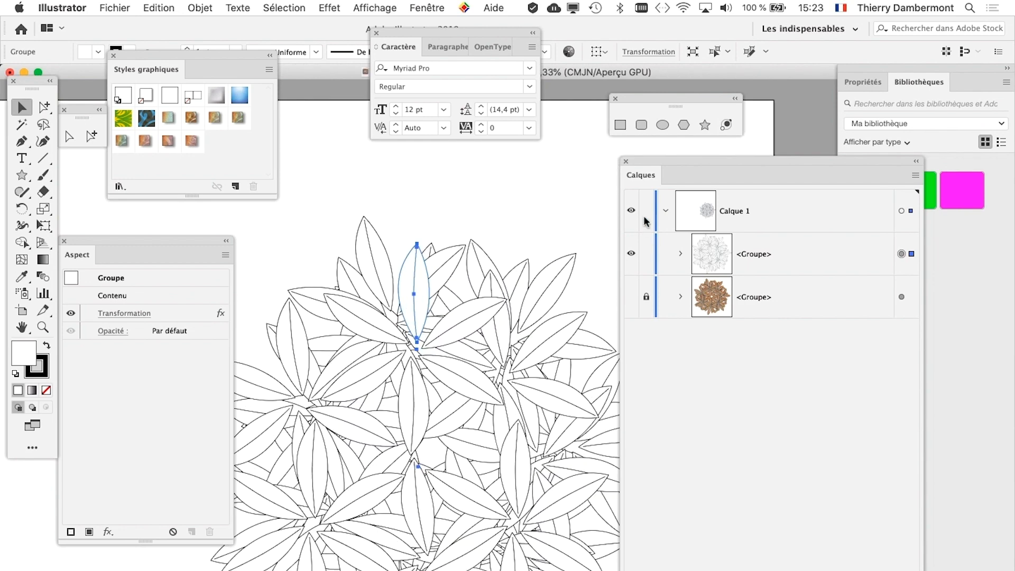
pyautogui.moveTo(651, 168); pyautogui.dragTo(730, 156)
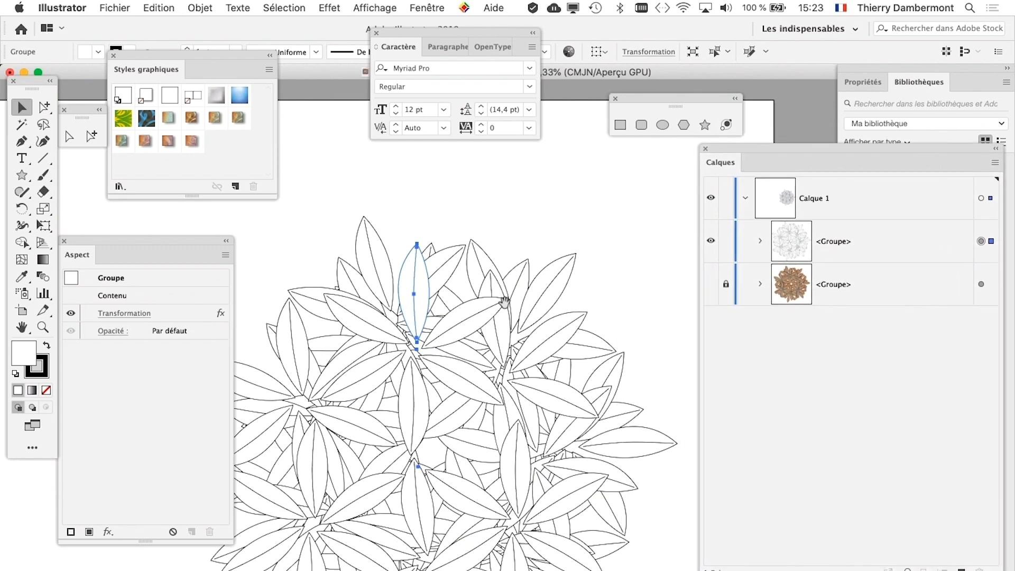
pyautogui.moveTo(502, 306); pyautogui.dragTo(530, 246)
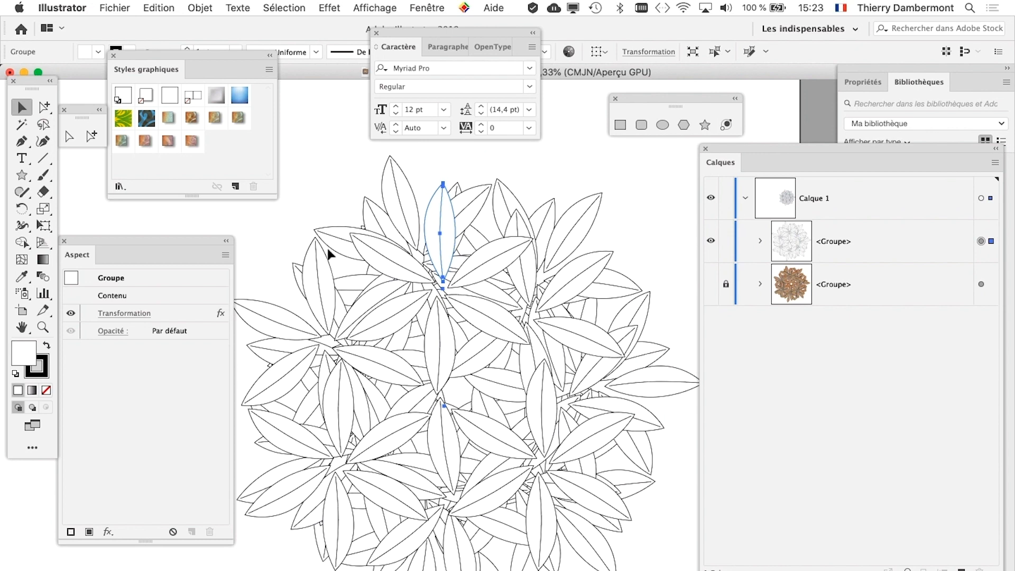
pyautogui.moveTo(201, 240); pyautogui.dragTo(173, 514)
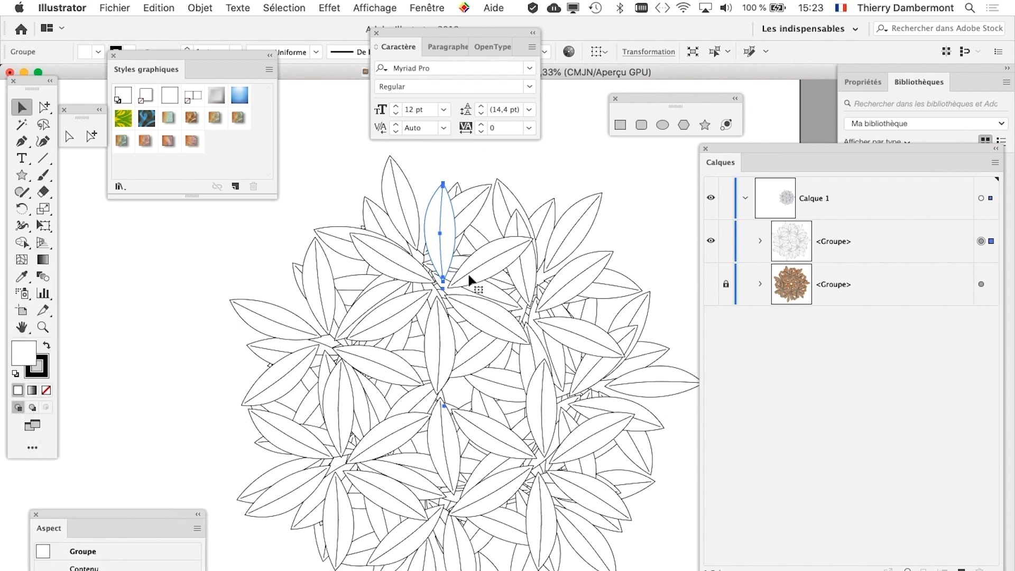
# Deselect the group and use the Group Selection tool to select the outline and midrib of the upright leaf at the rosette's top
pyautogui.click(50, 114)
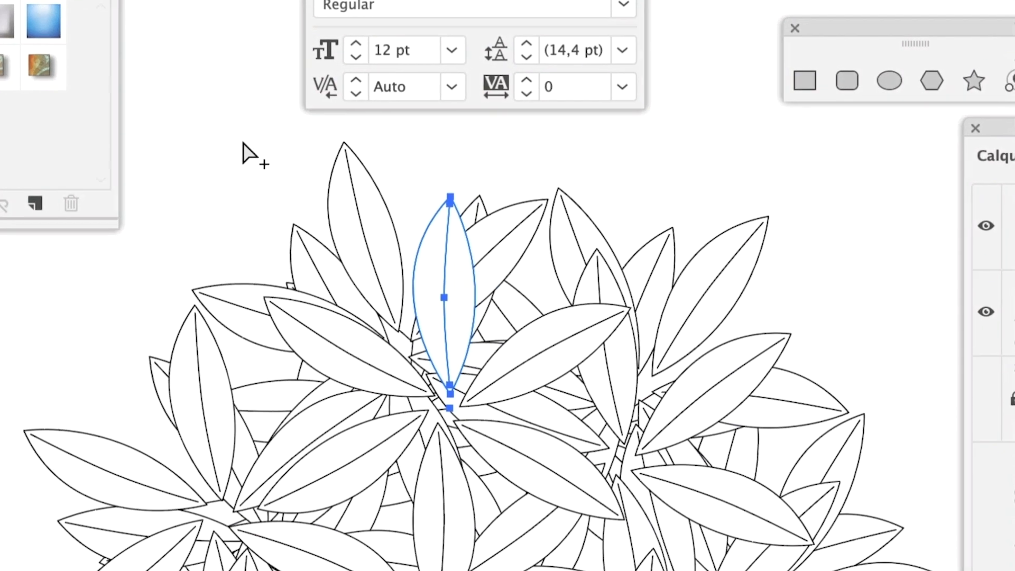
pyautogui.click(244, 144)
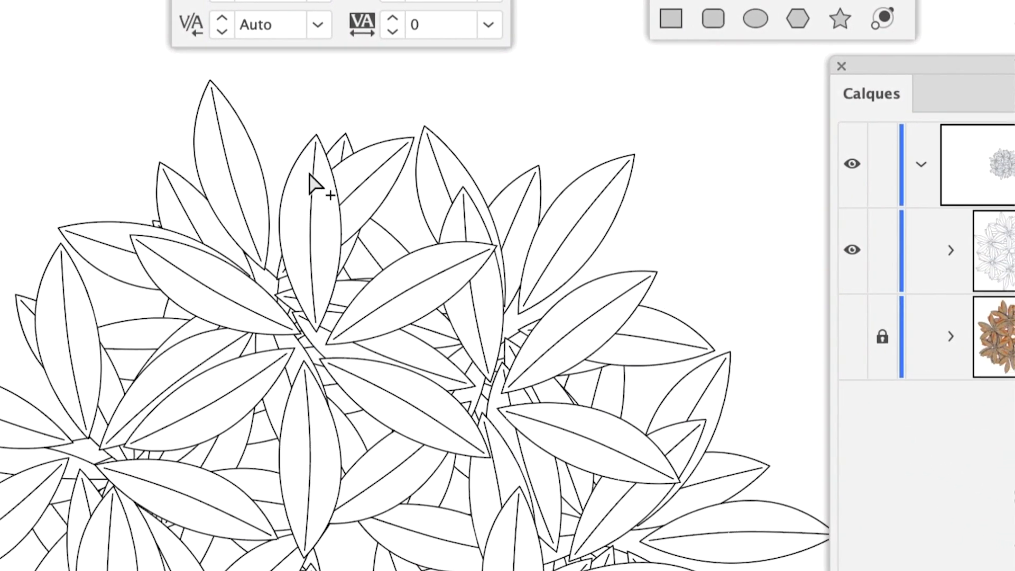
pyautogui.press('v')
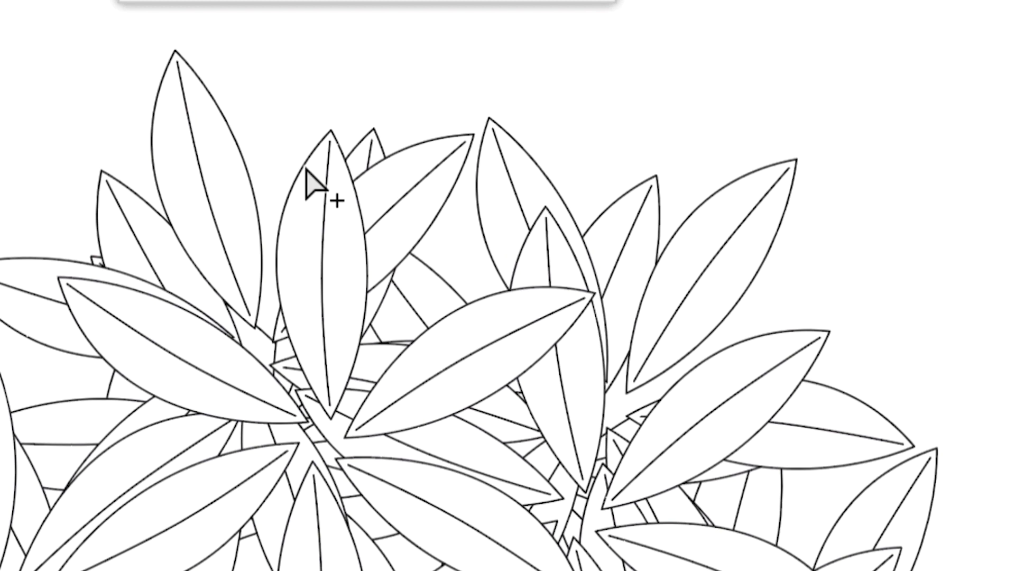
pyautogui.click(308, 172)
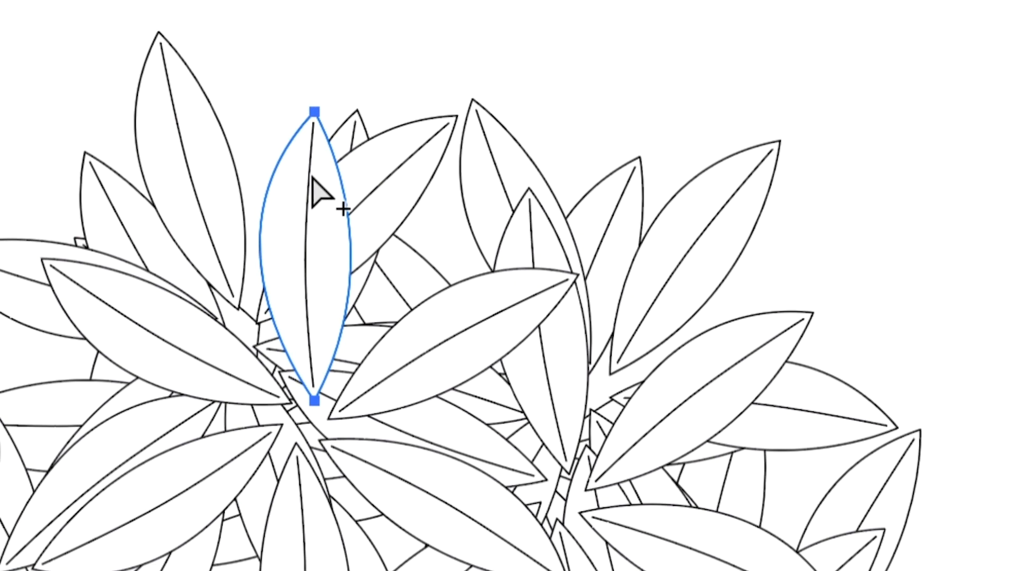
pyautogui.moveTo(264, 116); pyautogui.dragTo(319, 188)
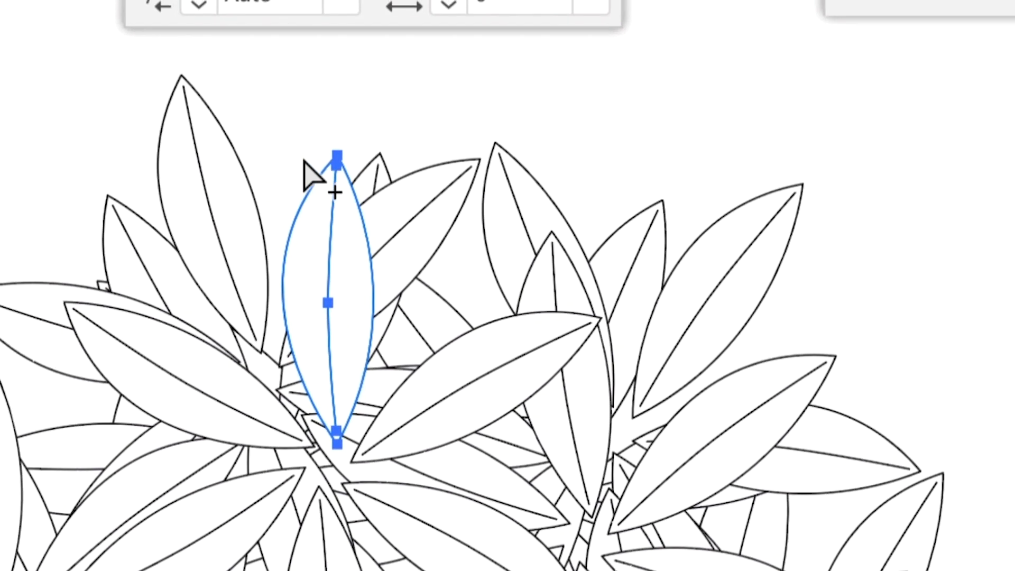
pyautogui.moveTo(288, 148); pyautogui.dragTo(312, 177)
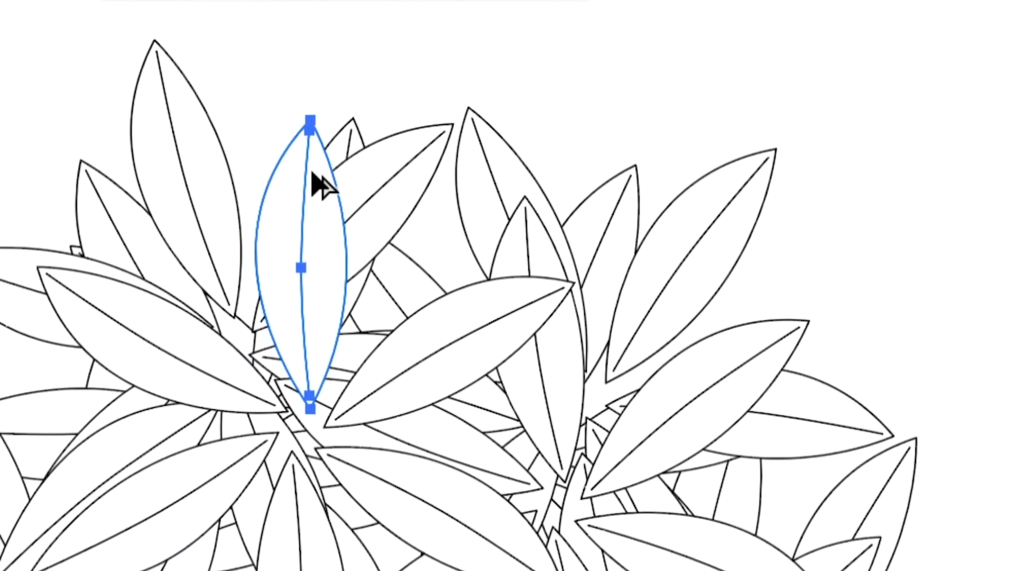
pyautogui.scroll(2, 451, 218)
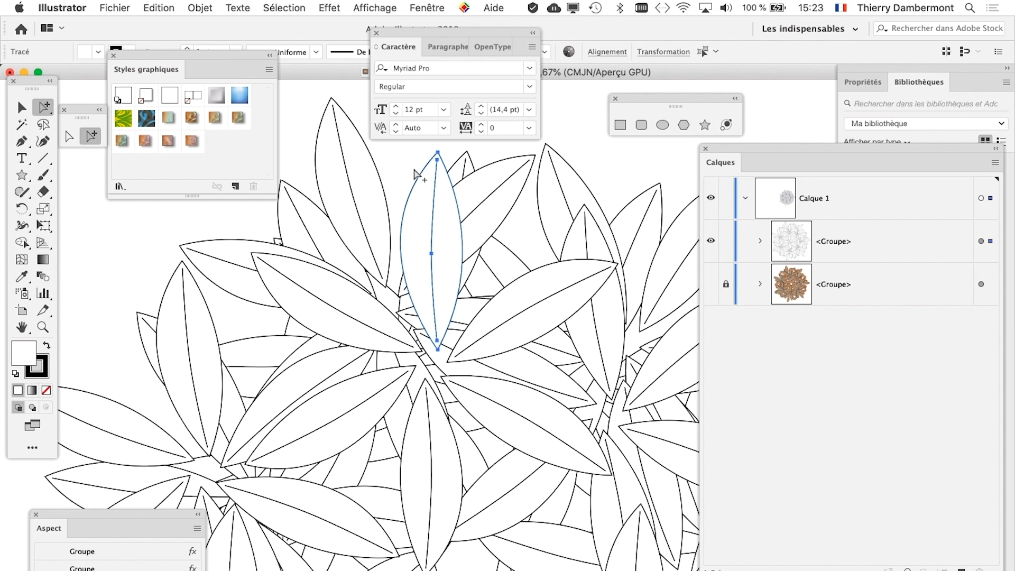
# Move the toolbox beside the upright leaf and select the leaf's outline and its midrib separately
pyautogui.click(413, 169)
pyautogui.moveTo(33, 81); pyautogui.dragTo(324, 104)
pyautogui.click(415, 188)
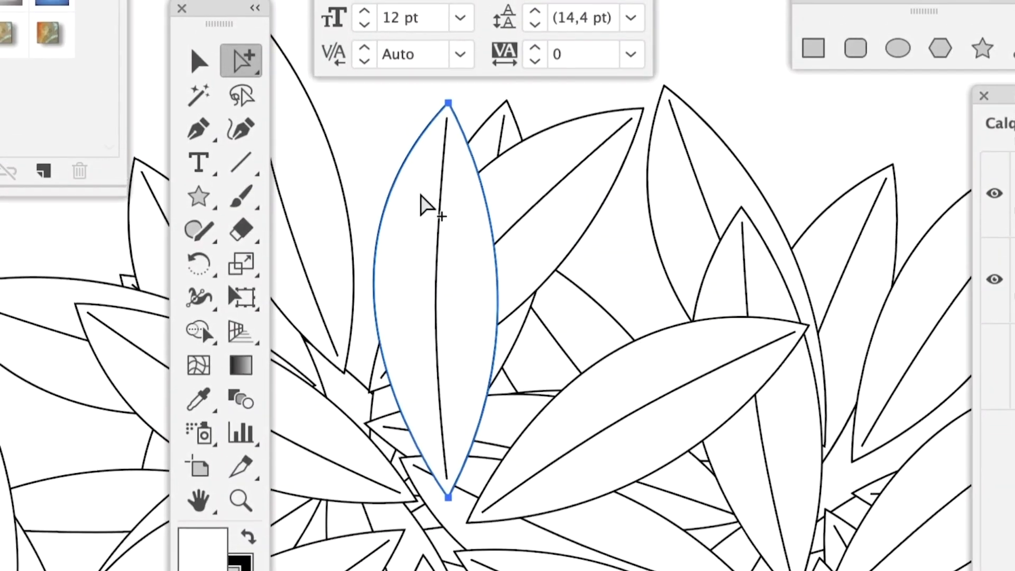
pyautogui.click(427, 196)
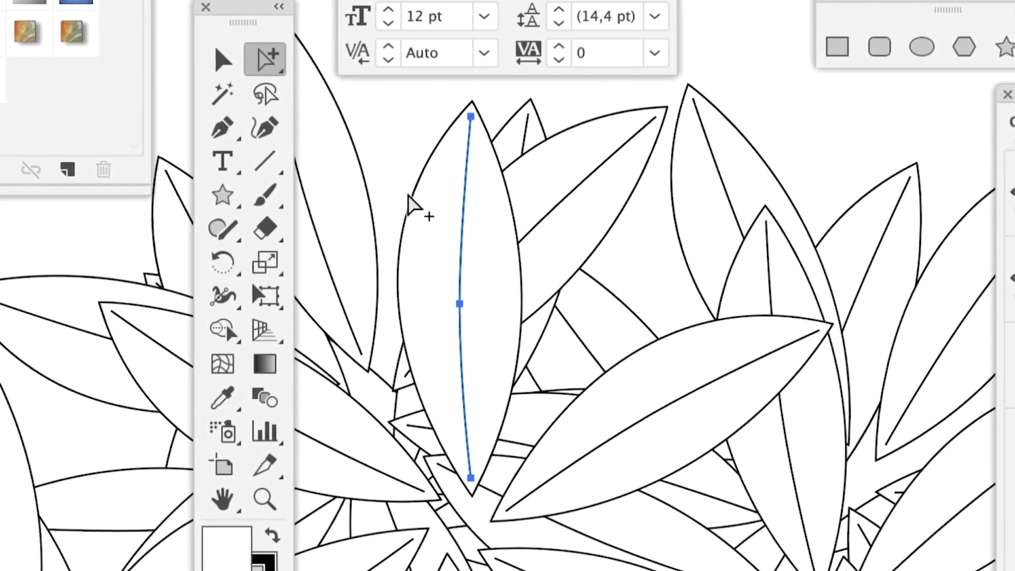
# Select the upright leaf's outline together with its midrib, return the toolbox to the window's edge, and swap their fill and stroke
pyautogui.click(409, 197)
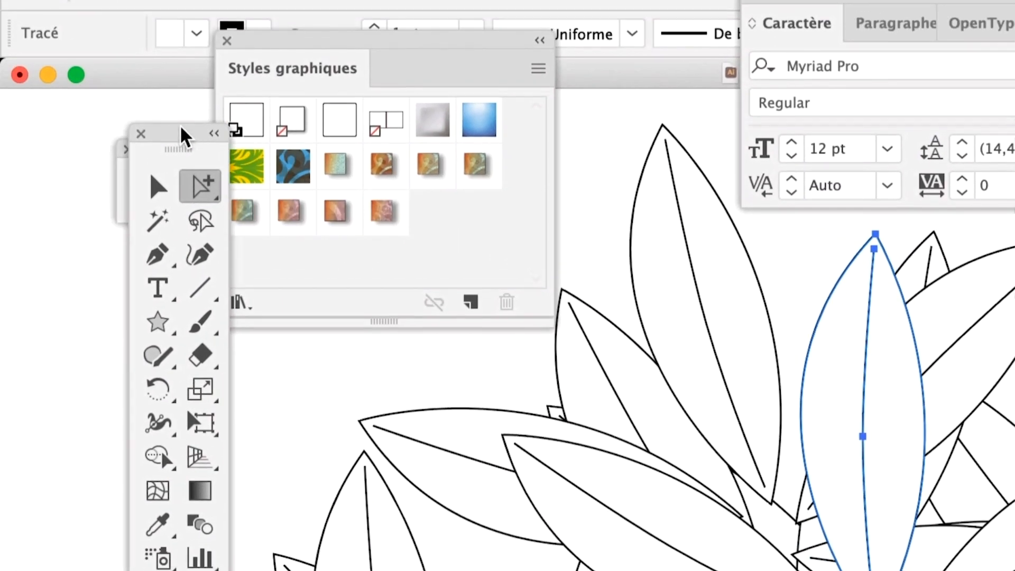
pyautogui.moveTo(180, 127); pyautogui.dragTo(78, 126)
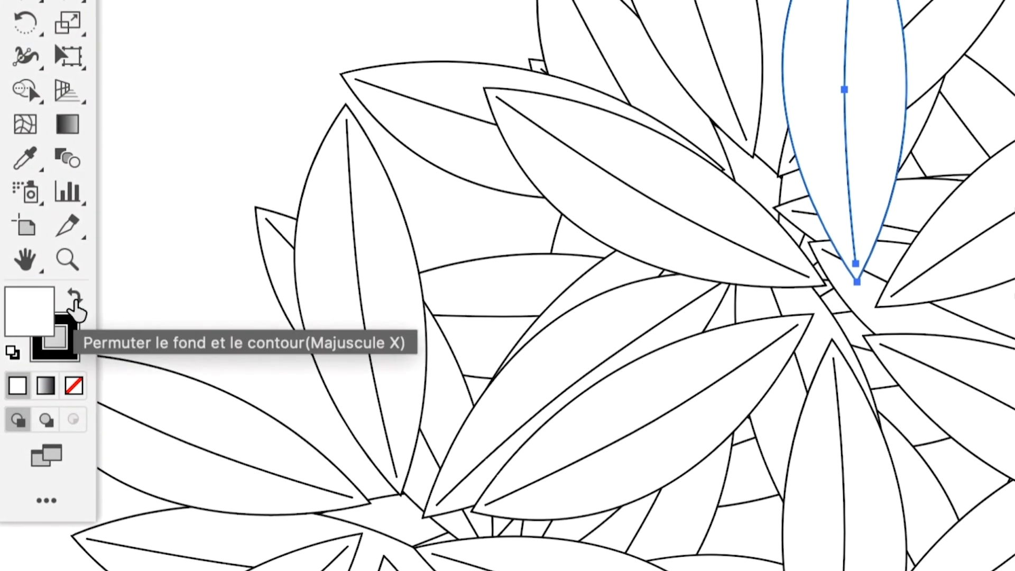
pyautogui.click(75, 300)
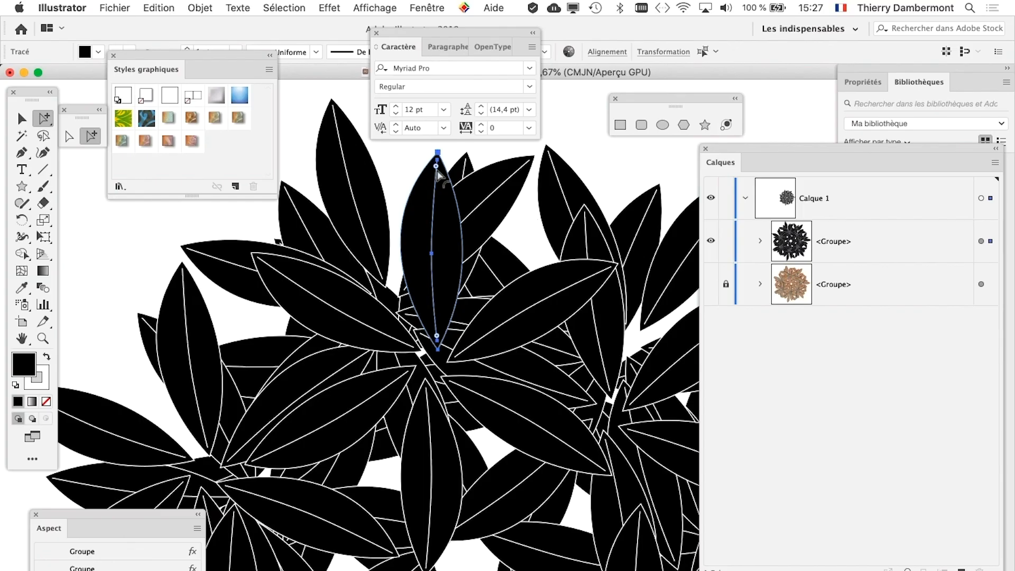
# Switch to the Direct Selection tool and deselect the upright leaf, with its tip in close view
pyautogui.scroll(3, 441, 179)
pyautogui.scroll(-3, 449, 227)
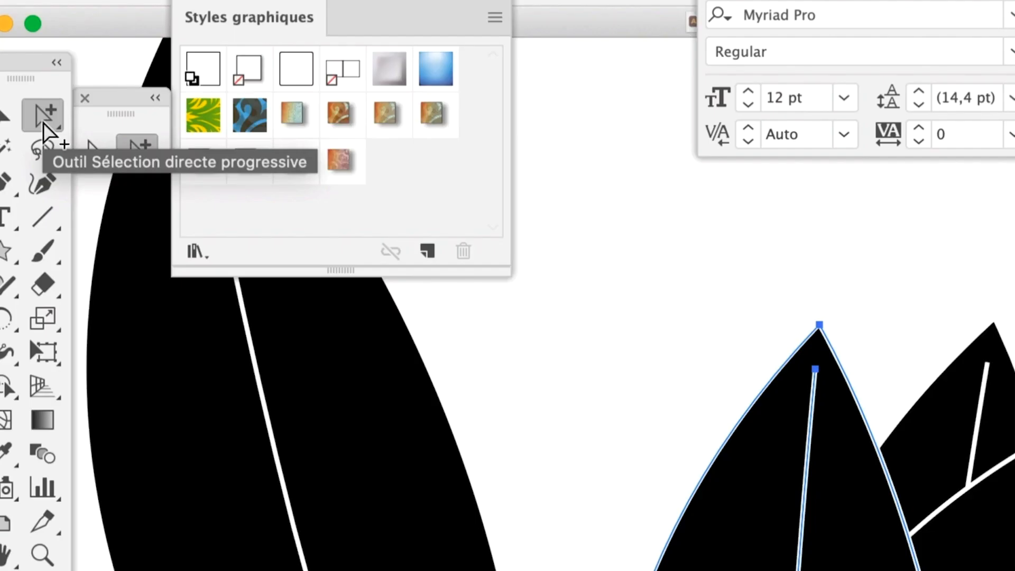
pyautogui.click(43, 125)
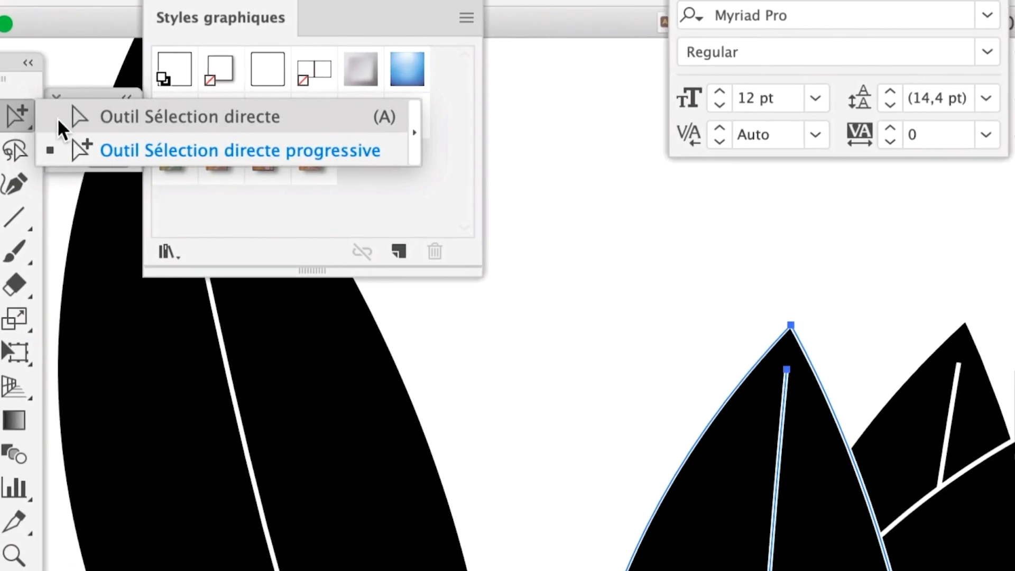
pyautogui.click(61, 117)
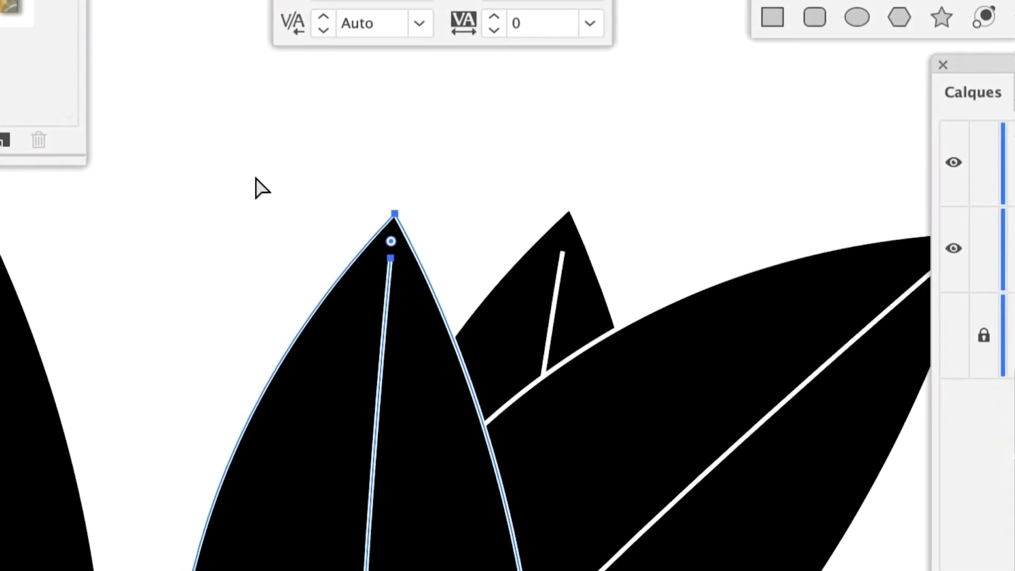
pyautogui.click(685, 310)
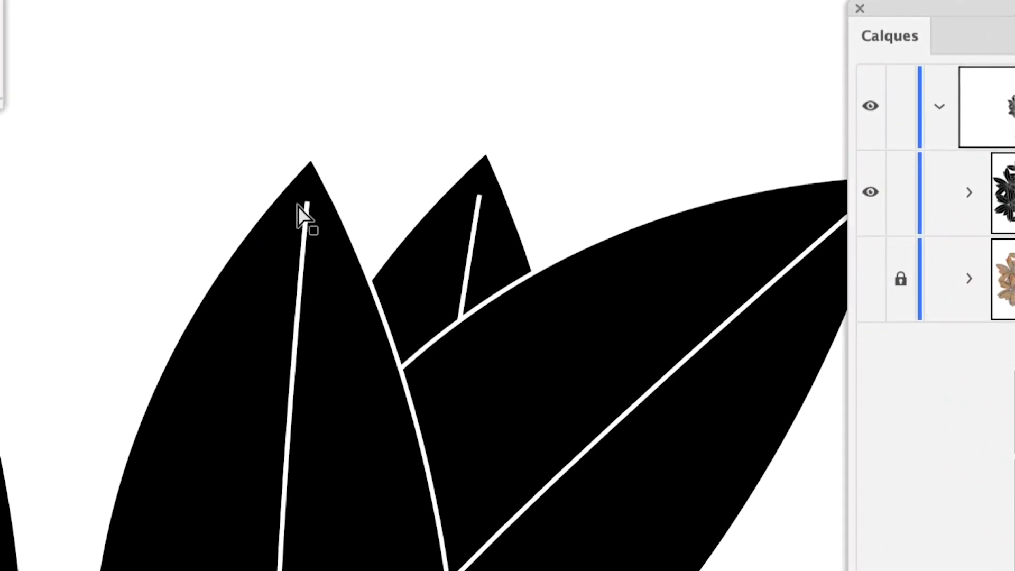
# Extend the upright leaf's midrib by moving its upper end point to the leaf's tip, and deselect it
pyautogui.click(386, 246)
pyautogui.moveTo(300, 201); pyautogui.dragTo(304, 160)
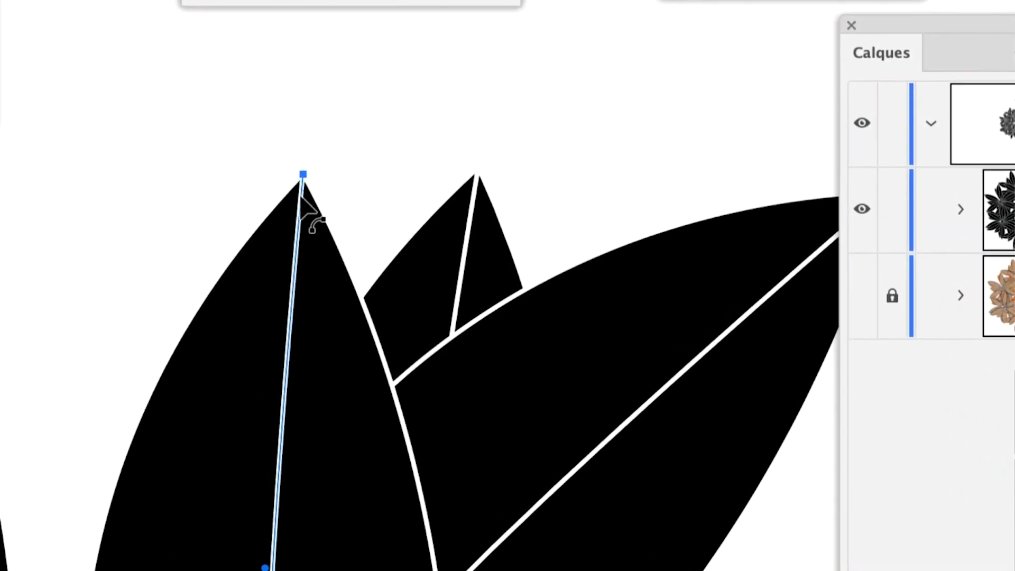
pyautogui.click(239, 215)
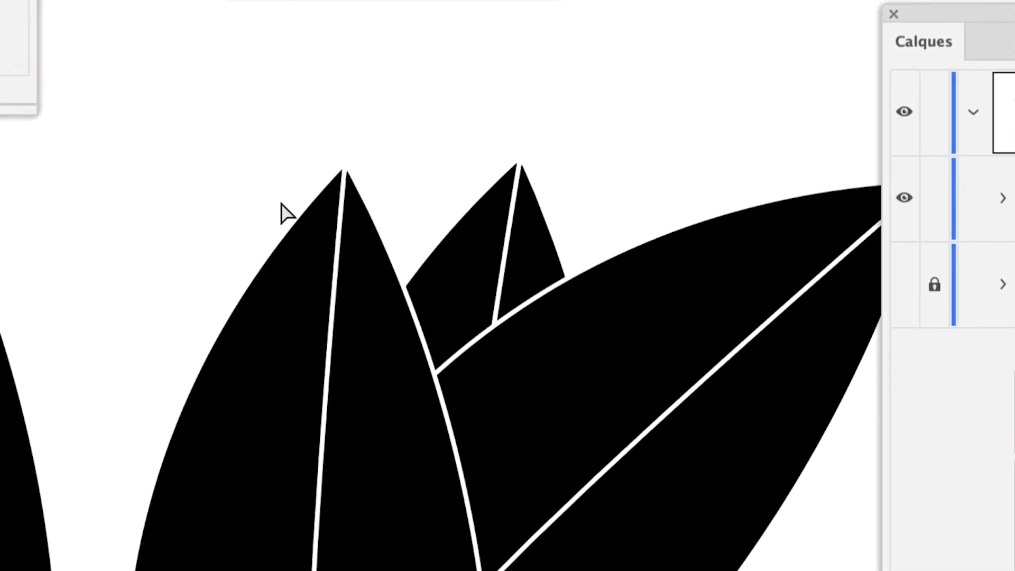
# Extend the lower end point of the upright leaf's midrib down to the pointed base of the leaf
pyautogui.press('space')
pyautogui.moveTo(229, 402); pyautogui.dragTo(226, 171)
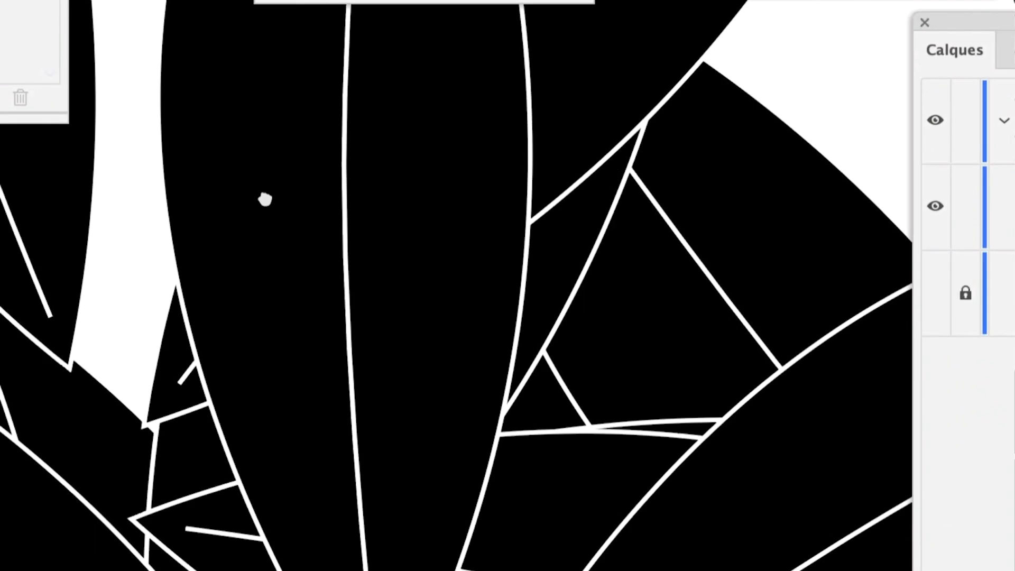
pyautogui.moveTo(265, 199); pyautogui.dragTo(266, 0)
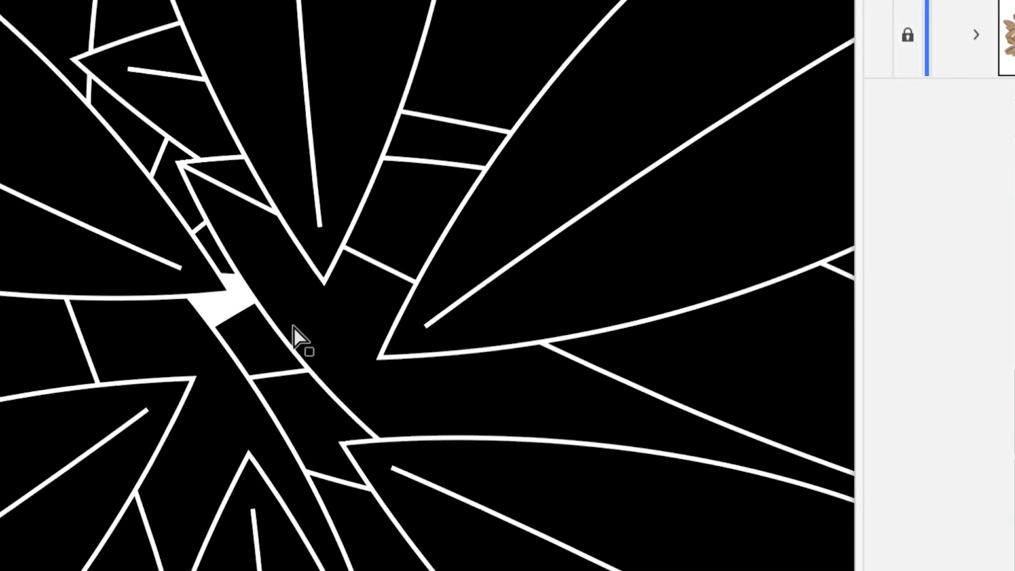
pyautogui.click(381, 484)
pyautogui.moveTo(303, 294); pyautogui.dragTo(302, 347)
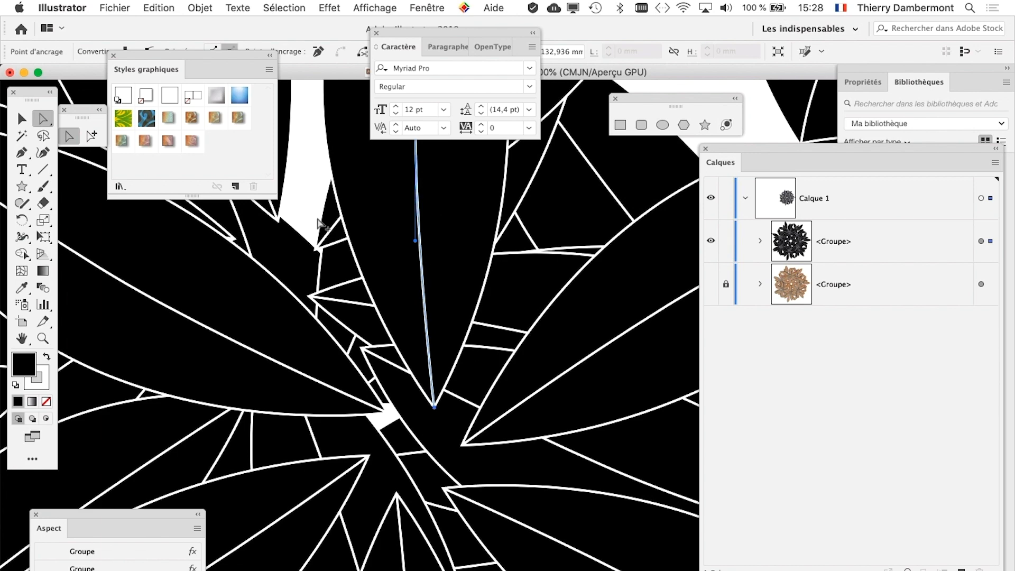
# Select the upright leaf's outline with the whole rosette in view and show the Contour (stroke) settings
pyautogui.scroll(-3, 321, 232)
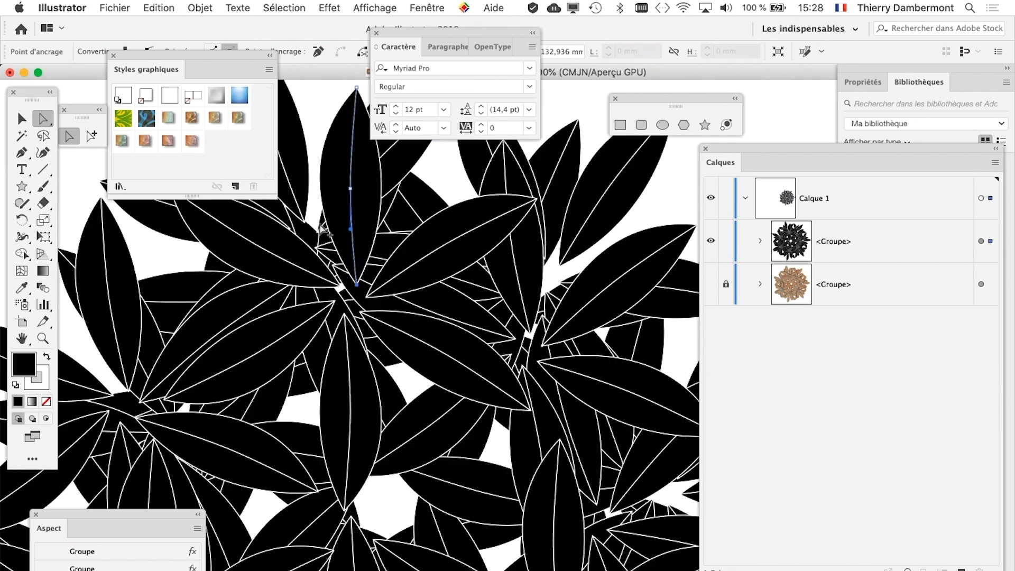
pyautogui.scroll(-1, 322, 231)
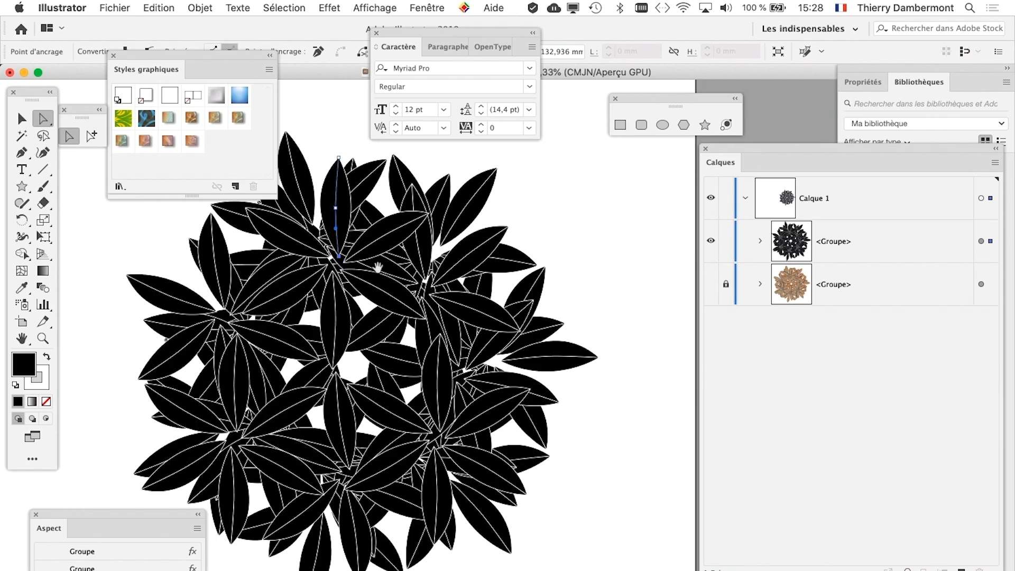
pyautogui.scroll(-2, 377, 268)
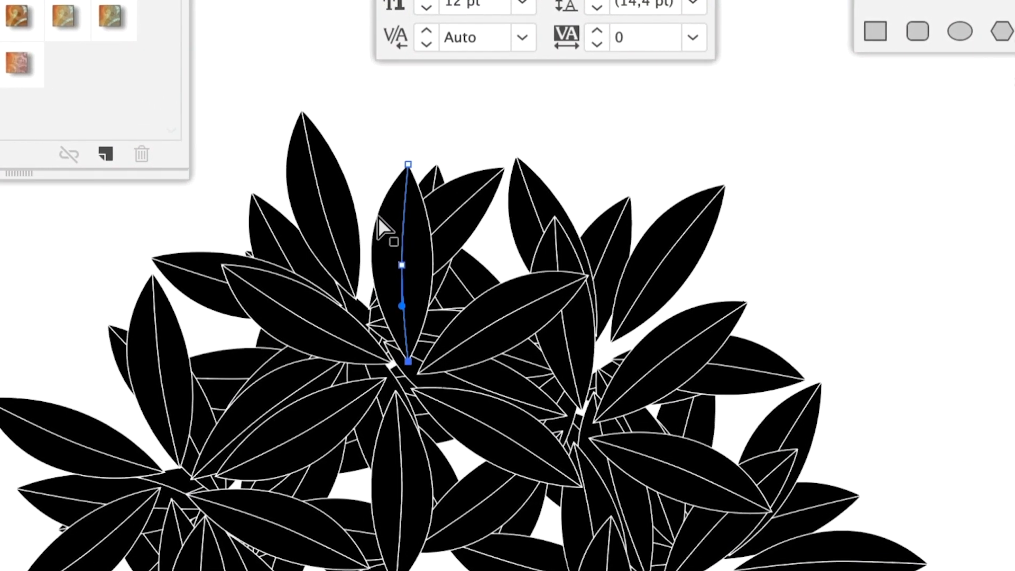
pyautogui.click(379, 217)
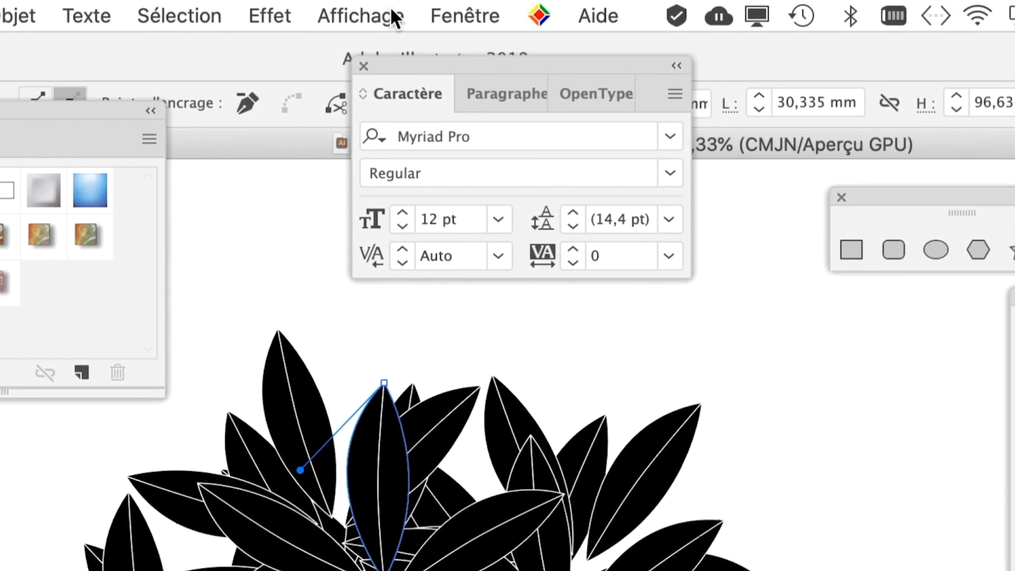
pyautogui.click(394, 15)
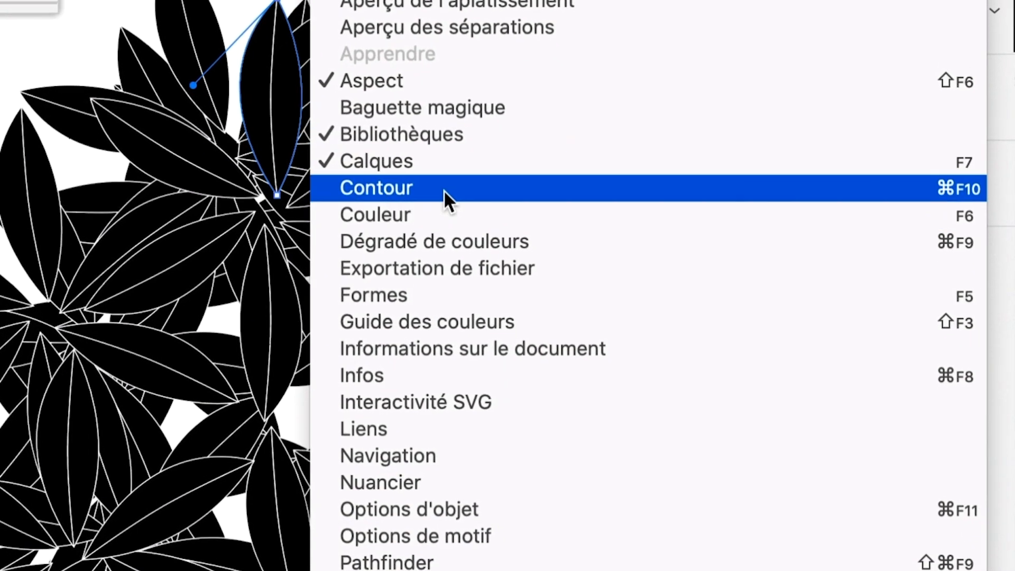
pyautogui.click(444, 190)
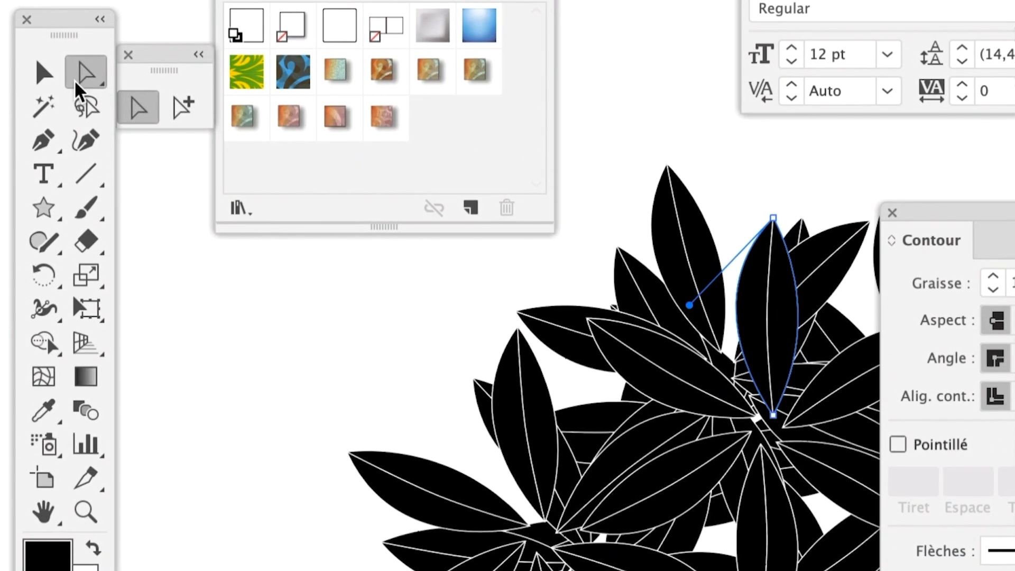
# Use the Group Selection tool to select only the upright leaf's outline, set its stroke weight to 5 pt, and hide the stroke settings
pyautogui.moveTo(74, 79); pyautogui.dragTo(159, 111)
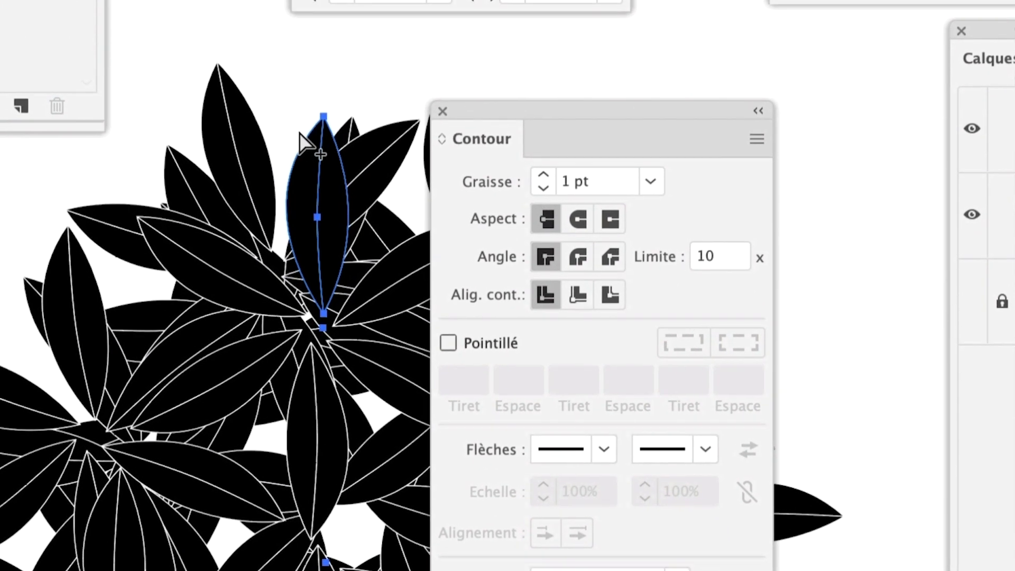
pyautogui.click(359, 116)
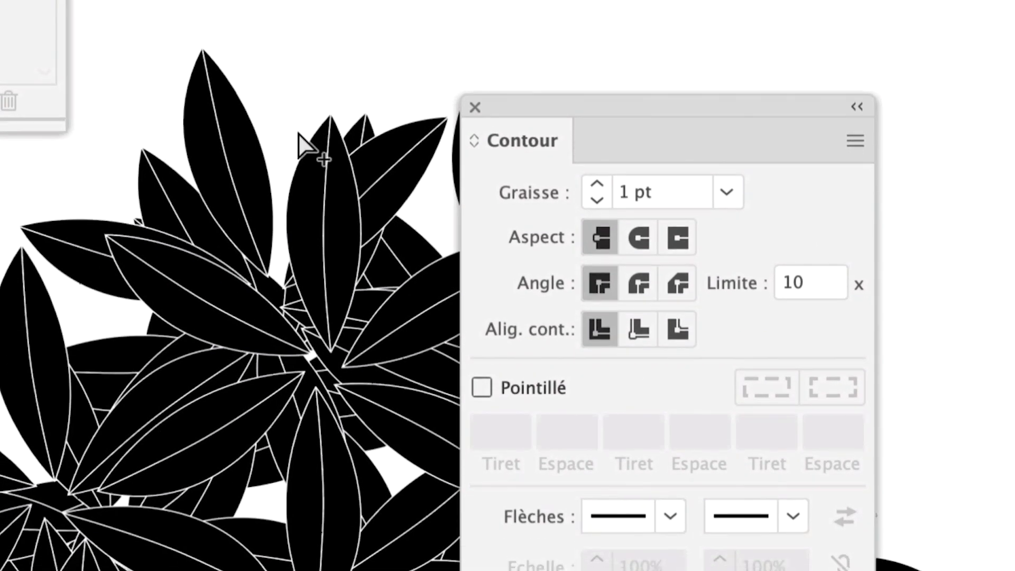
pyautogui.click(306, 147)
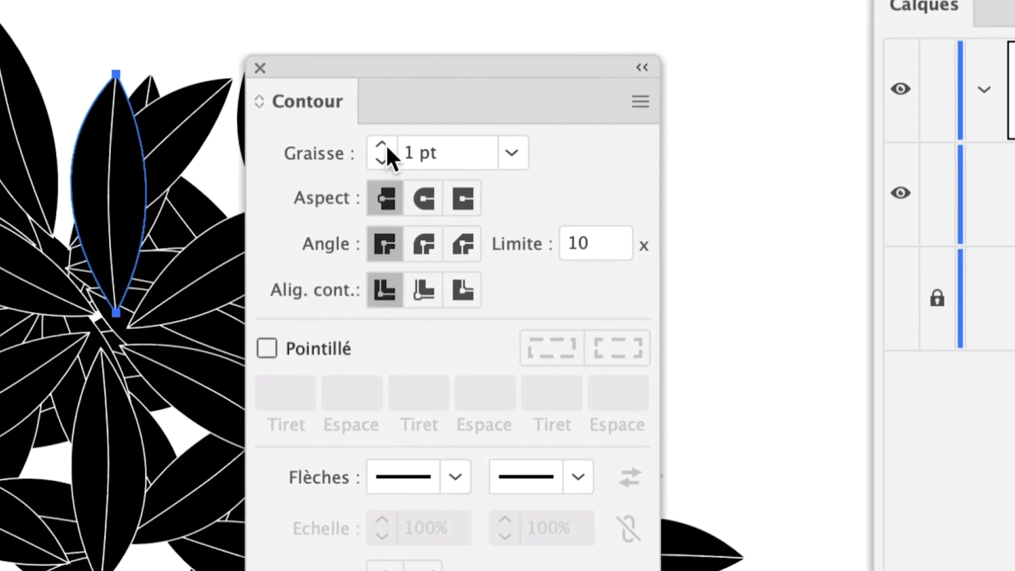
pyautogui.click(382, 145)
pyautogui.click(382, 145)
pyautogui.click(381, 145)
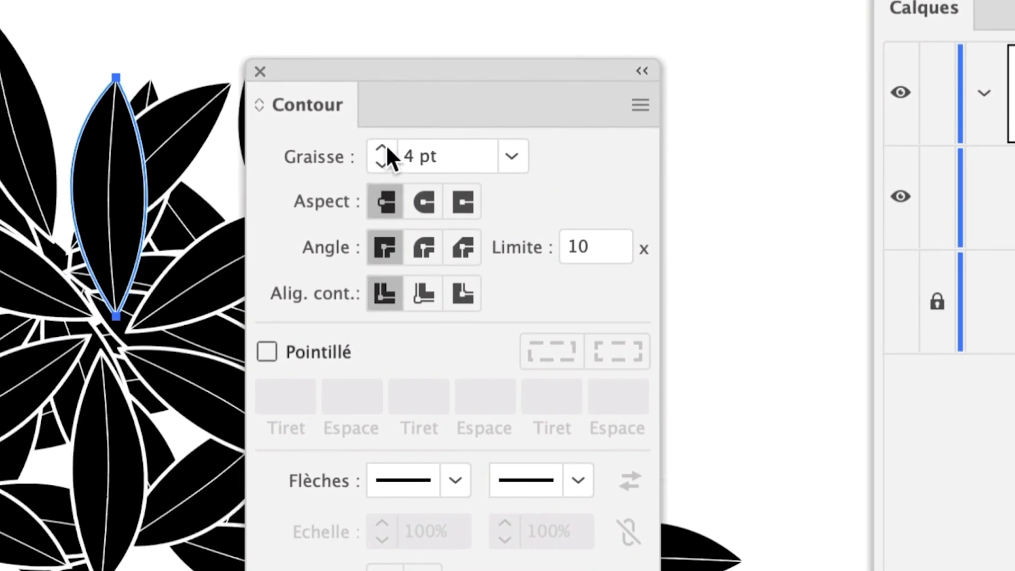
pyautogui.click(381, 147)
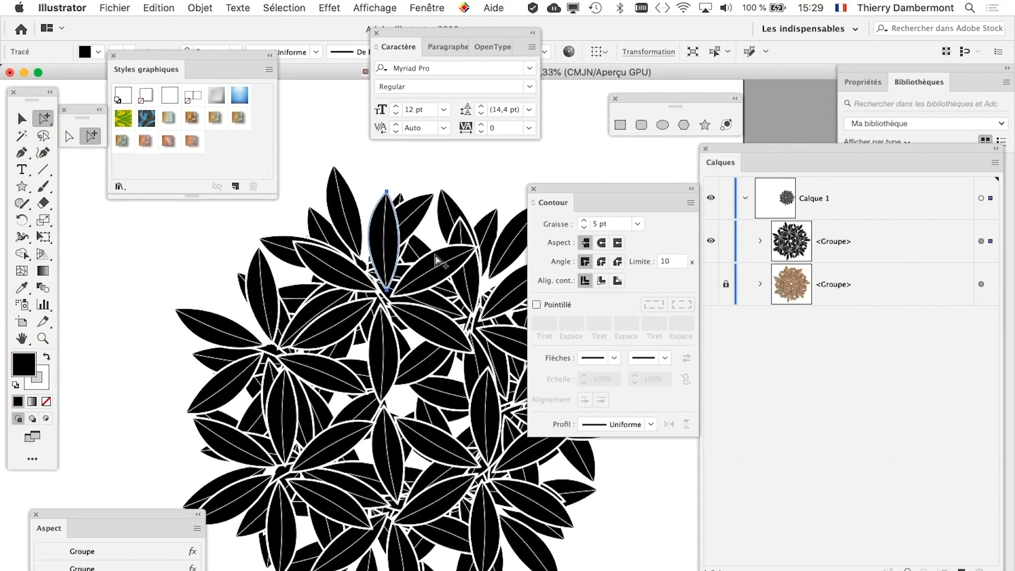
pyautogui.click(534, 188)
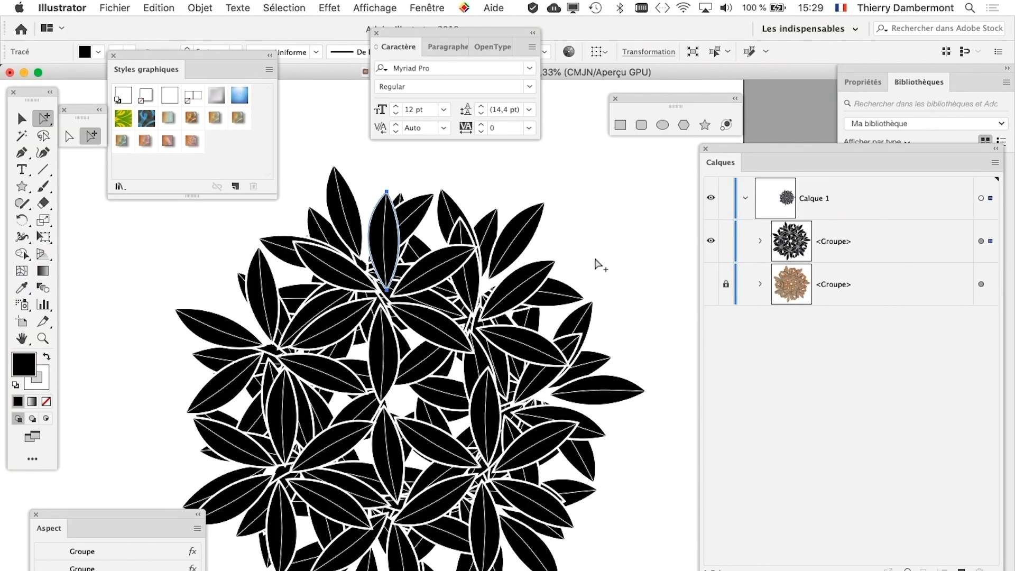
# Save the document under the new name transformations multiples - 14.ai in the cours 2 AI gr2 folder
pyautogui.scroll(-3, 528, 269)
pyautogui.hscroll(2, 528, 270)
pyautogui.moveTo(486, 274); pyautogui.dragTo(493, 276)
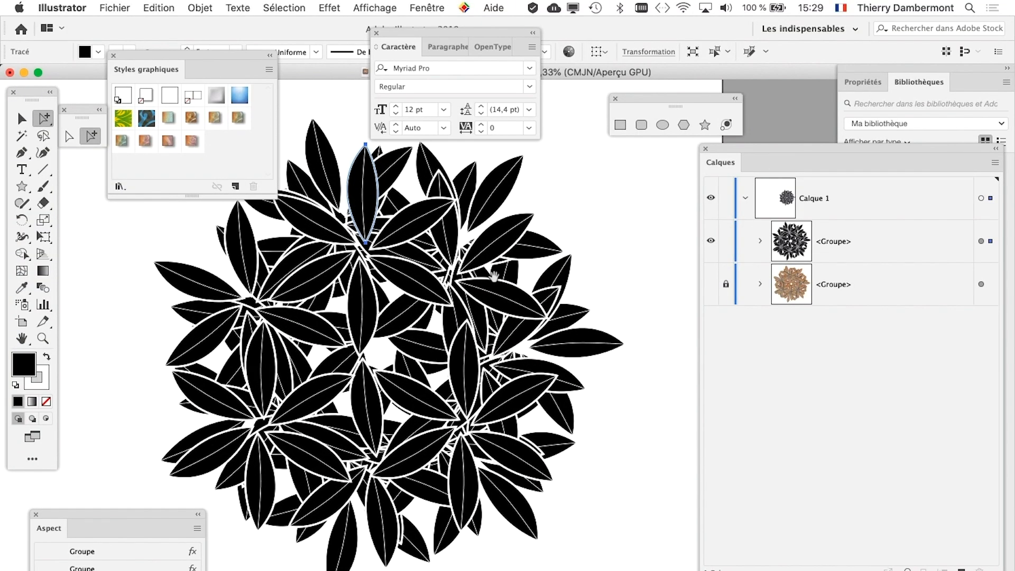
pyautogui.click(113, 8)
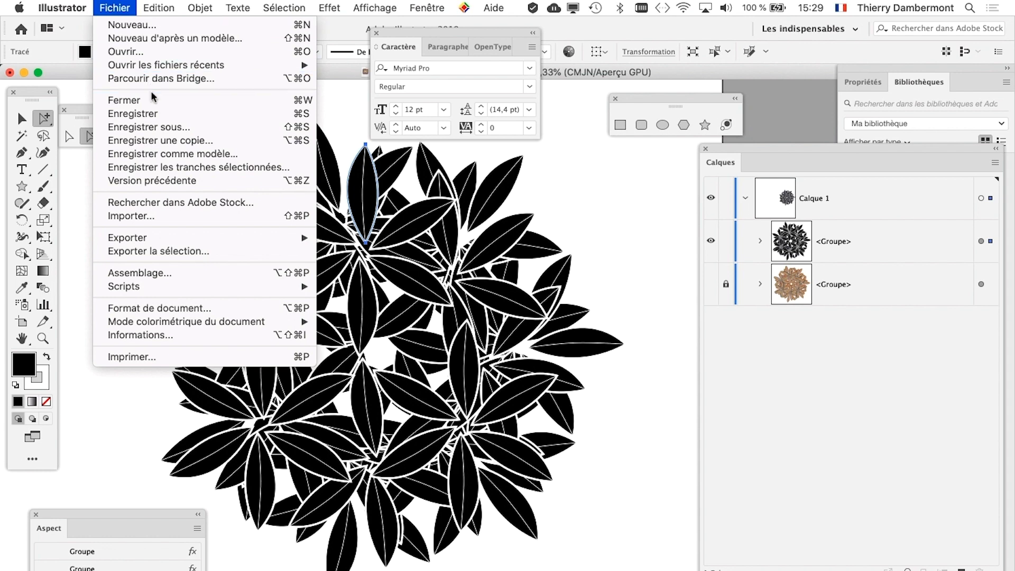
pyautogui.click(172, 129)
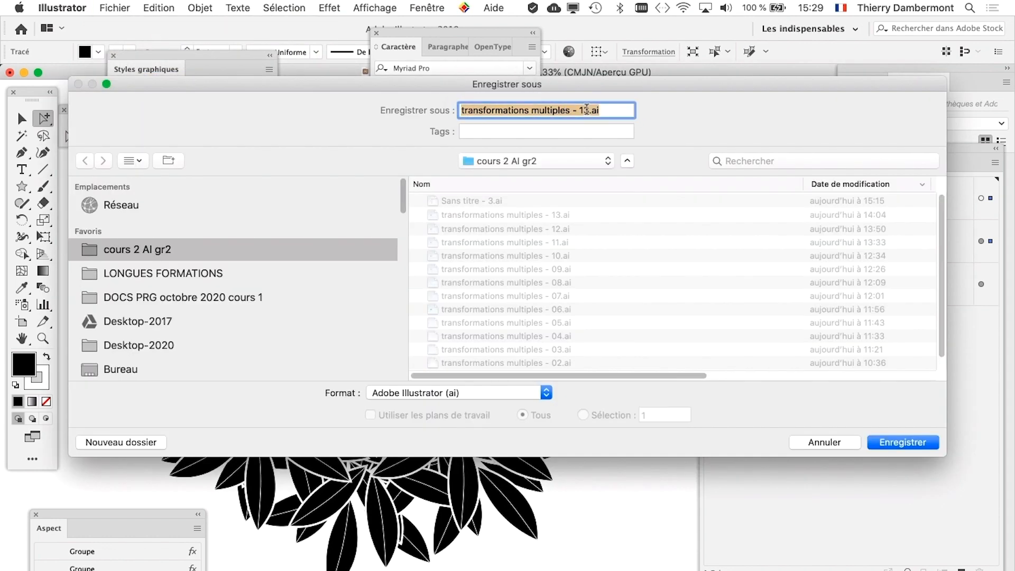
pyautogui.click(588, 110)
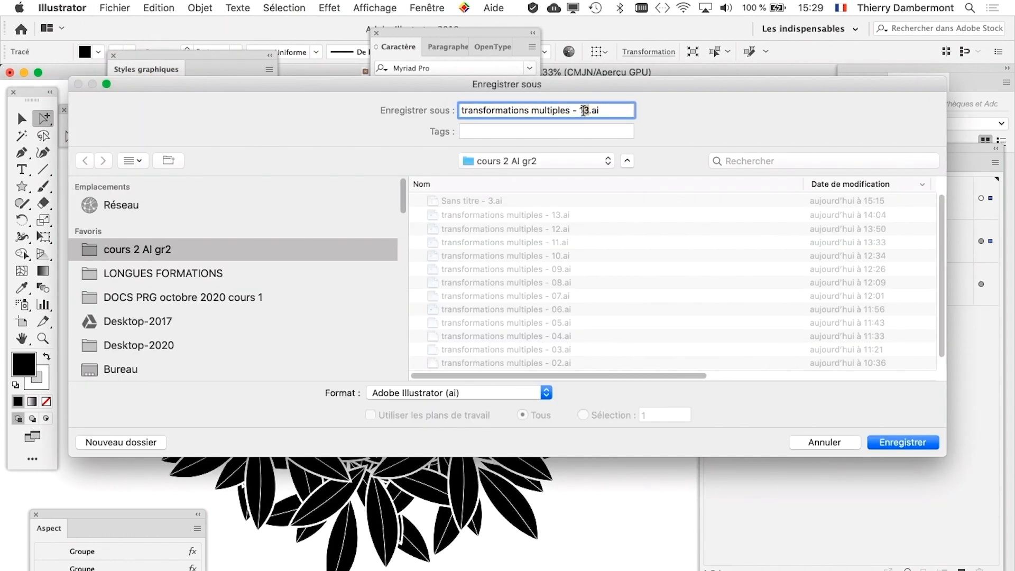
pyautogui.press('Return')
pyautogui.click(684, 526)
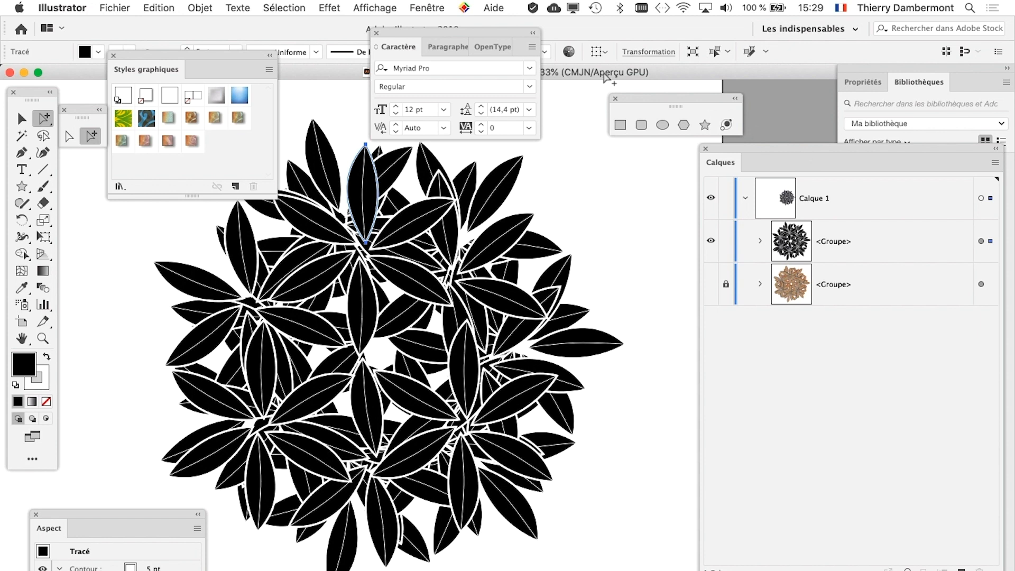
# Clear the shape tools strip and the Calques panel from their places over the workspace, and target the black leaf group
pyautogui.click(616, 99)
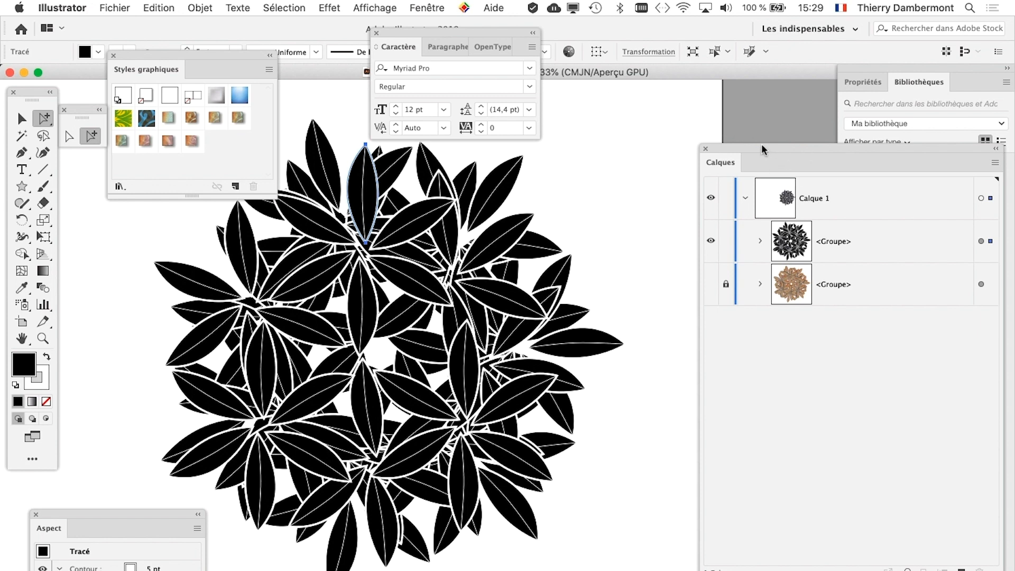
pyautogui.moveTo(761, 145); pyautogui.dragTo(704, 93)
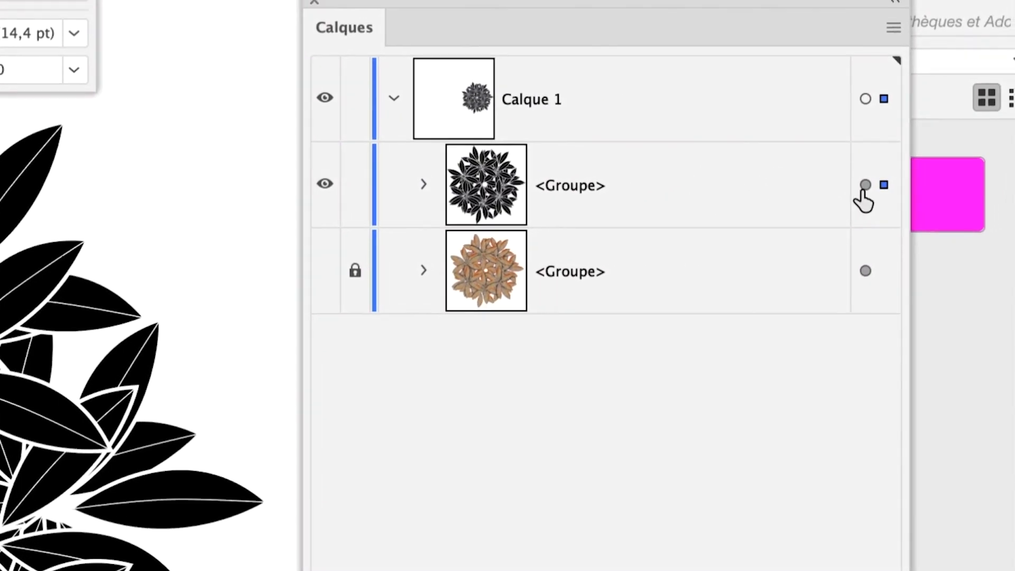
pyautogui.click(925, 187)
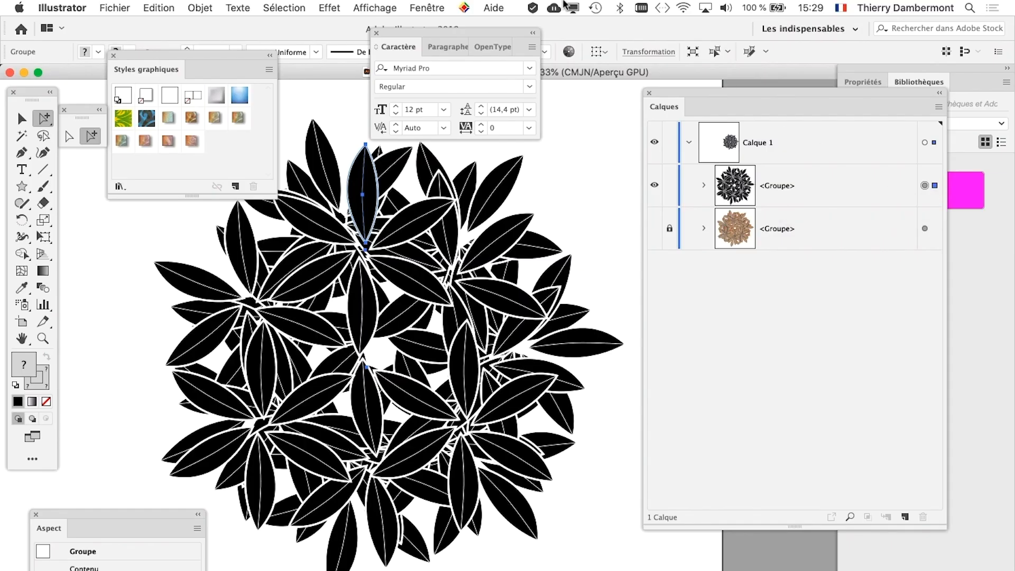
# Bring the Aspect panel forward, hide and reshow the black leaf group's Transformation effect, and put the panel back
pyautogui.click(428, 7)
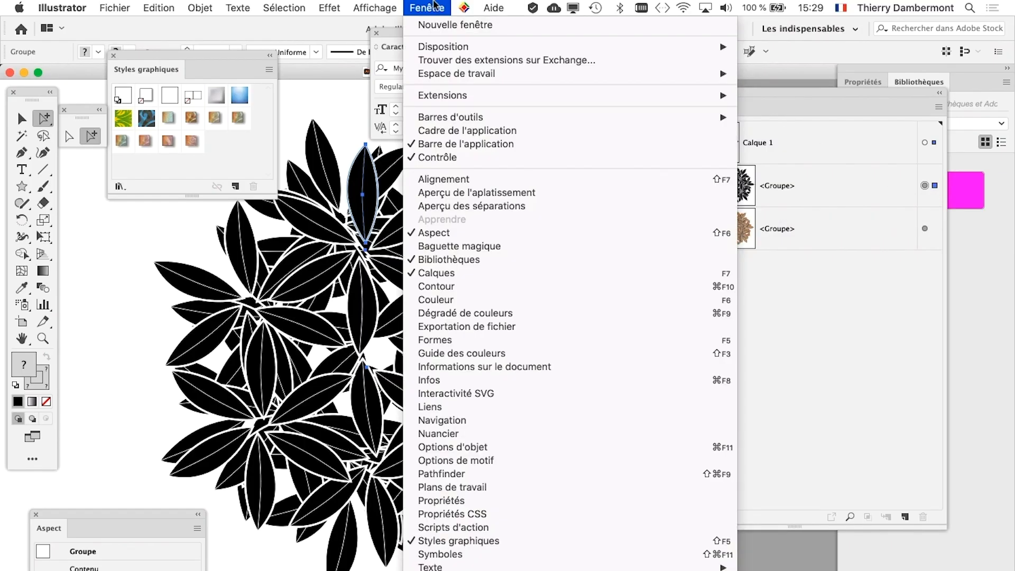
pyautogui.click(455, 233)
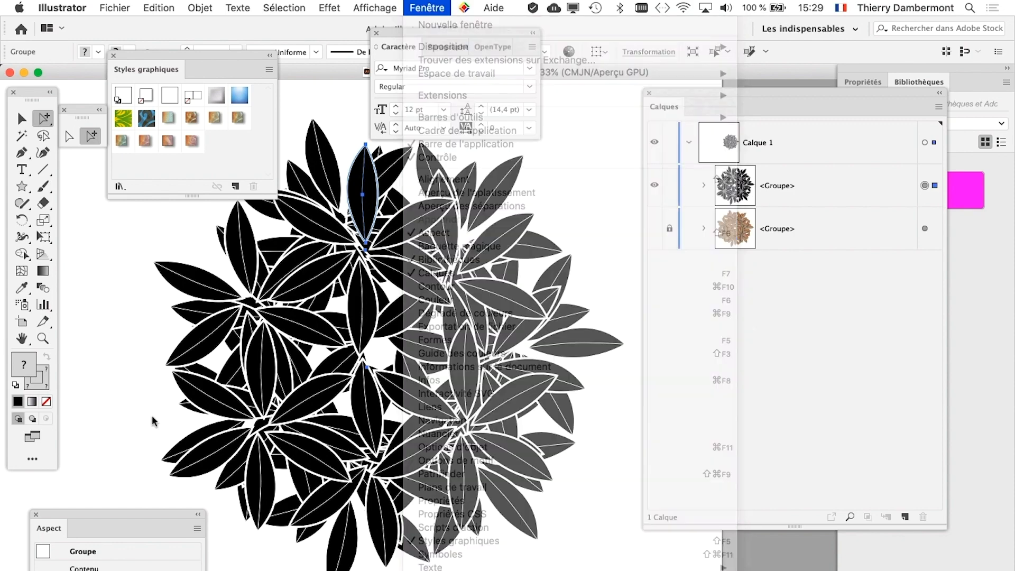
pyautogui.moveTo(126, 517); pyautogui.dragTo(535, 186)
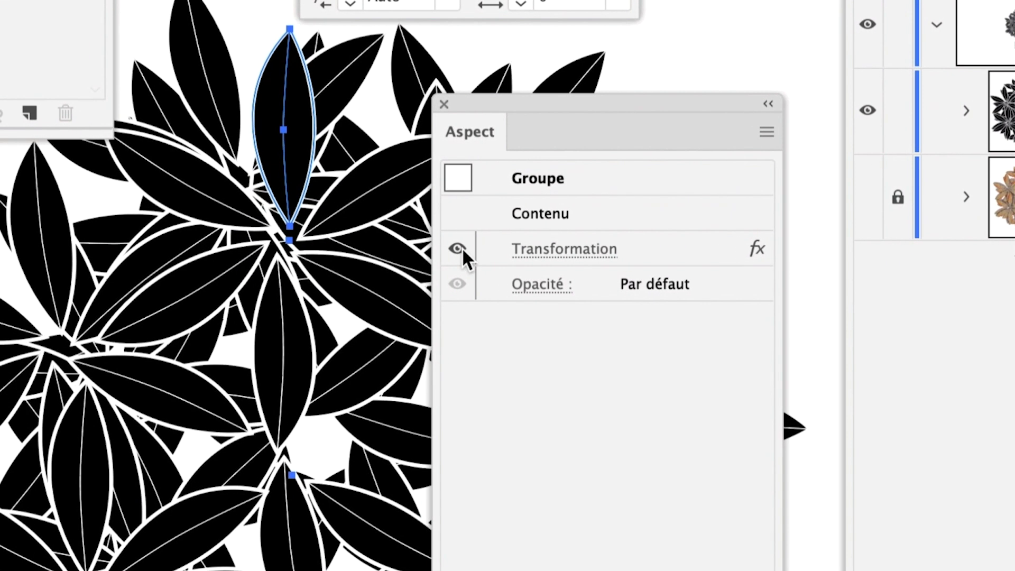
pyautogui.click(450, 254)
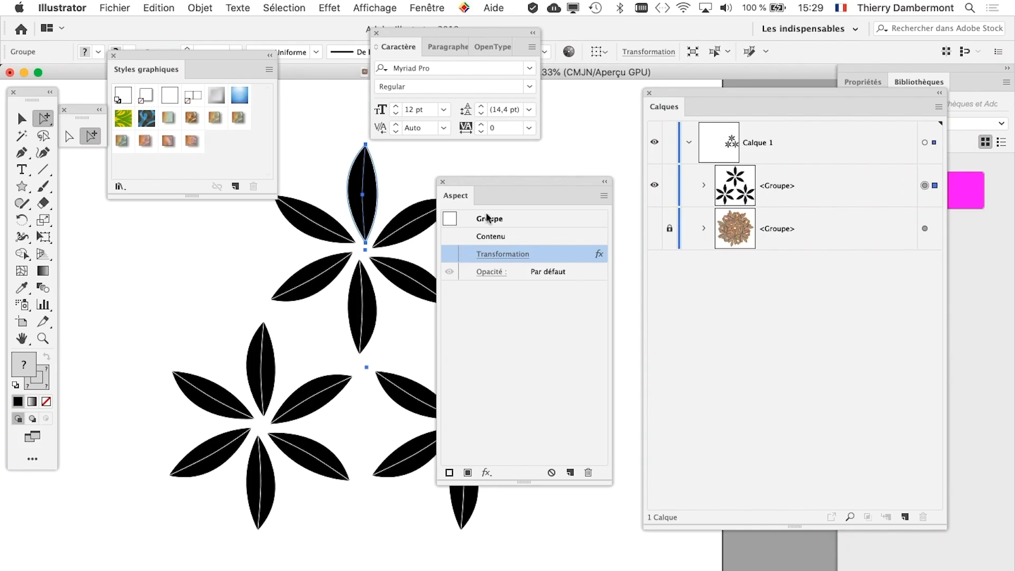
pyautogui.click(452, 254)
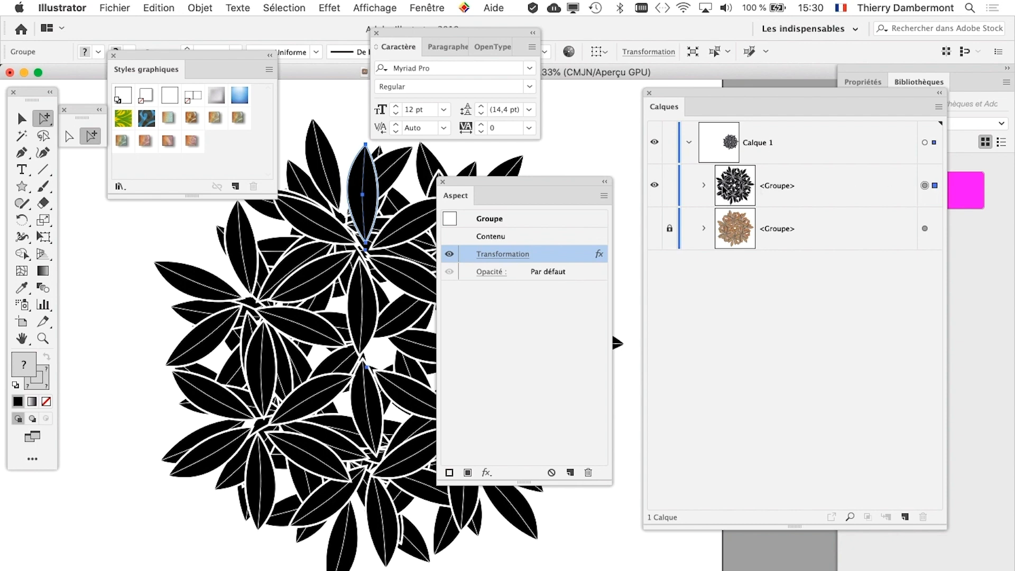
pyautogui.moveTo(550, 184); pyautogui.dragTo(154, 494)
pyautogui.click(143, 274)
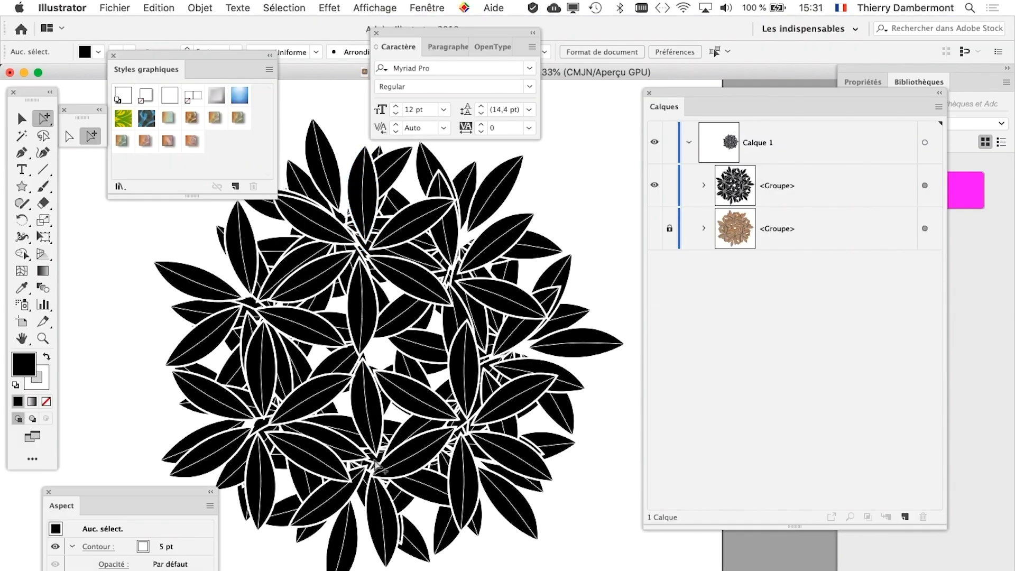
# Target the black leaf group with the Selection tool active, and move the Caractère and Styles graphiques panels off the artwork
pyautogui.click(922, 186)
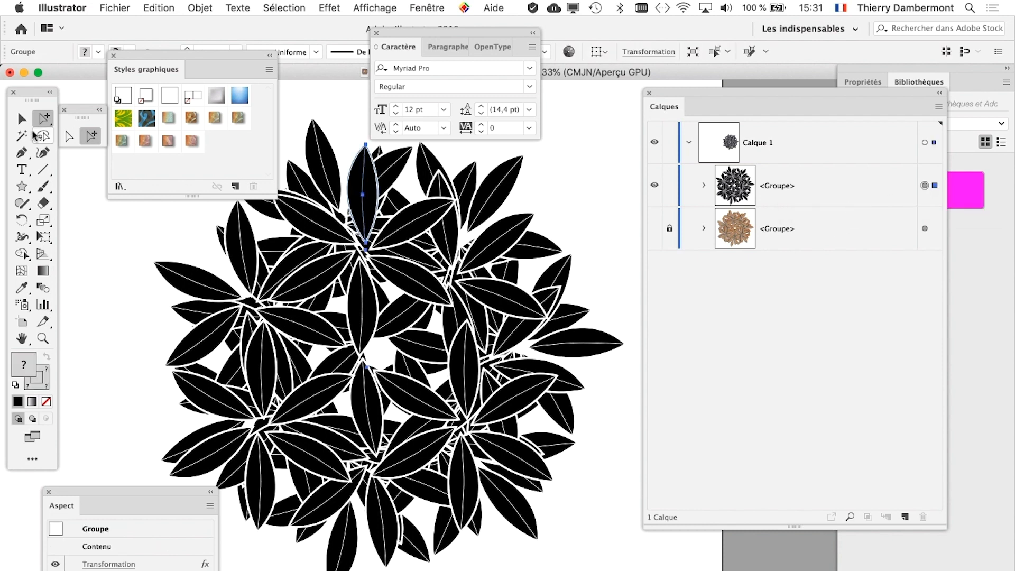
pyautogui.press('v')
pyautogui.click(594, 224)
pyautogui.click(361, 224)
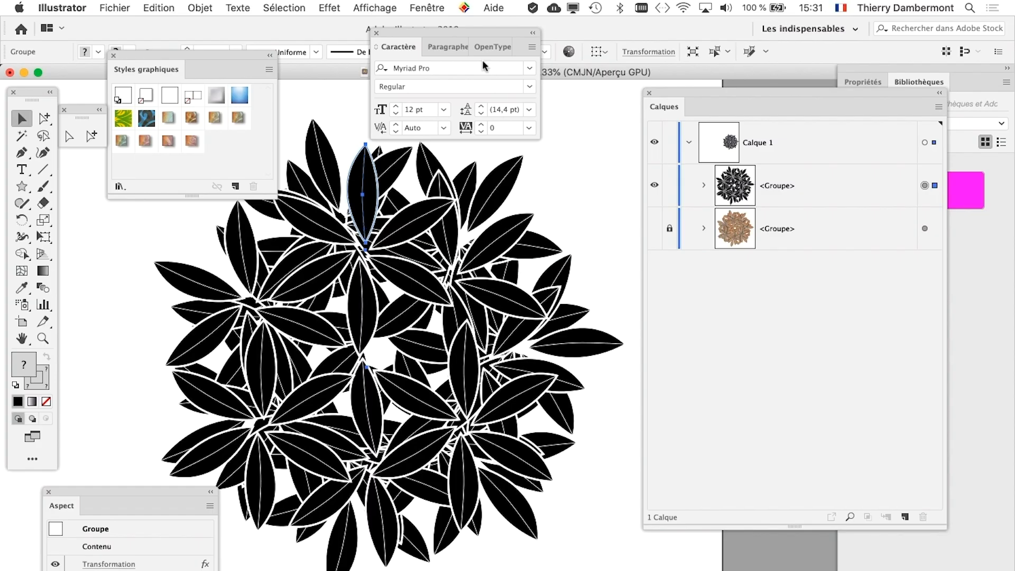
pyautogui.moveTo(446, 37); pyautogui.dragTo(591, 45)
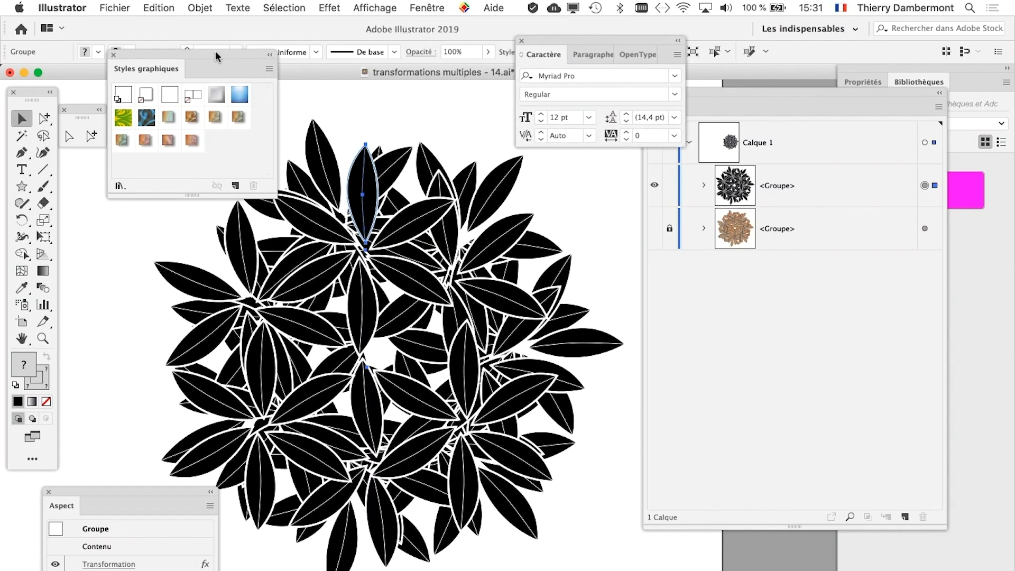
pyautogui.moveTo(216, 55); pyautogui.dragTo(173, 34)
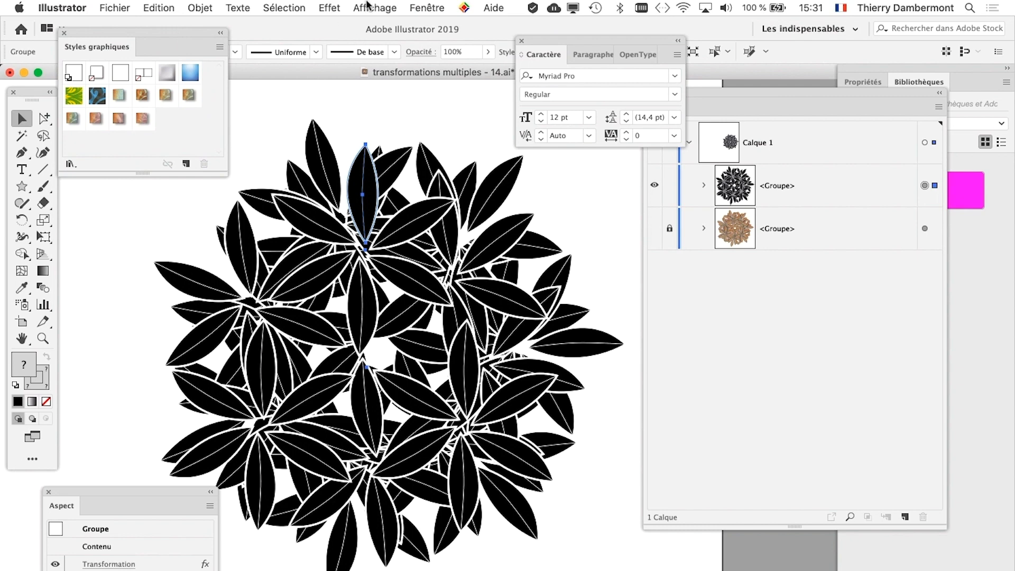
# Show the transparency grid behind the artwork and deselect the black leaf group
pyautogui.click(369, 7)
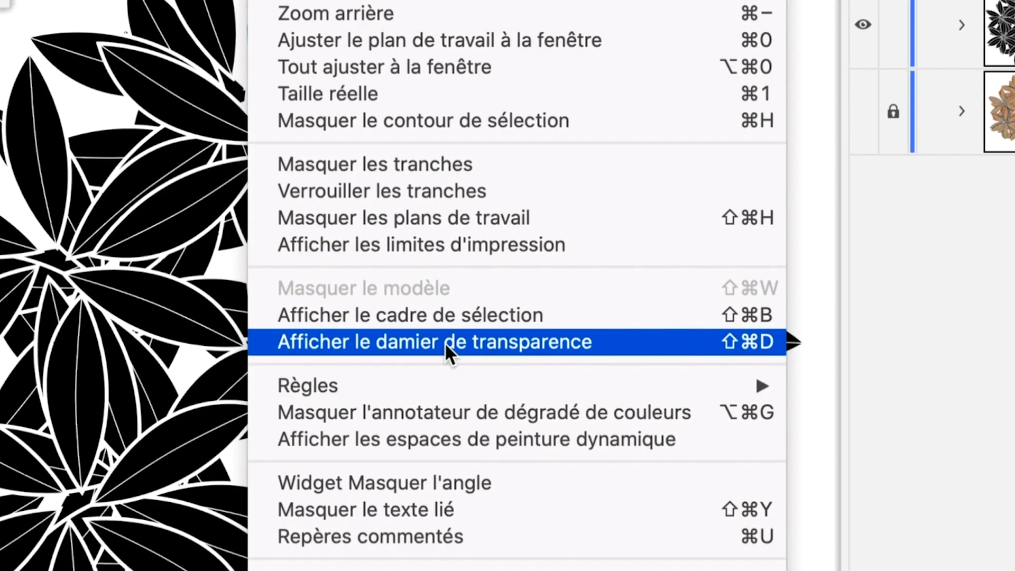
pyautogui.click(445, 342)
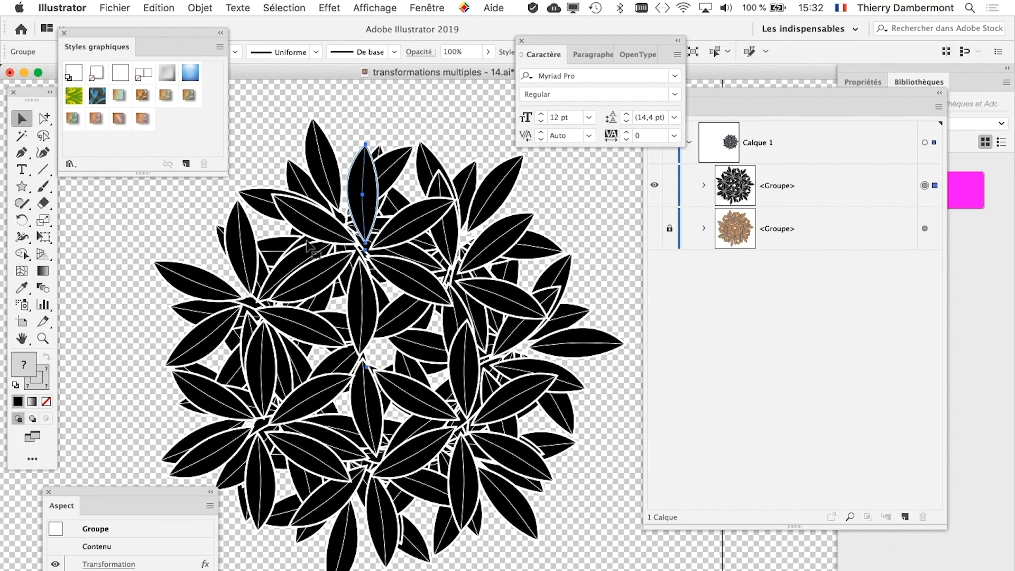
pyautogui.click(354, 3)
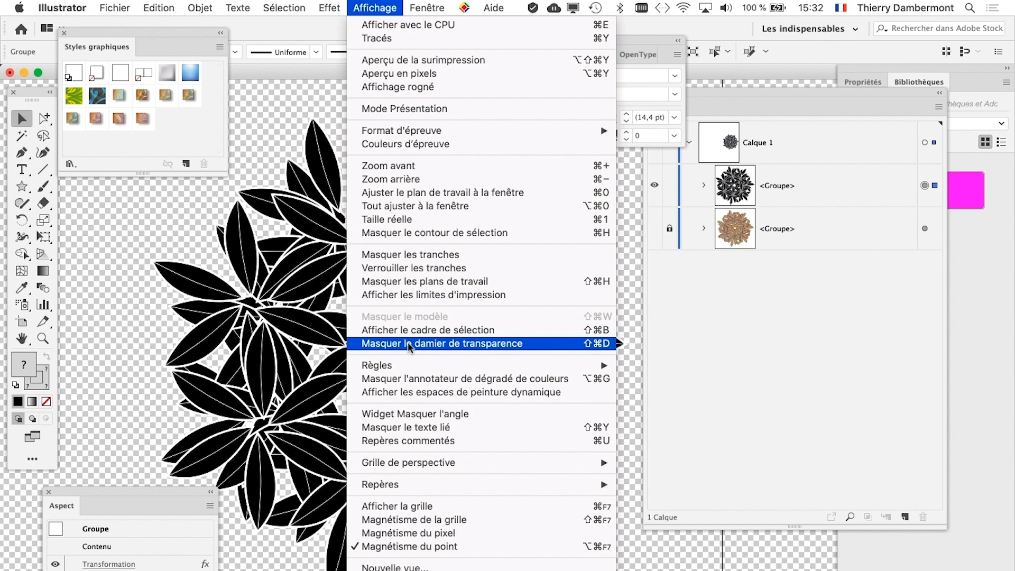
pyautogui.click(196, 291)
pyautogui.click(350, 118)
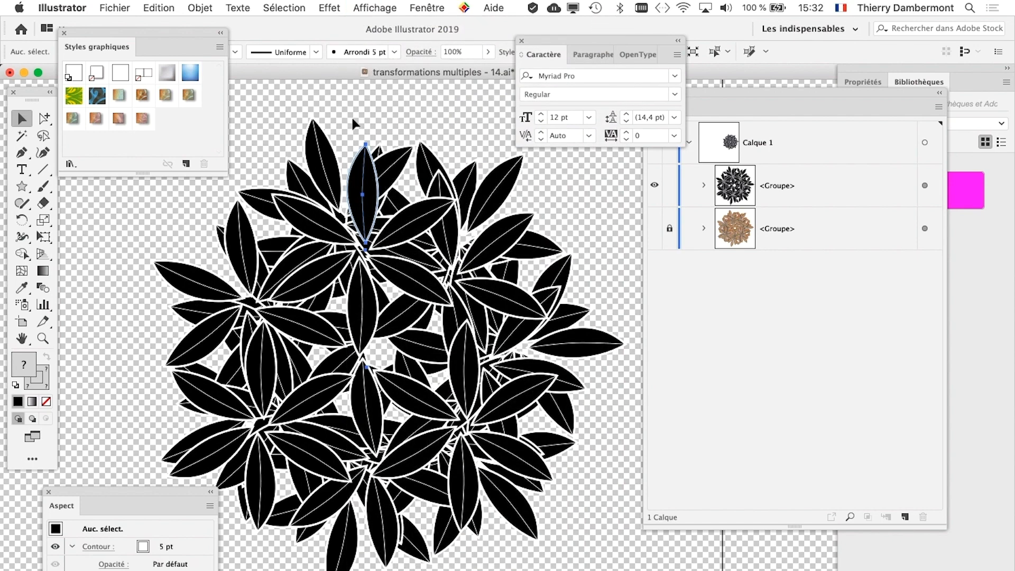
# Target the black leaf group and rasterize it with a Blanc background and Illustration optimisée (suréchantillonnage) smoothing
pyautogui.click(925, 188)
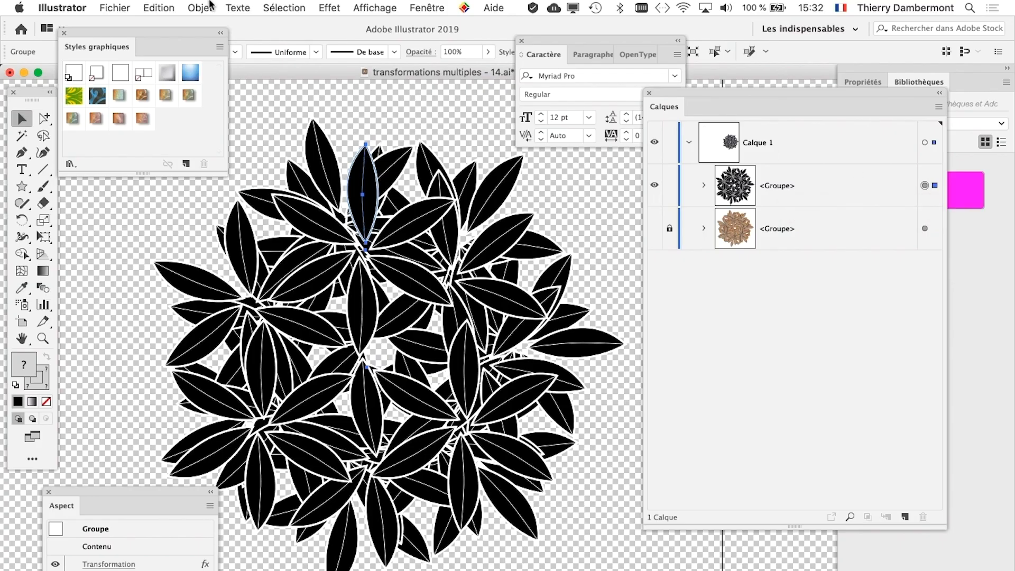
pyautogui.click(206, 8)
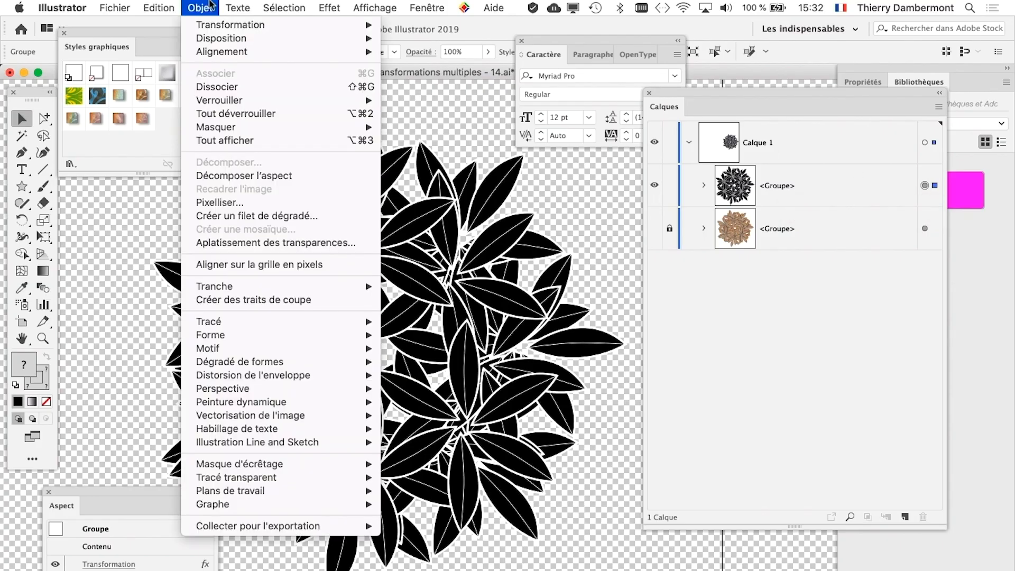
pyautogui.click(233, 206)
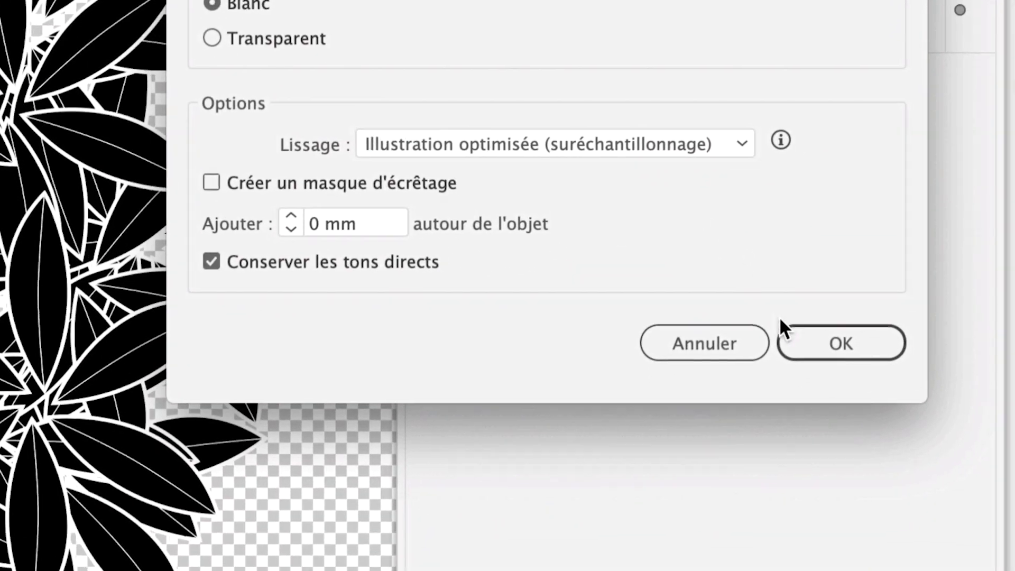
pyautogui.click(787, 329)
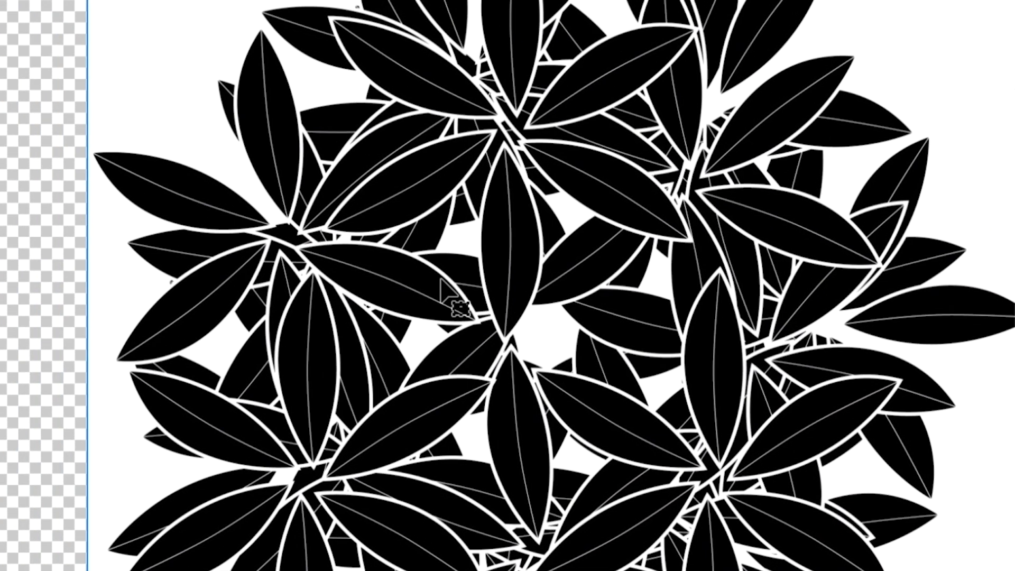
# Examine the pixel edges of the rasterized leaves up close and the background around the whole image
pyautogui.scroll(10, 472, 228)
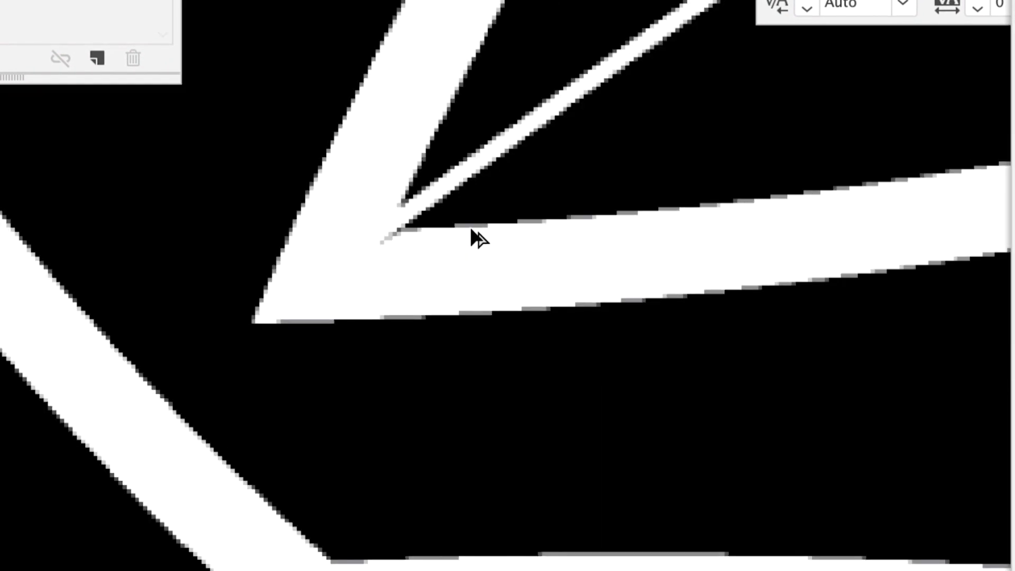
pyautogui.scroll(3, 472, 229)
pyautogui.scroll(-10, 471, 228)
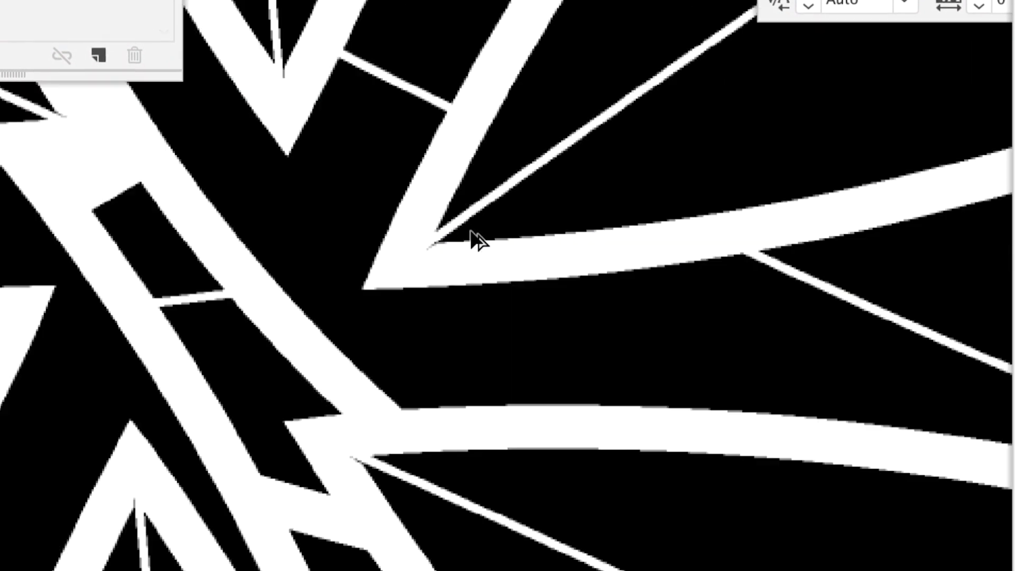
pyautogui.scroll(-10, 472, 236)
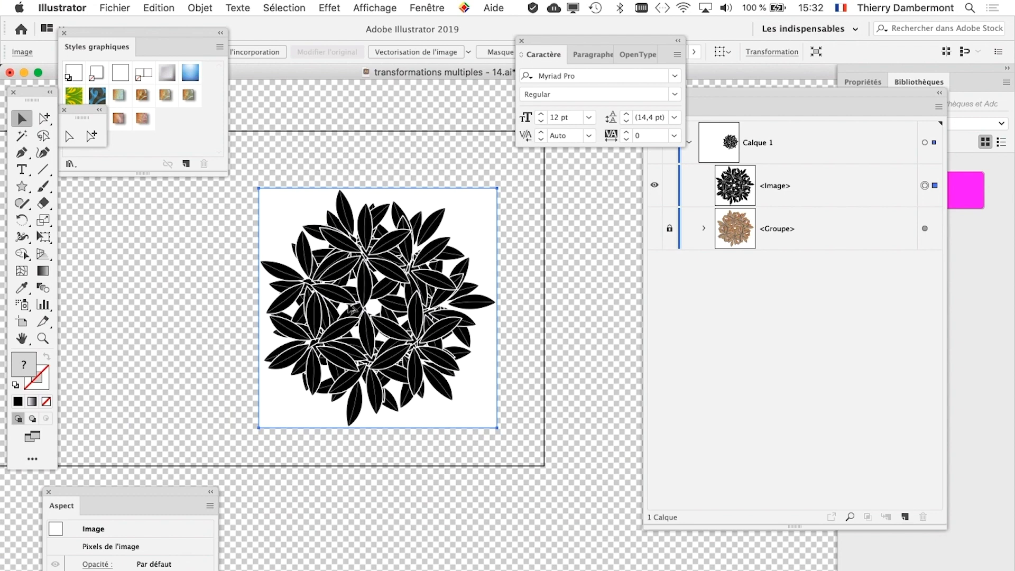
pyautogui.scroll(3, 347, 303)
pyautogui.scroll(-5, 389, 375)
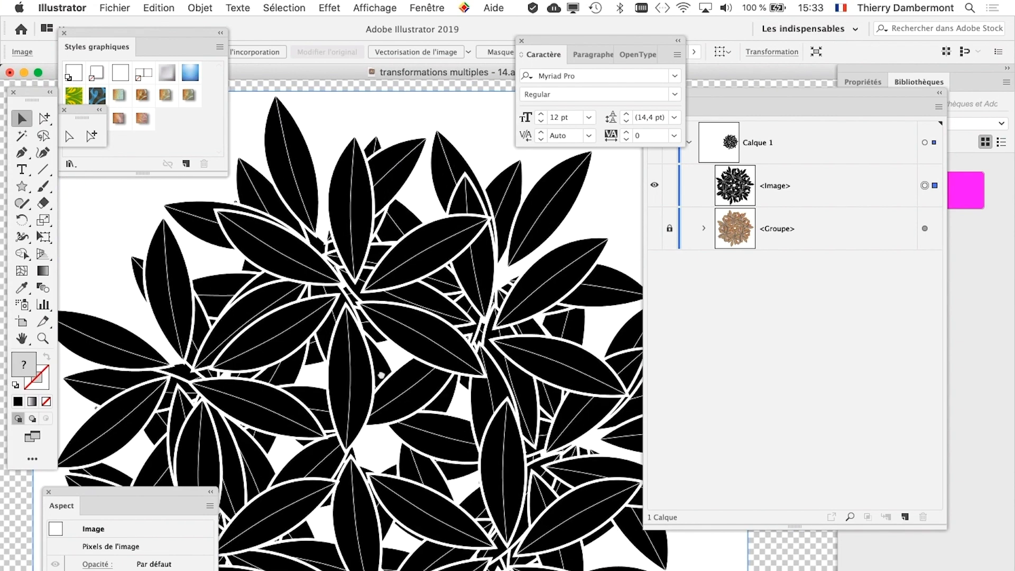
pyautogui.scroll(-3, 386, 371)
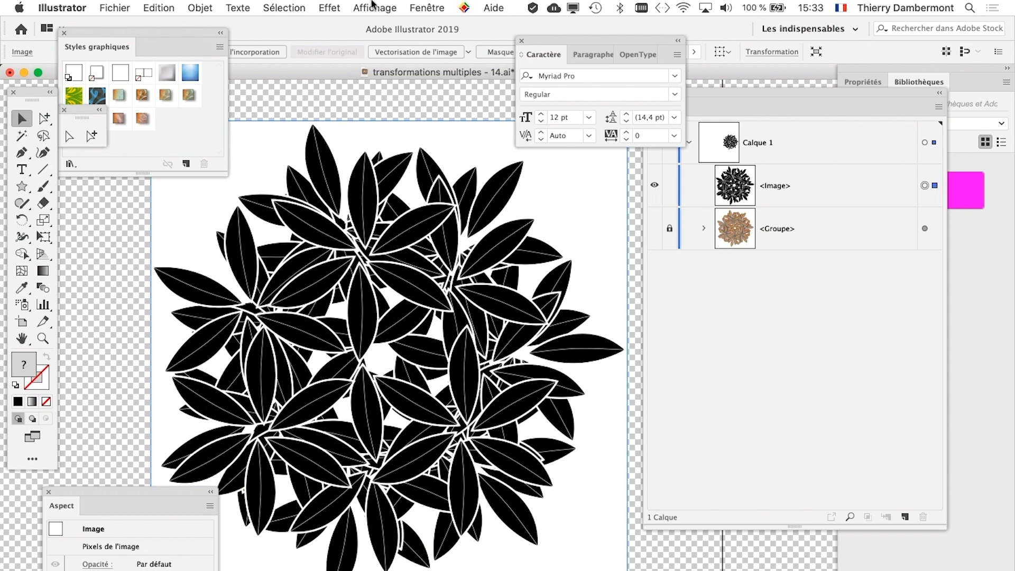
# Open the Vectorisation de l'image panel and rearrange it and the Calques panel so the tracing options are fully accessible
pyautogui.click(387, 6)
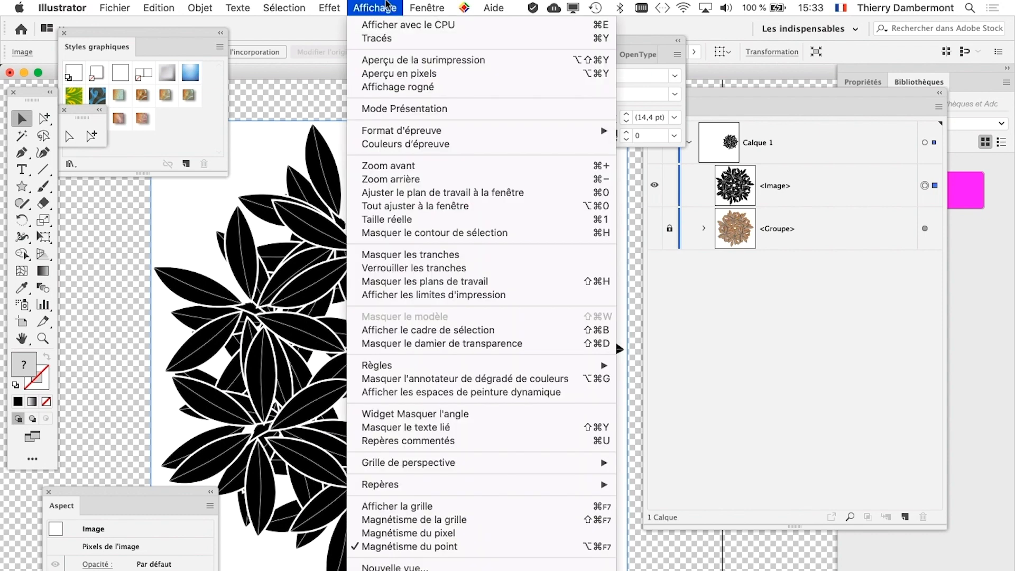
pyautogui.moveTo(426, 7)
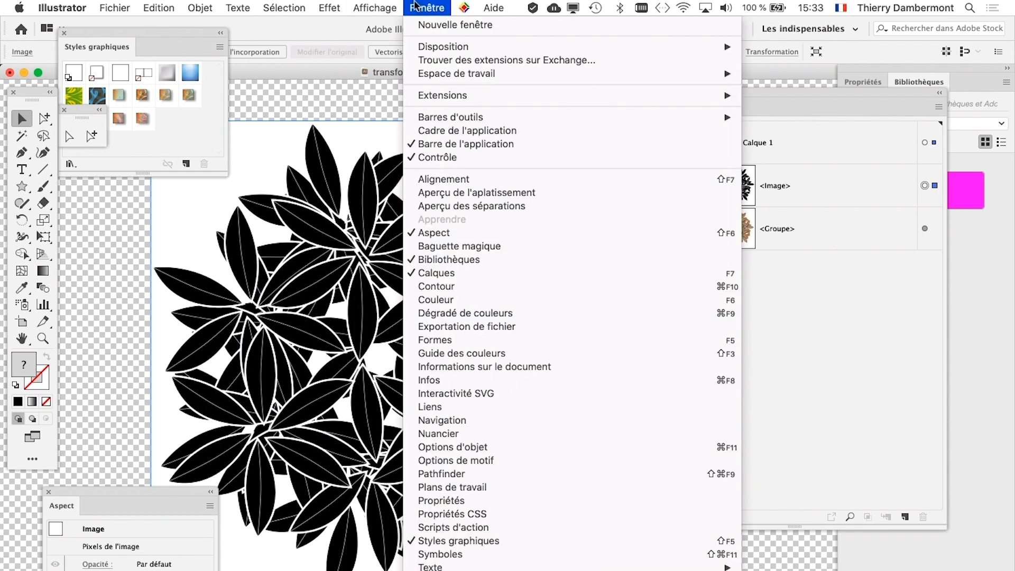
pyautogui.click(502, 559)
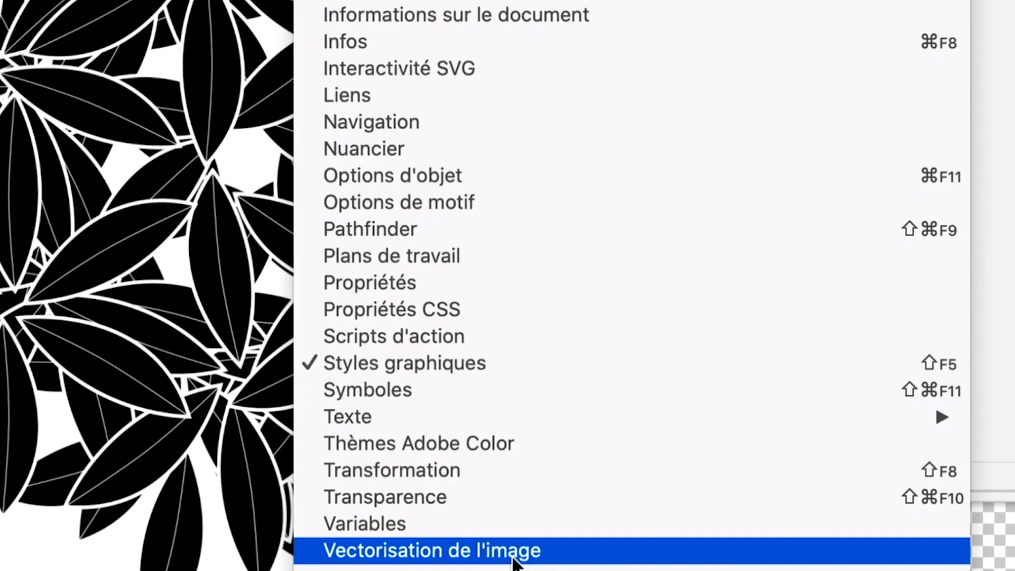
pyautogui.click(514, 560)
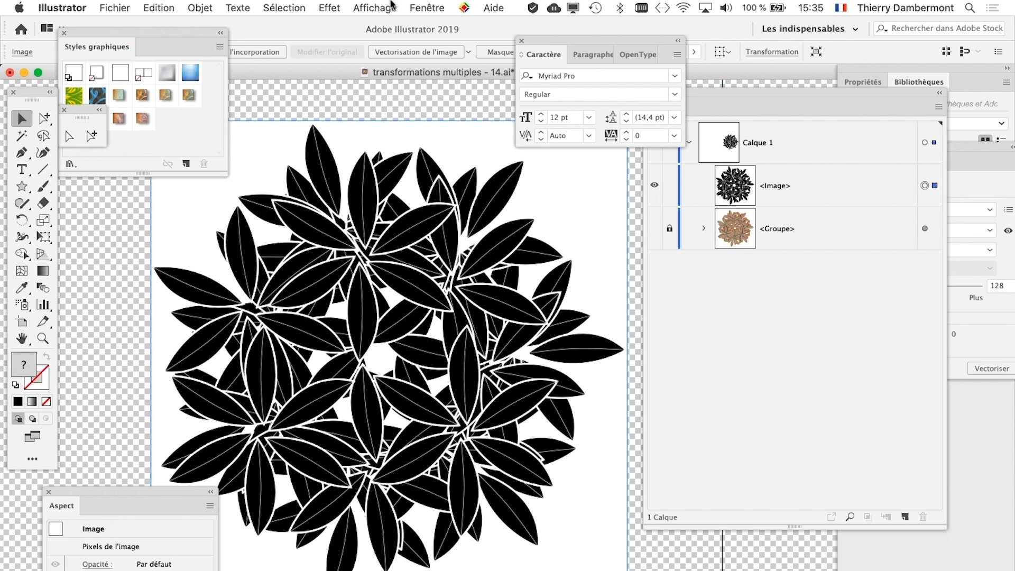
pyautogui.click(410, 9)
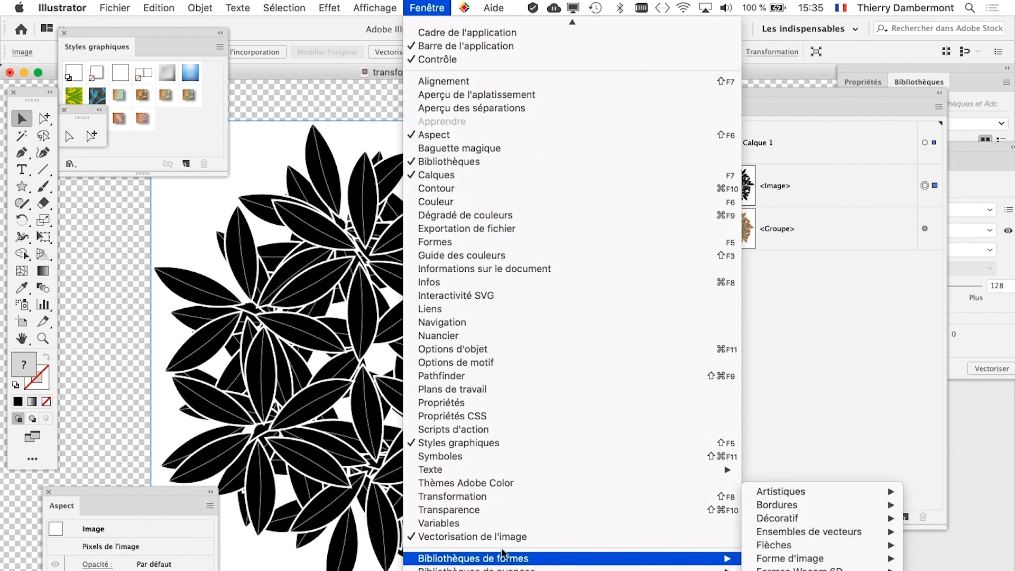
pyautogui.click(862, 461)
pyautogui.moveTo(740, 96); pyautogui.dragTo(692, 484)
pyautogui.moveTo(801, 143); pyautogui.dragTo(547, 165)
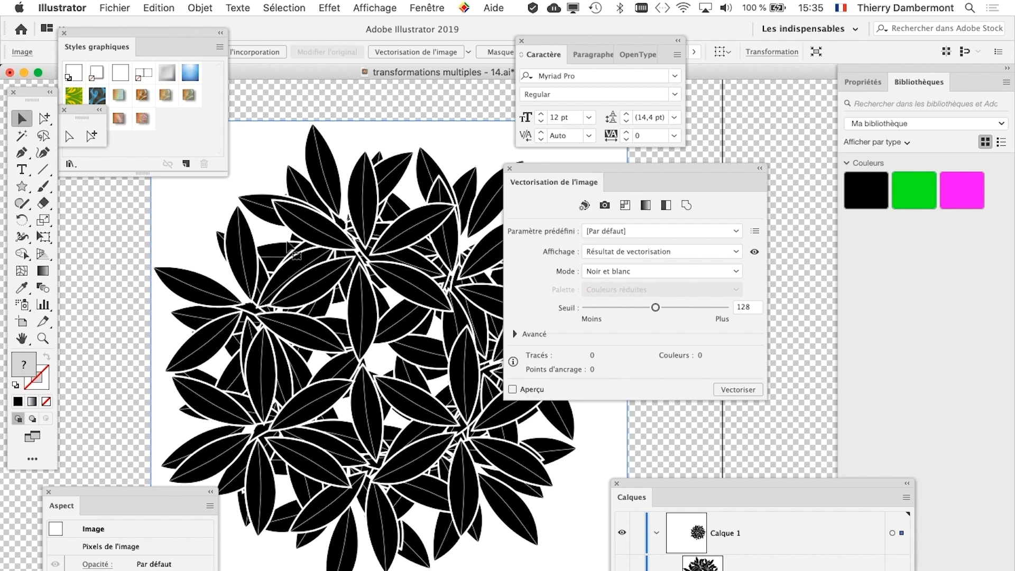
# Move the Aspect panel away from the artwork and close the Calques panel
pyautogui.scroll(-2, 301, 314)
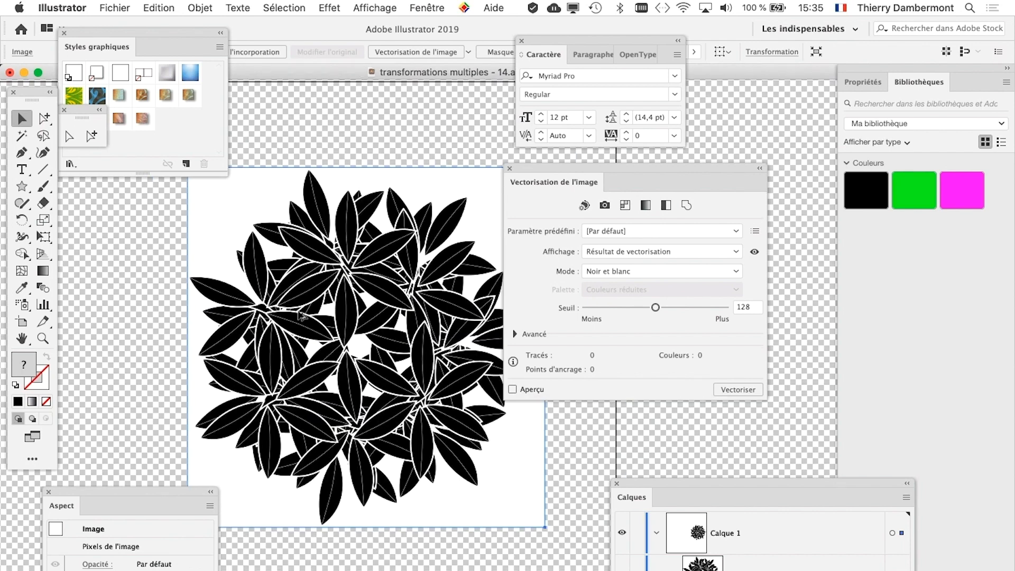
pyautogui.moveTo(183, 492); pyautogui.dragTo(94, 540)
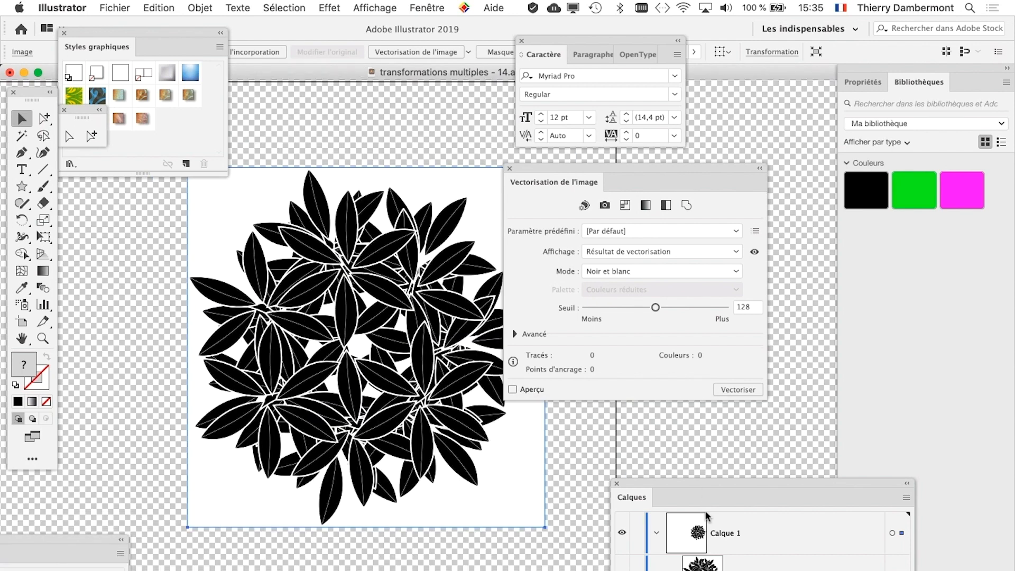
pyautogui.moveTo(711, 483); pyautogui.dragTo(149, 206)
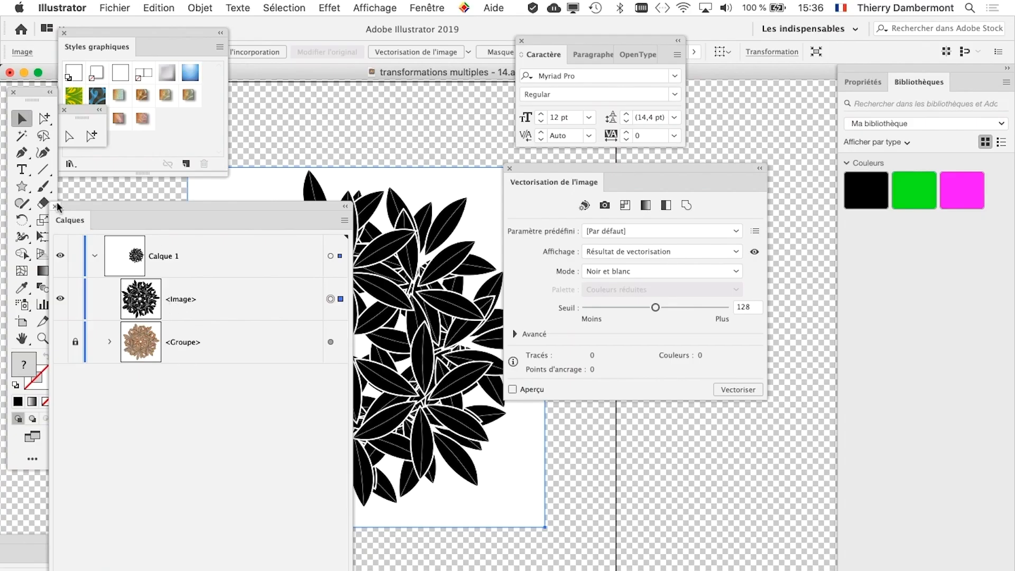
pyautogui.click(55, 205)
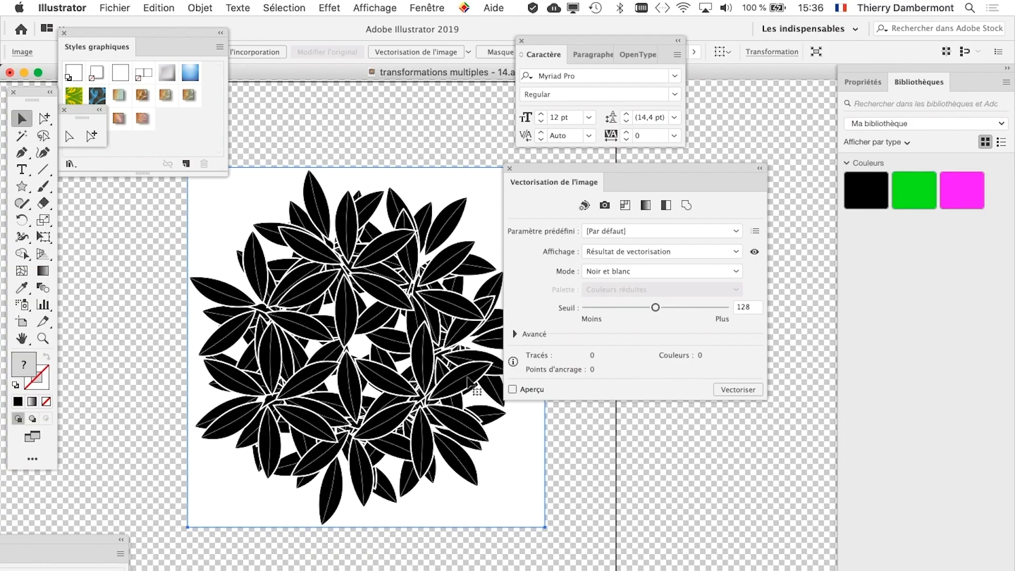
# Preview the Noir et blanc trace of the leaf image and enable Ignorer le blanc in the advanced tracing options
pyautogui.click(513, 389)
pyautogui.click(672, 357)
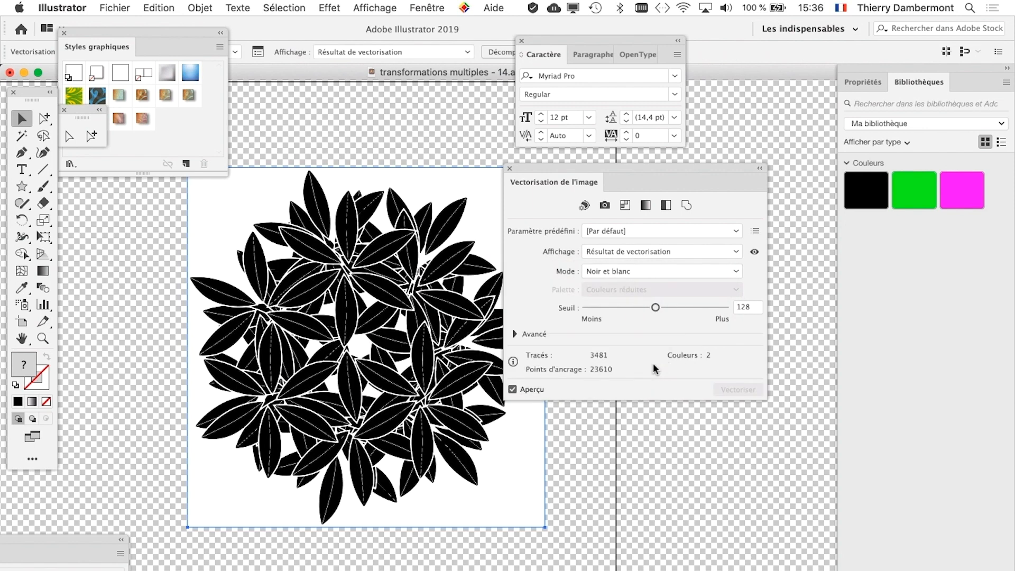
pyautogui.moveTo(604, 165); pyautogui.dragTo(664, 166)
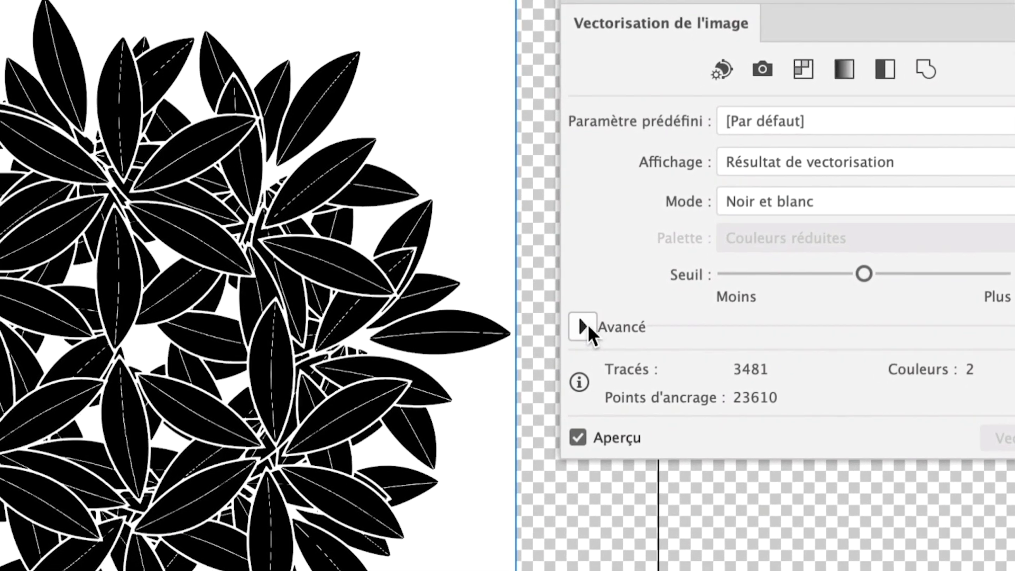
pyautogui.click(580, 335)
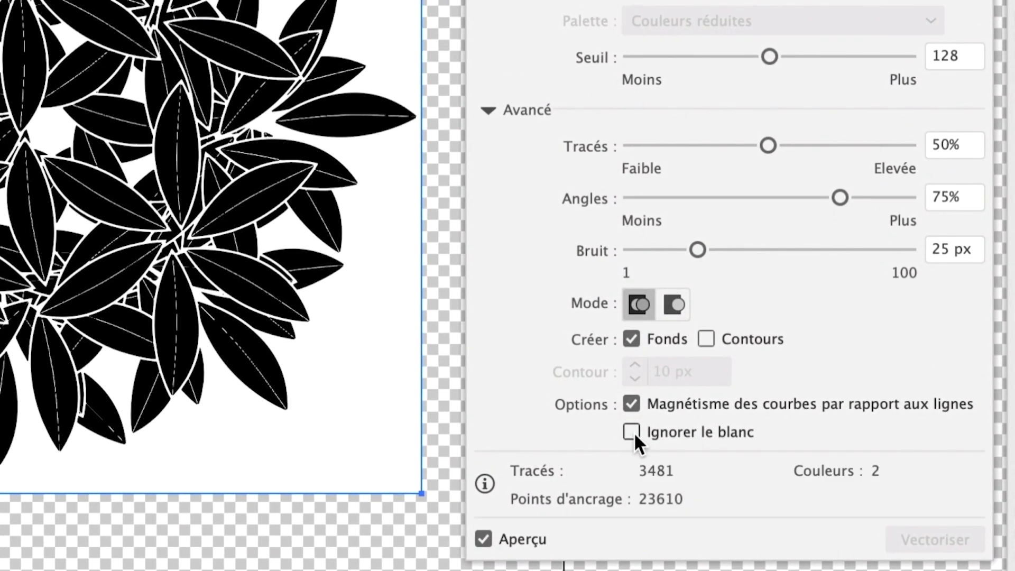
pyautogui.click(631, 432)
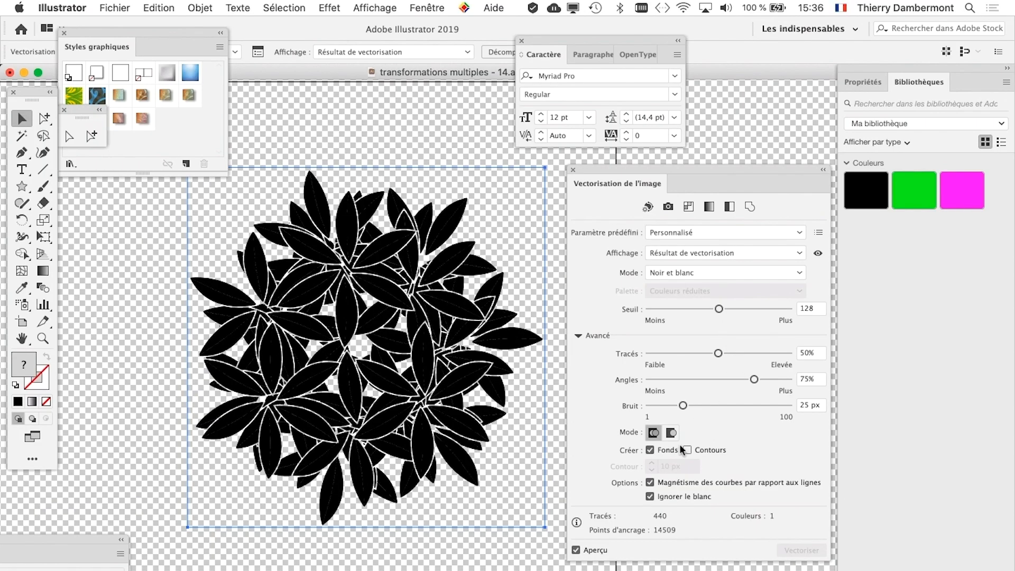
# Examine the traced leaf outlines and thin central veins up close for tracing quality and transparent gaps
pyautogui.scroll(5, 392, 309)
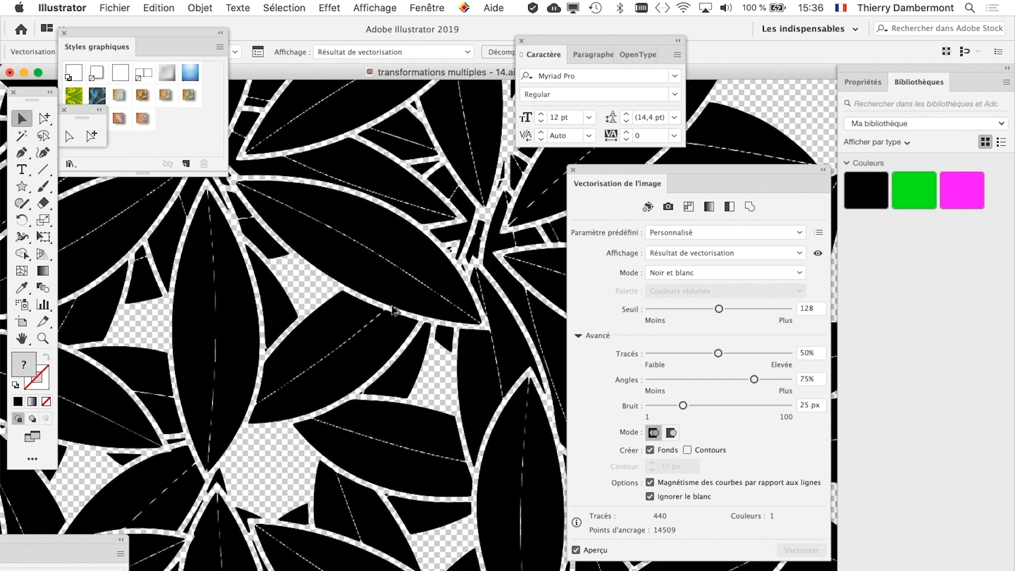
pyautogui.scroll(3, 392, 311)
pyautogui.scroll(-6, 394, 311)
pyautogui.scroll(5, 394, 314)
pyautogui.scroll(3, 405, 309)
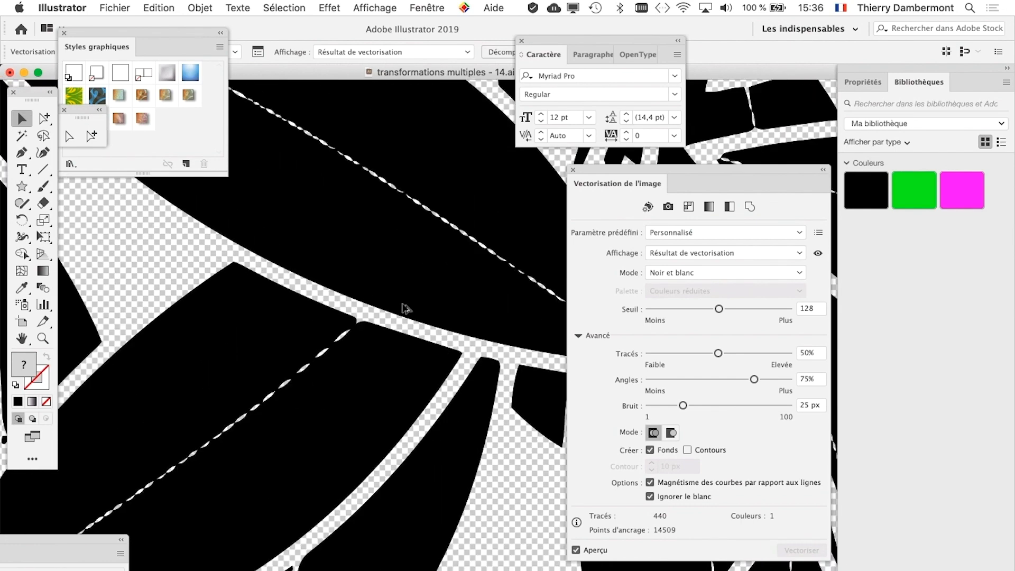
pyautogui.scroll(-3, 404, 310)
pyautogui.scroll(5, 430, 263)
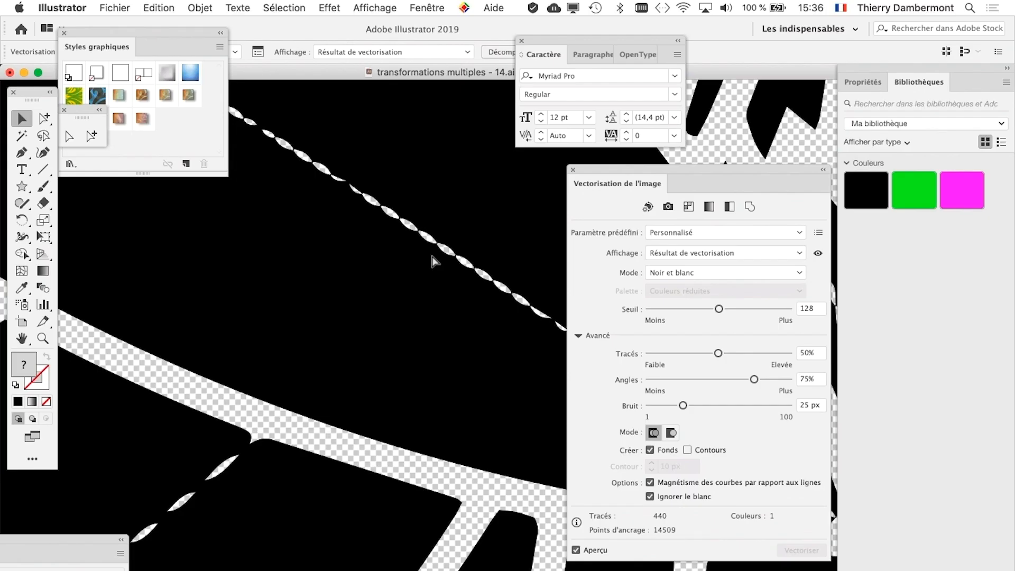
pyautogui.scroll(-8, 433, 261)
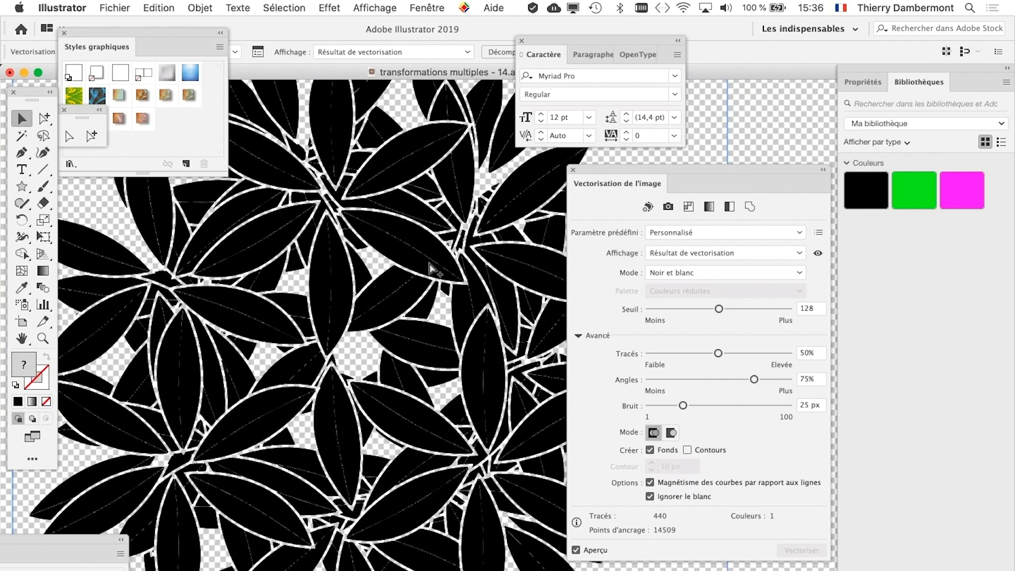
pyautogui.scroll(-6, 434, 284)
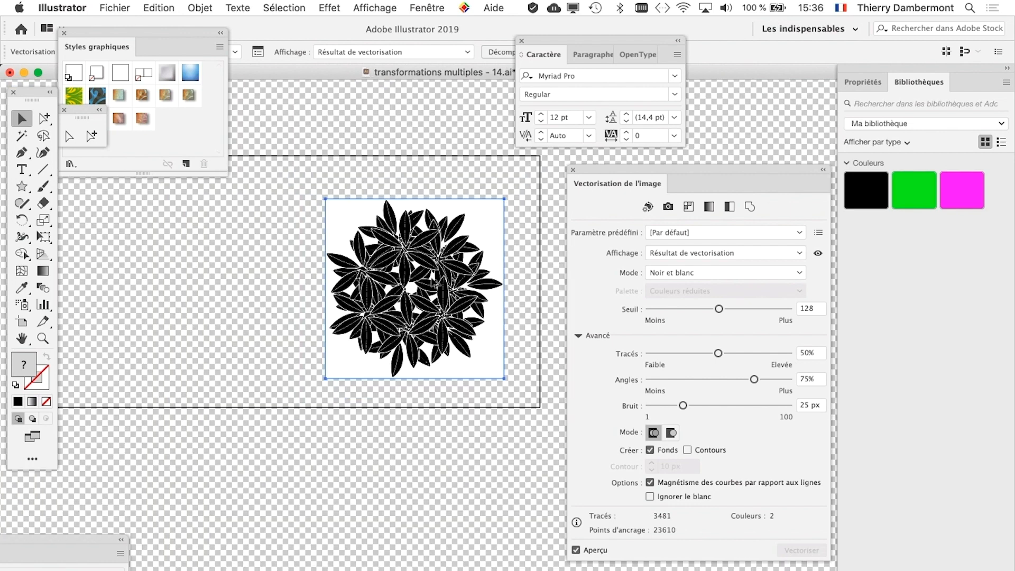
# Undo the image trace and the rasterization to restore the live black leaf group
pyautogui.press('super+z')
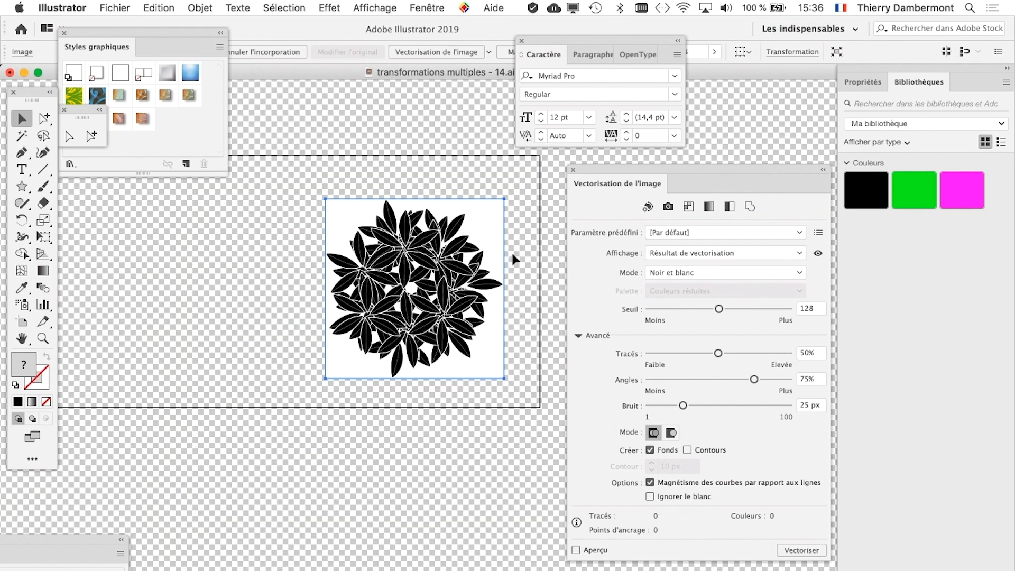
pyautogui.press('super+z')
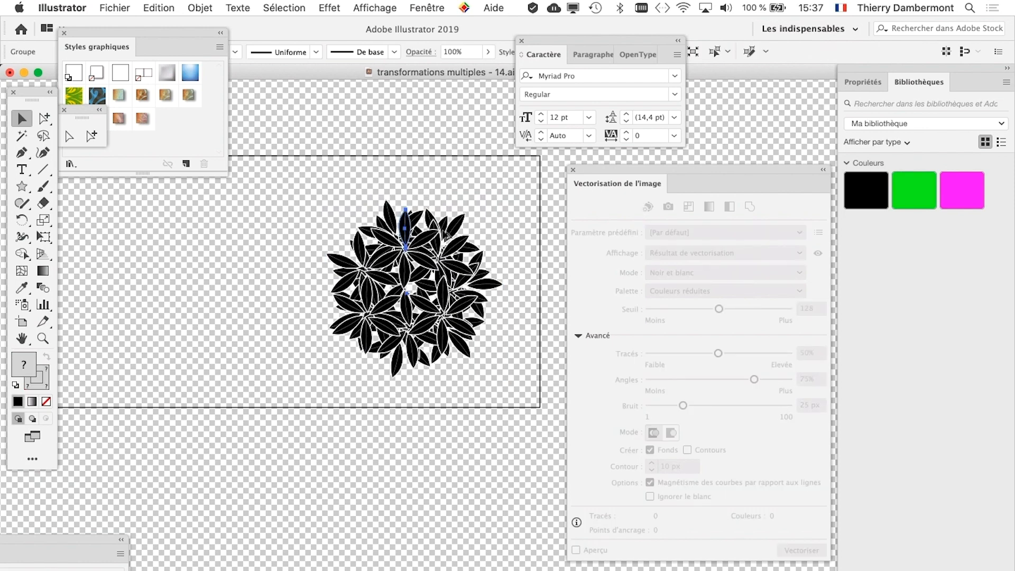
pyautogui.scroll(10, 447, 235)
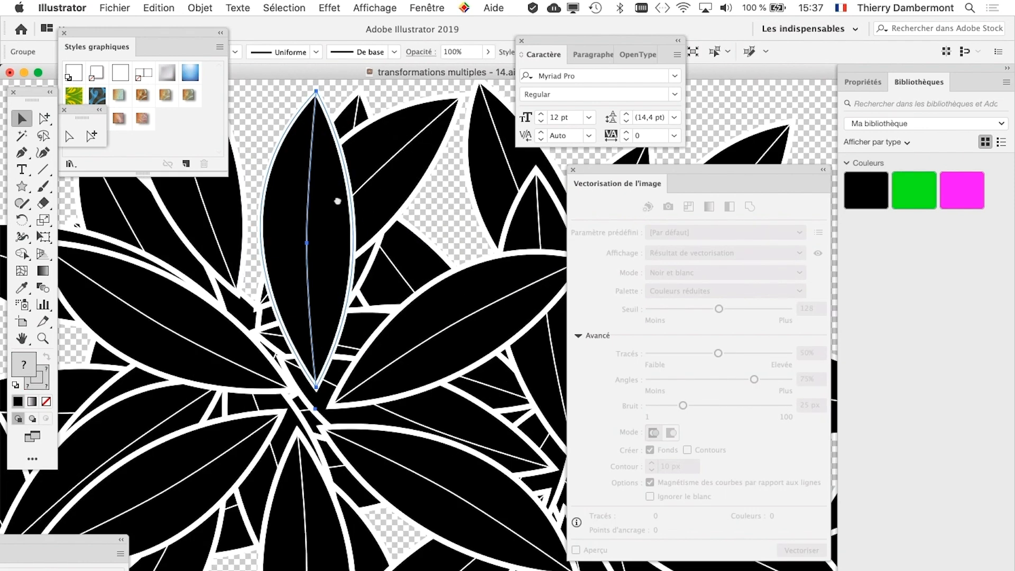
# Set the stroke weight of the upright leaf's central vein to 3 pt in the live black leaf group
pyautogui.scroll(5, 337, 201)
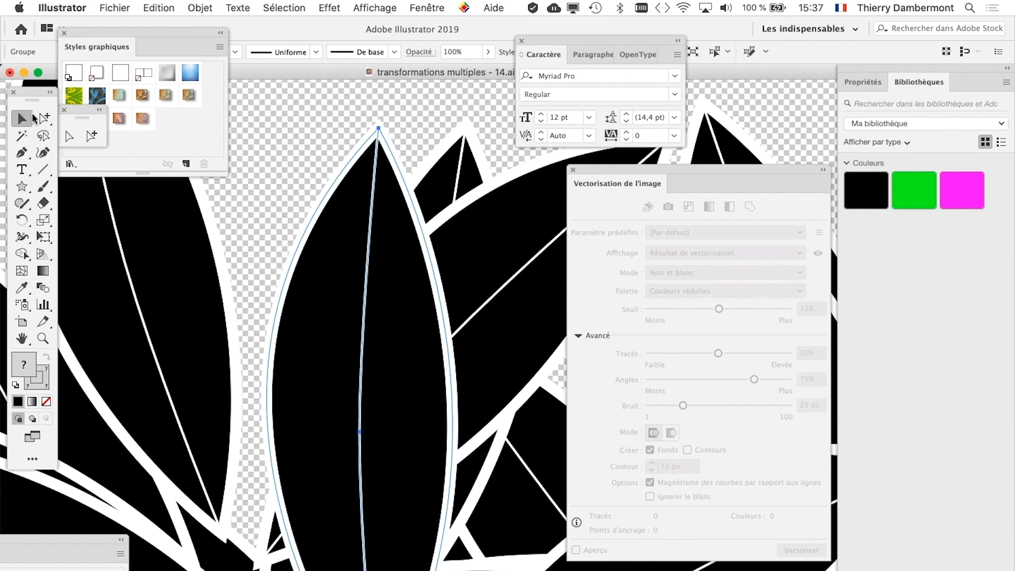
pyautogui.click(43, 119)
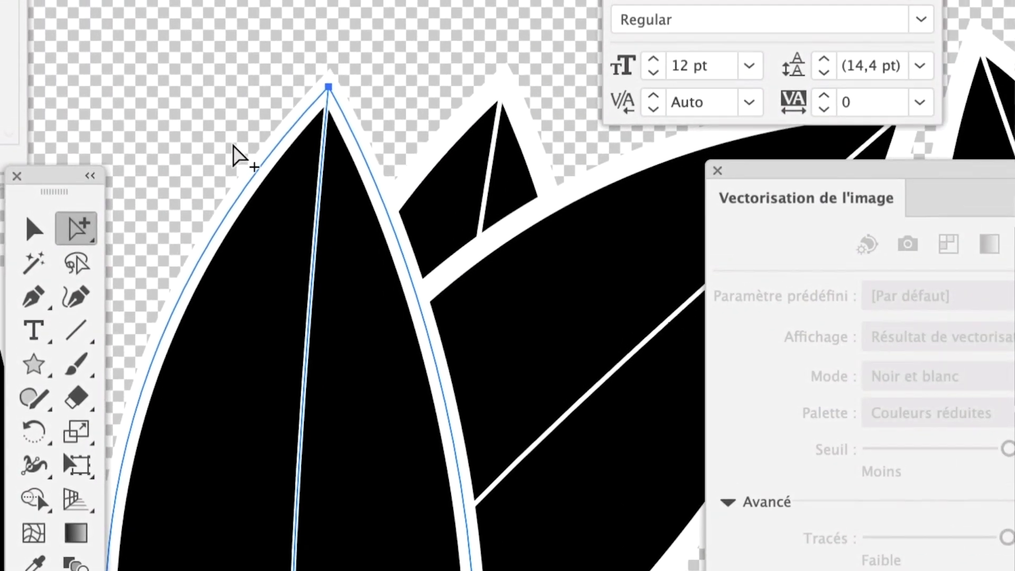
pyautogui.click(233, 145)
pyautogui.click(320, 195)
pyautogui.click(291, 7)
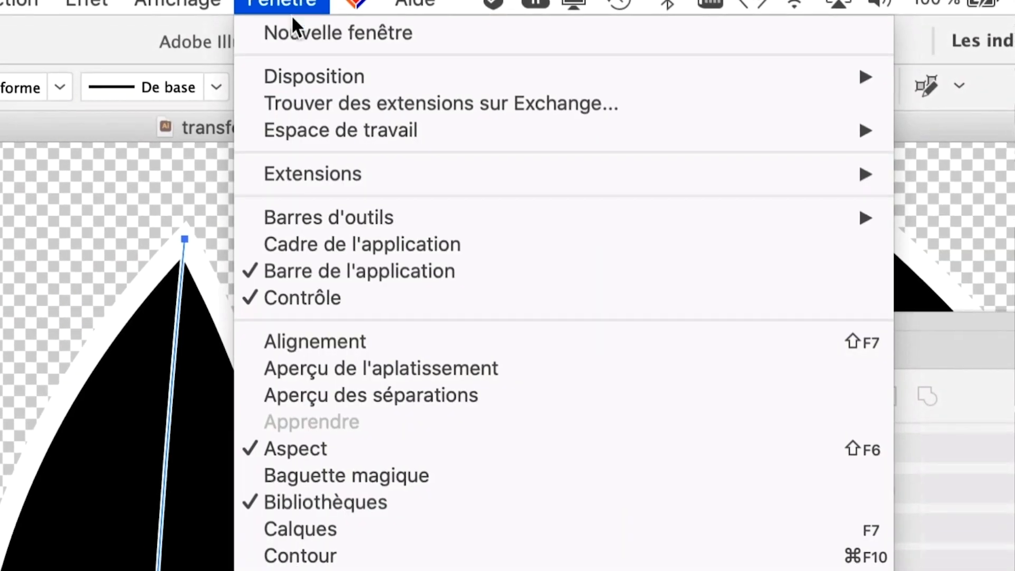
pyautogui.click(324, 556)
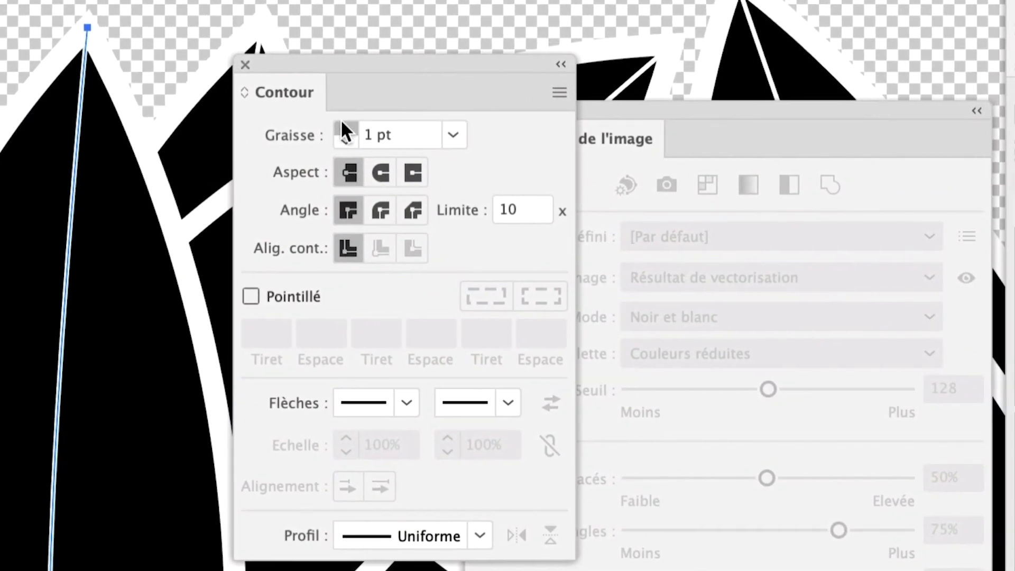
pyautogui.click(346, 127)
pyautogui.click(346, 127)
pyautogui.click(345, 127)
pyautogui.click(346, 140)
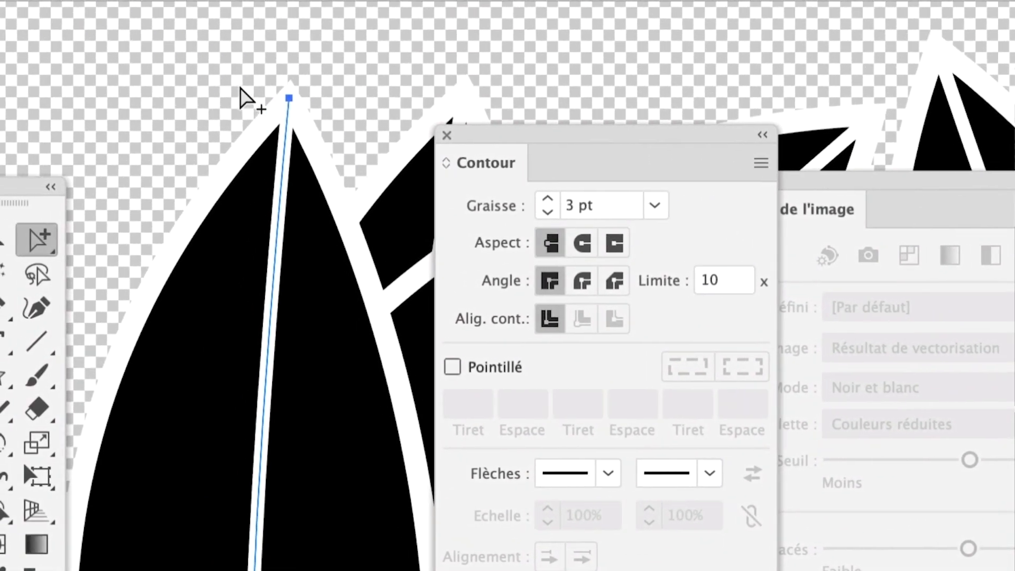
pyautogui.click(36, 12)
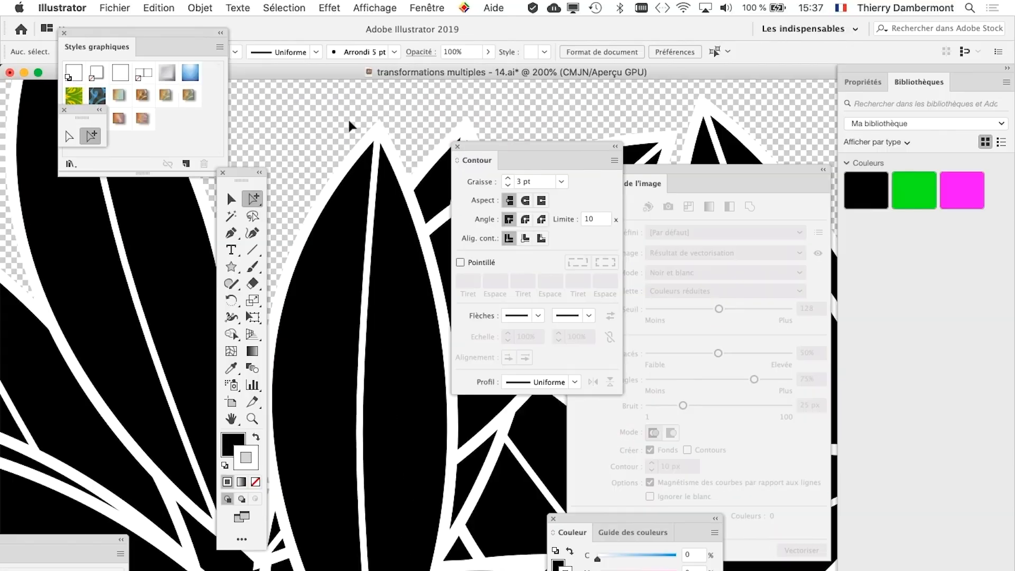
# Move the toolbar and the Contour panel away from the leaf rosette
pyautogui.press('super+minus')
pyautogui.press('super+minus')
pyautogui.press('super+minus')
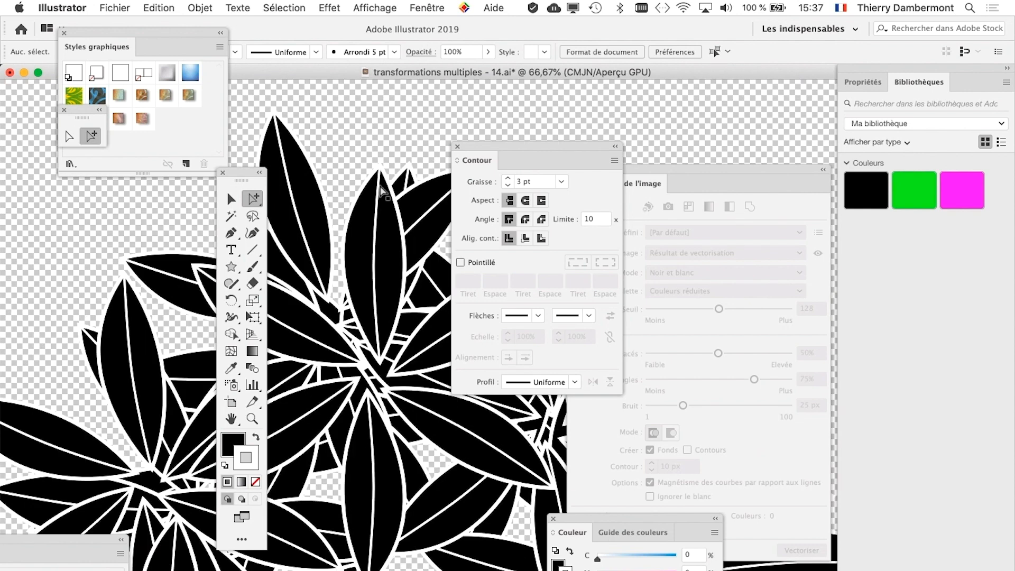
pyautogui.press('super+minus')
pyautogui.press('super+minus')
pyautogui.moveTo(238, 177); pyautogui.dragTo(52, 195)
pyautogui.moveTo(479, 150); pyautogui.dragTo(893, 297)
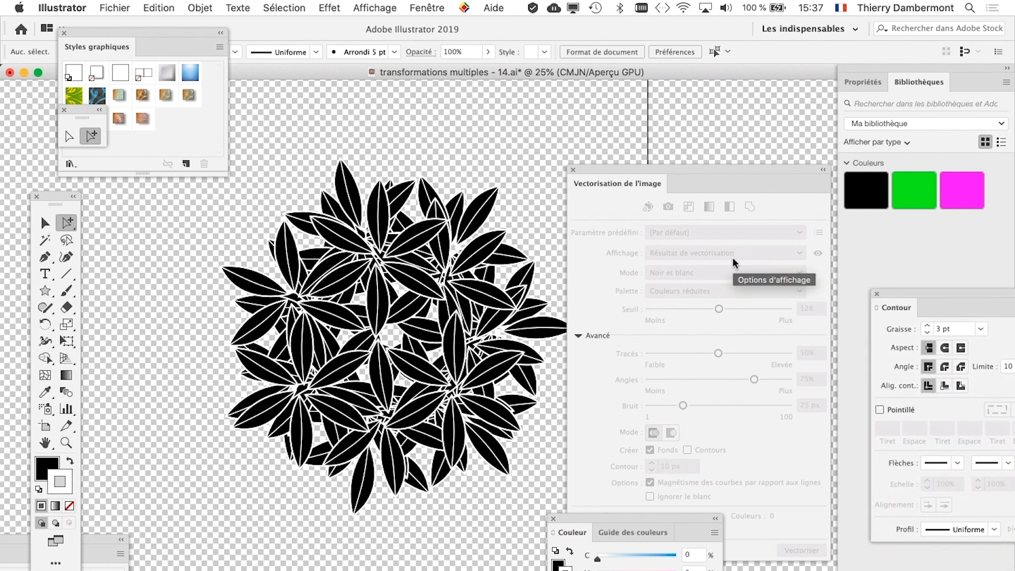
# Select the upright leaf's central vein again and close the Aspect, Couleur and Contour panels
pyautogui.scroll(2, 377, 210)
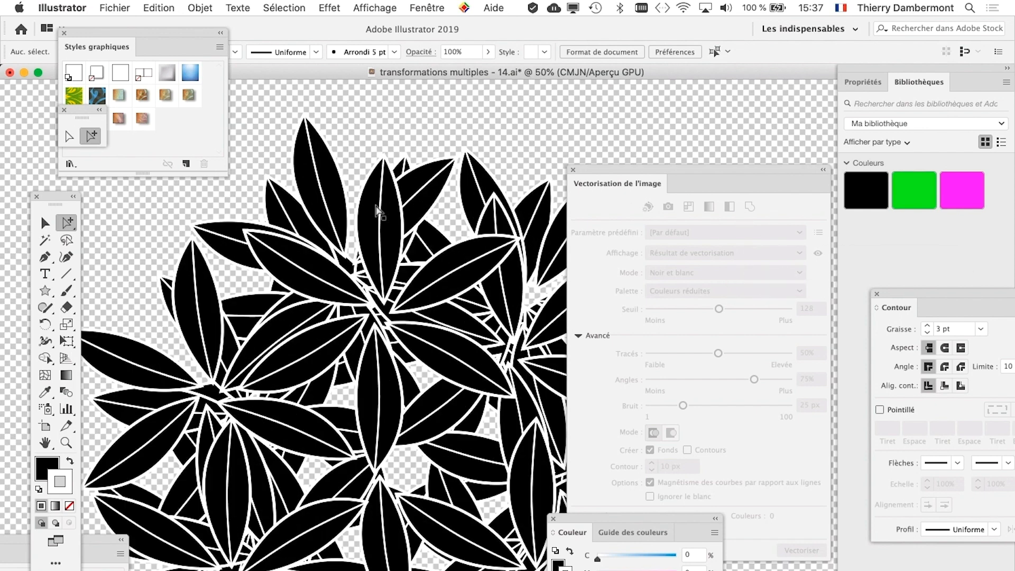
pyautogui.scroll(2, 378, 210)
pyautogui.click(385, 211)
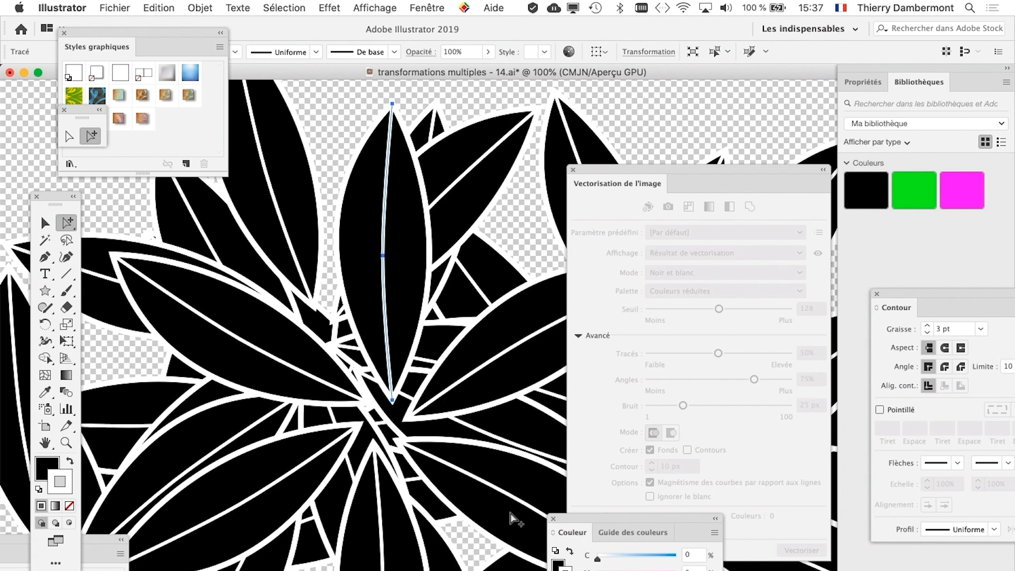
pyautogui.scroll(-3, 505, 478)
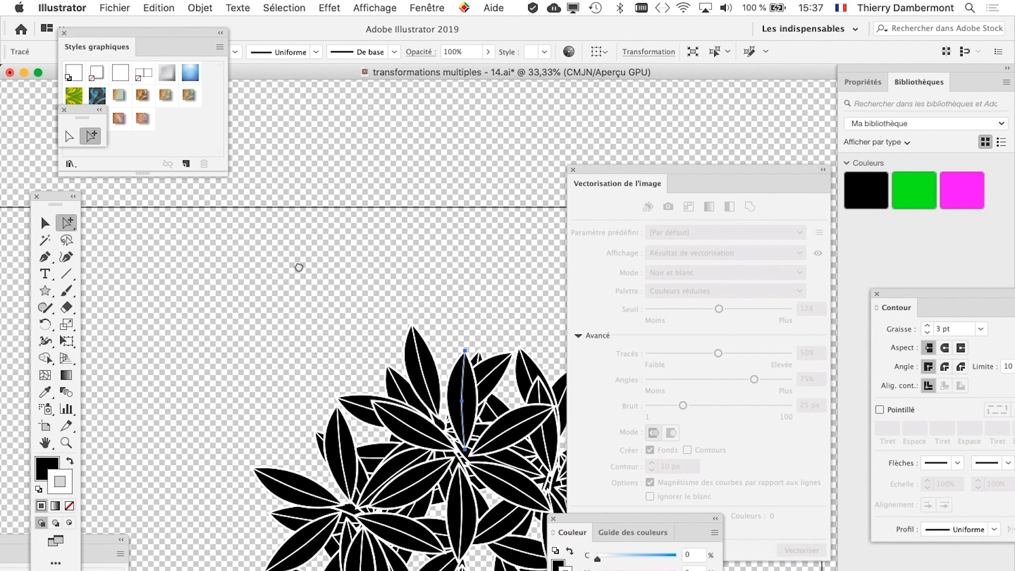
pyautogui.moveTo(299, 268); pyautogui.dragTo(228, 157)
pyautogui.moveTo(90, 540); pyautogui.dragTo(278, 438)
pyautogui.click(149, 437)
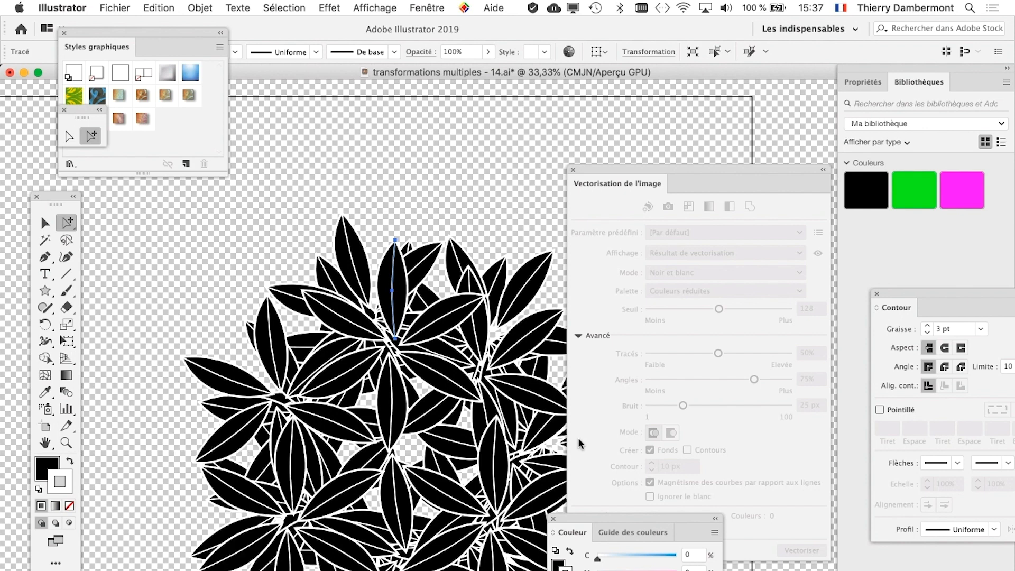
pyautogui.click(553, 518)
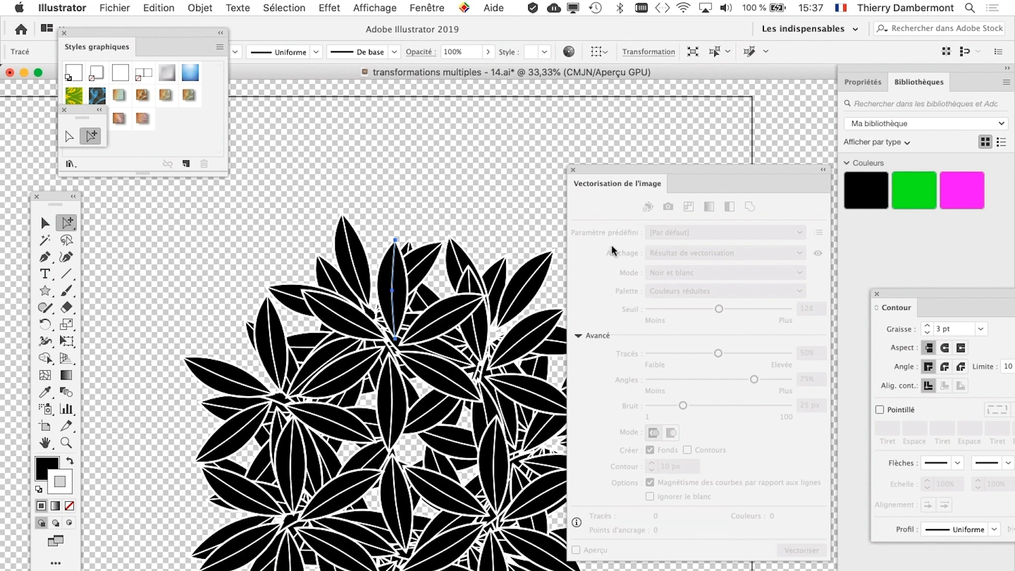
pyautogui.click(877, 294)
# Show the Calques panel and move it clear of the toolbar
pyautogui.click(442, 7)
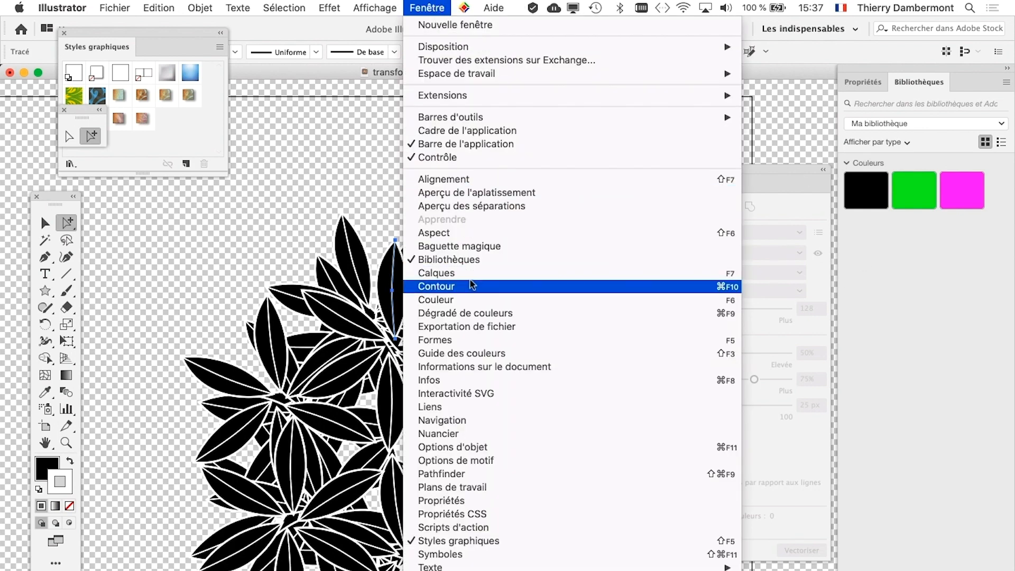
pyautogui.click(528, 270)
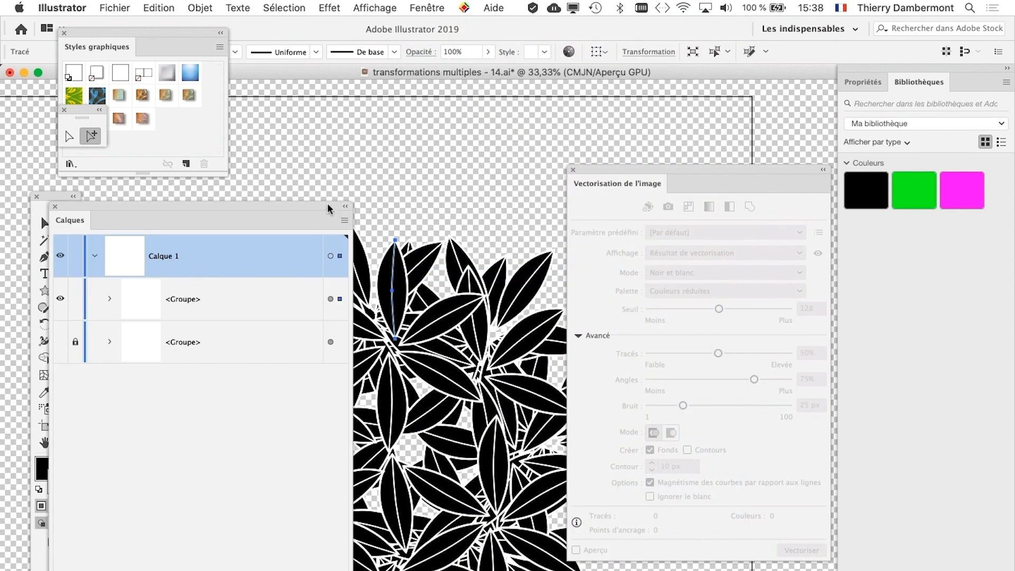
pyautogui.moveTo(336, 207); pyautogui.dragTo(747, 105)
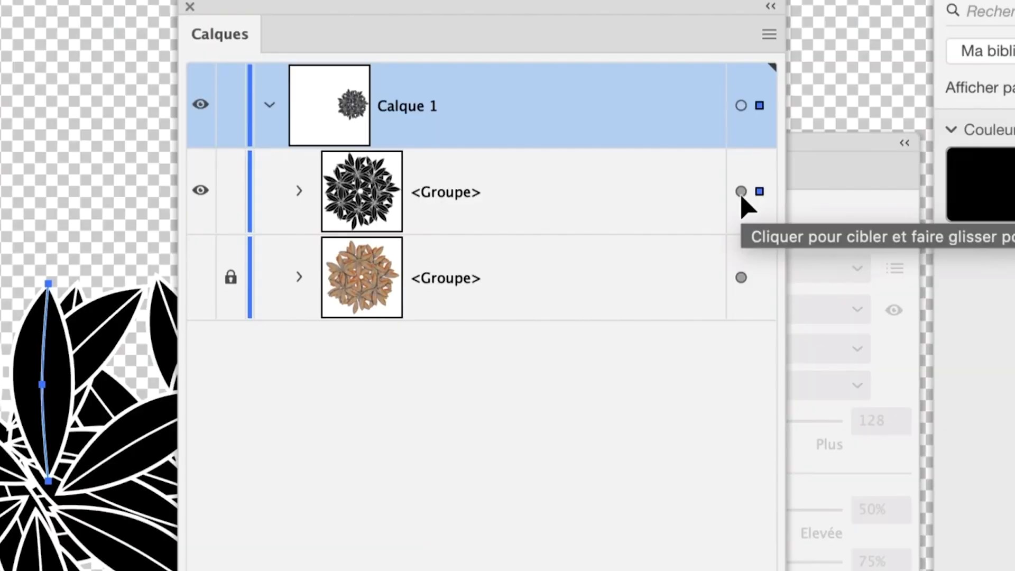
# Rasterize the whole black leaf group in CMJN at Elevée (300 ppp) with a Blanc background
pyautogui.click(741, 194)
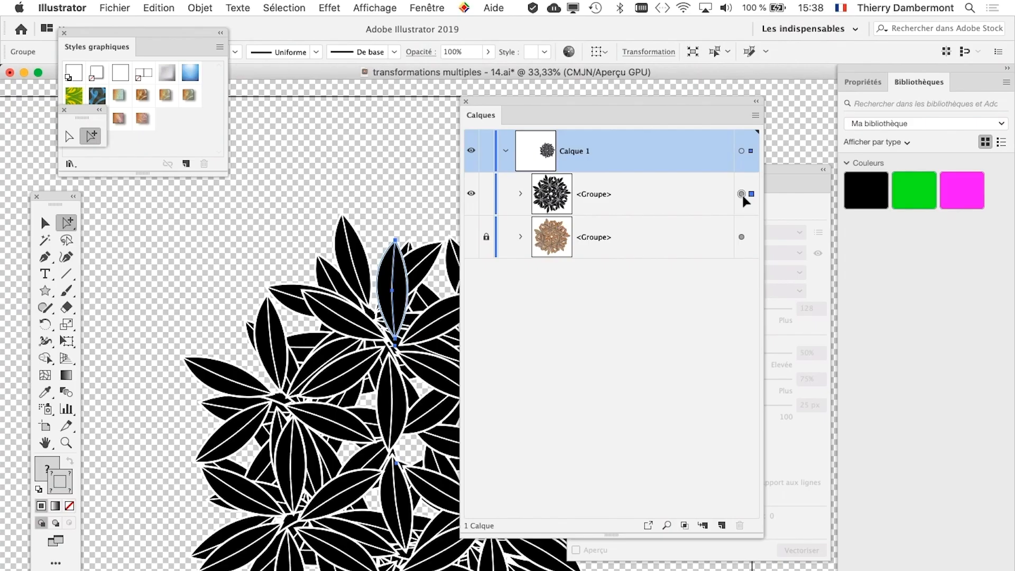
pyautogui.click(212, 7)
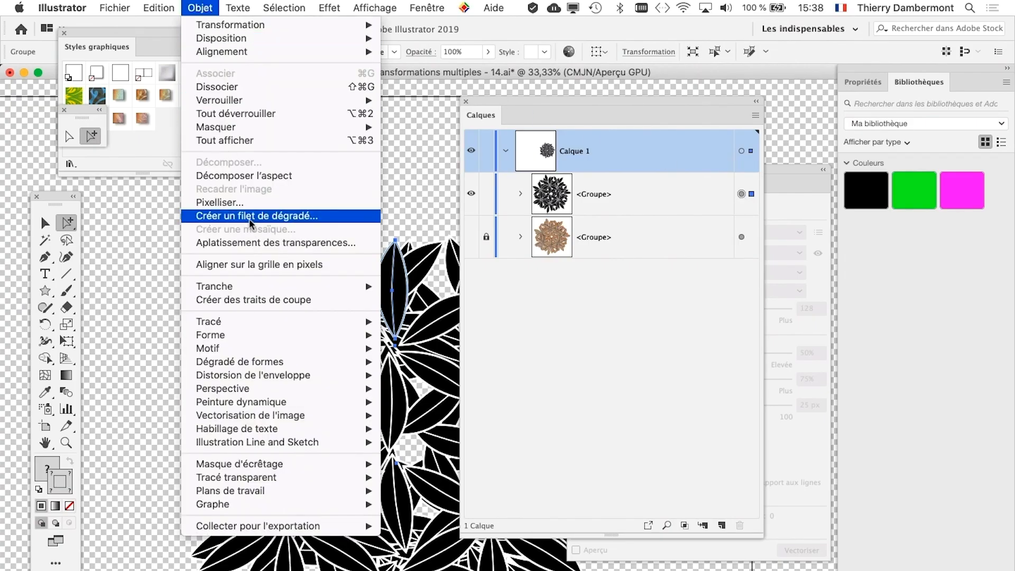
pyautogui.click(253, 203)
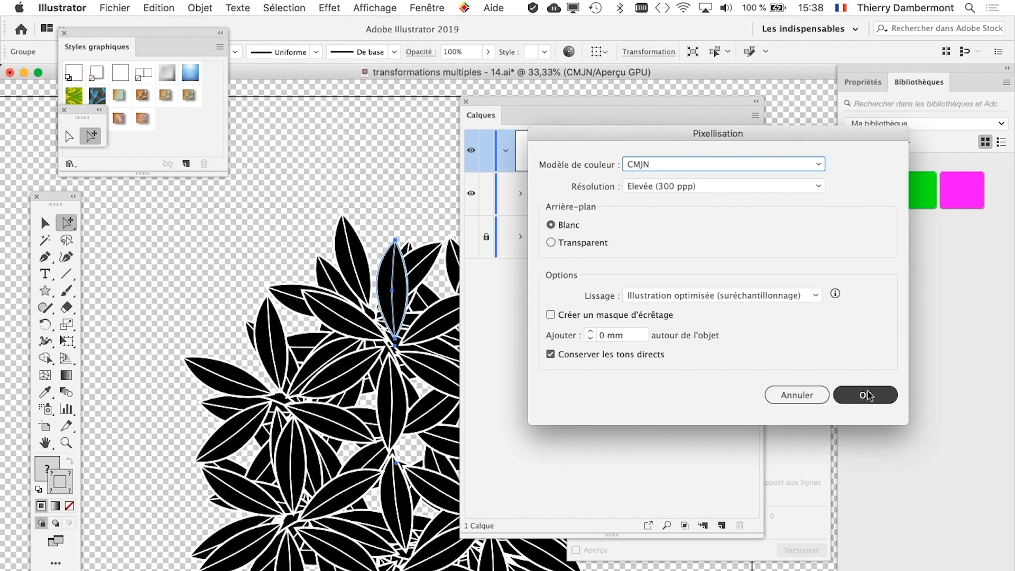
pyautogui.click(866, 395)
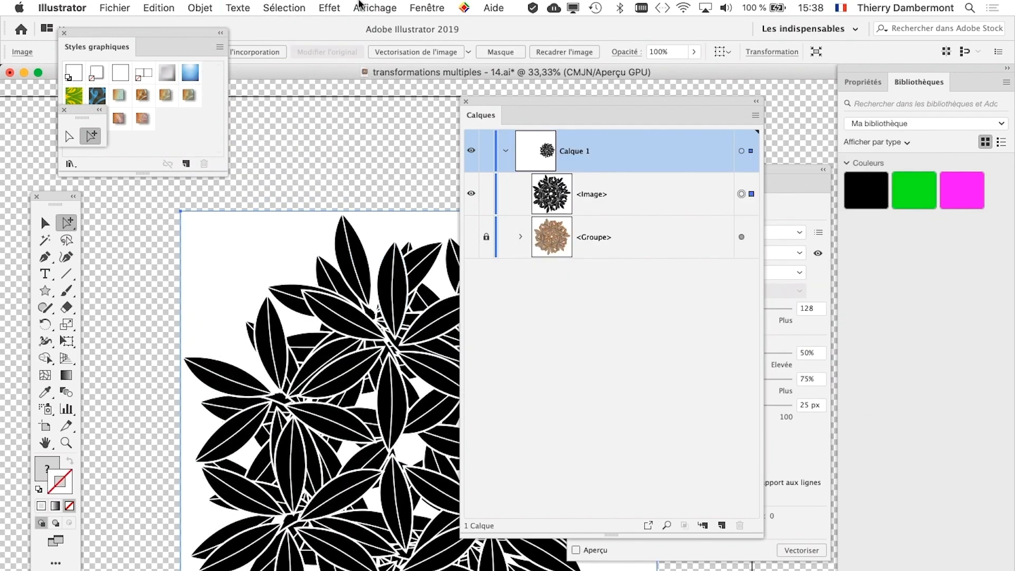
# Trace the rasterized rosette in Noir et blanc mode with Aperçu and Ignorer le blanc enabled
pyautogui.moveTo(485, 105); pyautogui.dragTo(899, 347)
pyautogui.moveTo(660, 172); pyautogui.dragTo(646, 72)
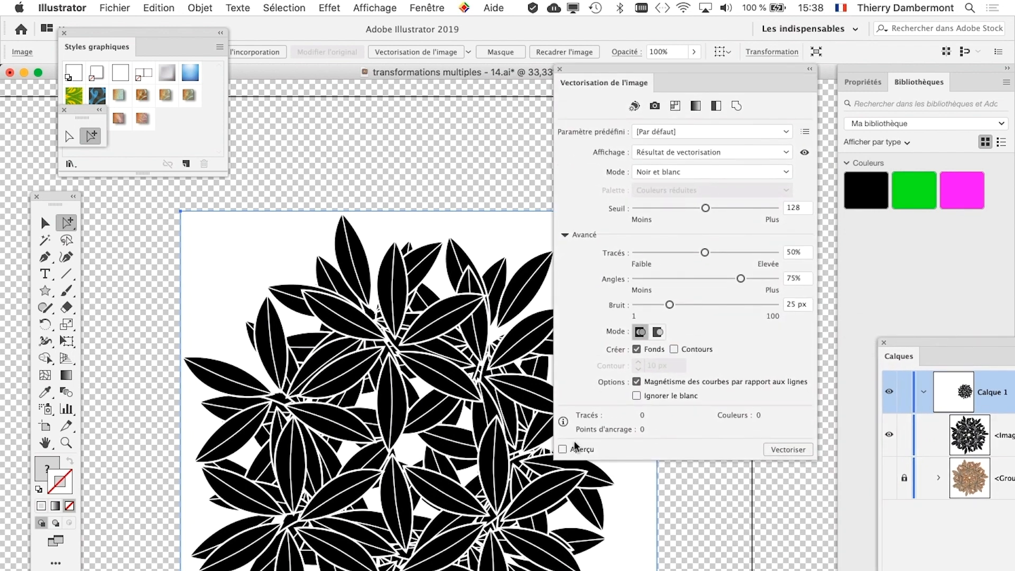
pyautogui.click(574, 451)
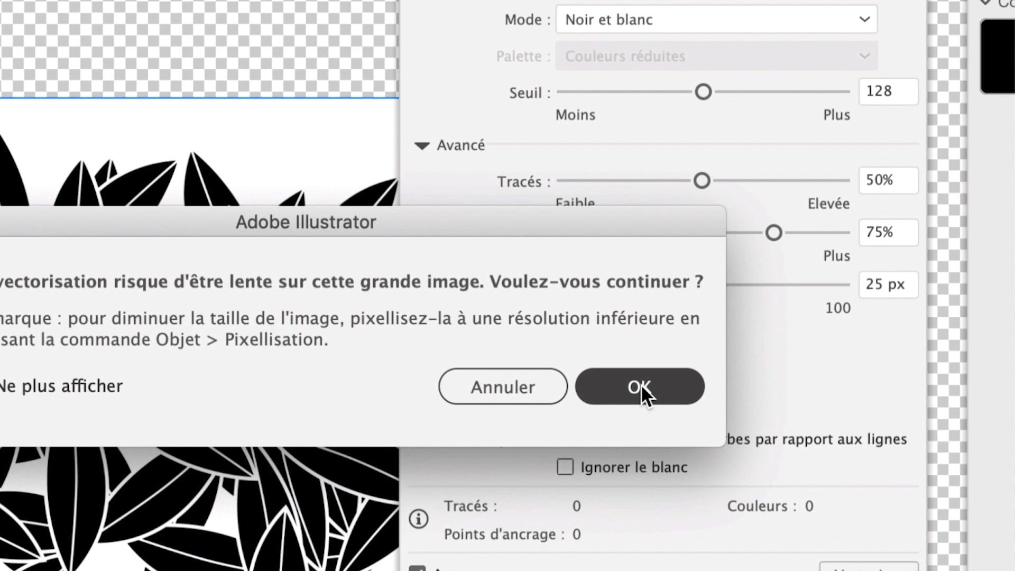
pyautogui.click(764, 268)
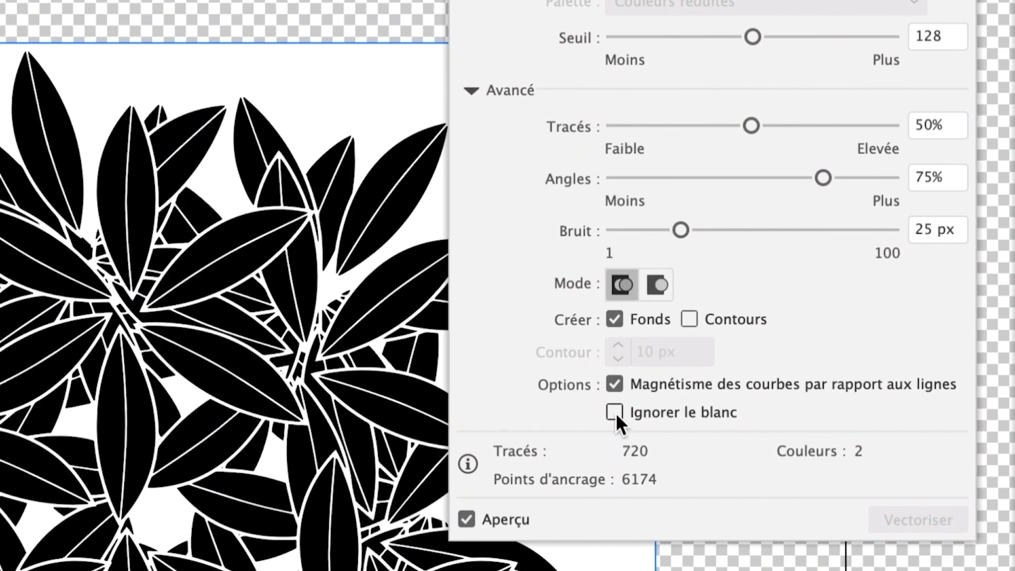
pyautogui.click(615, 412)
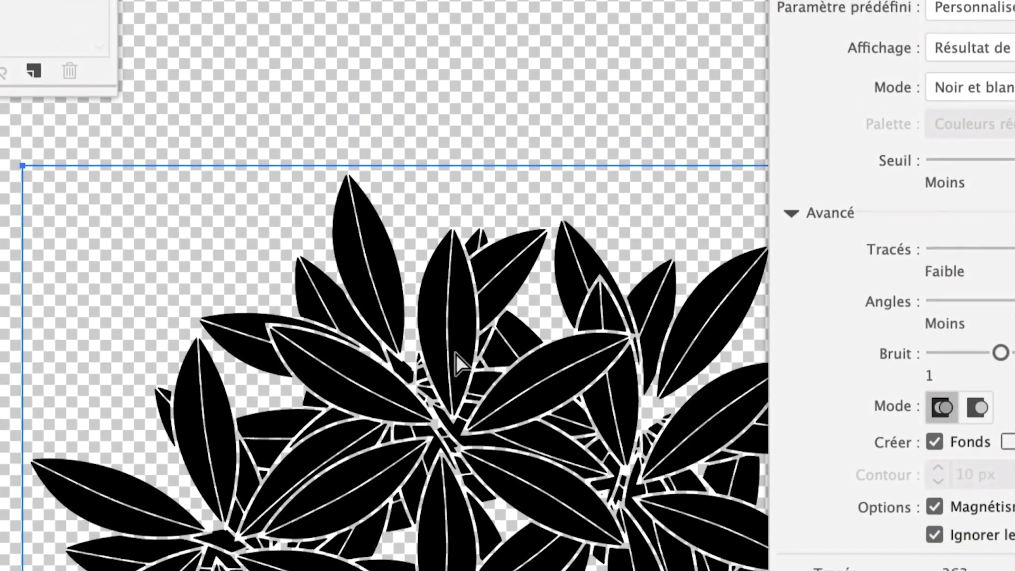
# Check the traced central veins for transparency up close and close the Vectorisation de l'image panel
pyautogui.scroll(3, 453, 348)
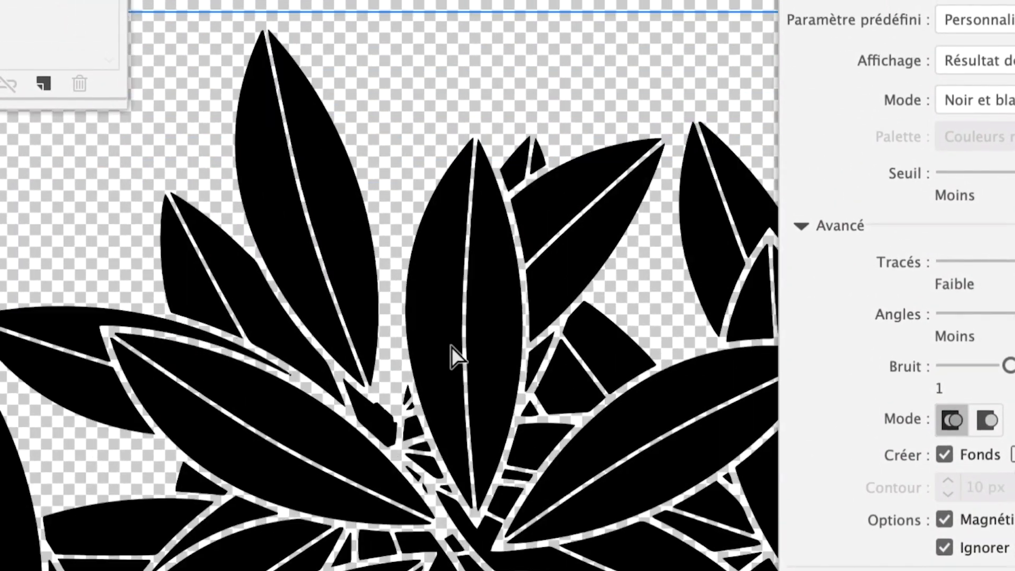
pyautogui.scroll(-5, 453, 347)
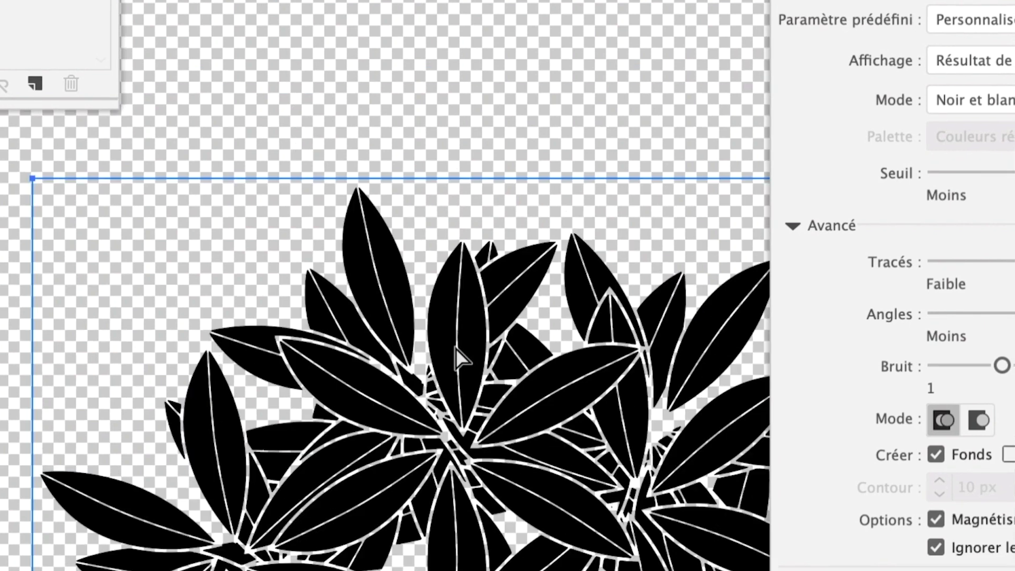
pyautogui.scroll(-1, 455, 348)
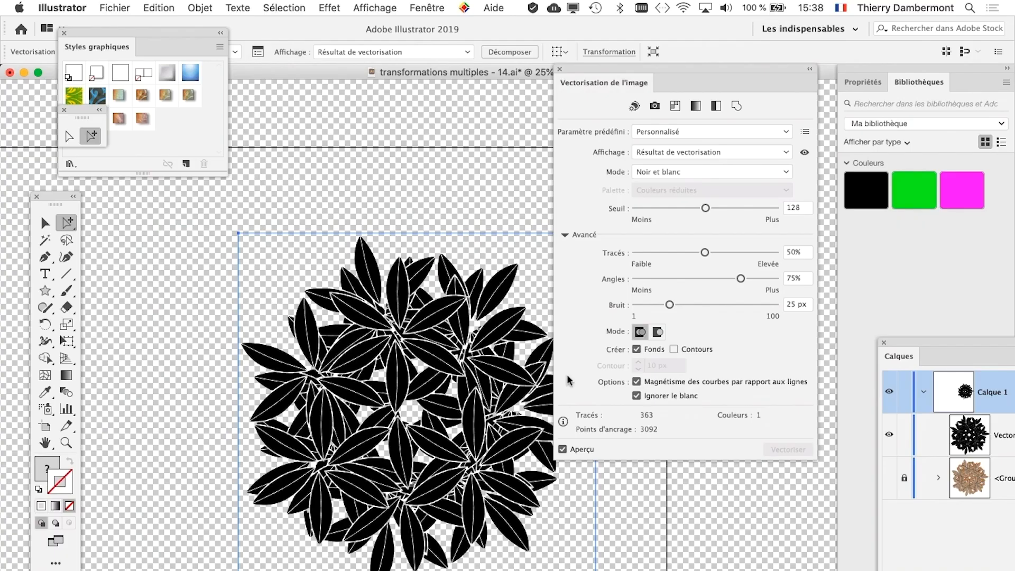
pyautogui.click(559, 69)
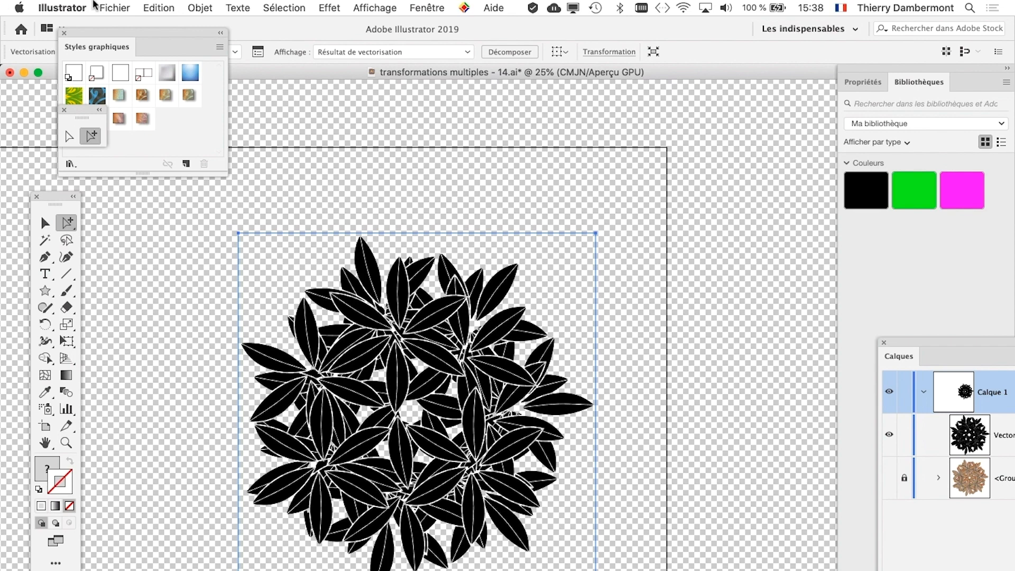
# Save the document as transformations multiples - 15.ai in the cours 2 AI gr2 folder
pyautogui.click(116, 7)
pyautogui.click(138, 125)
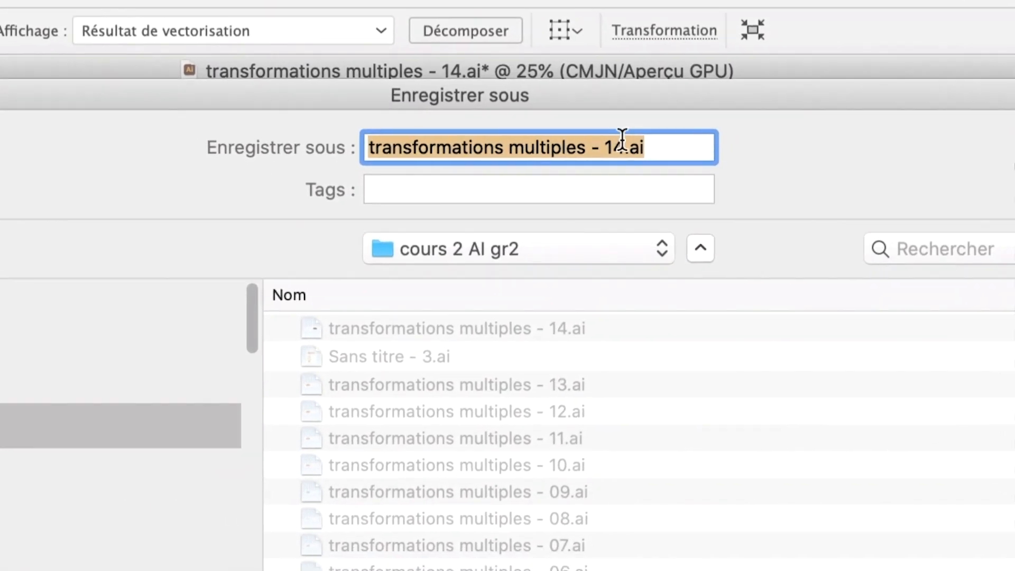
pyautogui.click(622, 142)
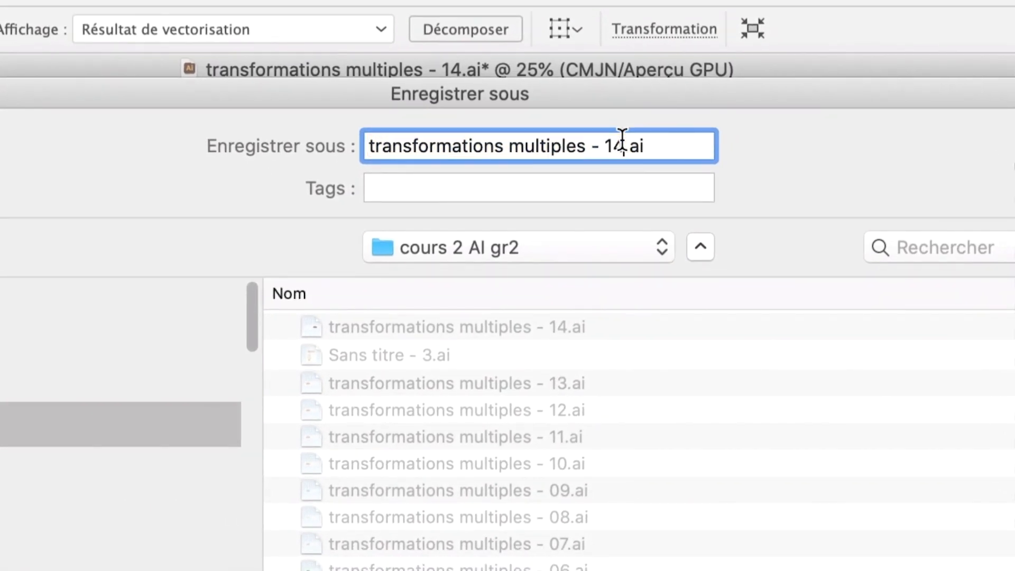
pyautogui.press('BackSpace')
pyautogui.write('5')
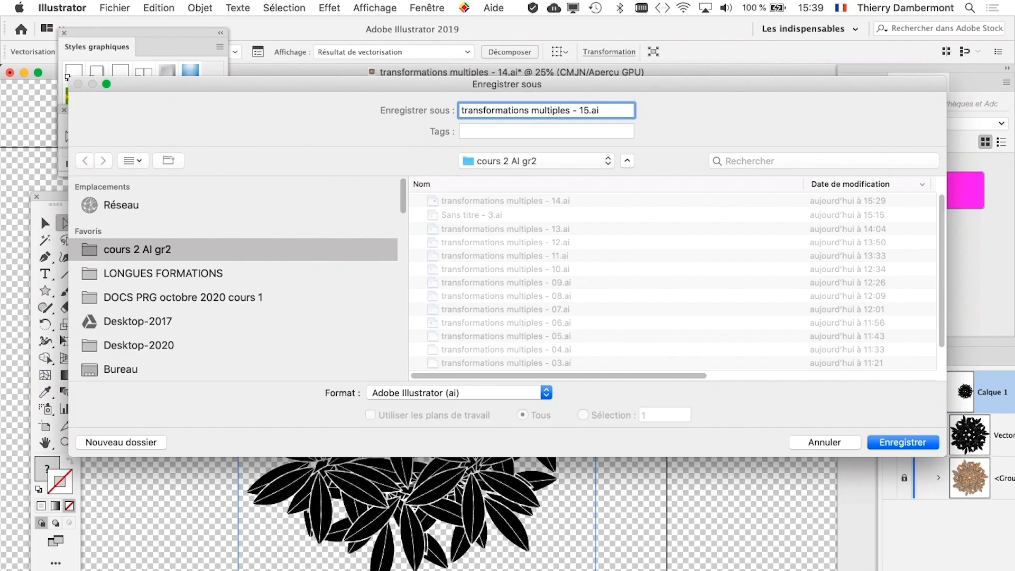
pyautogui.press('Return')
pyautogui.press('Return')
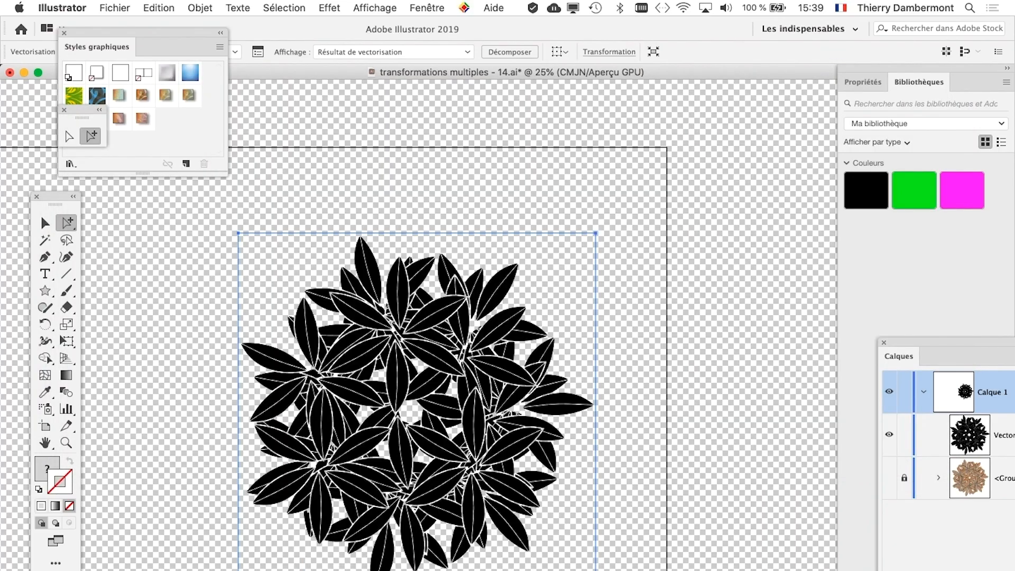
# Examine the traced rosette's outlines and central veins against the transparency grid, both up close and as a whole
pyautogui.scroll(2, 475, 406)
pyautogui.moveTo(525, 350); pyautogui.dragTo(657, 265)
pyautogui.scroll(-2, 632, 285)
pyautogui.scroll(6, 629, 289)
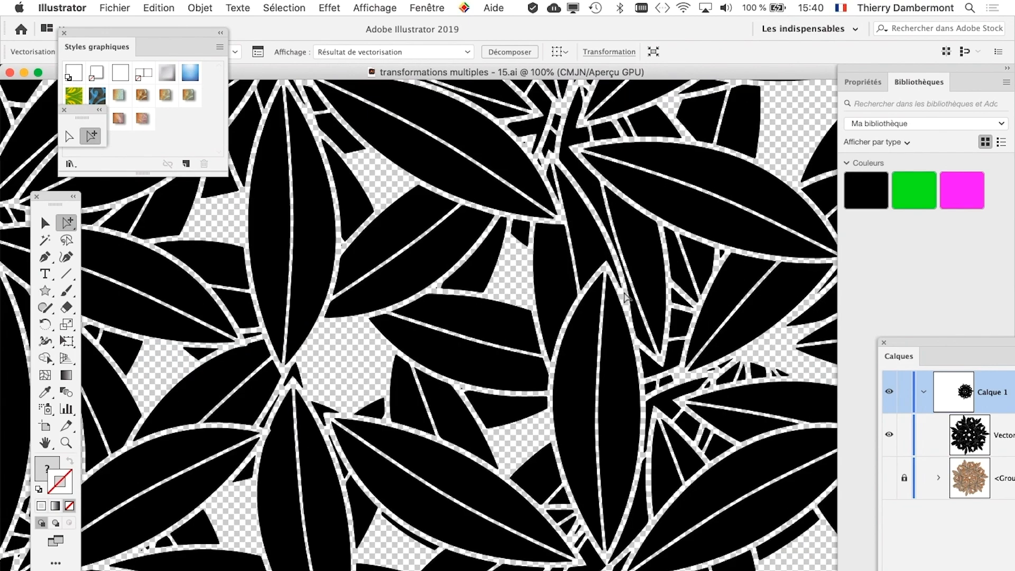
pyautogui.scroll(-6, 625, 294)
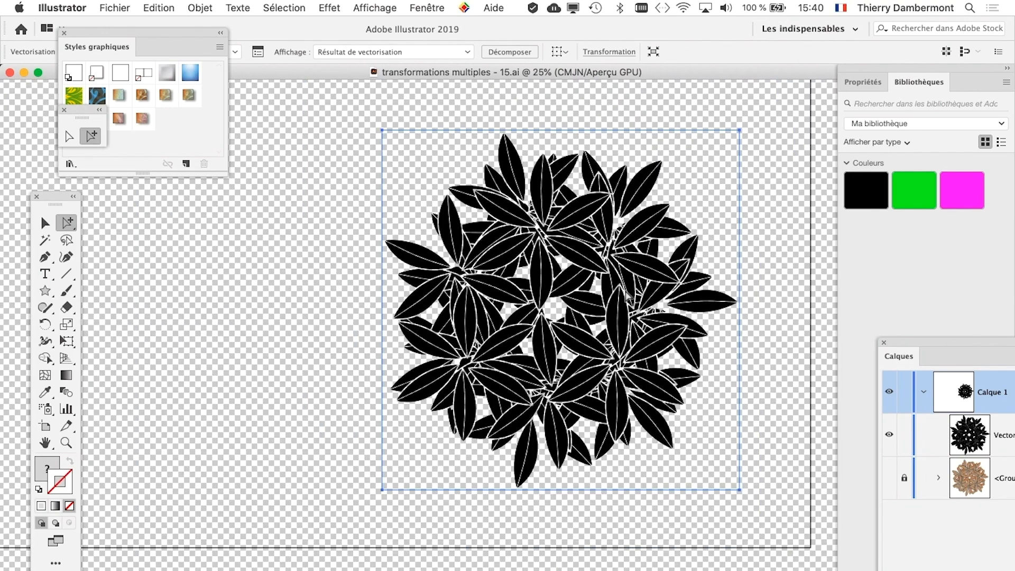
pyautogui.scroll(1, 626, 297)
pyautogui.scroll(1, 627, 298)
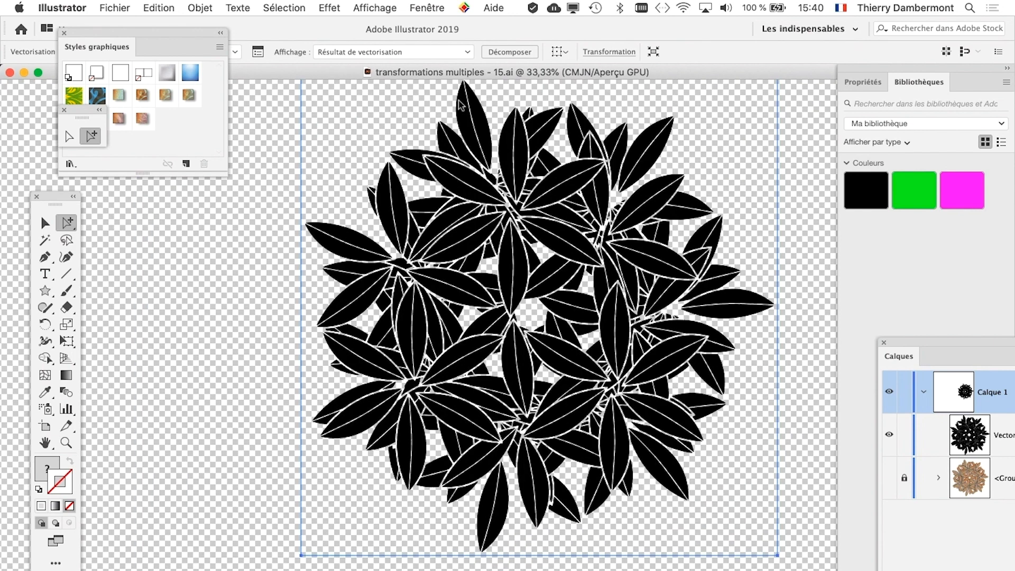
# Hide the transparency grid behind the traced rosette
pyautogui.click(364, 7)
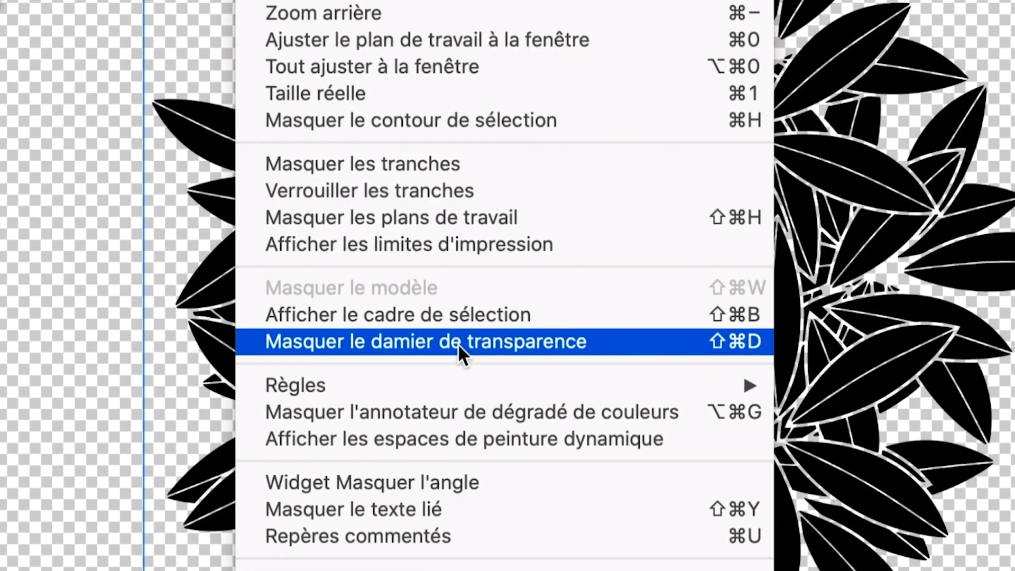
pyautogui.click(458, 342)
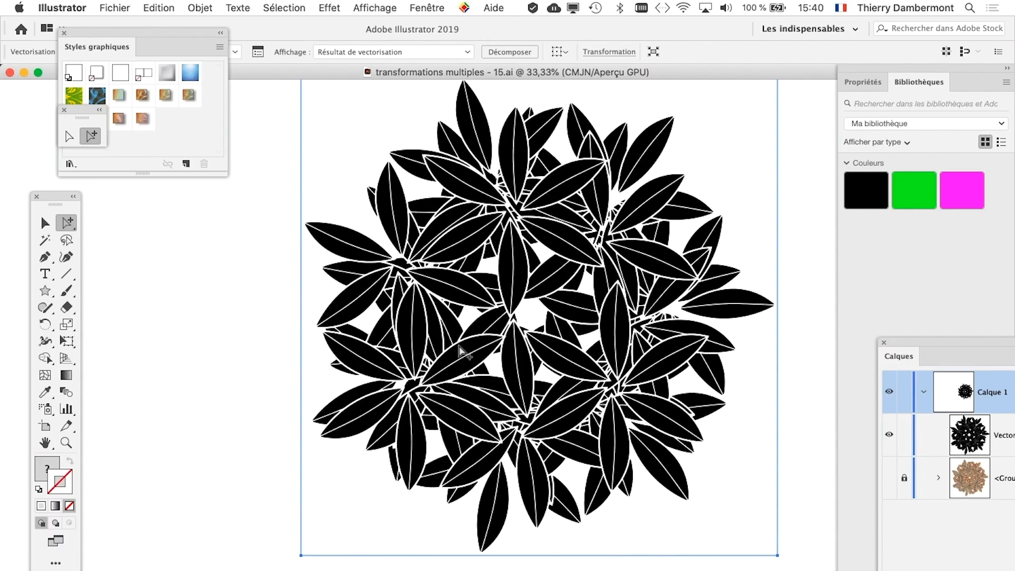
pyautogui.hscroll(5, 560, 373)
pyautogui.scroll(1, 560, 373)
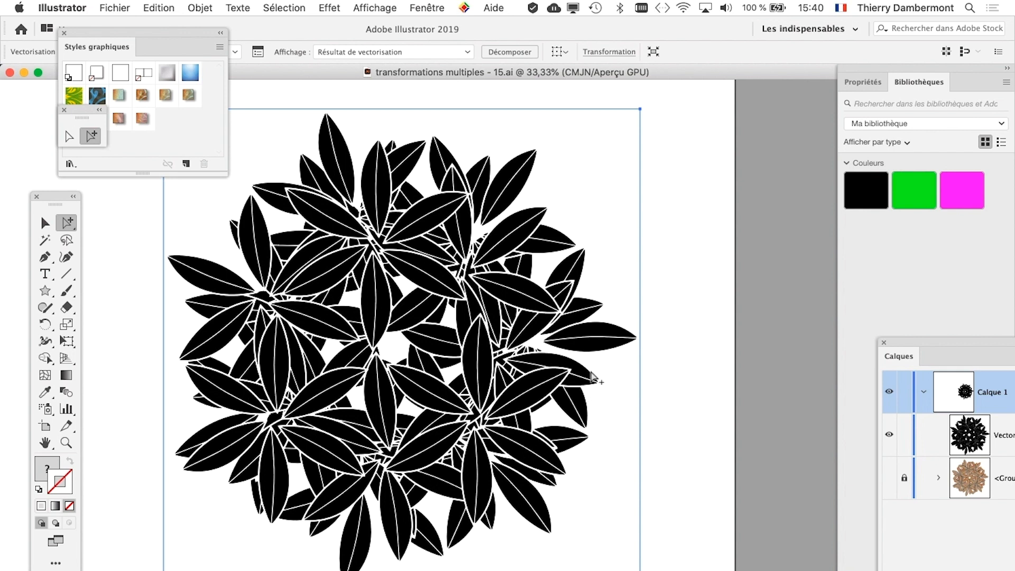
# Move the Calques panel beside the rosette and resize it so the full layer names fit
pyautogui.moveTo(914, 342); pyautogui.dragTo(627, 136)
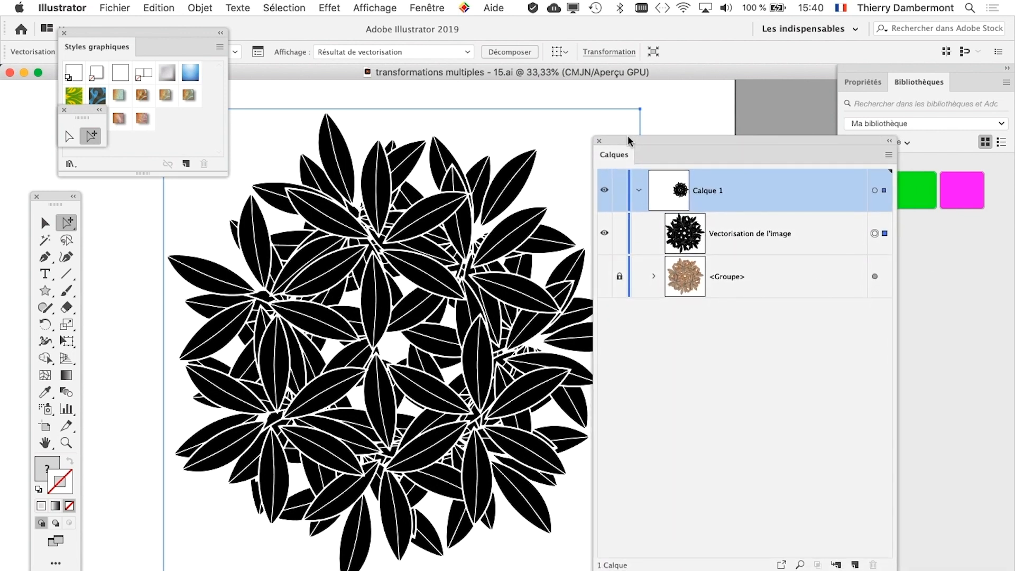
pyautogui.moveTo(892, 568); pyautogui.dragTo(923, 341)
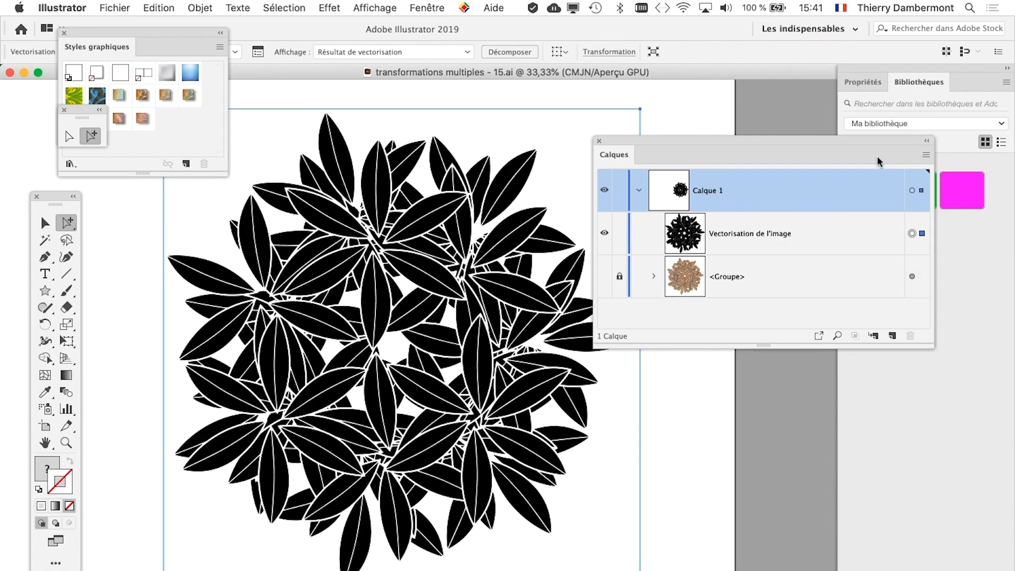
pyautogui.moveTo(737, 151); pyautogui.dragTo(809, 148)
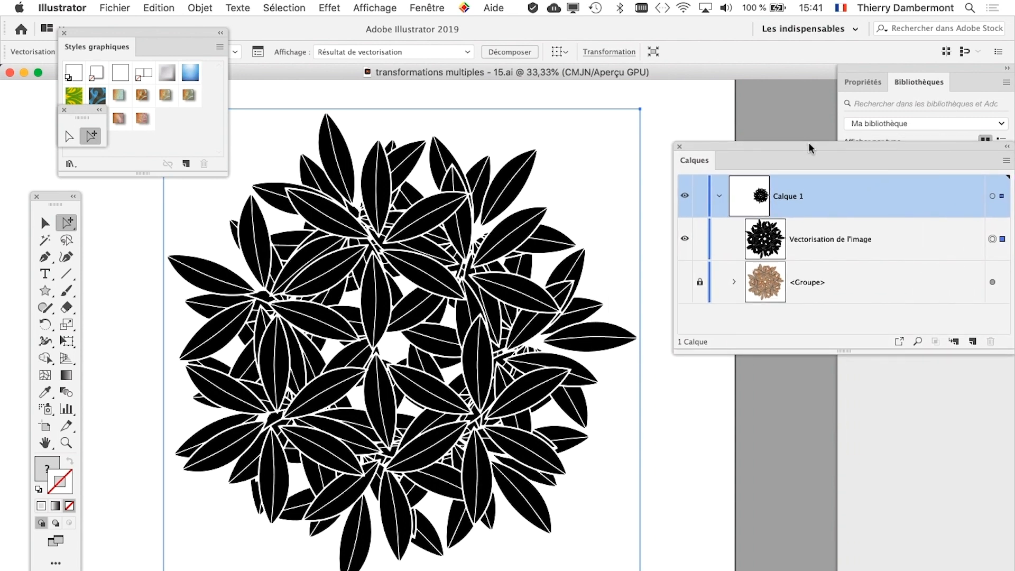
# Examine the traced rosette's leaf edges and central veins up close against the white background, then as a whole
pyautogui.press('super+plus')
pyautogui.press('super+plus')
pyautogui.press('super+plus')
pyautogui.press('super+plus')
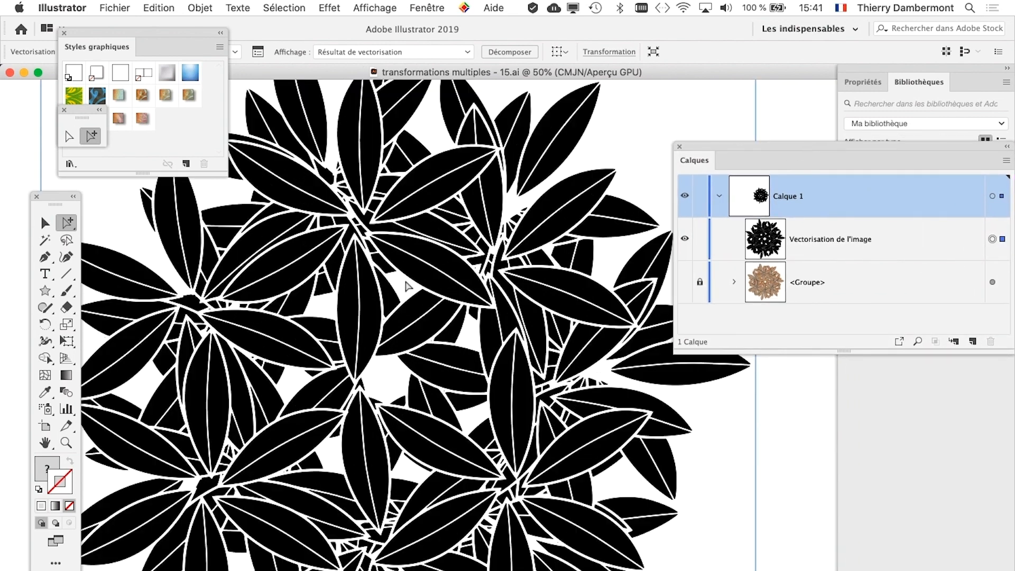
pyautogui.press('super+plus')
pyautogui.press('super+plus')
pyautogui.press('super+plus')
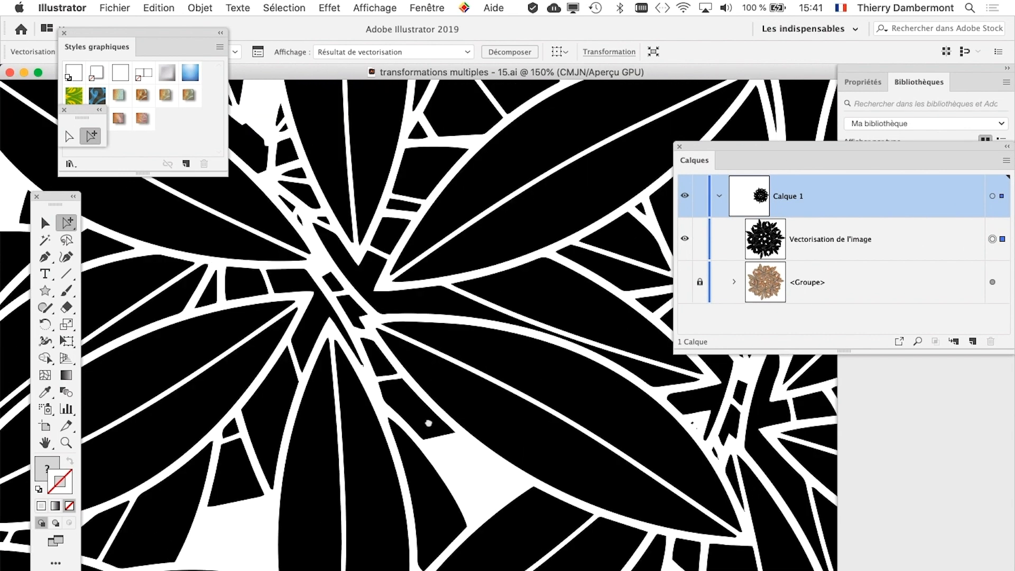
pyautogui.press('super+plus')
pyautogui.press('super+plus')
pyautogui.press('super+plus')
pyautogui.press('super+plus')
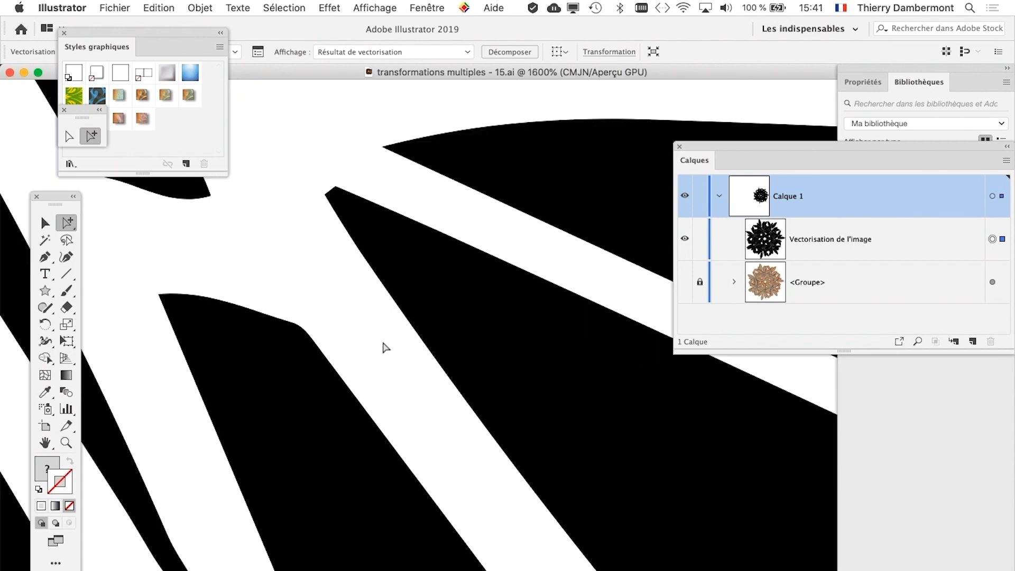
pyautogui.press('super+minus')
pyautogui.press('super+minus')
pyautogui.press('super+minus')
pyautogui.press('super+minus')
pyautogui.press('super+minus')
pyautogui.press('super+minus')
pyautogui.press('super+minus')
pyautogui.press('super+minus')
pyautogui.press('super+minus')
pyautogui.press('super+minus')
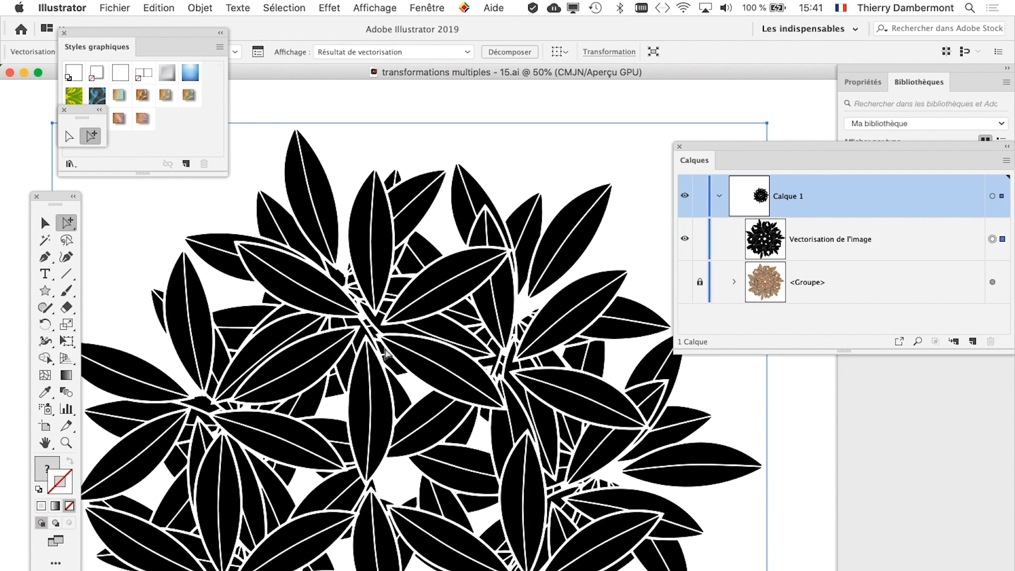
pyautogui.press('super+minus')
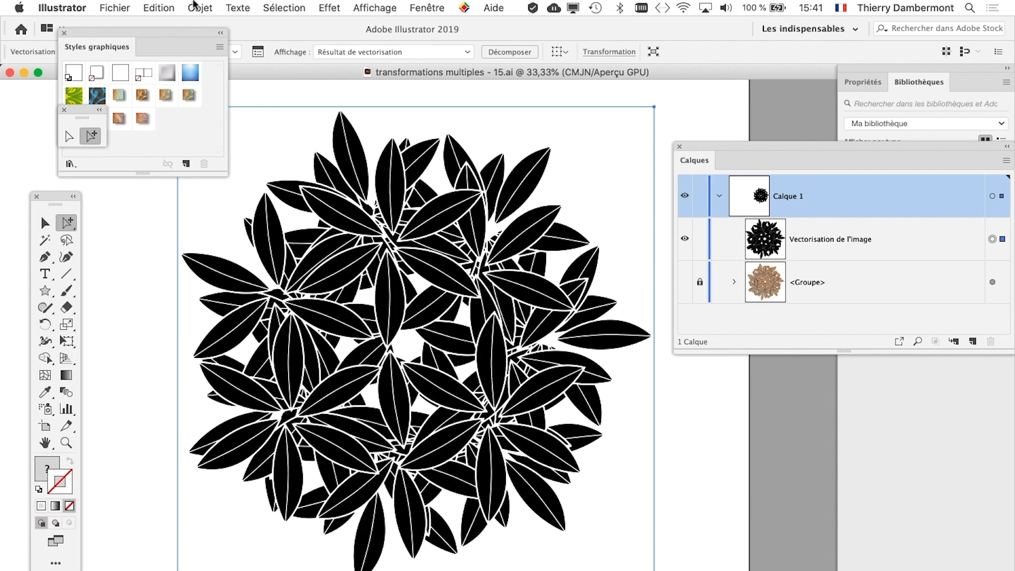
# Expand the rosette's image tracing with Décomposer and check the resulting group's individual paths in the layer list
pyautogui.click(198, 7)
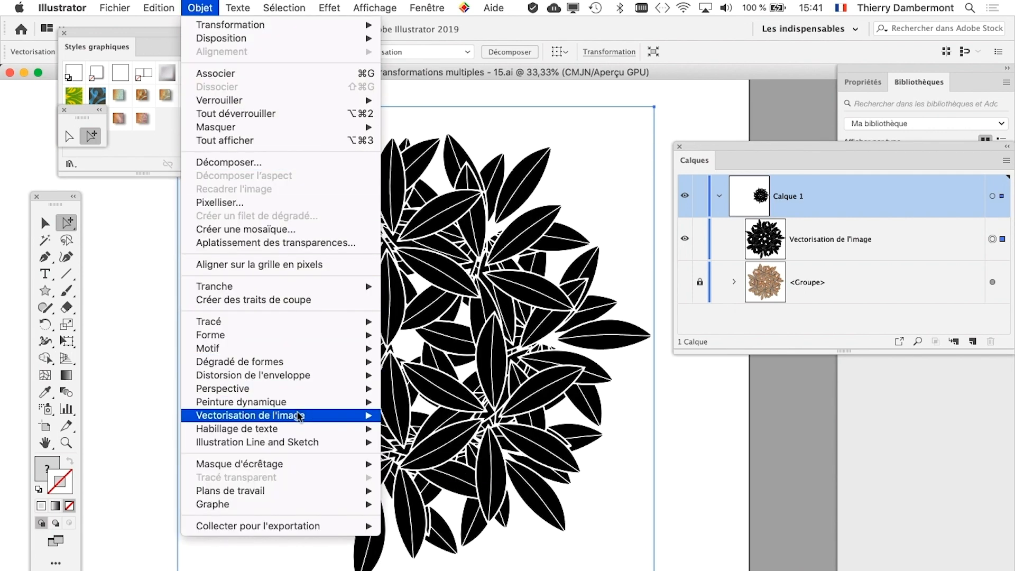
pyautogui.moveTo(299, 415)
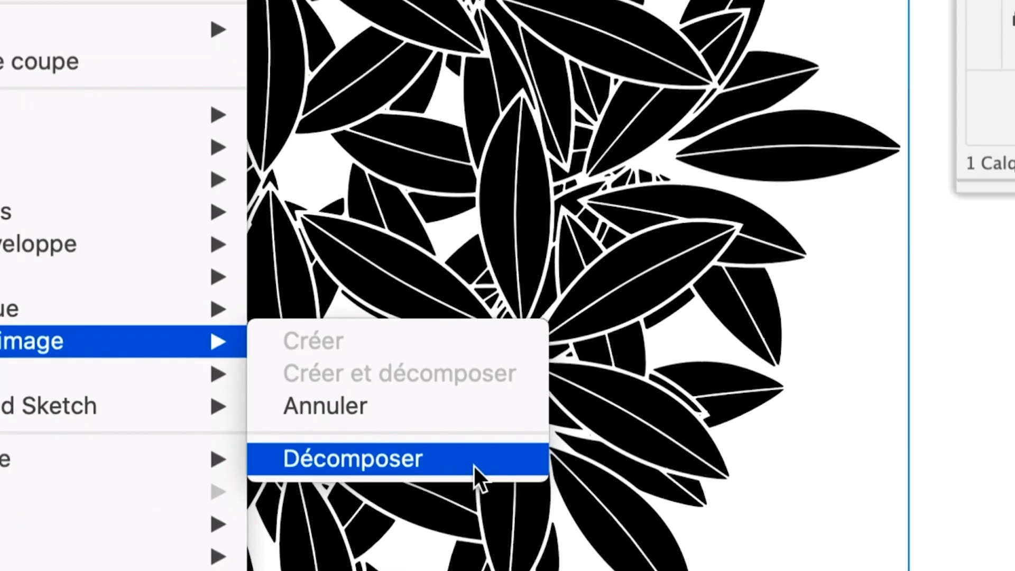
pyautogui.click(474, 466)
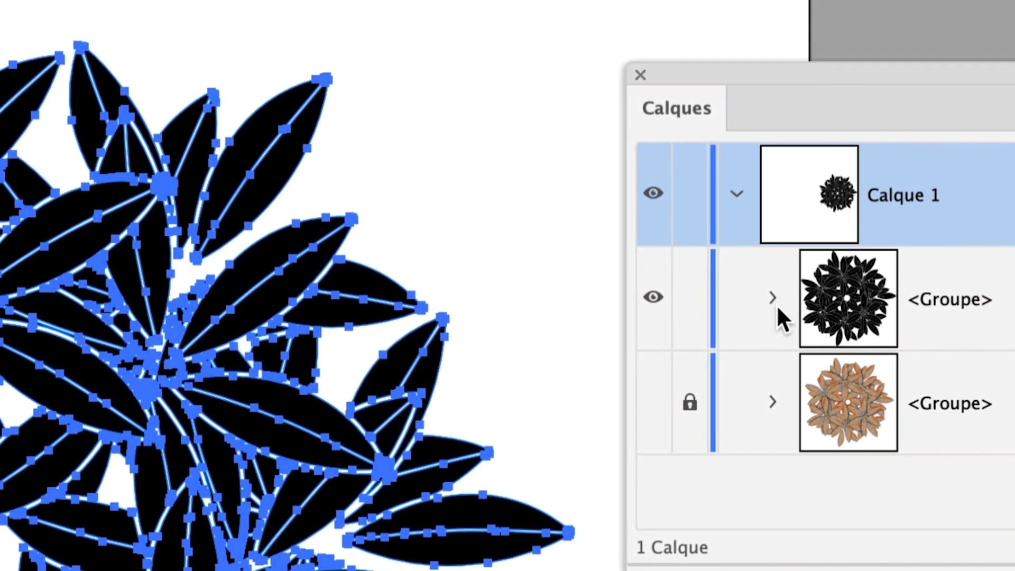
pyautogui.click(584, 291)
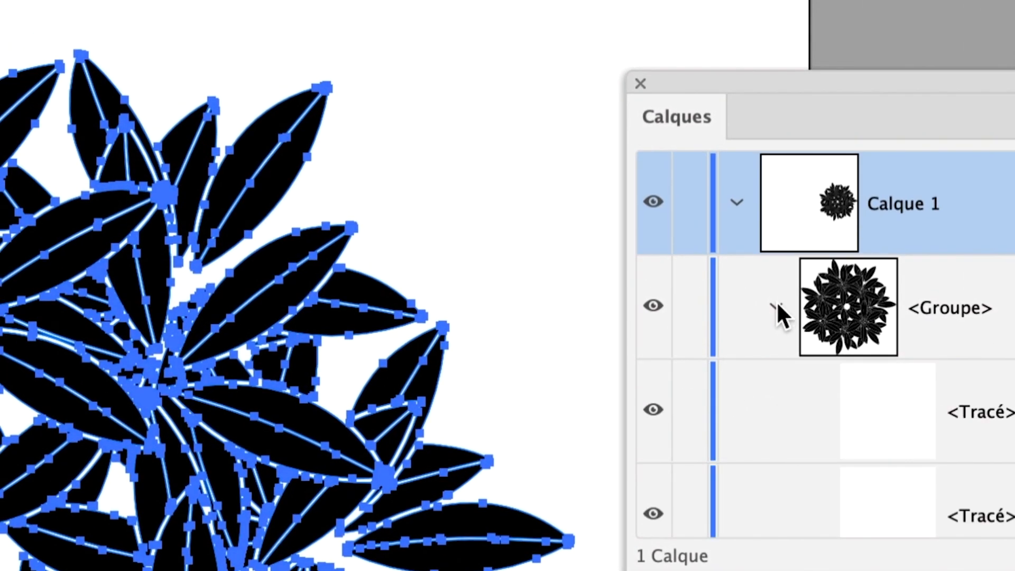
pyautogui.click(776, 302)
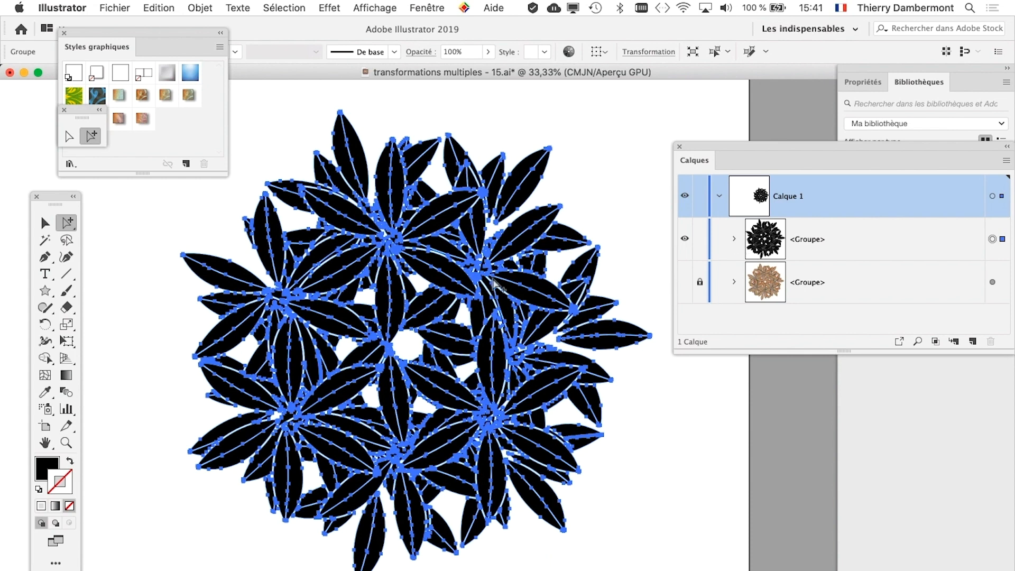
# Make the fill active, display the Nuancier panel, and arrange the floating panels around the expanded rosette
pyautogui.moveTo(59, 197); pyautogui.dragTo(67, 198)
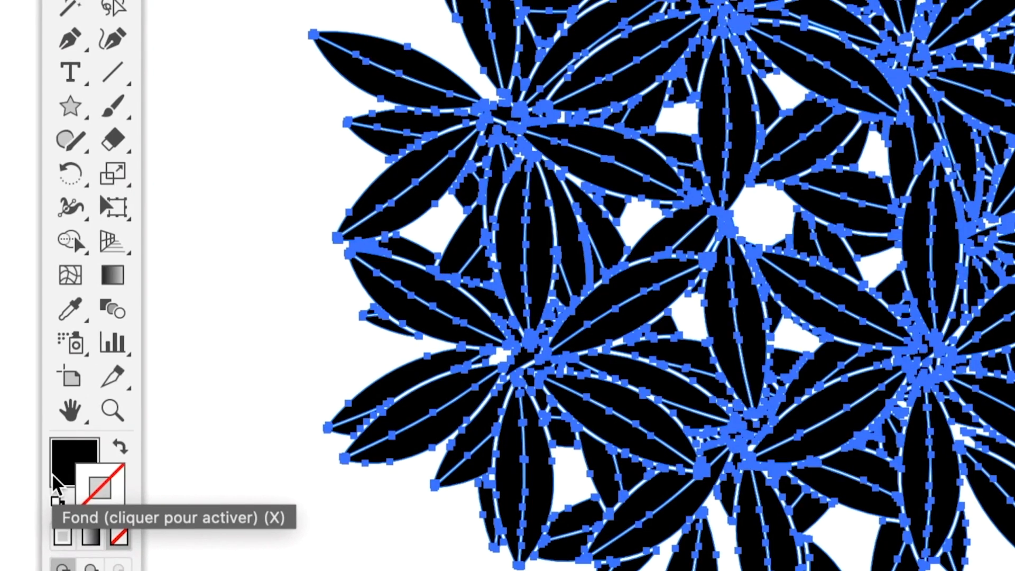
pyautogui.click(55, 476)
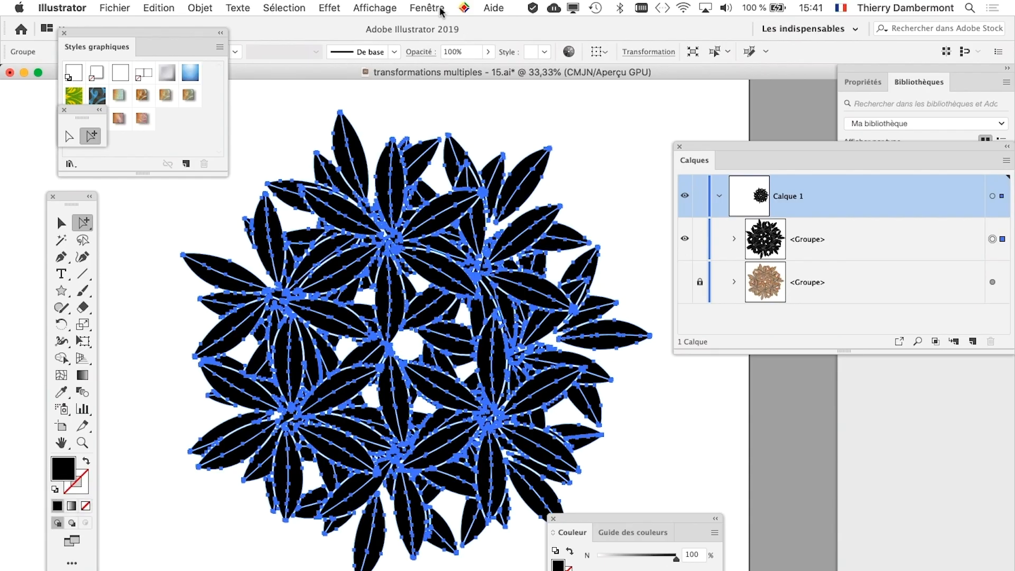
pyautogui.click(441, 9)
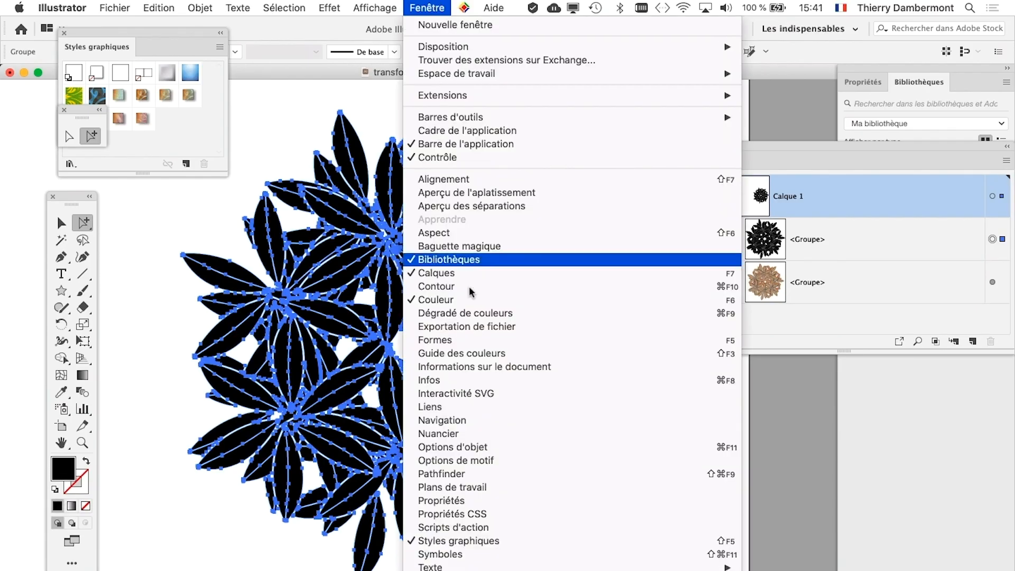
pyautogui.click(493, 435)
pyautogui.moveTo(759, 433); pyautogui.dragTo(563, 132)
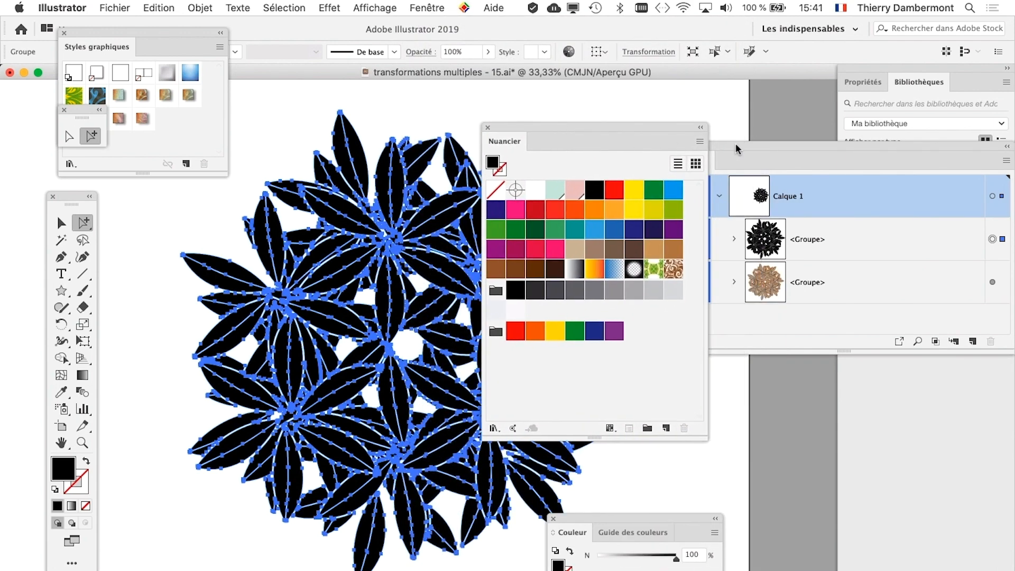
pyautogui.moveTo(734, 148); pyautogui.dragTo(849, 210)
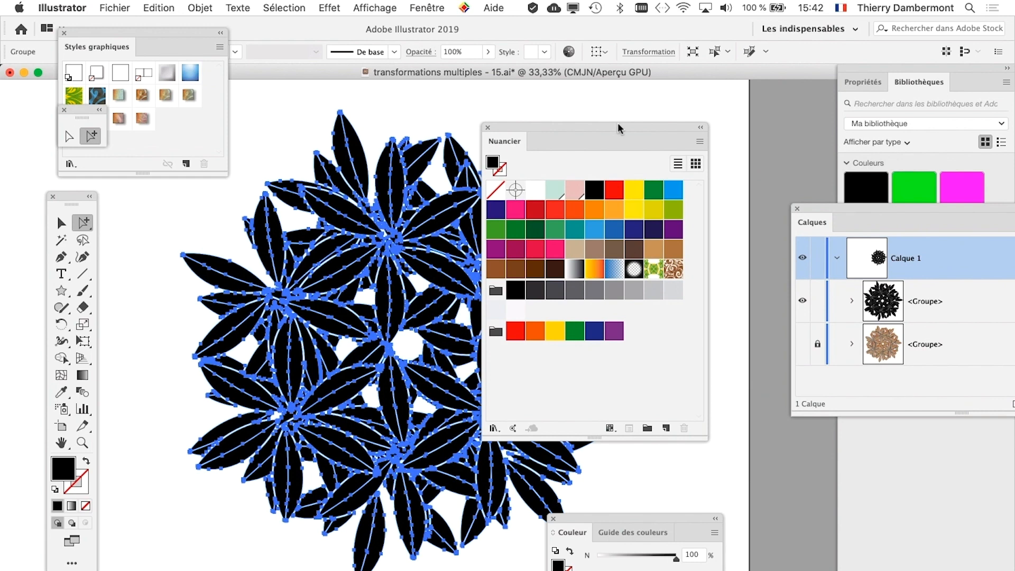
pyautogui.moveTo(619, 128); pyautogui.dragTo(674, 128)
# Fill the whole expanded rosette group with the light beige swatch and clear the Nuancier panel away from the leaves
pyautogui.click(206, 7)
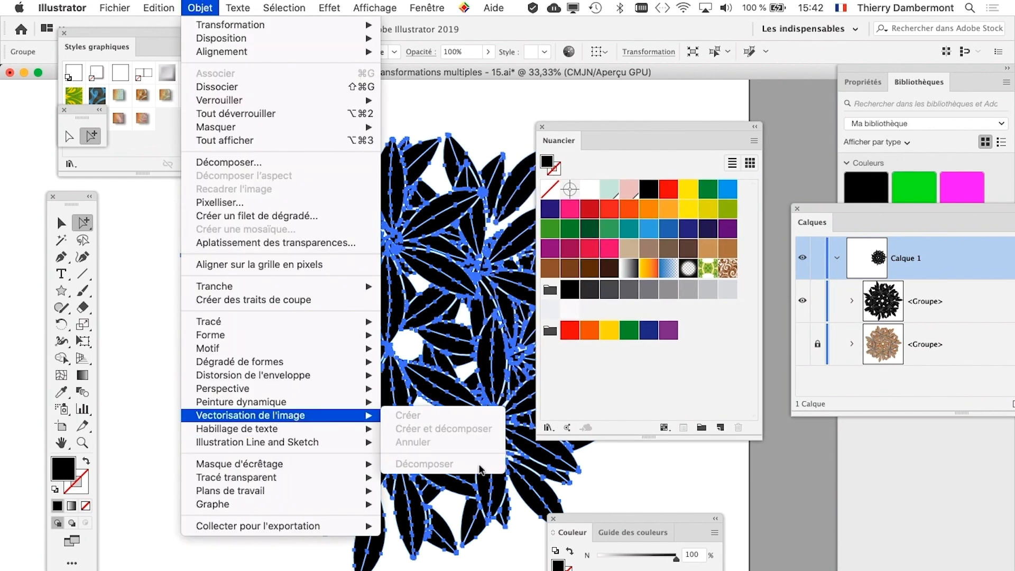
pyautogui.click(616, 126)
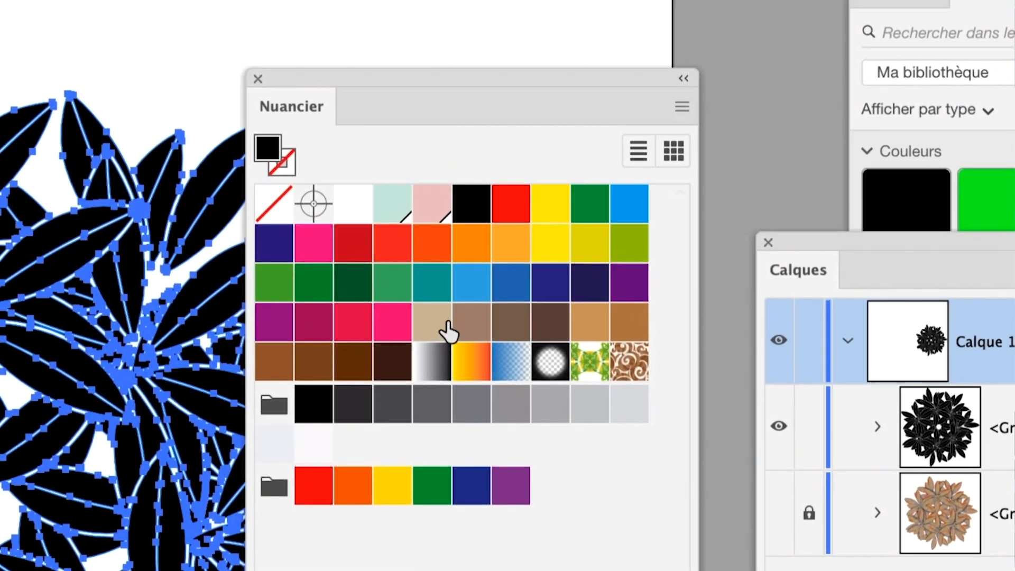
pyautogui.click(447, 331)
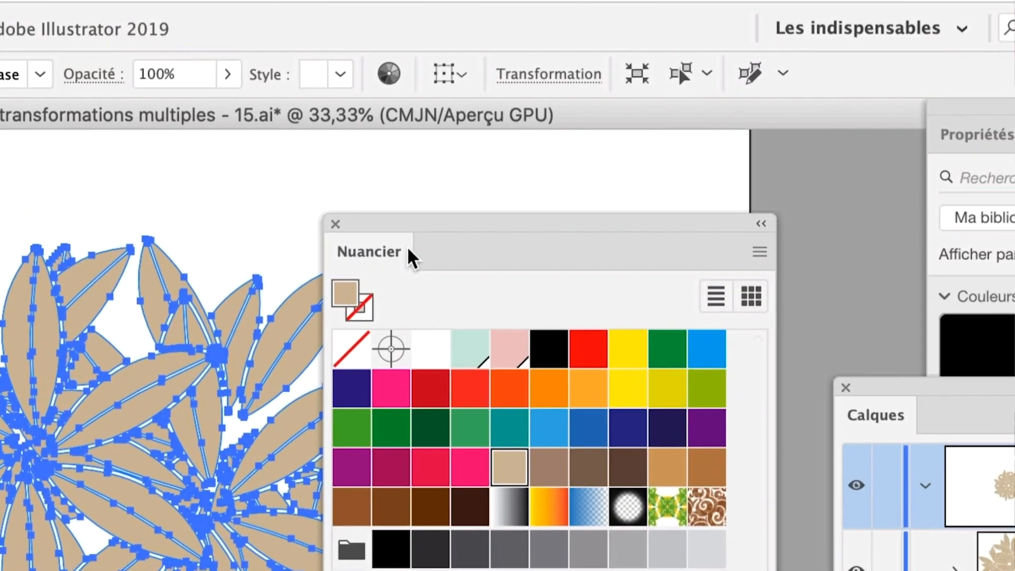
pyautogui.moveTo(412, 216); pyautogui.dragTo(483, 194)
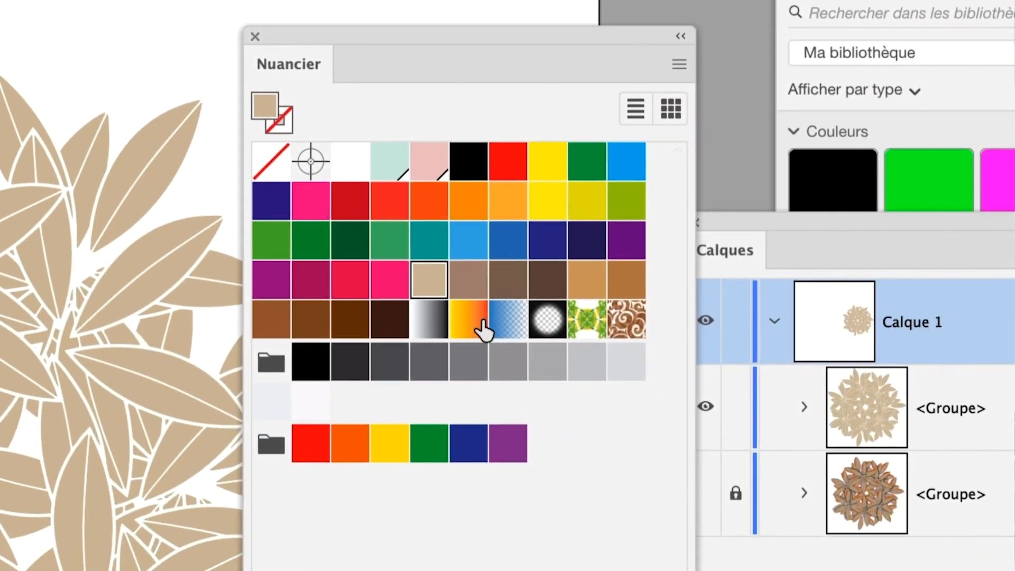
# Recolour seven individual leaf halves of the rosette with the brown swatch C=40 M=45 J=50 N=5
pyautogui.click(479, 309)
pyautogui.moveTo(479, 316); pyautogui.dragTo(152, 266)
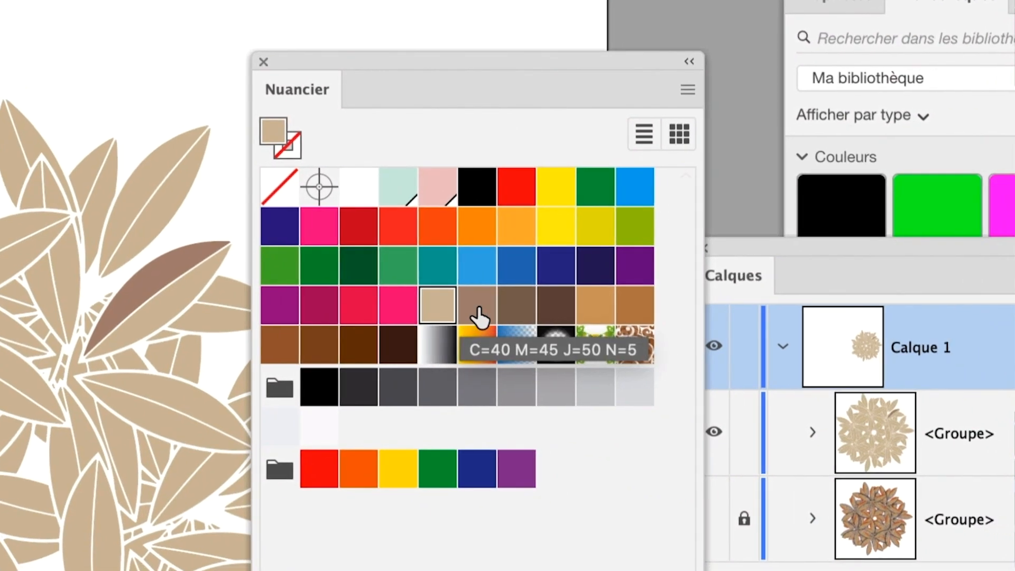
pyautogui.moveTo(483, 312); pyautogui.dragTo(12, 247)
pyautogui.moveTo(315, 282); pyautogui.dragTo(315, 282)
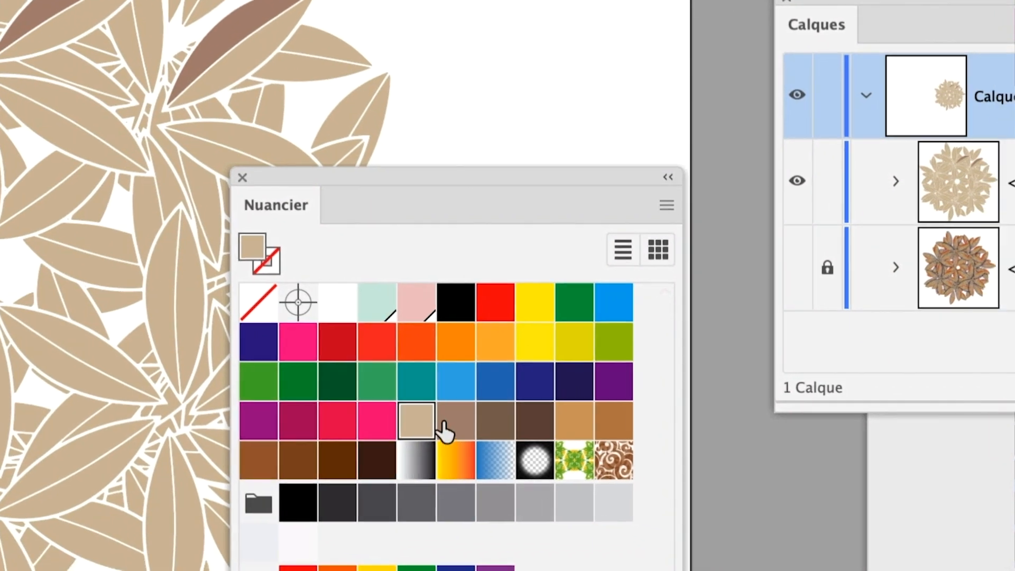
pyautogui.moveTo(554, 458); pyautogui.dragTo(223, 358)
pyautogui.moveTo(335, 391); pyautogui.dragTo(292, 350)
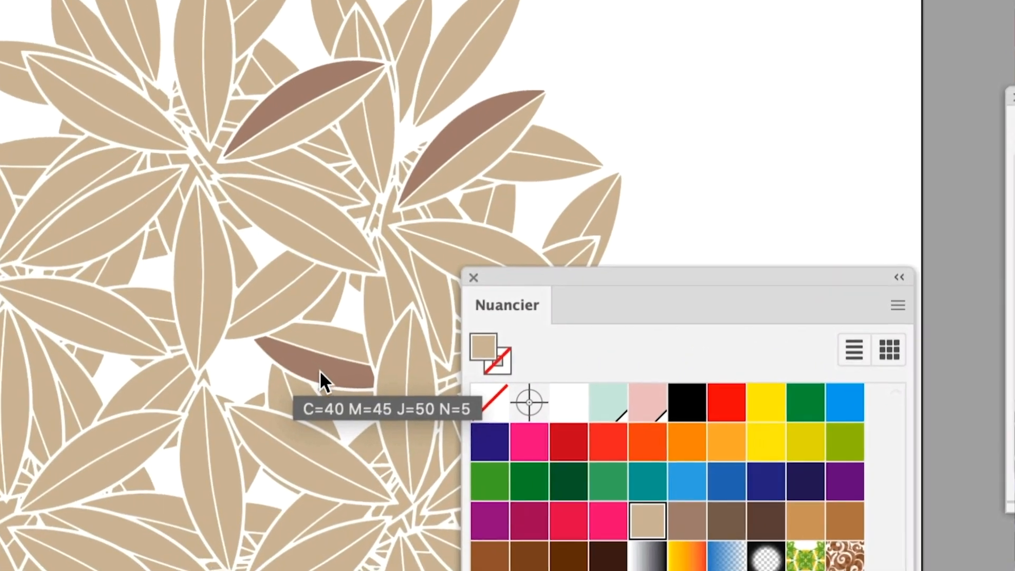
pyautogui.click(628, 495)
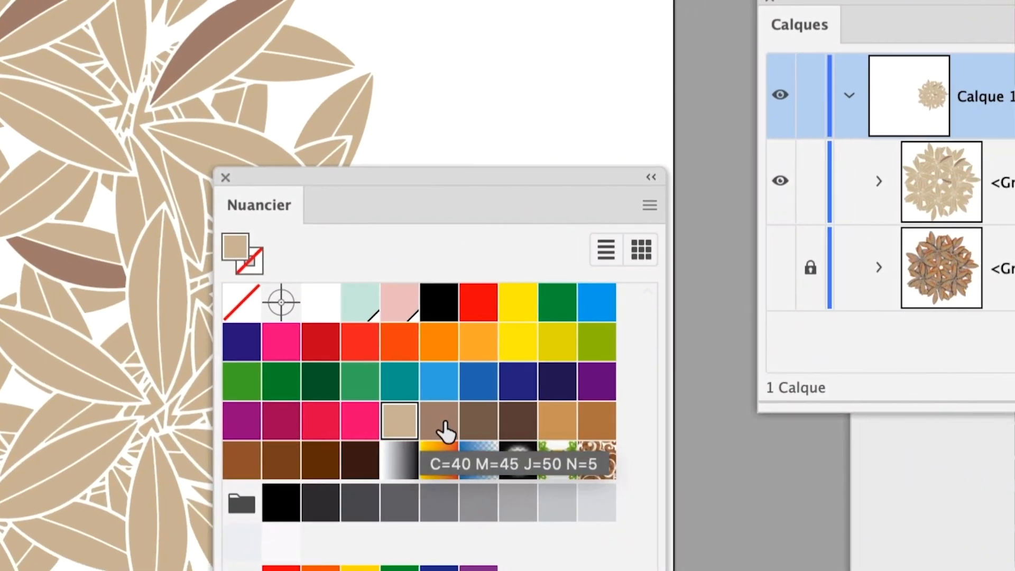
pyautogui.moveTo(444, 431); pyautogui.dragTo(319, 344)
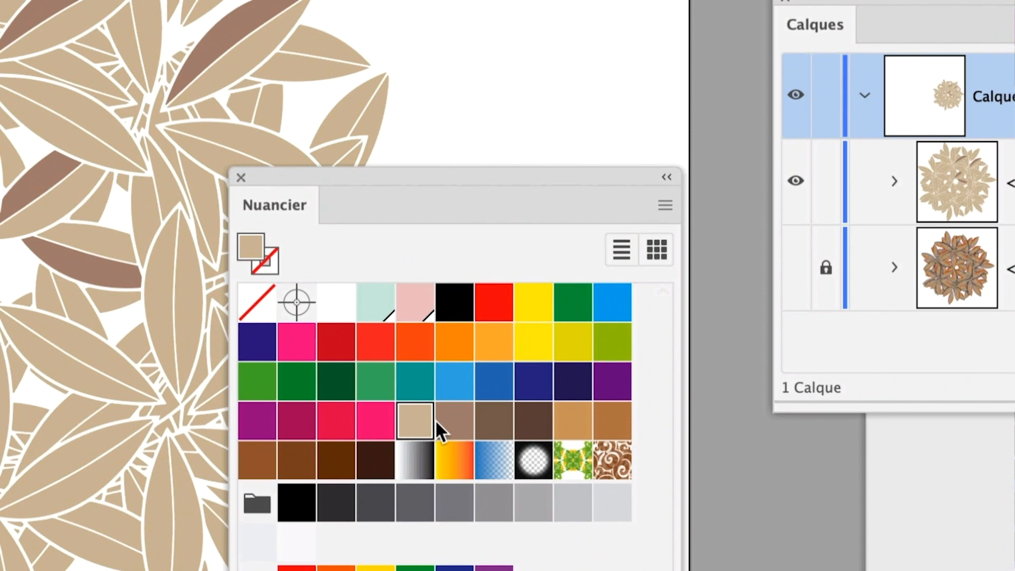
pyautogui.moveTo(470, 454); pyautogui.dragTo(89, 140)
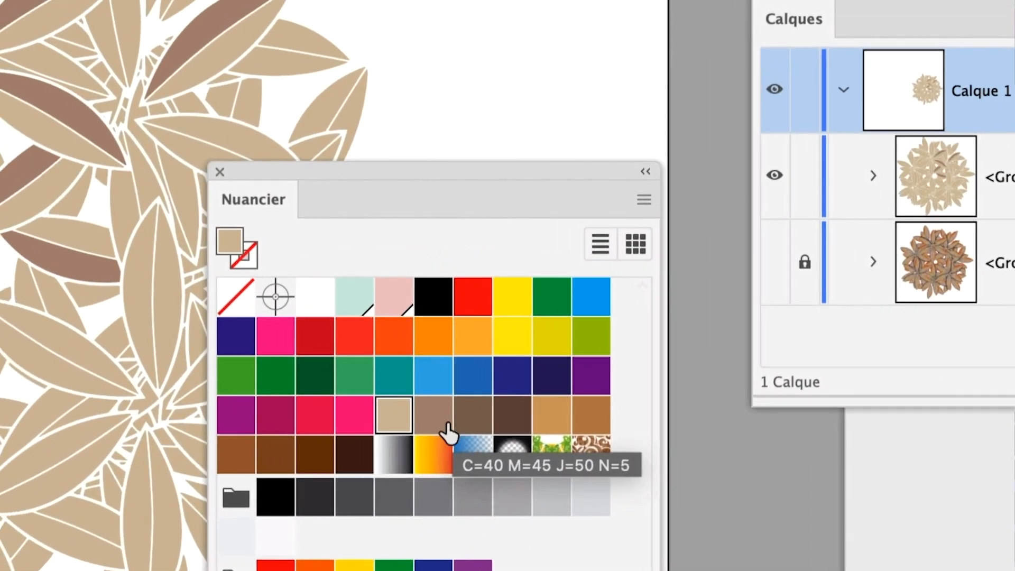
pyautogui.moveTo(449, 433); pyautogui.dragTo(275, 351)
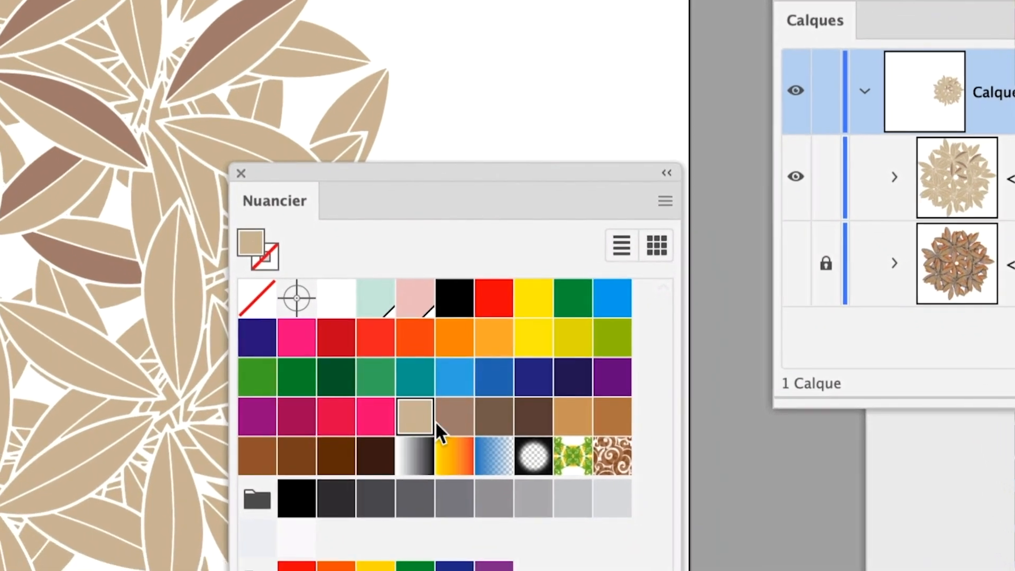
pyautogui.moveTo(484, 454); pyautogui.dragTo(238, 362)
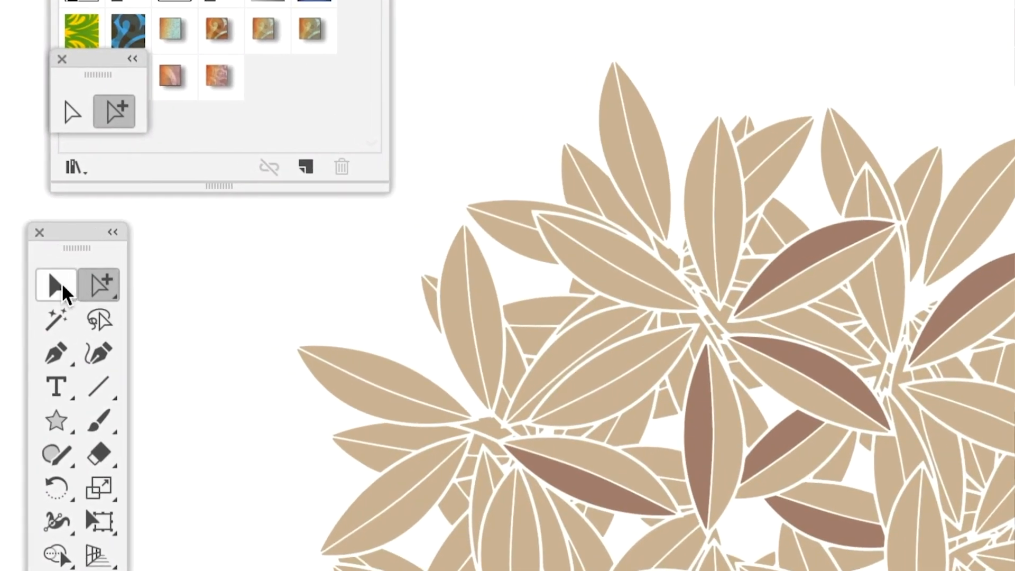
# Select the whole rosette group with the Selection tool, deselect it and return to the Group Selection tool
pyautogui.click(17, 264)
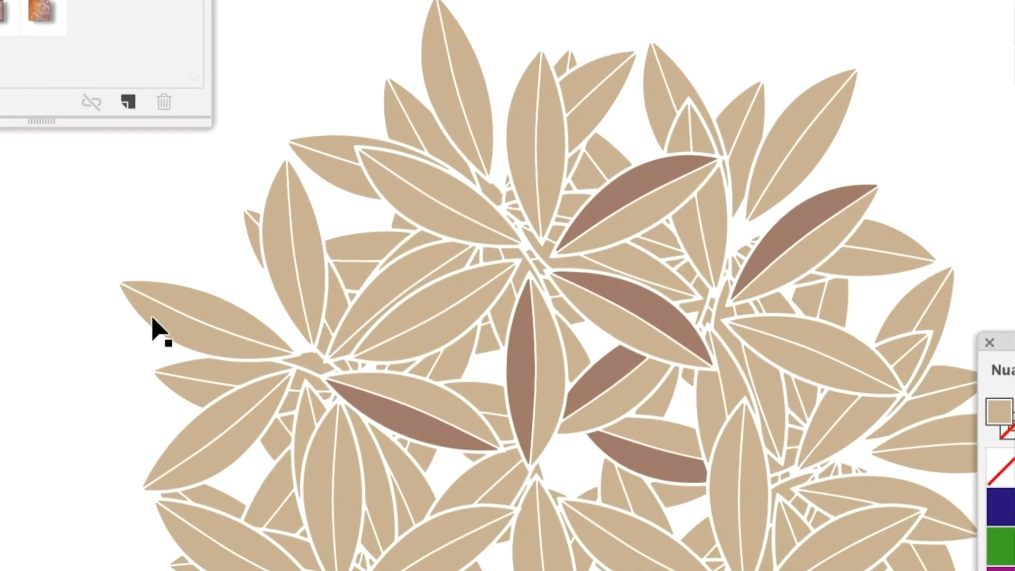
pyautogui.click(159, 330)
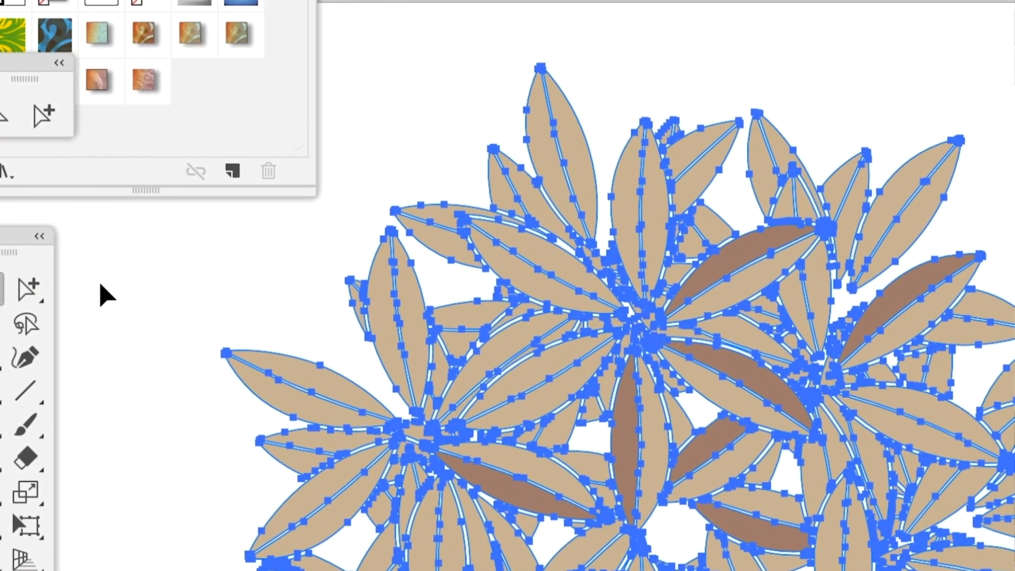
pyautogui.click(102, 292)
pyautogui.click(32, 289)
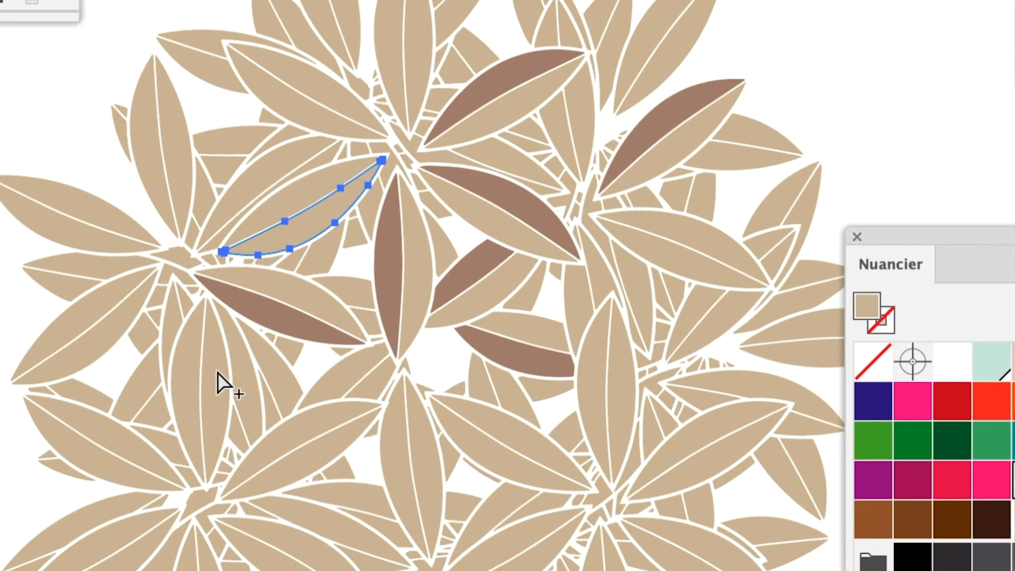
# Recolour another set of individual leaf halves around the middle of the rosette with the brown swatch C=40 M=45 J=50 N=5
pyautogui.keyDown('shift'); pyautogui.click(166, 477); pyautogui.keyUp('shift')
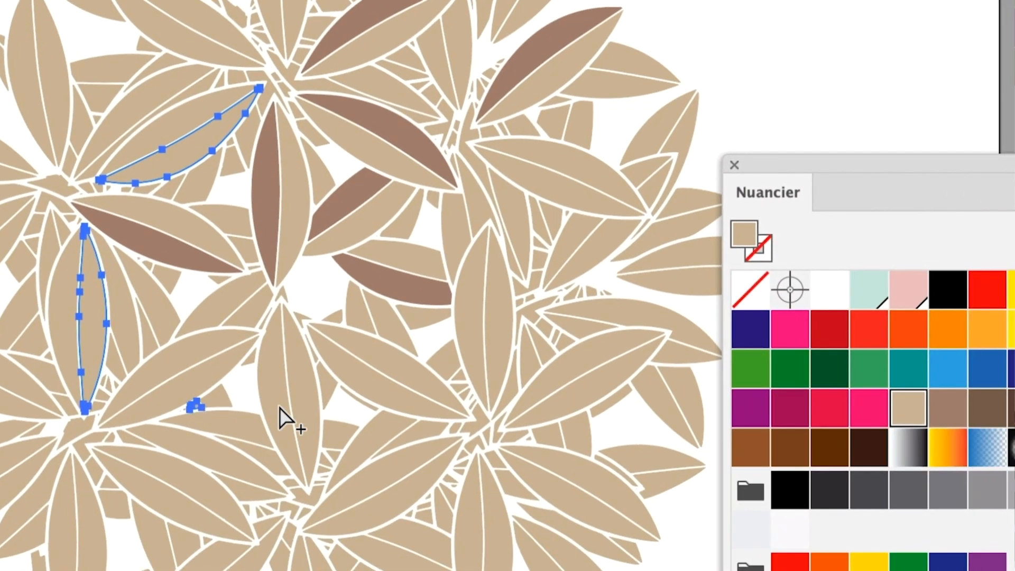
pyautogui.keyDown('shift'); pyautogui.click(341, 421); pyautogui.keyUp('shift')
pyautogui.keyDown('shift'); pyautogui.click(482, 493); pyautogui.keyUp('shift')
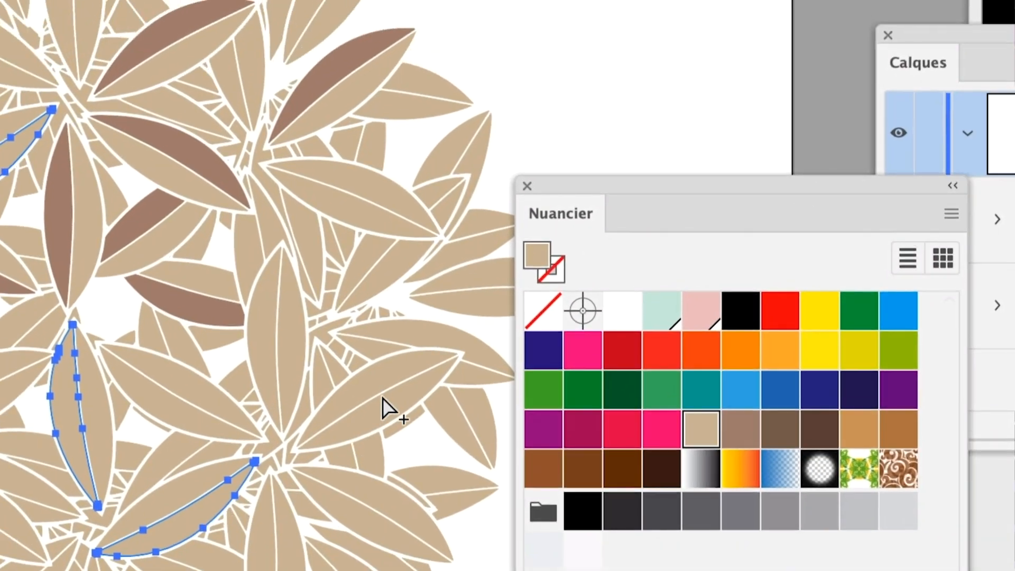
pyautogui.keyDown('shift'); pyautogui.click(383, 397); pyautogui.keyUp('shift')
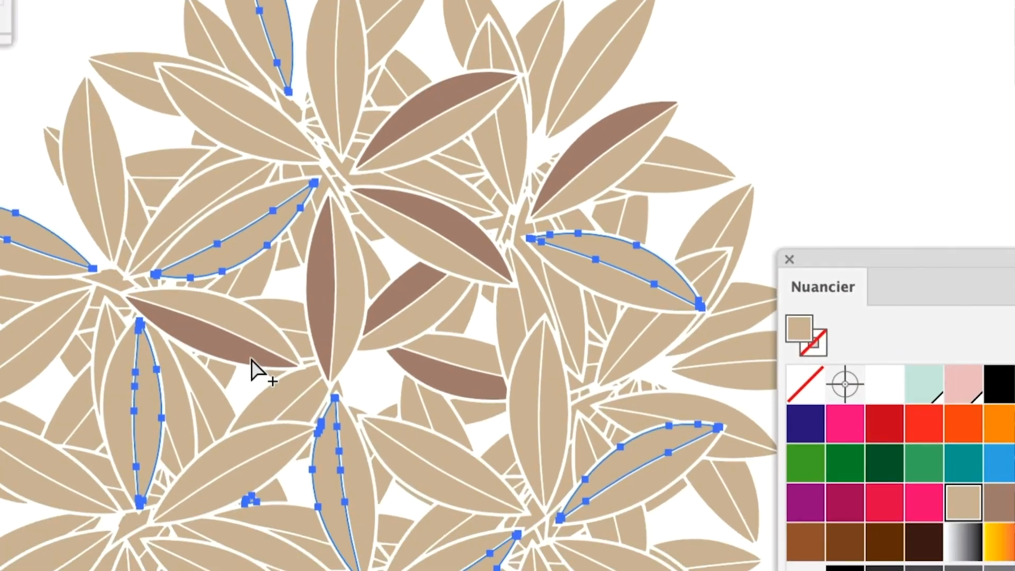
pyautogui.click(998, 502)
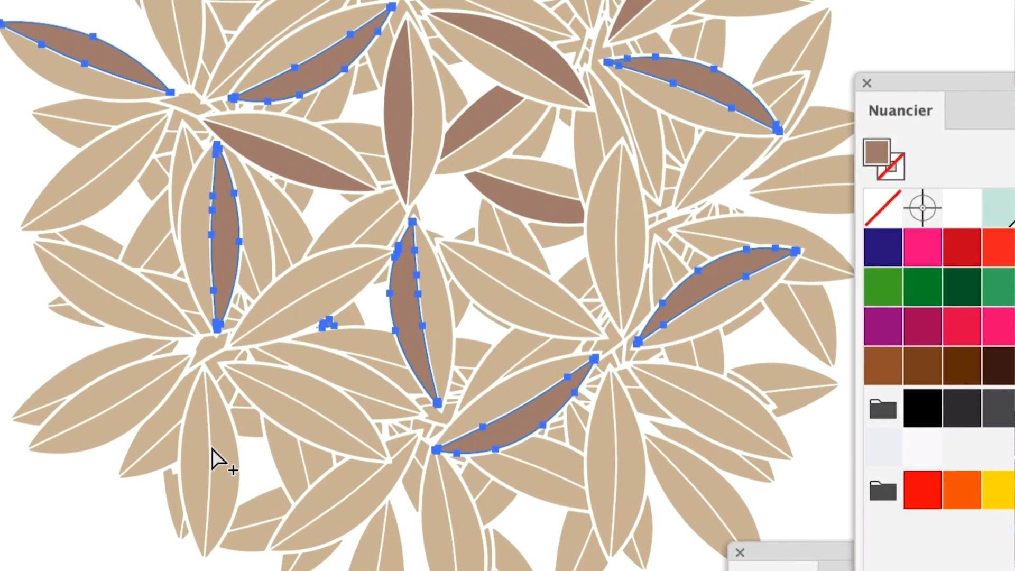
# Recolour one half of several leaves along the rosette's lower part with the brown swatch C=40 M=45 J=50 N=5
pyautogui.click(181, 529)
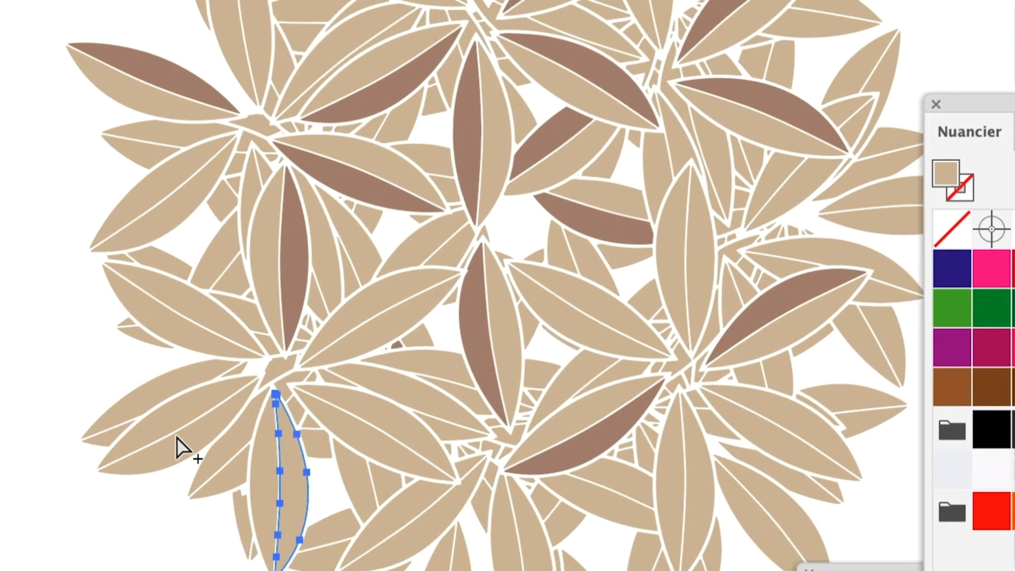
pyautogui.keyDown('shift'); pyautogui.click(176, 437); pyautogui.keyUp('shift')
pyautogui.keyDown('shift'); pyautogui.click(276, 493); pyautogui.keyUp('shift')
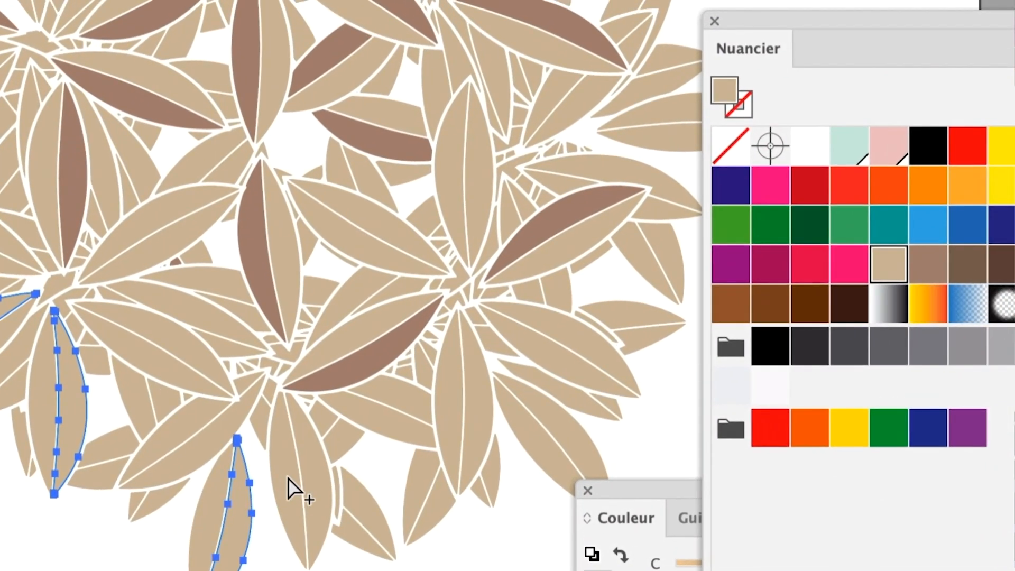
pyautogui.keyDown('shift'); pyautogui.click(288, 489); pyautogui.keyUp('shift')
pyautogui.keyDown('shift'); pyautogui.click(465, 455); pyautogui.keyUp('shift')
pyautogui.keyDown('shift'); pyautogui.click(572, 332); pyautogui.keyUp('shift')
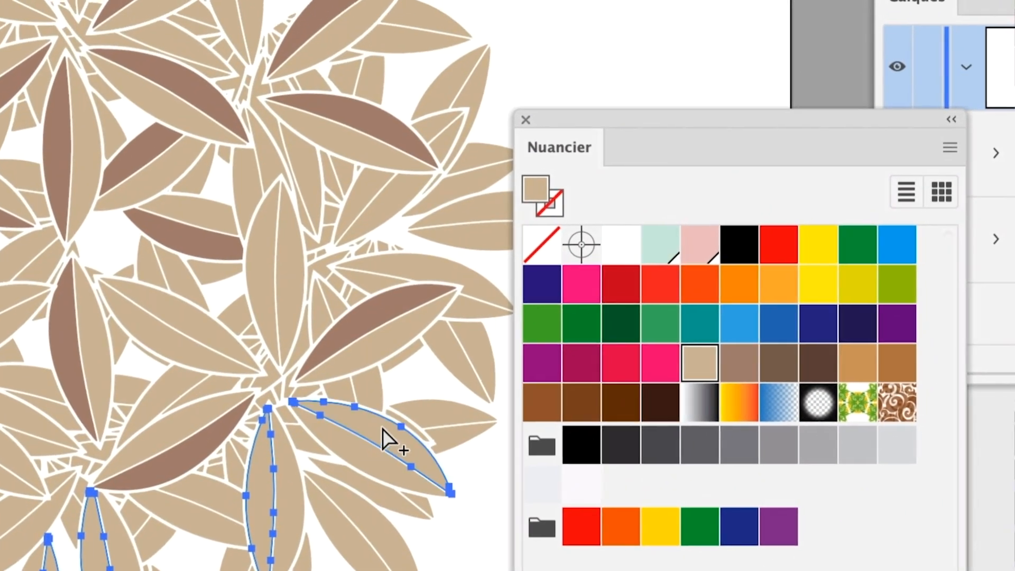
pyautogui.click(738, 362)
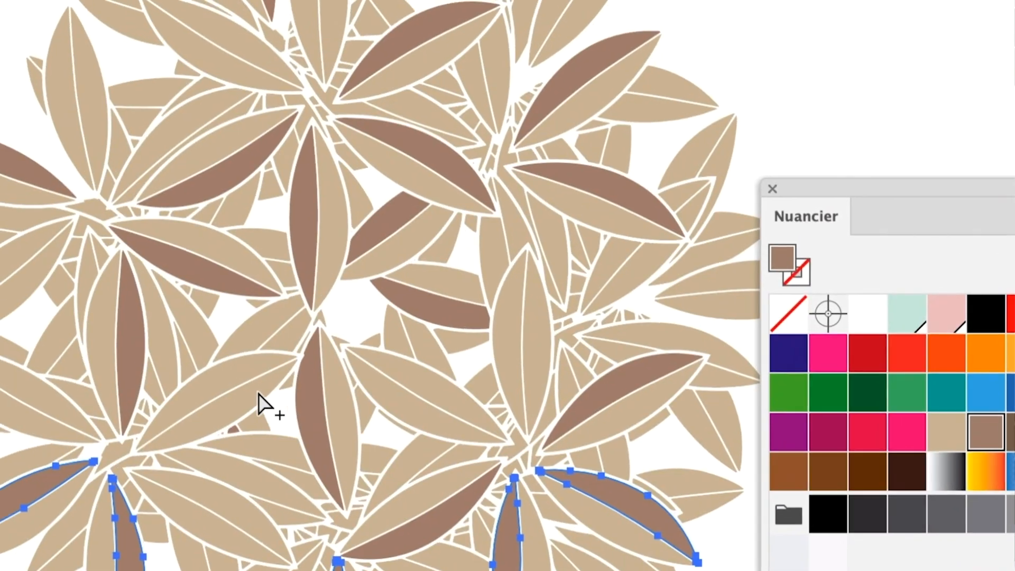
# Recolour still-beige leaf halves spread all around the rosette with the dark brown swatch C=55 M=60 J=65 N=40
pyautogui.click(440, 420)
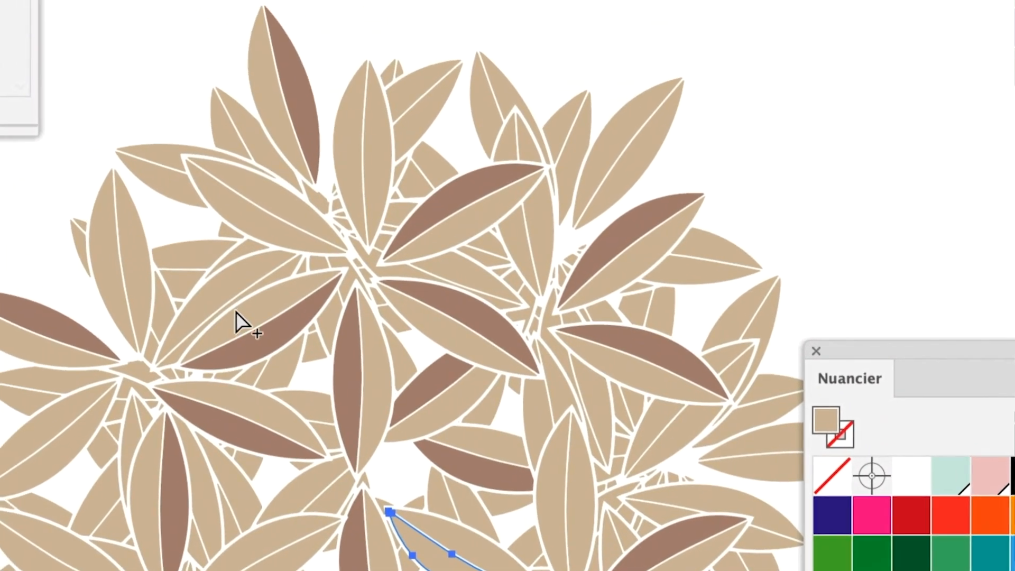
pyautogui.keyDown('shift'); pyautogui.click(211, 157); pyautogui.keyUp('shift')
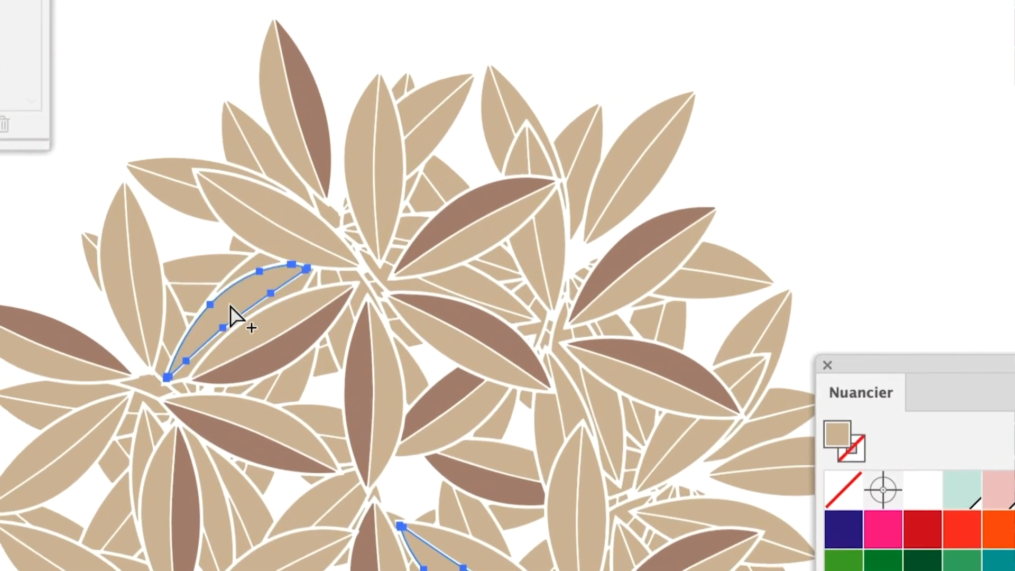
pyautogui.keyDown('shift'); pyautogui.click(114, 279); pyautogui.keyUp('shift')
pyautogui.keyDown('shift'); pyautogui.click(44, 464); pyautogui.keyUp('shift')
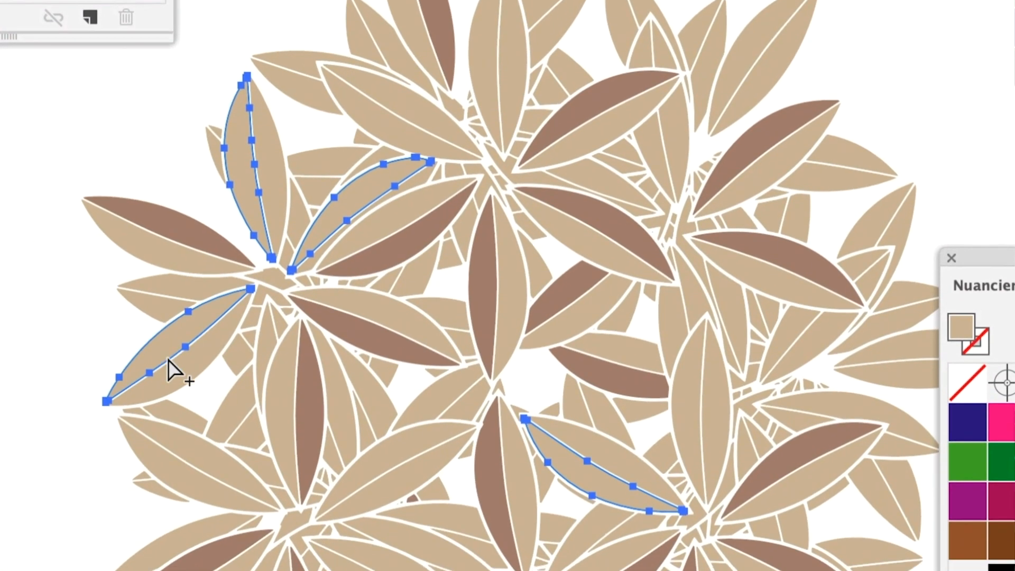
pyautogui.keyDown('shift'); pyautogui.click(206, 496); pyautogui.keyUp('shift')
pyautogui.keyDown('shift'); pyautogui.click(247, 440); pyautogui.keyUp('shift')
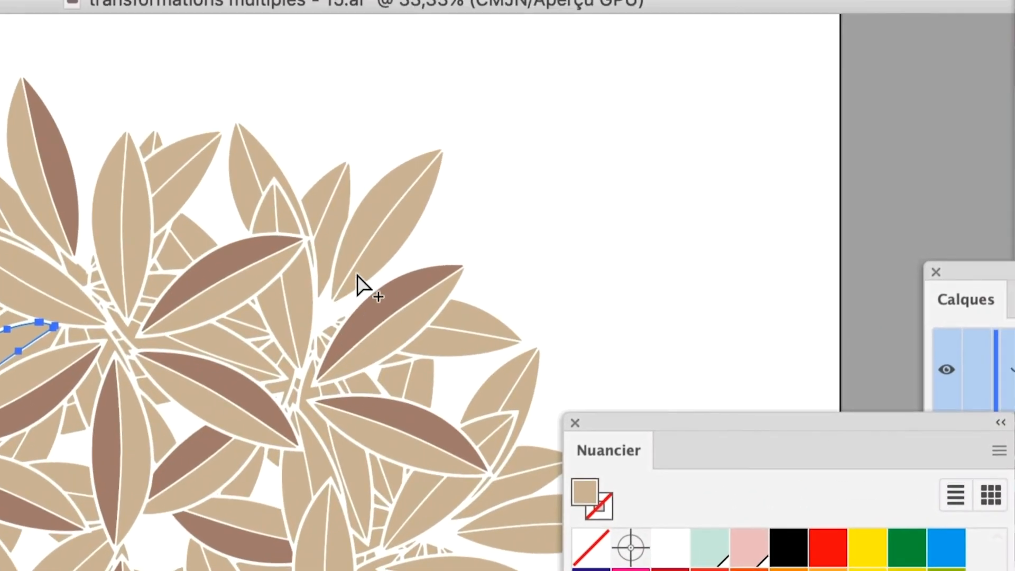
pyautogui.keyDown('shift'); pyautogui.click(387, 241); pyautogui.keyUp('shift')
pyautogui.keyDown('shift'); pyautogui.click(242, 195); pyautogui.keyUp('shift')
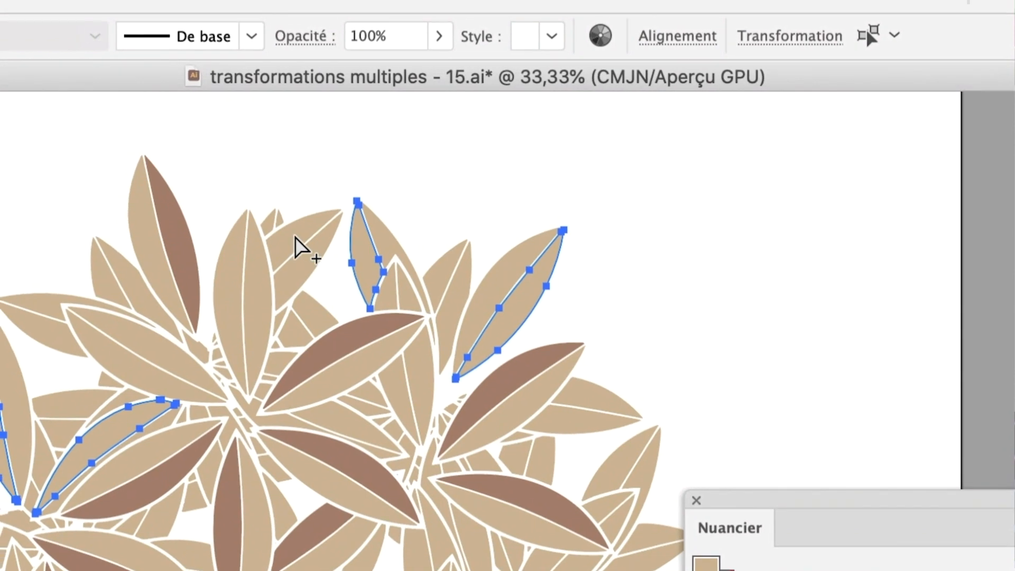
pyautogui.keyDown('shift'); pyautogui.click(257, 218); pyautogui.keyUp('shift')
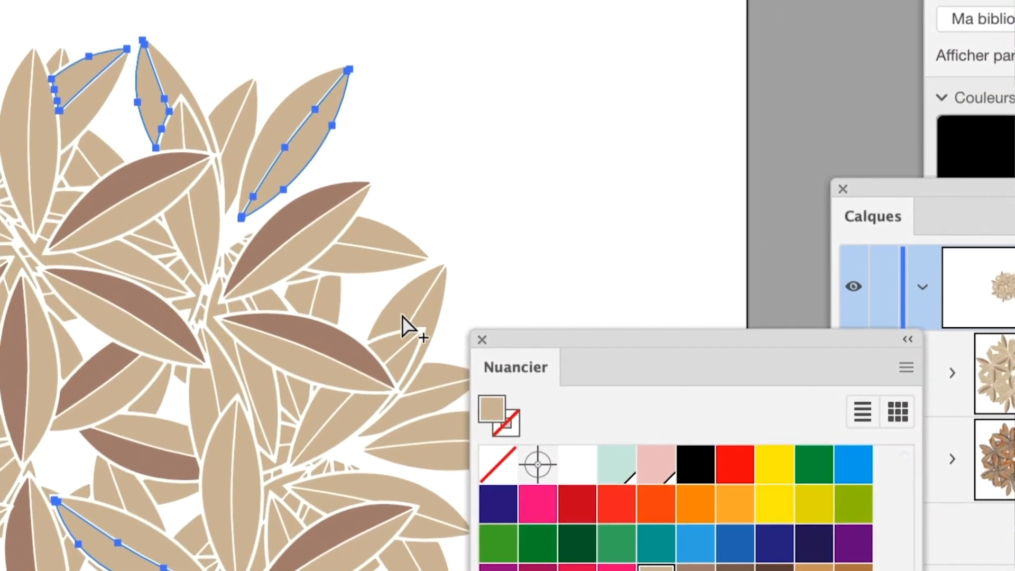
pyautogui.keyDown('shift'); pyautogui.click(657, 371); pyautogui.keyUp('shift')
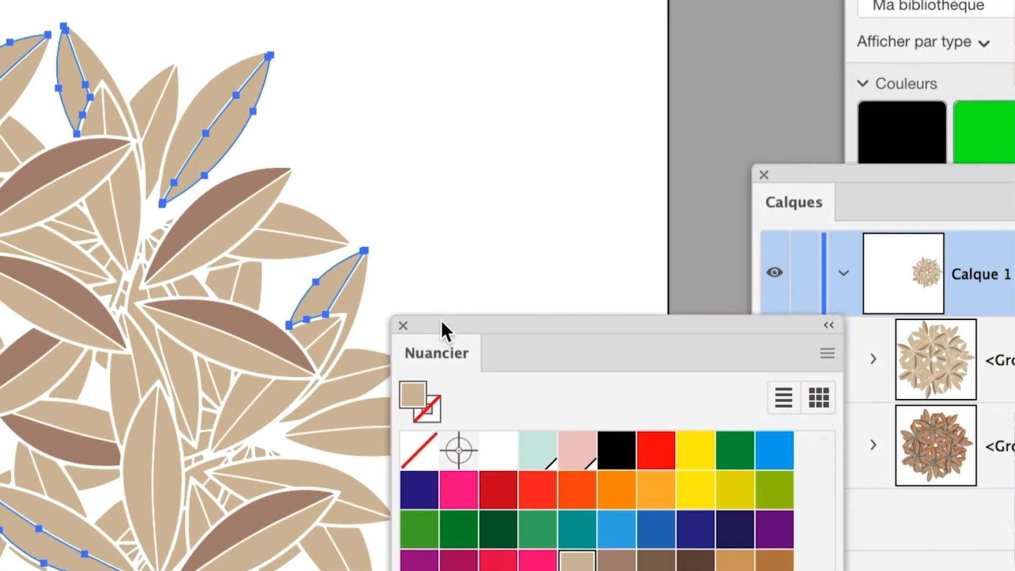
pyautogui.moveTo(439, 318); pyautogui.dragTo(499, 307)
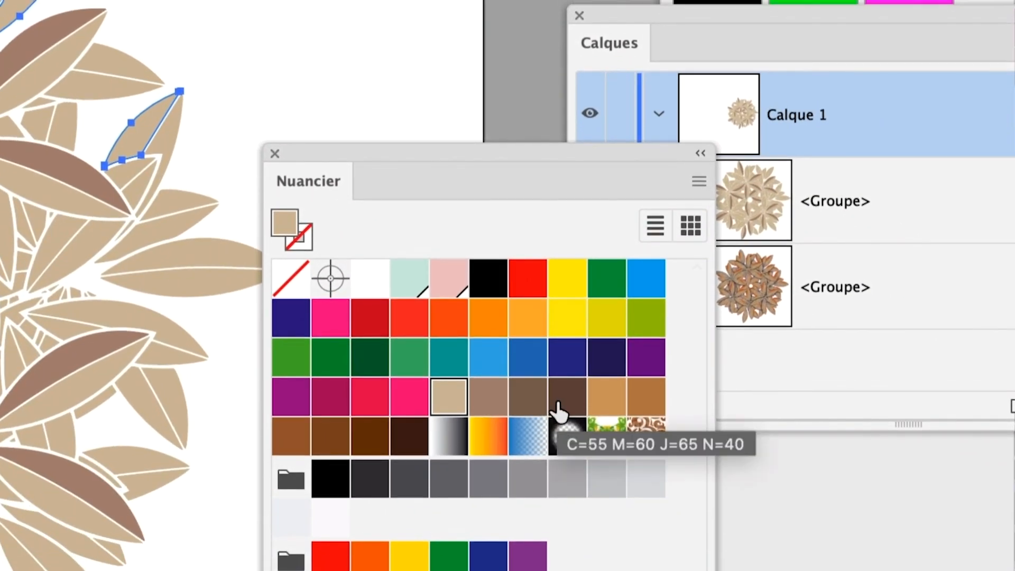
pyautogui.click(559, 407)
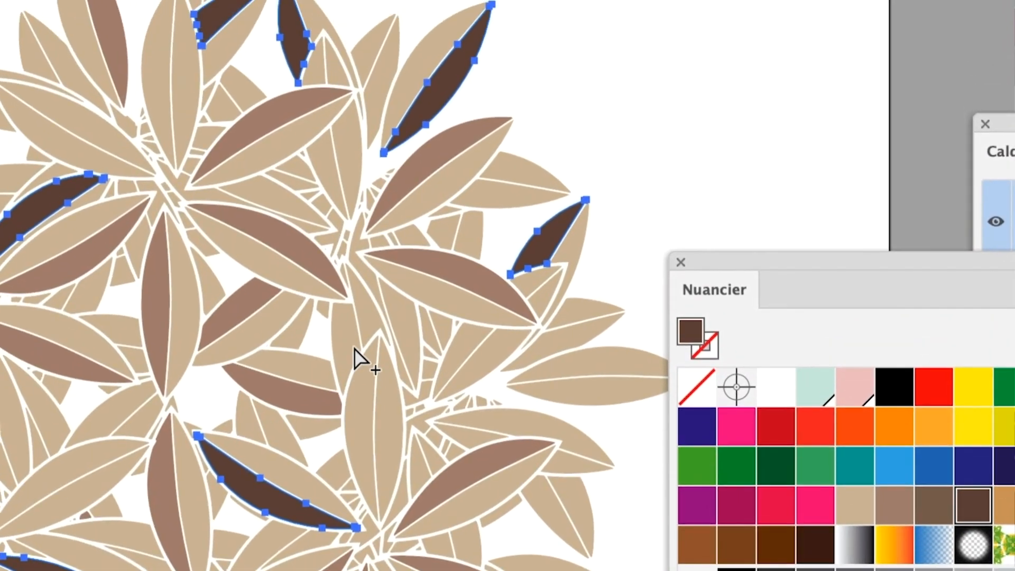
# Recolour a few remaining beige leaf halves, including partly hidden ones, with the medium grey-brown swatch
pyautogui.click(355, 359)
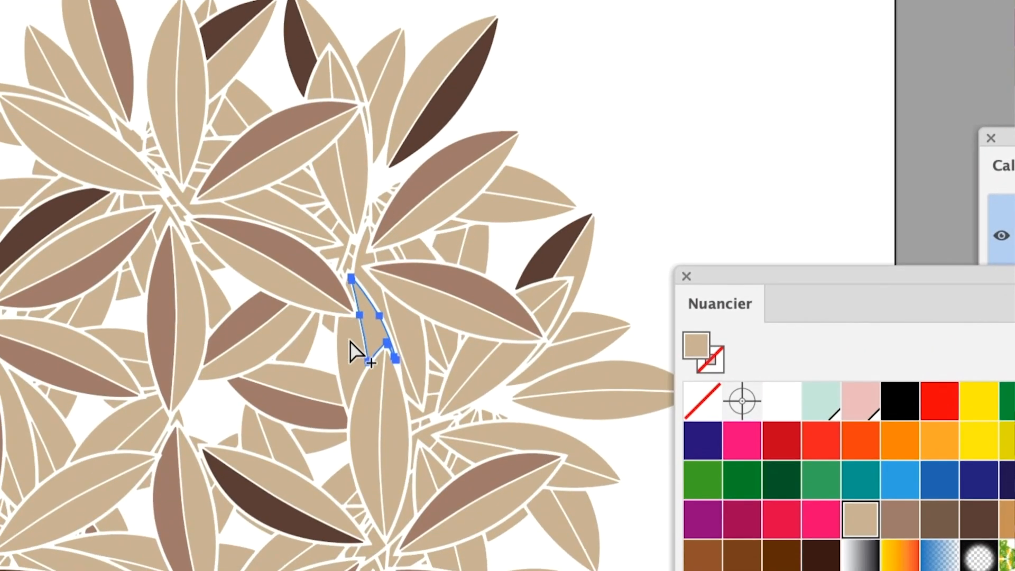
pyautogui.click(351, 344)
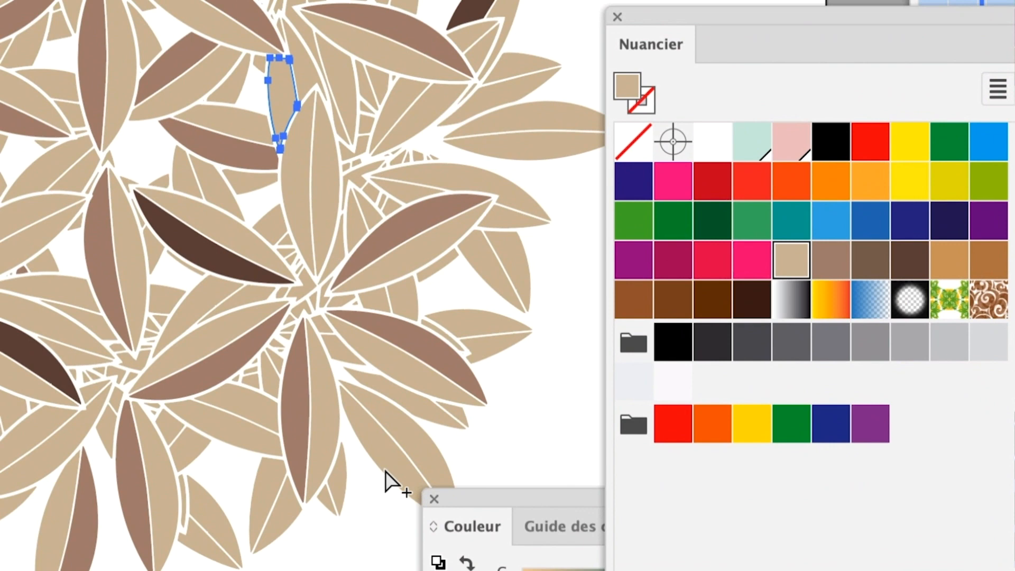
pyautogui.keyDown('shift'); pyautogui.click(386, 470); pyautogui.keyUp('shift')
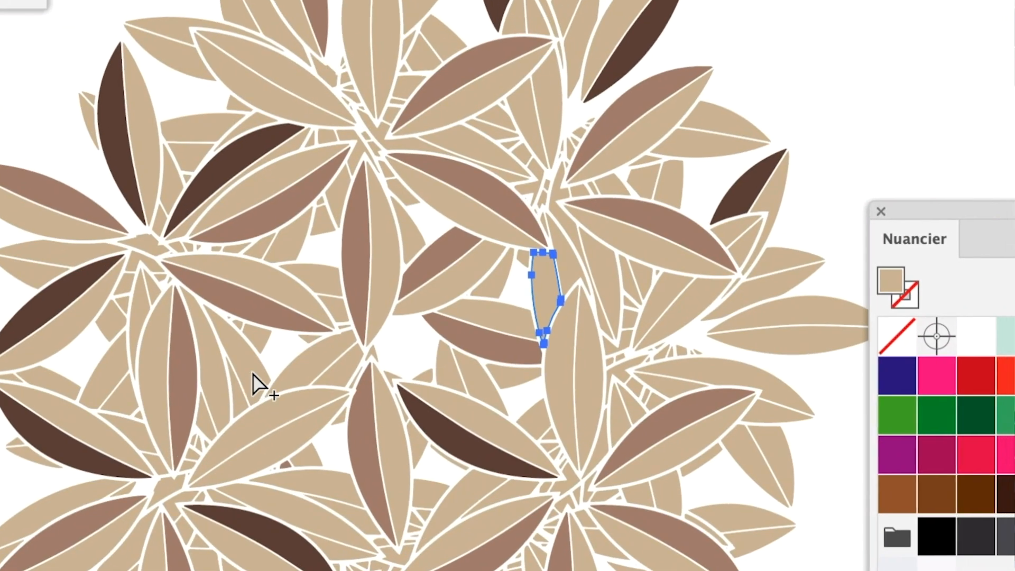
pyautogui.keyDown('shift'); pyautogui.click(254, 373); pyautogui.keyUp('shift')
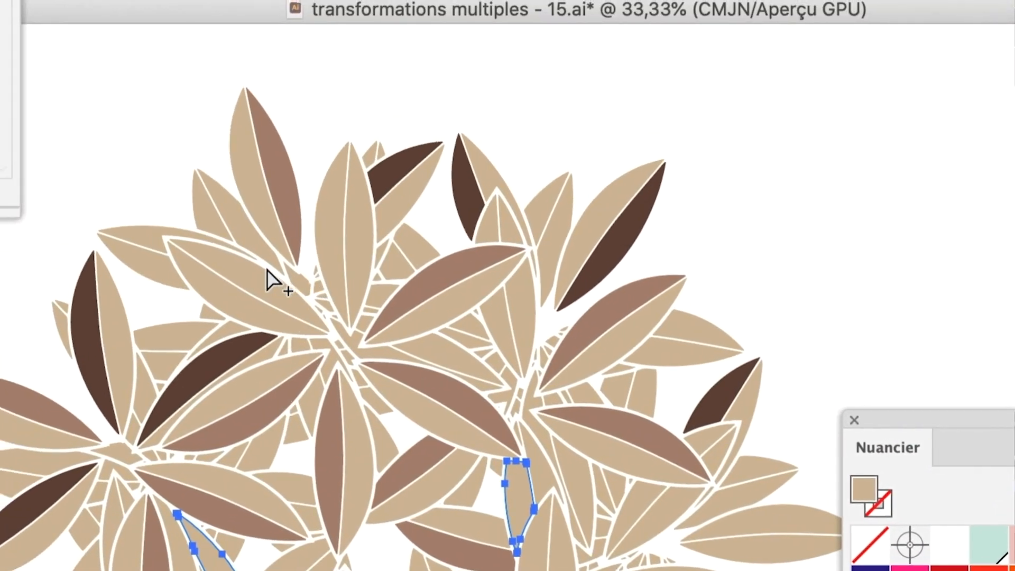
pyautogui.keyDown('shift'); pyautogui.click(309, 78); pyautogui.keyUp('shift')
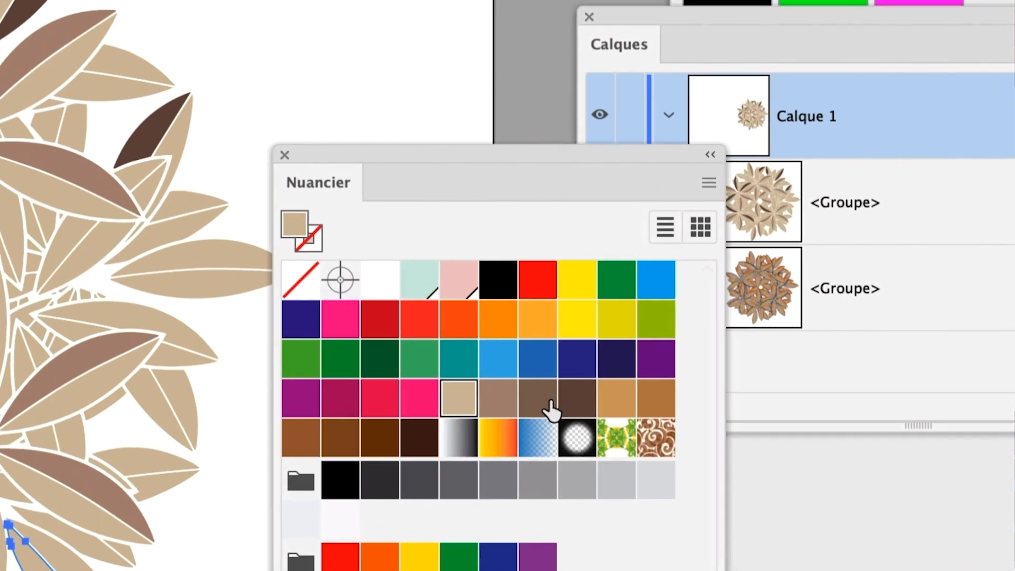
pyautogui.click(538, 401)
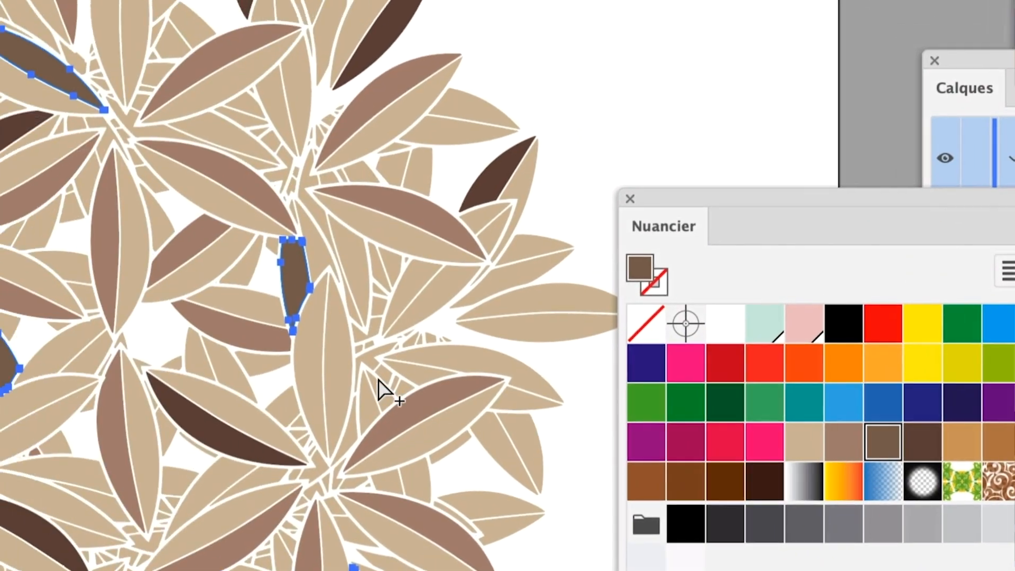
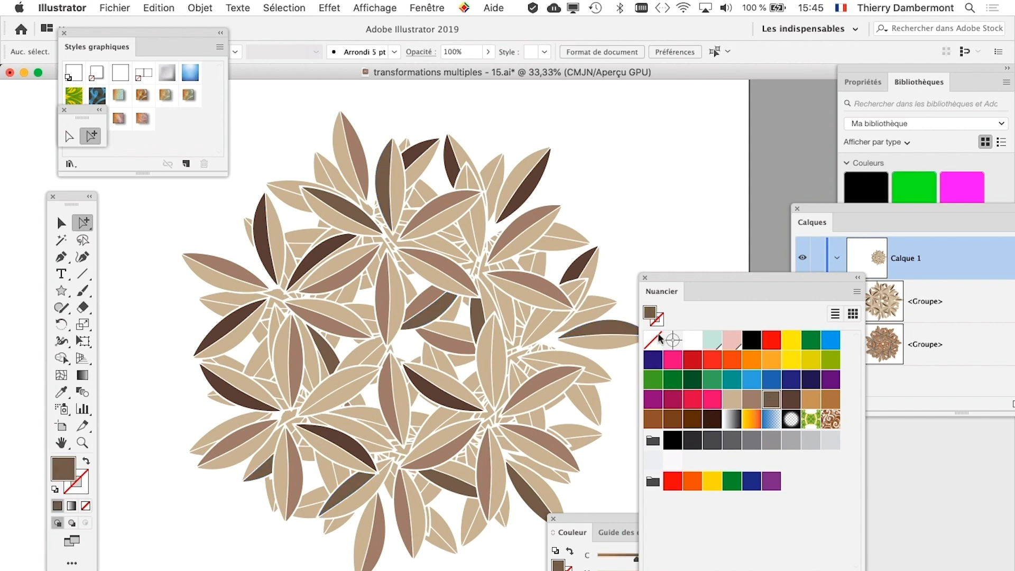
# Move the Nuancier panel clear of the rosette and save the document as transformations multiples - 16.ai
pyautogui.moveTo(658, 283); pyautogui.dragTo(726, 284)
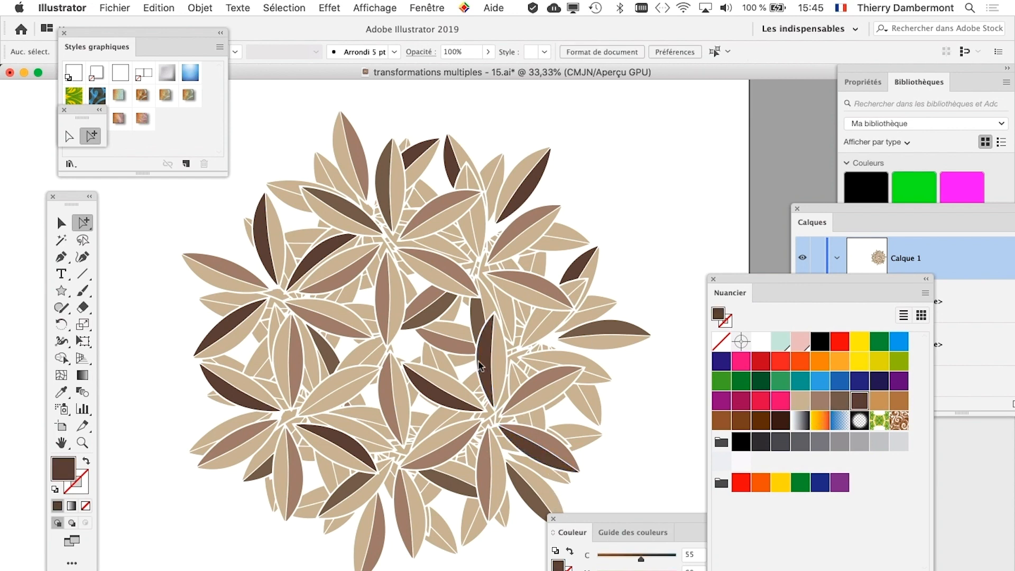
pyautogui.press('super+shift+s')
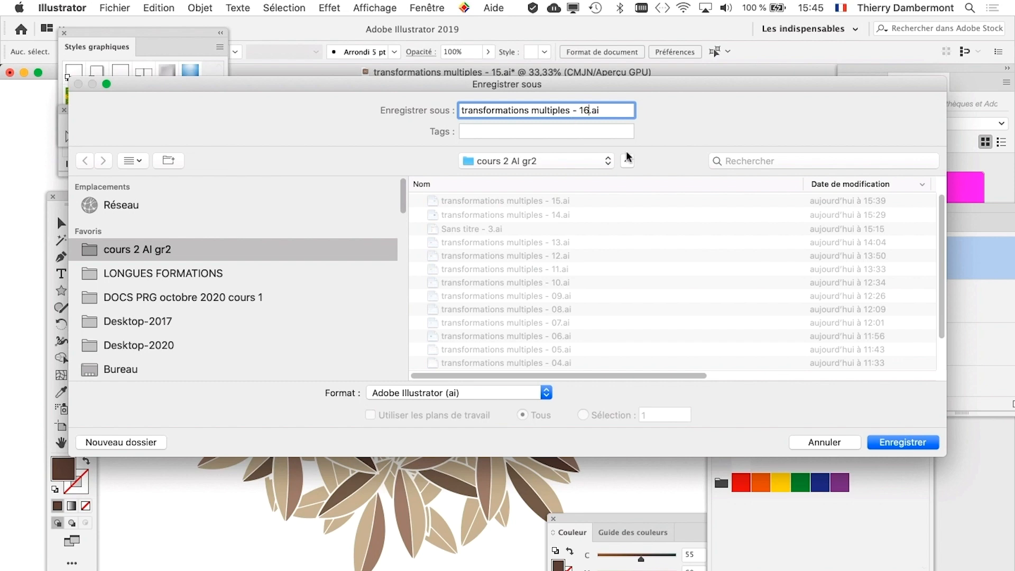
pyautogui.click(897, 442)
pyautogui.click(687, 527)
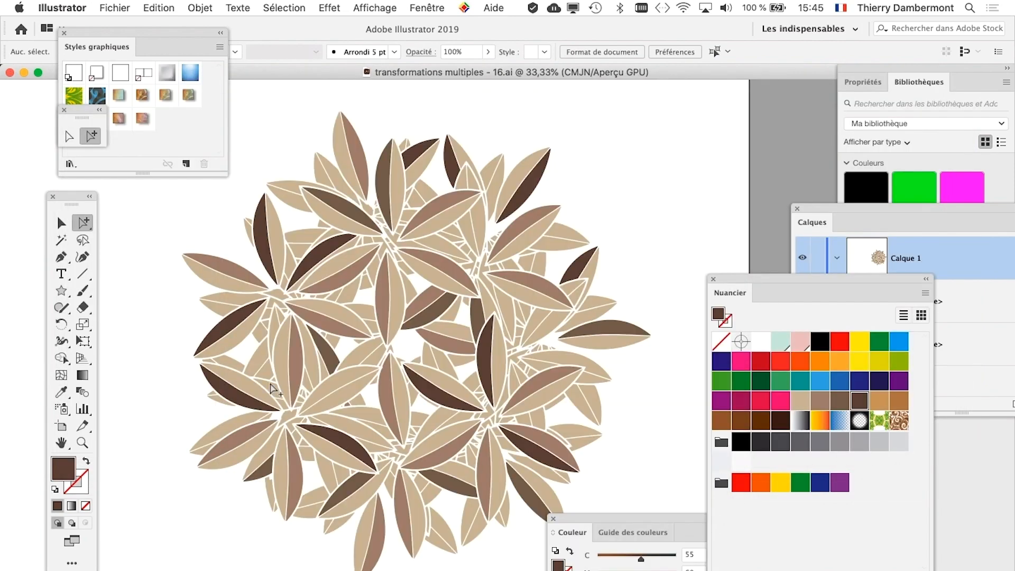
# Examine the CMYK values and global setting of the light beige swatch C=25 M=25 J=40 N=0
pyautogui.moveTo(750, 284); pyautogui.dragTo(679, 128)
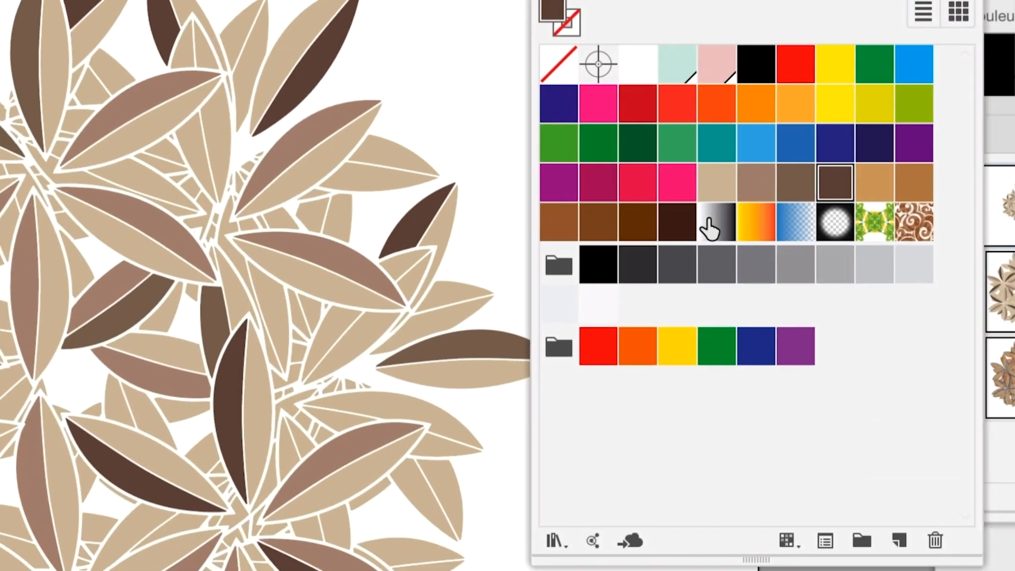
pyautogui.click(869, 259)
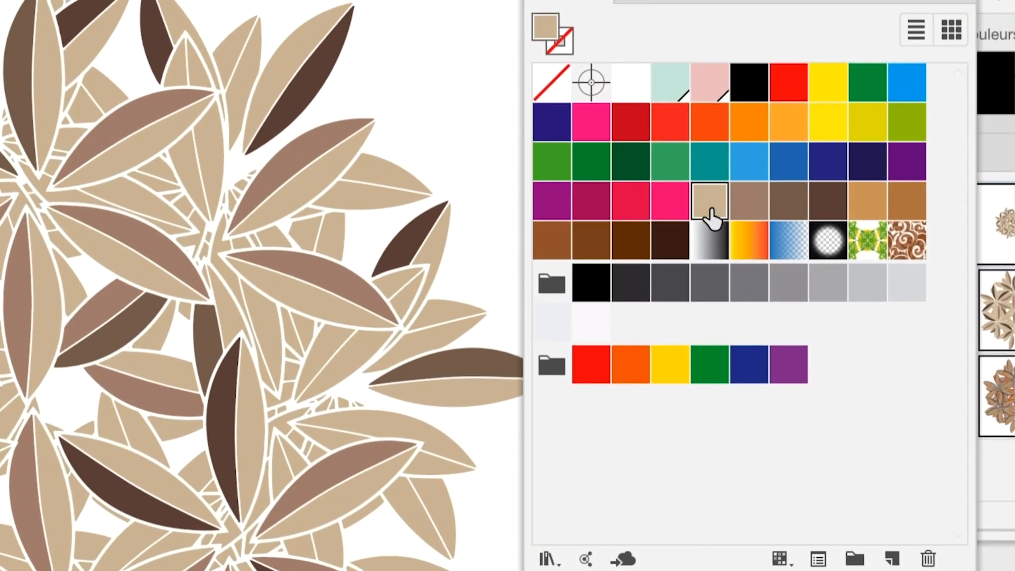
pyautogui.click(910, 259)
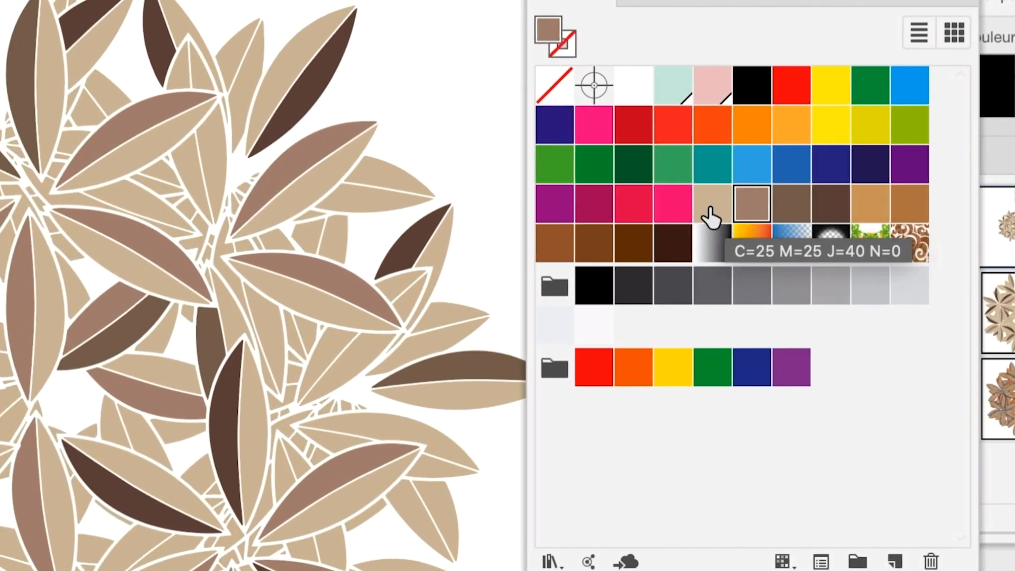
pyautogui.click(669, 214)
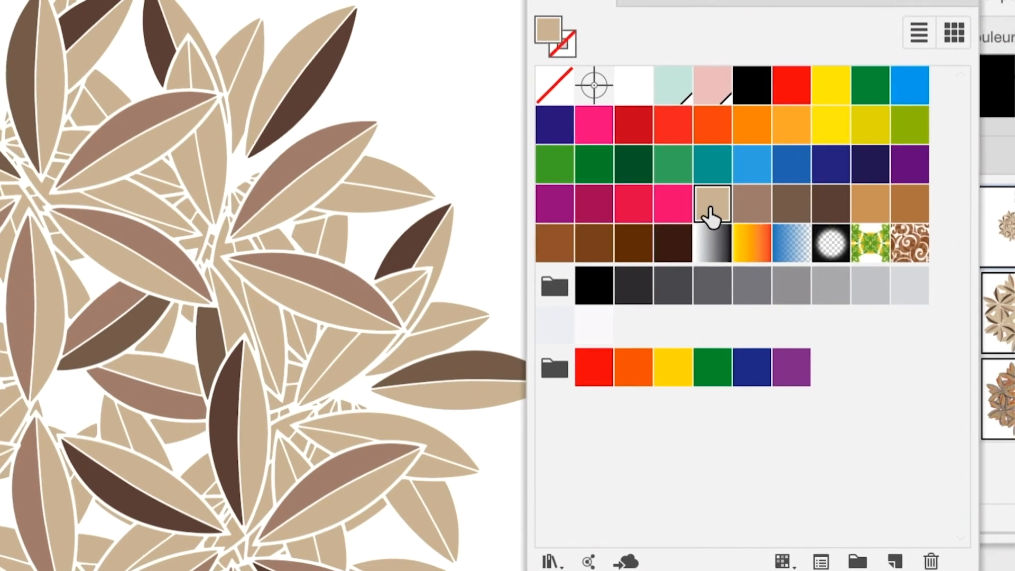
pyautogui.doubleClick(710, 208)
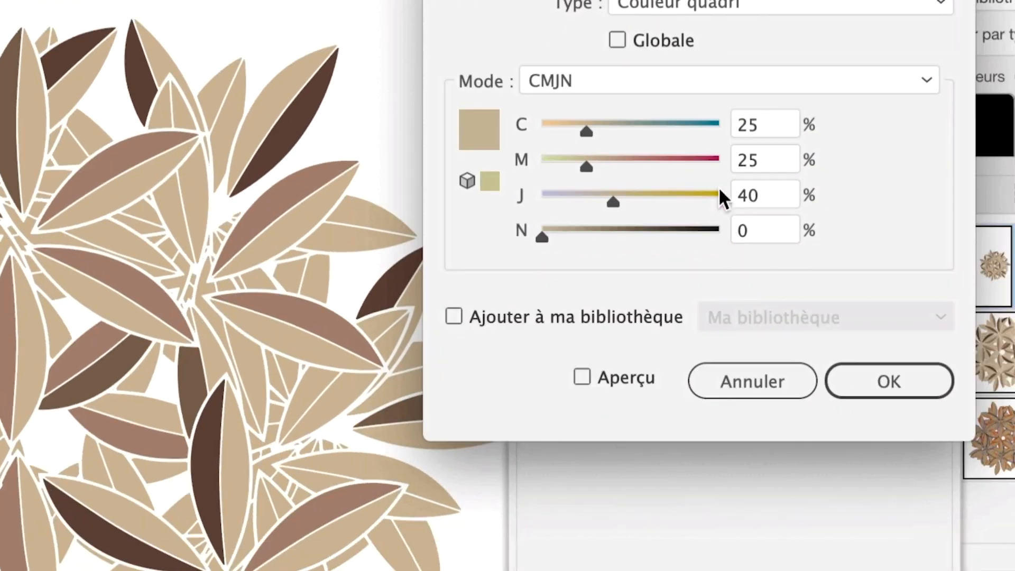
pyautogui.click(845, 474)
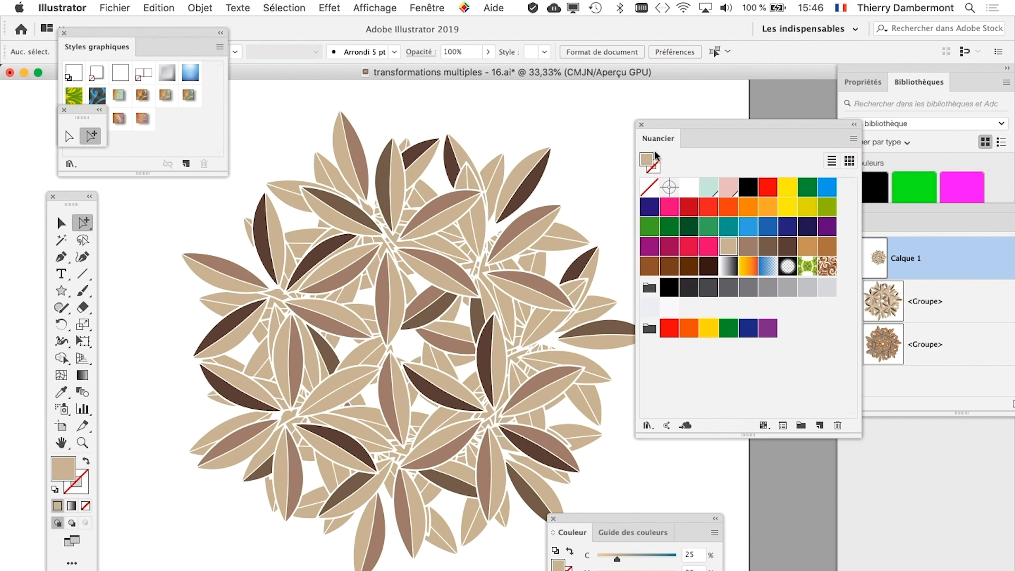
# Clear the workspace around the rosette by moving the Nuancier panel and toolbox aside and closing the graphic styles panel
pyautogui.moveTo(654, 125); pyautogui.dragTo(752, 115)
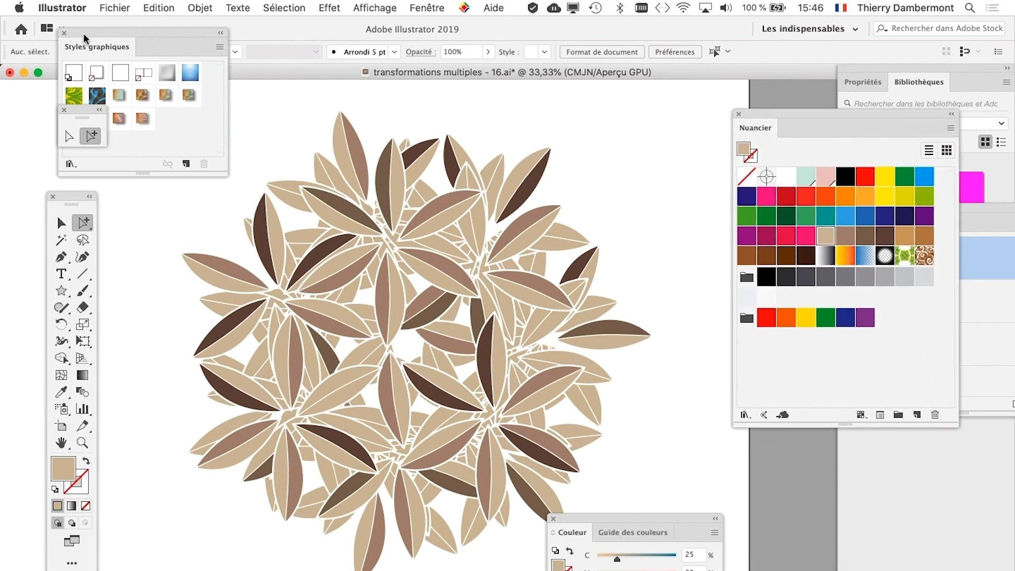
pyautogui.click(64, 33)
pyautogui.moveTo(68, 198); pyautogui.dragTo(57, 184)
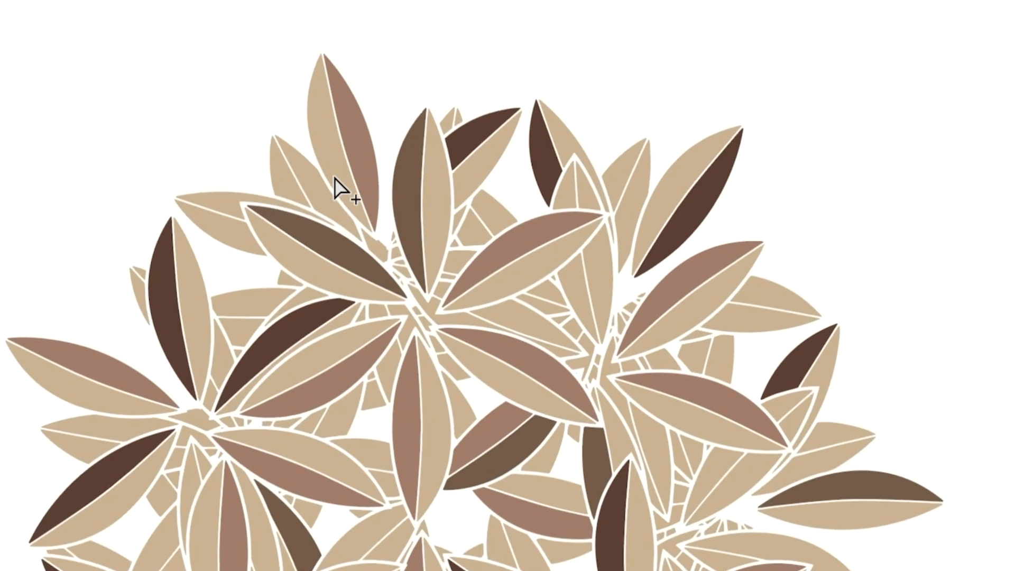
# Select a dark brown leaf half and extend the selection to every object with the same fill colour
pyautogui.click(408, 196)
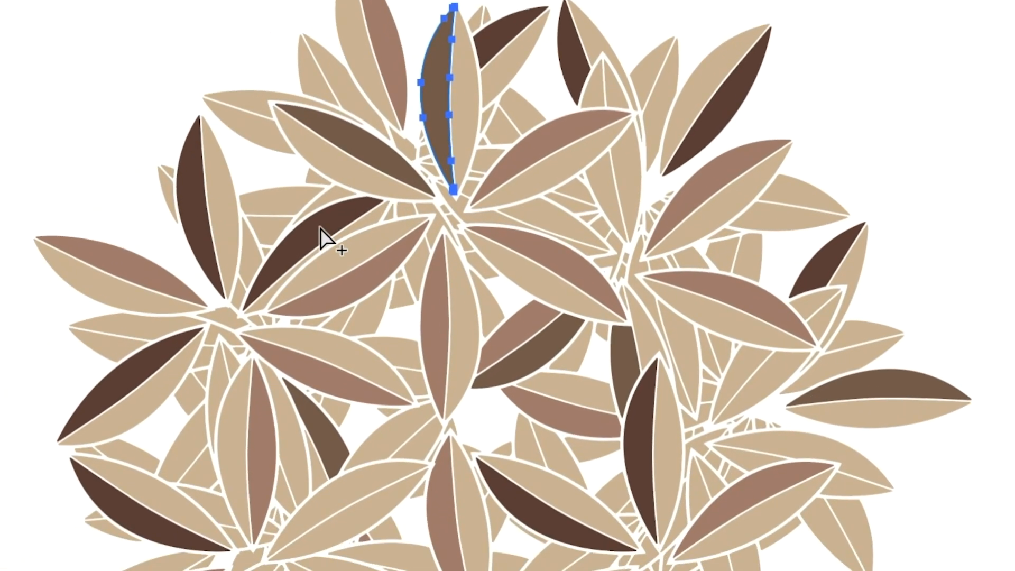
pyautogui.click(323, 238)
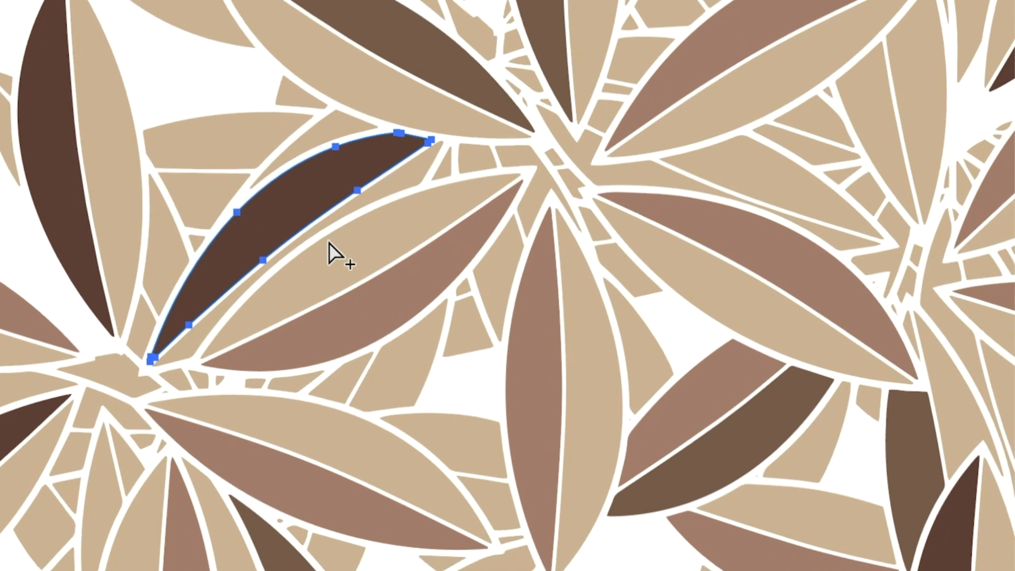
pyautogui.click(330, 249)
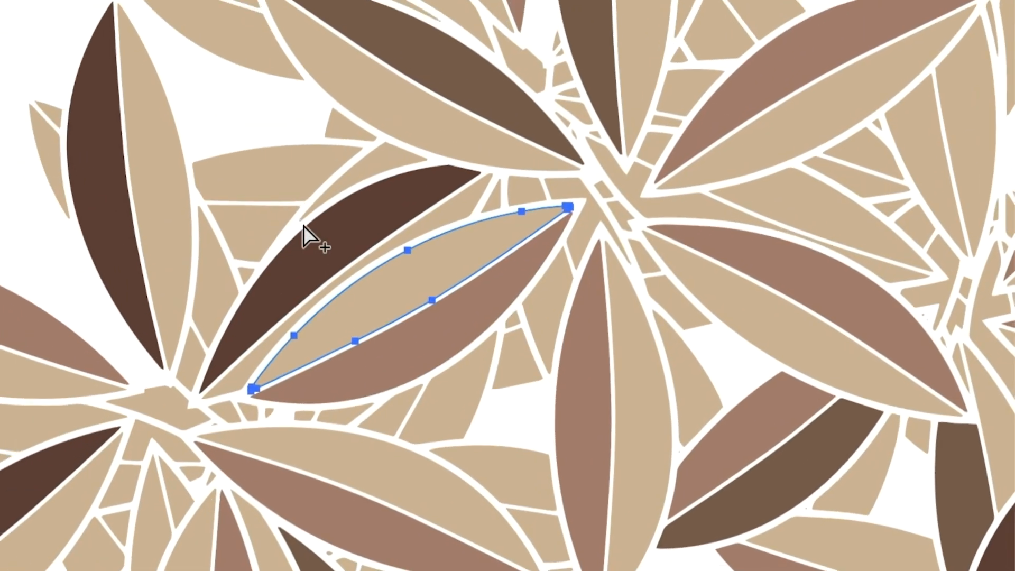
pyautogui.click(309, 230)
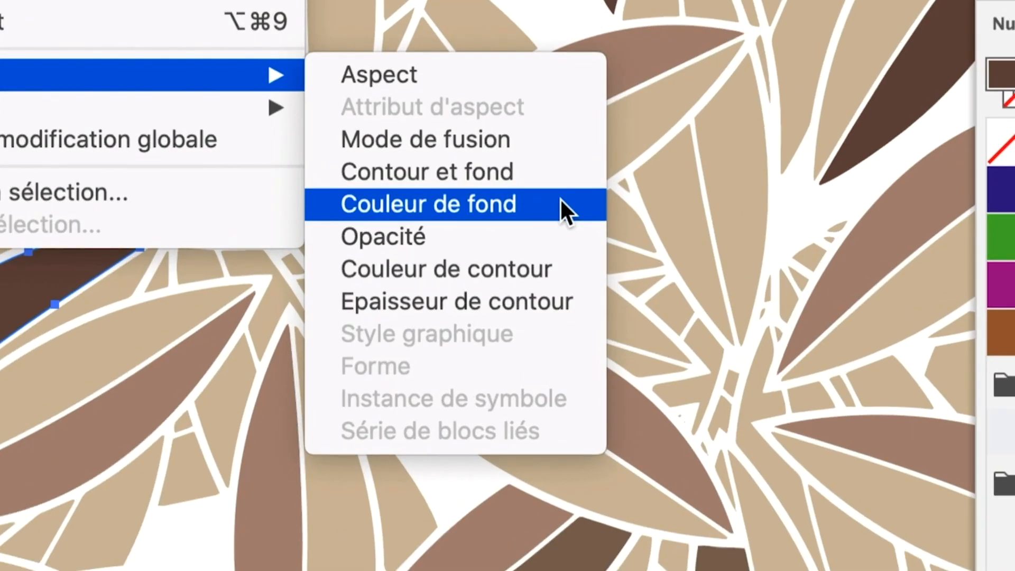
pyautogui.click(561, 204)
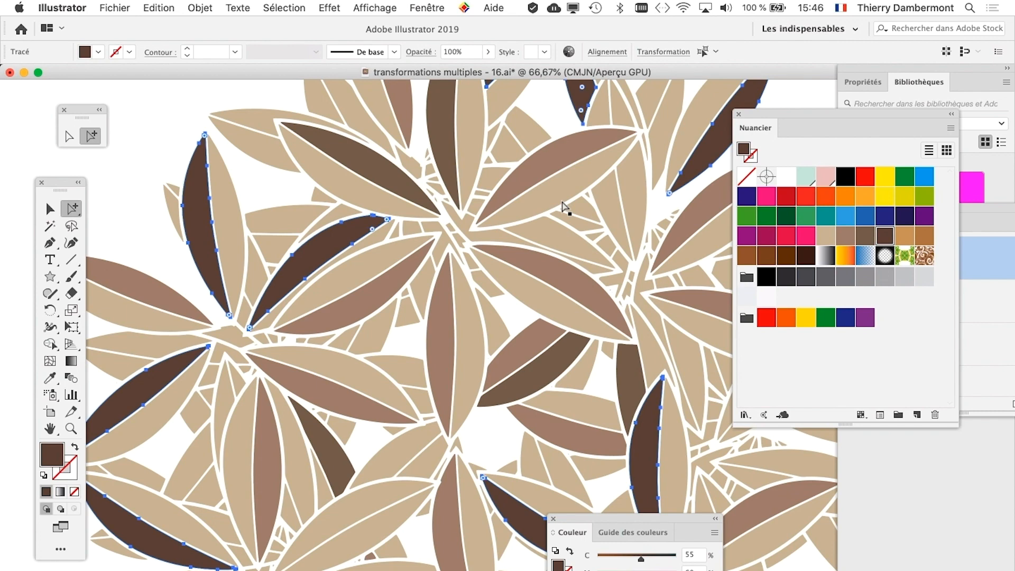
# Recolour the selected dark brown leaf halves with a new global CMYK swatch, dark green C=91 M=18 J=65 N=40
pyautogui.scroll(-3, 563, 234)
pyautogui.scroll(2, 560, 234)
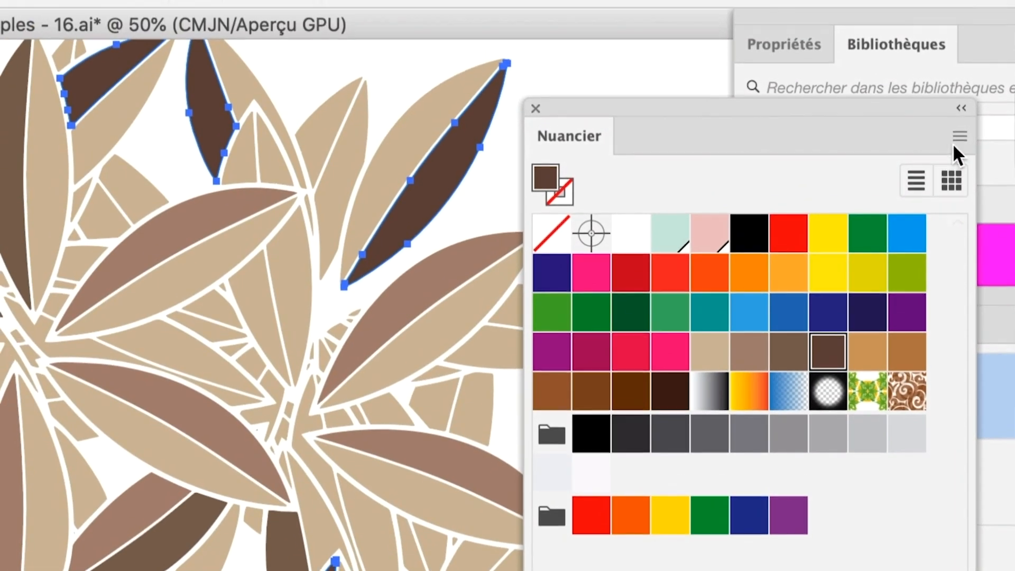
pyautogui.click(950, 128)
pyautogui.click(951, 144)
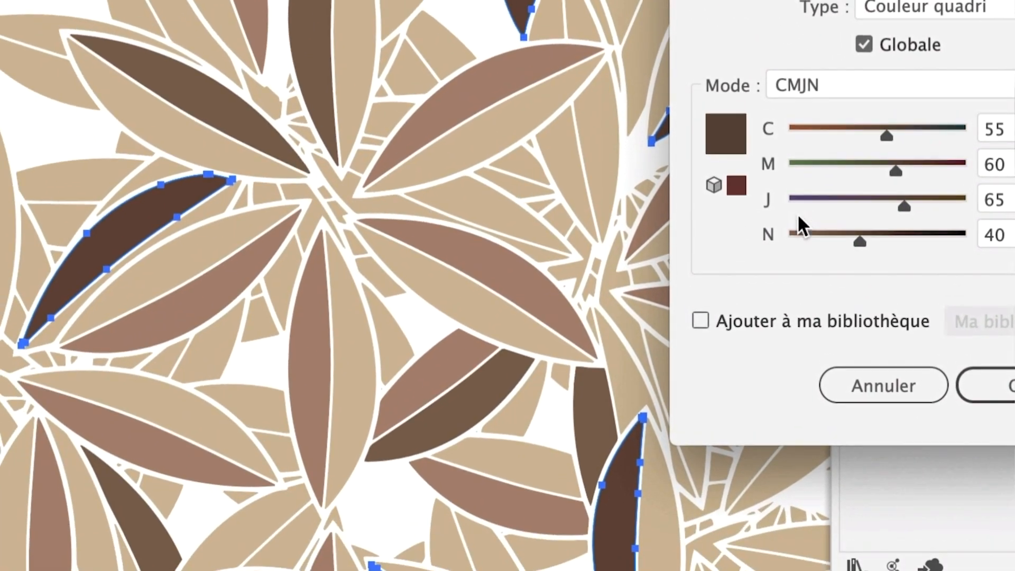
pyautogui.click(769, 185)
pyautogui.click(807, 198)
pyautogui.click(932, 163)
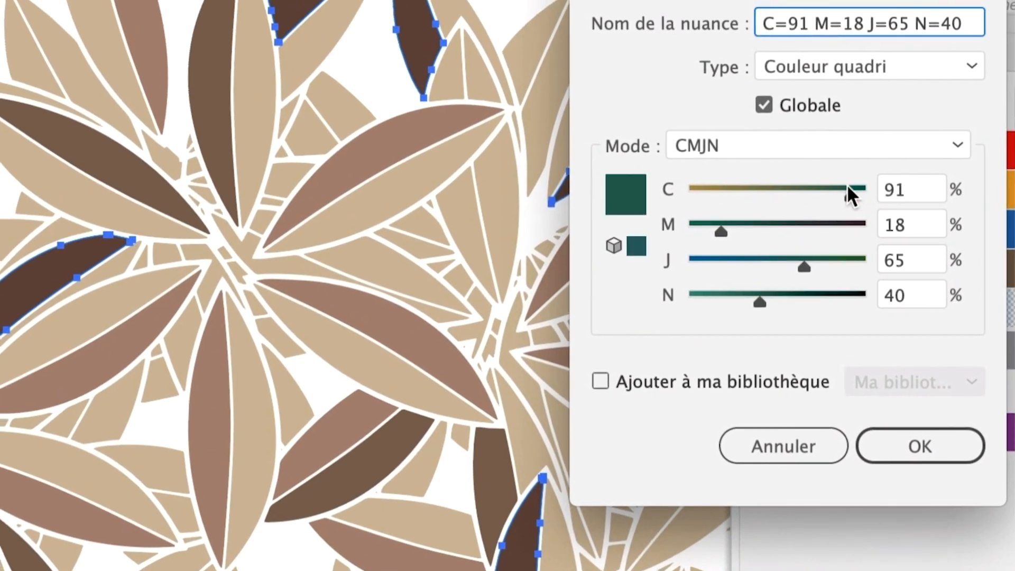
pyautogui.click(1001, 419)
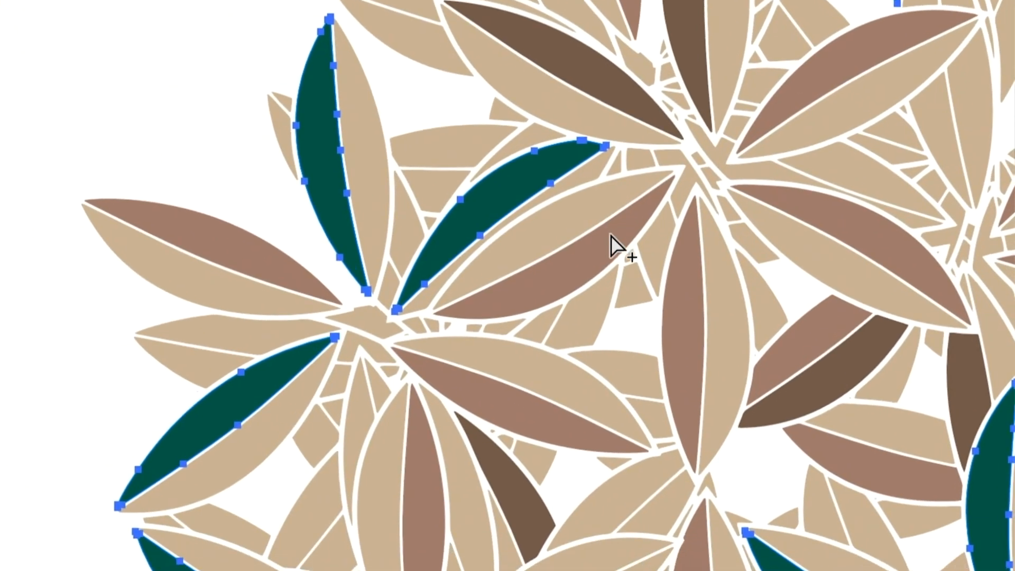
# Select a reddish-brown leaf half and all other objects sharing its fill colour
pyautogui.click(611, 239)
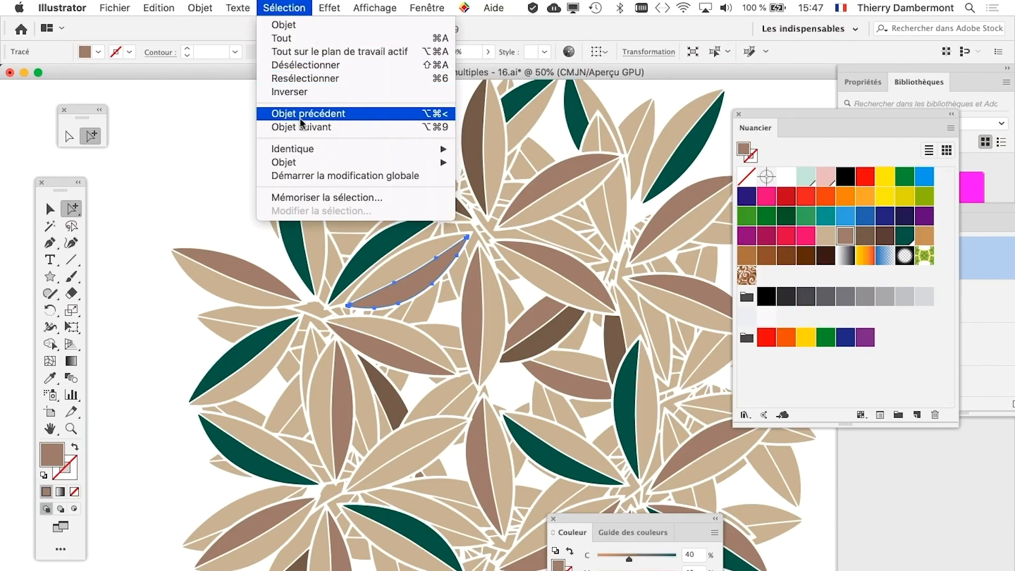
pyautogui.moveTo(306, 149)
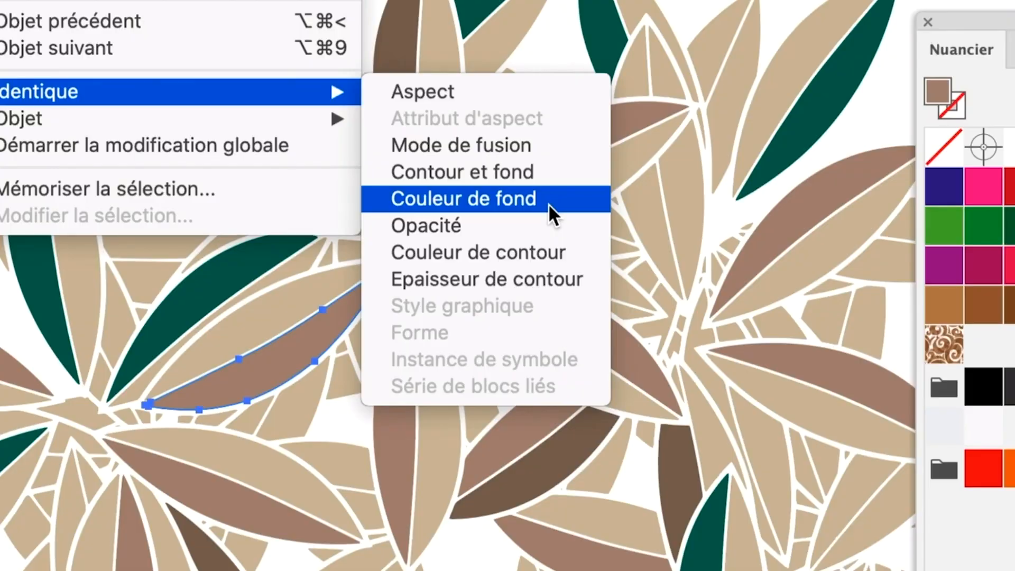
pyautogui.click(549, 207)
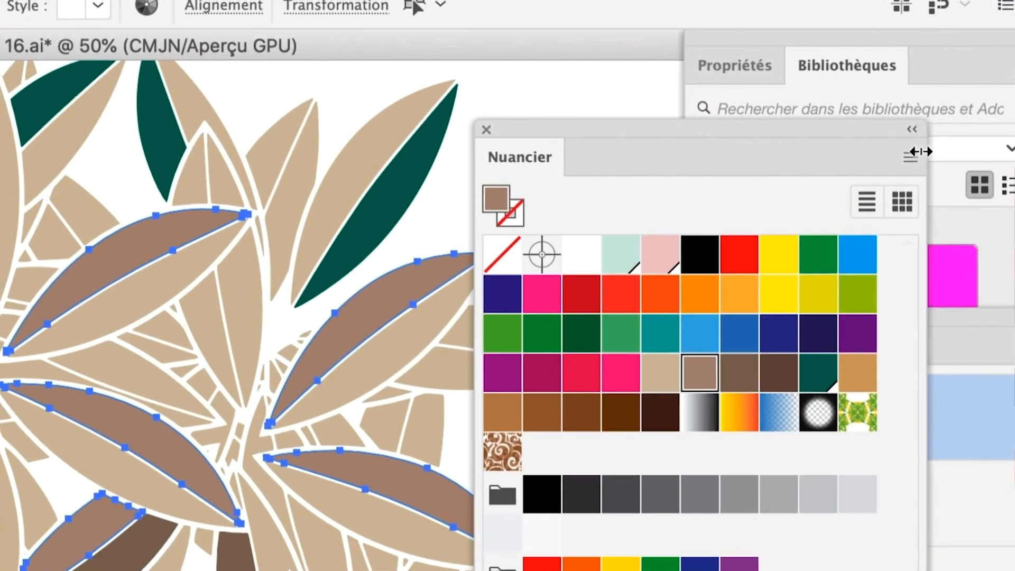
# Recolour the selected reddish-brown leaf halves with a new global CMYK swatch, mauve C=27 M=45 J=16 N=5
pyautogui.click(919, 153)
pyautogui.click(913, 155)
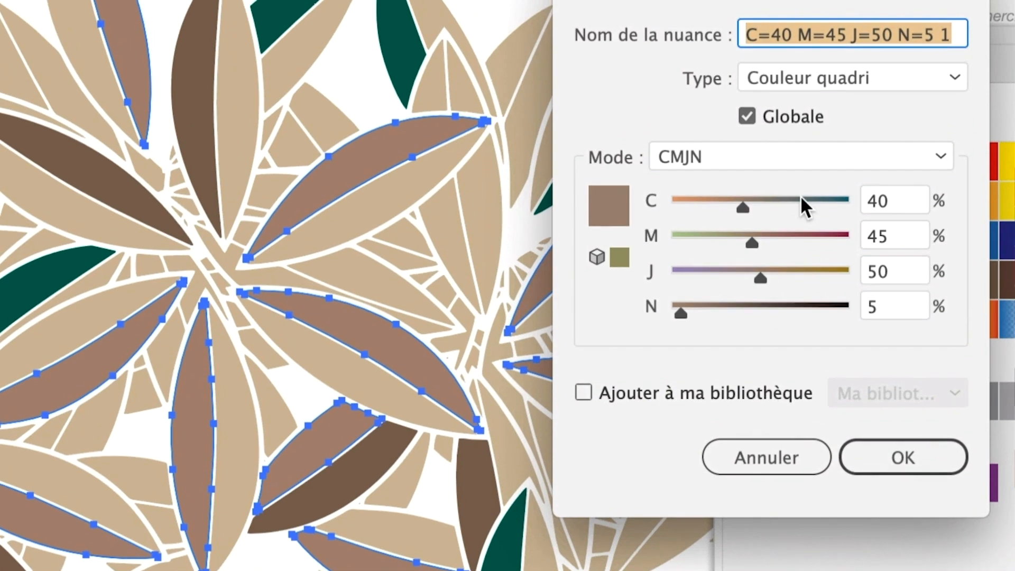
pyautogui.moveTo(804, 204); pyautogui.dragTo(775, 206)
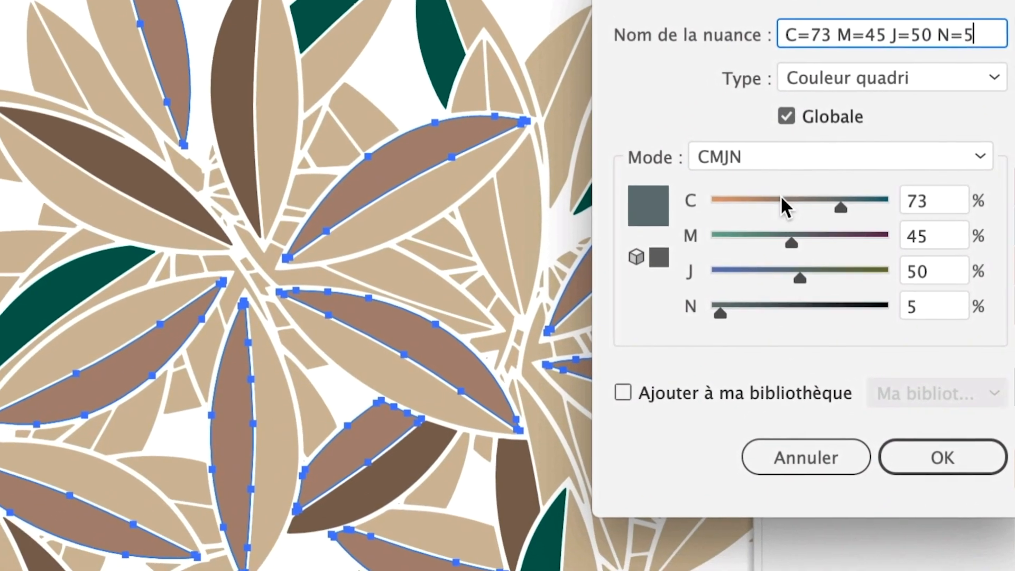
pyautogui.click(749, 235)
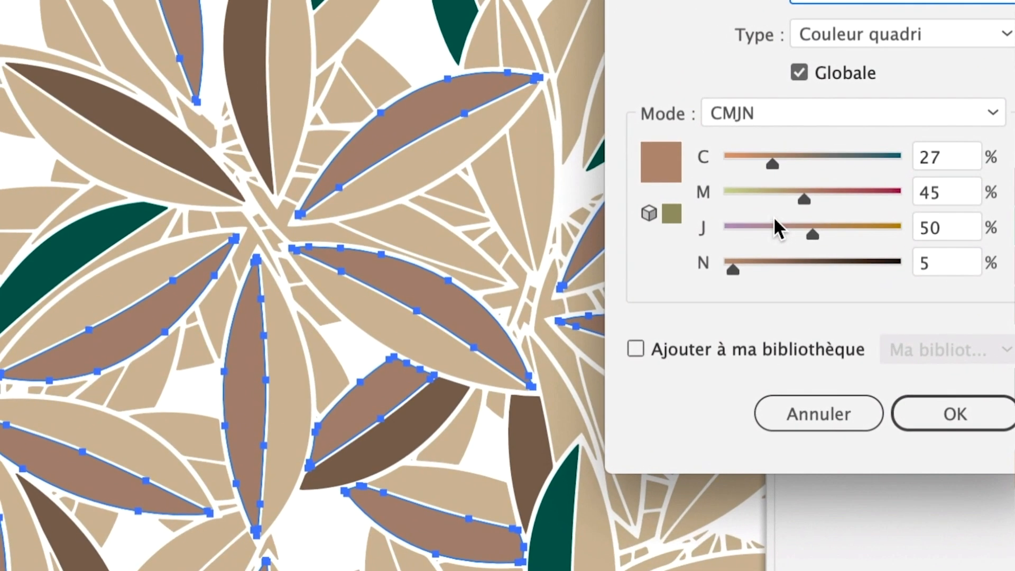
pyautogui.moveTo(759, 226); pyautogui.dragTo(734, 225)
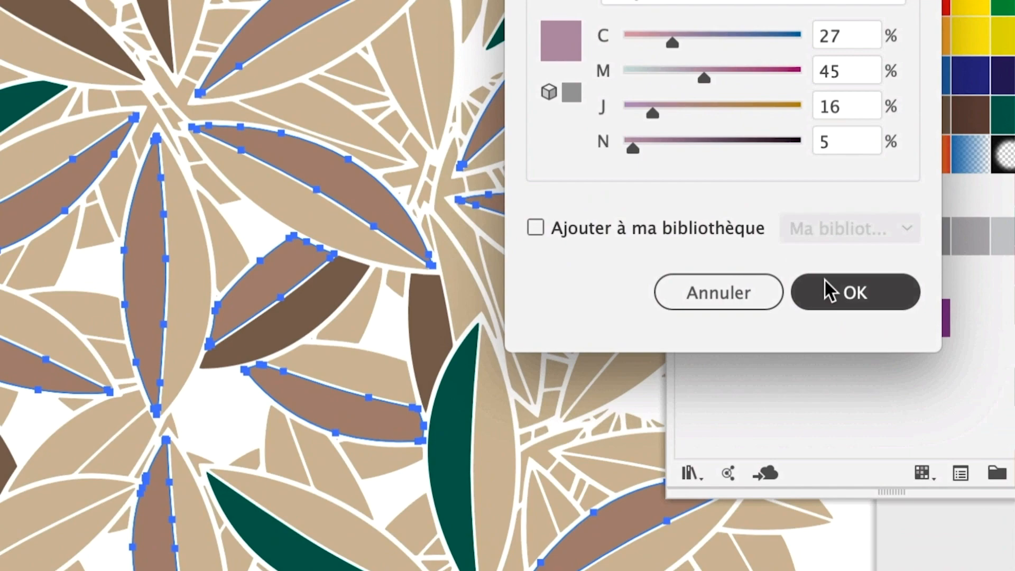
pyautogui.click(1006, 452)
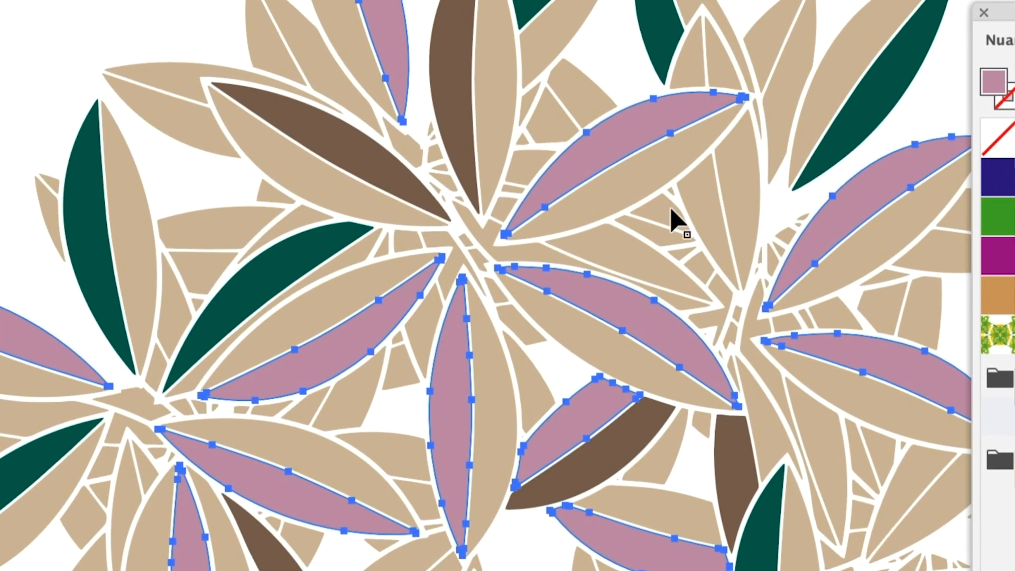
# Select a beige leaf half and every other object with the same beige fill colour
pyautogui.press('super+plus')
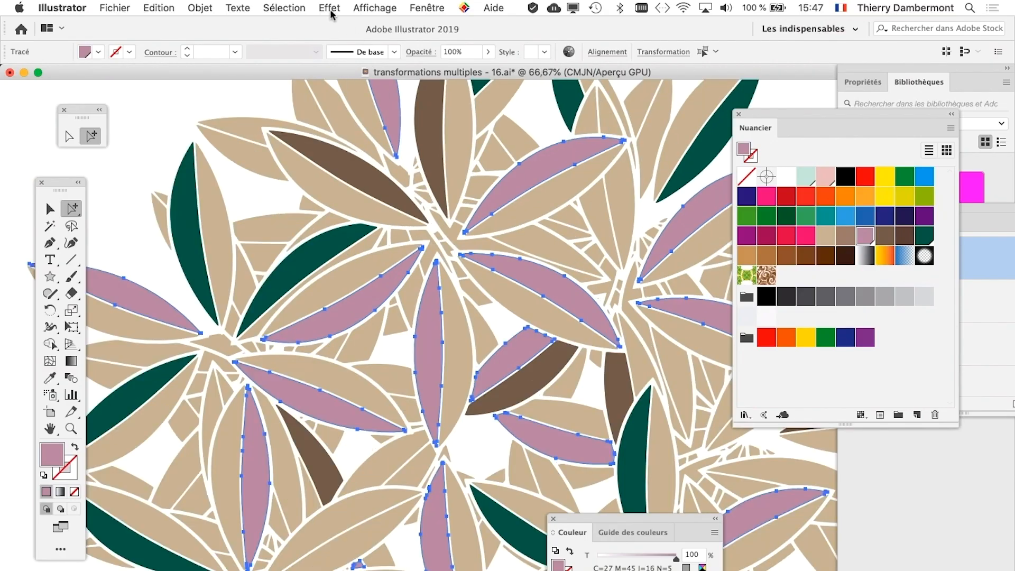
pyautogui.click(285, 8)
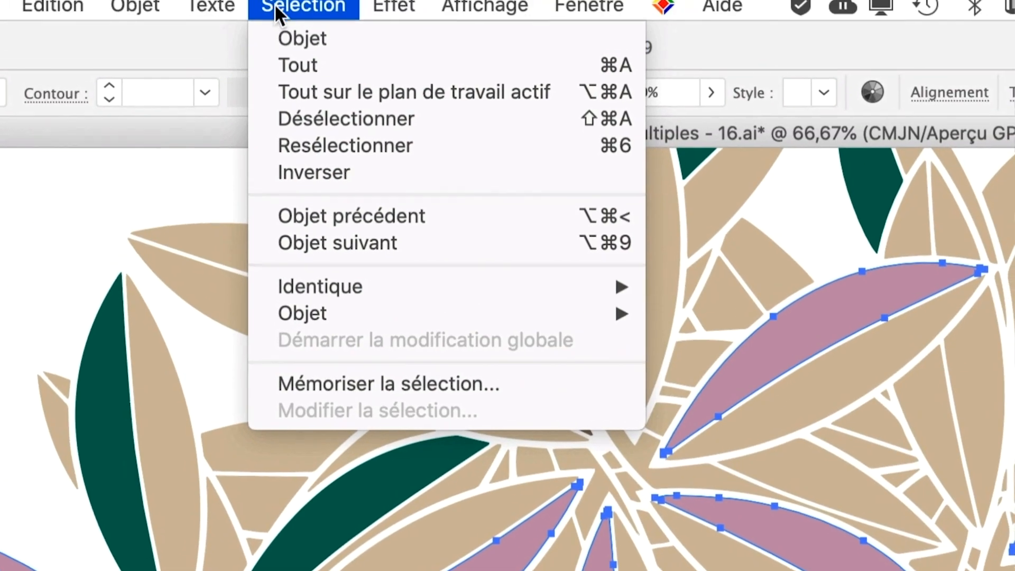
pyautogui.click(276, 8)
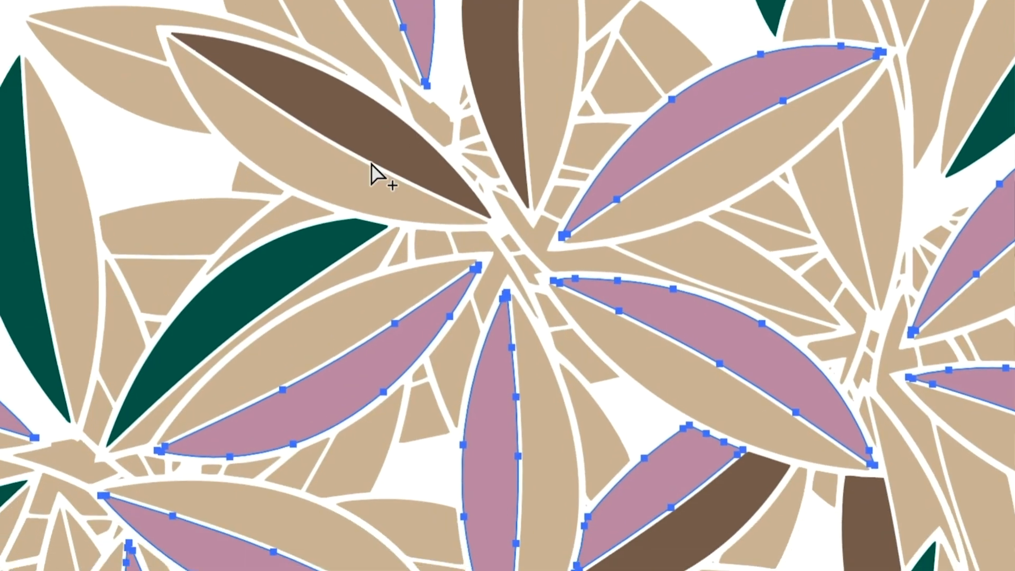
pyautogui.click(367, 202)
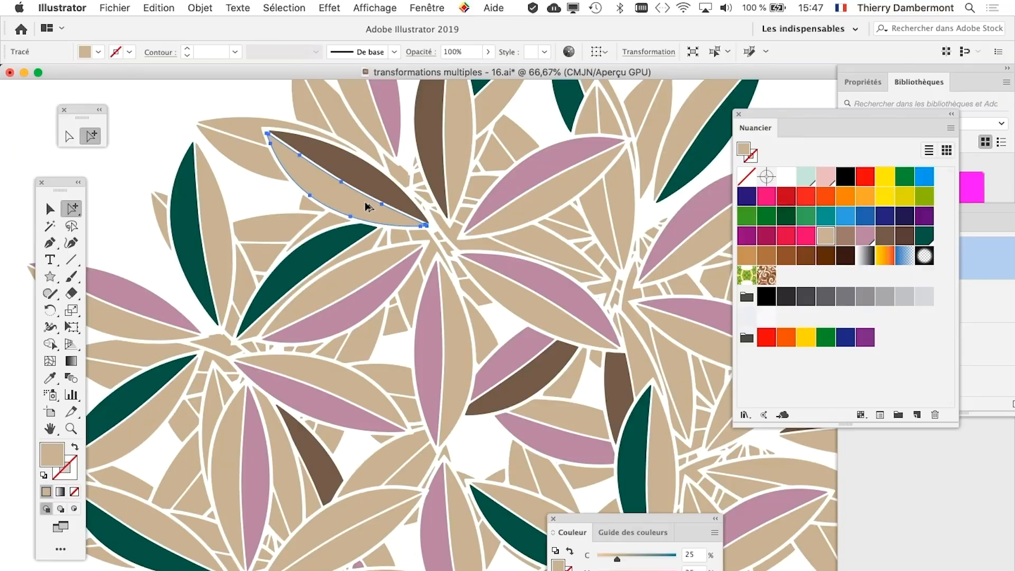
pyautogui.click(297, 7)
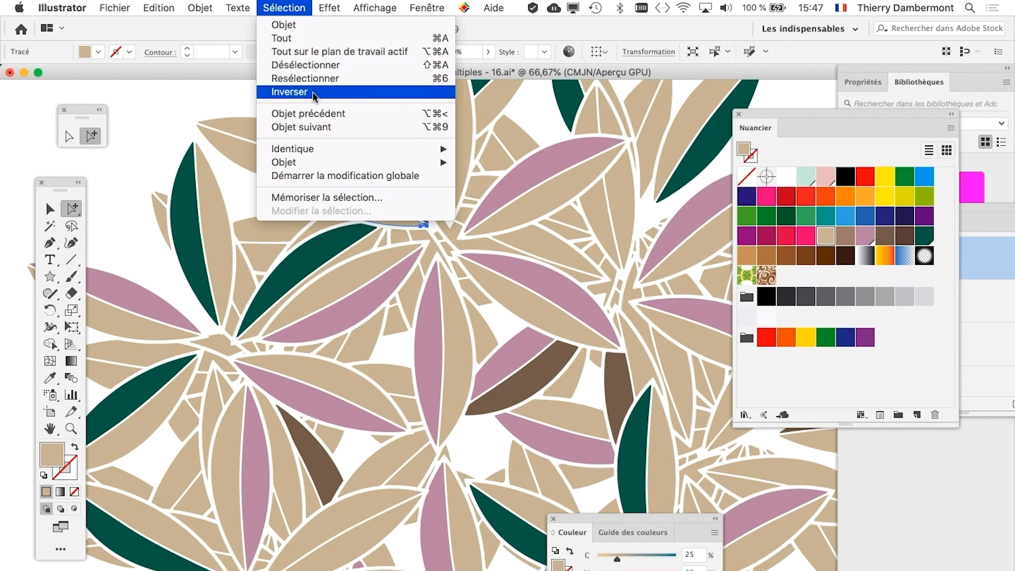
pyautogui.moveTo(322, 150)
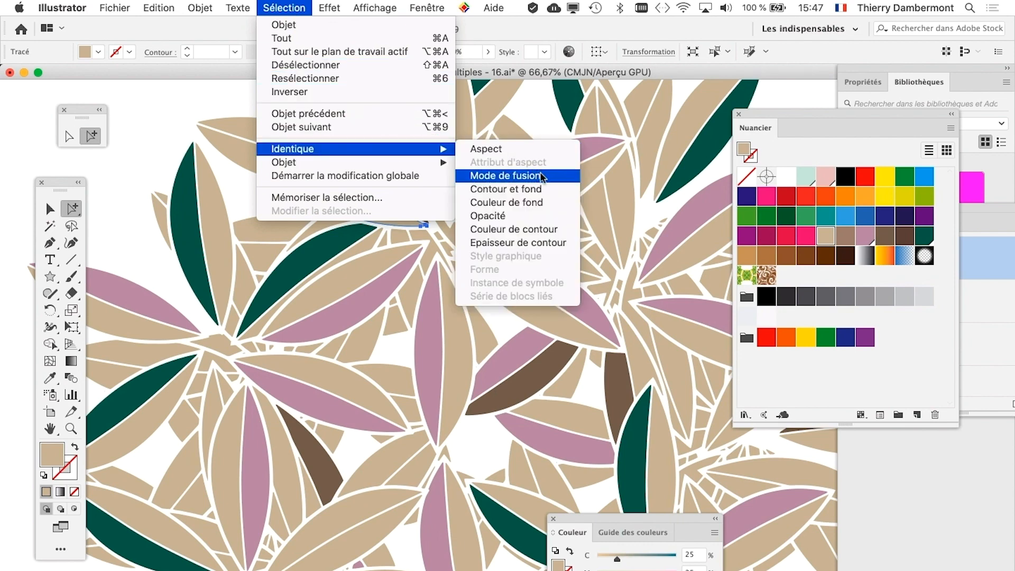
pyautogui.click(579, 205)
# Recolour the selected beige shapes with a new global CMYK swatch, orange-yellow C=6 M=25 J=82 N=1, and deselect the artwork
pyautogui.click(950, 129)
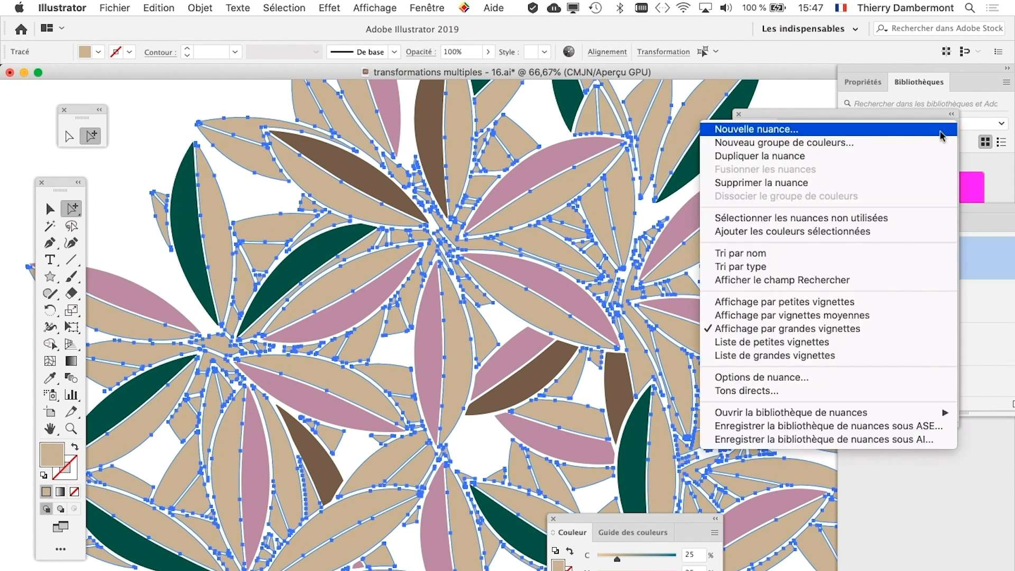
pyautogui.click(819, 130)
pyautogui.moveTo(738, 243)
pyautogui.mouseDown()
pyautogui.moveTo(730, 238)
pyautogui.moveTo(761, 253)
pyautogui.moveTo(721, 251)
pyautogui.mouseUp()
pyautogui.click(820, 324)
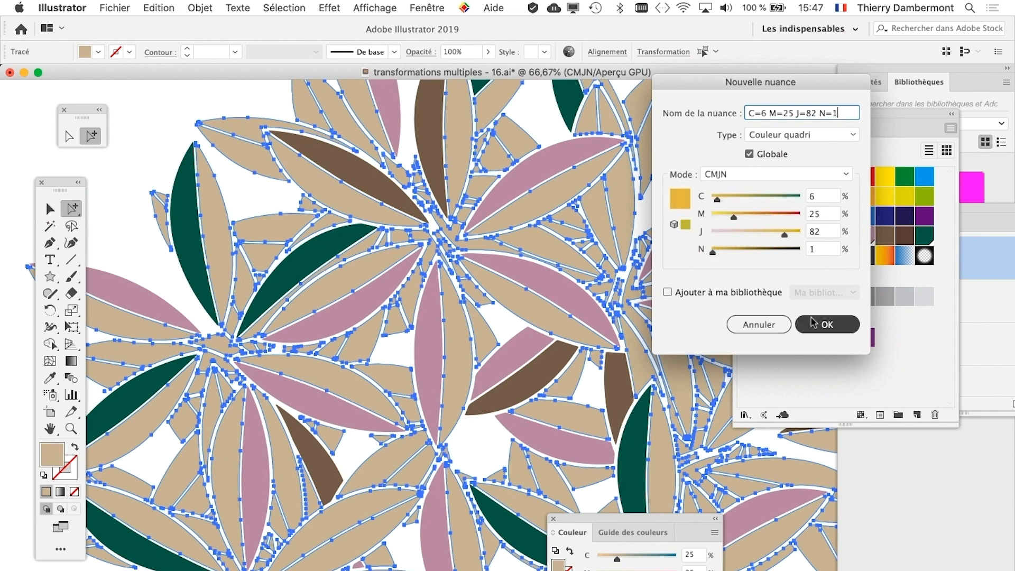
pyautogui.click(160, 143)
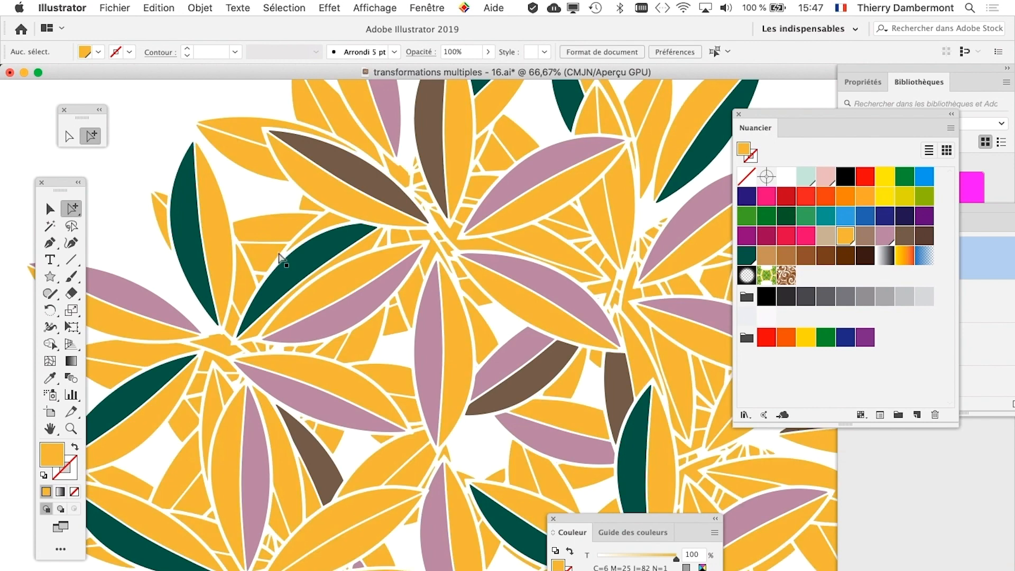
pyautogui.scroll(-2, 488, 331)
pyautogui.moveTo(397, 294); pyautogui.dragTo(309, 260)
pyautogui.click(52, 209)
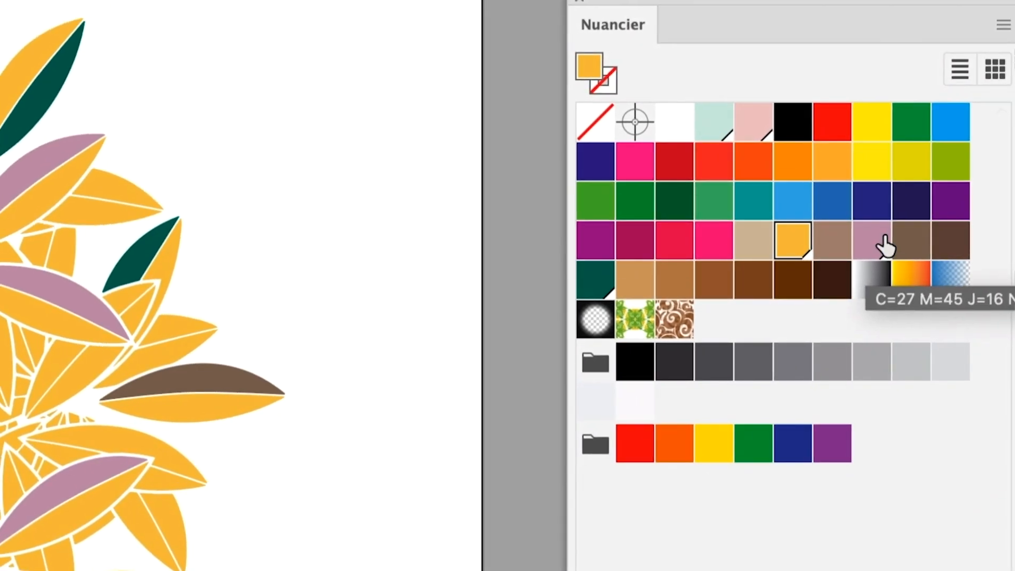
# Move the orange-yellow, mauve and dark green global swatches together at the end of the main swatches, after the pattern swatches
pyautogui.moveTo(792, 241); pyautogui.dragTo(734, 323)
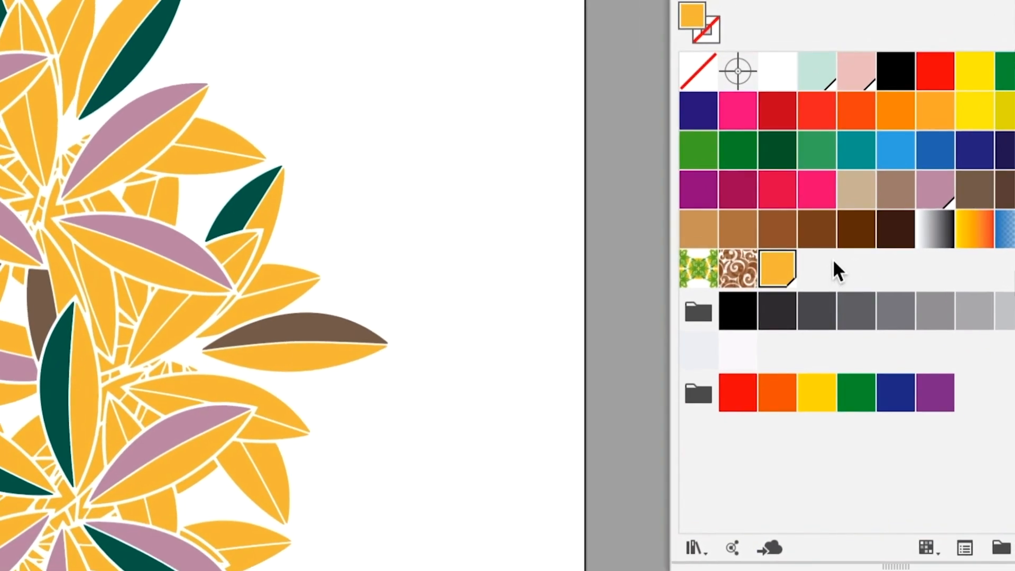
pyautogui.moveTo(934, 193); pyautogui.dragTo(817, 270)
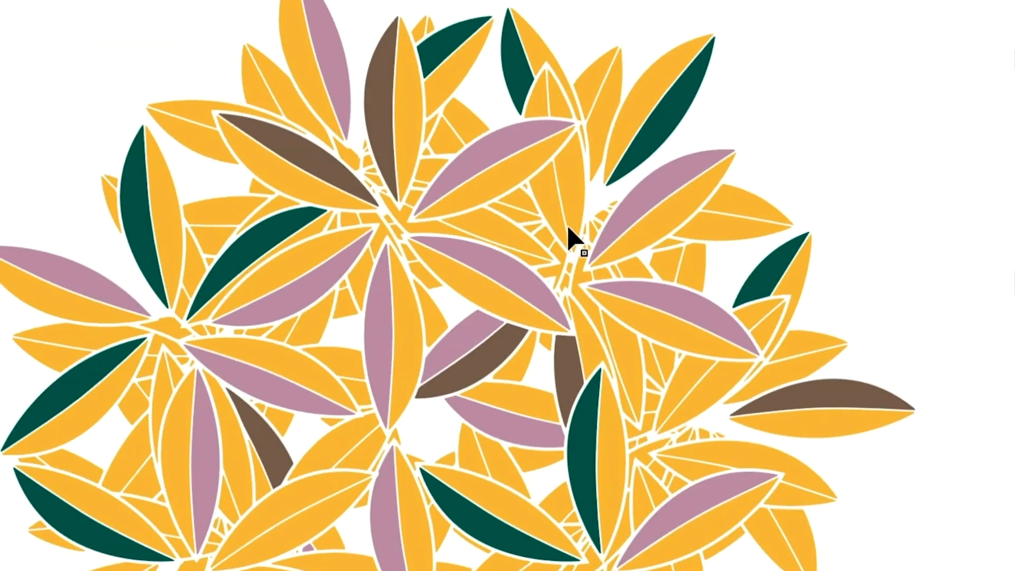
pyautogui.click(813, 265)
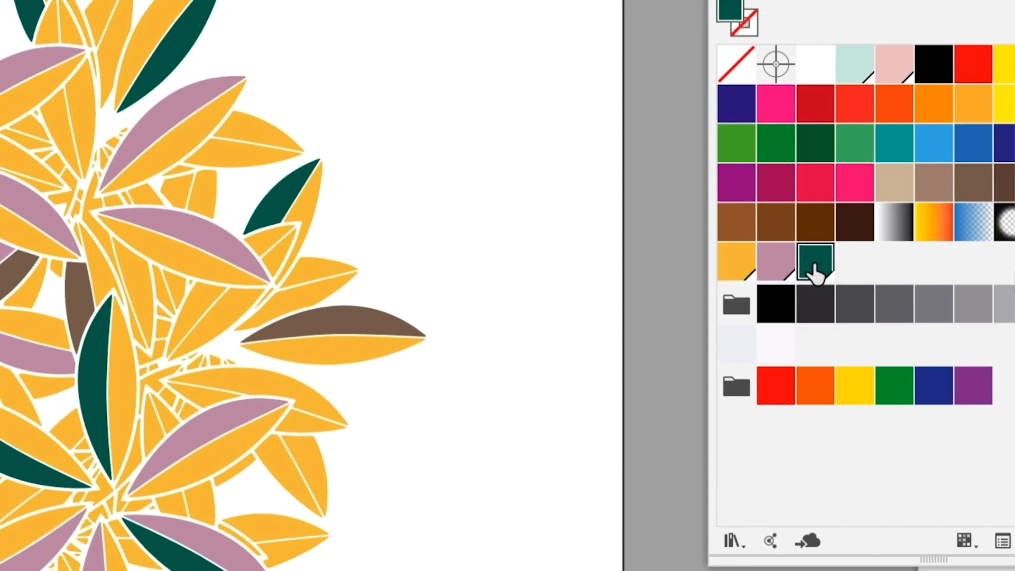
# Edit the dark green global swatch with preview enabled, setting its cyan value to 22%
pyautogui.doubleClick(814, 265)
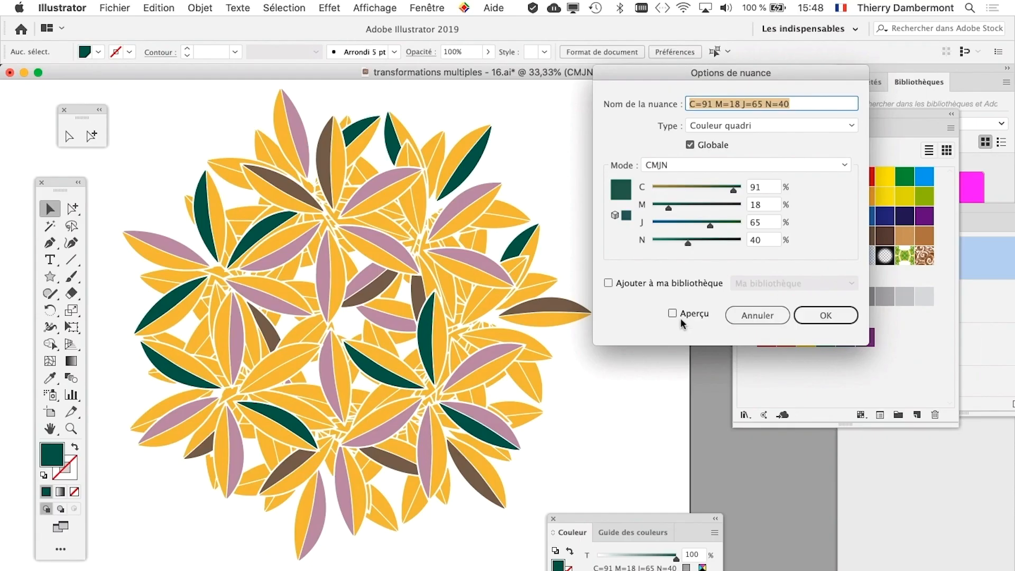
pyautogui.click(678, 315)
pyautogui.click(671, 186)
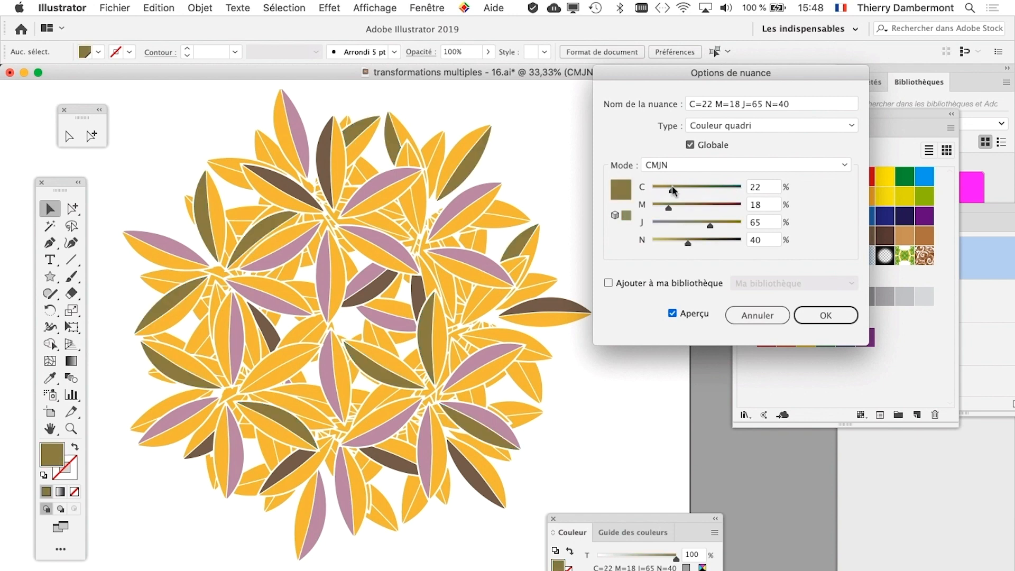
pyautogui.click(828, 315)
# Edit the orange-yellow global swatch with preview enabled, changing its colour to dark rose C=6 M=69 J=26 N=39
pyautogui.doubleClick(744, 275)
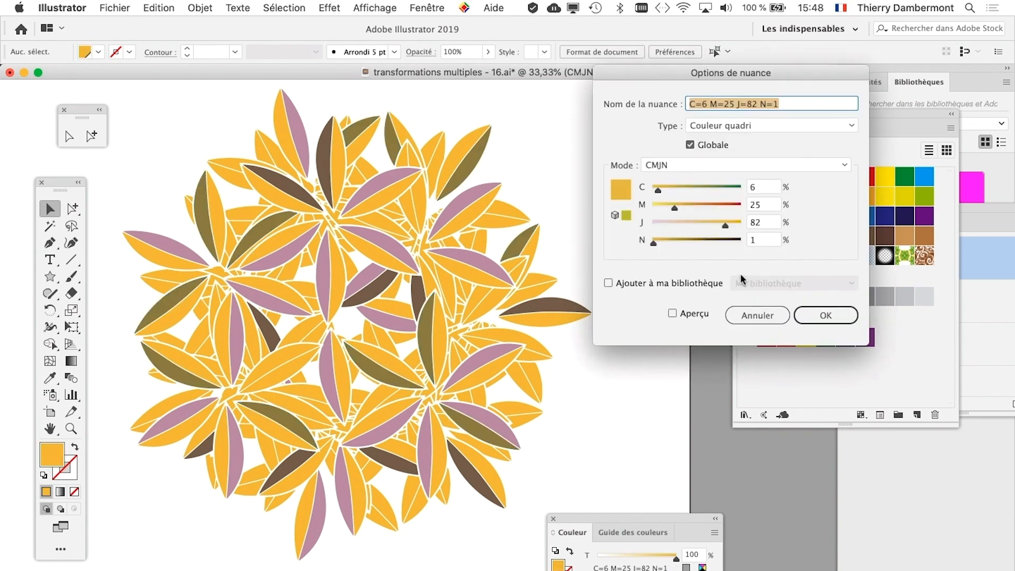
pyautogui.click(675, 222)
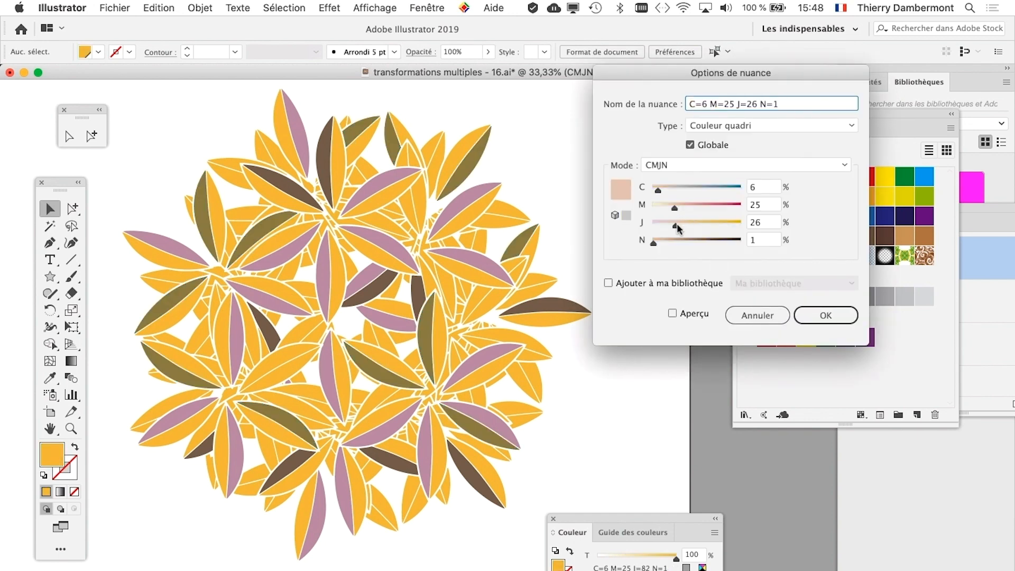
pyautogui.click(673, 313)
pyautogui.moveTo(719, 241); pyautogui.dragTo(688, 243)
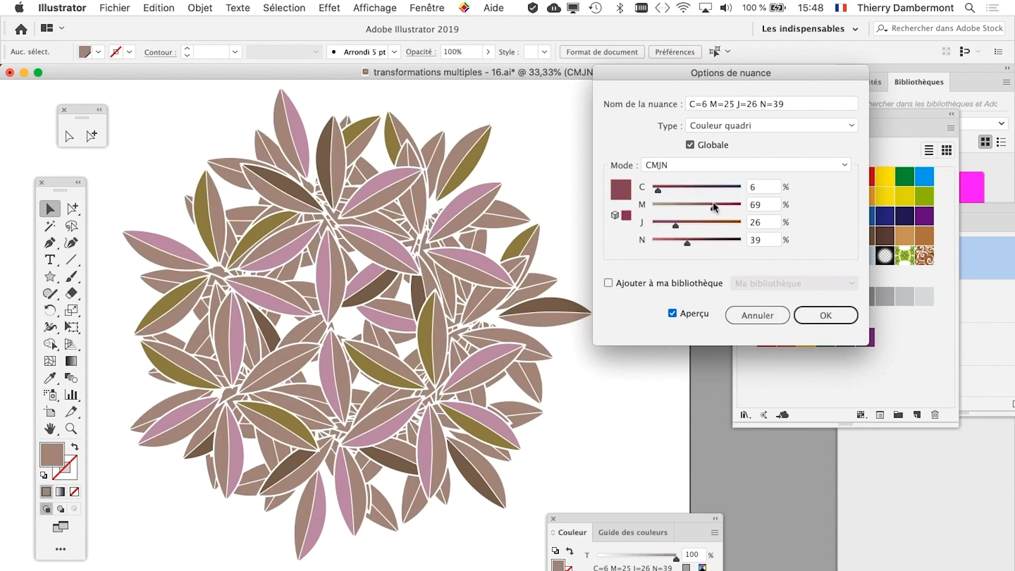
pyautogui.click(825, 315)
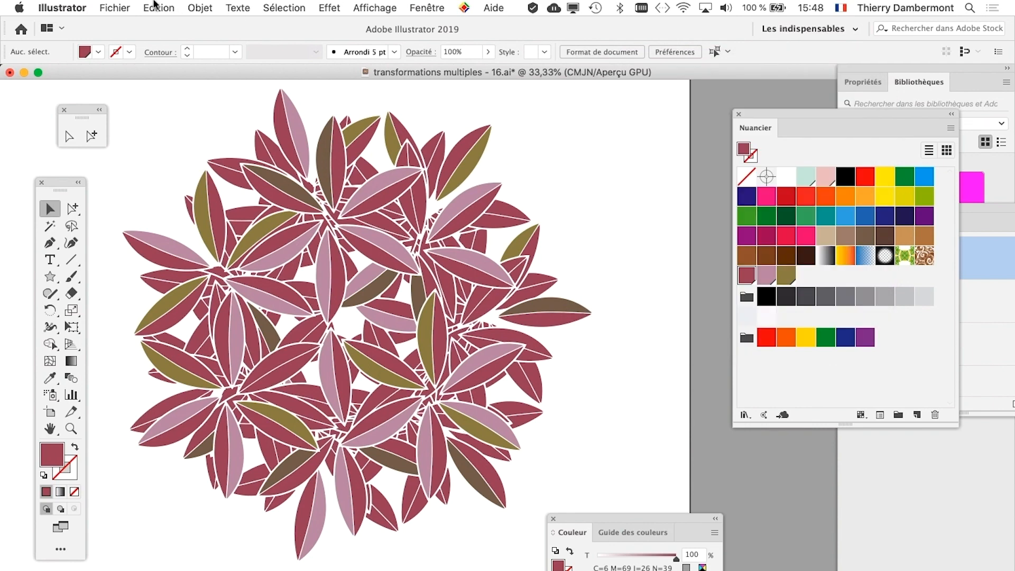
# Save the document under the new name transformations multiples - 17.ai in the cours 2 AI gr2 folder
pyautogui.click(115, 8)
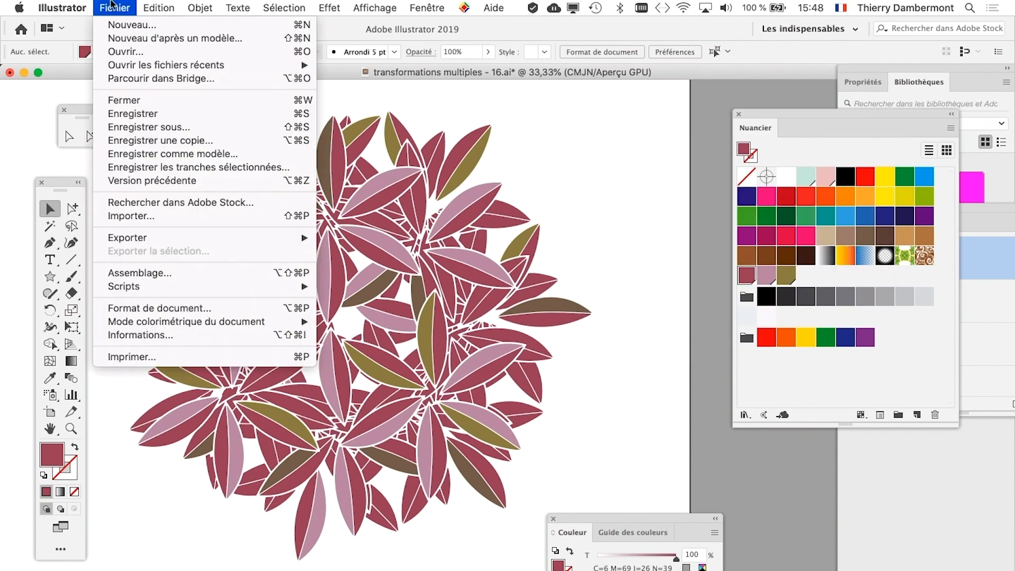
pyautogui.click(141, 128)
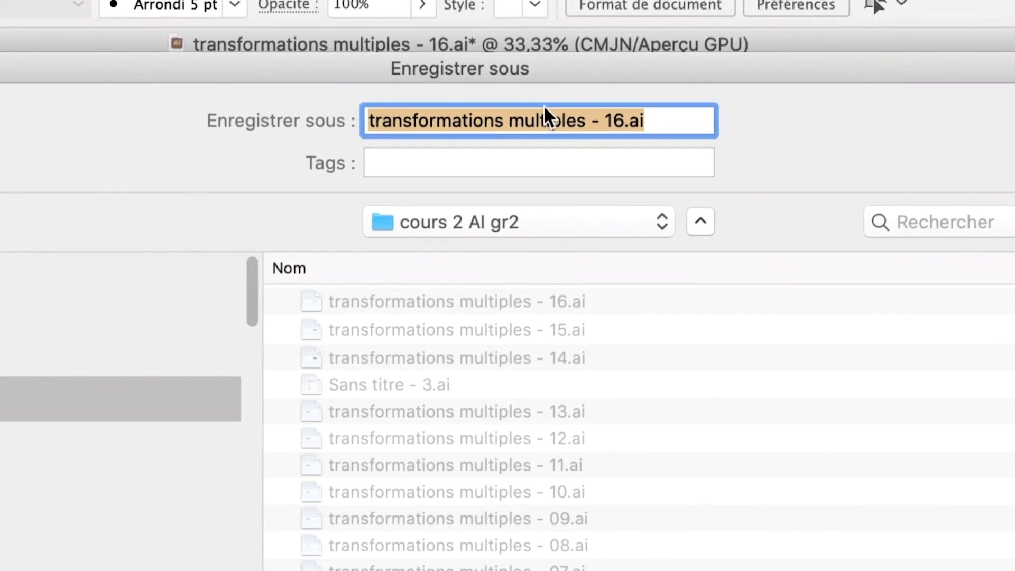
pyautogui.click(569, 111)
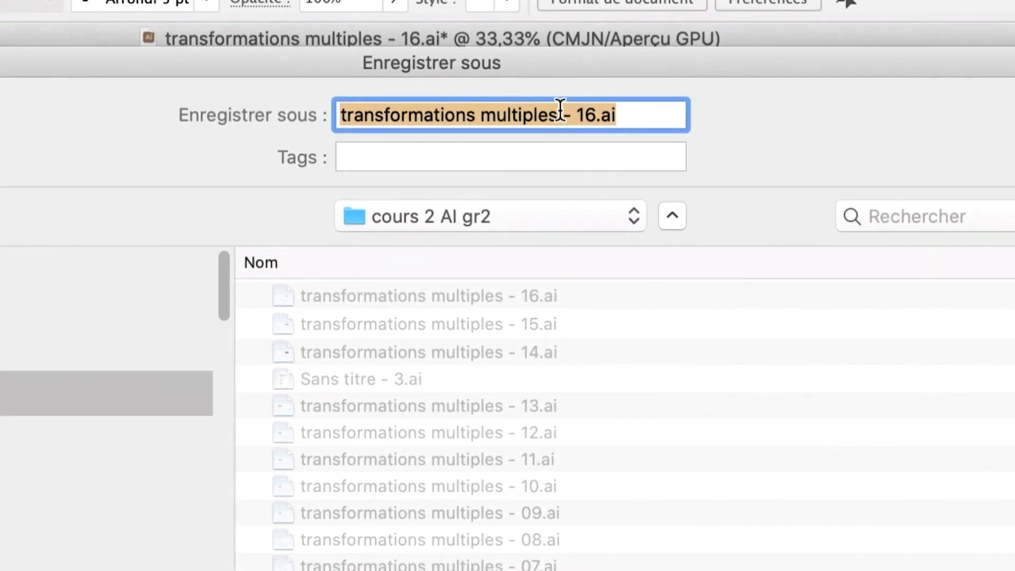
pyautogui.moveTo(568, 112); pyautogui.dragTo(578, 113)
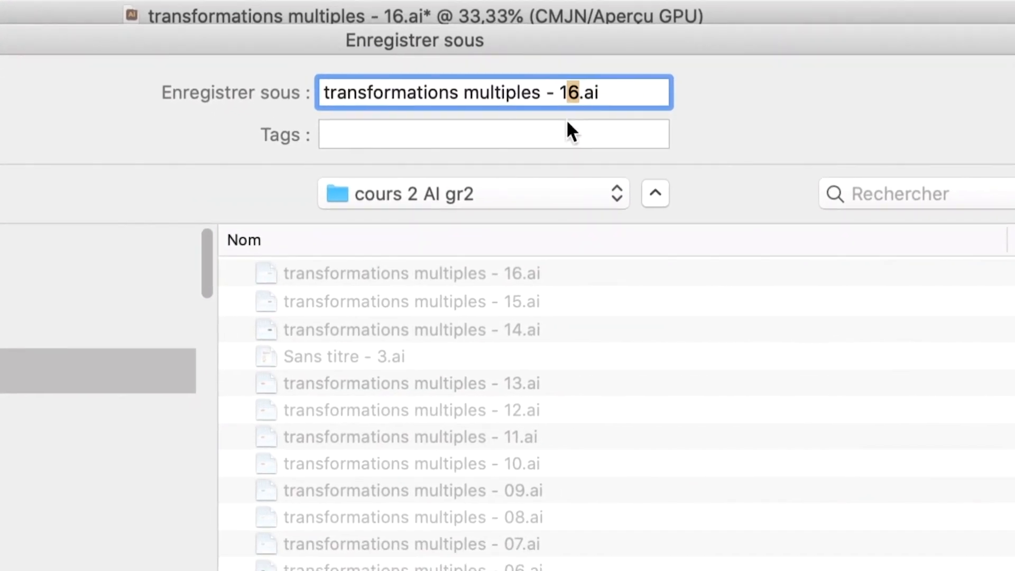
pyautogui.write('7')
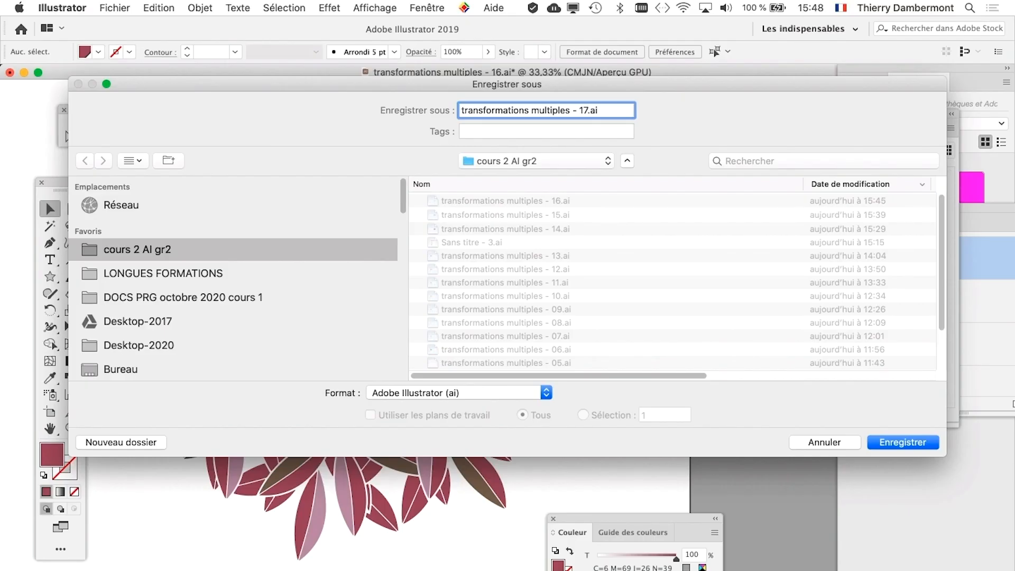